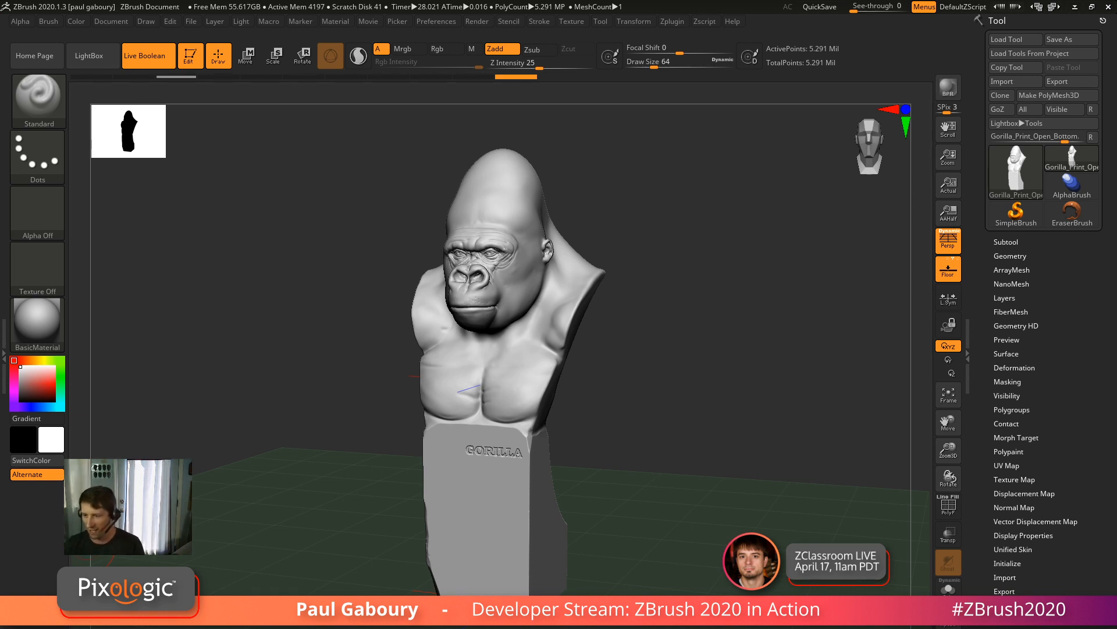
{"action": "left_click_drag", "start_coordinate": [777, 493], "coordinate": [737, 450], "text": "shift"}
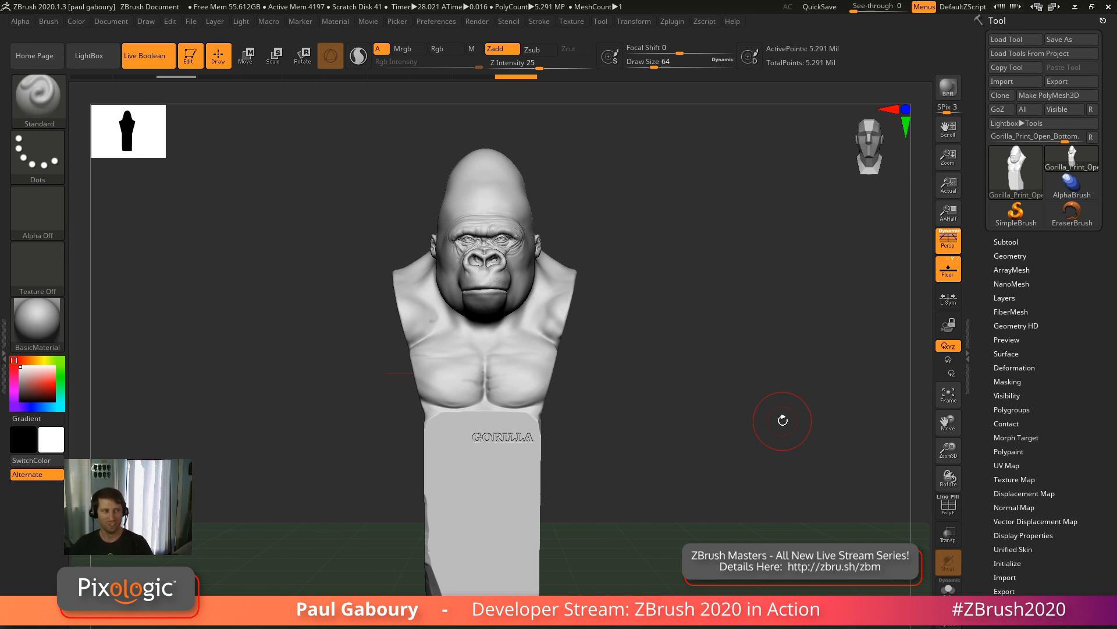
{"action": "mouse_move", "coordinate": [662, 391]}
{"action": "left_mouse_down"}
{"action": "mouse_move", "coordinate": [656, 399]}
{"action": "mouse_move", "coordinate": [689, 413]}
{"action": "mouse_move", "coordinate": [678, 374]}
{"action": "mouse_move", "coordinate": [702, 373]}
{"action": "left_mouse_up"}
{"action": "key", "text": "ctrl"}
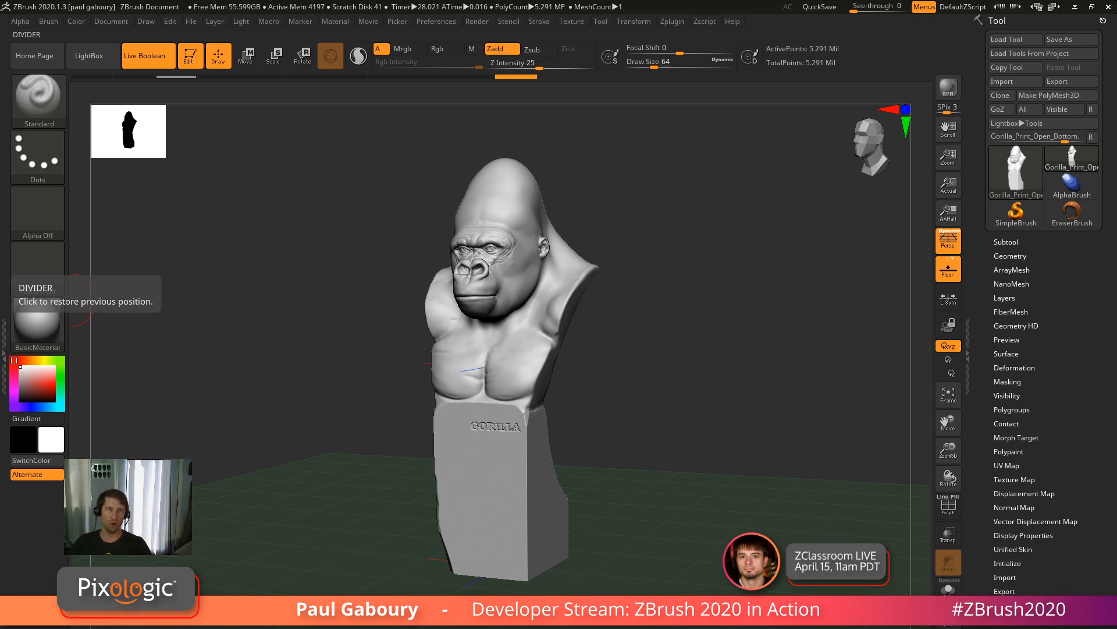
Switch to the web browser, maximize it, and examine the head renders in the ZBrushCentral thread "Ready, Set, Render! Part2".
{"action": "left_click_drag", "start_coordinate": [0, 139], "coordinate": [779, 135]}
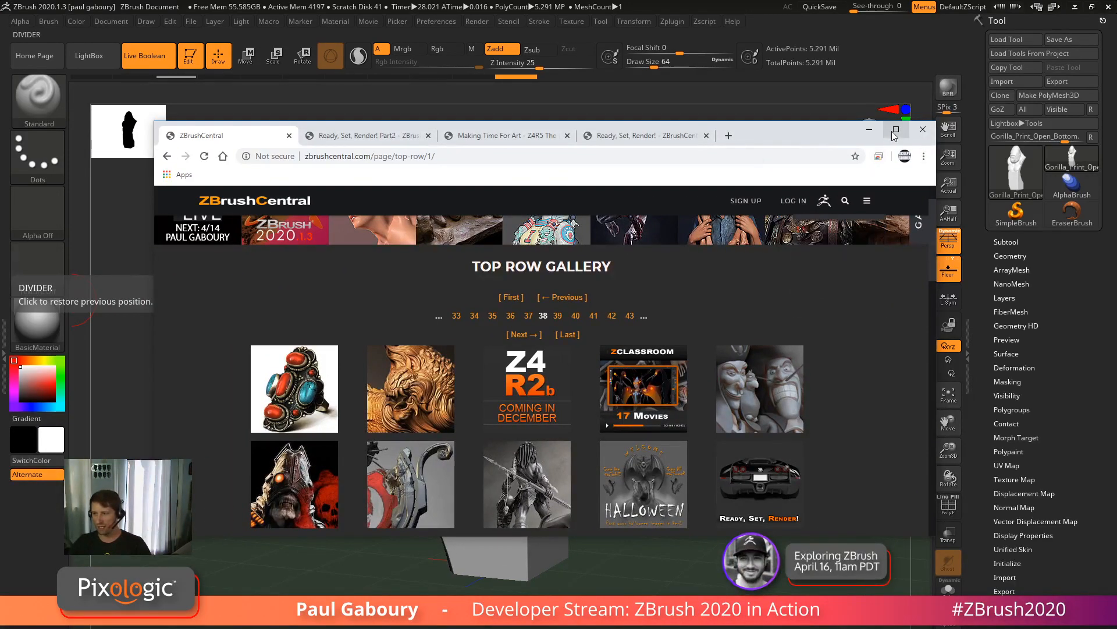
{"action": "left_click", "coordinate": [896, 129]}
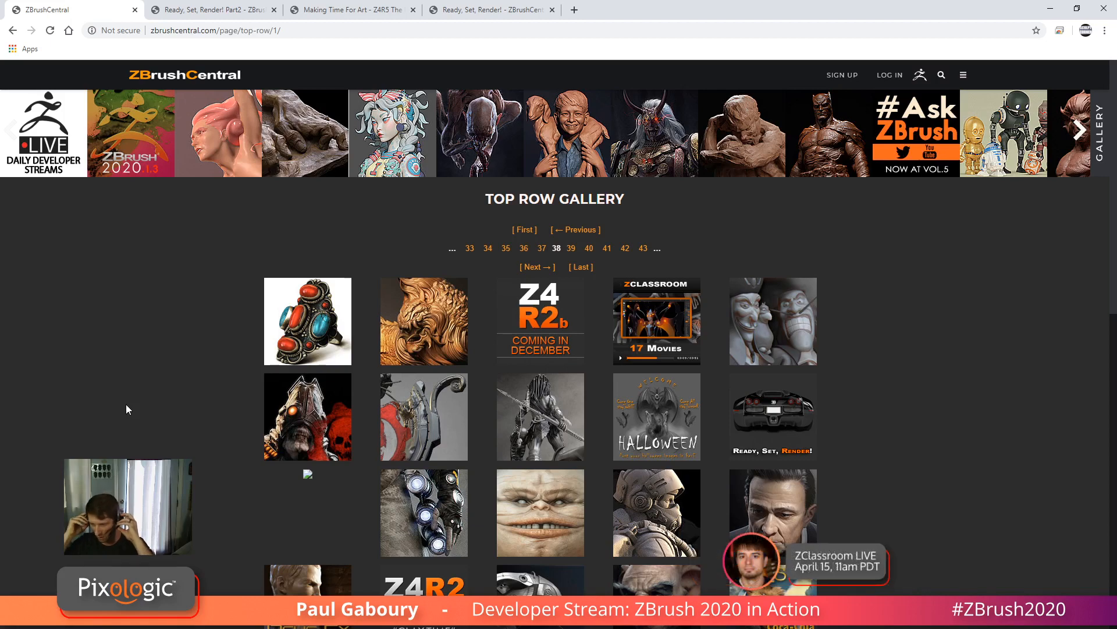
{"action": "left_click", "coordinate": [215, 9]}
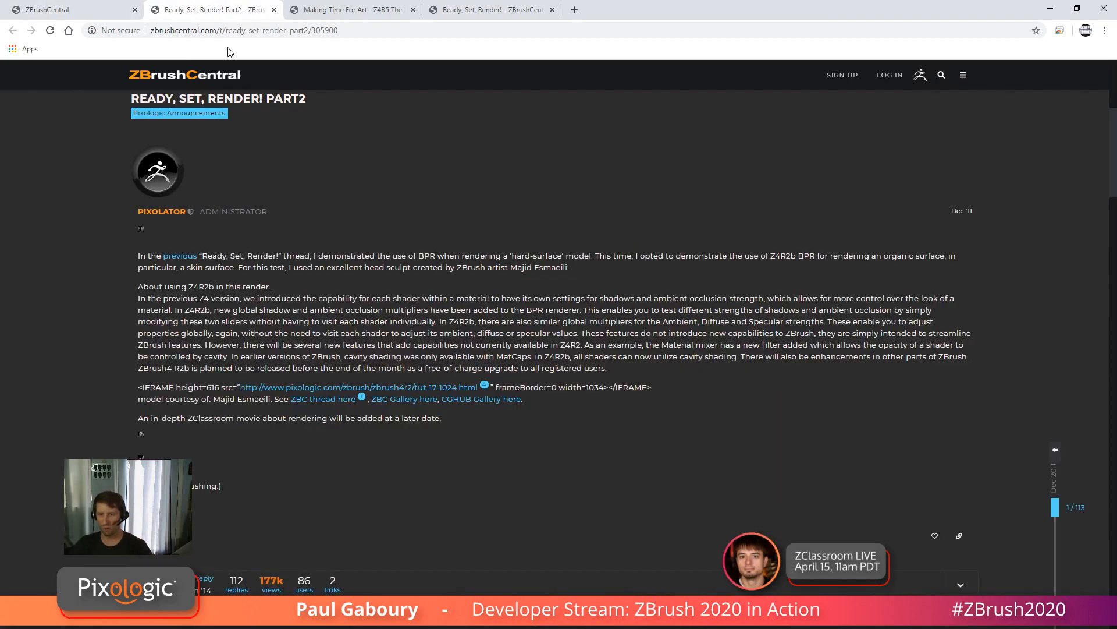
{"action": "scroll", "coordinate": [603, 447], "scroll_direction": "down", "scroll_amount": 2}
{"action": "scroll", "coordinate": [615, 452], "scroll_direction": "down", "scroll_amount": 5}
{"action": "scroll", "coordinate": [615, 452], "scroll_direction": "up", "scroll_amount": 6}
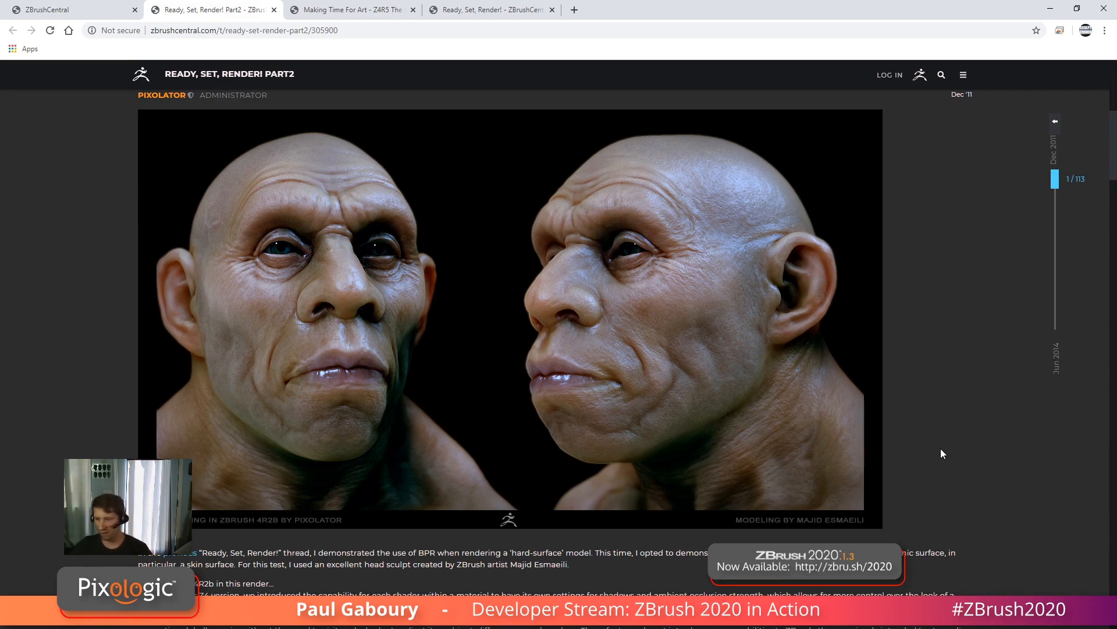
{"action": "scroll", "coordinate": [966, 445], "scroll_direction": "down", "scroll_amount": 6}
{"action": "scroll", "coordinate": [955, 442], "scroll_direction": "down", "scroll_amount": 4}
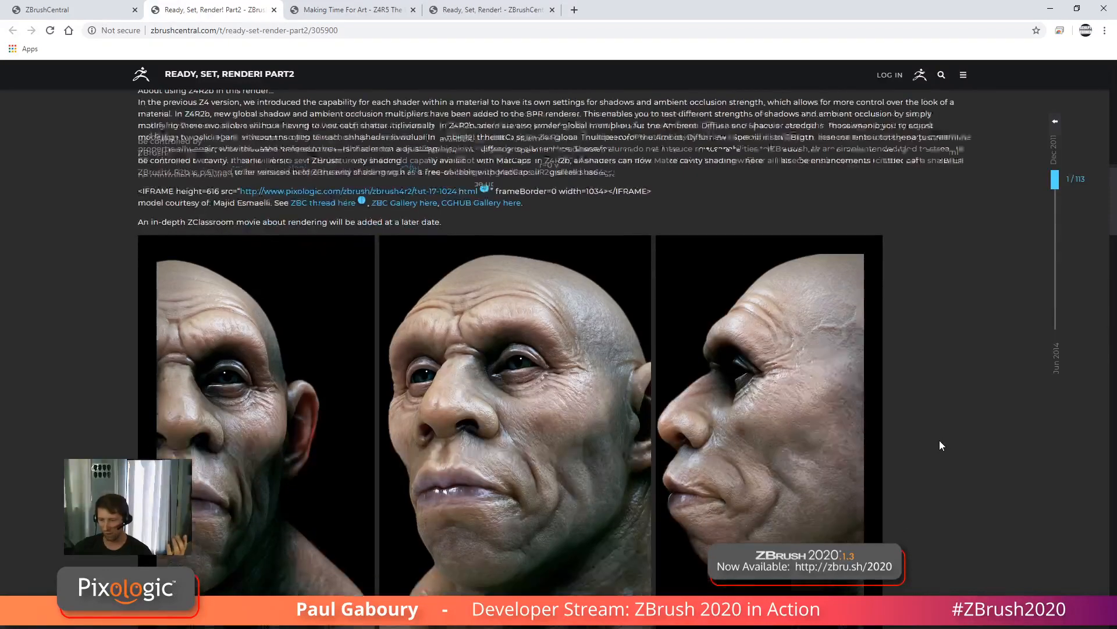
{"action": "scroll", "coordinate": [940, 445], "scroll_direction": "down", "scroll_amount": 6}
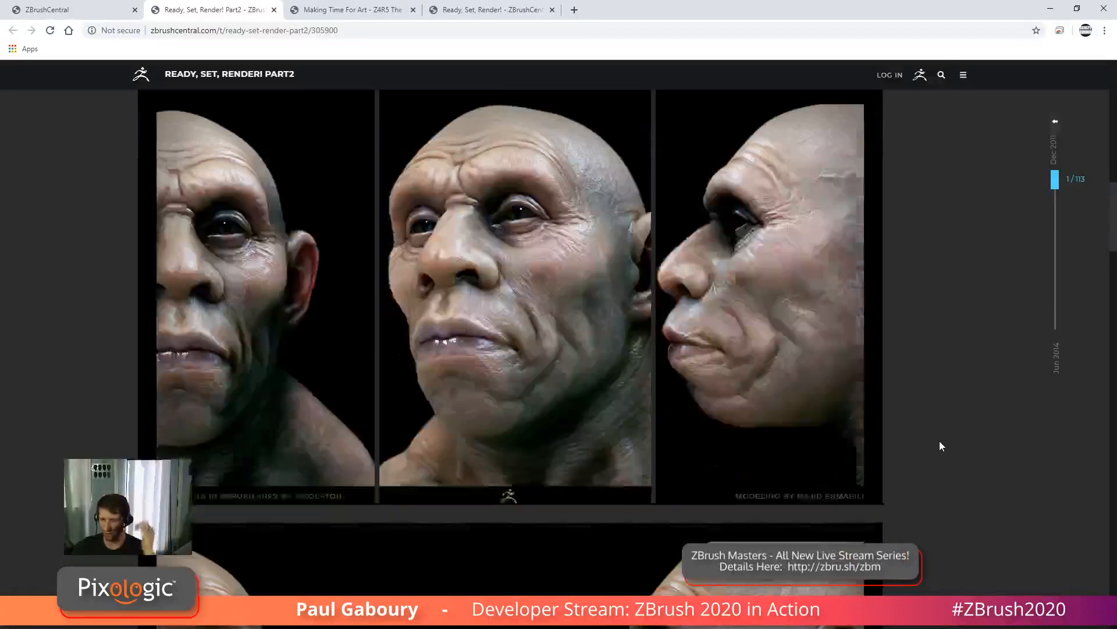
{"action": "scroll", "coordinate": [939, 446], "scroll_direction": "down", "scroll_amount": 2}
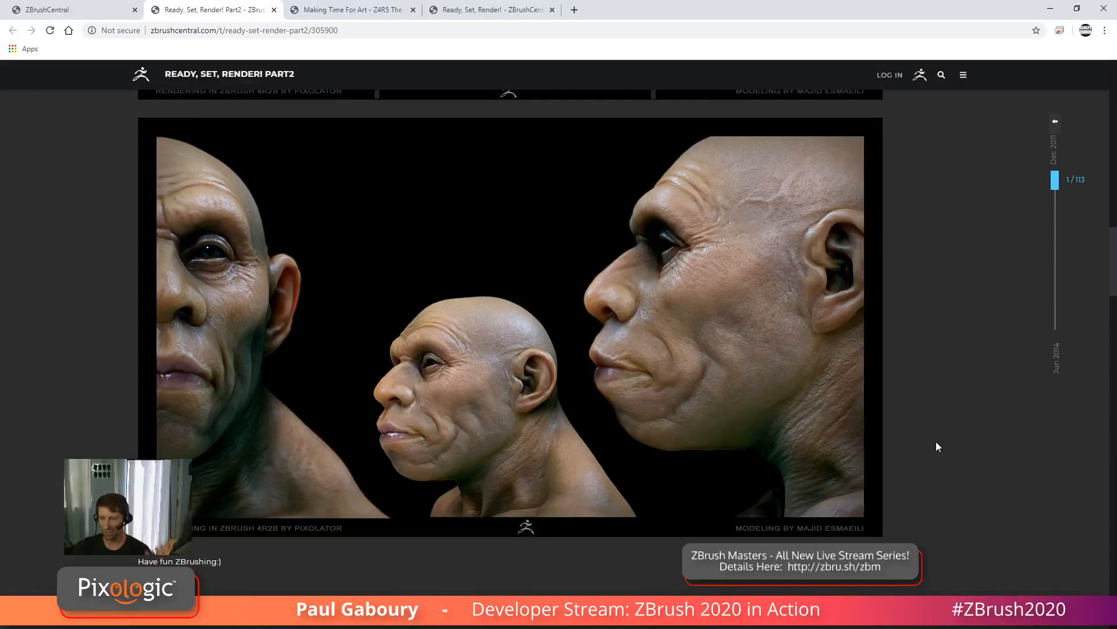
{"action": "scroll", "coordinate": [935, 446], "scroll_direction": "up", "scroll_amount": 1}
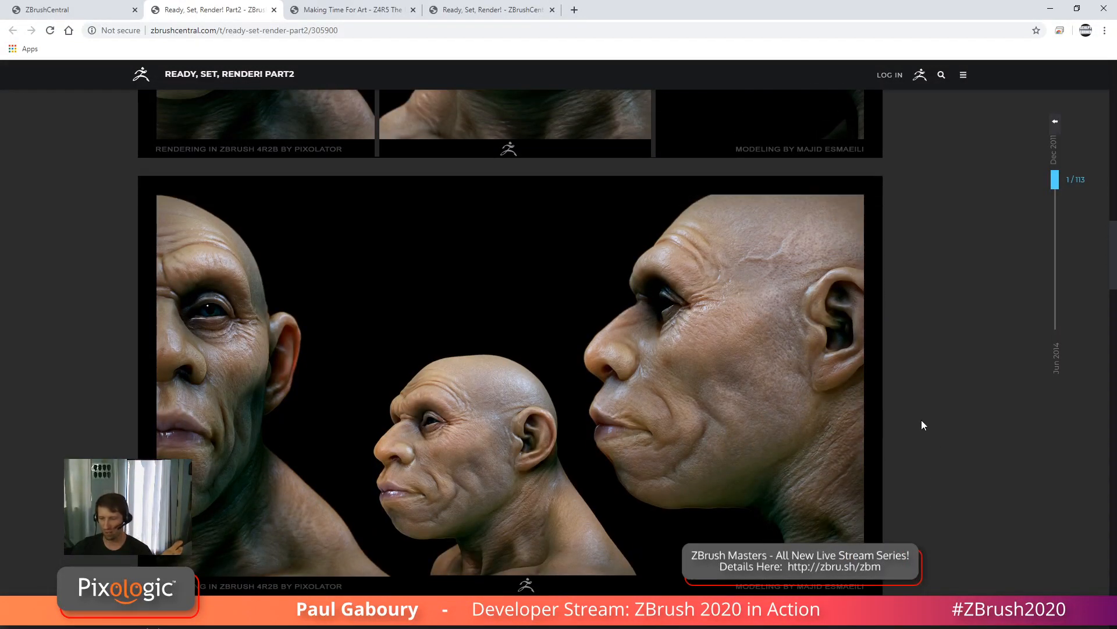
{"action": "scroll", "coordinate": [939, 424], "scroll_direction": "up", "scroll_amount": 9}
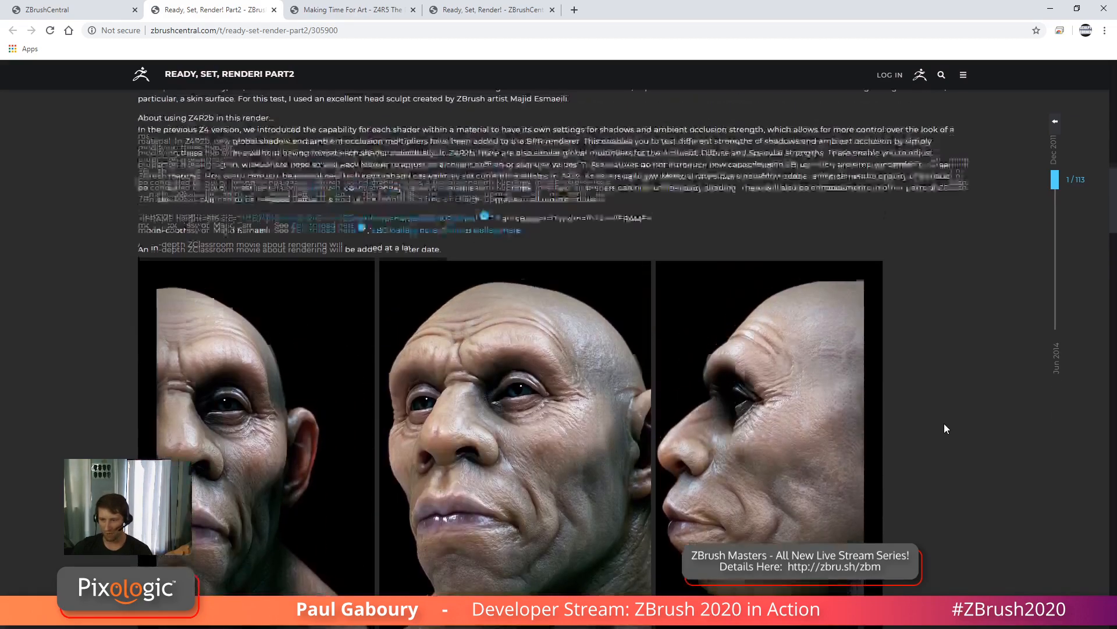
{"action": "scroll", "coordinate": [944, 428], "scroll_direction": "up", "scroll_amount": 10}
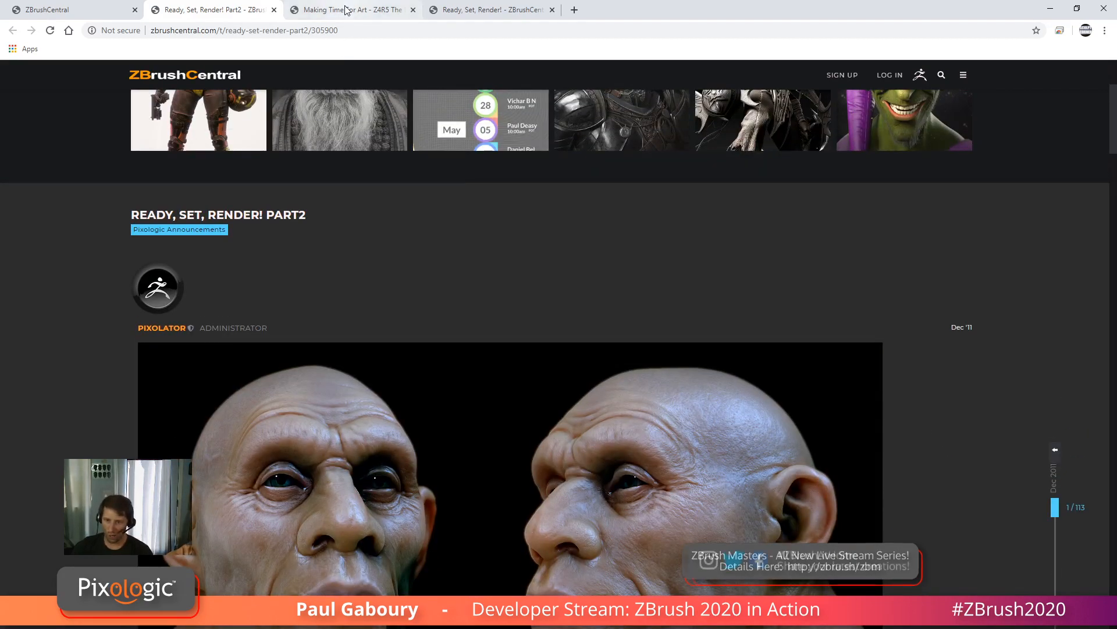
Examine the vehicle renders in the thread "Making Time For Art - Z4R5 The Dragon Flyer".
{"action": "left_click", "coordinate": [345, 10]}
{"action": "scroll", "coordinate": [751, 388], "scroll_direction": "down", "scroll_amount": 8}
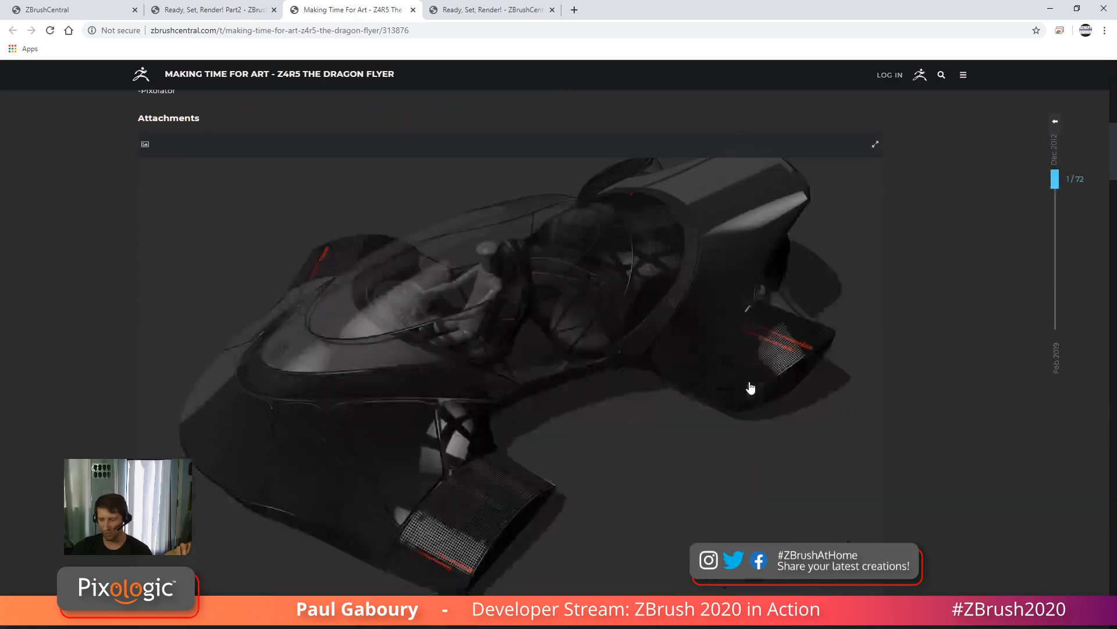
{"action": "scroll", "coordinate": [769, 413], "scroll_direction": "up", "scroll_amount": 1}
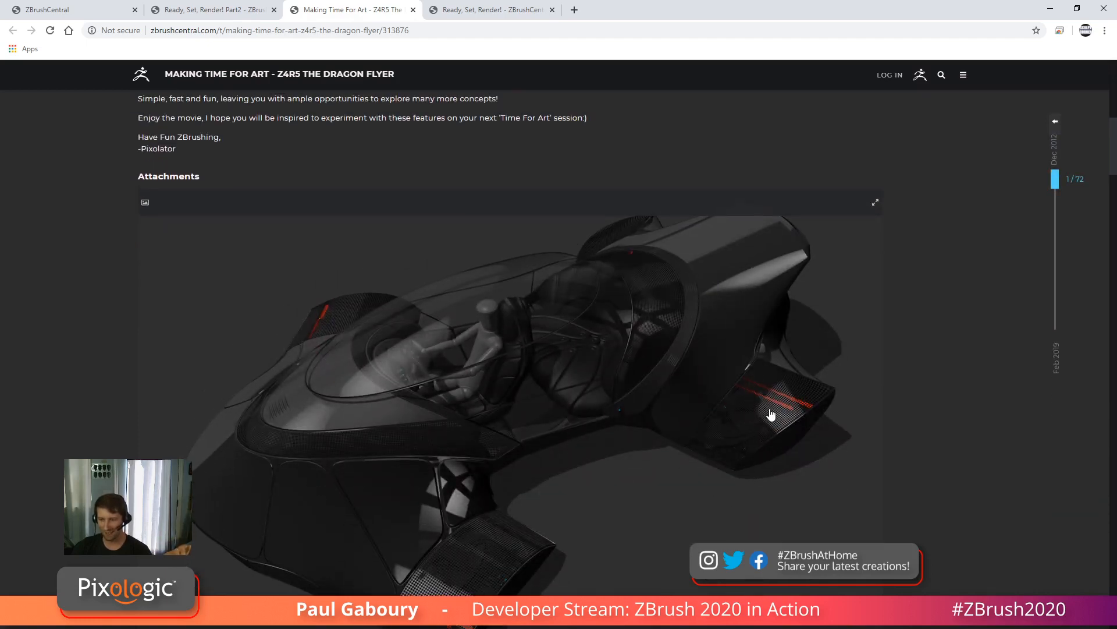
{"action": "scroll", "coordinate": [709, 417], "scroll_direction": "down", "scroll_amount": 10}
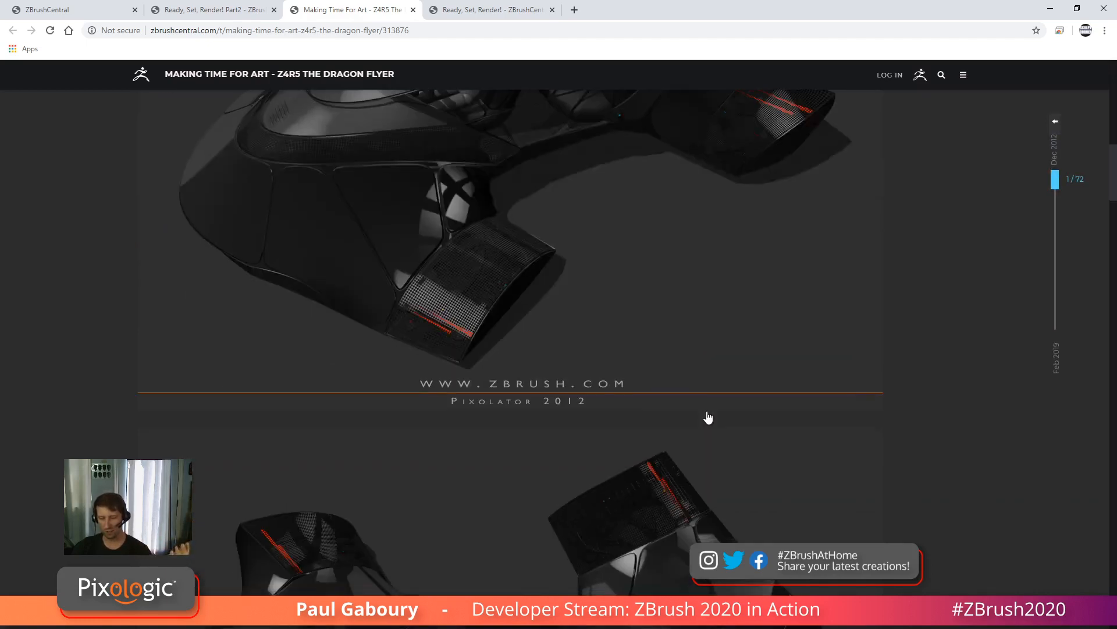
{"action": "scroll", "coordinate": [711, 417], "scroll_direction": "down", "scroll_amount": 10}
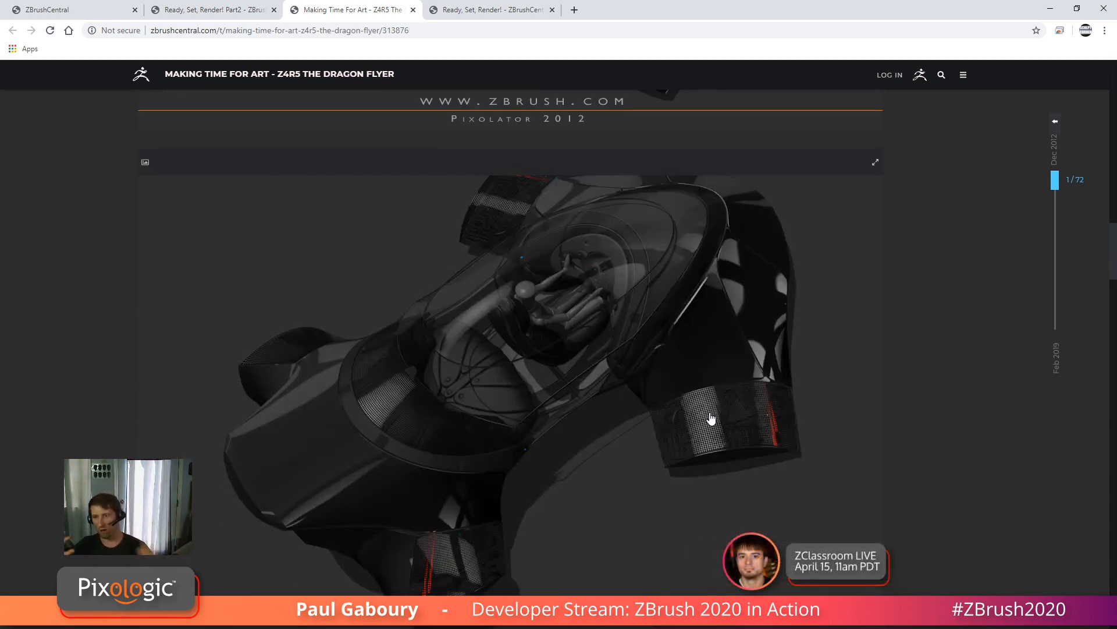
{"action": "scroll", "coordinate": [708, 419], "scroll_direction": "down", "scroll_amount": 10}
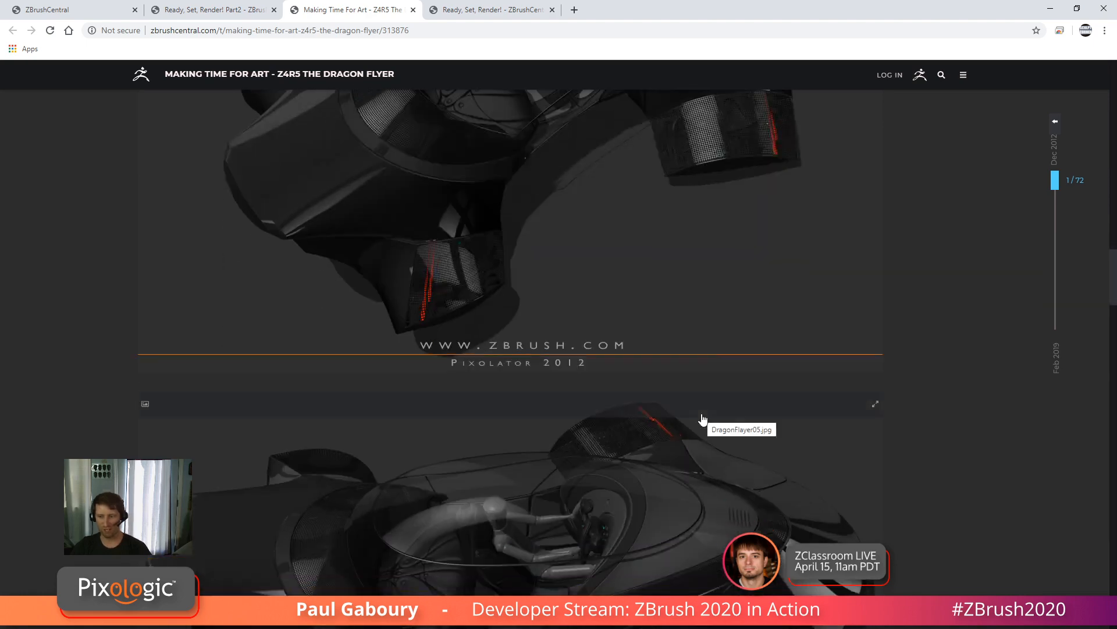
{"action": "scroll", "coordinate": [705, 420], "scroll_direction": "down", "scroll_amount": 2}
{"action": "scroll", "coordinate": [706, 420], "scroll_direction": "down", "scroll_amount": 10}
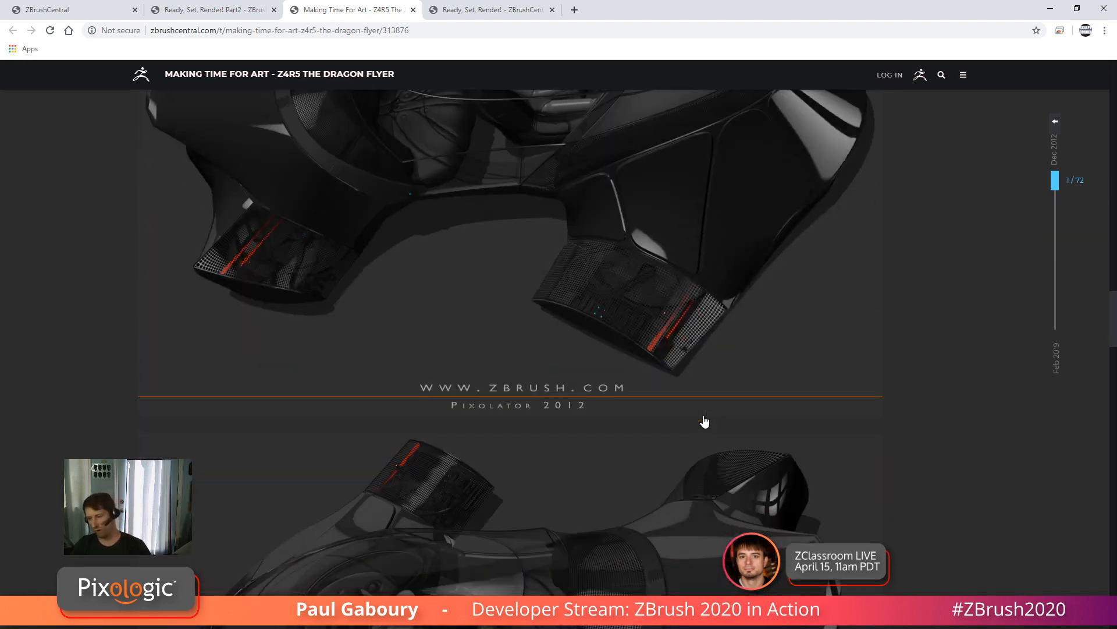
Examine the car renders in the original "Ready, Set, Render!" thread, from the first image to the last and back.
{"action": "key", "text": "ctrl+Tab"}
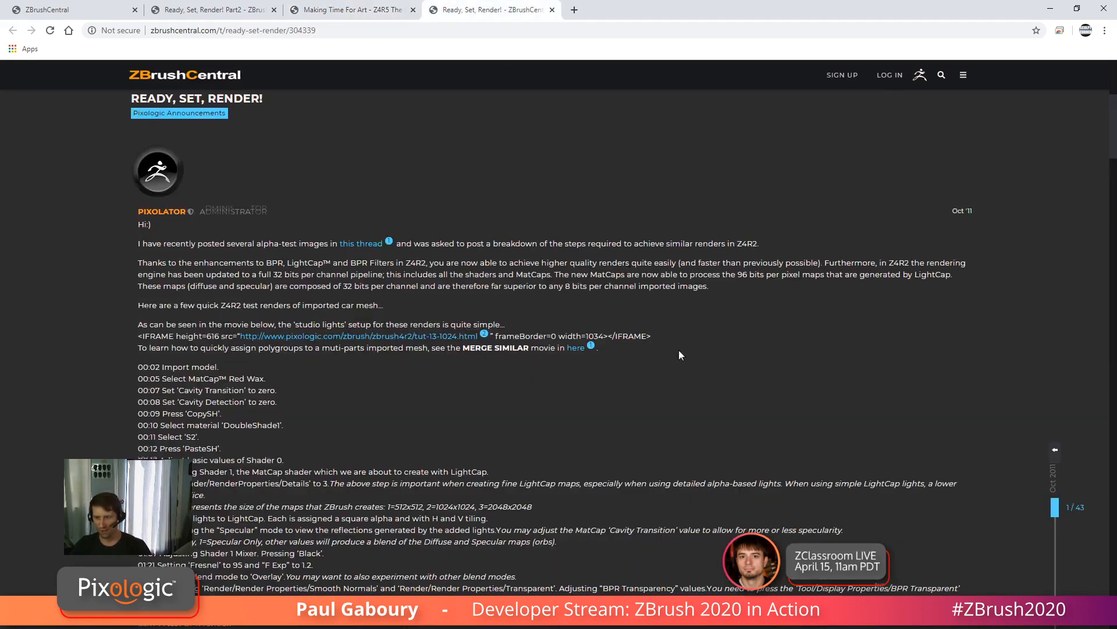
{"action": "scroll", "coordinate": [701, 351], "scroll_direction": "down", "scroll_amount": 5}
{"action": "scroll", "coordinate": [703, 353], "scroll_direction": "down", "scroll_amount": 4}
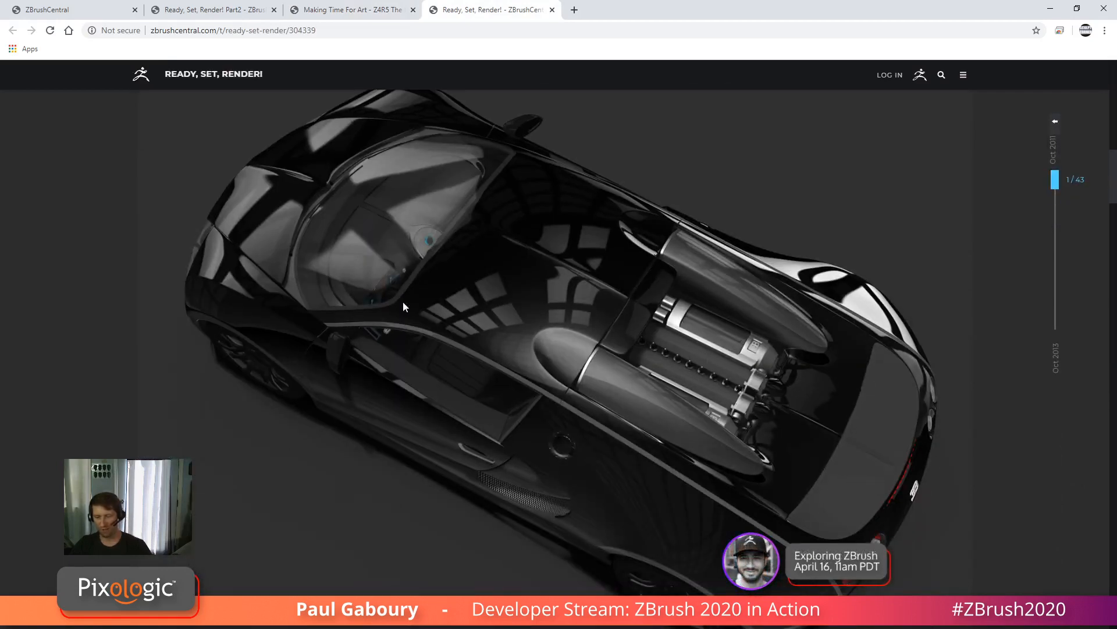
{"action": "scroll", "coordinate": [617, 414], "scroll_direction": "down", "scroll_amount": 12}
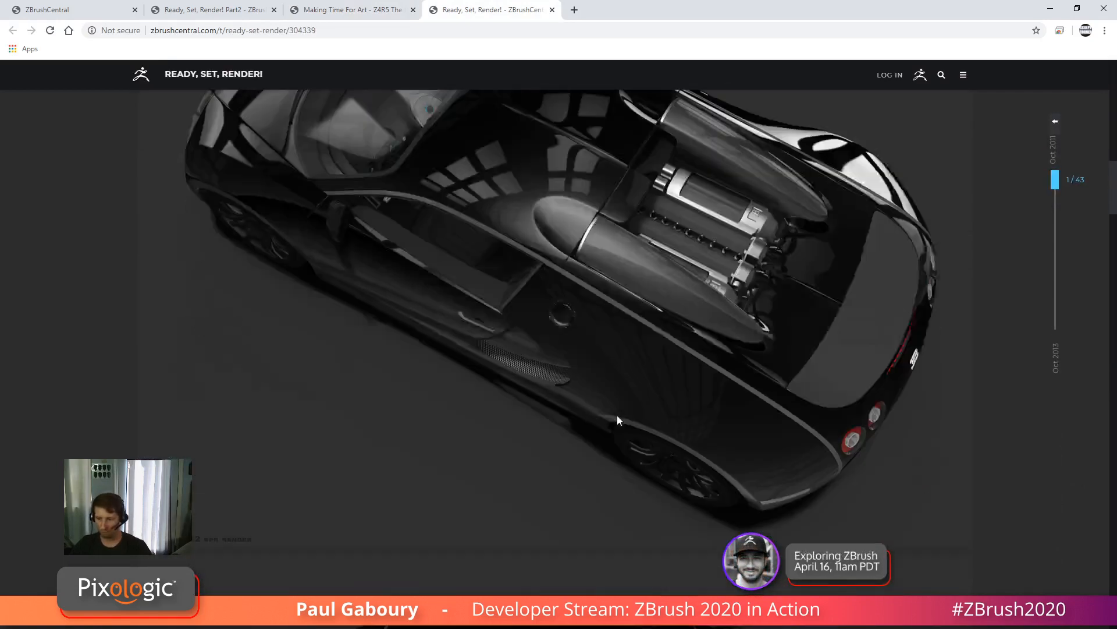
{"action": "scroll", "coordinate": [634, 426], "scroll_direction": "down", "scroll_amount": 9}
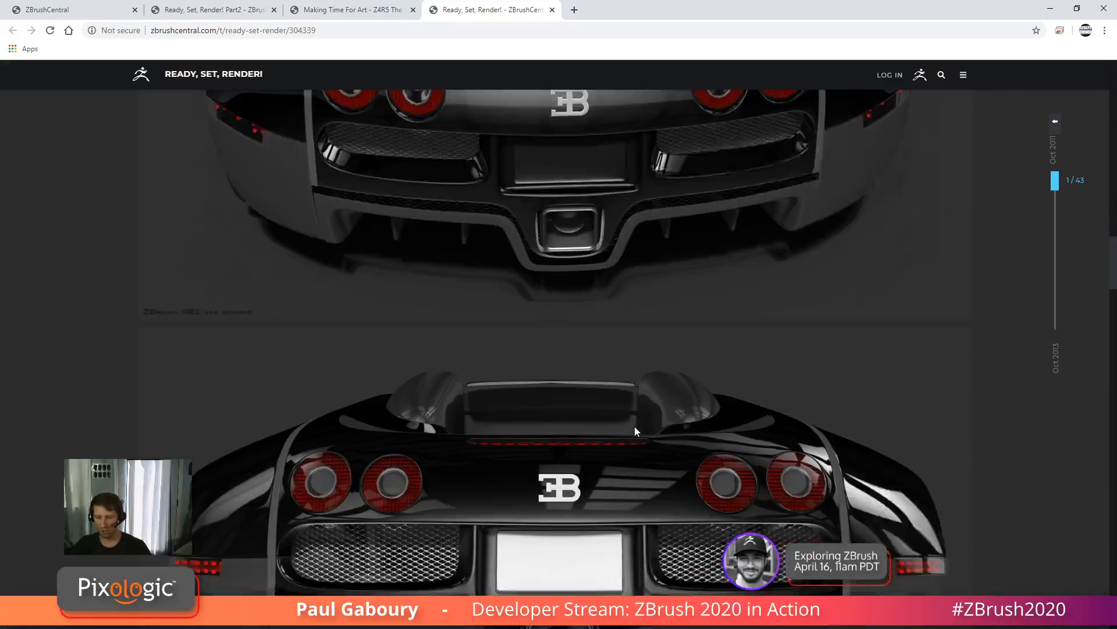
{"action": "scroll", "coordinate": [636, 426], "scroll_direction": "down", "scroll_amount": 10}
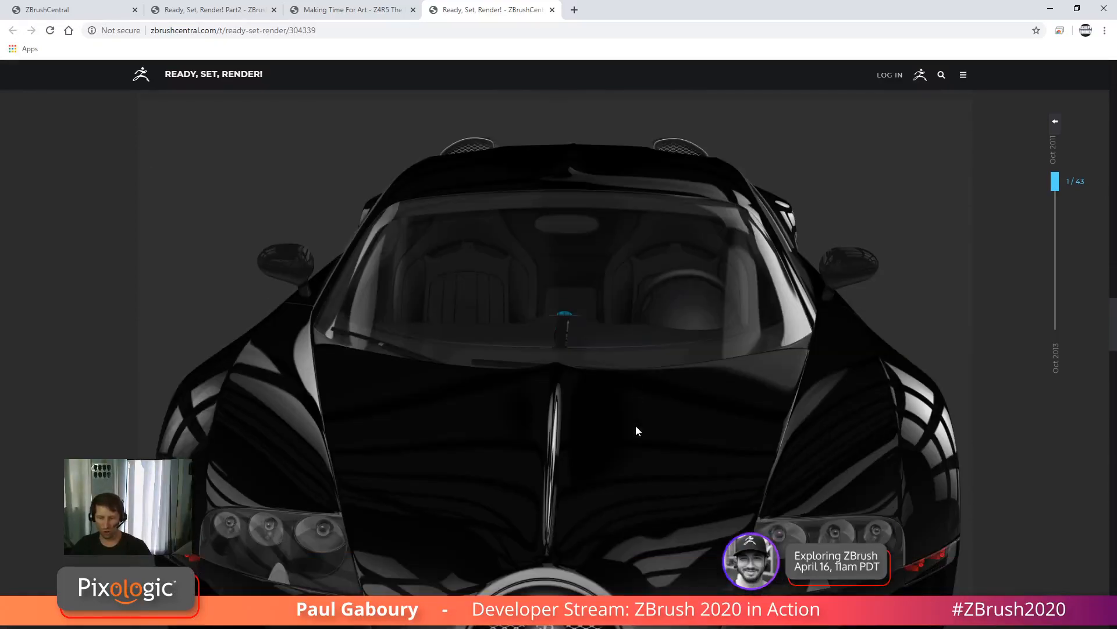
{"action": "scroll", "coordinate": [652, 429], "scroll_direction": "down", "scroll_amount": 3}
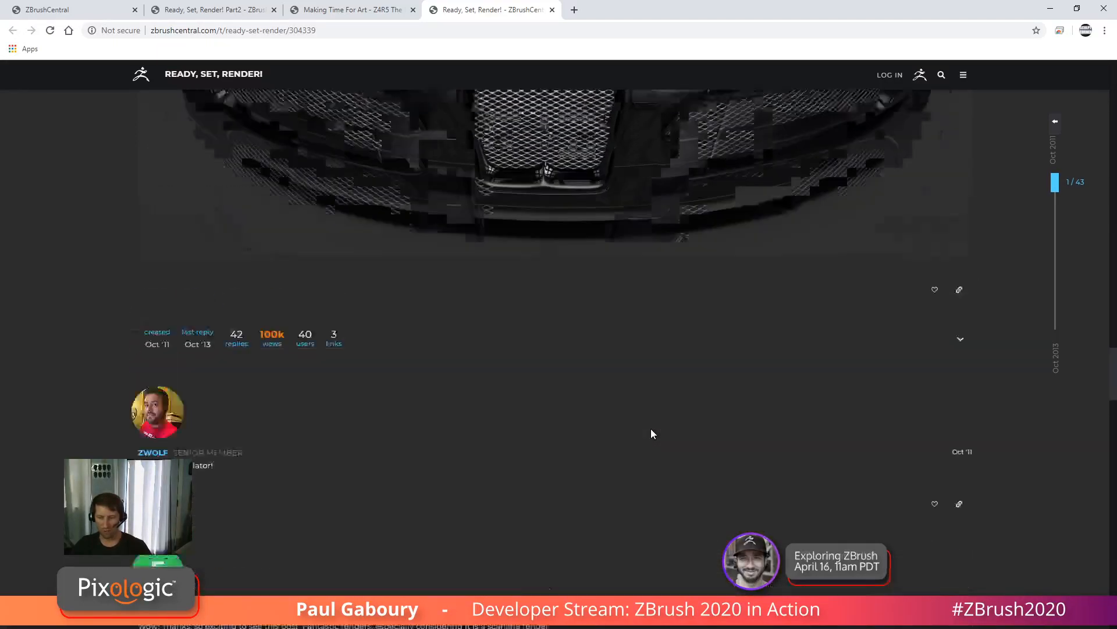
{"action": "scroll", "coordinate": [651, 429], "scroll_direction": "up", "scroll_amount": 15}
{"action": "scroll", "coordinate": [651, 429], "scroll_direction": "up", "scroll_amount": 15}
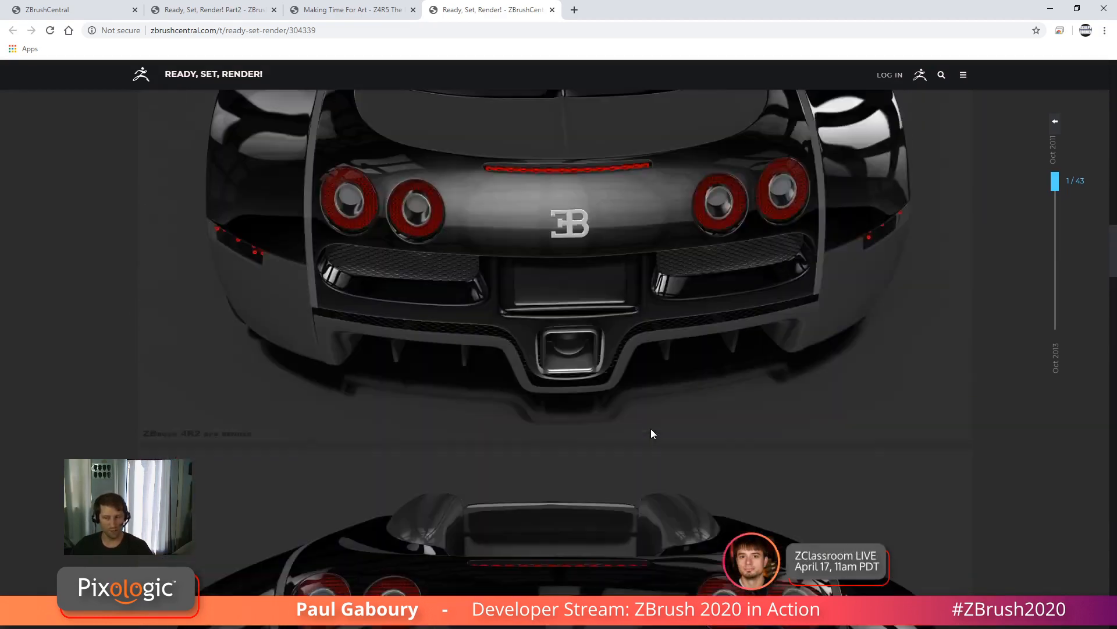
{"action": "scroll", "coordinate": [651, 428], "scroll_direction": "up", "scroll_amount": 10}
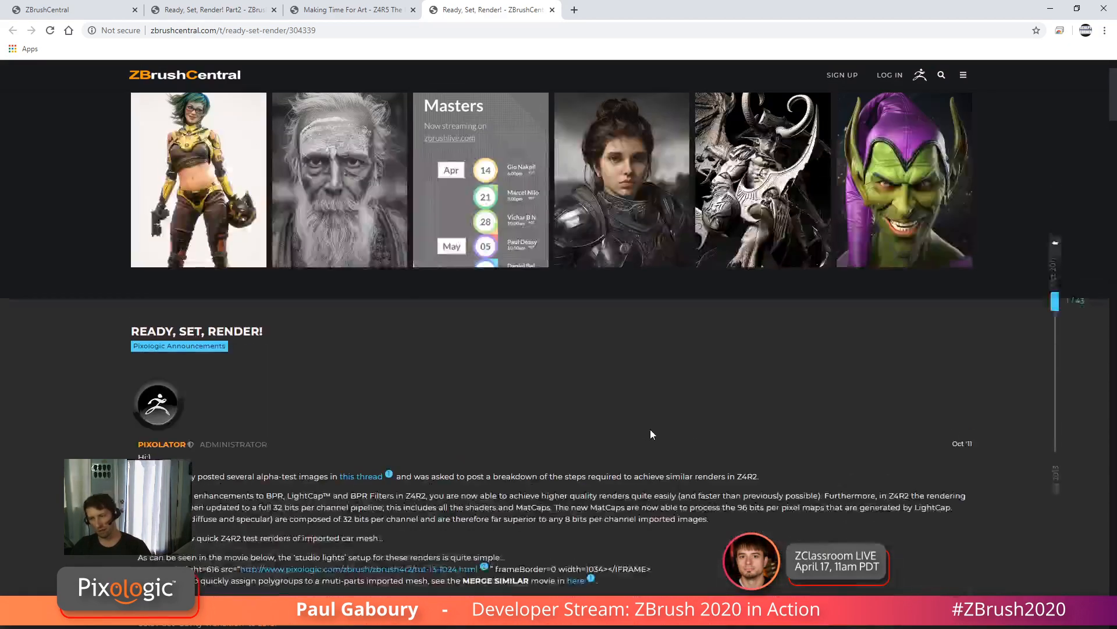
Revisit the head renders in the "Ready, Set, Render! Part2" thread and return to ZBrush.
{"action": "left_click", "coordinate": [216, 9]}
{"action": "scroll", "coordinate": [509, 391], "scroll_direction": "down", "scroll_amount": 3}
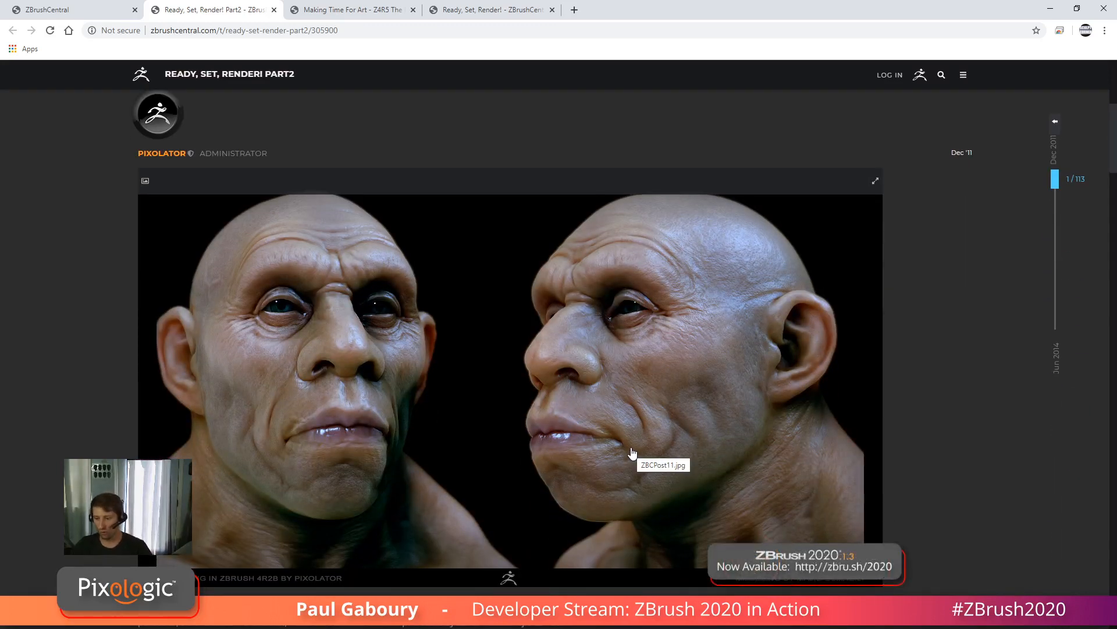
{"action": "left_click", "coordinate": [1050, 9]}
Expand the tray holding the Brush palette, magnify its divider, and collapse the tray again.
{"action": "left_click_drag", "start_coordinate": [655, 371], "coordinate": [685, 351]}
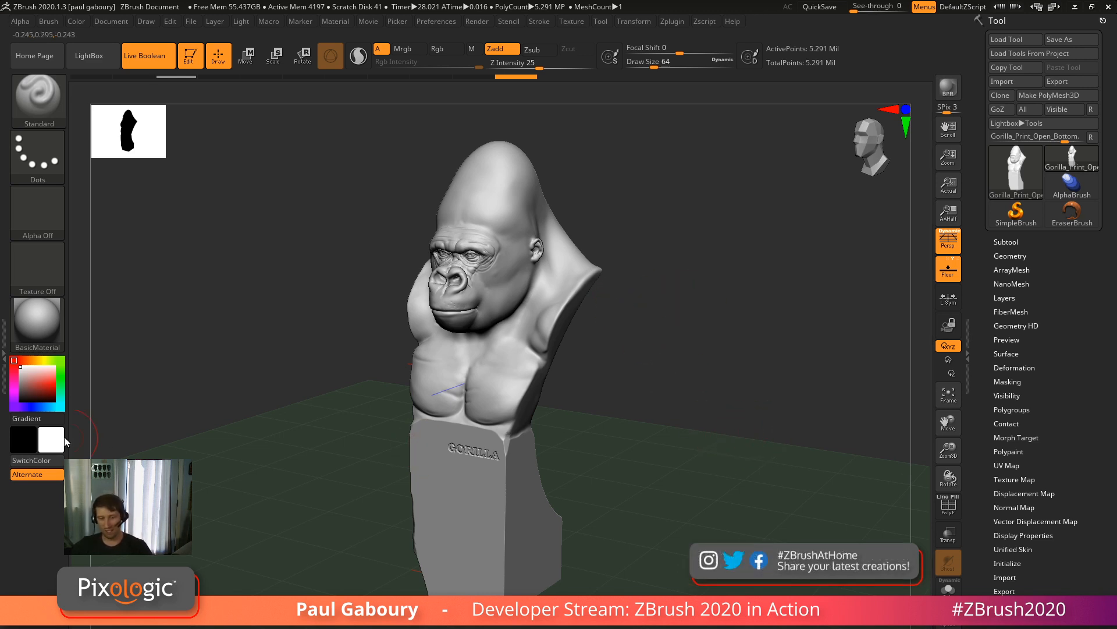
{"action": "left_click", "coordinate": [5, 355]}
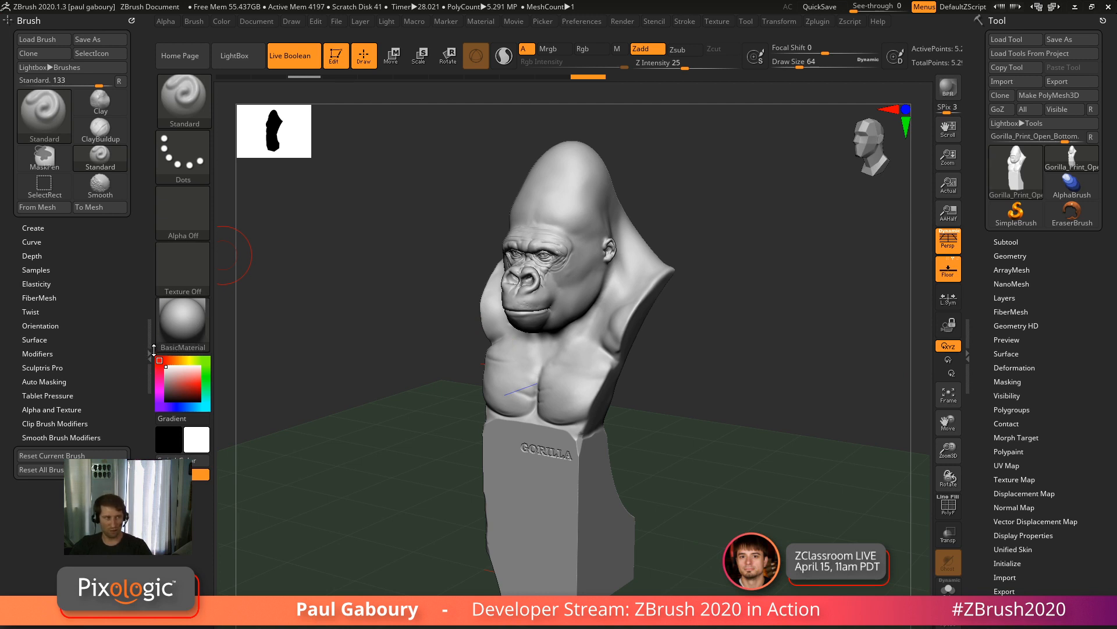
{"action": "key", "text": "shift"}
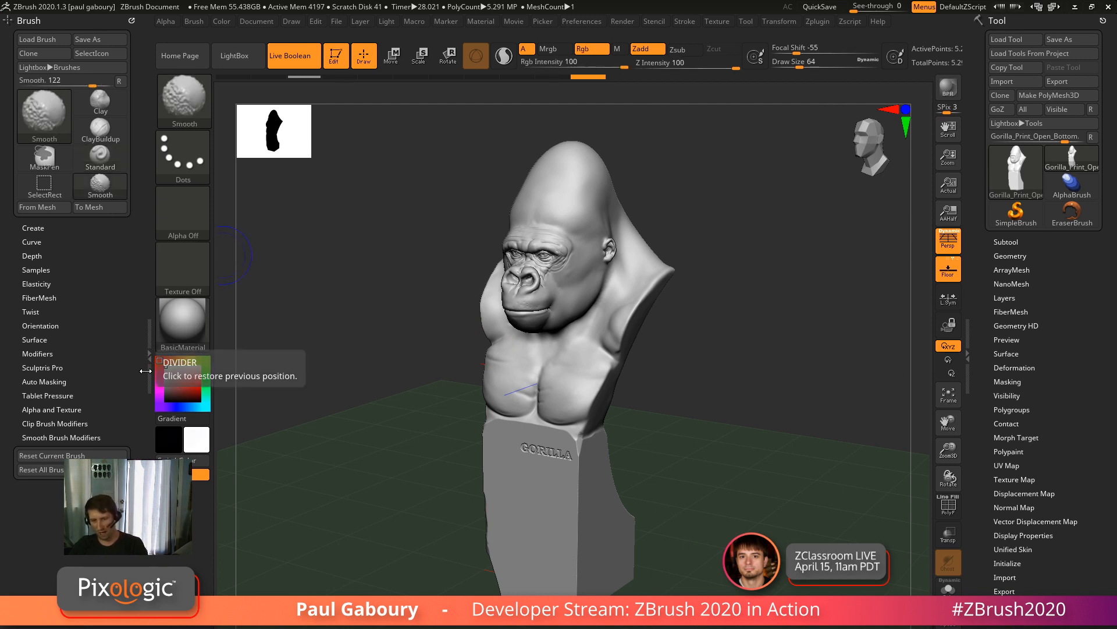
{"action": "key", "text": "shift+F12"}
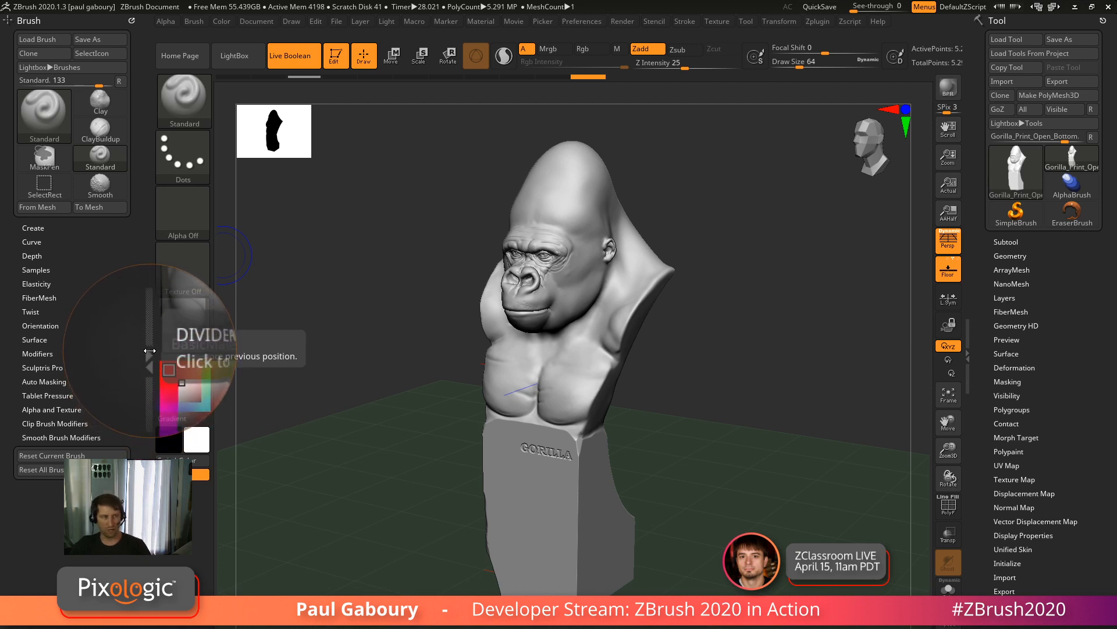
{"action": "left_click", "coordinate": [149, 352]}
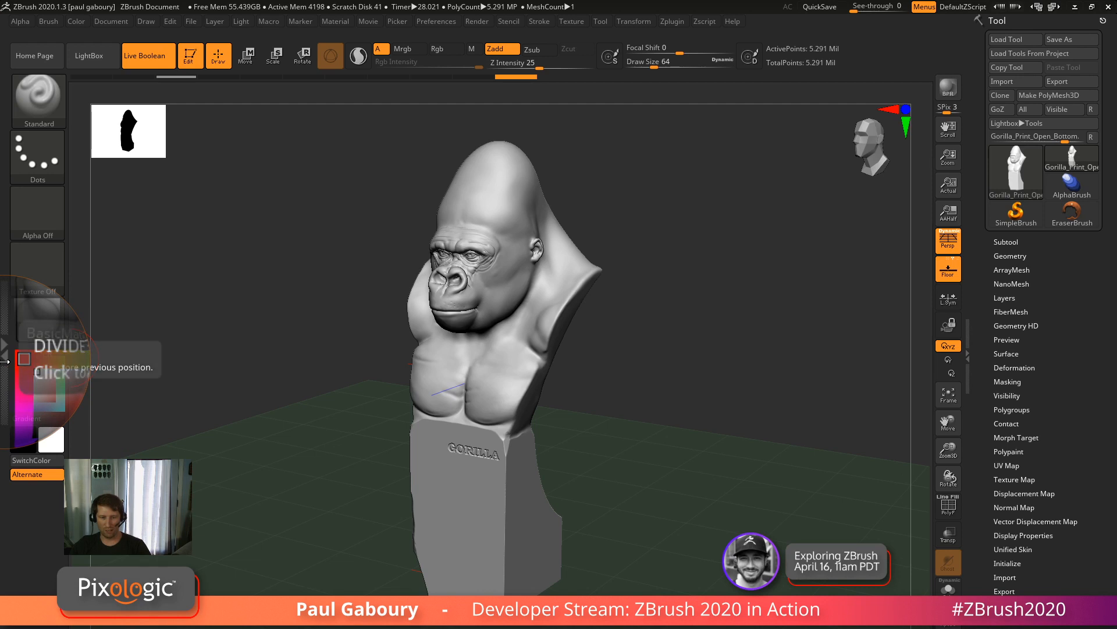
Expand the collapsed tray and remove the Brush palette from it, leaving the tray empty.
{"action": "left_click", "coordinate": [4, 360]}
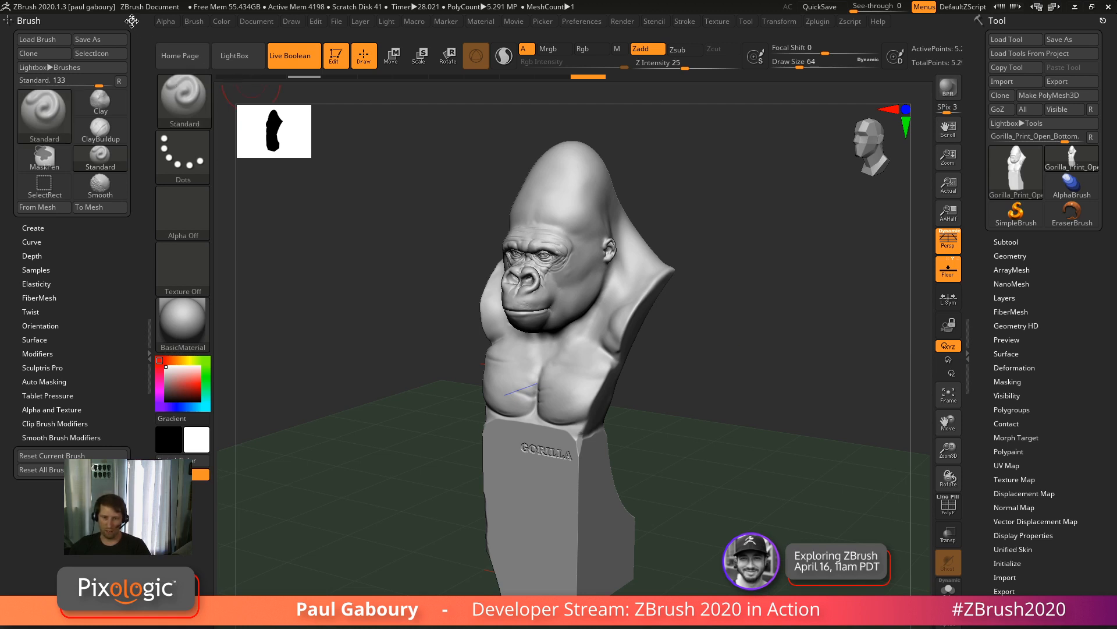
{"action": "mouse_move", "coordinate": [142, 33]}
{"action": "left_mouse_down"}
{"action": "mouse_move", "coordinate": [413, 217]}
{"action": "mouse_move", "coordinate": [161, 34]}
{"action": "mouse_move", "coordinate": [75, 22]}
{"action": "mouse_move", "coordinate": [387, 212]}
{"action": "mouse_move", "coordinate": [440, 228]}
{"action": "left_mouse_up"}
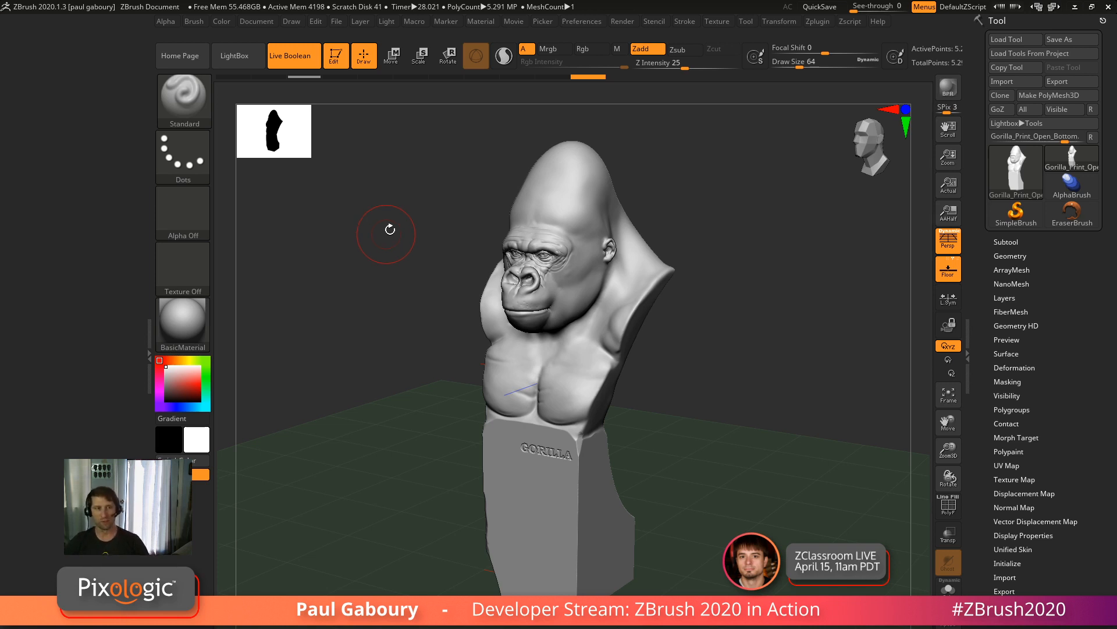
{"action": "left_click_drag", "start_coordinate": [761, 349], "coordinate": [709, 219]}
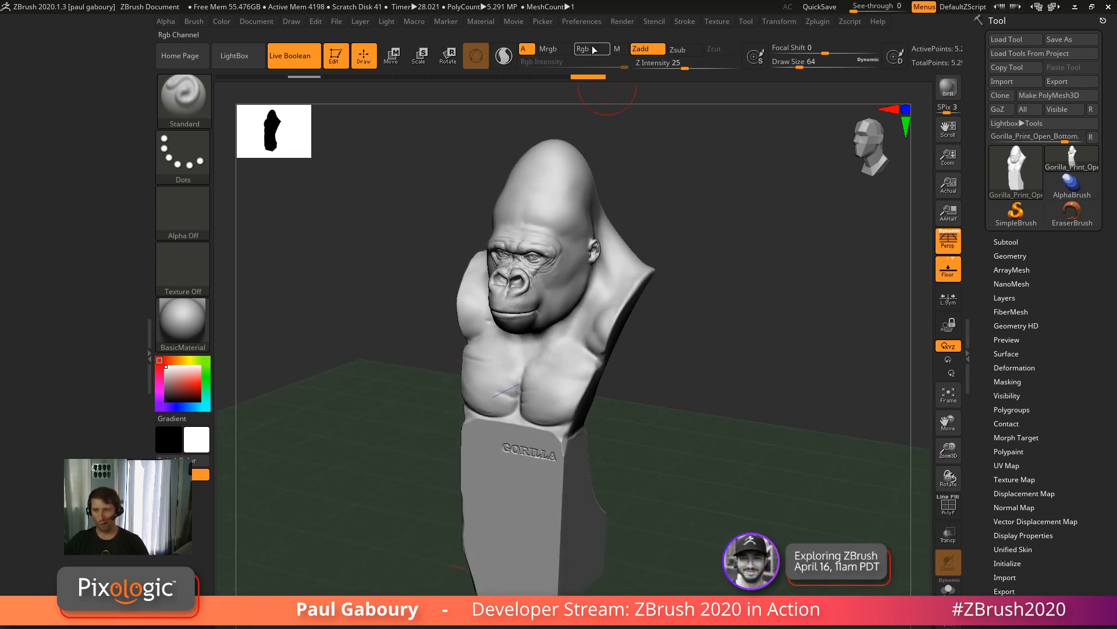
Dock the Render palette in the empty tray.
{"action": "left_click", "coordinate": [630, 22]}
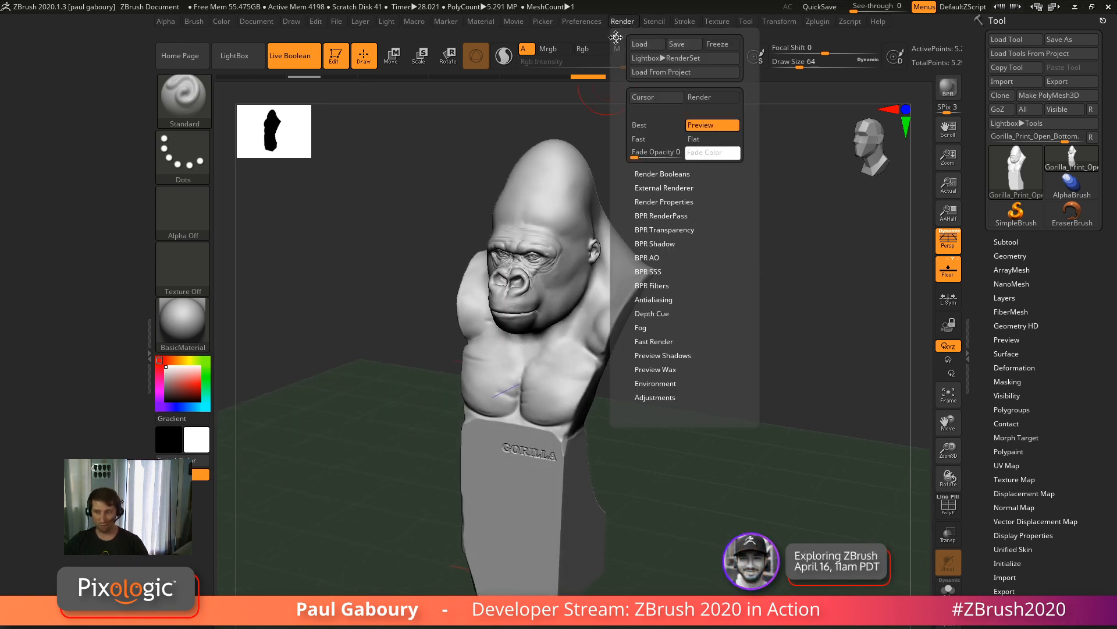
{"action": "left_click_drag", "start_coordinate": [616, 38], "coordinate": [87, 117]}
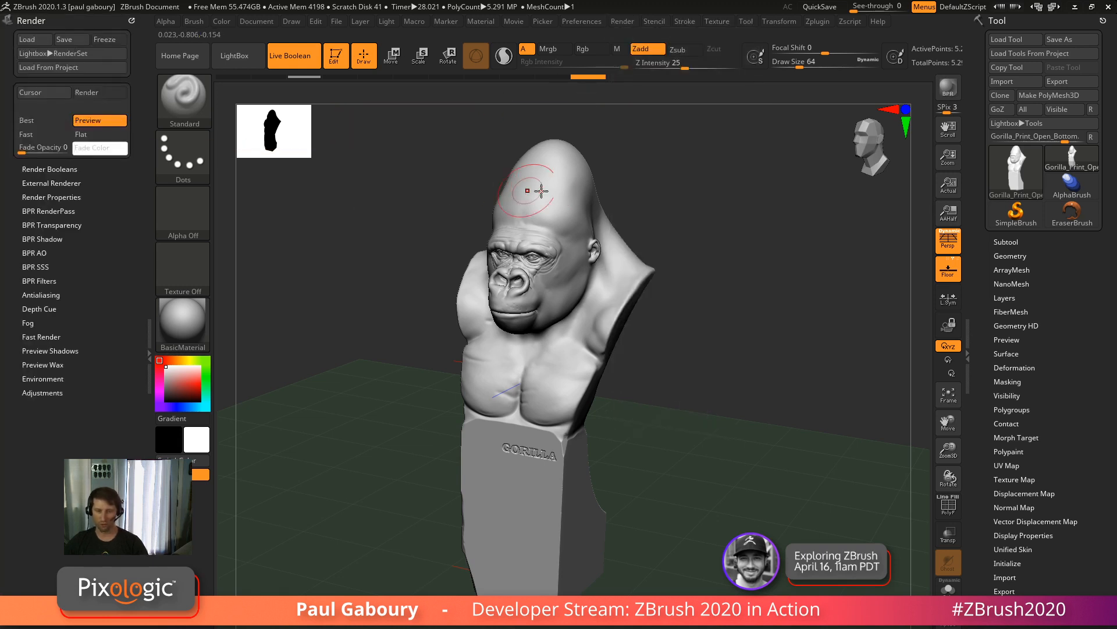
Collapse the LightCap section of the Light palette and dock the palette above the Tool palette.
{"action": "left_click", "coordinate": [389, 22]}
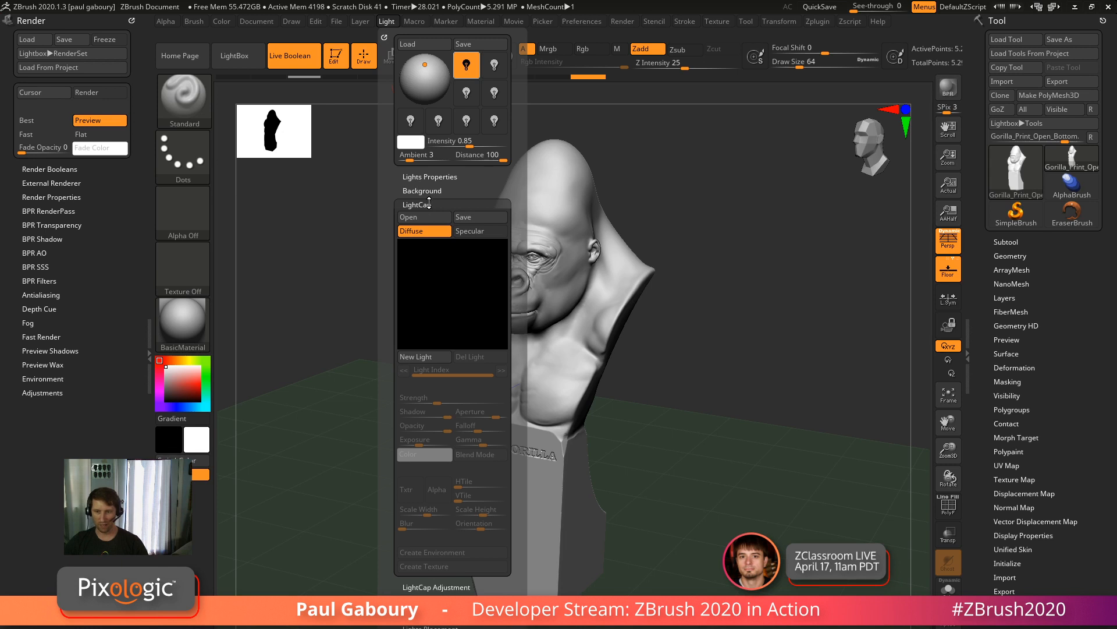
{"action": "left_click", "coordinate": [428, 205]}
{"action": "left_click_drag", "start_coordinate": [384, 38], "coordinate": [1042, 134]}
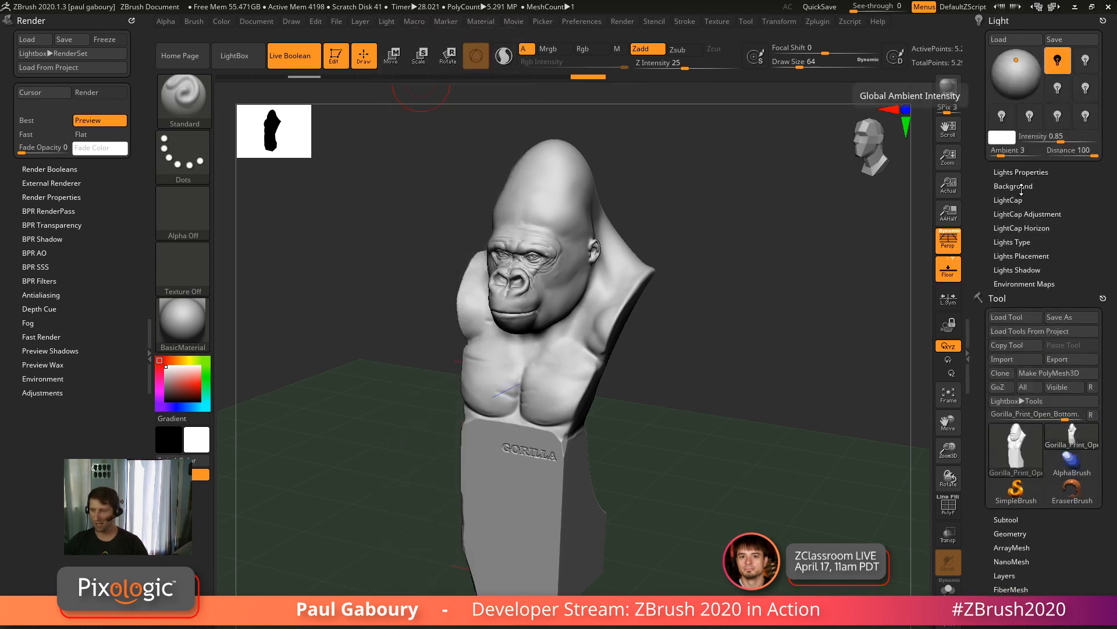
Collapse the Tool palette and dock the Material palette directly beneath the Light palette.
{"action": "left_click", "coordinate": [1003, 298]}
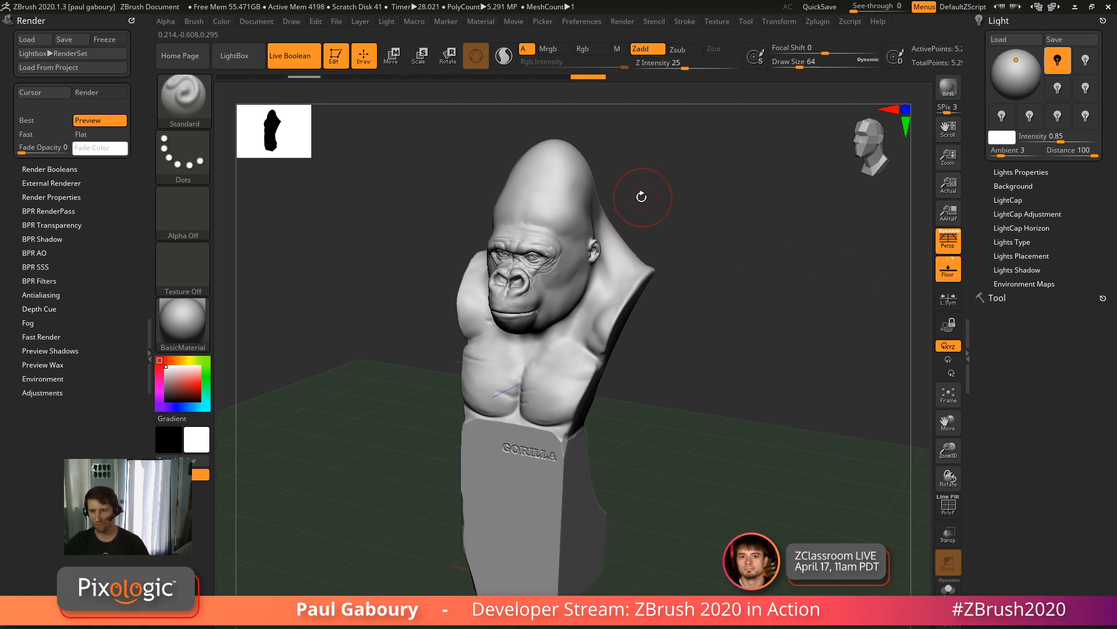
{"action": "left_click", "coordinate": [481, 22]}
{"action": "left_click_drag", "start_coordinate": [474, 34], "coordinate": [1054, 299]}
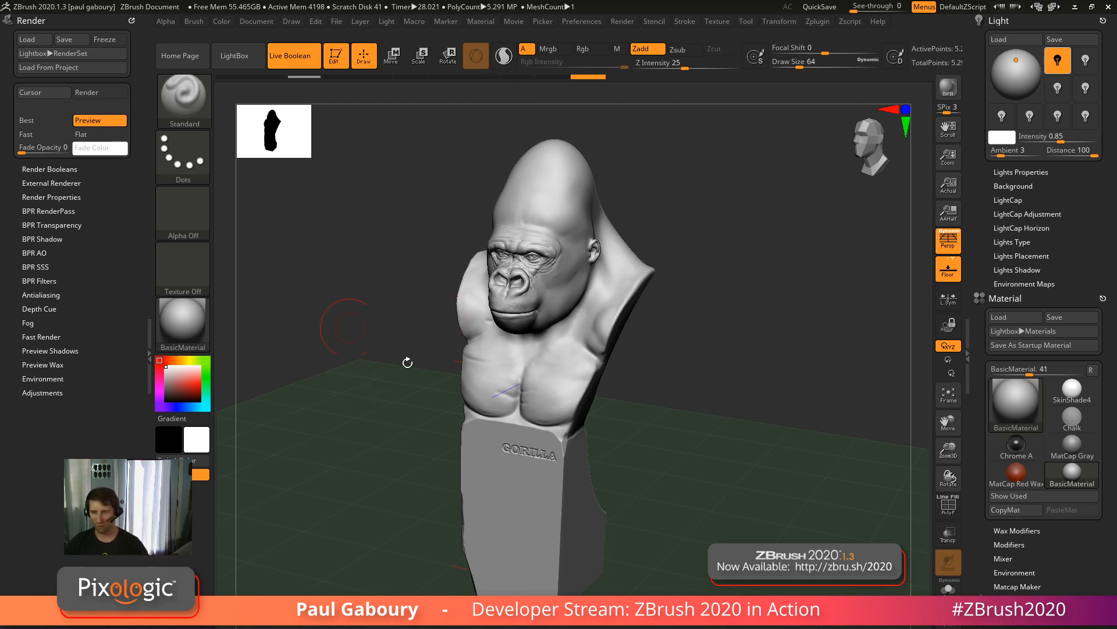
Make BPR renders of the gorilla bust in BasicMaterial, first close up and again with the whole pedestal in frame.
{"action": "left_click_drag", "start_coordinate": [670, 408], "coordinate": [726, 417]}
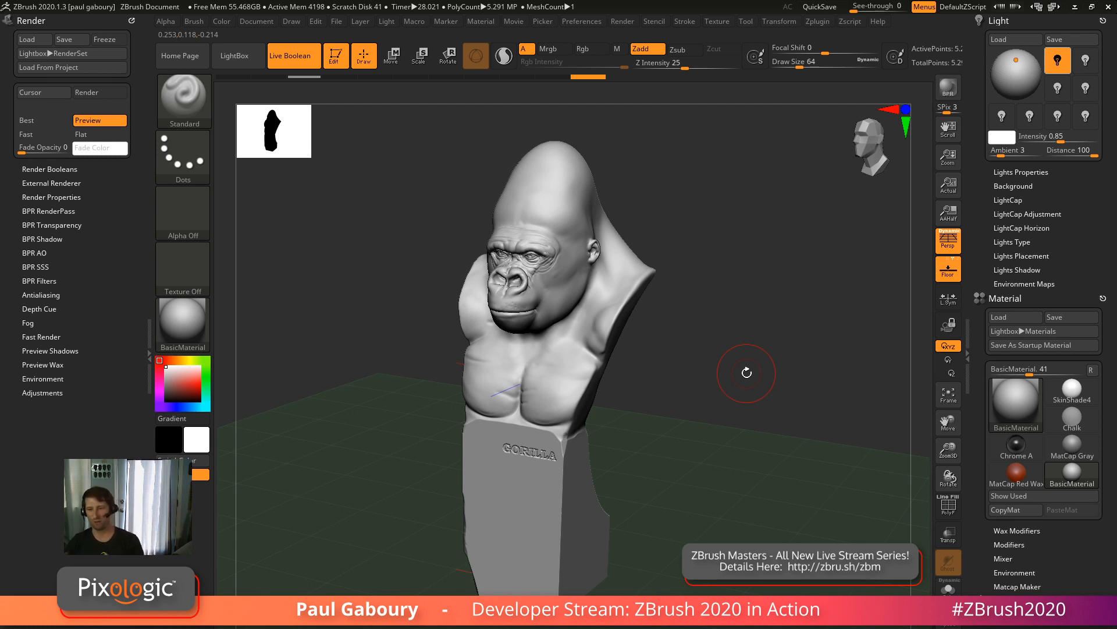
{"action": "left_click_drag", "start_coordinate": [742, 375], "coordinate": [754, 283]}
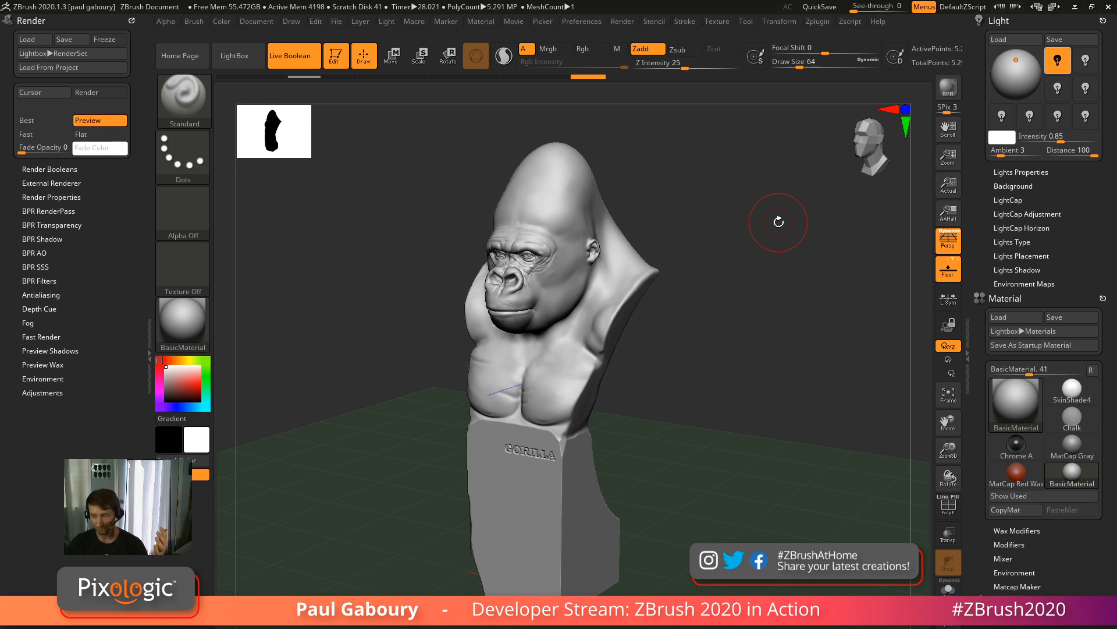
{"action": "left_click", "coordinate": [948, 87]}
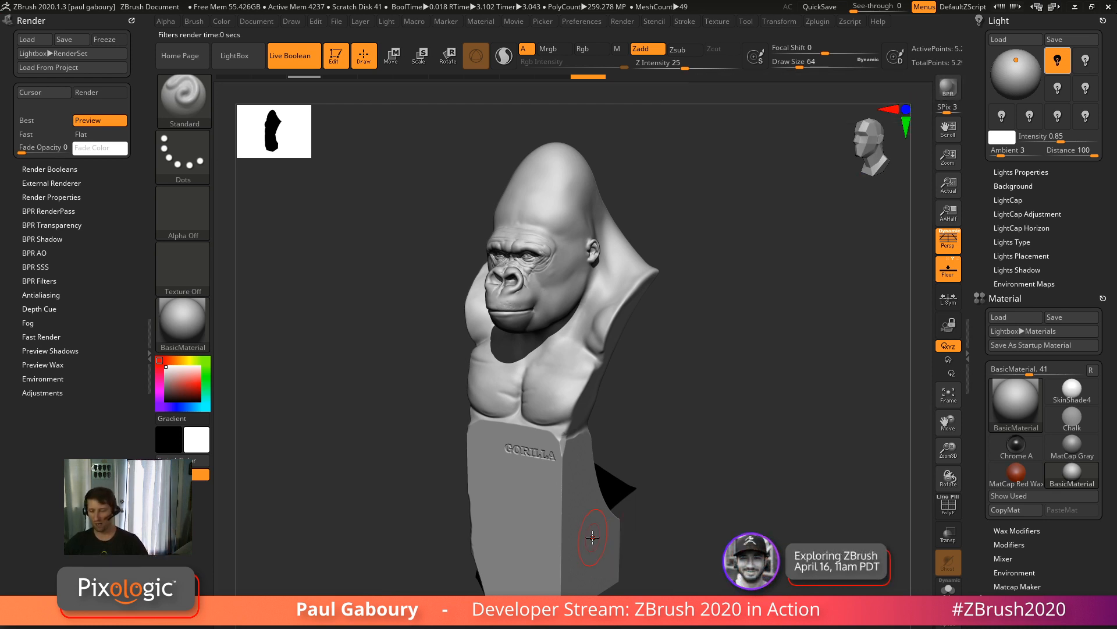
{"action": "left_click_drag", "start_coordinate": [698, 497], "coordinate": [819, 360]}
{"action": "left_click", "coordinate": [948, 89]}
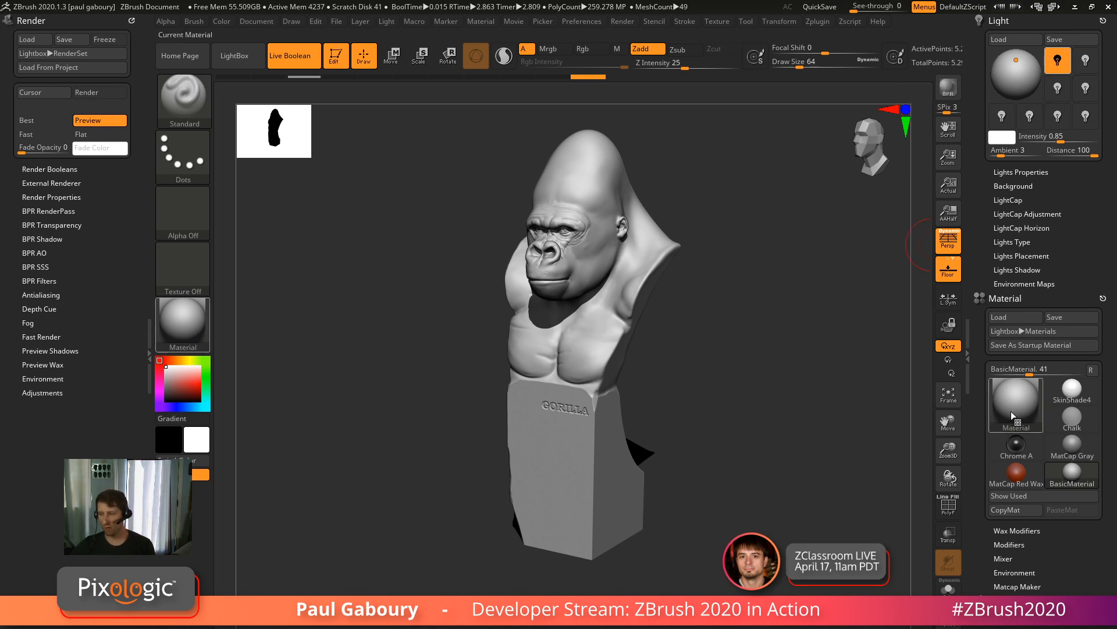
Preview the available materials, apply the Gold MatCap to the gorilla bust, and render it with BPR.
{"action": "mouse_move", "coordinate": [1002, 403]}
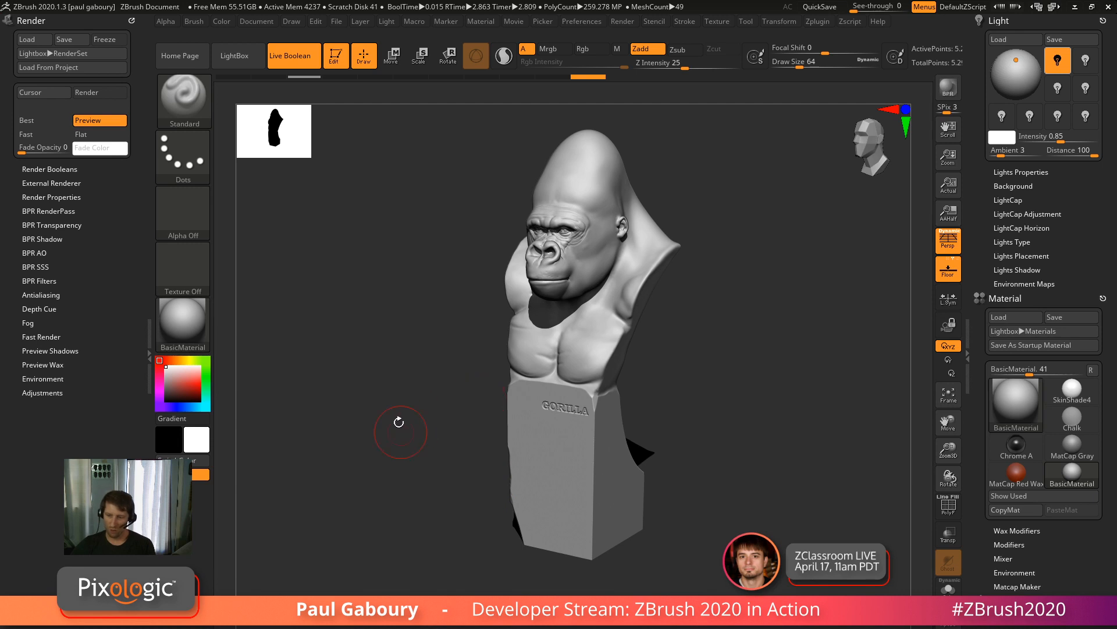
{"action": "left_click", "coordinate": [201, 323]}
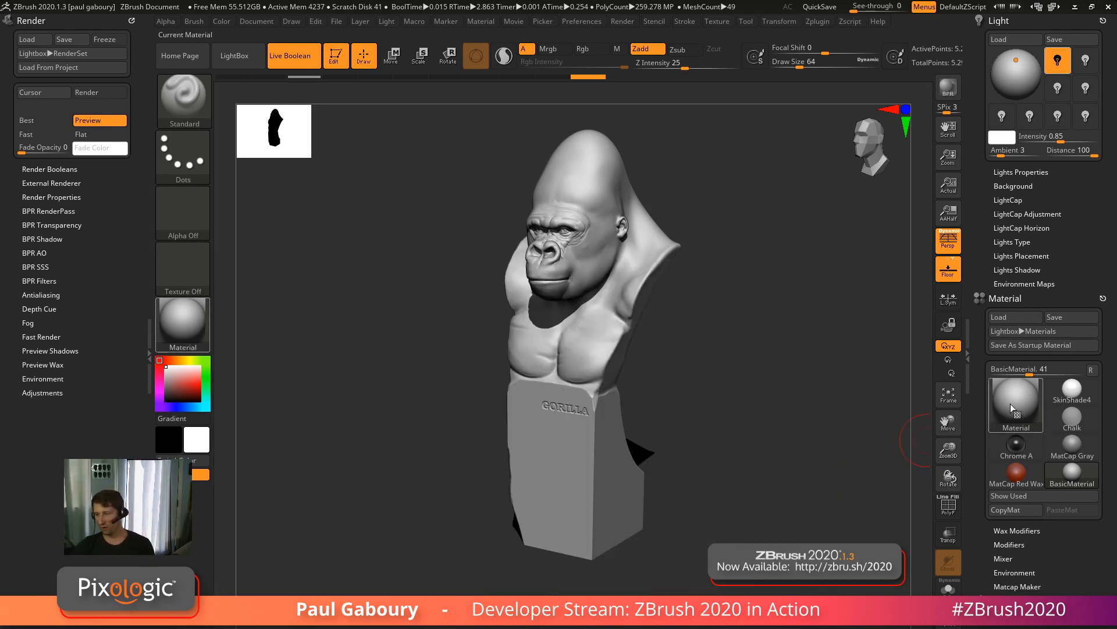
{"action": "left_click", "coordinate": [1011, 404]}
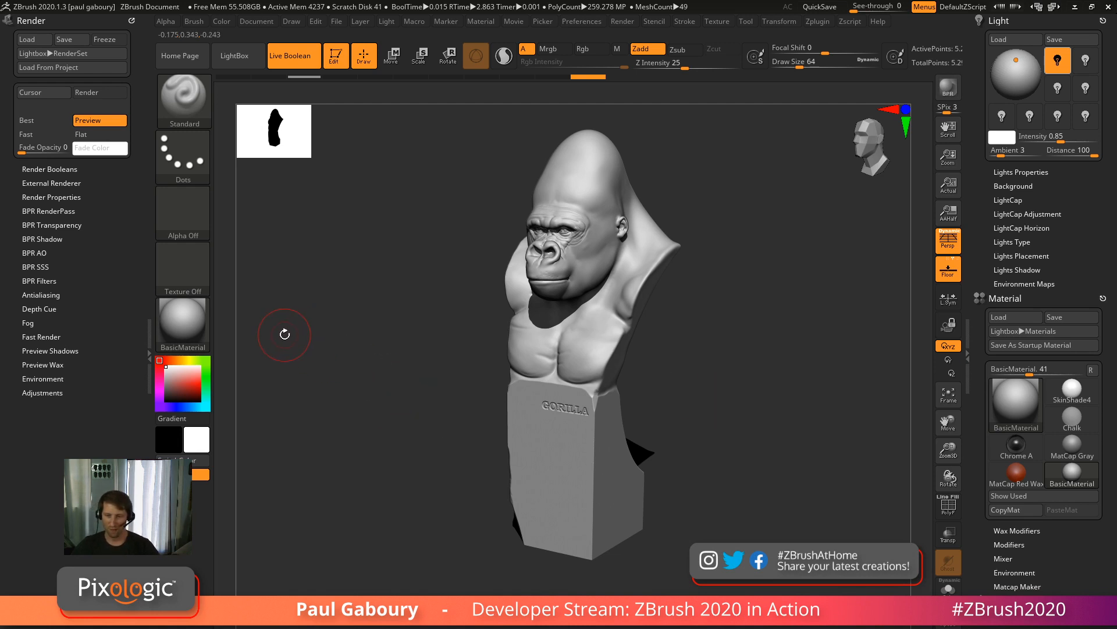
{"action": "left_click", "coordinate": [191, 319]}
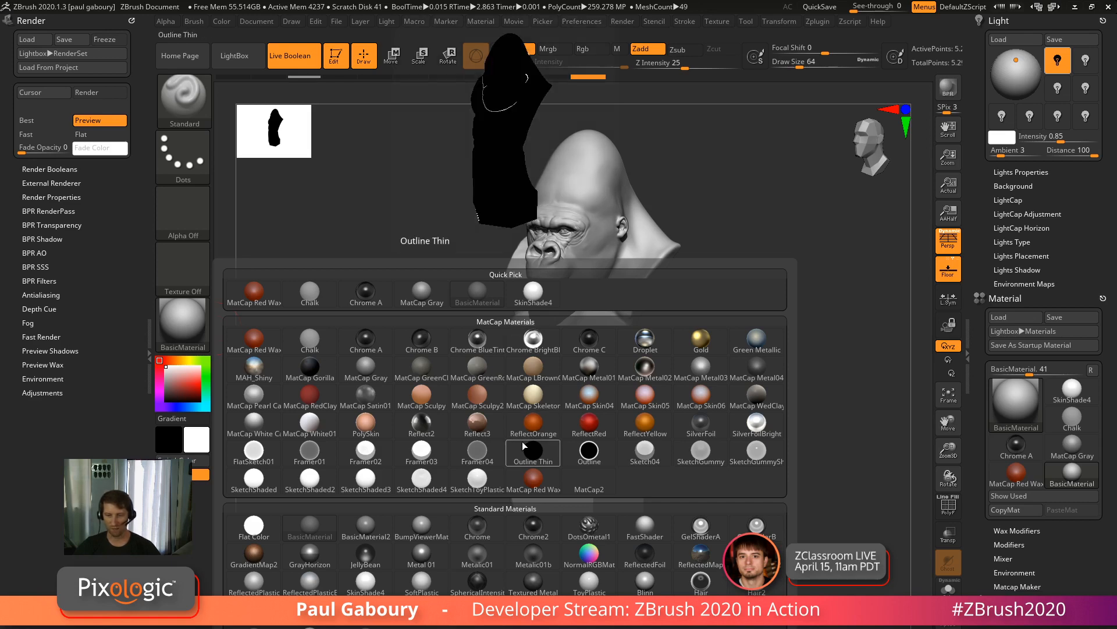
{"action": "mouse_move", "coordinate": [504, 298]}
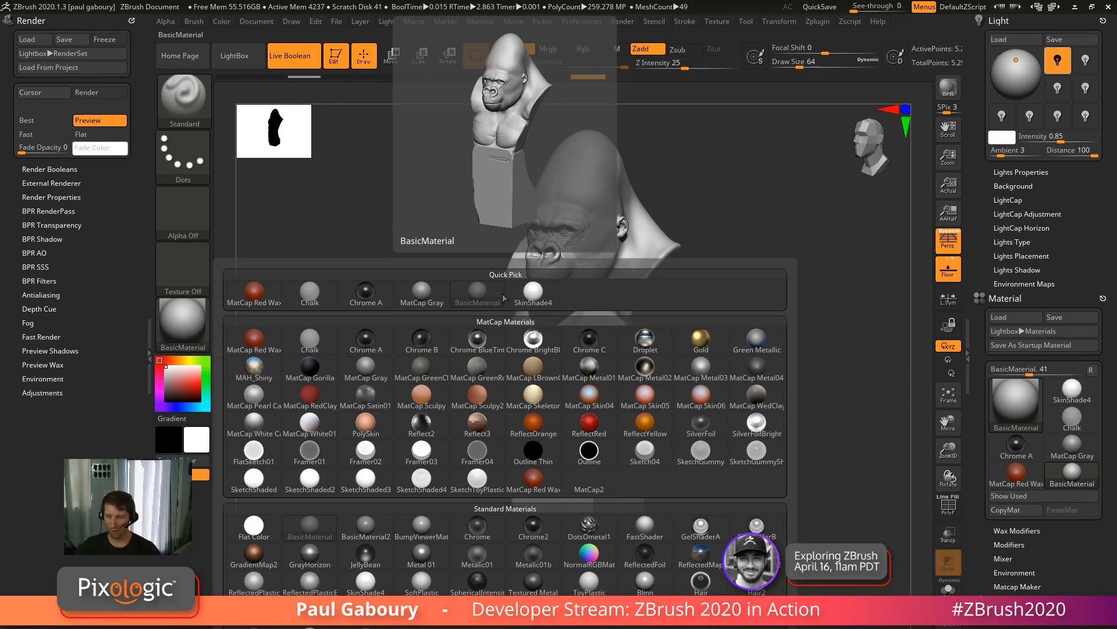
{"action": "left_click", "coordinate": [700, 339]}
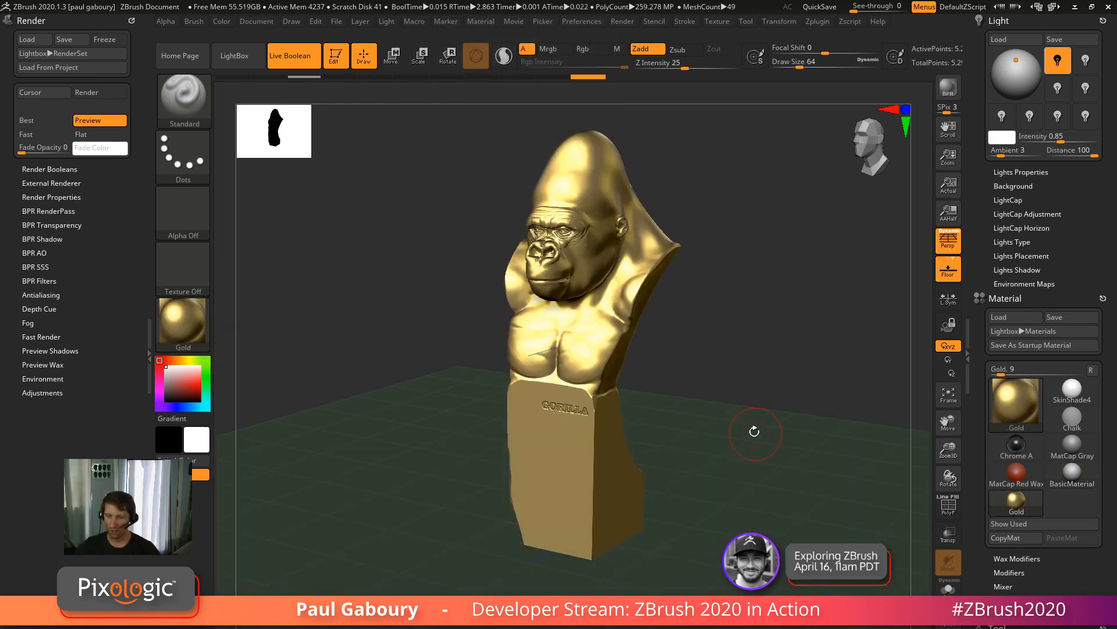
{"action": "left_click", "coordinate": [954, 92]}
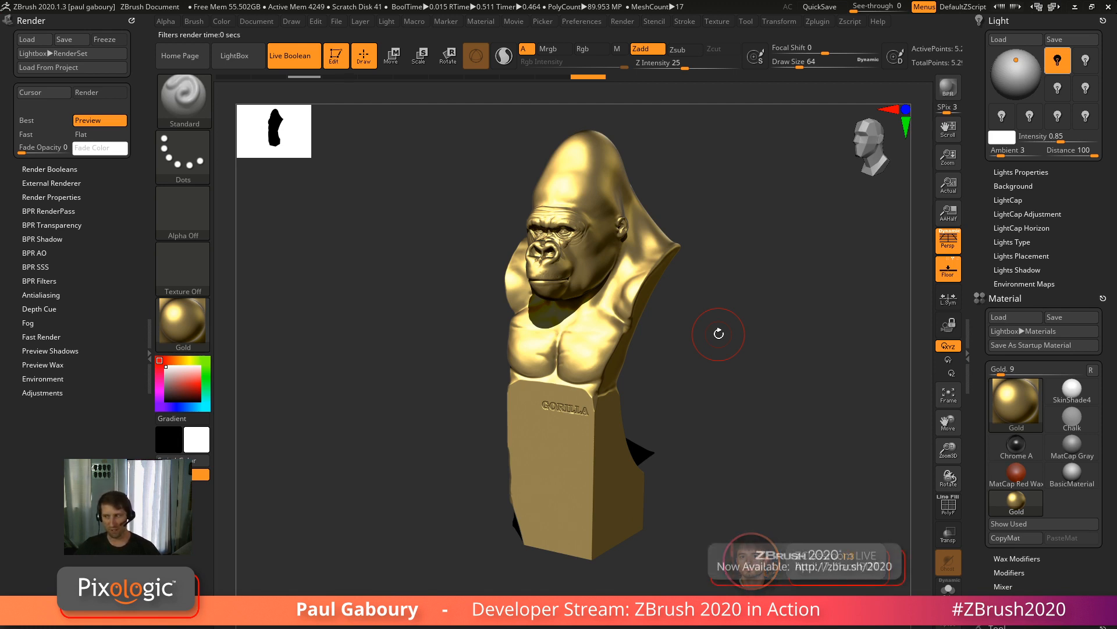
Switch the gorilla bust to the Reflect2 MatCap material and render it with BPR.
{"action": "left_click", "coordinate": [173, 320]}
{"action": "mouse_move", "coordinate": [632, 422]}
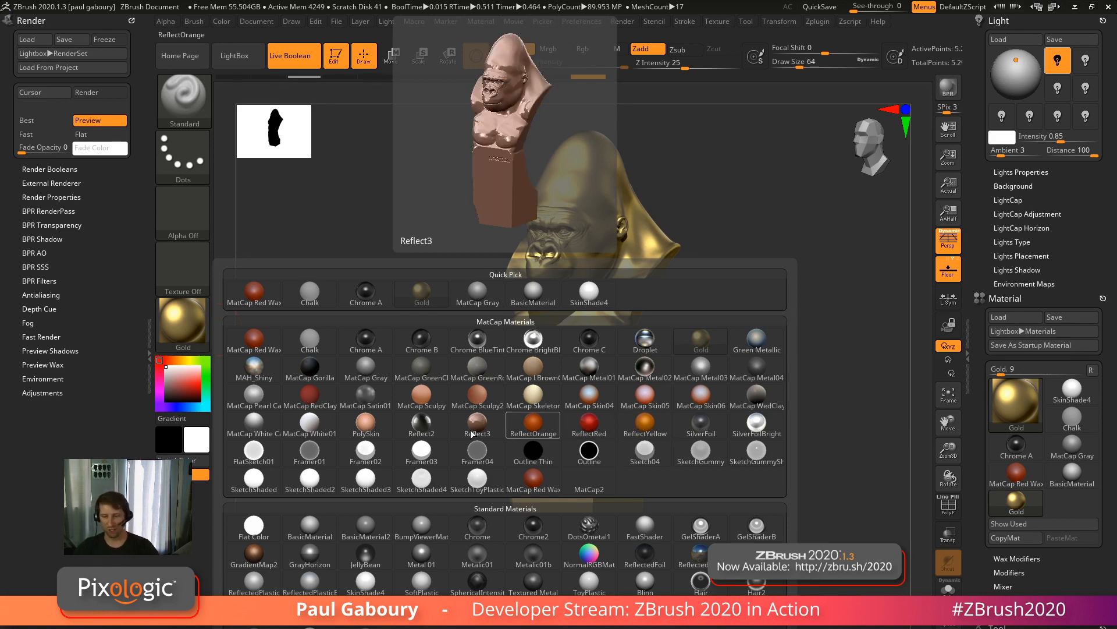
{"action": "left_click", "coordinate": [422, 424]}
{"action": "key", "text": "shift+r"}
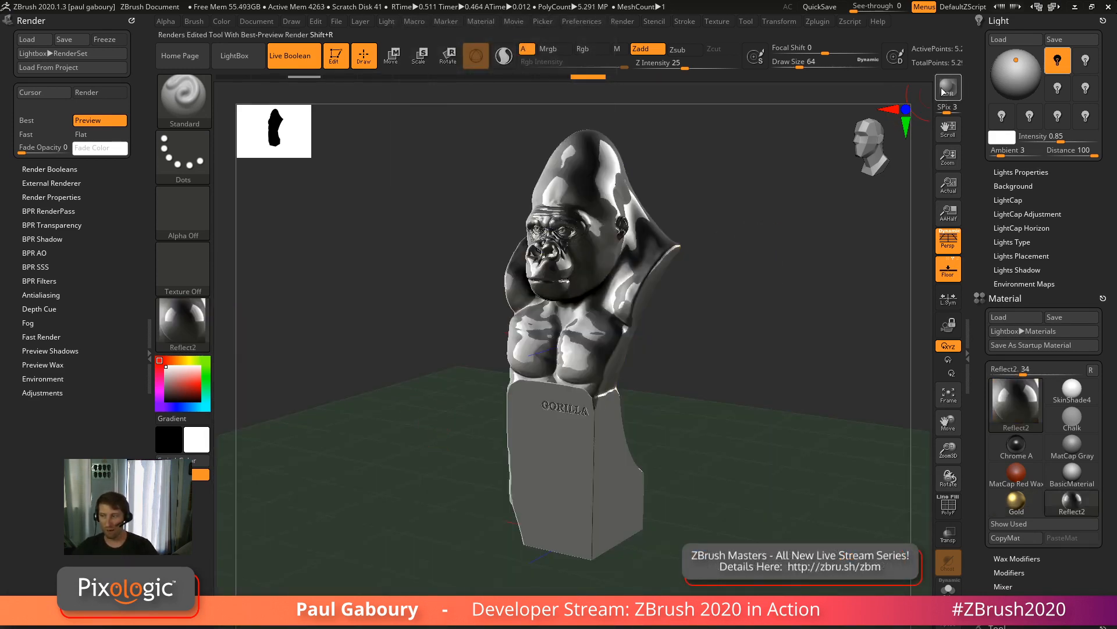
{"action": "mouse_move", "coordinate": [780, 320]}
{"action": "left_mouse_down"}
{"action": "mouse_move", "coordinate": [734, 328]}
{"action": "mouse_move", "coordinate": [785, 334]}
{"action": "left_mouse_up"}
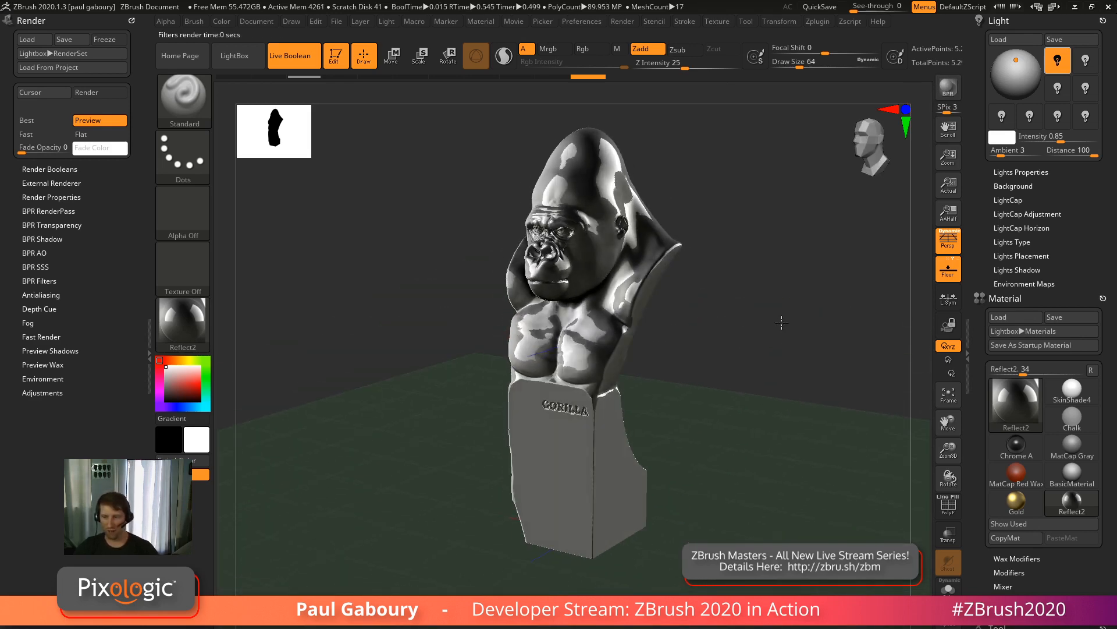
Switch the gorilla bust to the MAH_Shiny MatCap material and render it with BPR.
{"action": "left_click", "coordinate": [196, 327]}
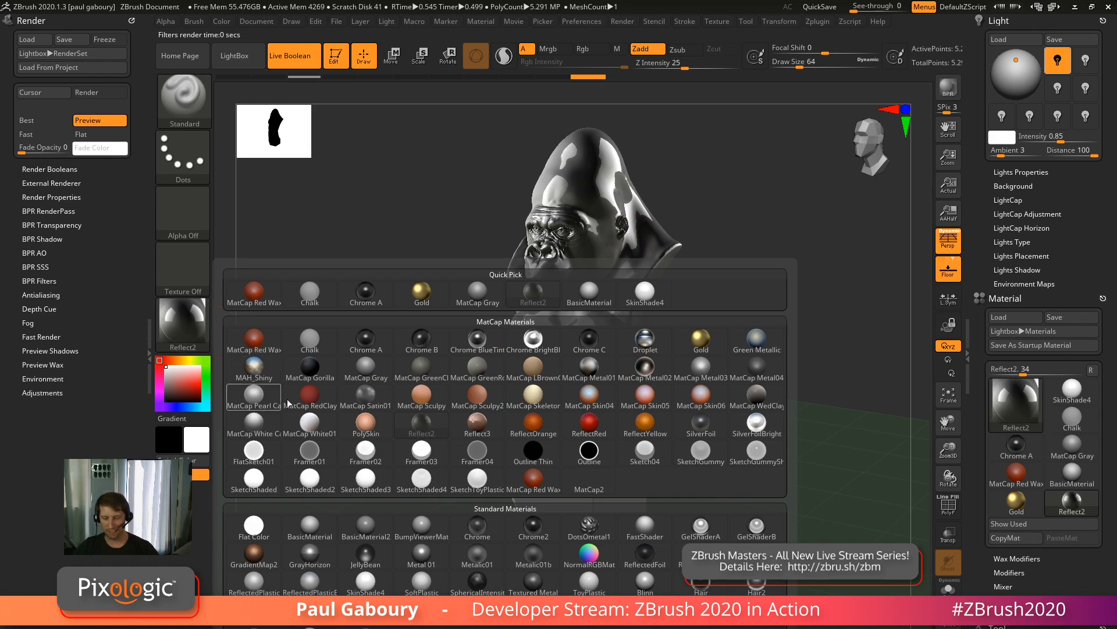
{"action": "left_click", "coordinate": [254, 366]}
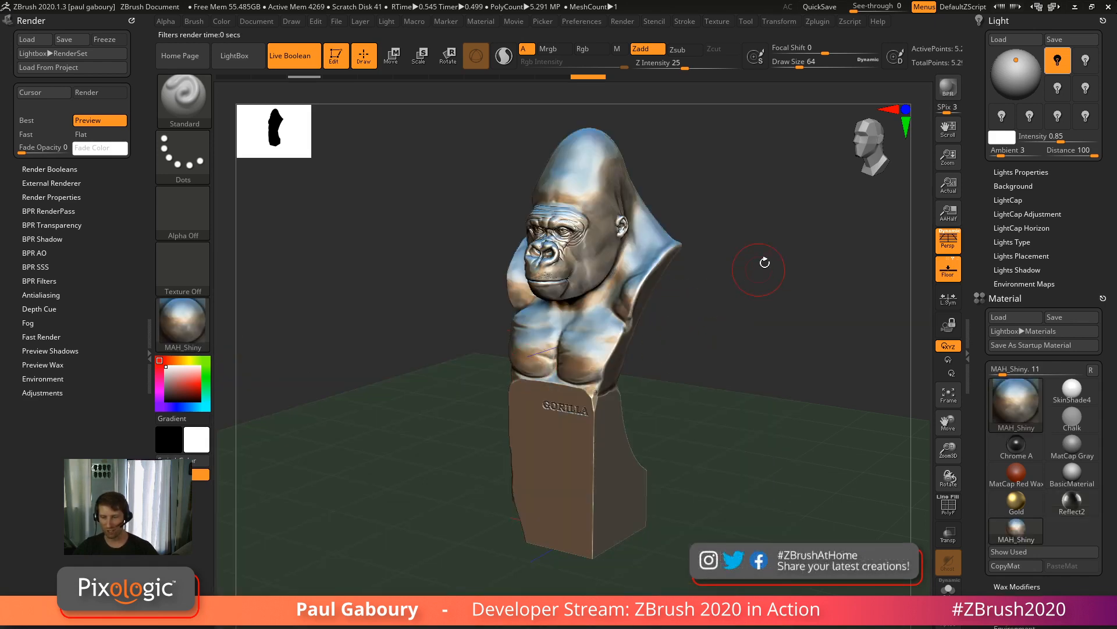
{"action": "left_click", "coordinate": [948, 89]}
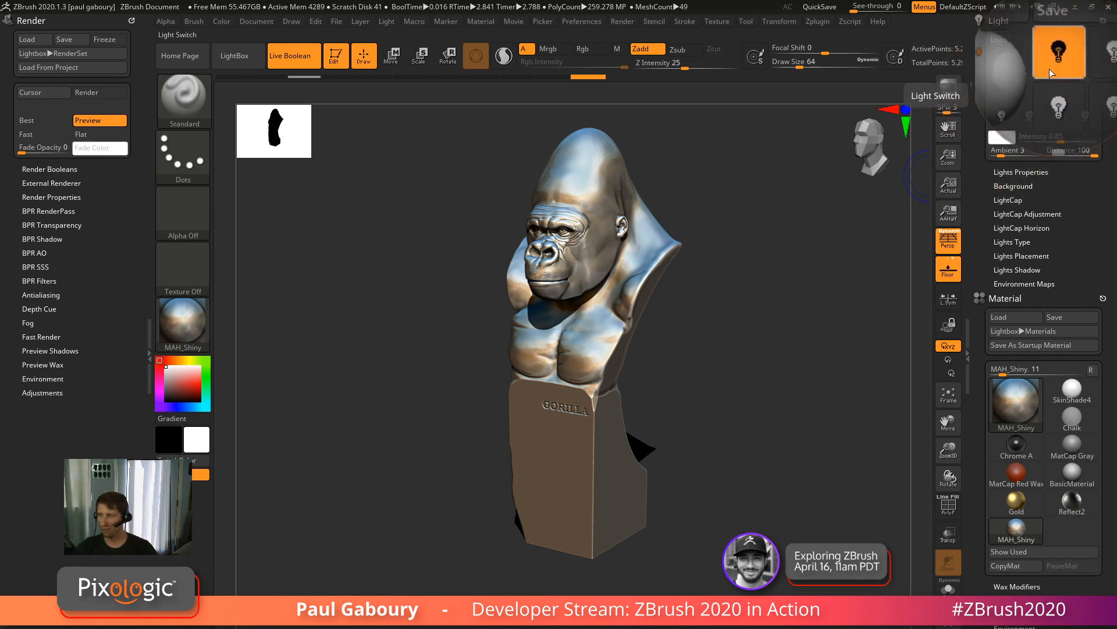
Shift the light sideways on the light placement sphere and render the MAH_Shiny bust again with BPR.
{"action": "left_click_drag", "start_coordinate": [1017, 63], "coordinate": [1020, 63]}
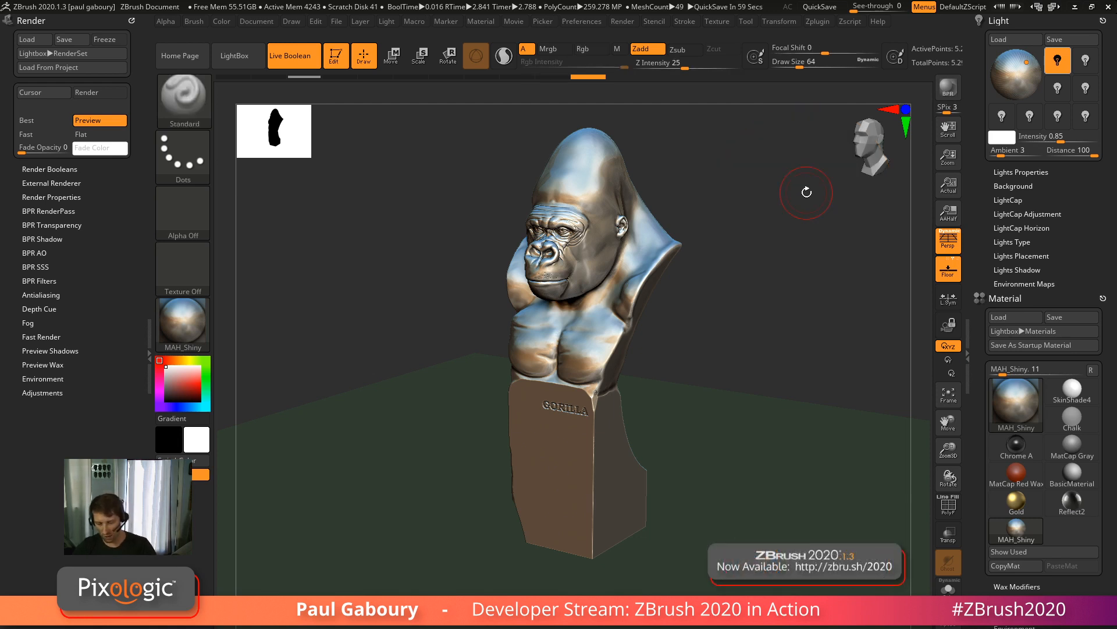
{"action": "key", "text": "shift"}
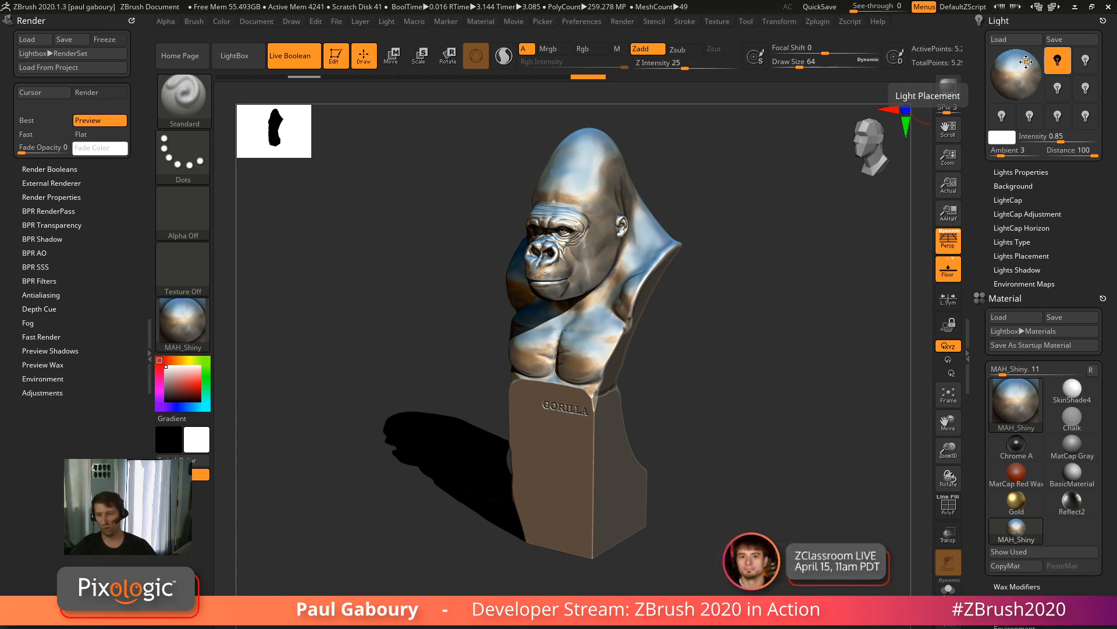
Apply the standard material BasicMaterial2 to the gorilla bust.
{"action": "left_click", "coordinate": [176, 331]}
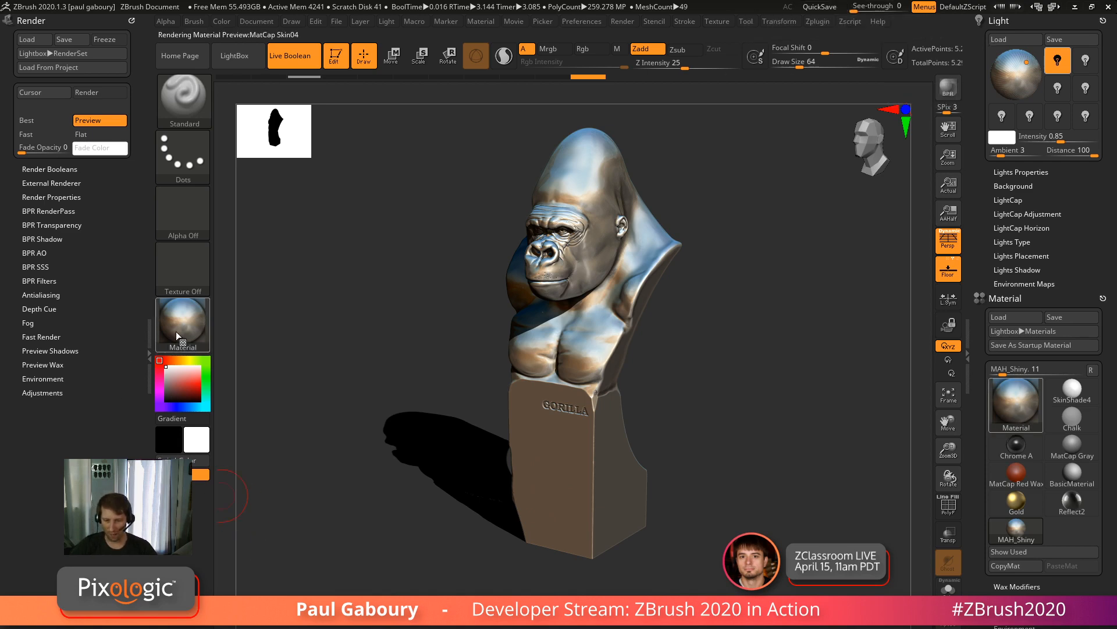
{"action": "left_click", "coordinate": [176, 331]}
{"action": "left_click", "coordinate": [360, 530]}
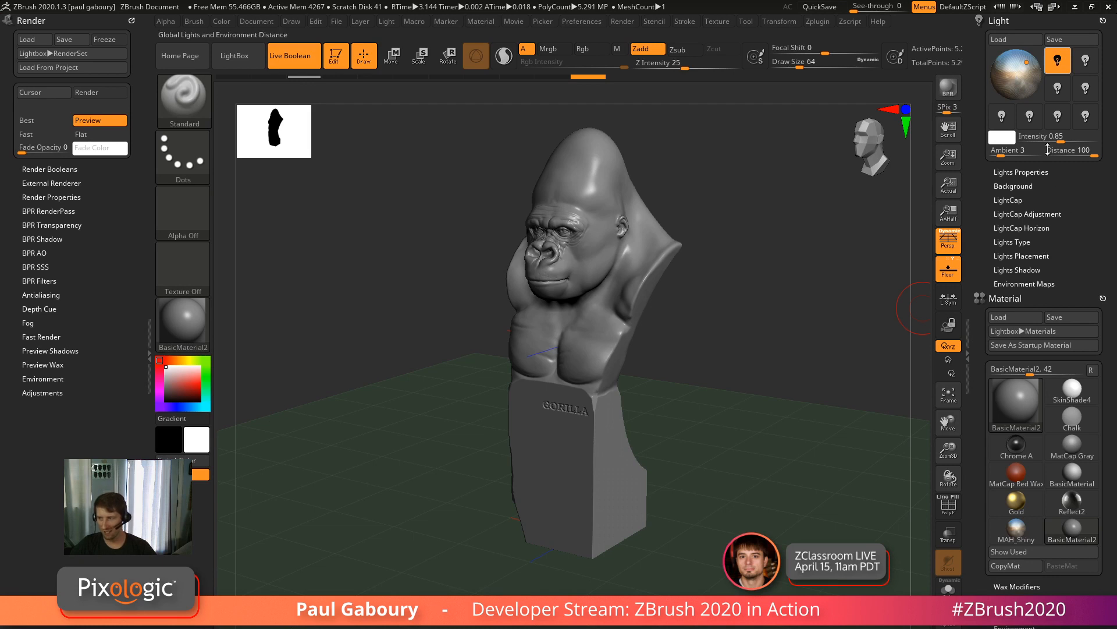
Move the light around the light placement sphere to relight the BasicMaterial2 bust from several directions, ending low on the sphere.
{"action": "left_click", "coordinate": [1016, 65]}
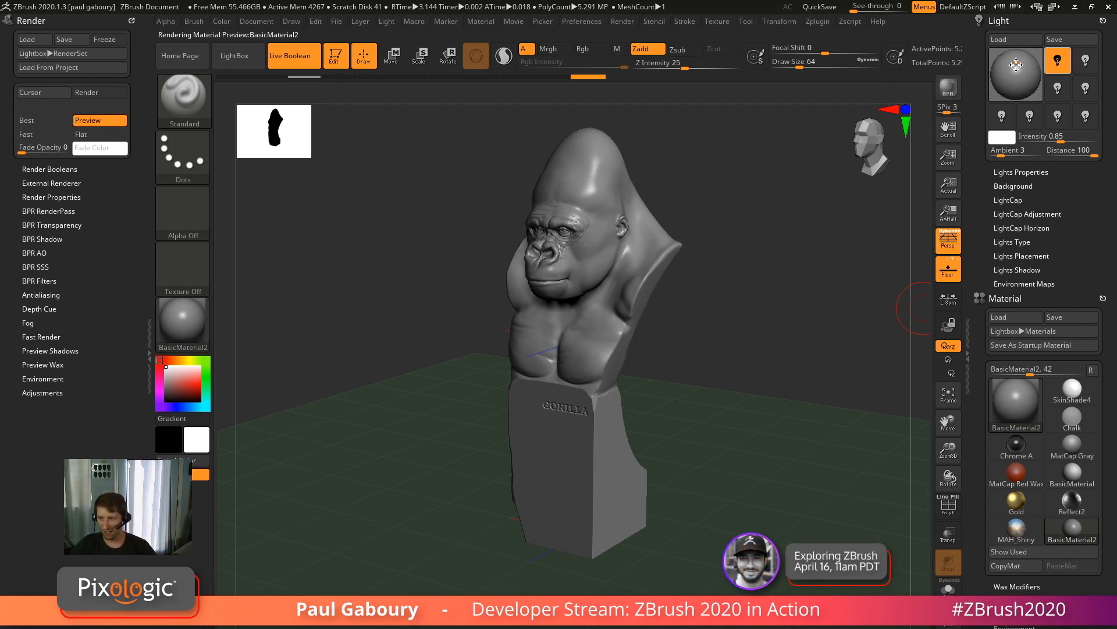
{"action": "left_click", "coordinate": [1022, 74]}
{"action": "left_click", "coordinate": [1015, 86]}
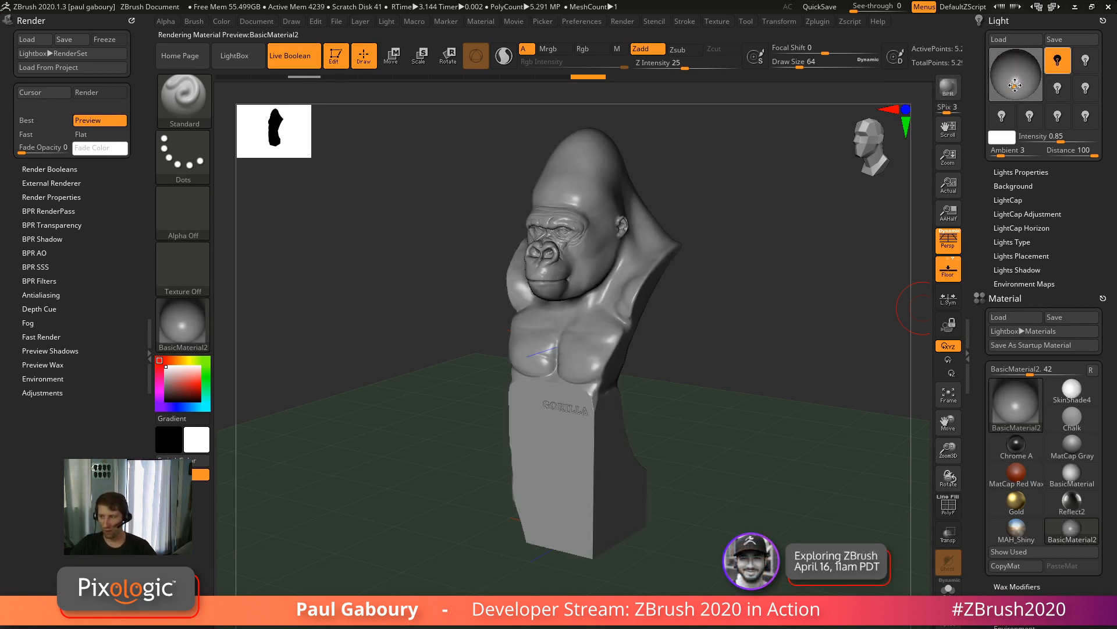
{"action": "left_click", "coordinate": [1030, 72]}
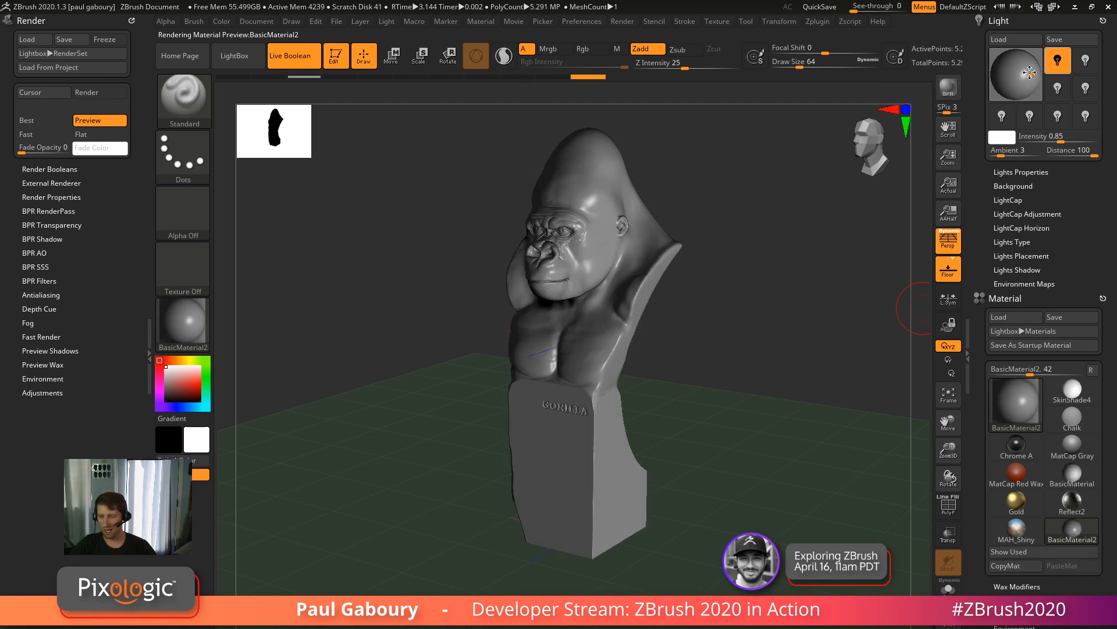
{"action": "left_click", "coordinate": [1021, 67]}
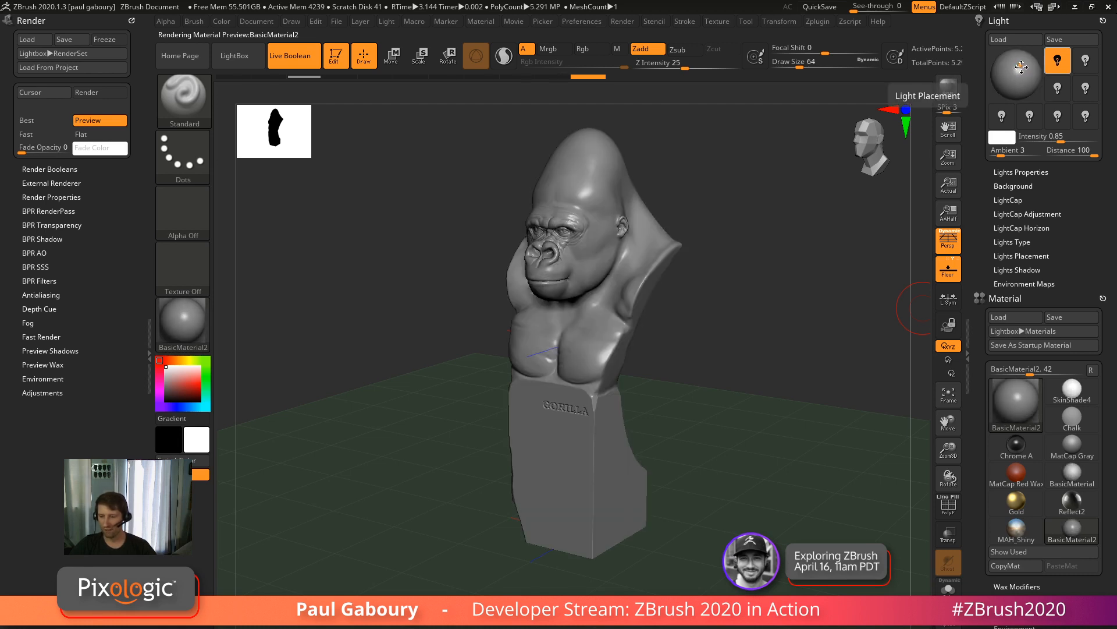
{"action": "left_click", "coordinate": [1024, 67]}
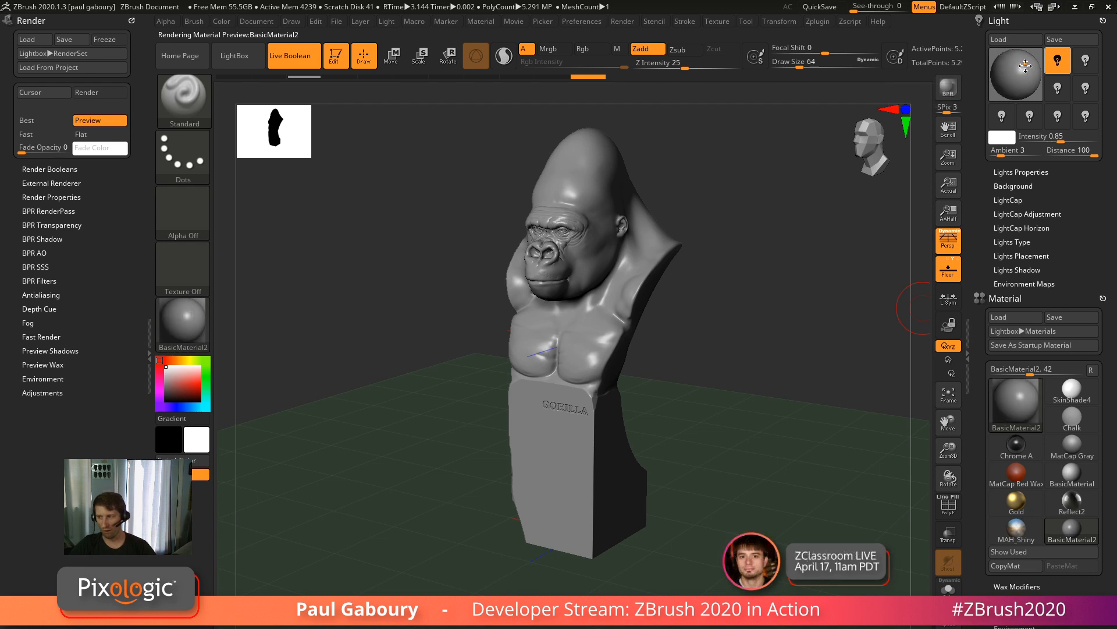
{"action": "left_click", "coordinate": [1028, 67]}
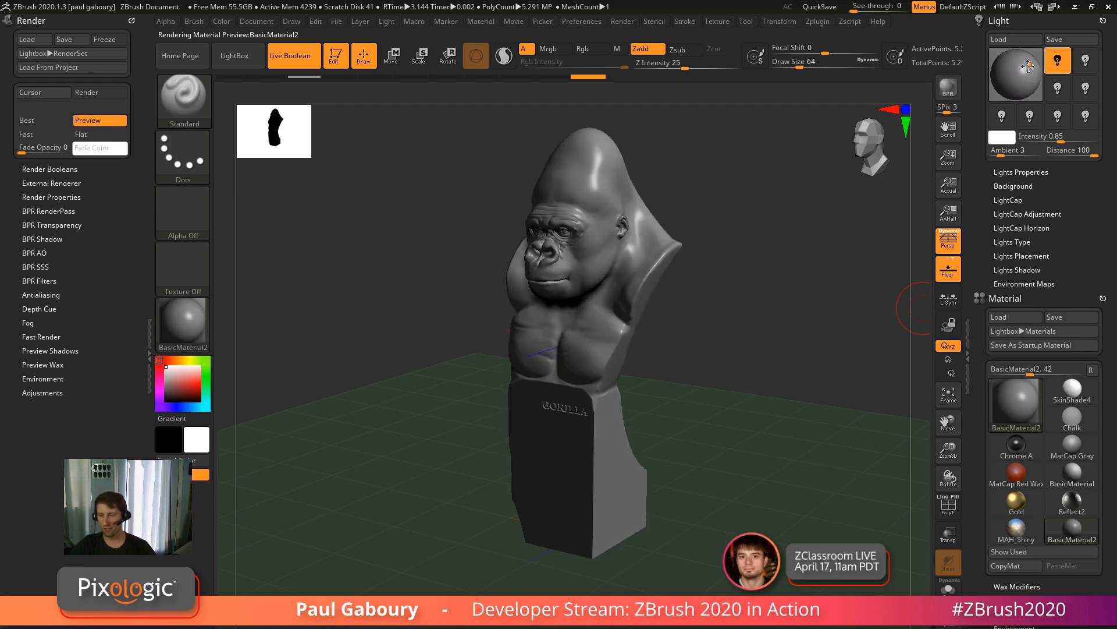
{"action": "left_click", "coordinate": [1020, 67]}
{"action": "left_click", "coordinate": [1011, 67]}
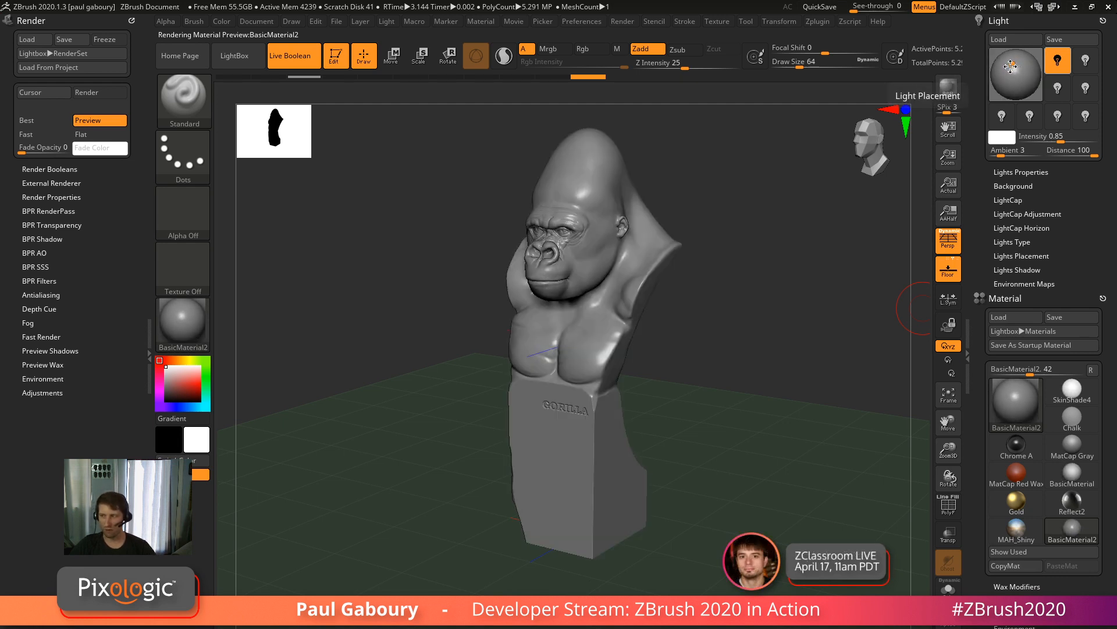
{"action": "left_click", "coordinate": [1011, 74]}
{"action": "left_click", "coordinate": [1011, 82]}
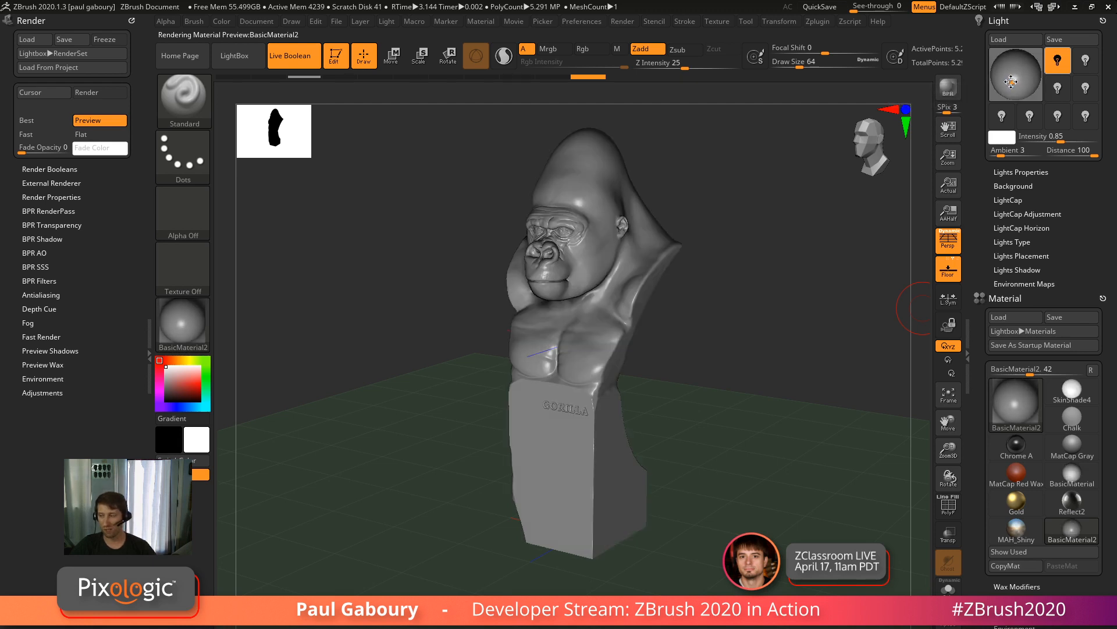
Place the light high on the front of the light placement sphere and view the lists of MatCap and standard materials.
{"action": "left_click", "coordinate": [1025, 68]}
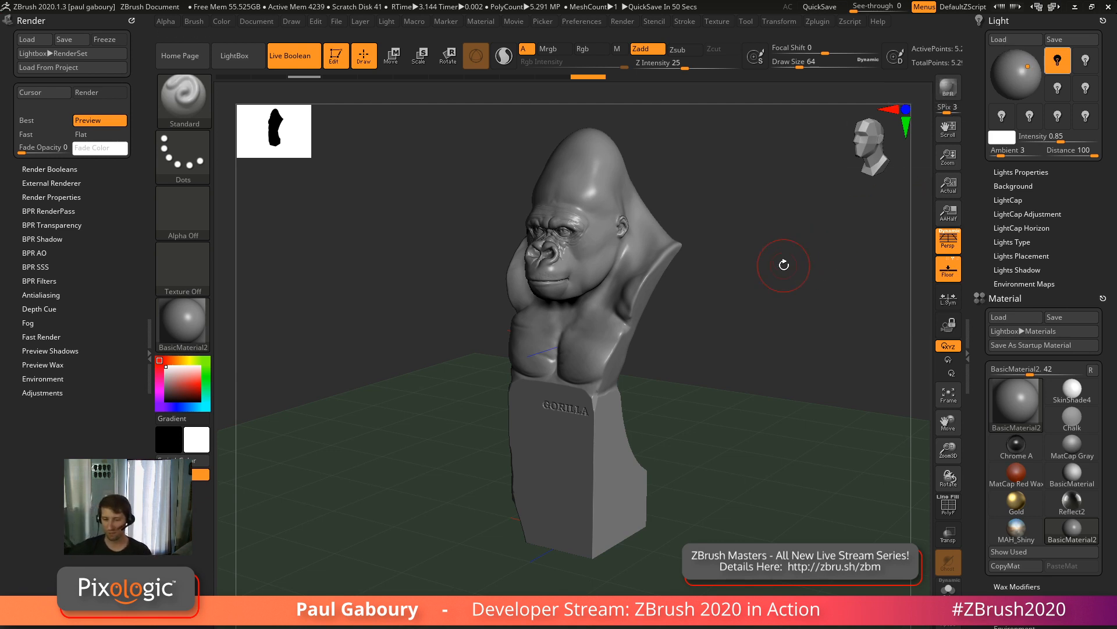
{"action": "left_click", "coordinate": [206, 338]}
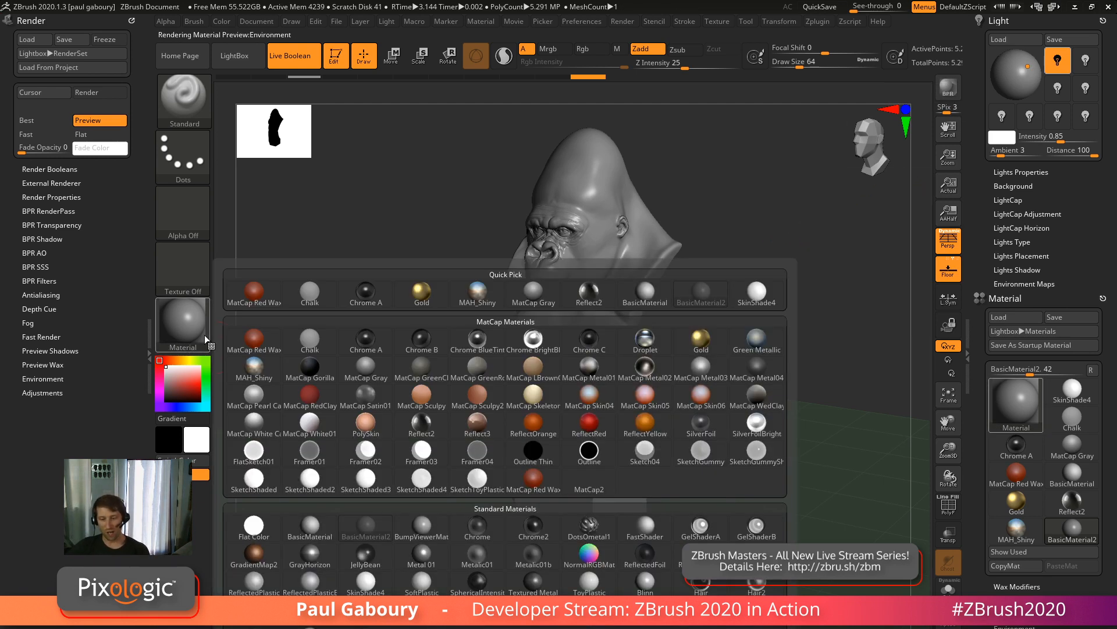
{"action": "mouse_move", "coordinate": [458, 566]}
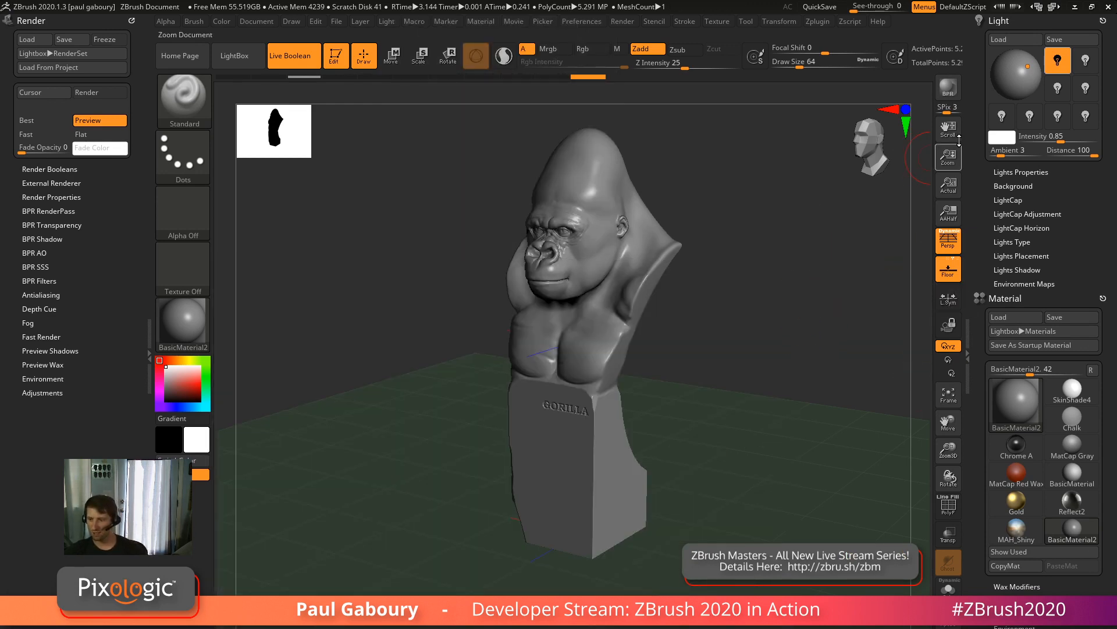
{"action": "left_click_drag", "start_coordinate": [1028, 68], "coordinate": [1028, 62]}
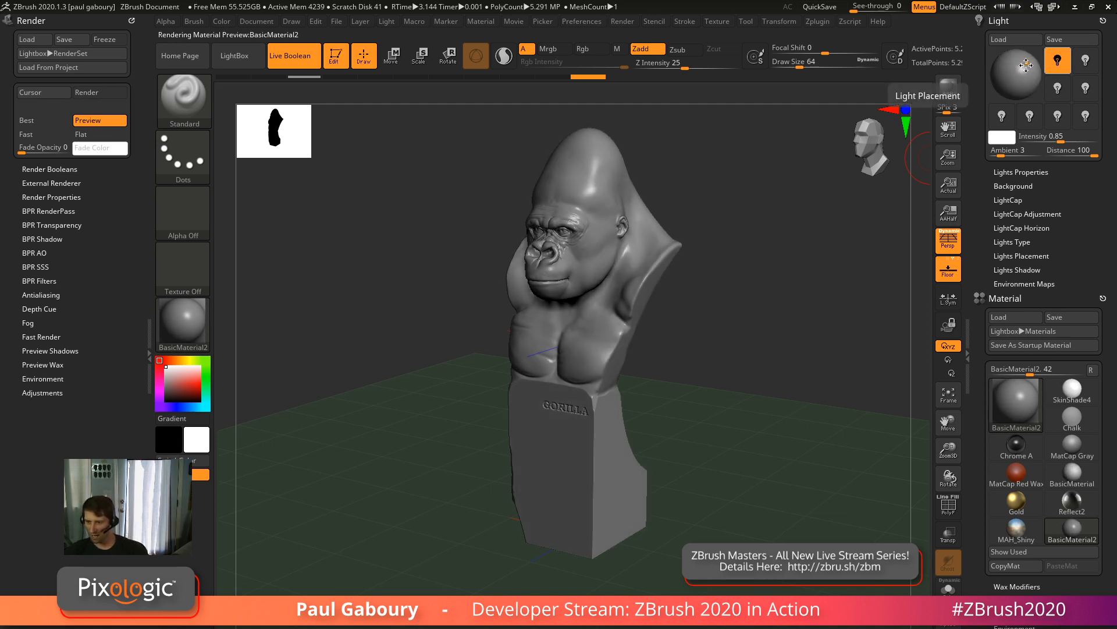
Try a red light color on the BasicMaterial2 bust and set the light color back to white.
{"action": "left_click", "coordinate": [1001, 142]}
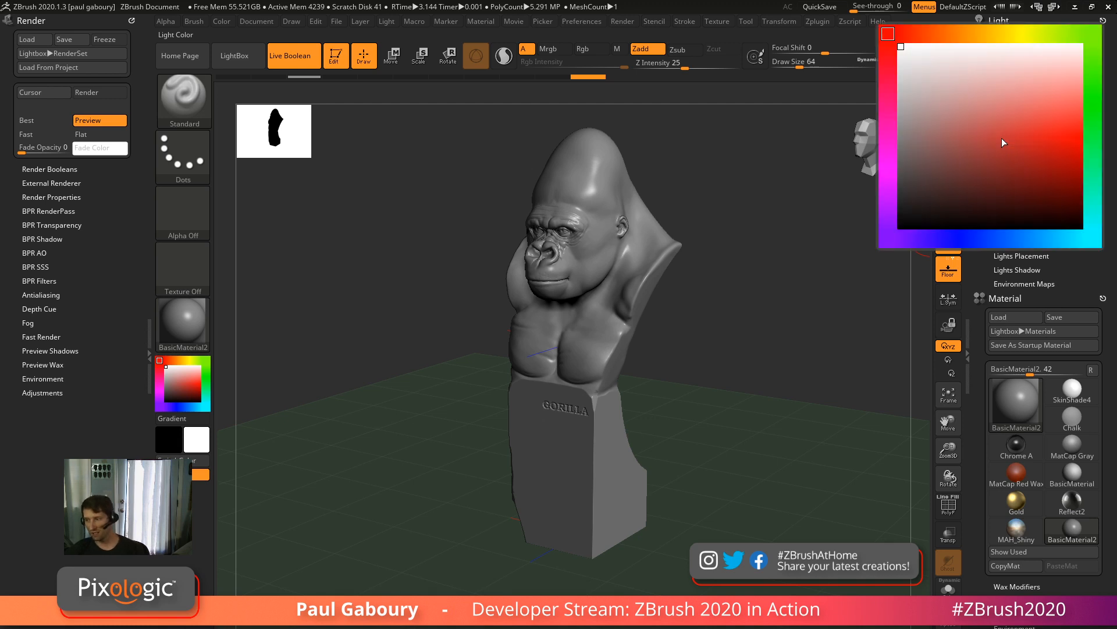
{"action": "left_click", "coordinate": [1088, 53]}
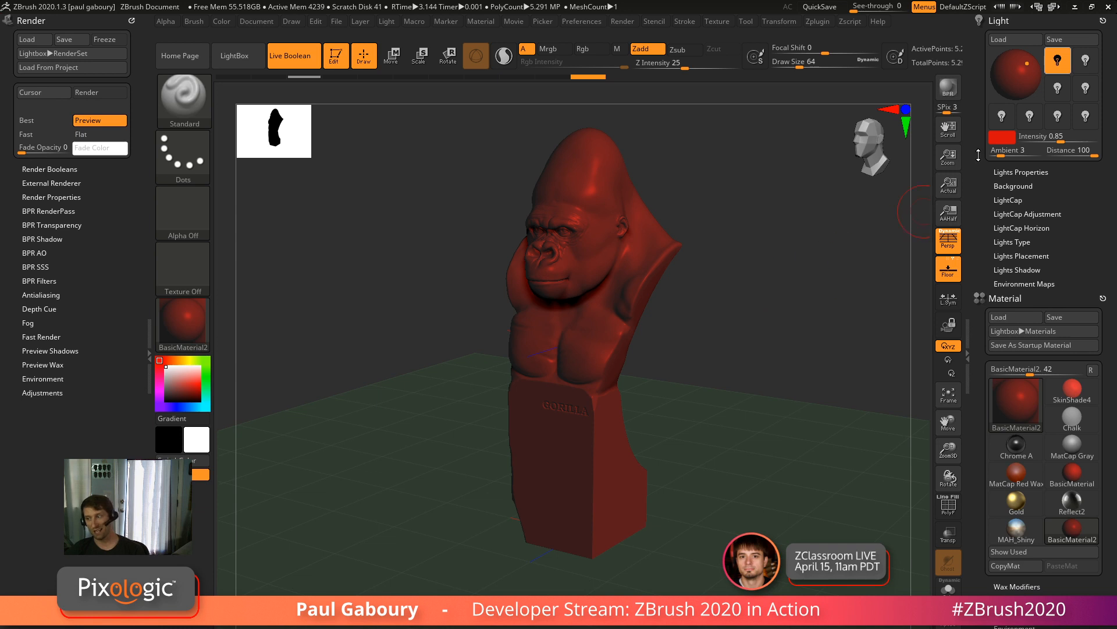
{"action": "left_click", "coordinate": [1003, 138]}
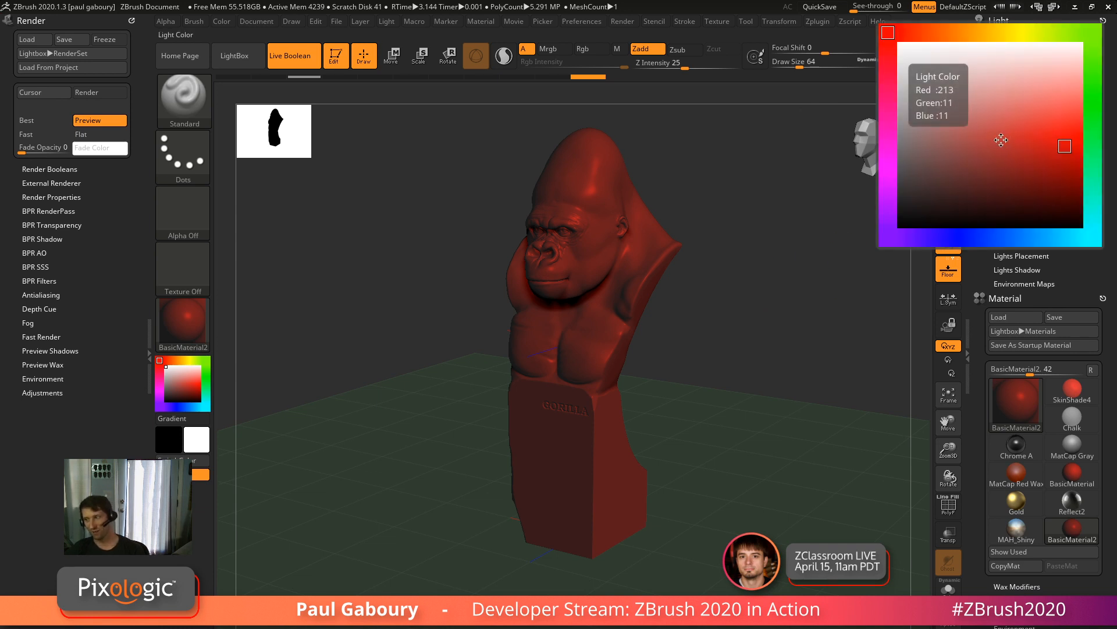
{"action": "left_click", "coordinate": [784, 304]}
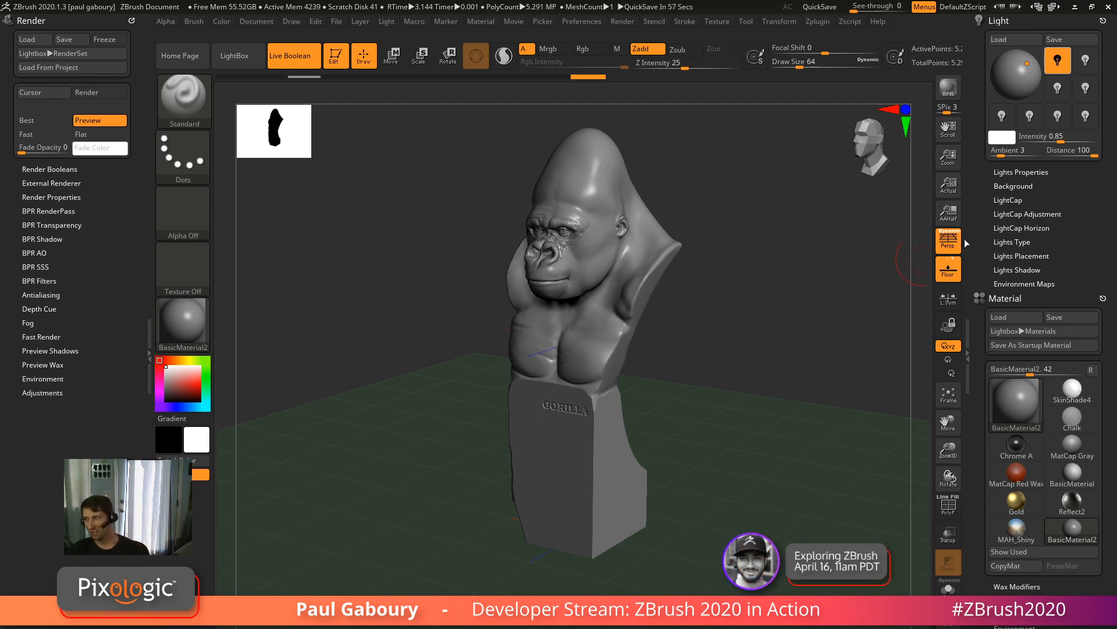
Try light intensities of 0.5, 0.6, 1 and 2 on the gorilla bust.
{"action": "left_click", "coordinate": [1056, 140]}
{"action": "type", "text": "0.5"}
{"action": "key", "text": "Return"}
{"action": "left_click", "coordinate": [1056, 140]}
{"action": "type", "text": "0.6"}
{"action": "key", "text": "Return"}
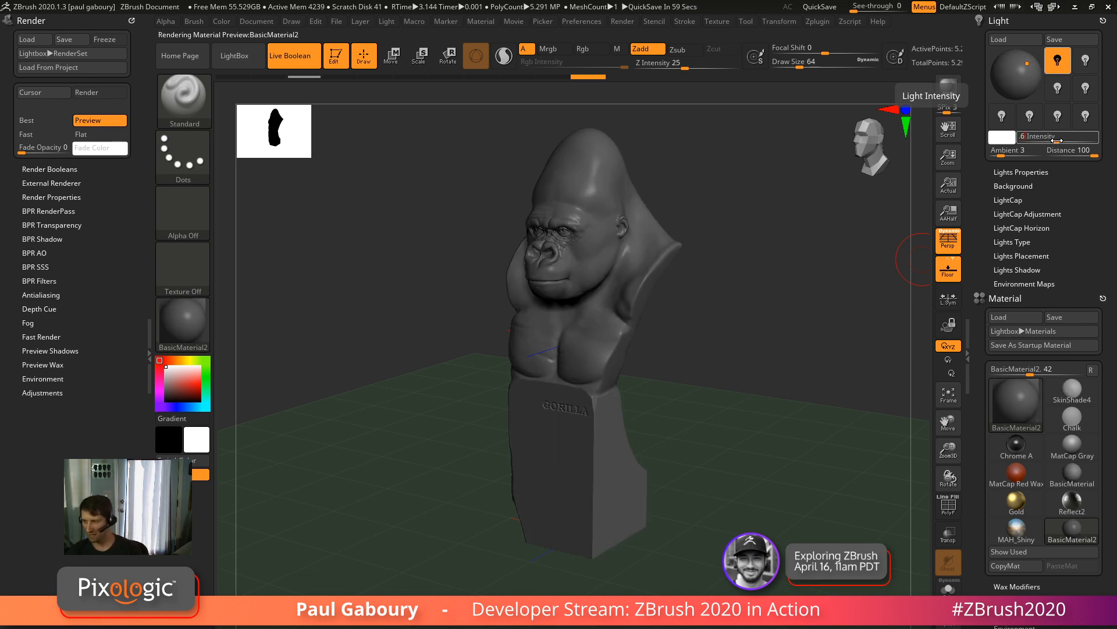
{"action": "left_click", "coordinate": [1056, 140]}
{"action": "type", "text": "1"}
{"action": "key", "text": "Return"}
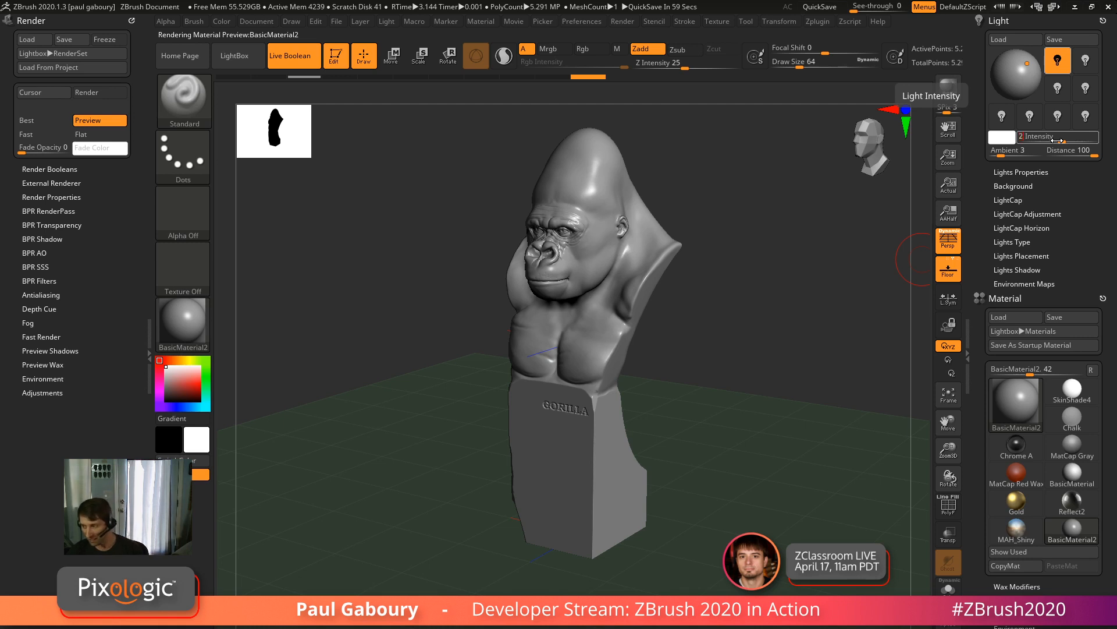
{"action": "key", "text": "Return"}
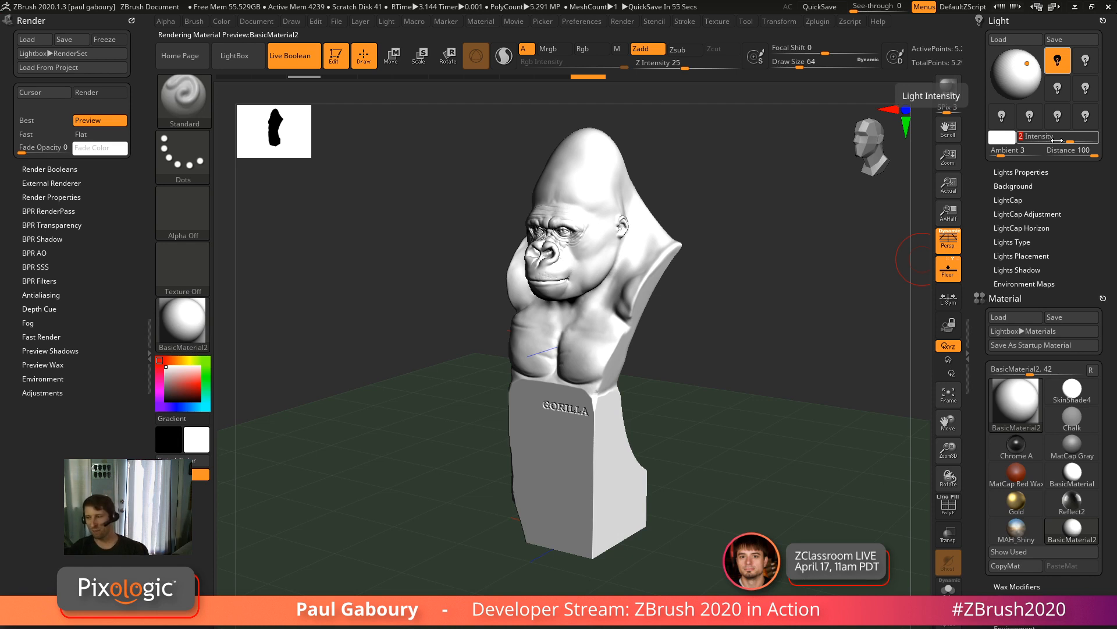
Try light intensities of 1, 1.5 and 1.9 to compare the bust's brightness.
{"action": "left_click", "coordinate": [1056, 141]}
{"action": "type", "text": "1"}
{"action": "key", "text": "Return"}
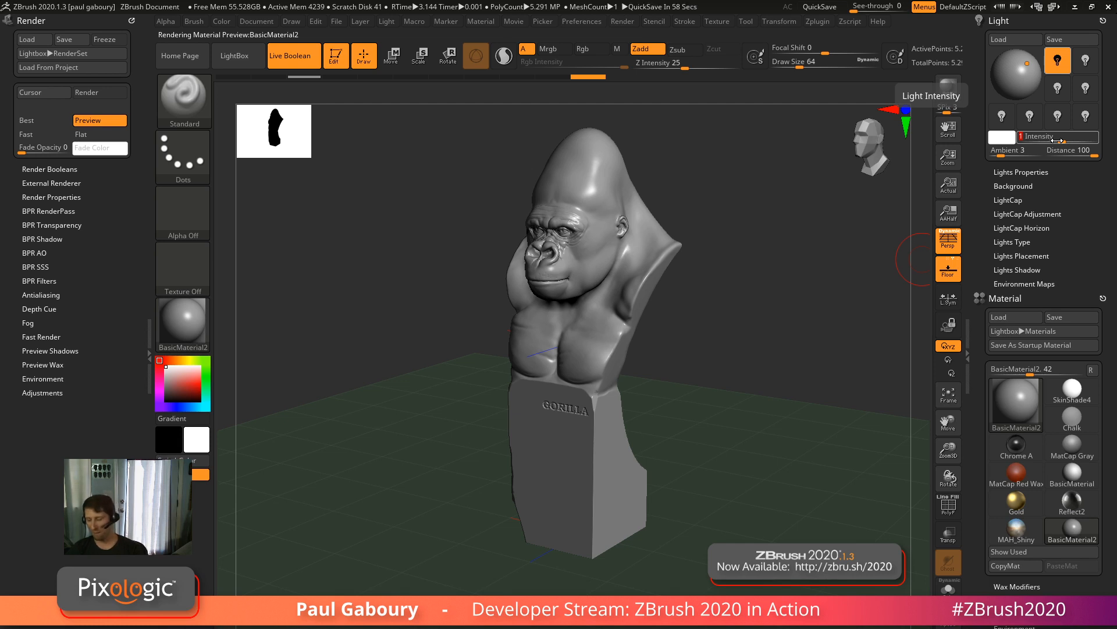
{"action": "type", "text": ".1"}
{"action": "key", "text": "Return"}
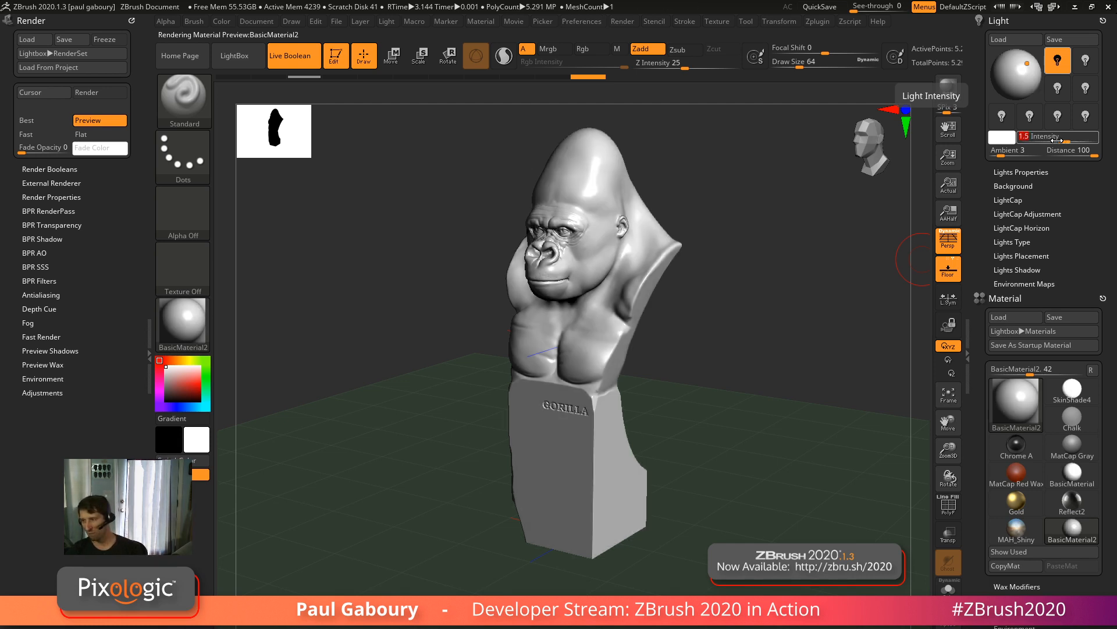
{"action": "type", "text": "1.9"}
{"action": "key", "text": "Return"}
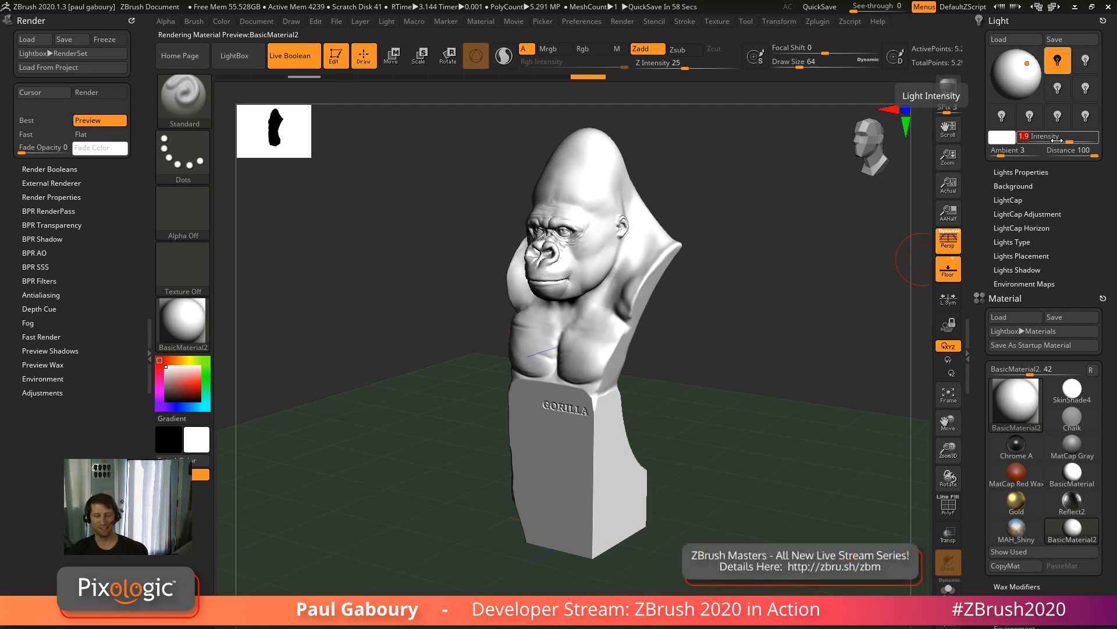
Lower the light intensity to 0.7.
{"action": "type", "text": "1"}
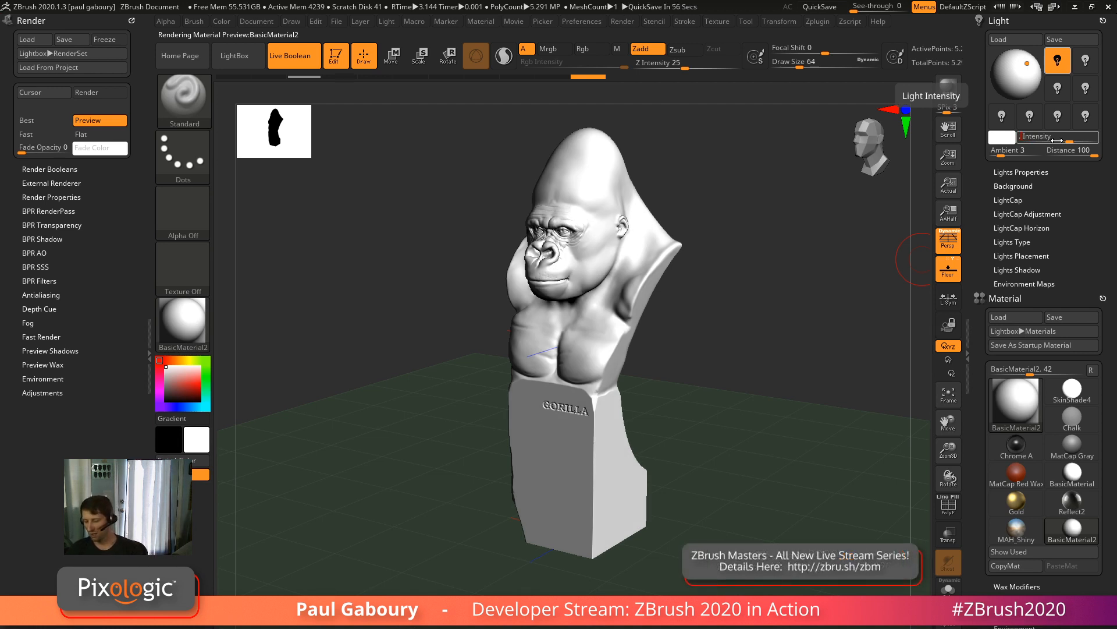
{"action": "key", "text": "Return"}
{"action": "type", "text": ".7"}
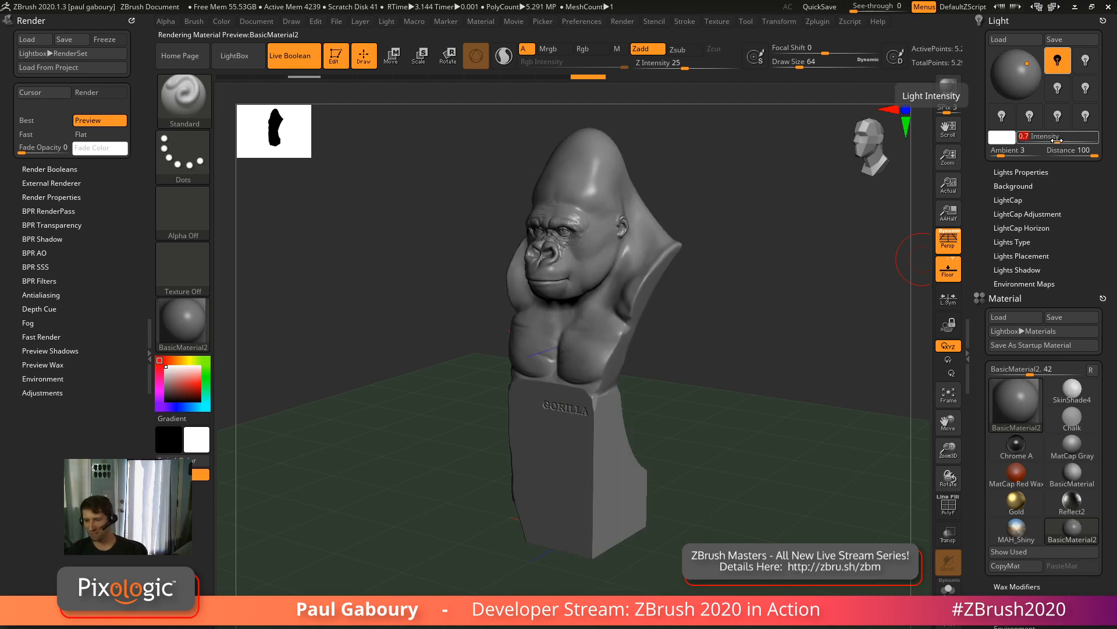
{"action": "key", "text": "Return"}
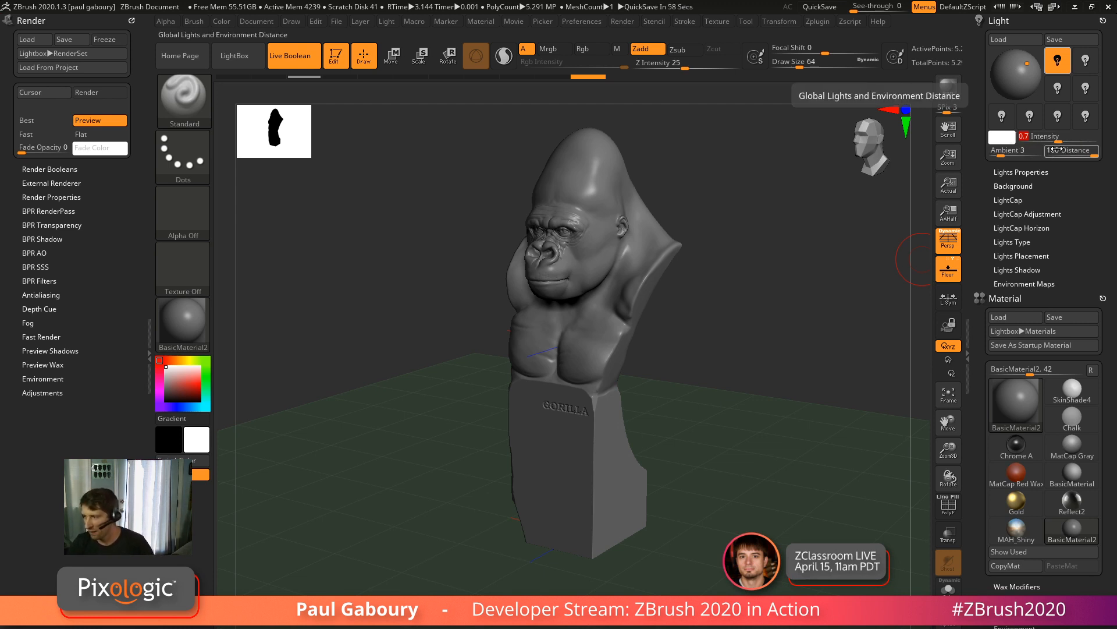
Expand the Lights Properties and compare the shadow, intensity and color settings of the separate light slots.
{"action": "left_click", "coordinate": [1026, 172]}
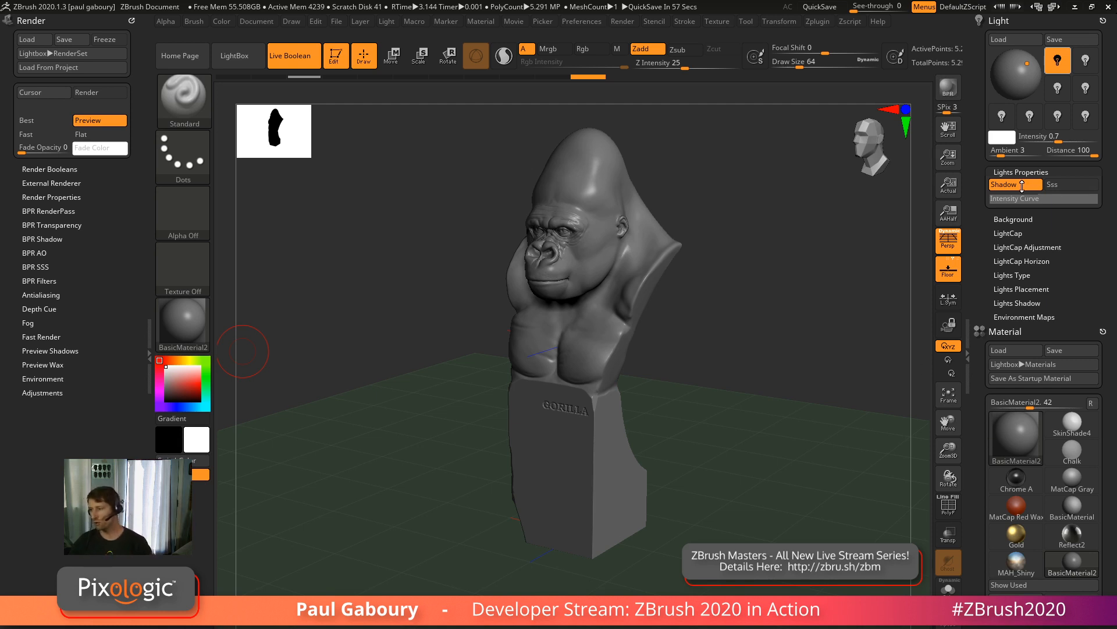
{"action": "left_click", "coordinate": [1086, 61]}
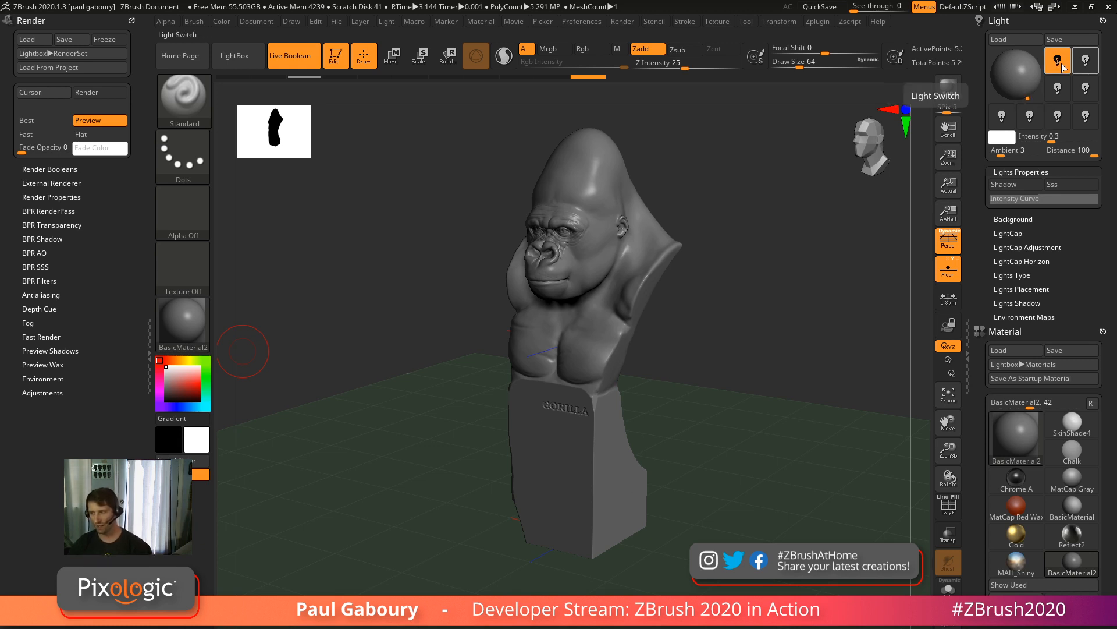
{"action": "left_click", "coordinate": [1062, 66]}
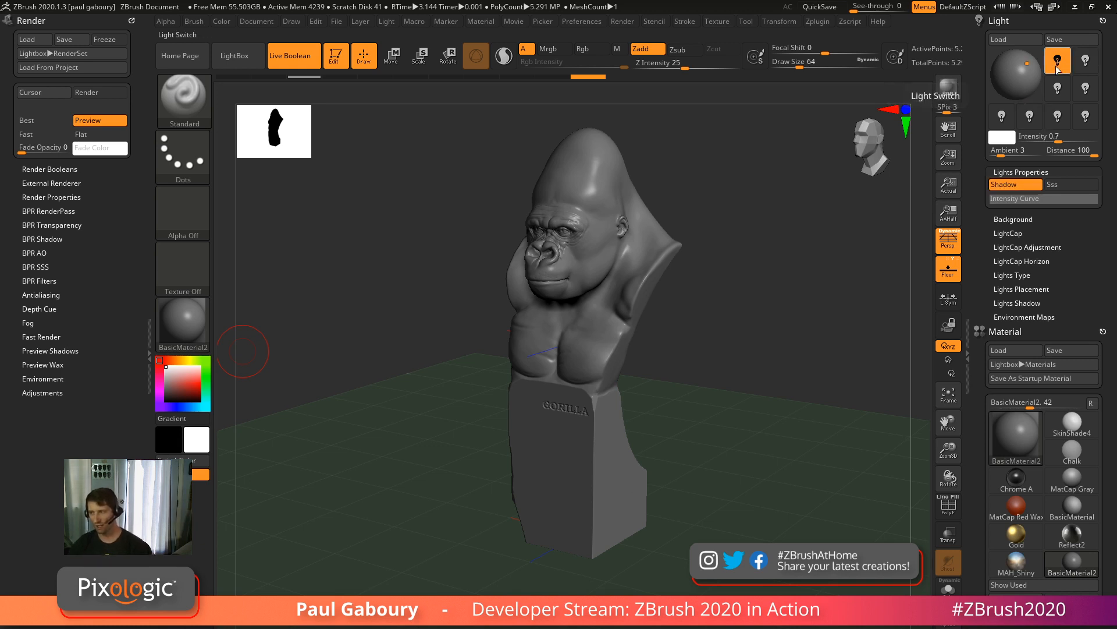
{"action": "left_click", "coordinate": [1086, 64]}
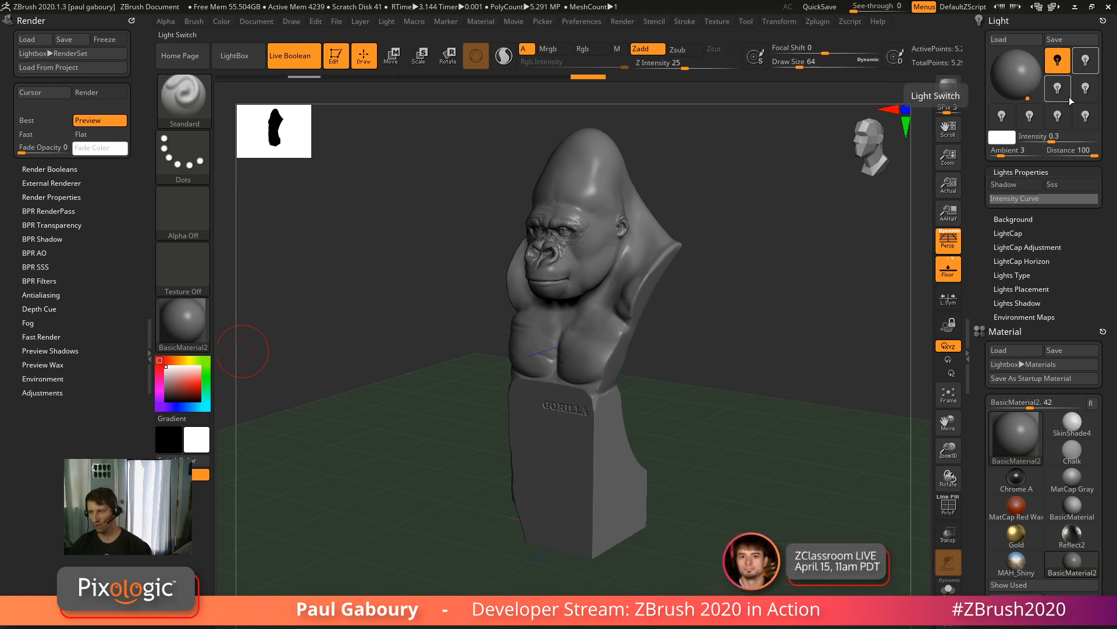
{"action": "left_click", "coordinate": [1078, 49]}
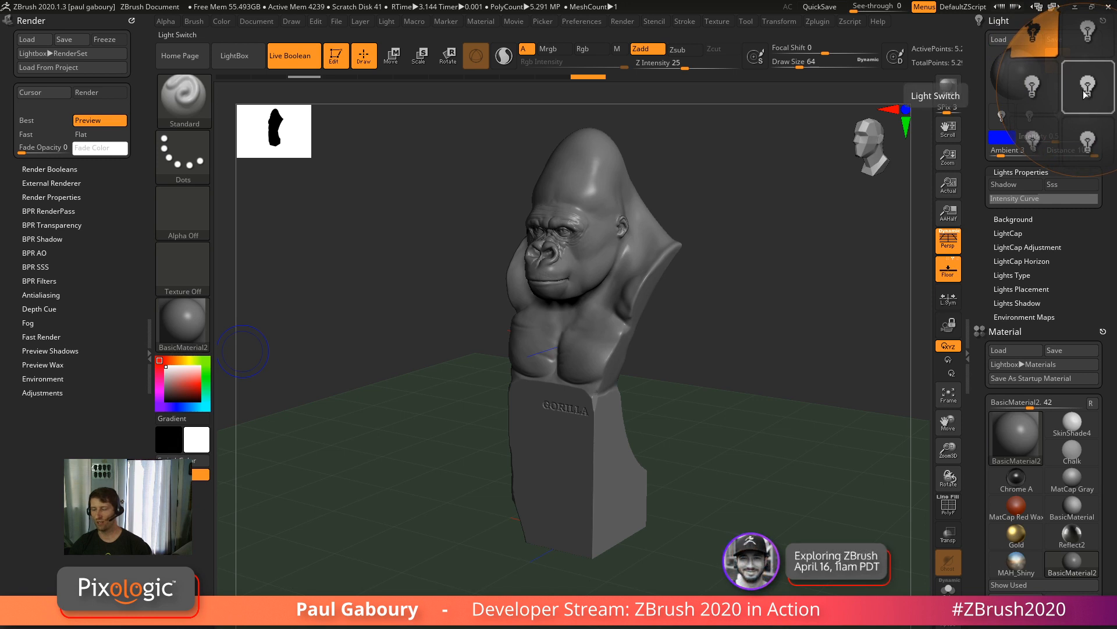
{"action": "left_click", "coordinate": [1084, 89]}
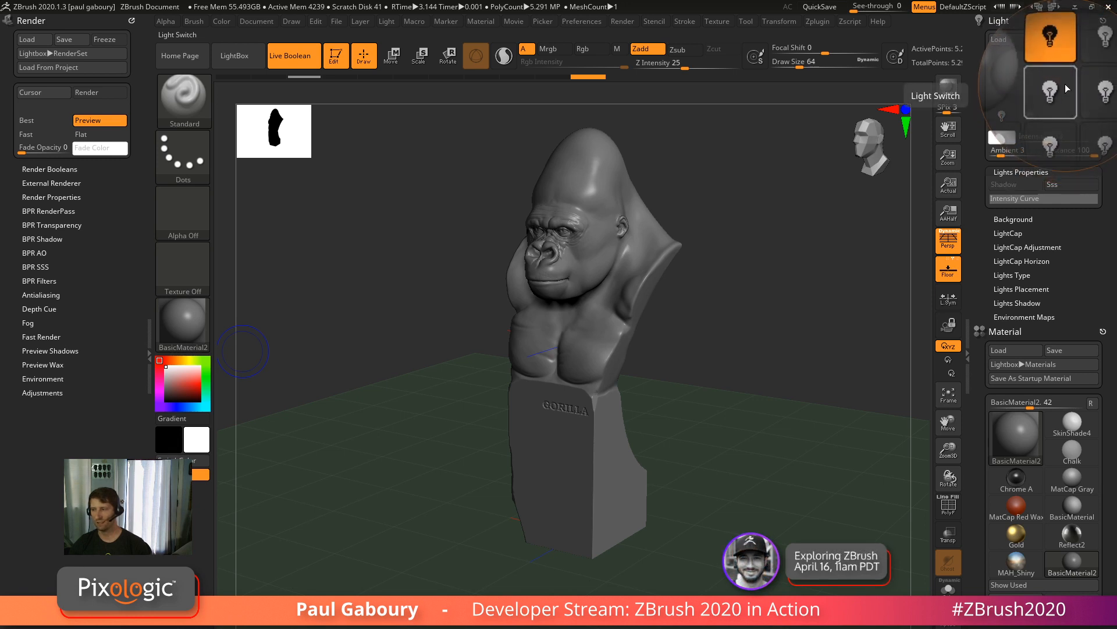
{"action": "left_click", "coordinate": [1060, 69]}
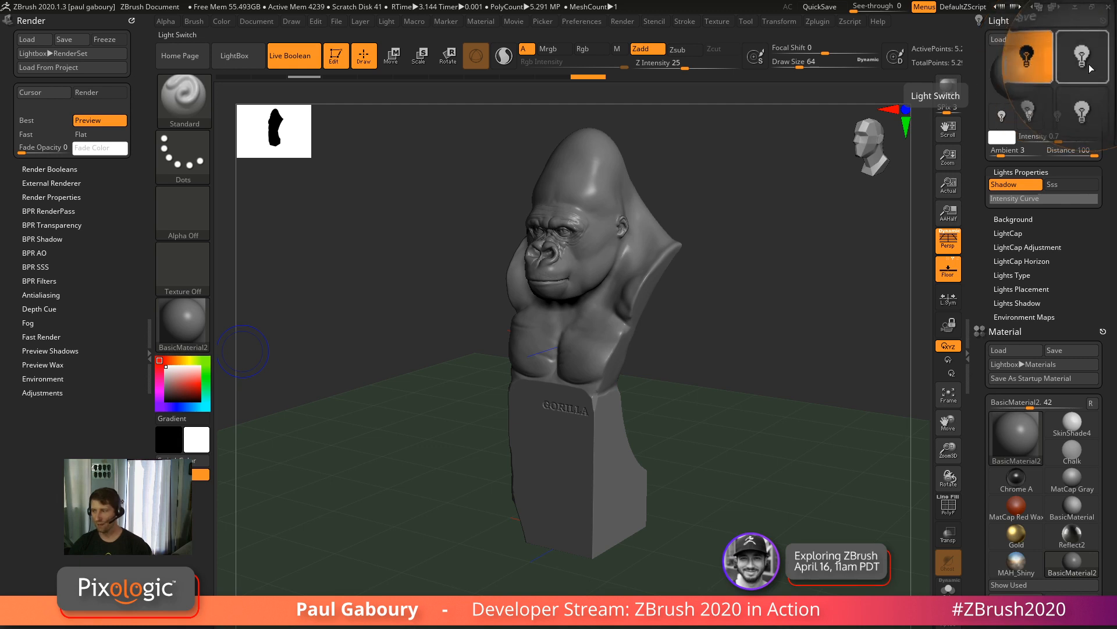
{"action": "left_click", "coordinate": [1089, 68]}
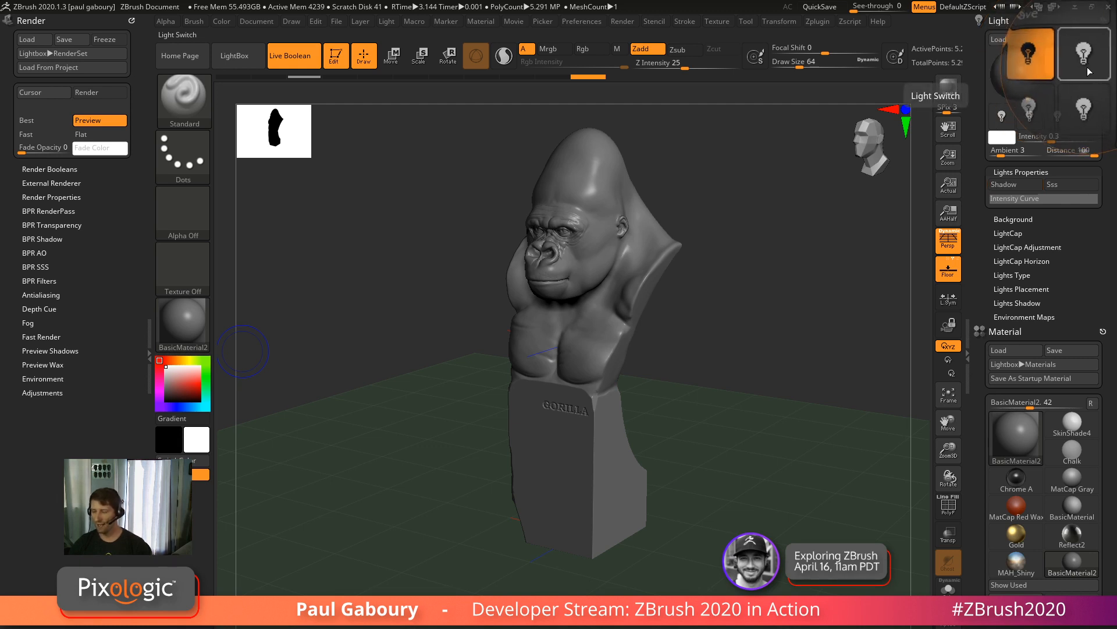
Switch on the second light and place it near the center of the light placement sphere.
{"action": "left_click", "coordinate": [1087, 67]}
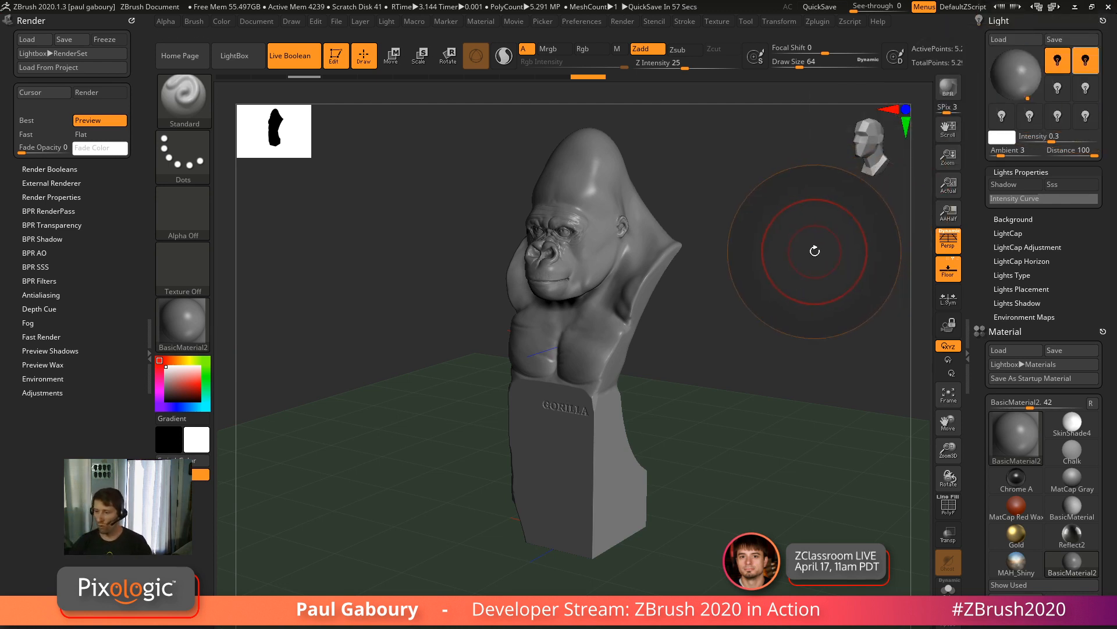
{"action": "key", "text": "shift"}
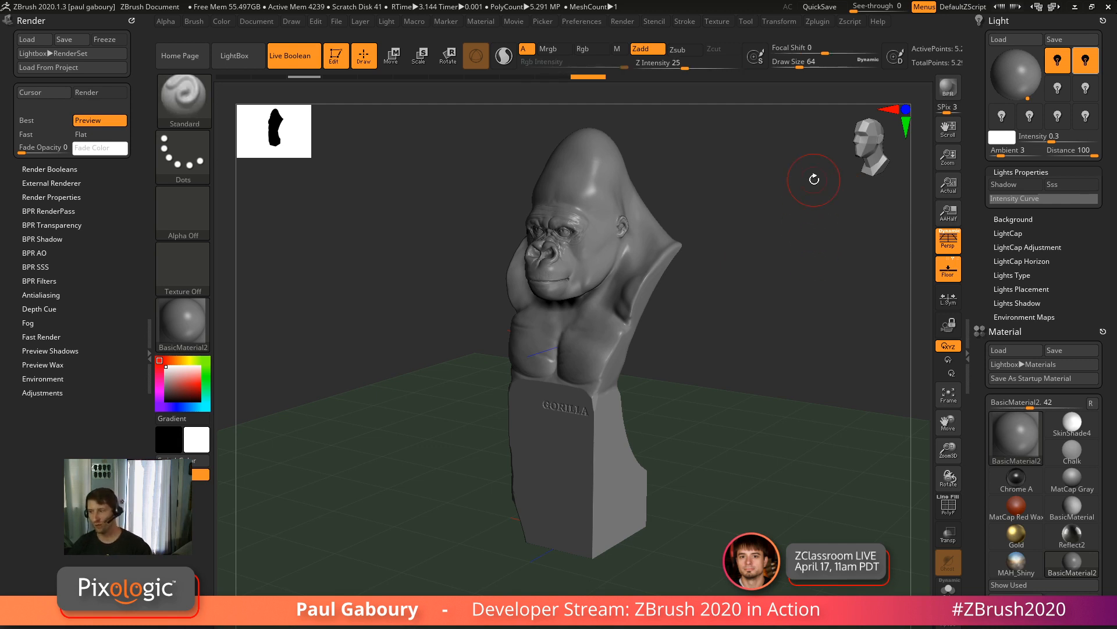
{"action": "left_click_drag", "start_coordinate": [1031, 96], "coordinate": [1018, 73]}
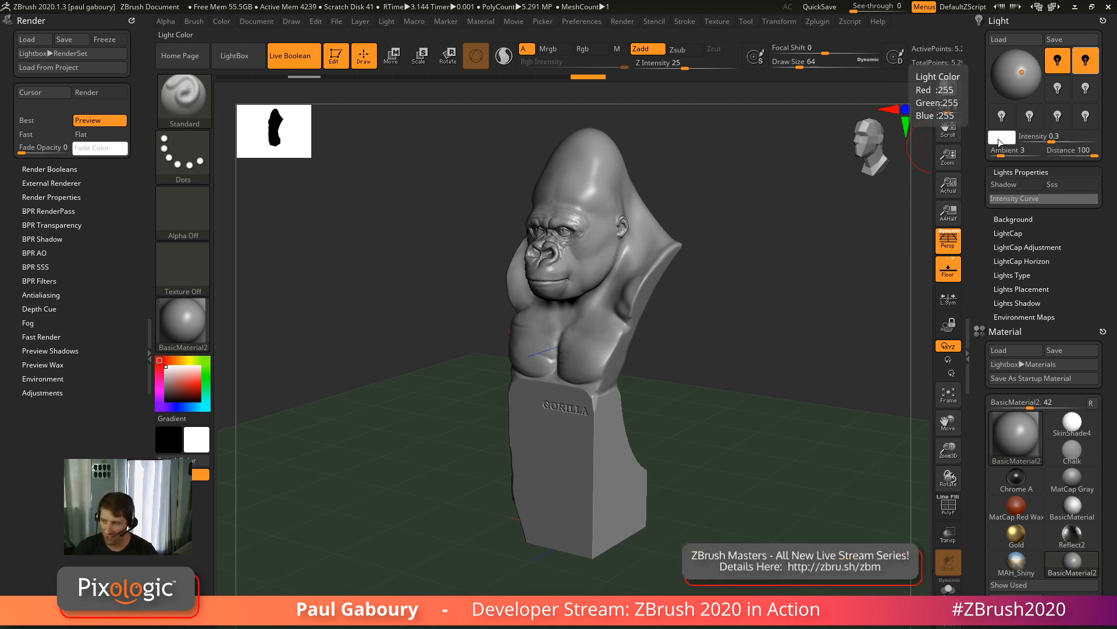
Color the second light sky blue and shift it toward the lower right edge of the light placement sphere.
{"action": "left_click_drag", "start_coordinate": [1006, 142], "coordinate": [1052, 239]}
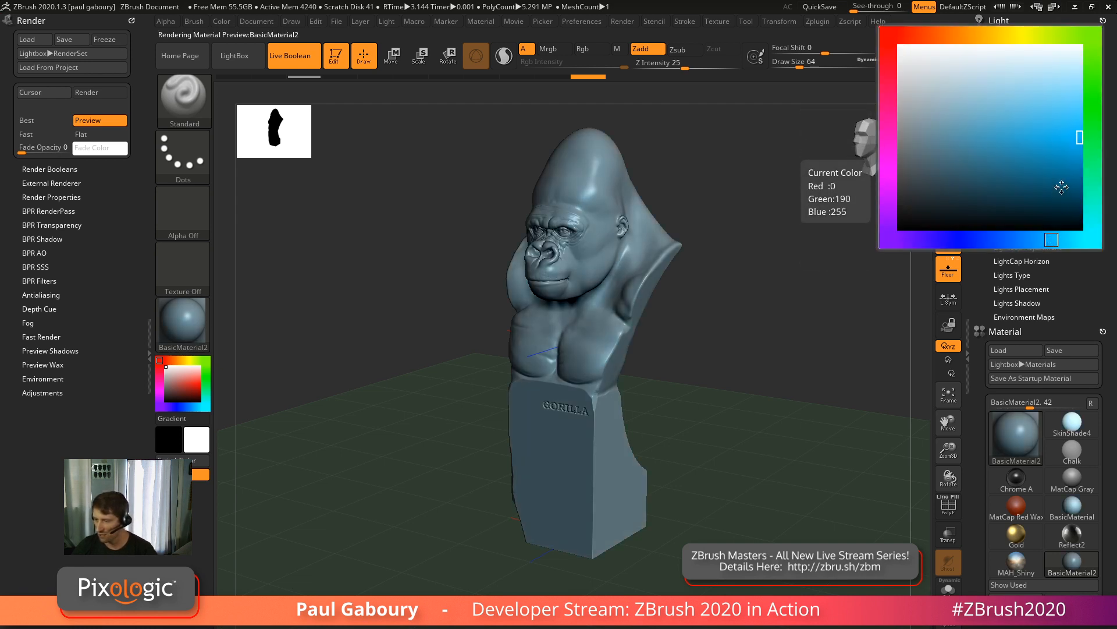
{"action": "left_click", "coordinate": [1071, 139]}
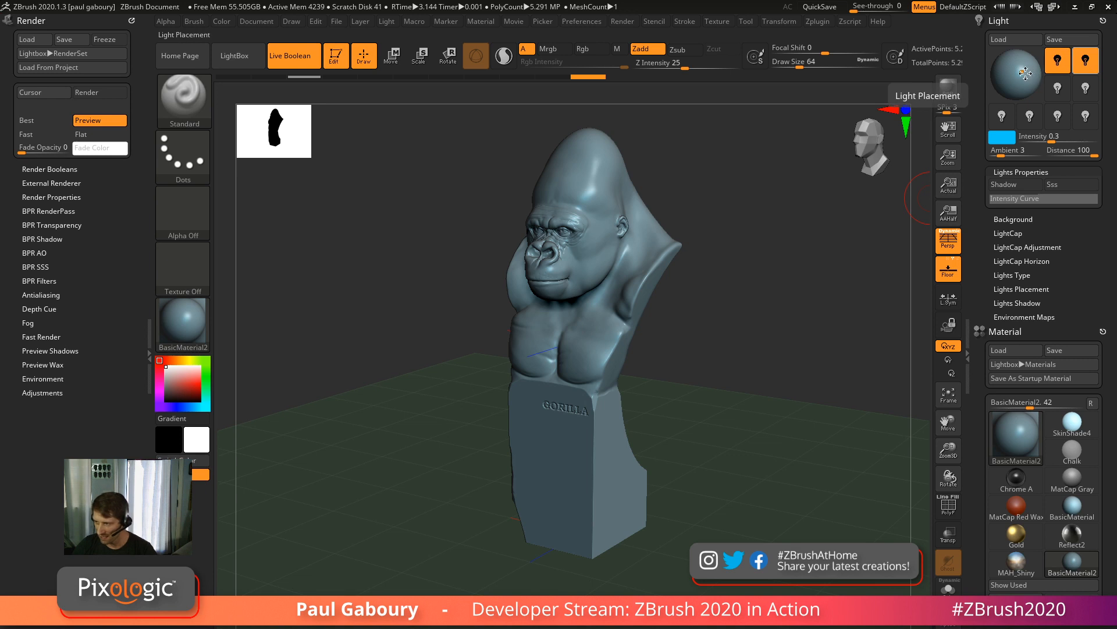
{"action": "mouse_move", "coordinate": [1022, 71]}
{"action": "left_mouse_down"}
{"action": "mouse_move", "coordinate": [1009, 67]}
{"action": "mouse_move", "coordinate": [1017, 94]}
{"action": "mouse_move", "coordinate": [1034, 92]}
{"action": "left_mouse_up"}
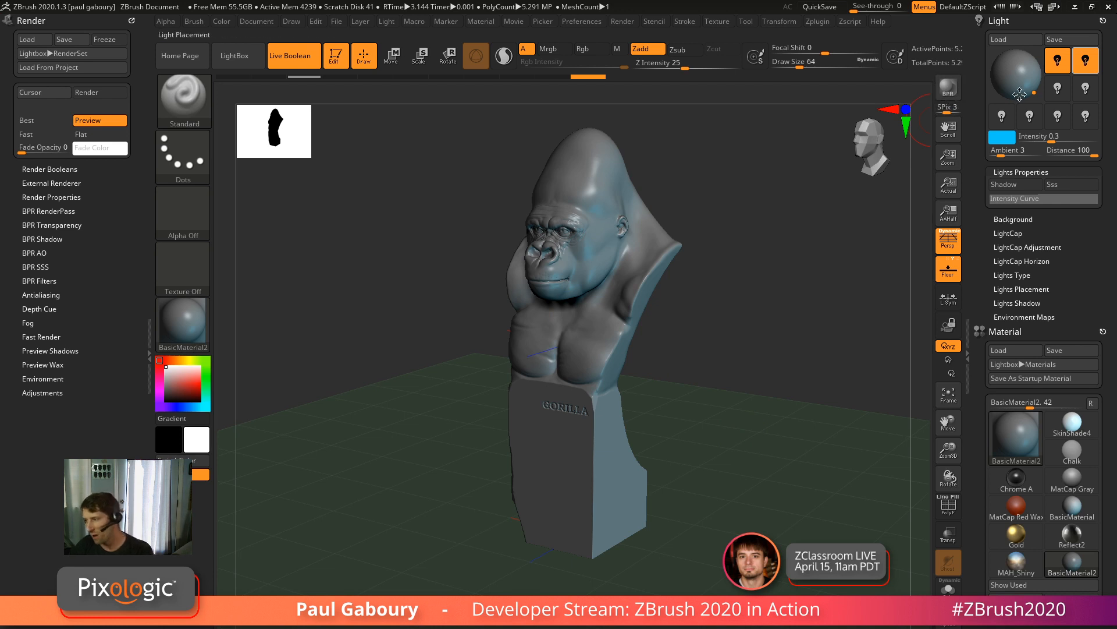
Reposition the blue light behind the bust toward the sphere's upper right edge as a rim light and set its intensity to 0.9.
{"action": "left_click_drag", "start_coordinate": [1033, 92], "coordinate": [1022, 70]}
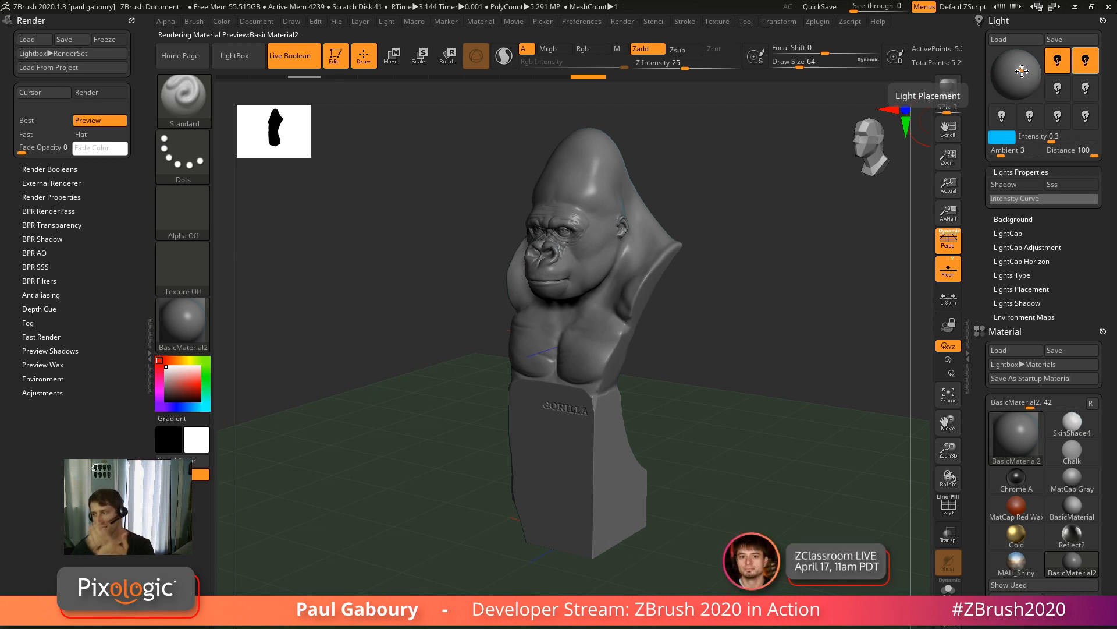
{"action": "mouse_move", "coordinate": [1022, 71]}
{"action": "left_mouse_down"}
{"action": "mouse_move", "coordinate": [1017, 80]}
{"action": "mouse_move", "coordinate": [1007, 71]}
{"action": "mouse_move", "coordinate": [1022, 60]}
{"action": "mouse_move", "coordinate": [1004, 86]}
{"action": "mouse_move", "coordinate": [1018, 93]}
{"action": "mouse_move", "coordinate": [1031, 89]}
{"action": "mouse_move", "coordinate": [1026, 65]}
{"action": "mouse_move", "coordinate": [1018, 75]}
{"action": "mouse_move", "coordinate": [1034, 62]}
{"action": "left_mouse_up"}
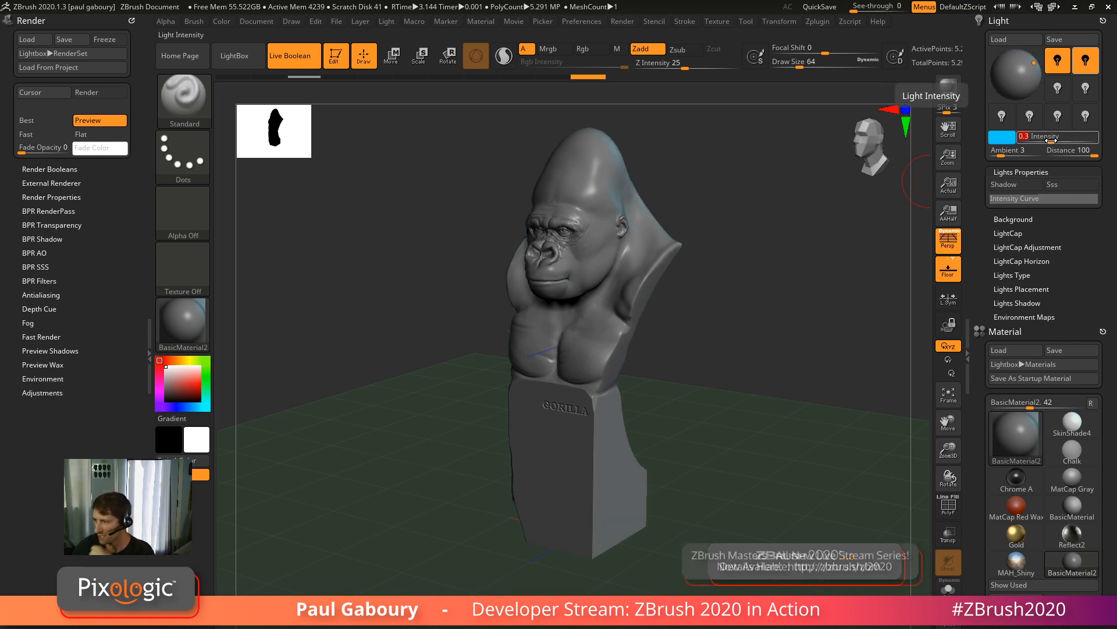
{"action": "type", "text": ".9"}
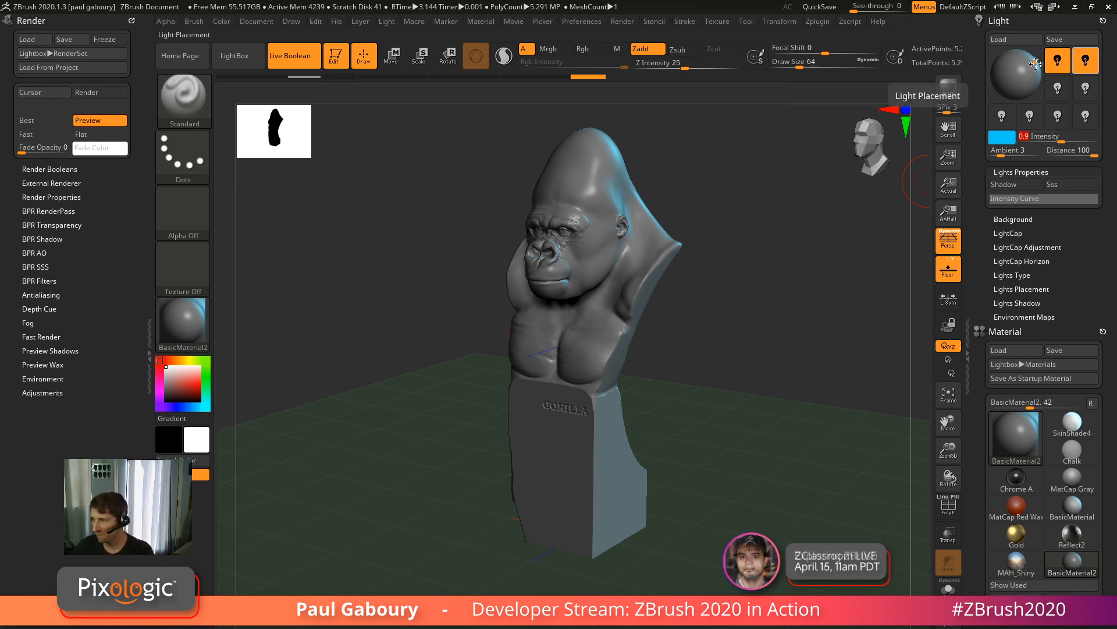
Nudge the second light slightly inward on the light placement sphere and change its color to golden yellow.
{"action": "left_click_drag", "start_coordinate": [1035, 65], "coordinate": [1027, 65]}
{"action": "left_click", "coordinate": [1002, 137]}
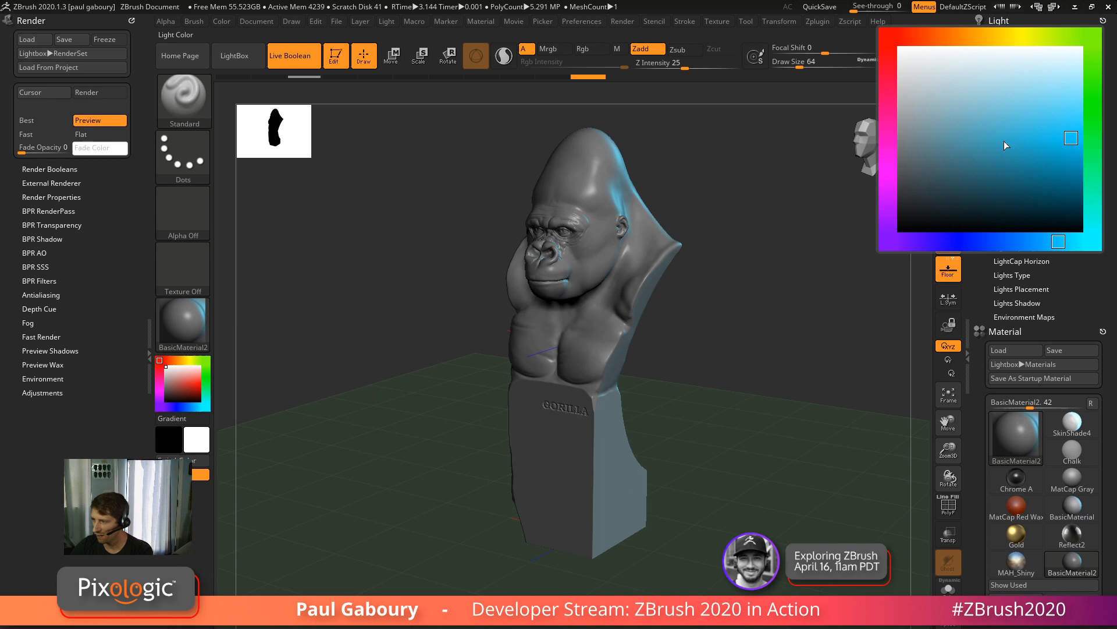
{"action": "left_click", "coordinate": [978, 38]}
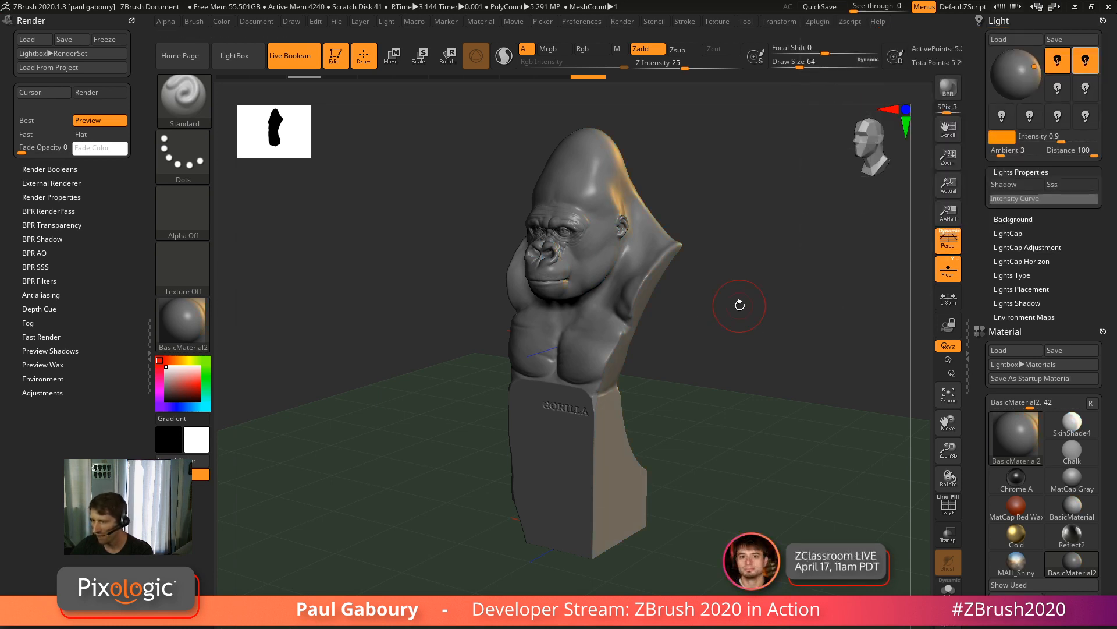
{"action": "left_click_drag", "start_coordinate": [740, 305], "coordinate": [803, 274]}
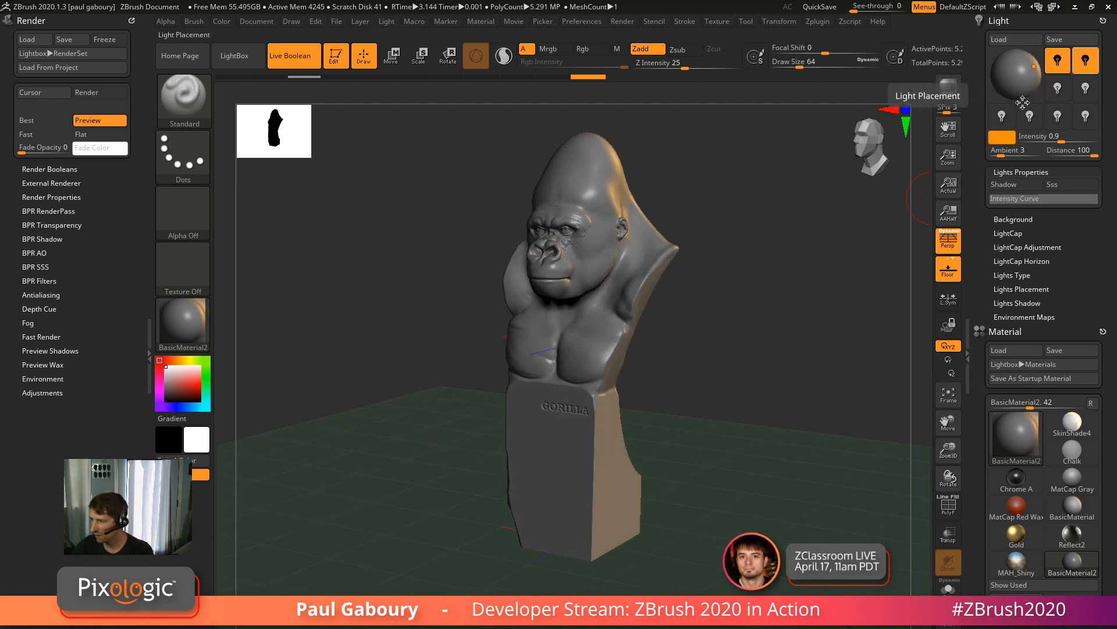
{"action": "left_click", "coordinate": [1002, 137]}
{"action": "left_click", "coordinate": [1008, 33]}
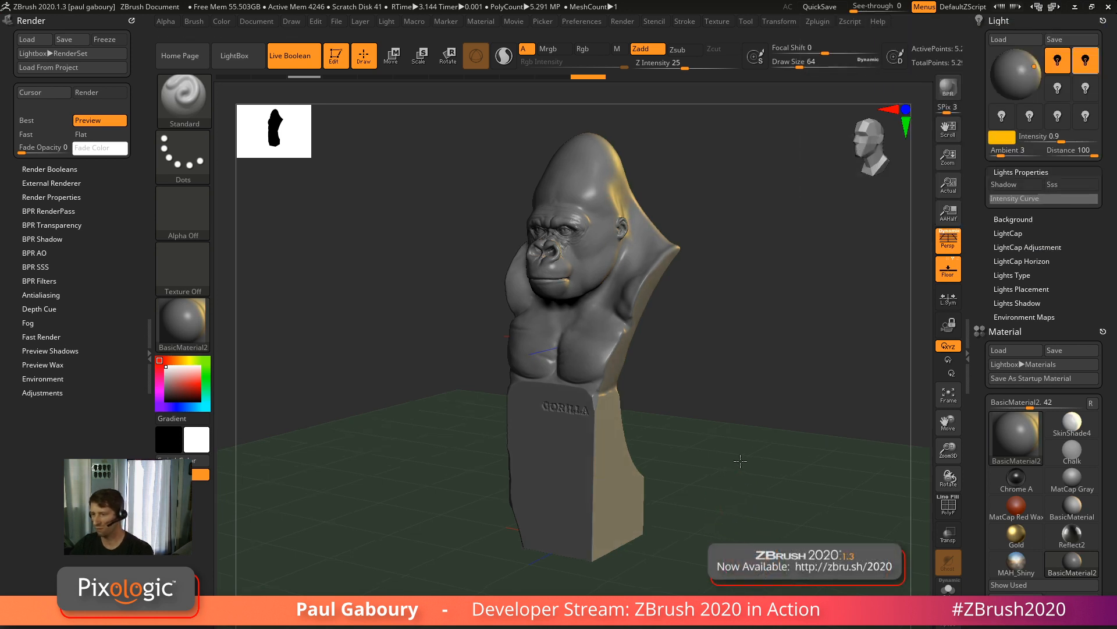
{"action": "left_click_drag", "start_coordinate": [741, 461], "coordinate": [769, 415]}
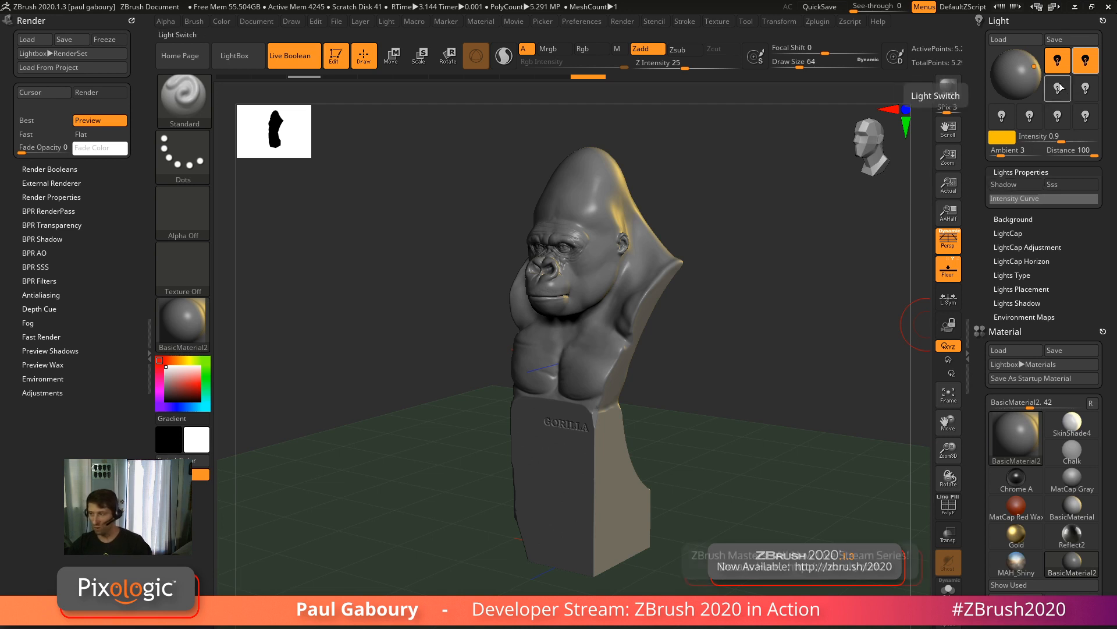
Select the first, white shadow-casting light and run a Best Preview Render of the bust.
{"action": "left_click", "coordinate": [1069, 68]}
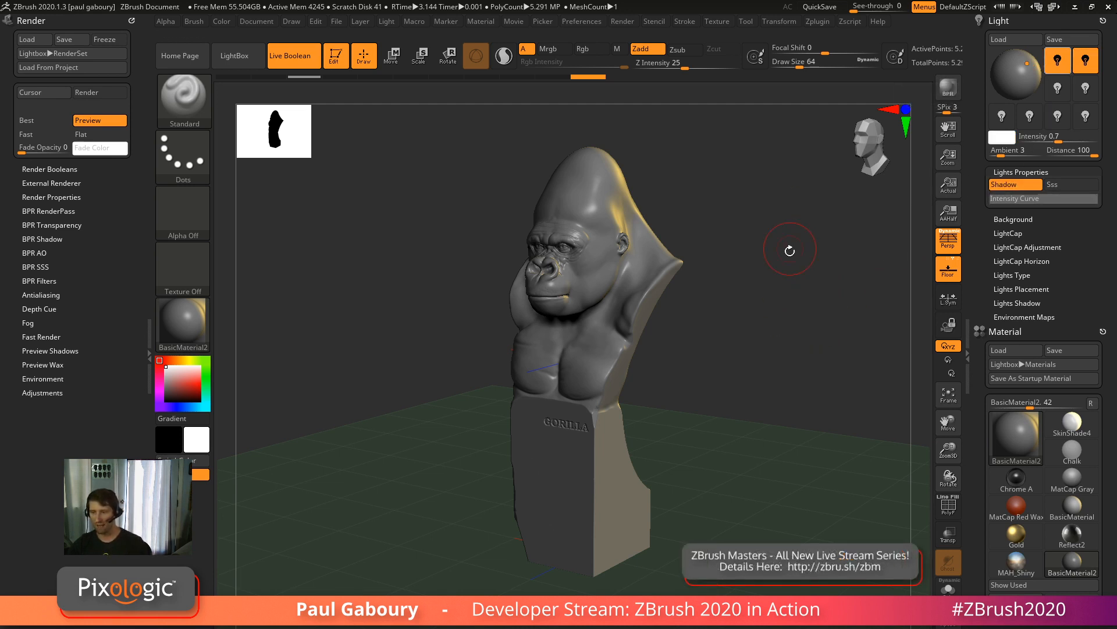
{"action": "left_click_drag", "start_coordinate": [782, 275], "coordinate": [836, 250]}
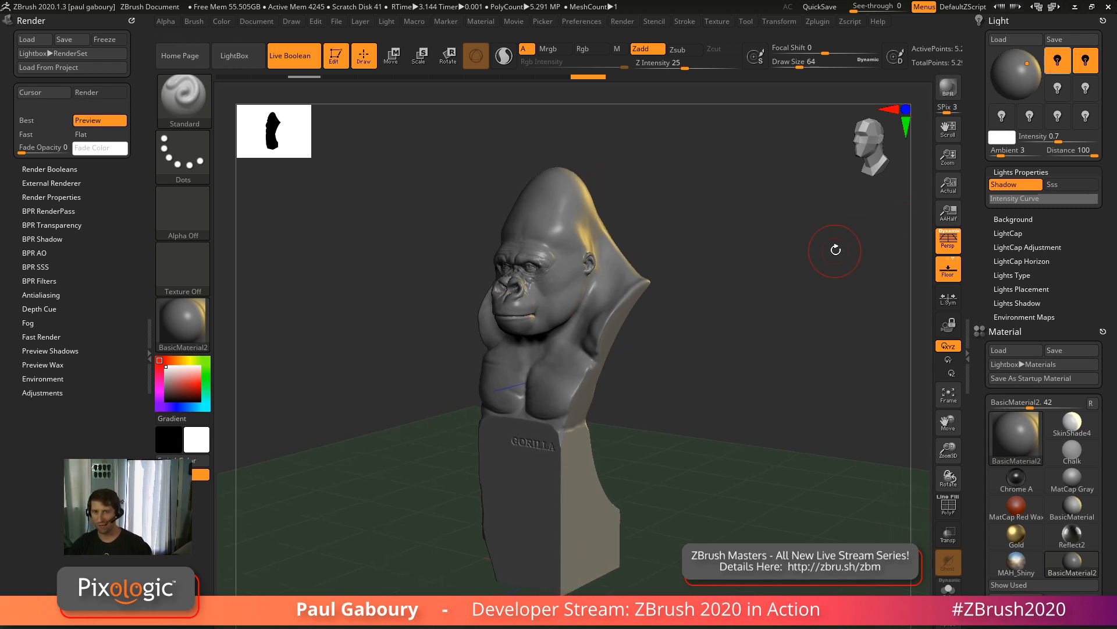
{"action": "key", "text": "shift"}
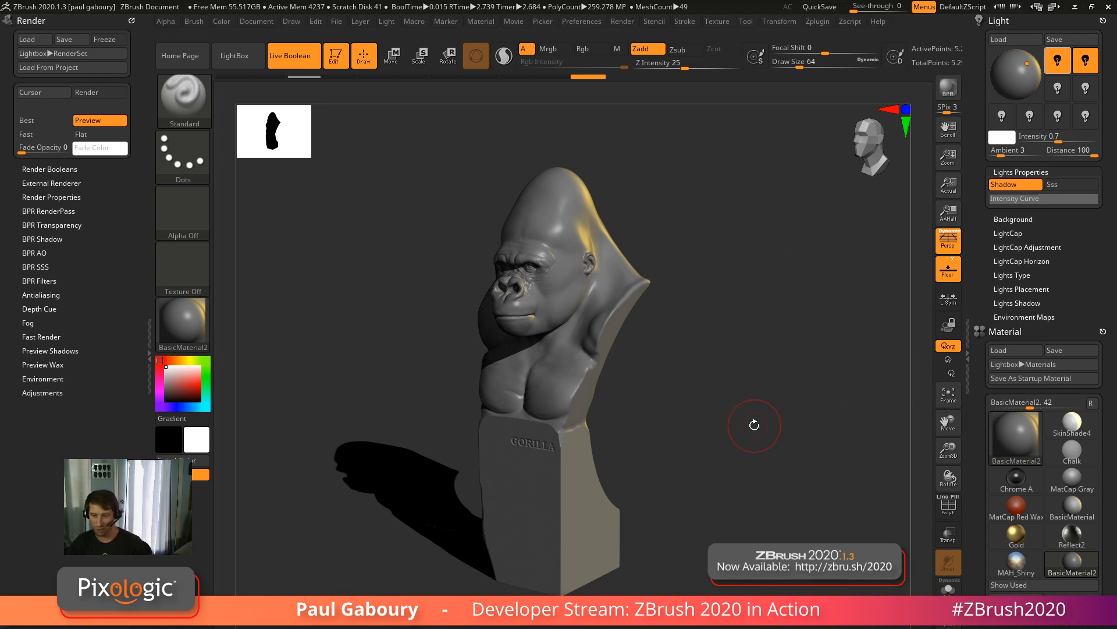
Try red and cyan as the Shadow&AO color in the Render Properties, running a Best Preview Render of the bust with each.
{"action": "left_click_drag", "start_coordinate": [753, 422], "coordinate": [743, 380]}
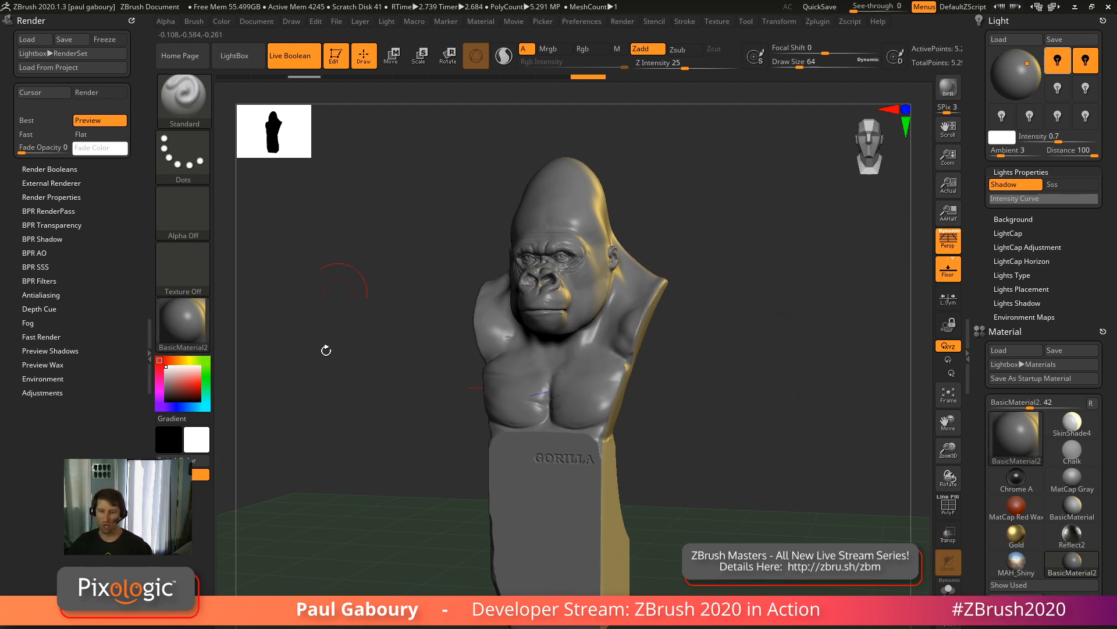
{"action": "mouse_move", "coordinate": [726, 432]}
{"action": "left_mouse_down"}
{"action": "mouse_move", "coordinate": [720, 409]}
{"action": "mouse_move", "coordinate": [736, 397]}
{"action": "left_mouse_up"}
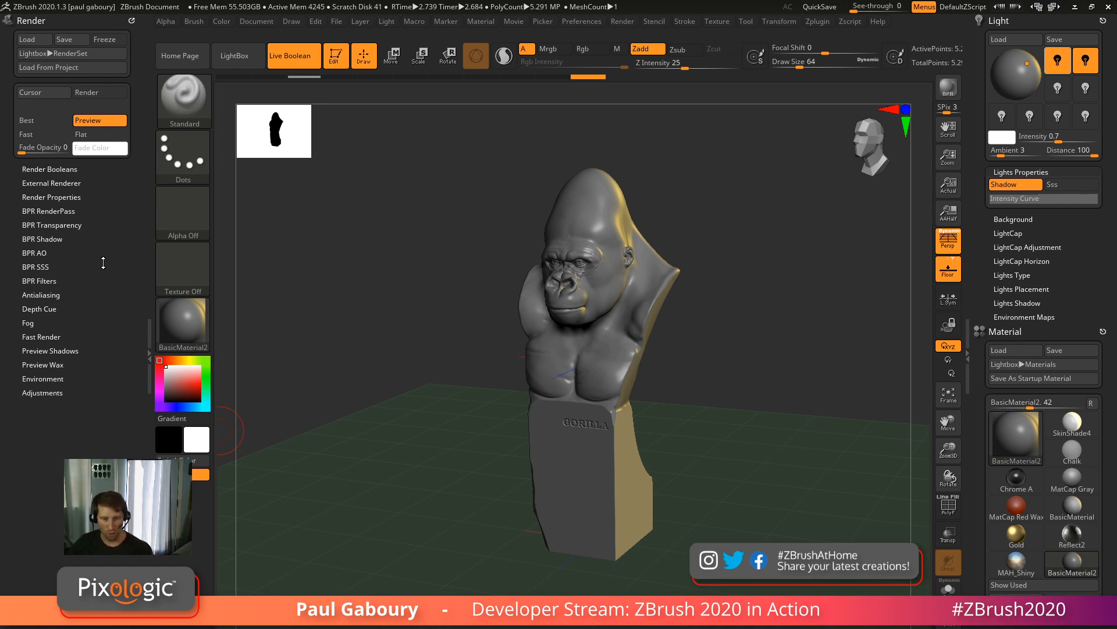
{"action": "left_click", "coordinate": [48, 239]}
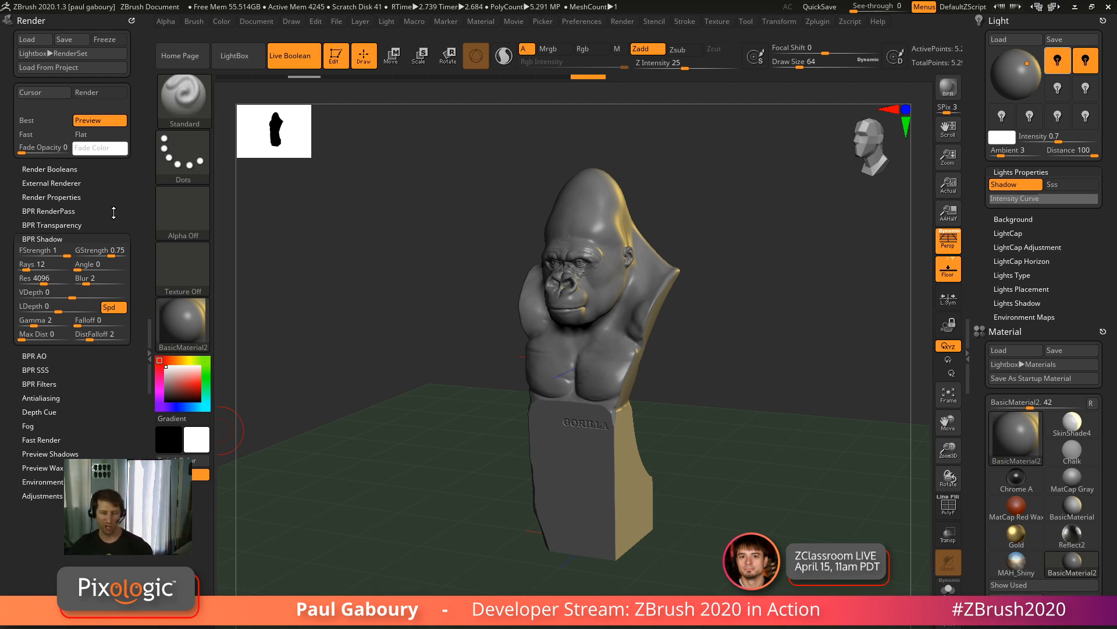
{"action": "left_click", "coordinate": [56, 196]}
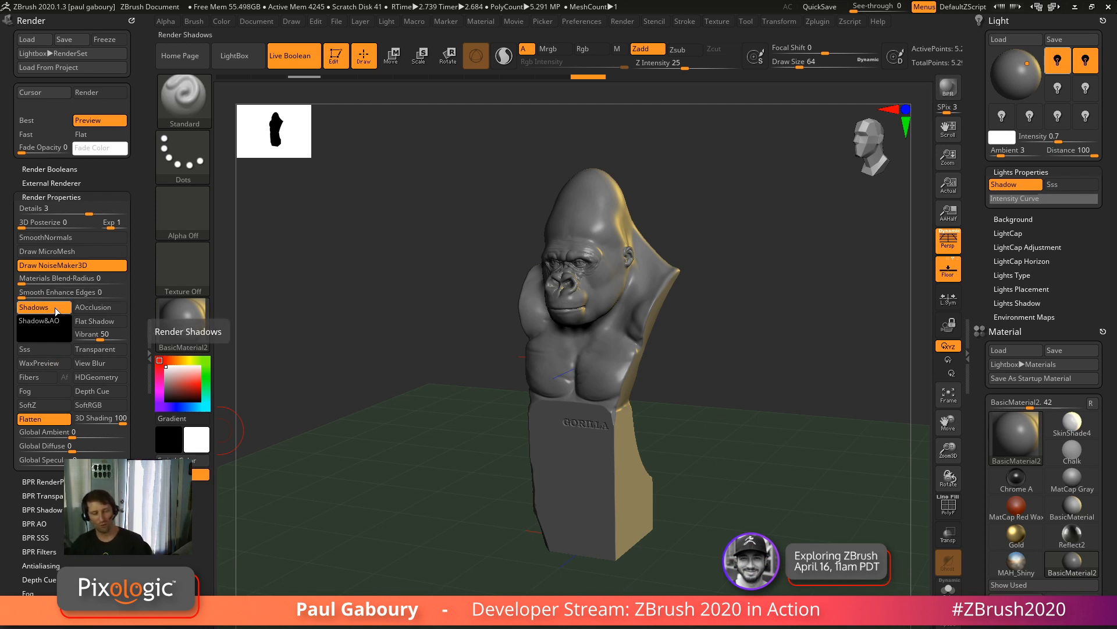
{"action": "left_click", "coordinate": [49, 327]}
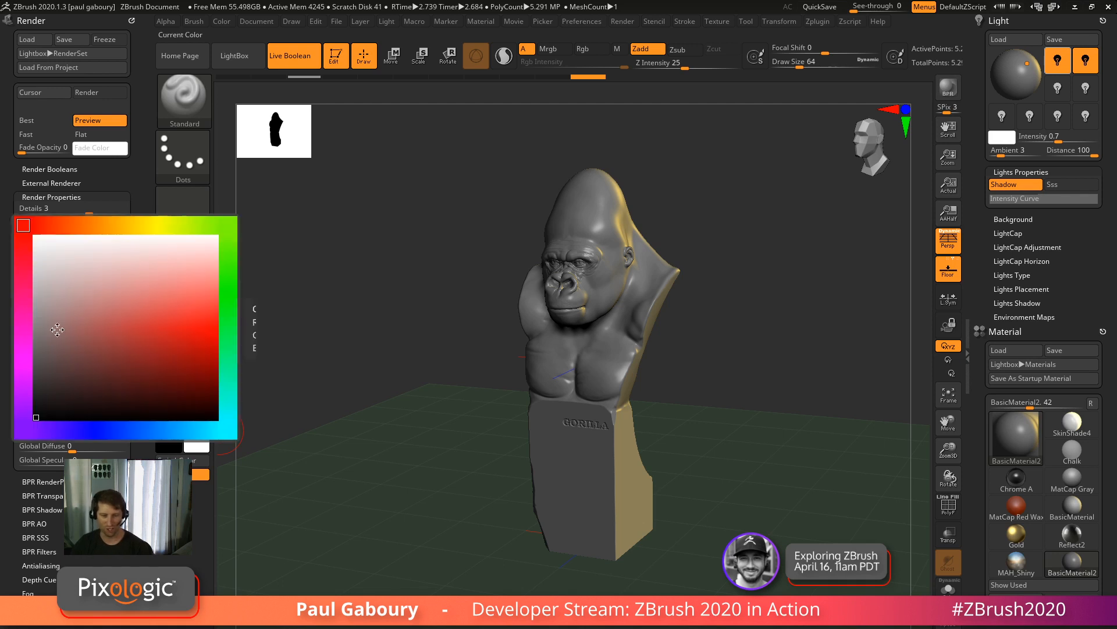
{"action": "left_click", "coordinate": [193, 336]}
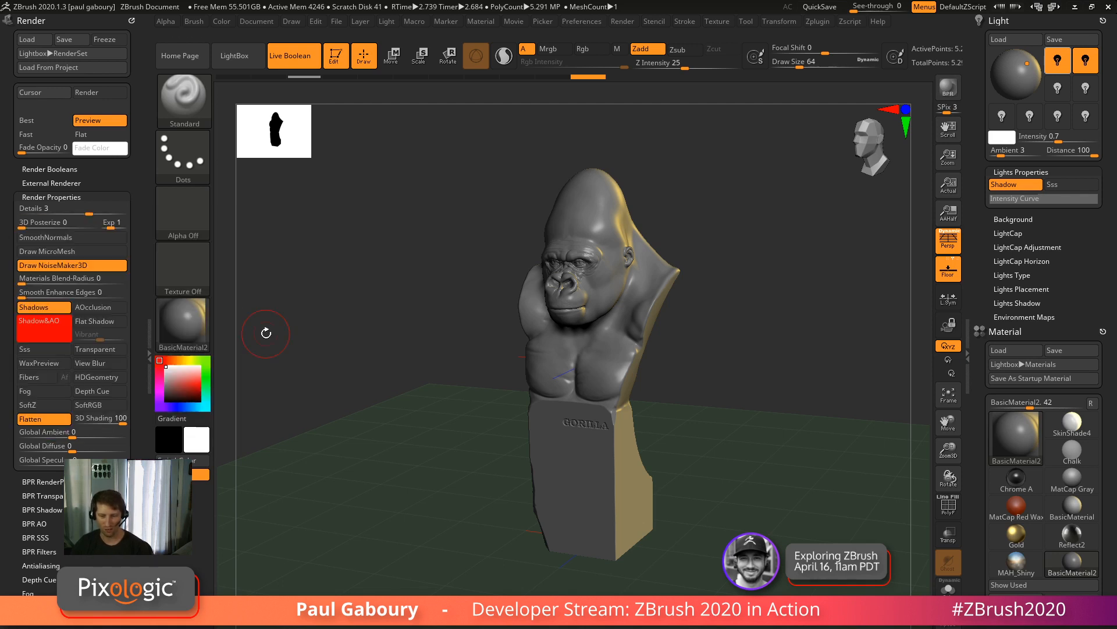
{"action": "left_click", "coordinate": [949, 88]}
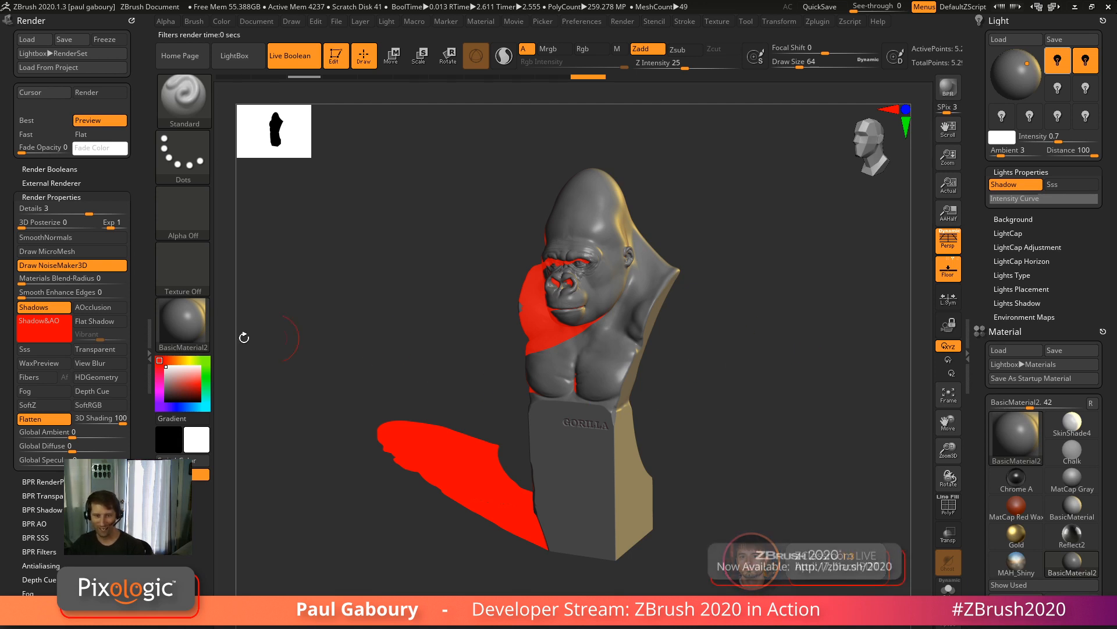
{"action": "left_click", "coordinate": [44, 328]}
{"action": "left_click", "coordinate": [227, 432]}
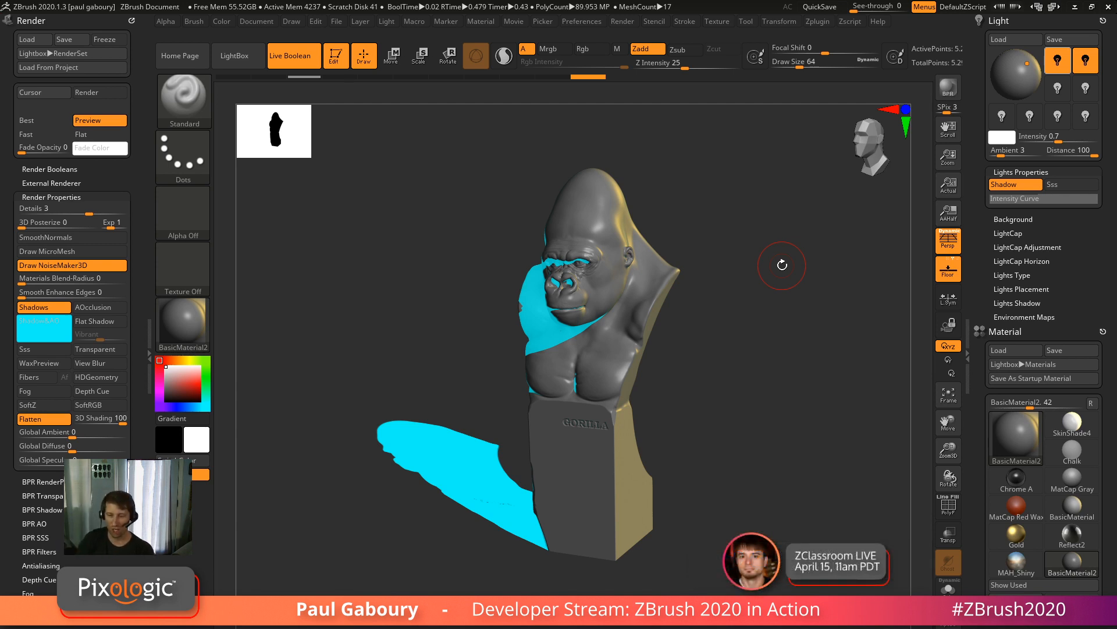
Apply the Metal 01 standard material to the bust and render it with Best Preview Render.
{"action": "left_click", "coordinate": [183, 333]}
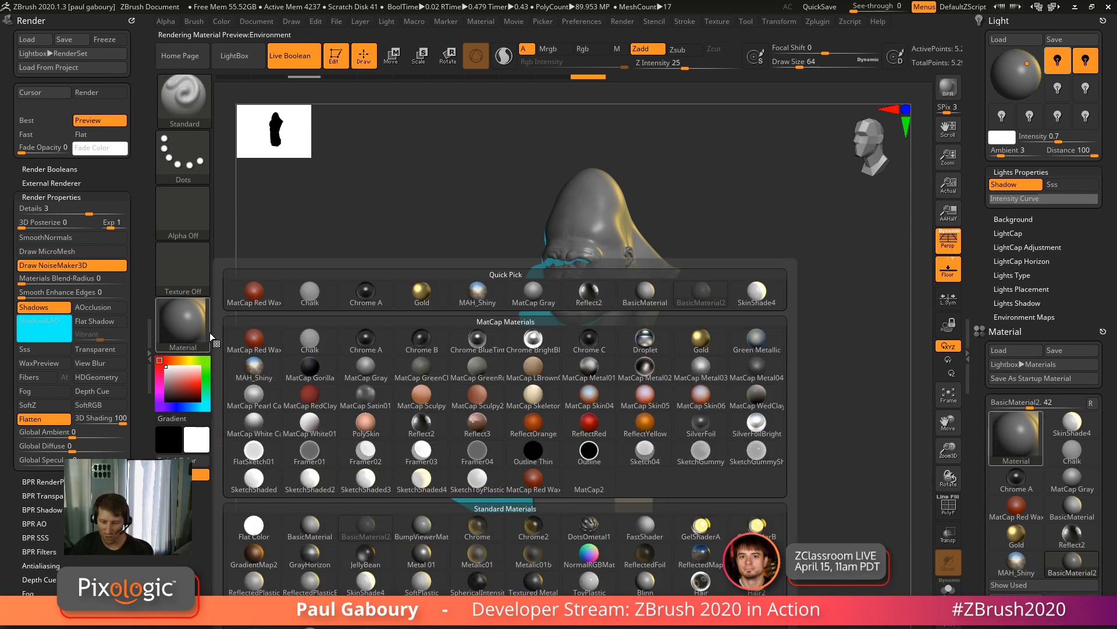
{"action": "left_click", "coordinate": [433, 557]}
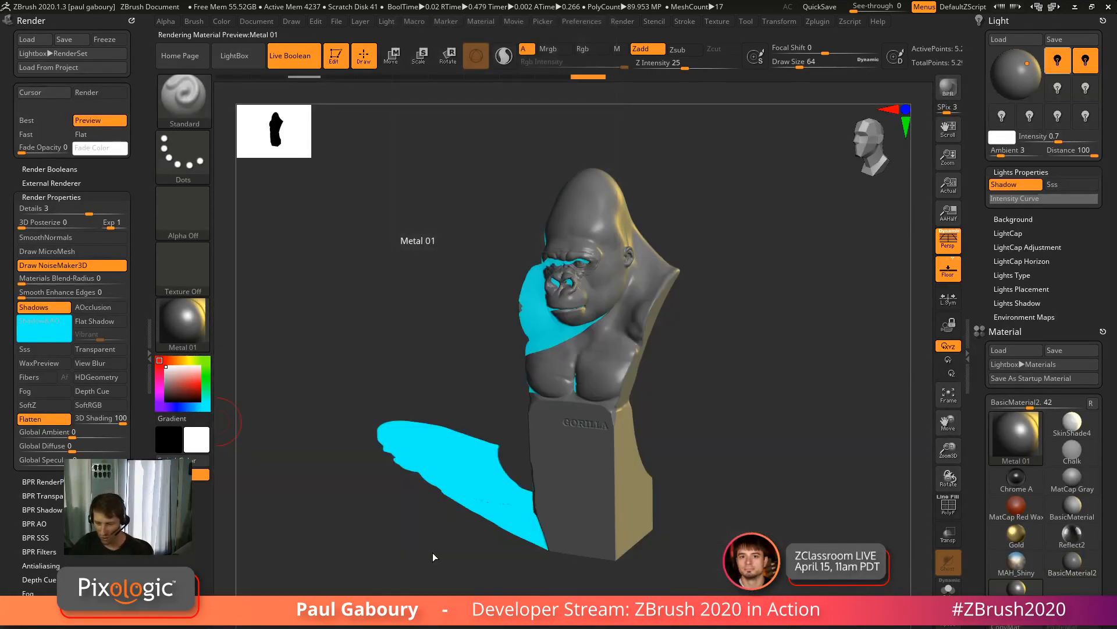
{"action": "left_click", "coordinate": [949, 88]}
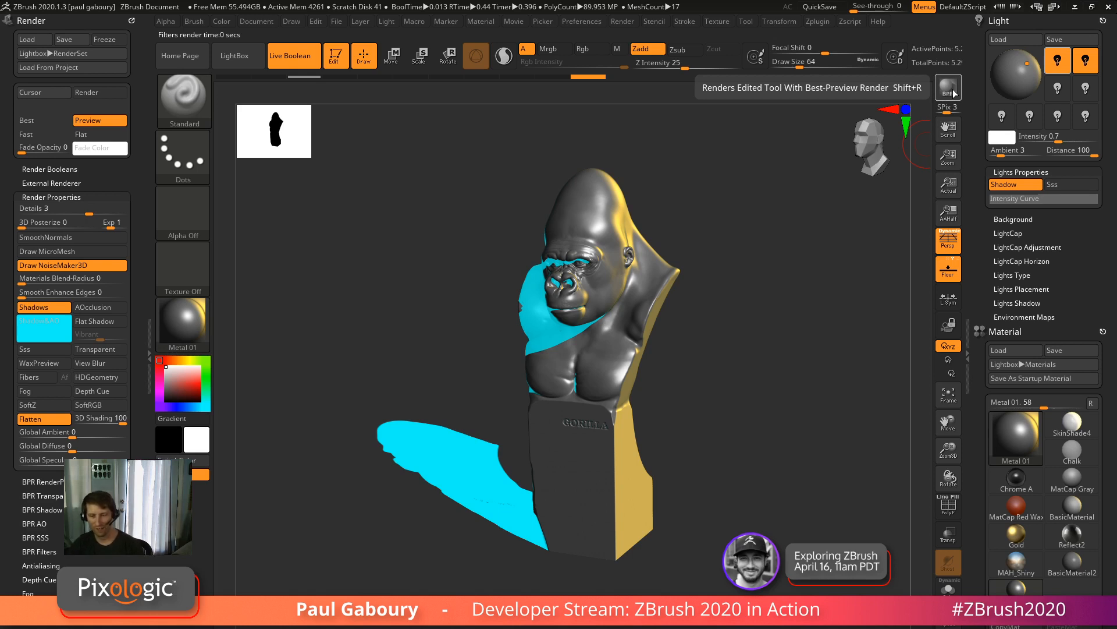
Compare Best Preview Renders of the metal bust using dark gray and black as the Shadow&AO color.
{"action": "left_click", "coordinate": [62, 331]}
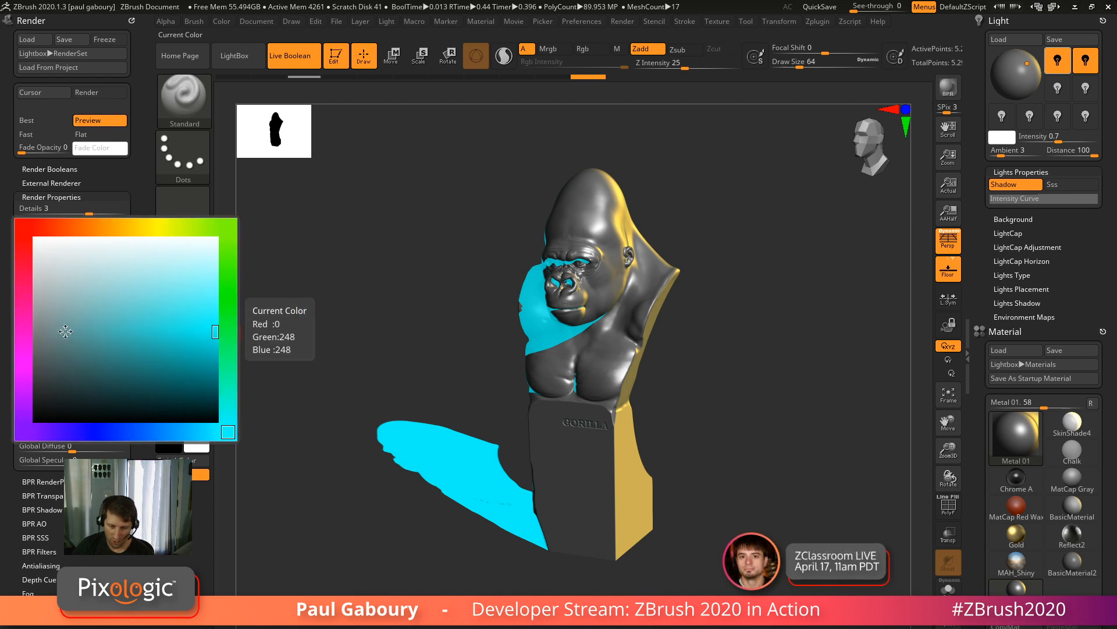
{"action": "left_click_drag", "start_coordinate": [40, 353], "coordinate": [22, 400]}
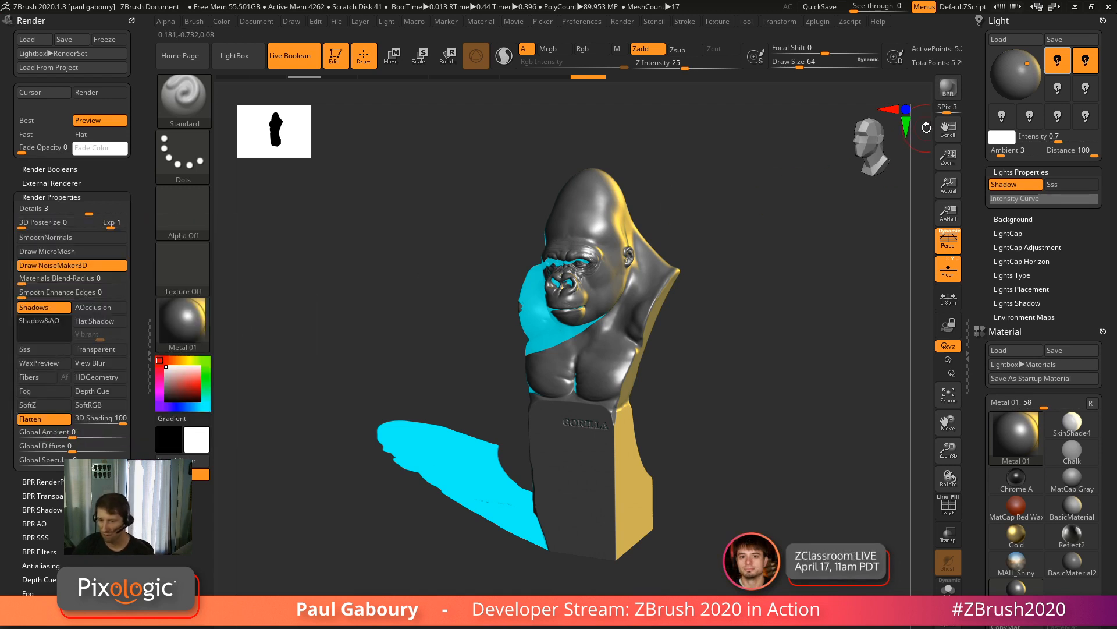
{"action": "left_click", "coordinate": [948, 87]}
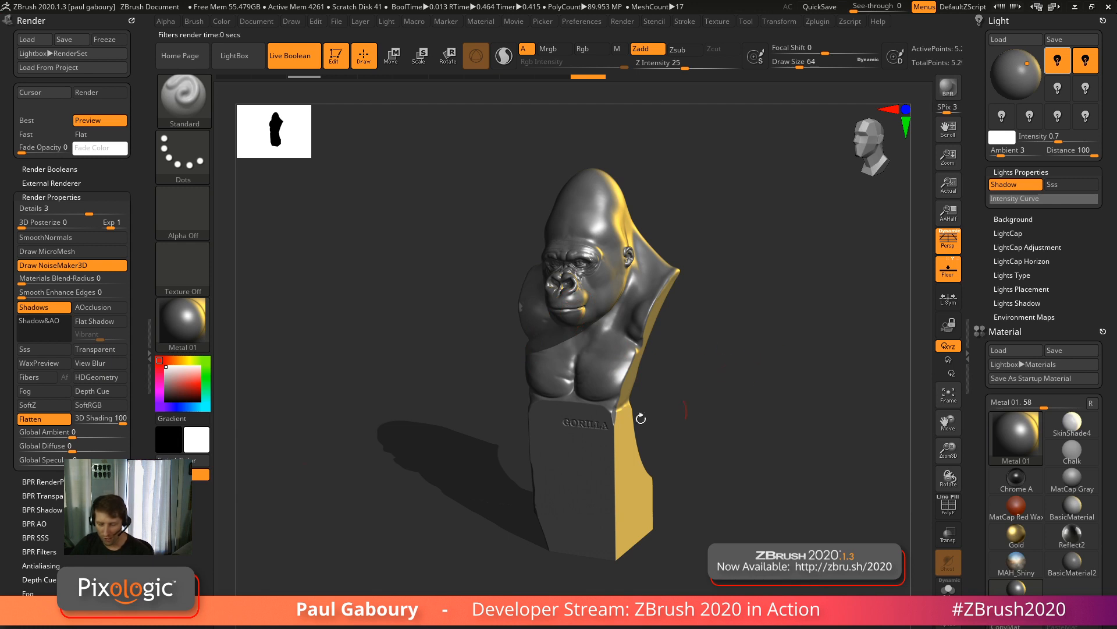
{"action": "key", "text": "c"}
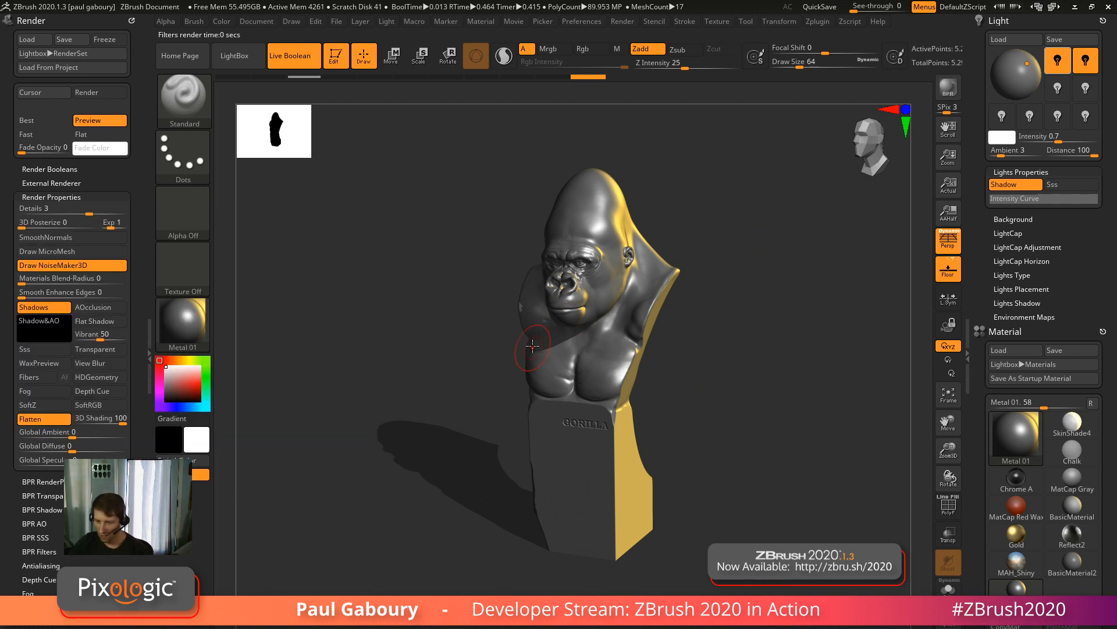
{"action": "left_click", "coordinate": [948, 87]}
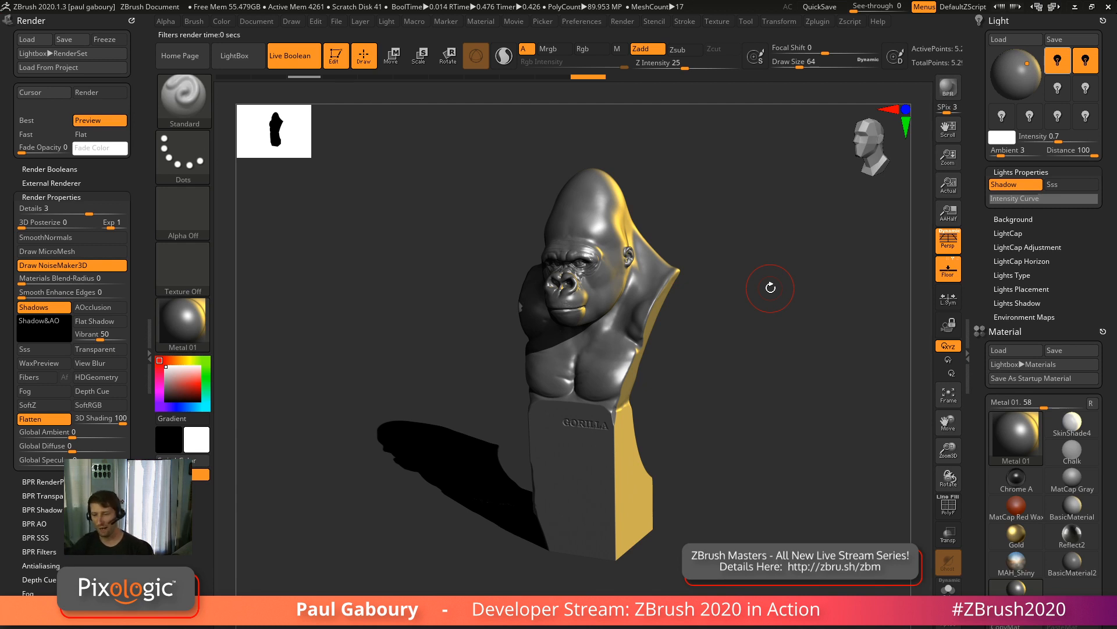
Set the document's background color to white and render the bust again.
{"action": "left_click", "coordinate": [268, 22]}
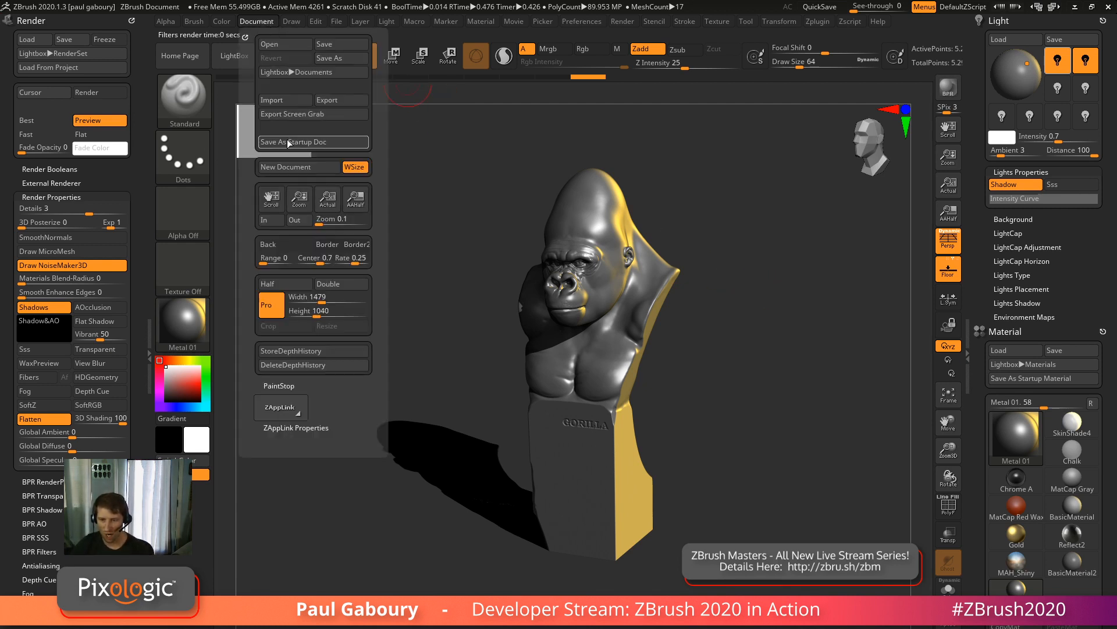
{"action": "left_click_drag", "start_coordinate": [287, 249], "coordinate": [197, 440]}
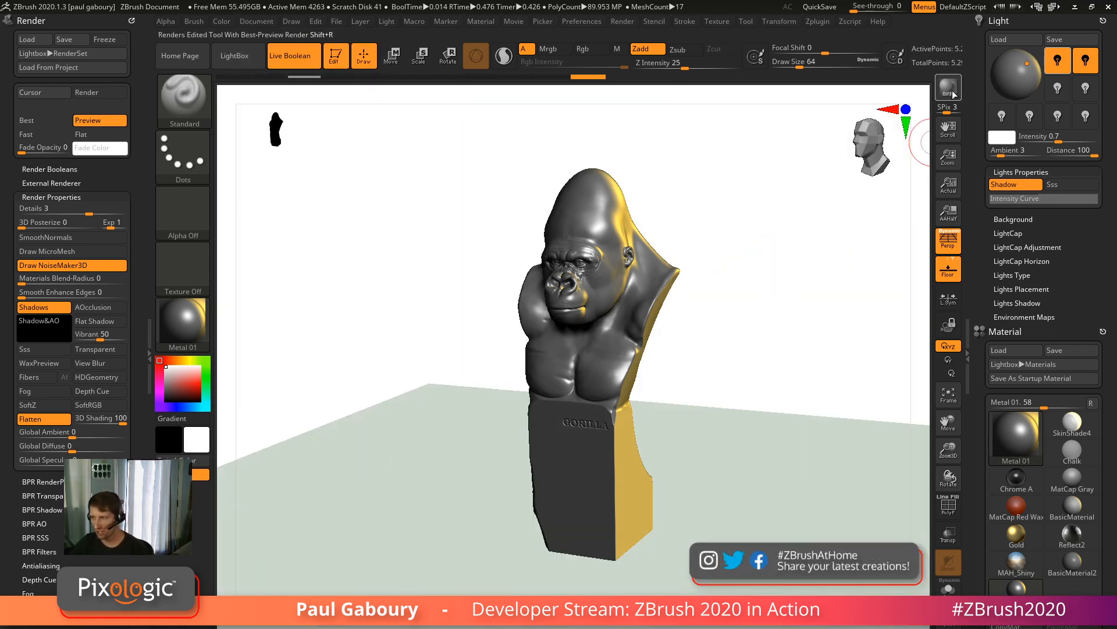
{"action": "left_click", "coordinate": [949, 87]}
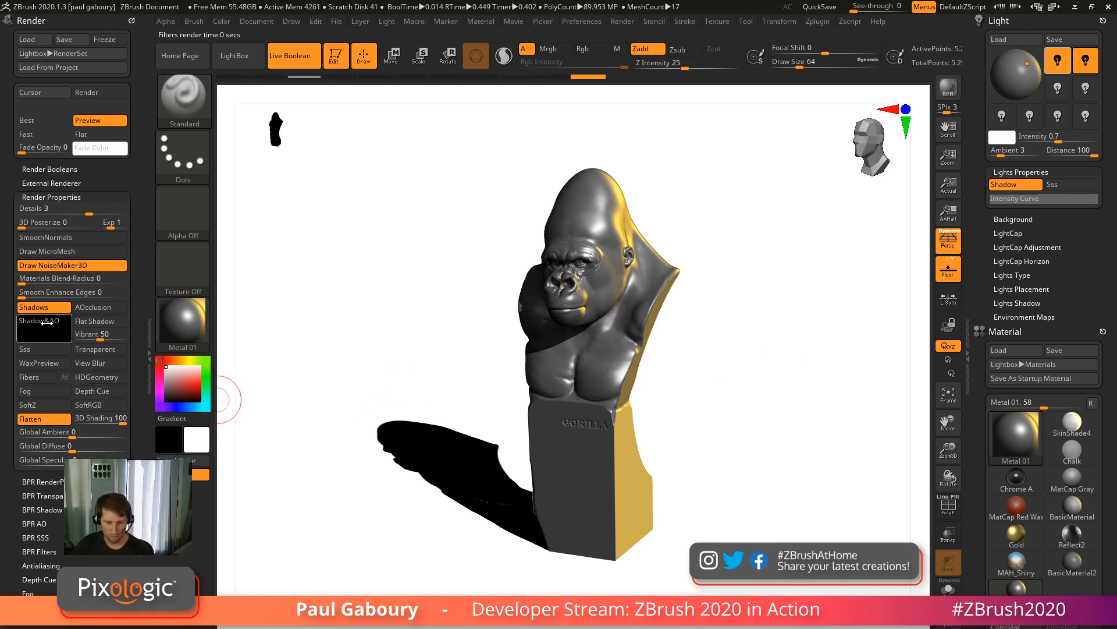
Sample a dark gray from the interface as the Shadow&AO color and re-render the bust on the white background.
{"action": "left_click_drag", "start_coordinate": [47, 321], "coordinate": [26, 391]}
{"action": "left_click", "coordinate": [951, 88]}
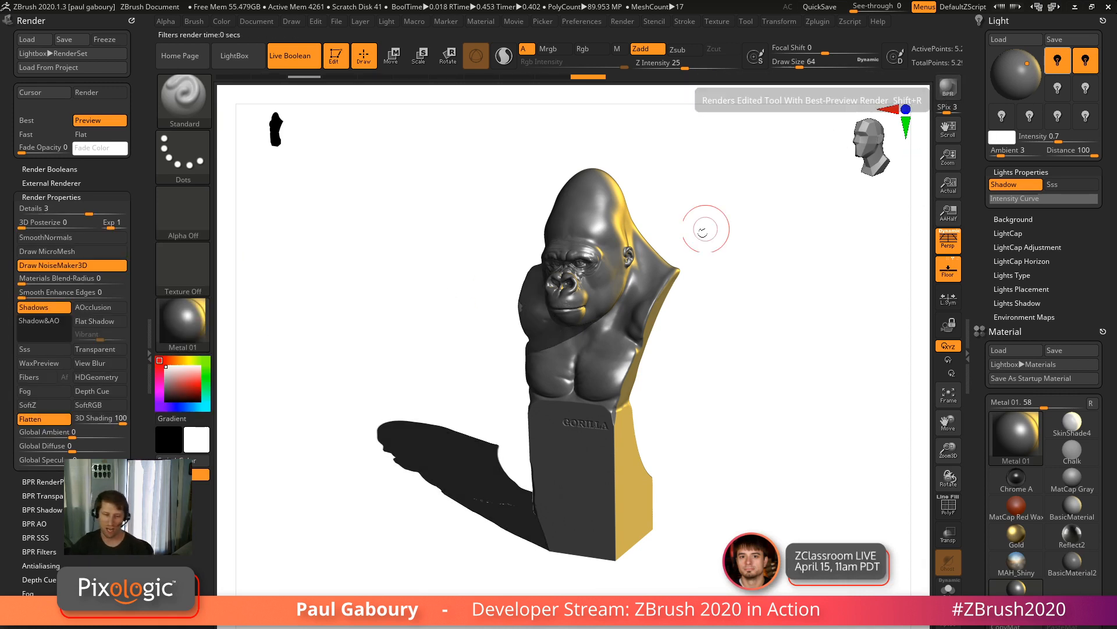
{"action": "left_click_drag", "start_coordinate": [65, 328], "coordinate": [30, 396]}
{"action": "key", "text": "shift+r"}
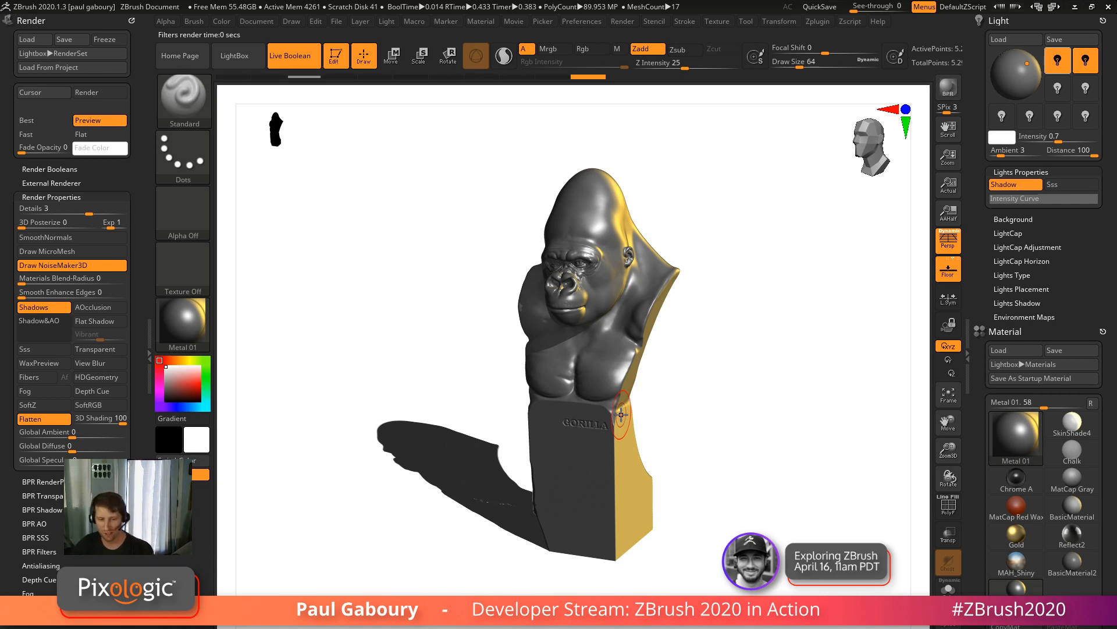
Collapse the Render Properties, expand the BPR Shadow settings and inspect the floor shadow strength.
{"action": "left_click", "coordinate": [50, 198]}
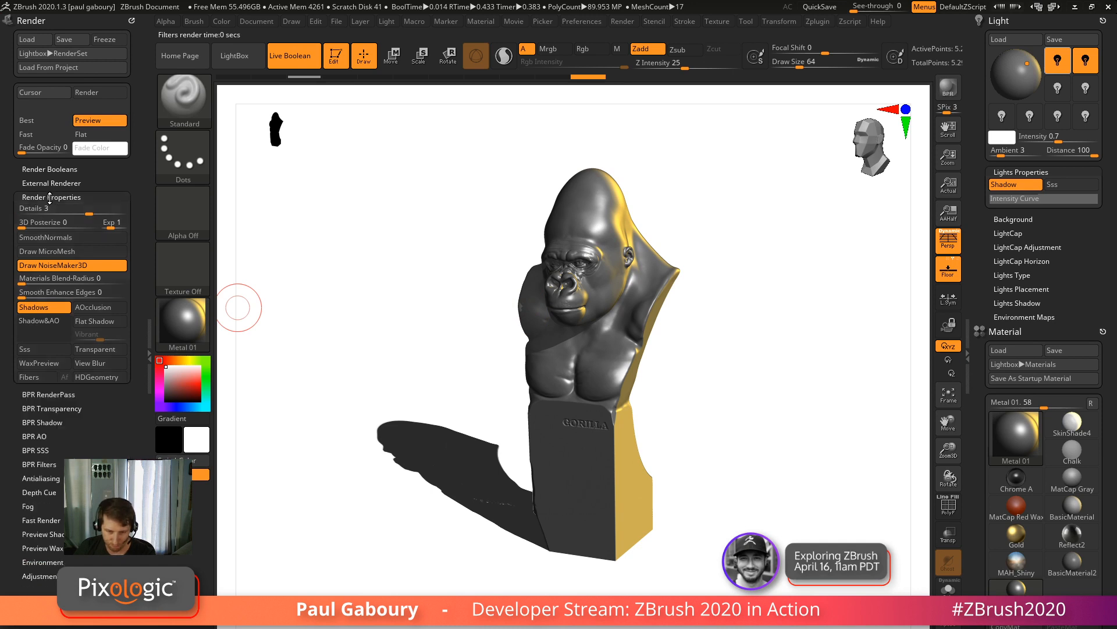
{"action": "left_click", "coordinate": [50, 198]}
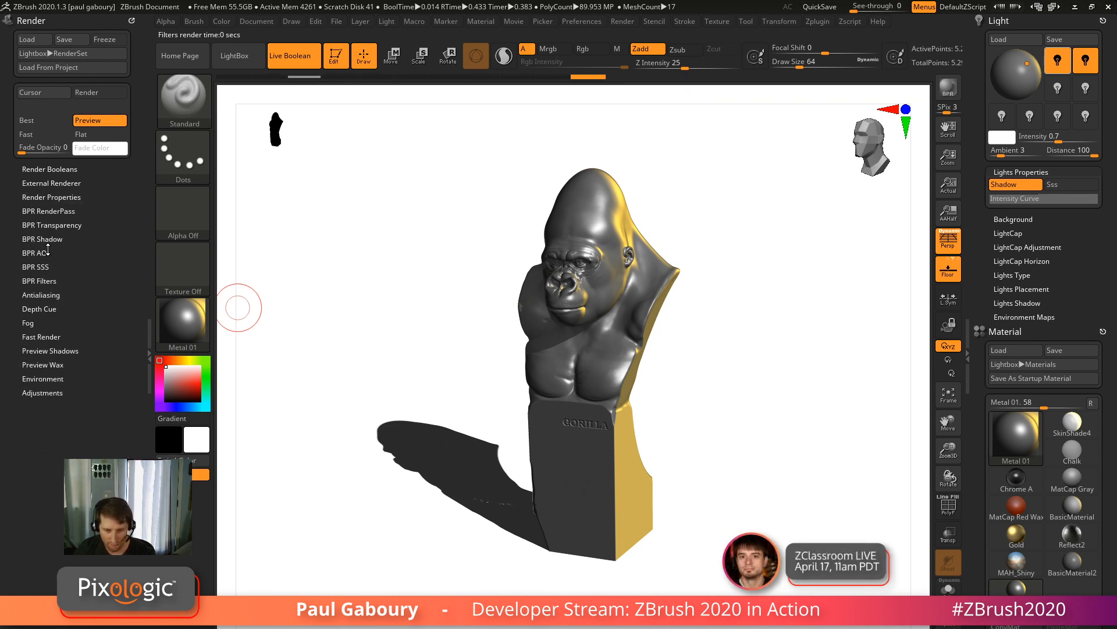
{"action": "left_click", "coordinate": [50, 239]}
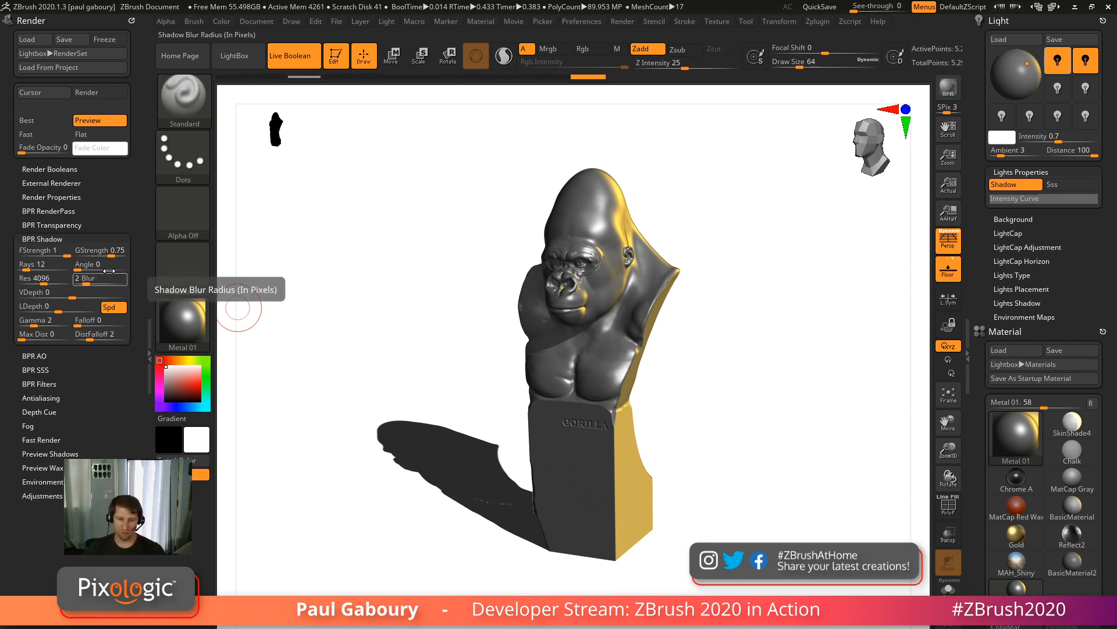
{"action": "left_click", "coordinate": [67, 254]}
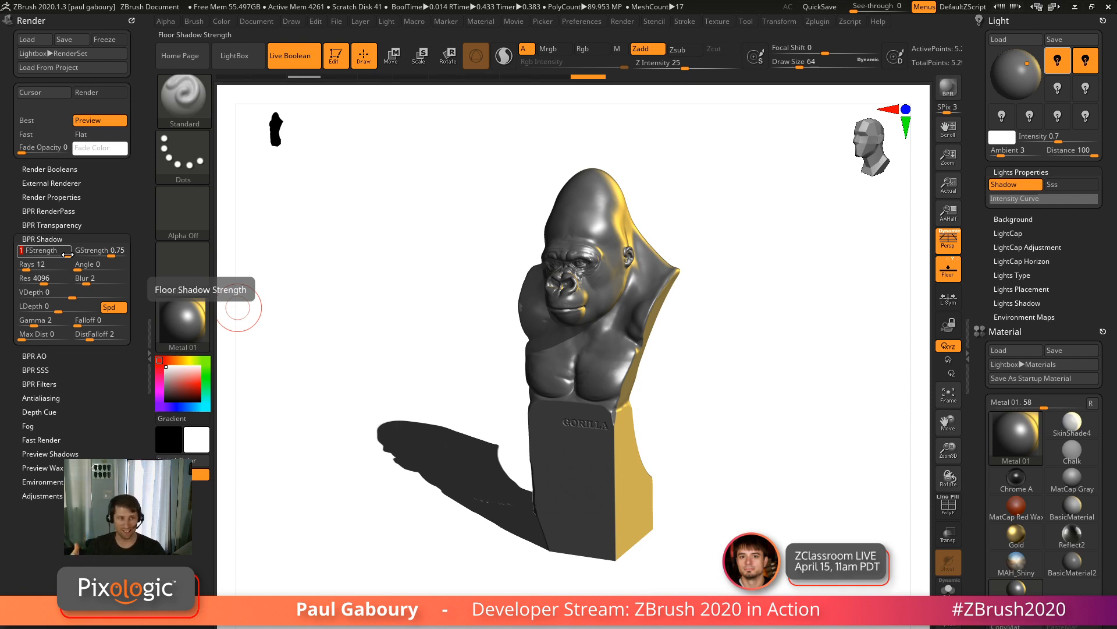
Switch the floor grid beneath the bust off and back on, viewing the bust from a more sideways angle.
{"action": "left_click", "coordinate": [759, 339]}
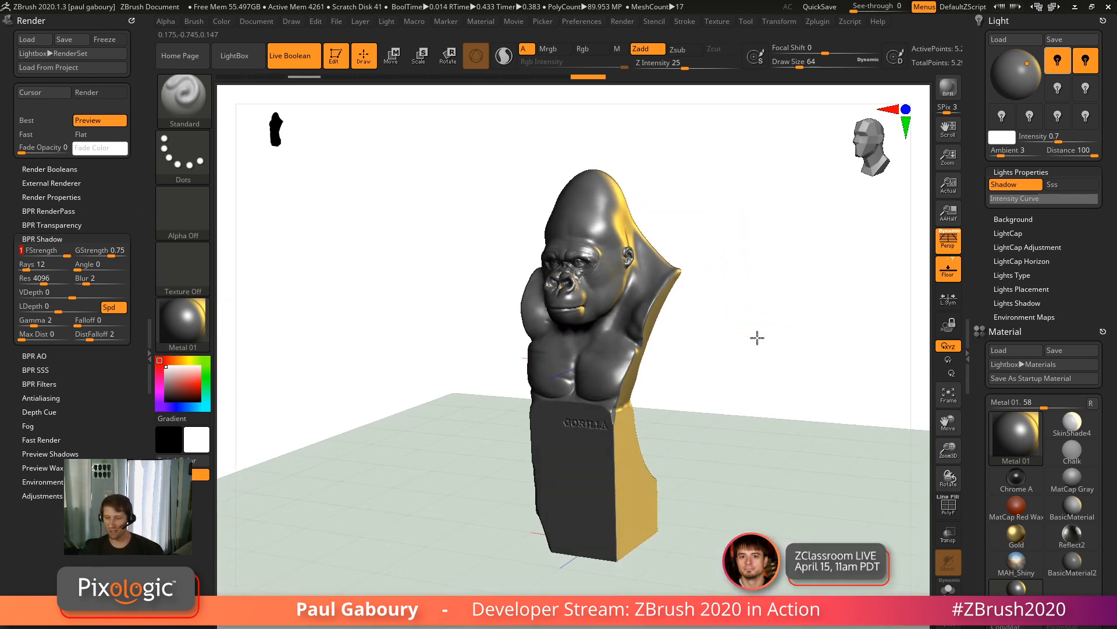
{"action": "left_click", "coordinate": [949, 270]}
{"action": "left_click", "coordinate": [948, 271]}
{"action": "mouse_move", "coordinate": [882, 317]}
{"action": "left_mouse_down"}
{"action": "mouse_move", "coordinate": [846, 357]}
{"action": "mouse_move", "coordinate": [846, 316]}
{"action": "mouse_move", "coordinate": [756, 404]}
{"action": "mouse_move", "coordinate": [823, 326]}
{"action": "left_mouse_up"}
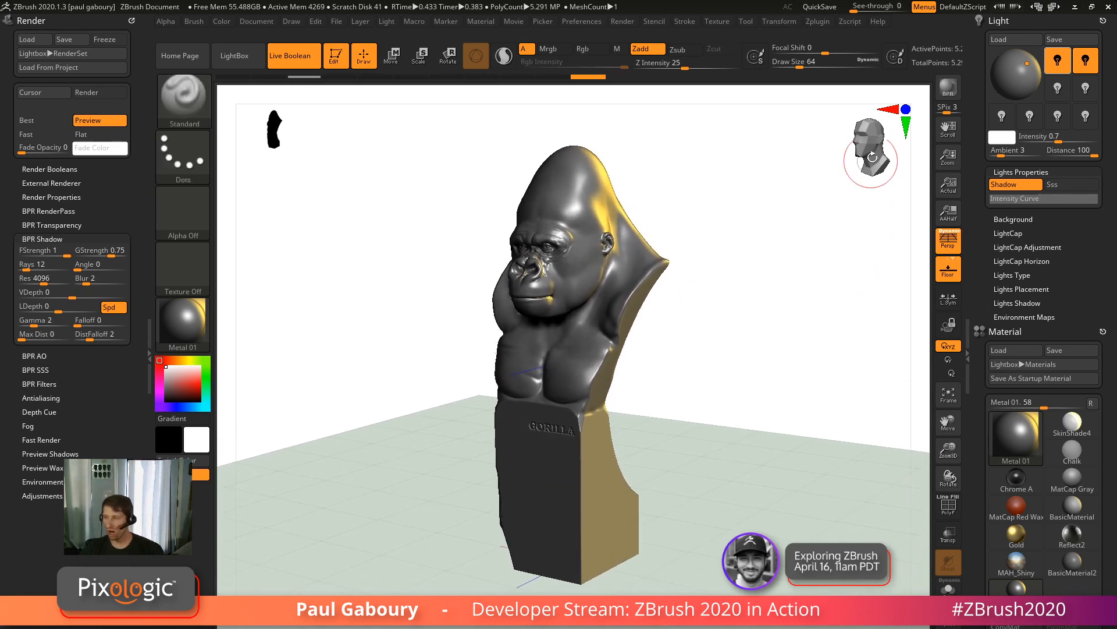
Render the bust, comparing its floor shadow with the floor shadow strength set to 0.5 and 0.8.
{"action": "left_click", "coordinate": [947, 89]}
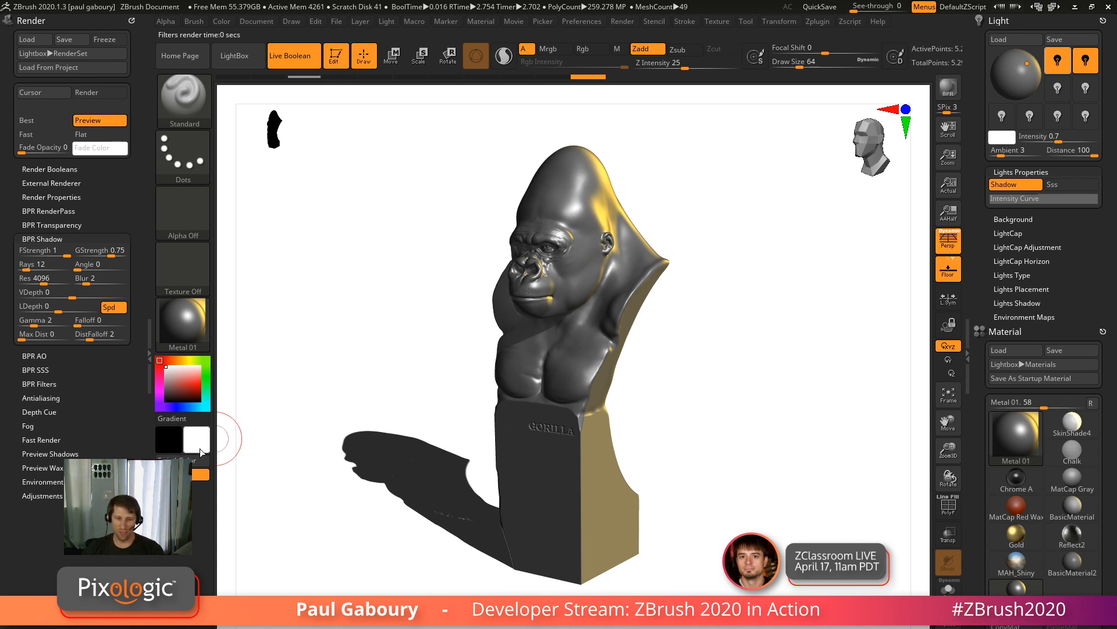
{"action": "left_click", "coordinate": [68, 257]}
{"action": "type", "text": ".5"}
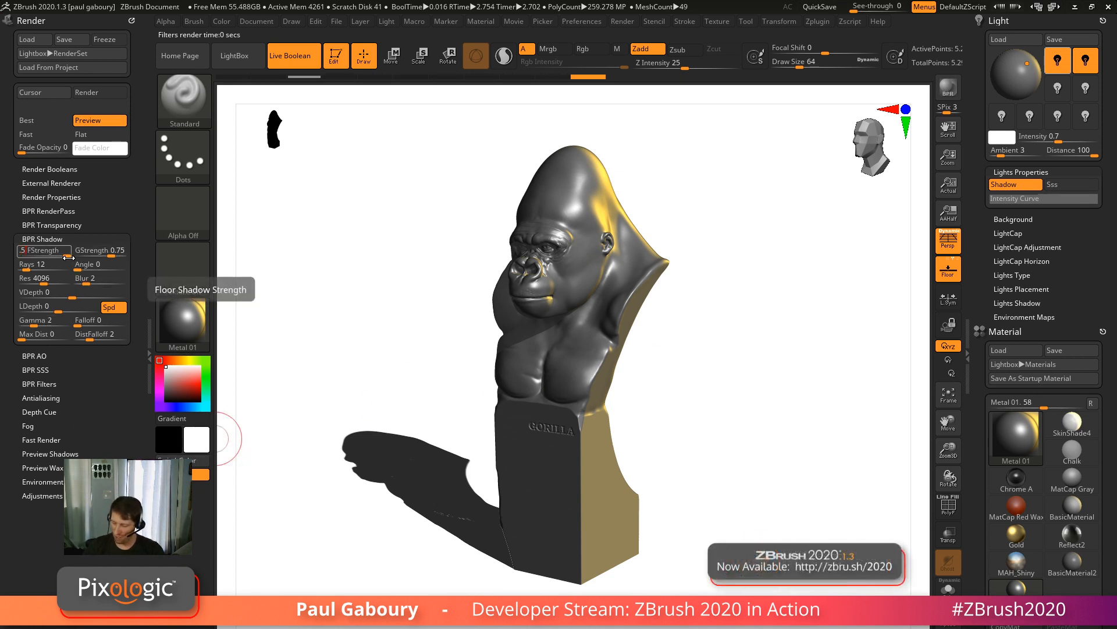
{"action": "key", "text": "Return"}
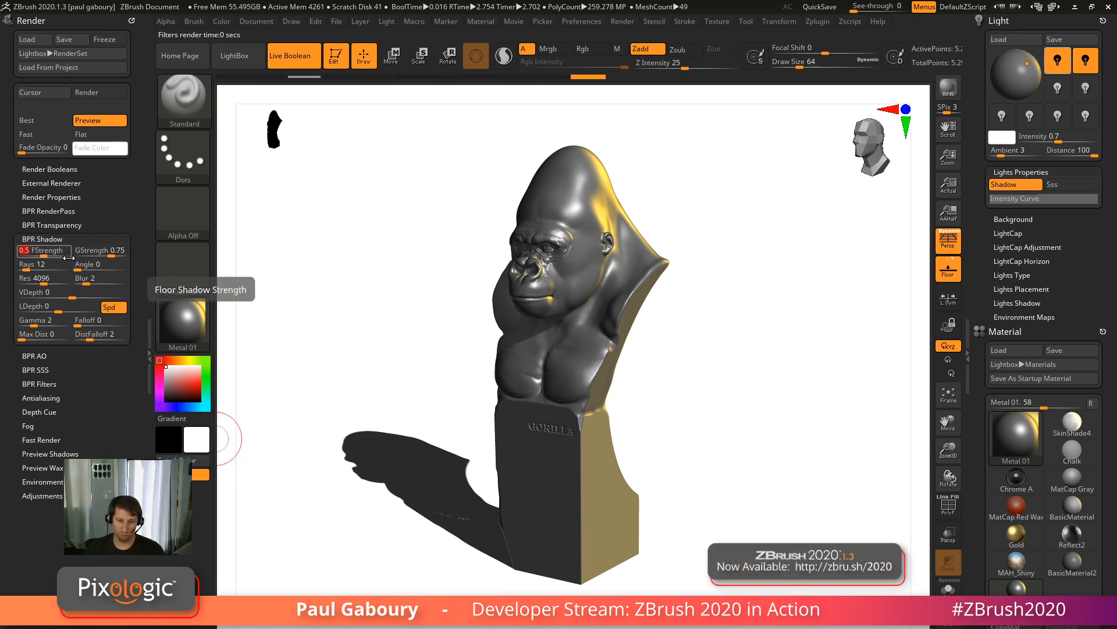
{"action": "left_click", "coordinate": [948, 90]}
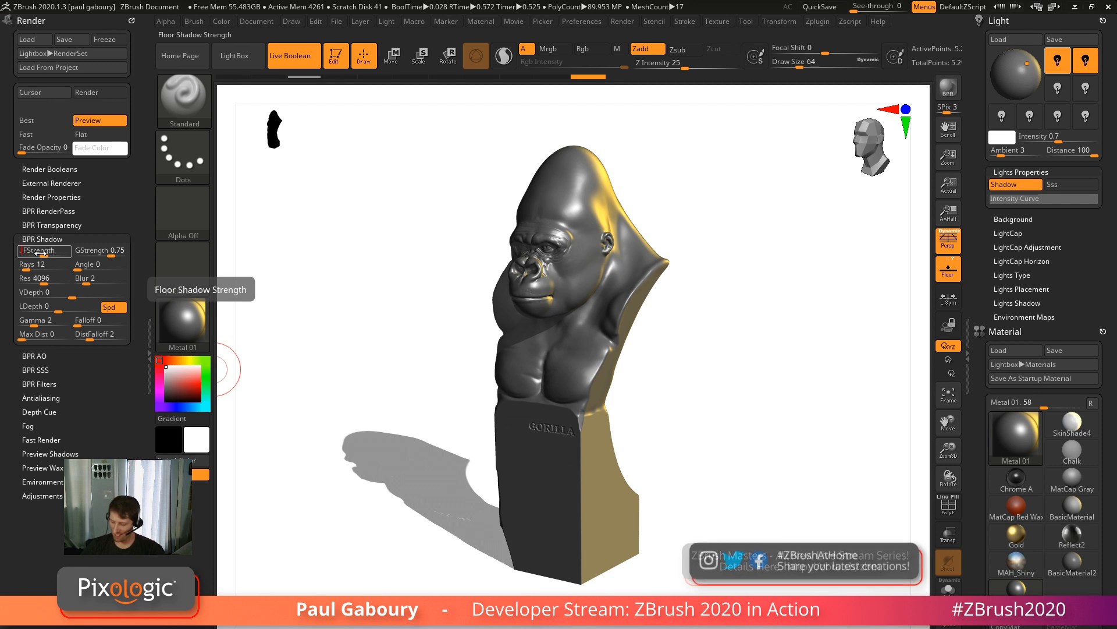
{"action": "type", "text": "0.8"}
{"action": "key", "text": "Return"}
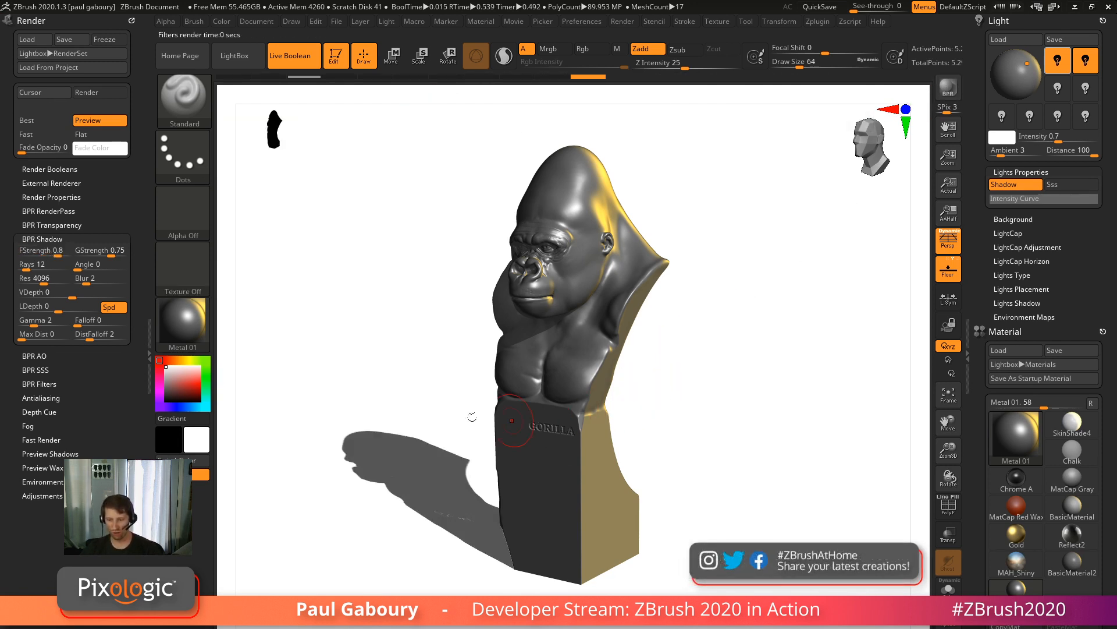
Change the Shadow&AO color in the Render Properties to black and re-render the bust.
{"action": "left_click", "coordinate": [73, 196]}
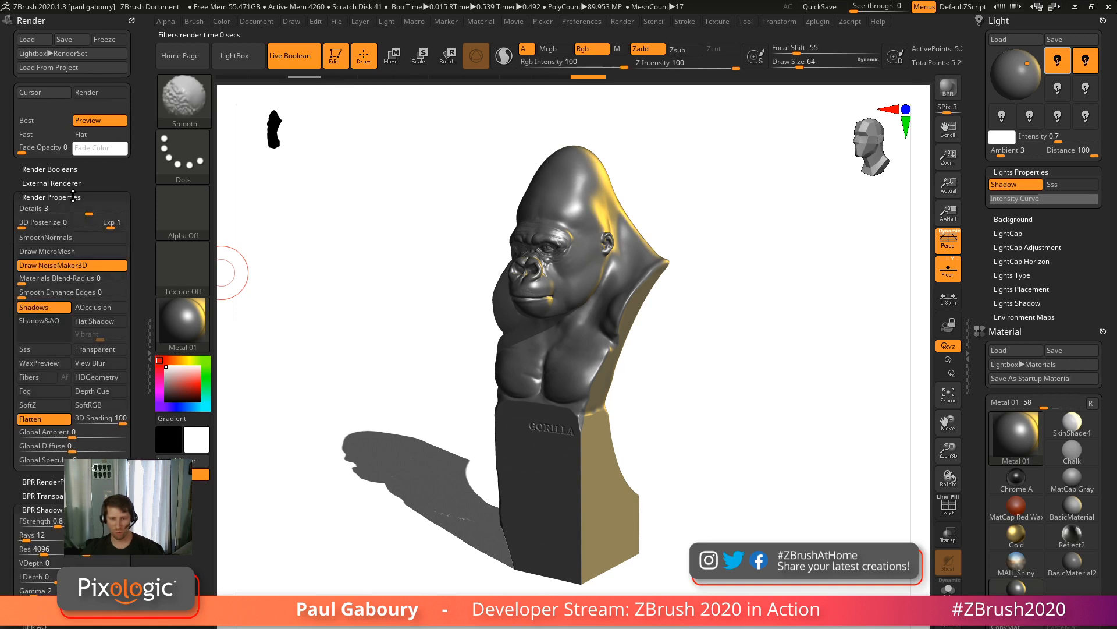
{"action": "left_click", "coordinate": [62, 393]}
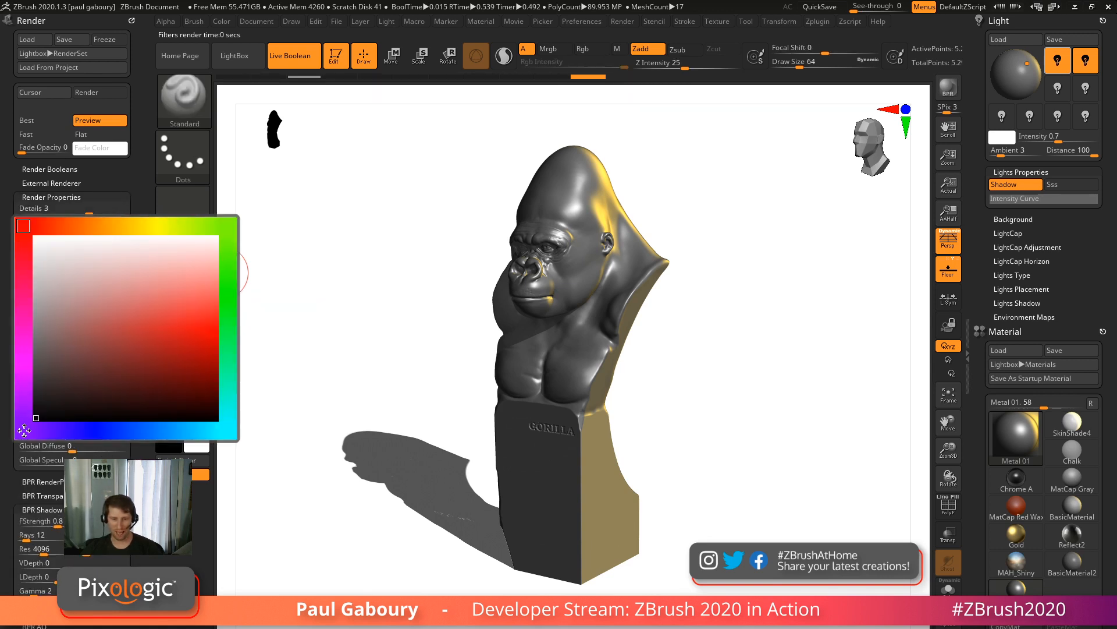
{"action": "left_click", "coordinate": [62, 393]}
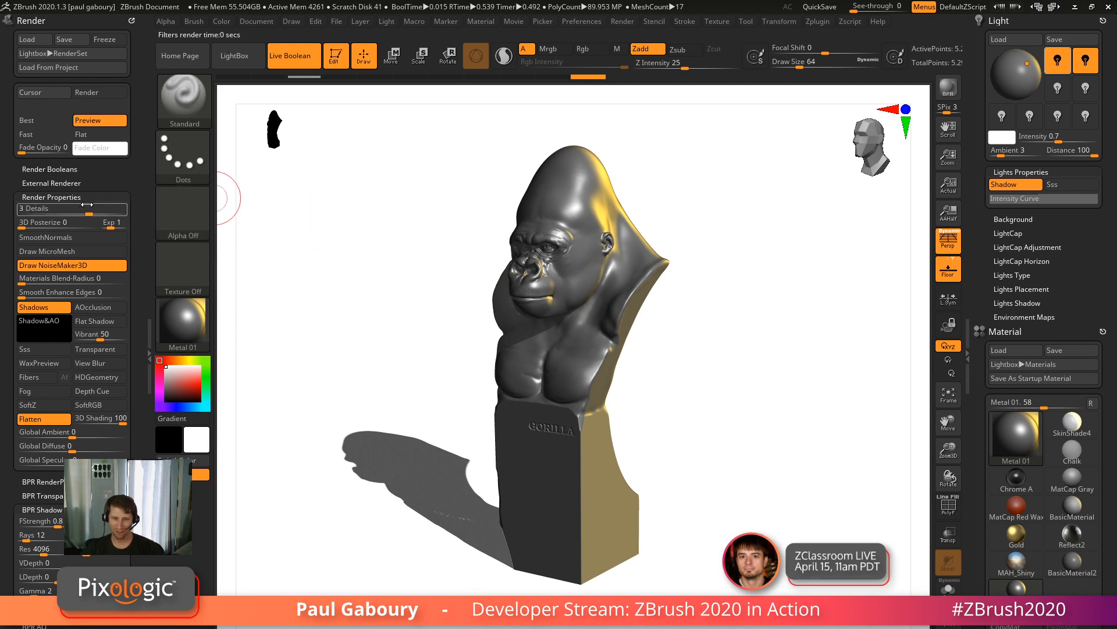
{"action": "left_click", "coordinate": [58, 196]}
{"action": "left_click", "coordinate": [958, 91]}
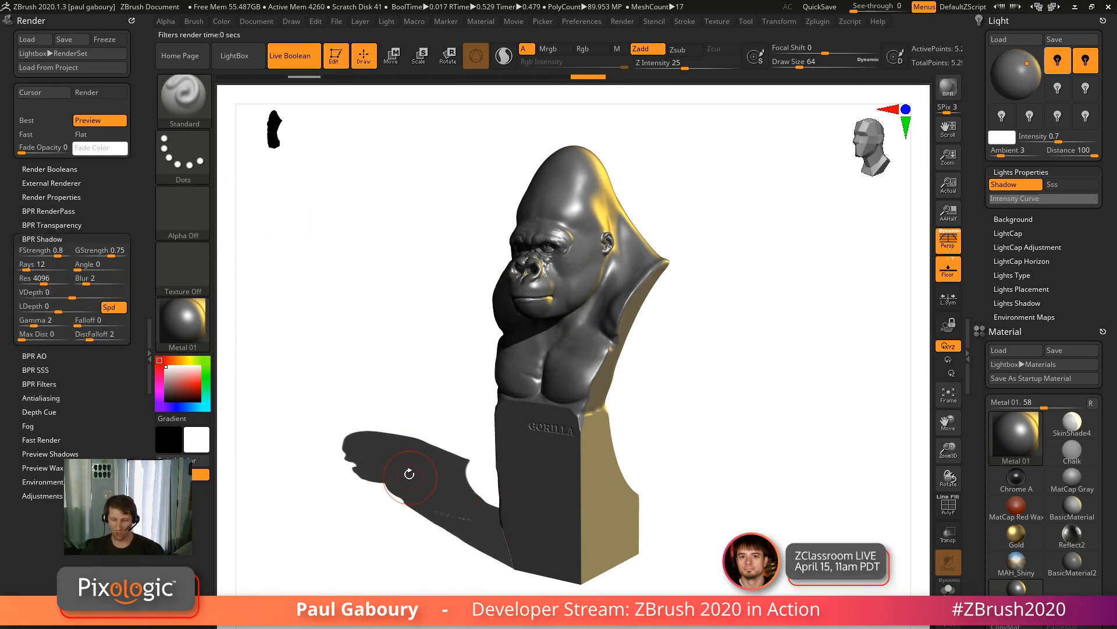
Compare renders of the black floor shadow with the floor shadow strength at 1 and at 0.7.
{"action": "left_click_drag", "start_coordinate": [64, 253], "coordinate": [73, 253]}
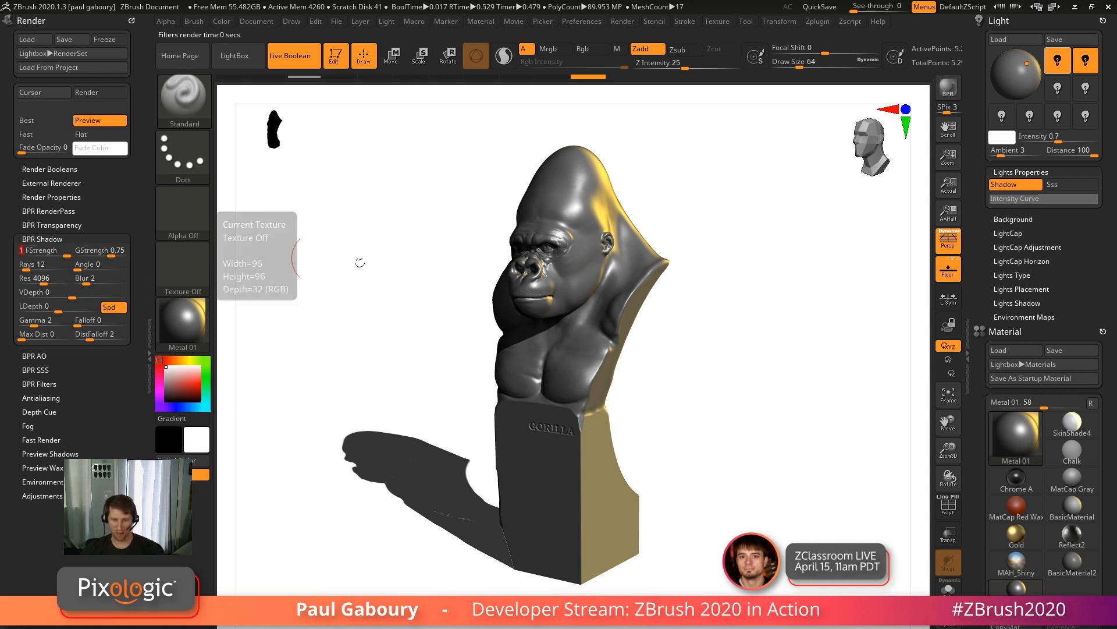
{"action": "left_click", "coordinate": [957, 89]}
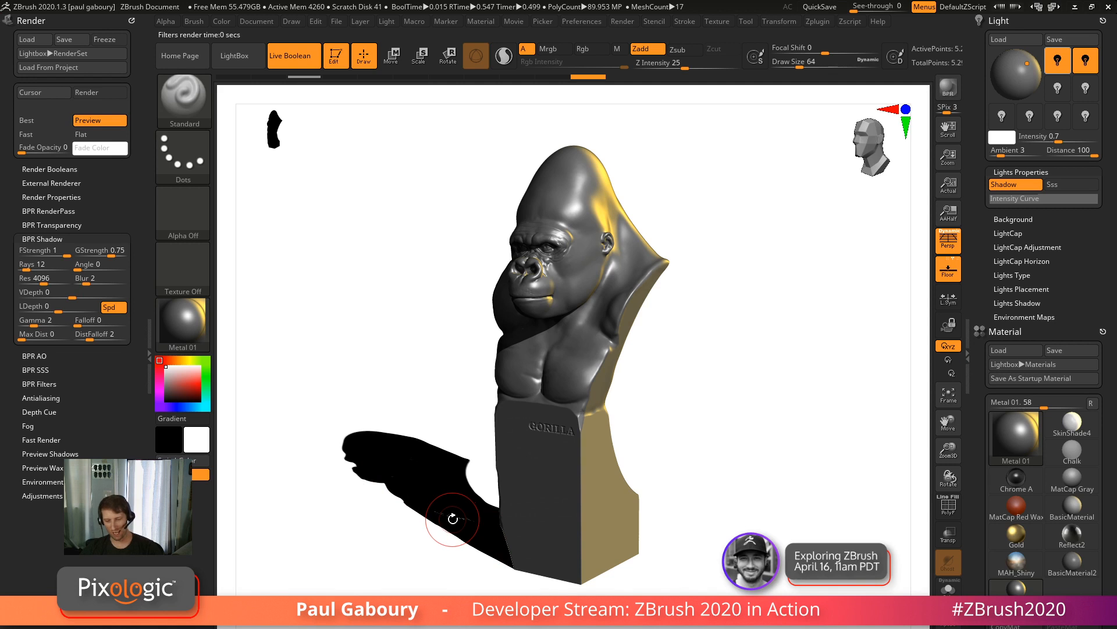
{"action": "left_click", "coordinate": [63, 255]}
{"action": "type", "text": "0.7"}
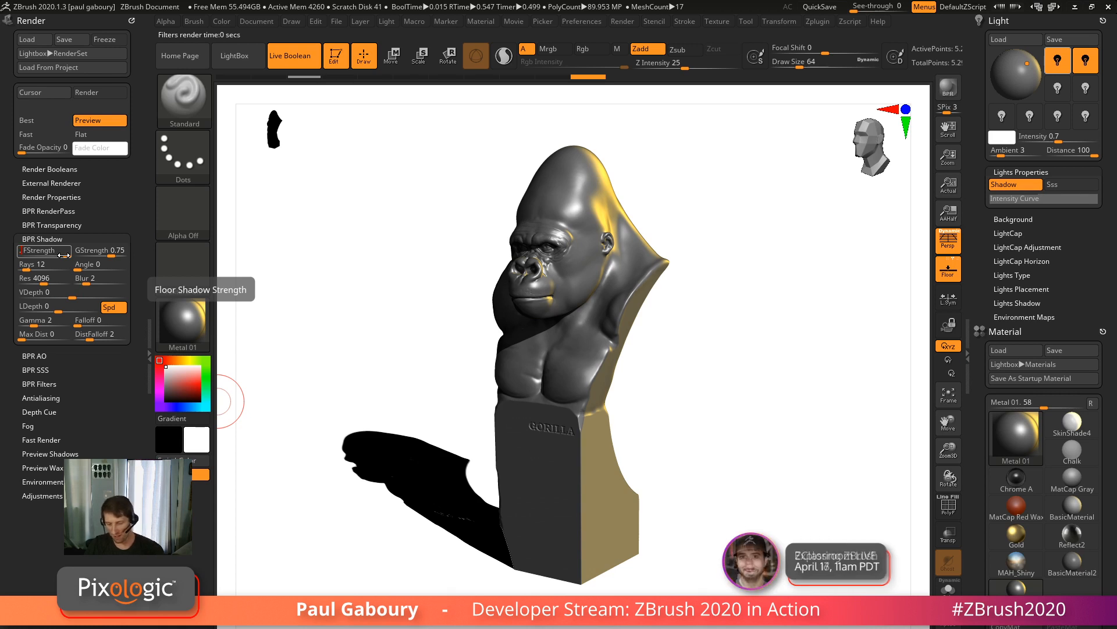
{"action": "key", "text": "Return"}
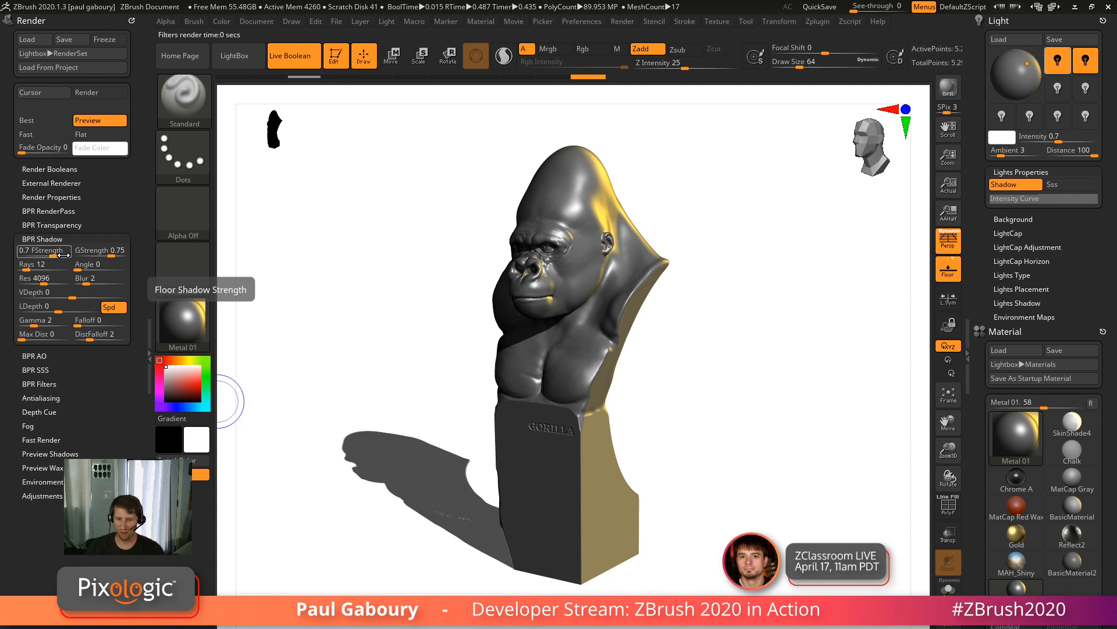
Set the global shadow strength to 1 and render the bust.
{"action": "left_click", "coordinate": [113, 254]}
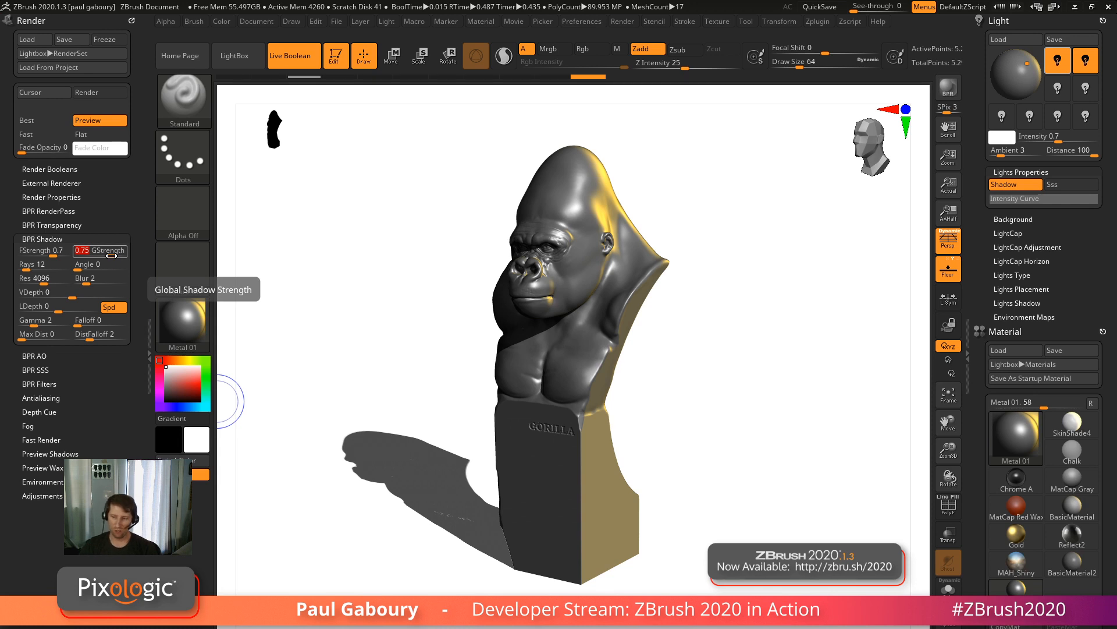
{"action": "type", "text": "1"}
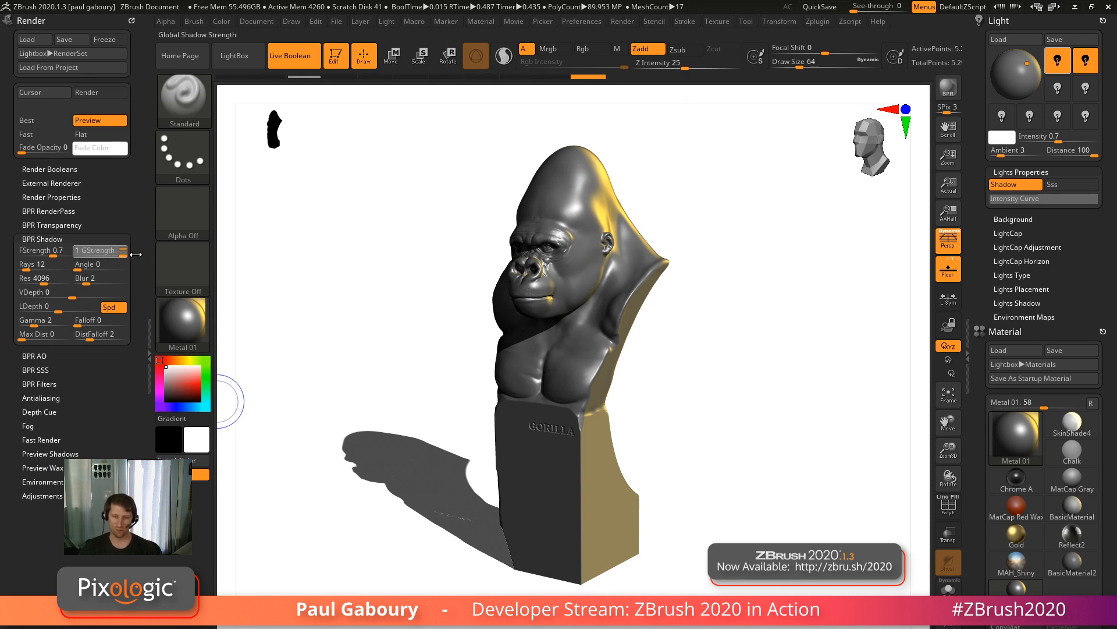
{"action": "key", "text": "Return"}
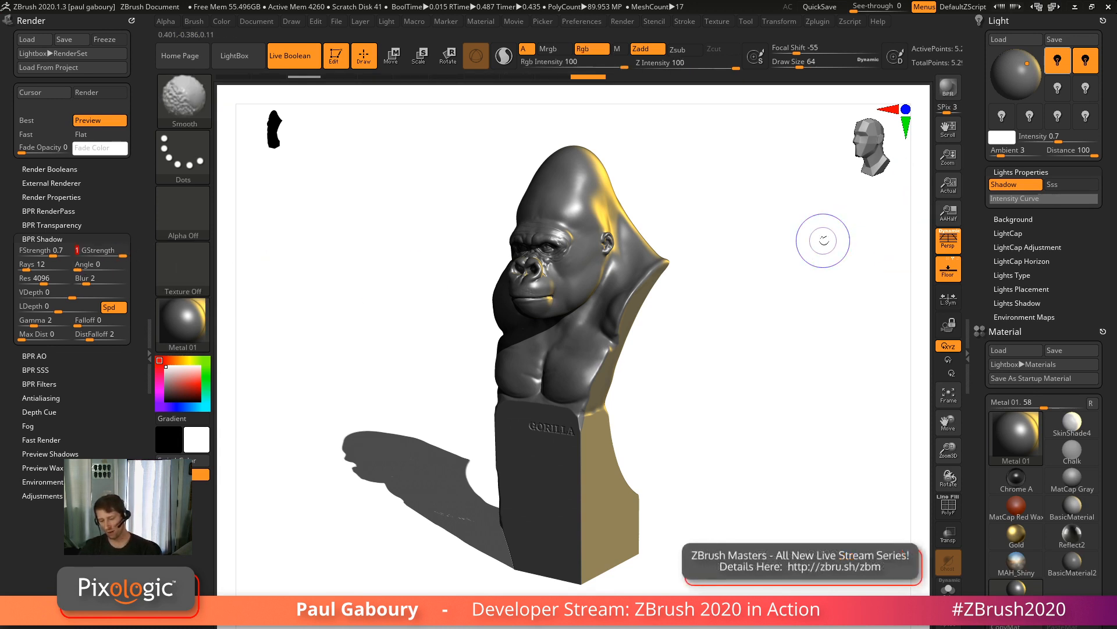
{"action": "key", "text": "shift+r"}
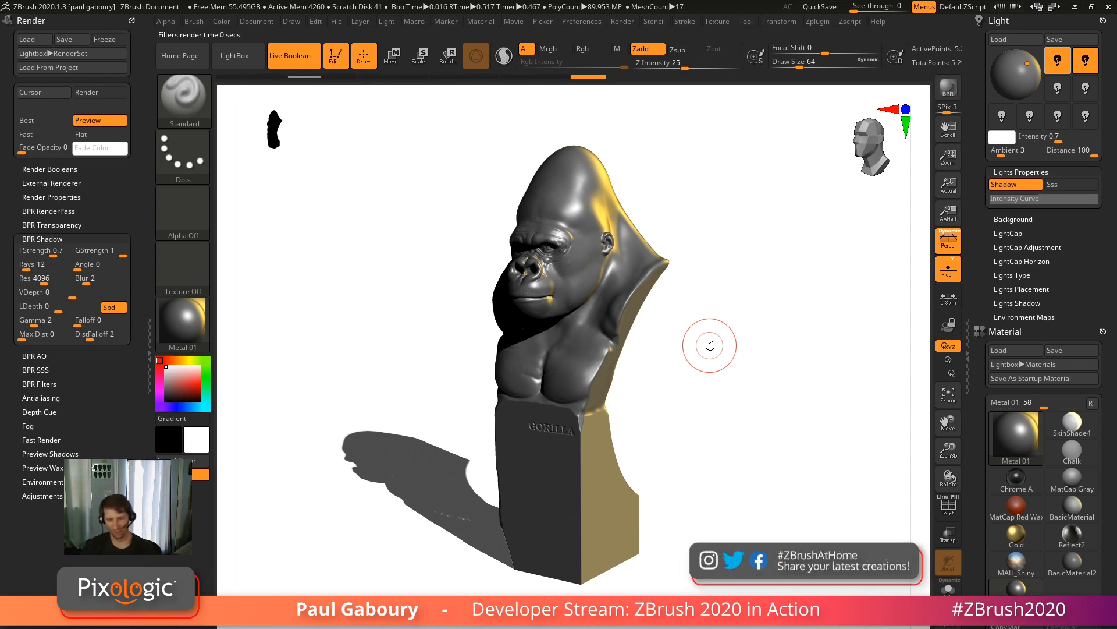
Lower the global shadow strength to 0.6 and to 0.5, rendering the bust after each value.
{"action": "left_click", "coordinate": [123, 254]}
{"action": "type", "text": "0.6"}
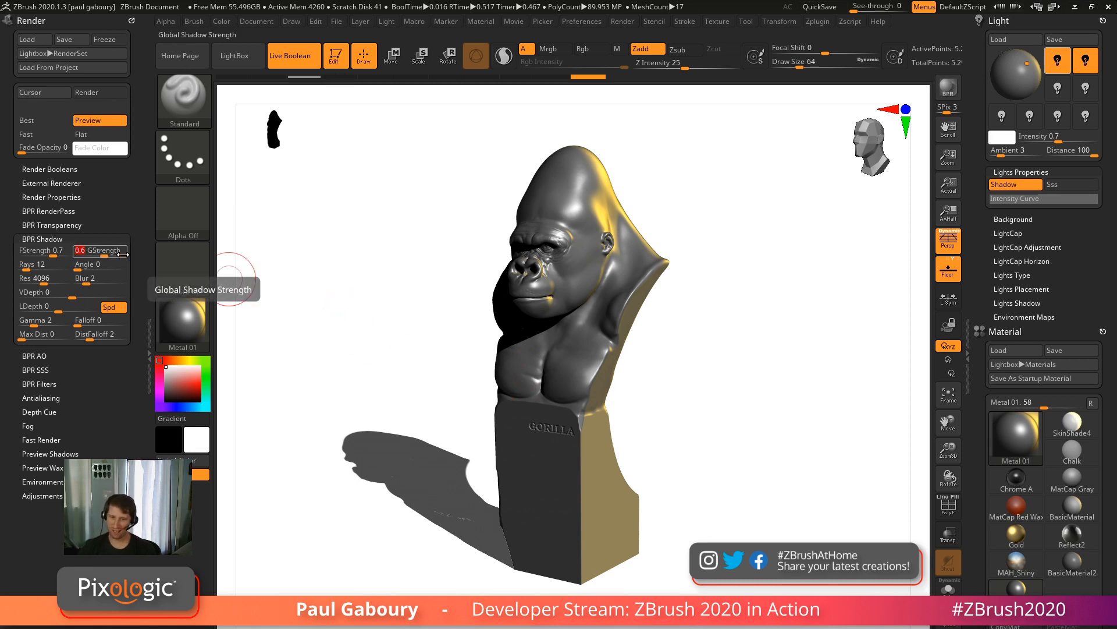
{"action": "key", "text": "Return"}
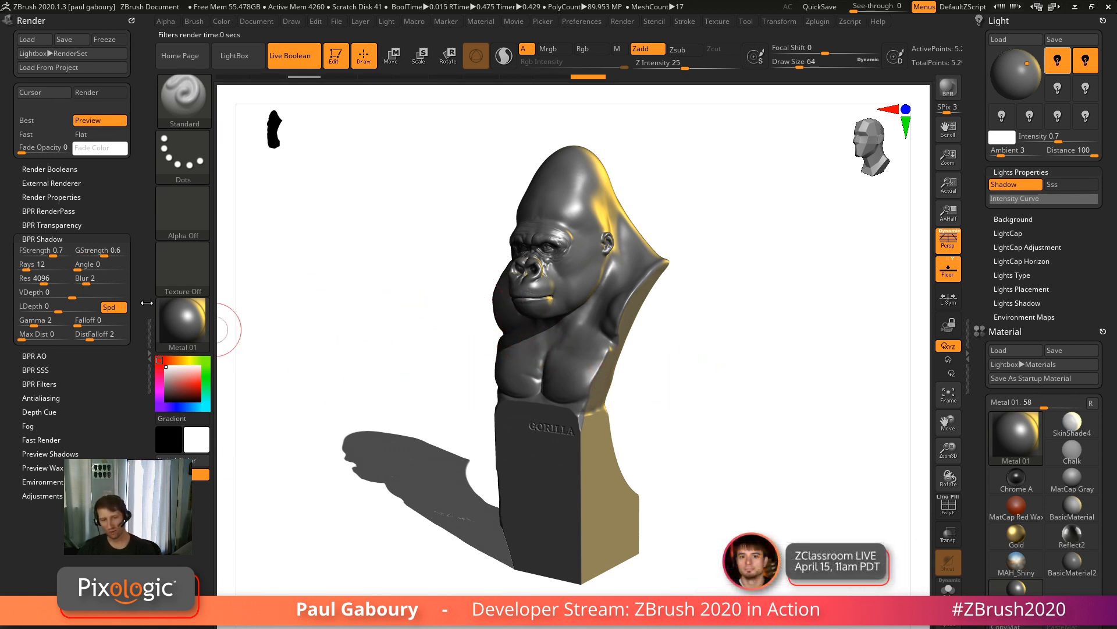
{"action": "left_click", "coordinate": [104, 256]}
{"action": "type", "text": "0.5"}
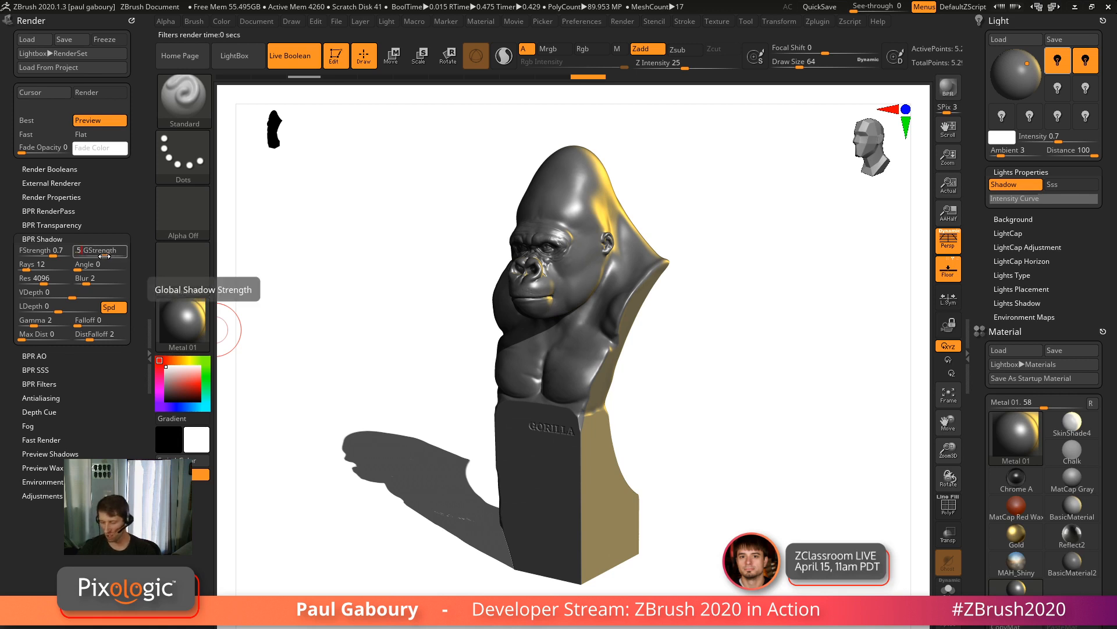
{"action": "key", "text": "Return"}
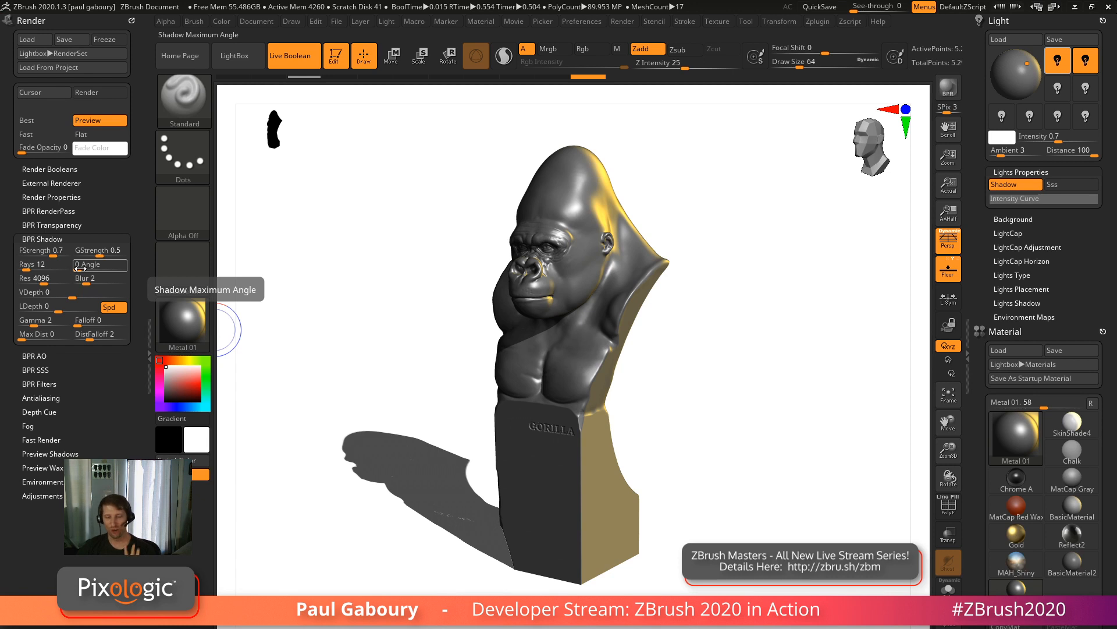
Compare renders with the BPR shadow rays count set to 1 and to 30.
{"action": "left_click", "coordinate": [36, 266]}
{"action": "type", "text": "1"}
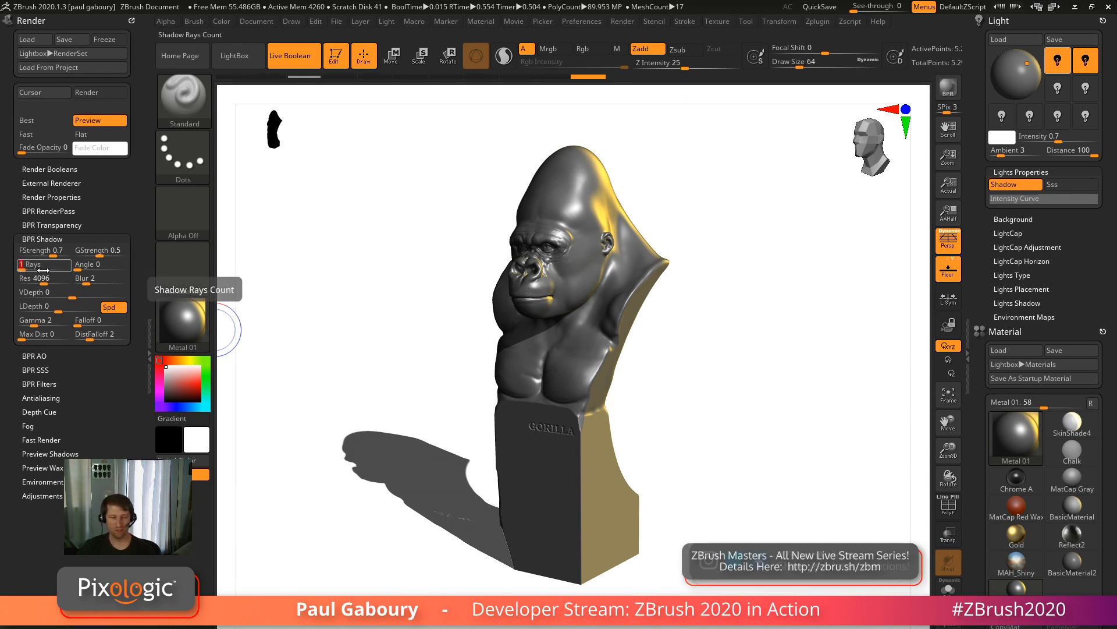
{"action": "key", "text": "Return"}
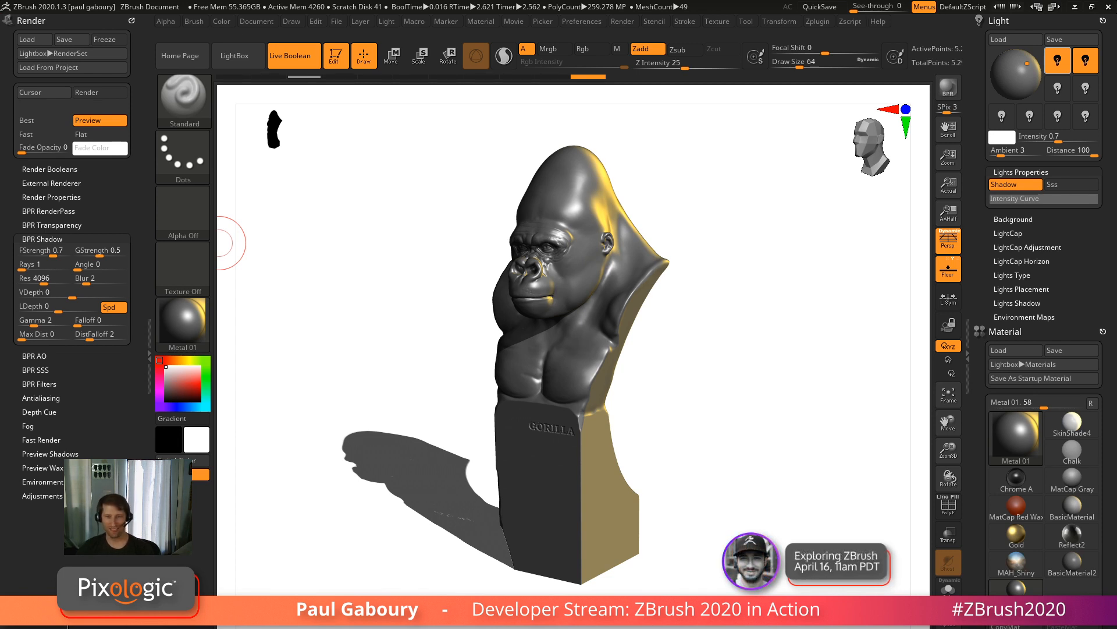
{"action": "left_click", "coordinate": [26, 267]}
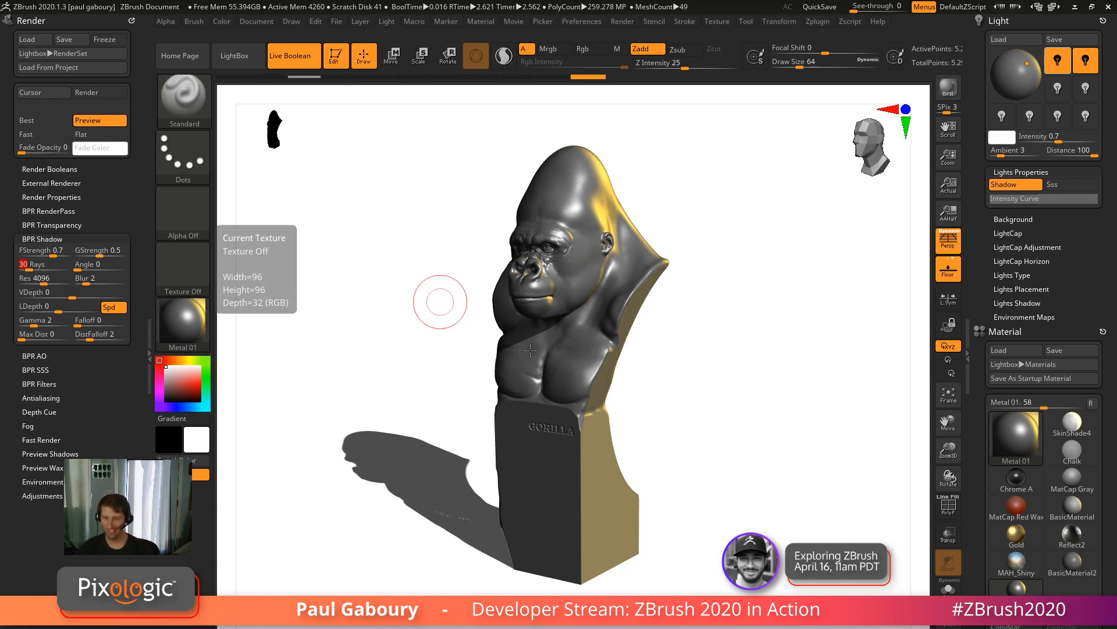
{"action": "key", "text": "shift+r"}
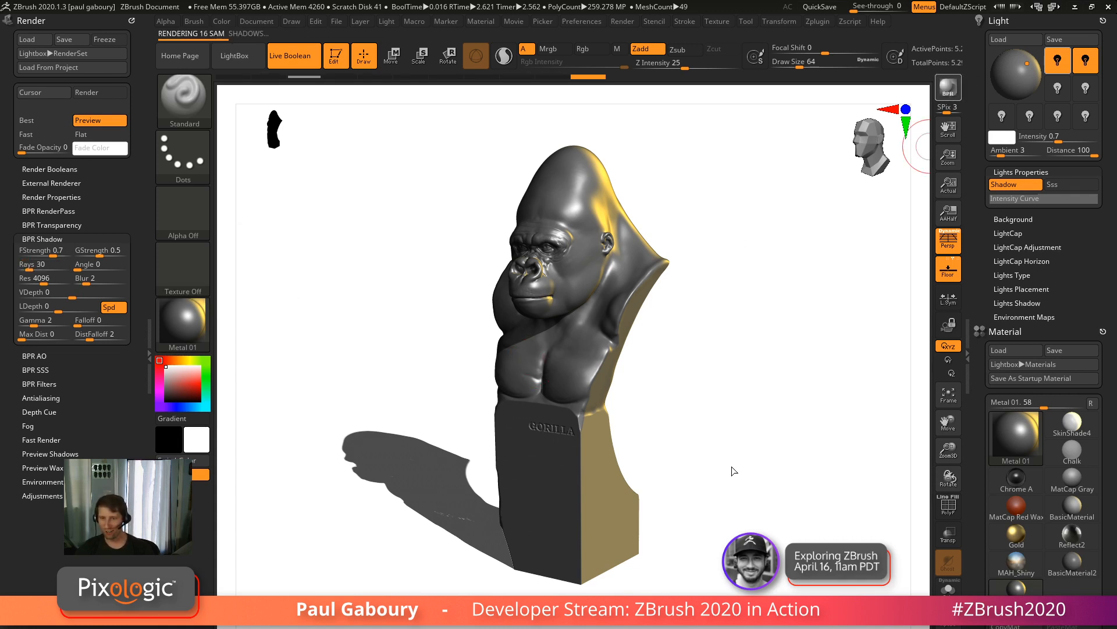
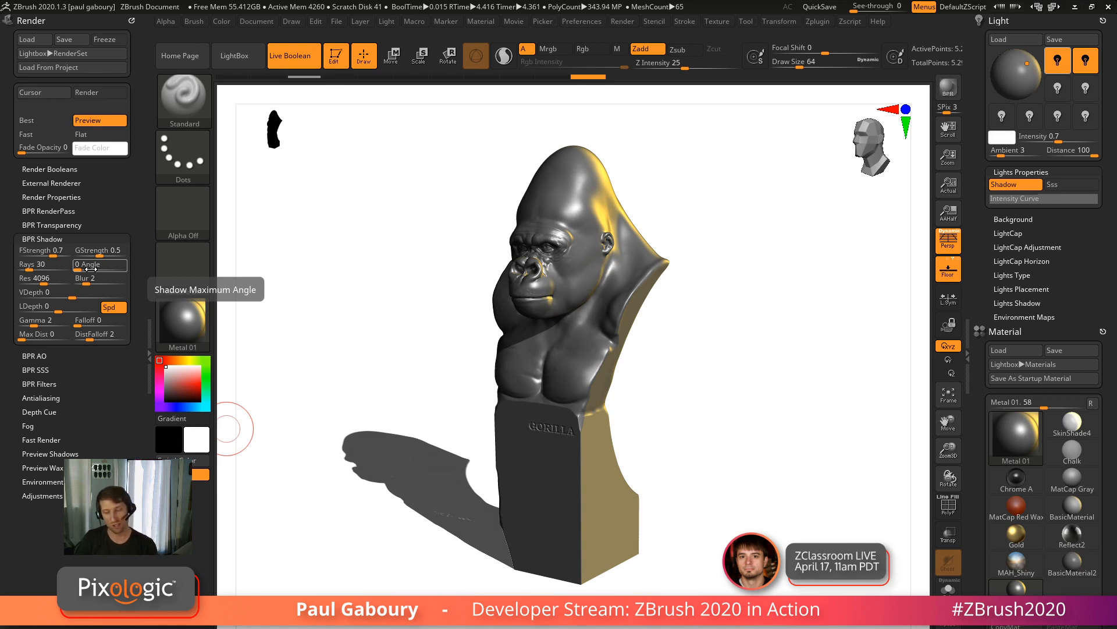
Raise both the global and the floor shadow strength to 1 and re-render the bust.
{"action": "left_click_drag", "start_coordinate": [99, 255], "coordinate": [125, 255]}
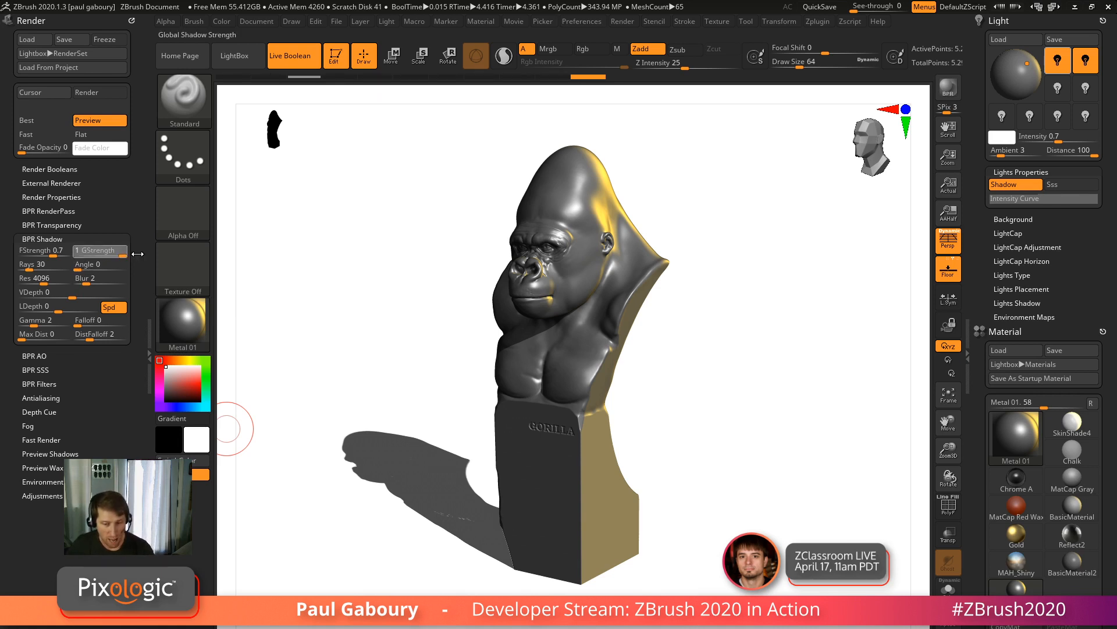
{"action": "left_click_drag", "start_coordinate": [53, 255], "coordinate": [74, 250]}
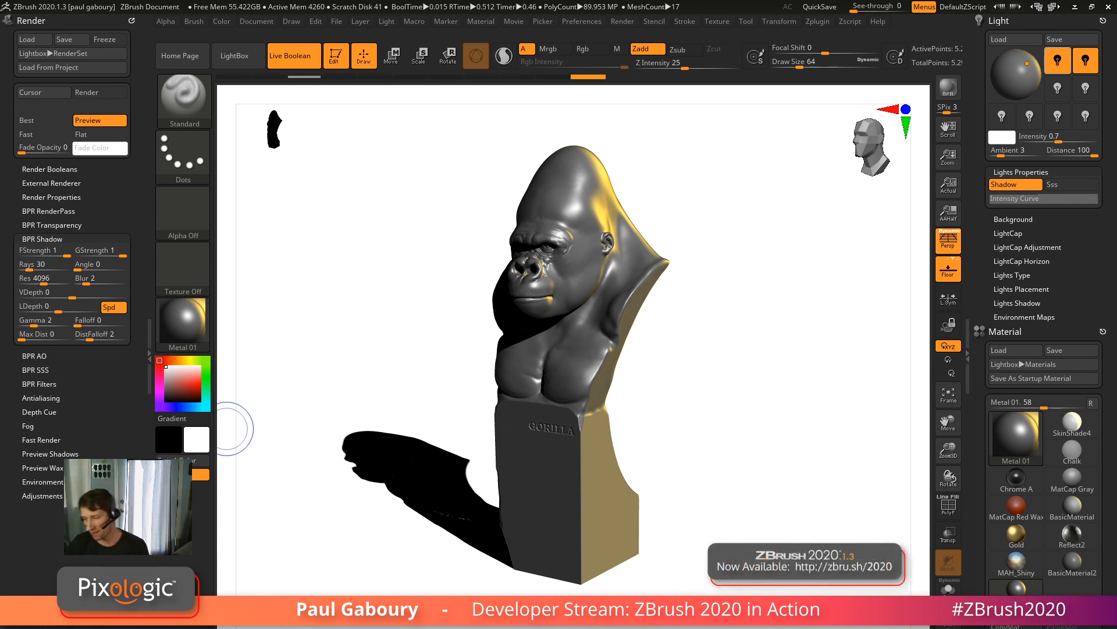
Switch the bust to BasicMaterial and render it, then set the material's Specular to 0 and render again.
{"action": "left_click", "coordinate": [1072, 504]}
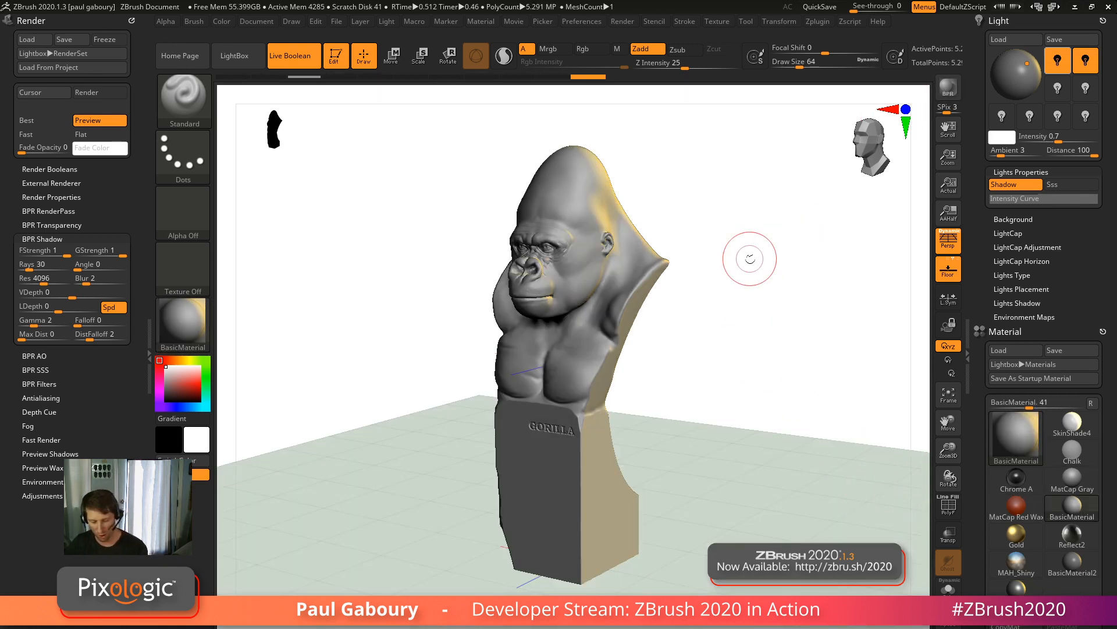
{"action": "key", "text": "shift+r"}
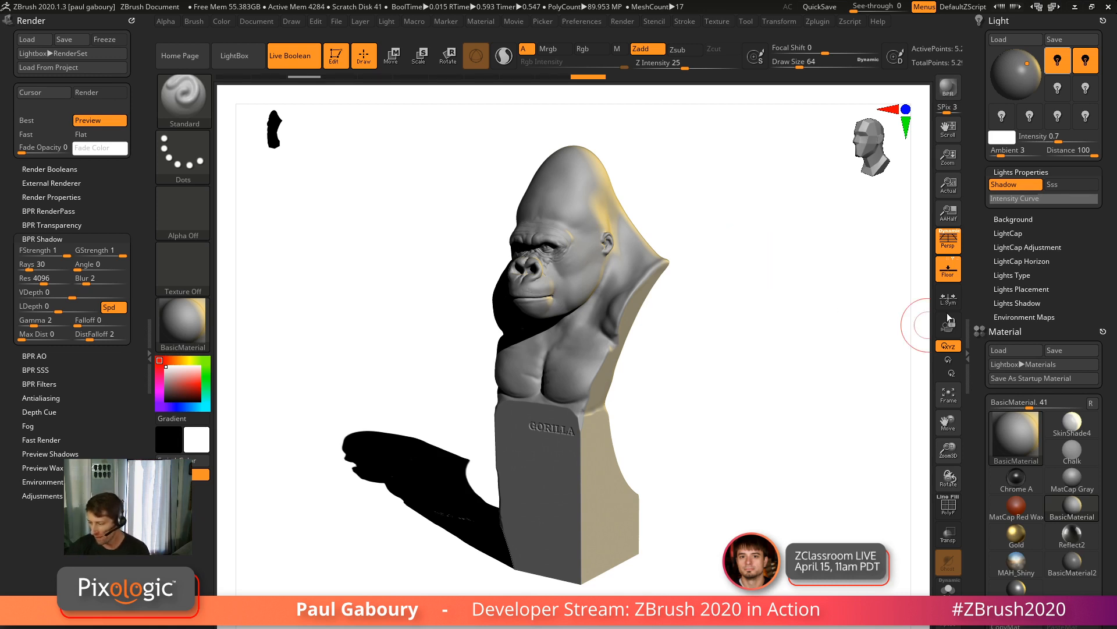
{"action": "scroll", "coordinate": [1042, 326], "scroll_direction": "down", "scroll_amount": 1}
{"action": "scroll", "coordinate": [997, 473], "scroll_direction": "down", "scroll_amount": 5}
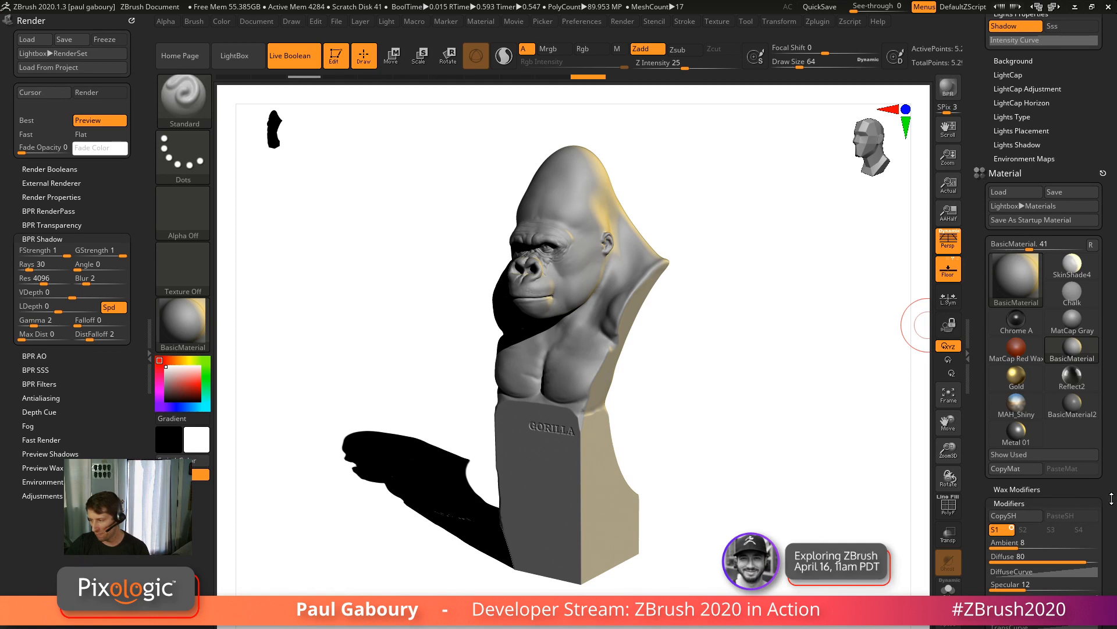
{"action": "scroll", "coordinate": [1112, 498], "scroll_direction": "down", "scroll_amount": 6}
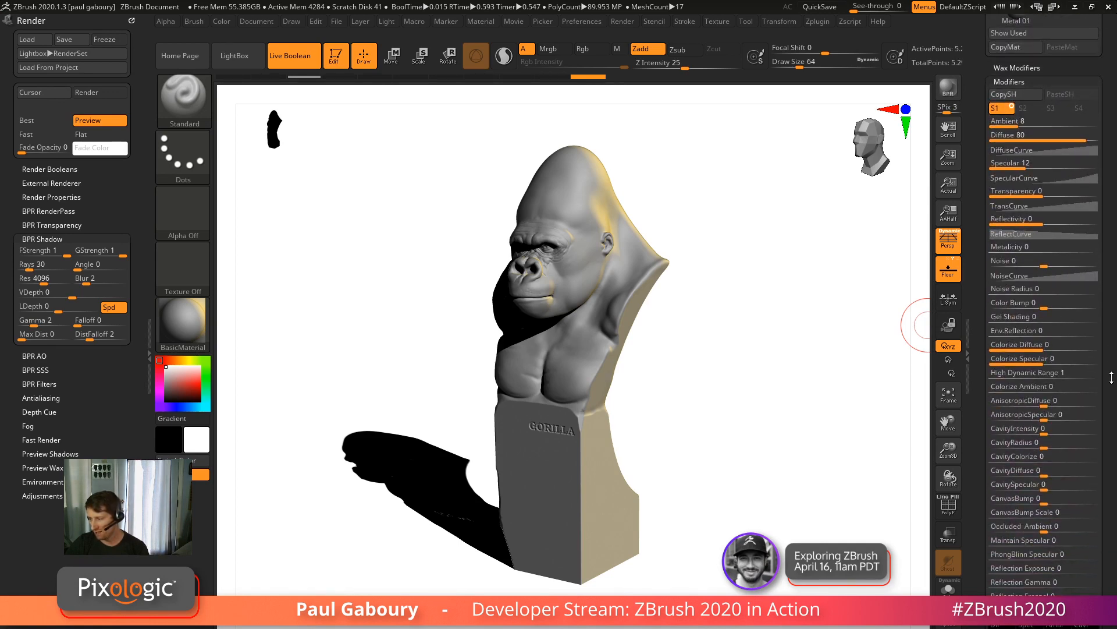
{"action": "scroll", "coordinate": [1111, 378], "scroll_direction": "down", "scroll_amount": 2}
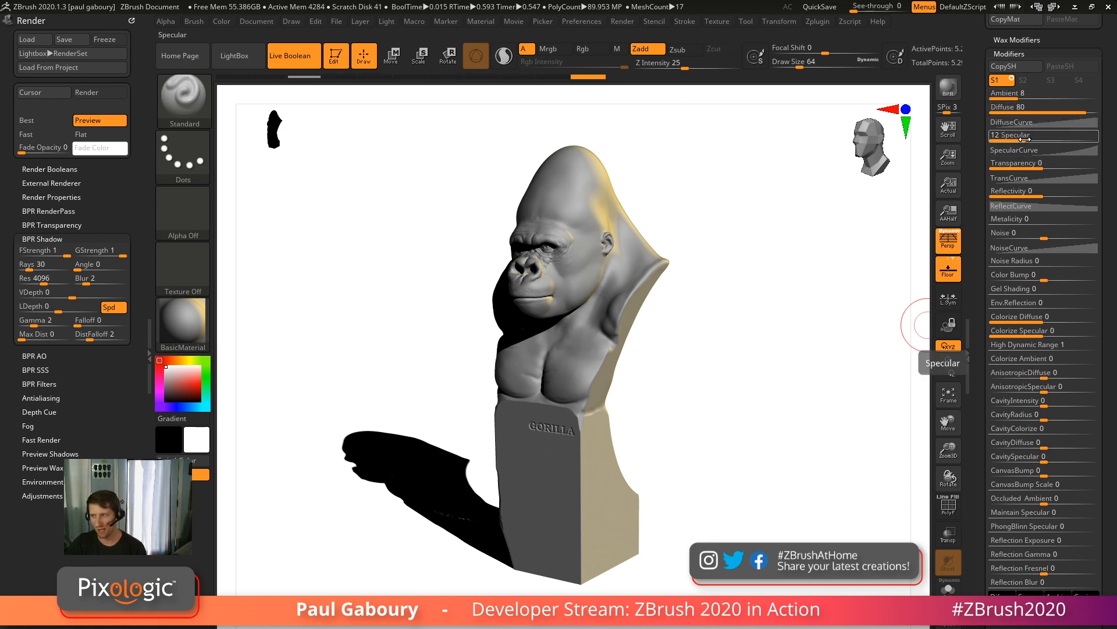
{"action": "left_click_drag", "start_coordinate": [1027, 140], "coordinate": [993, 140]}
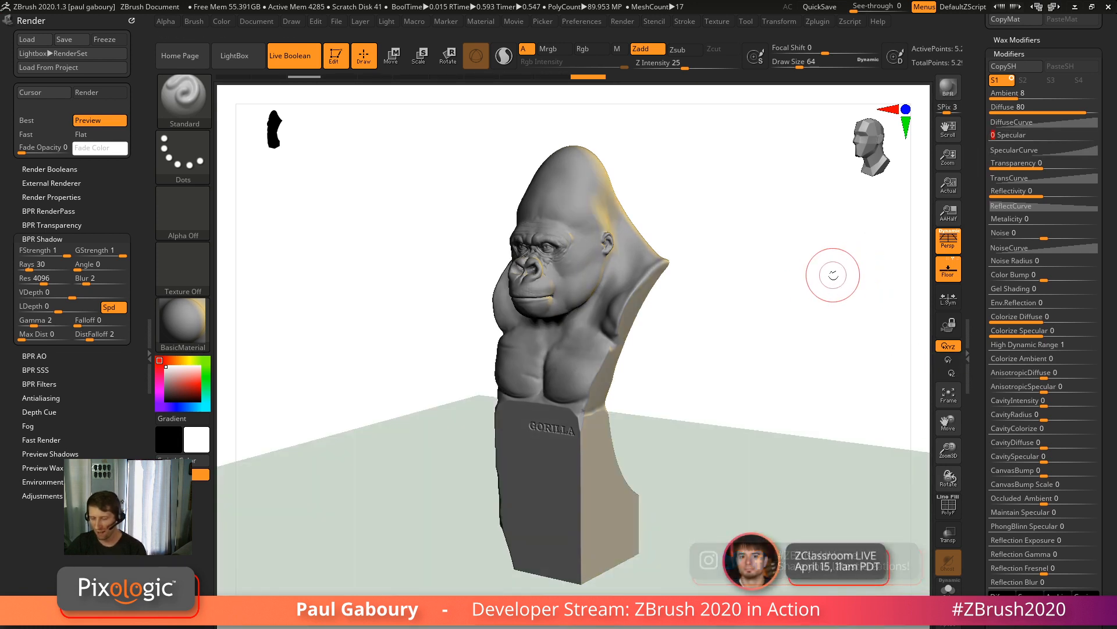
{"action": "key", "text": "shift+r"}
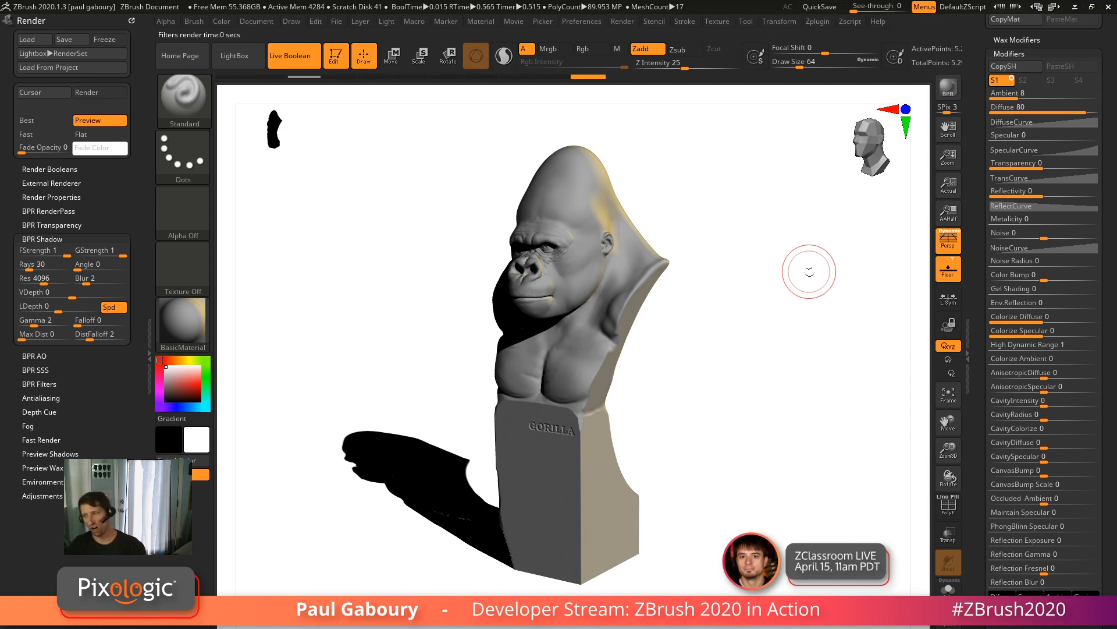
Set the material's Specular to 48 and to 1, rendering the bust after each value.
{"action": "left_click_drag", "start_coordinate": [1004, 138], "coordinate": [1072, 138]}
{"action": "key", "text": "shift+r"}
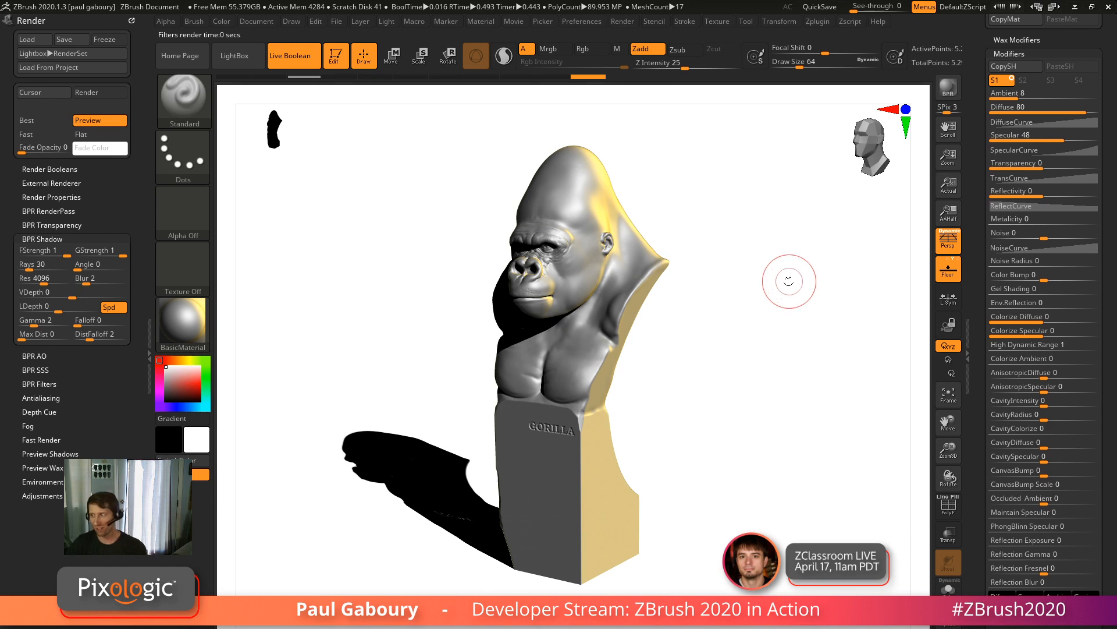
{"action": "left_click_drag", "start_coordinate": [1050, 135], "coordinate": [993, 136]}
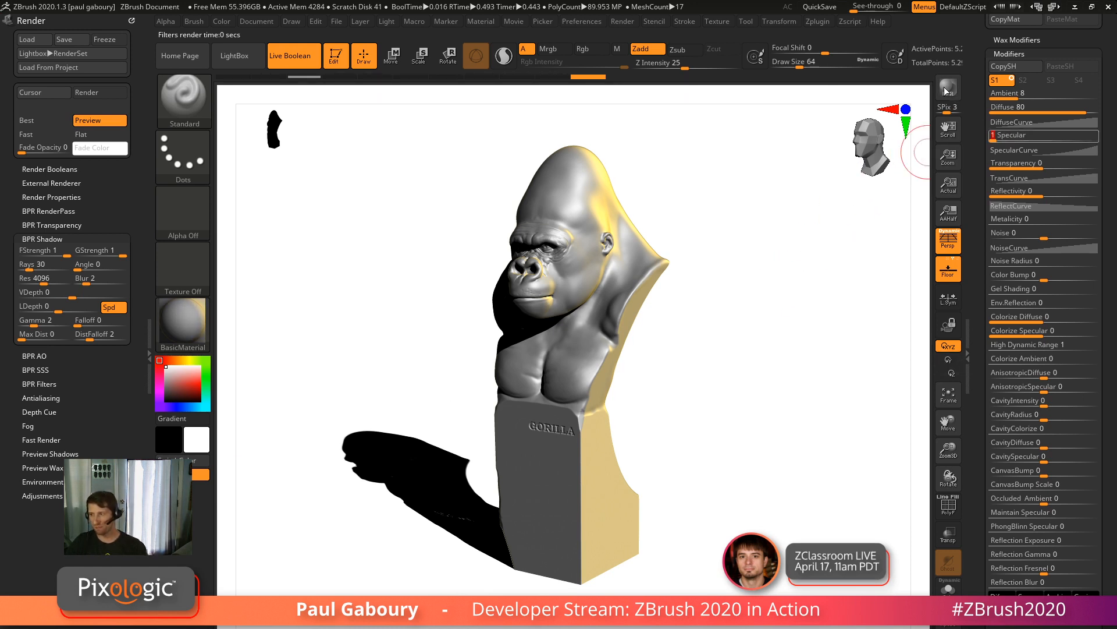
{"action": "left_click", "coordinate": [942, 98]}
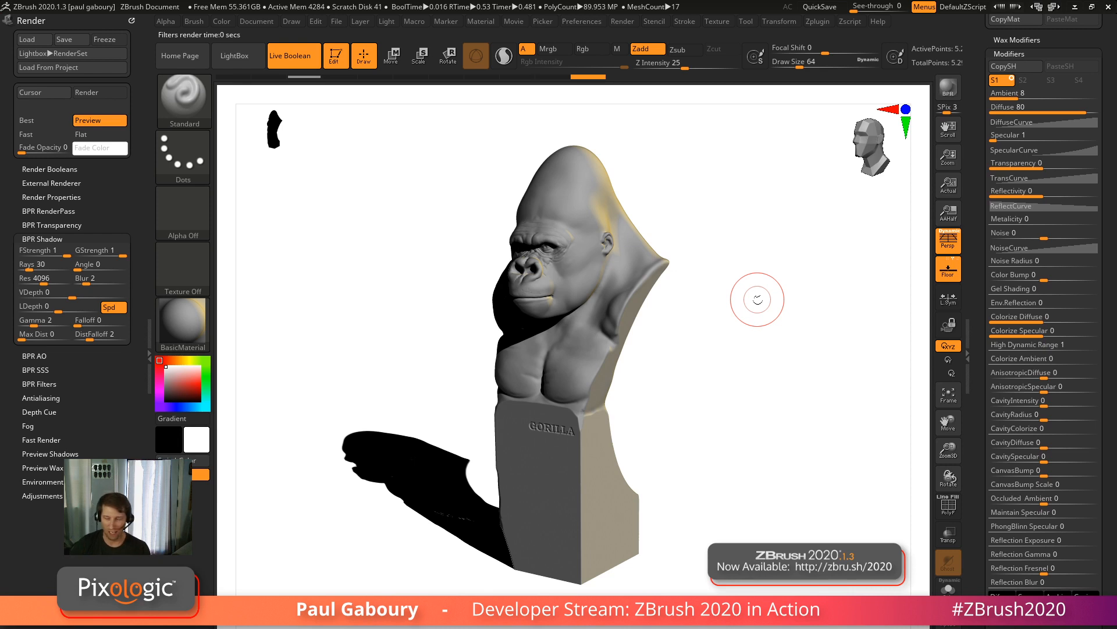
Set the material's Specular to 10 and render the bust.
{"action": "left_click", "coordinate": [993, 138]}
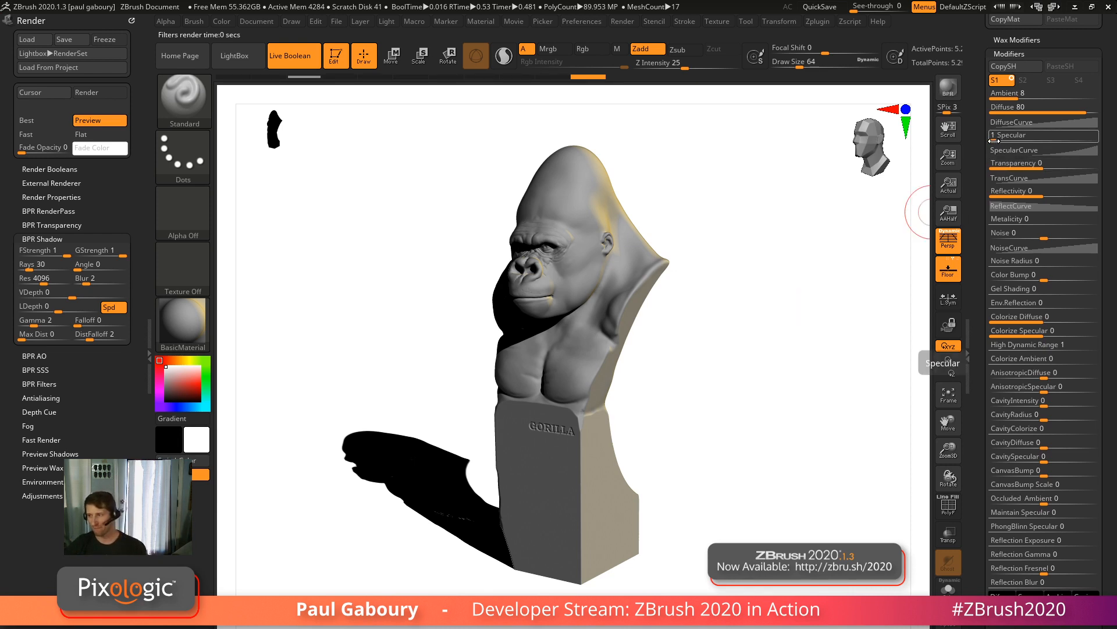
{"action": "type", "text": "10"}
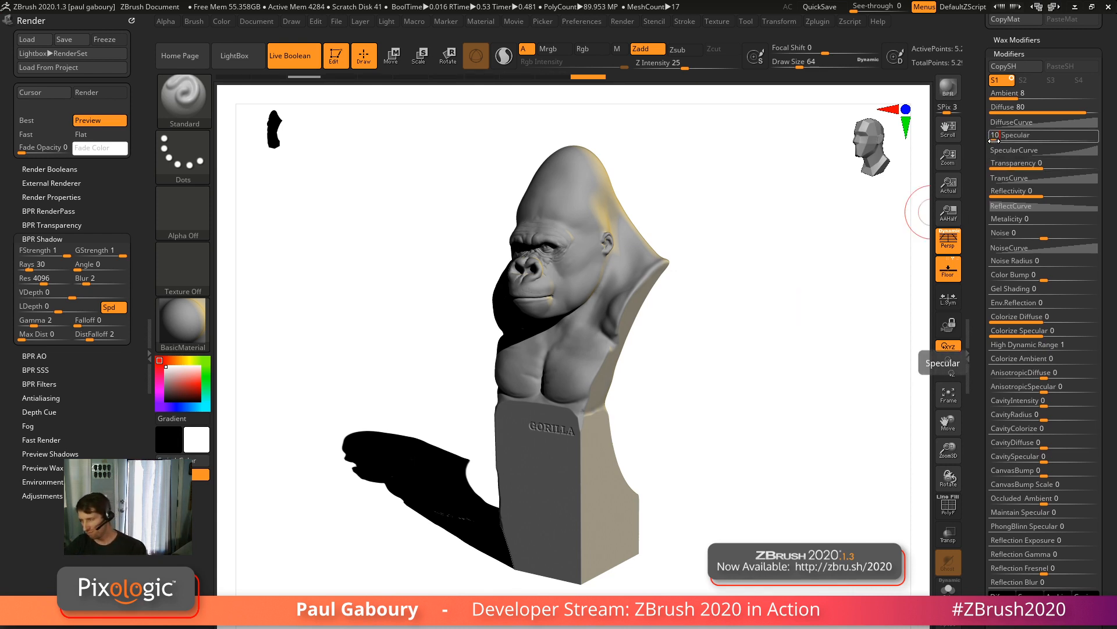
{"action": "key", "text": "Return"}
{"action": "left_click", "coordinate": [949, 88]}
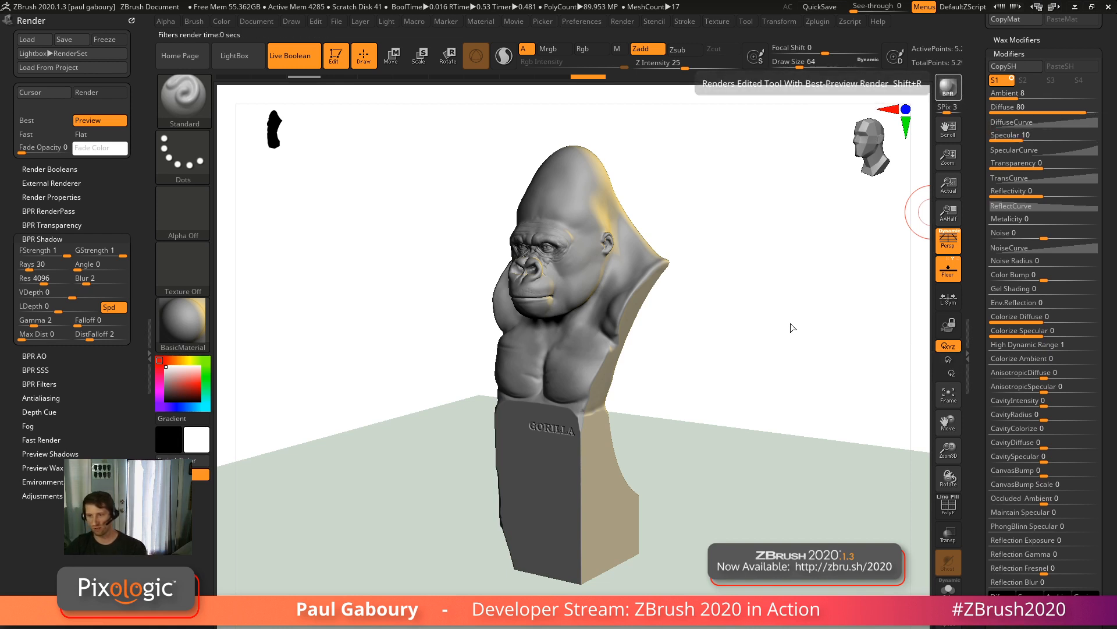
Try the material's Diffuse at 11, render the bust with it at 100, and lower it to 58.
{"action": "left_click", "coordinate": [1039, 169]}
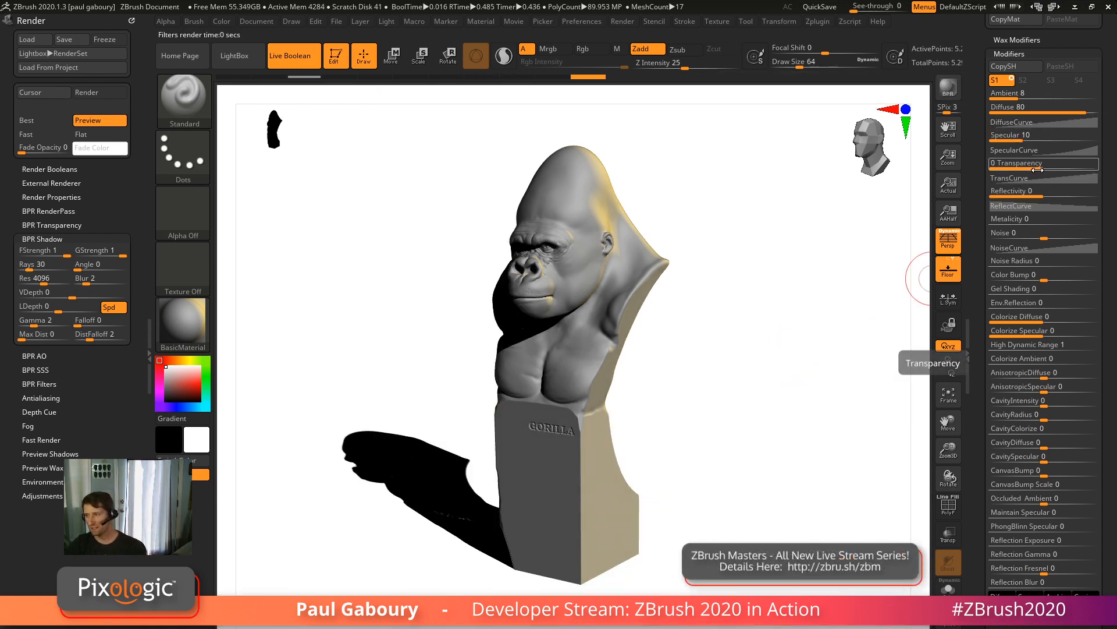
{"action": "left_click", "coordinate": [1098, 109]}
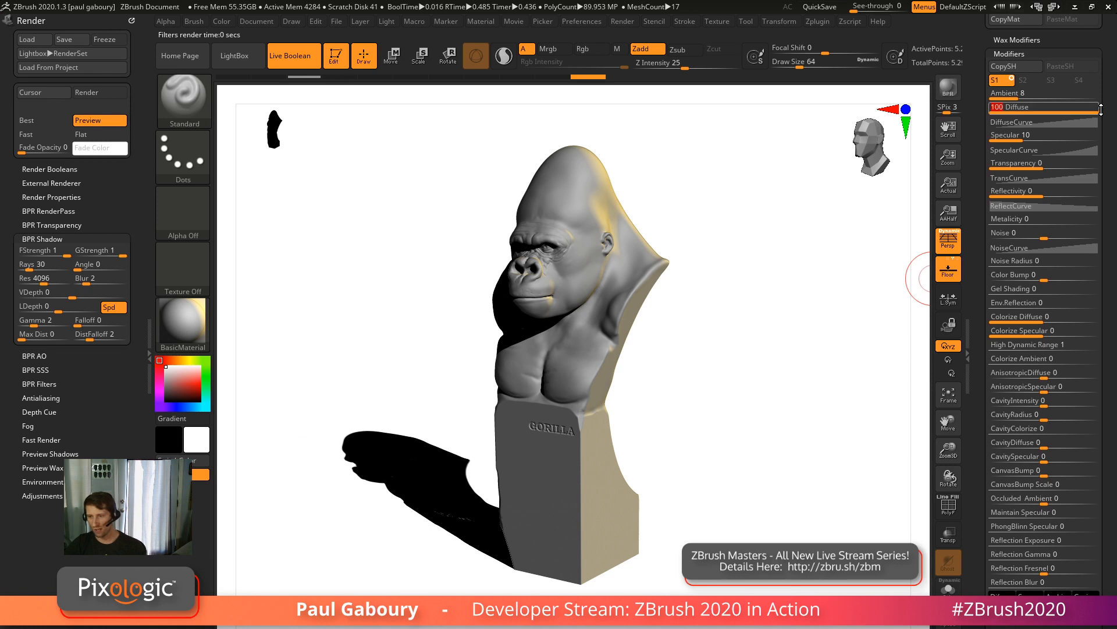
{"action": "type", "text": "11"}
{"action": "key", "text": "Return"}
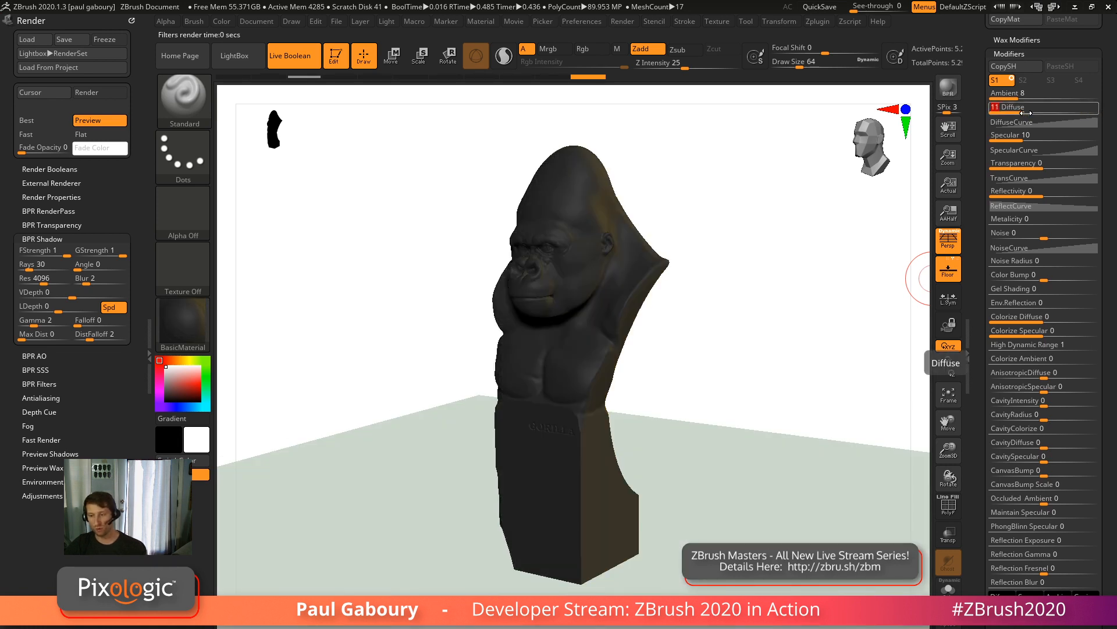
{"action": "left_click_drag", "start_coordinate": [1098, 113], "coordinate": [1110, 113]}
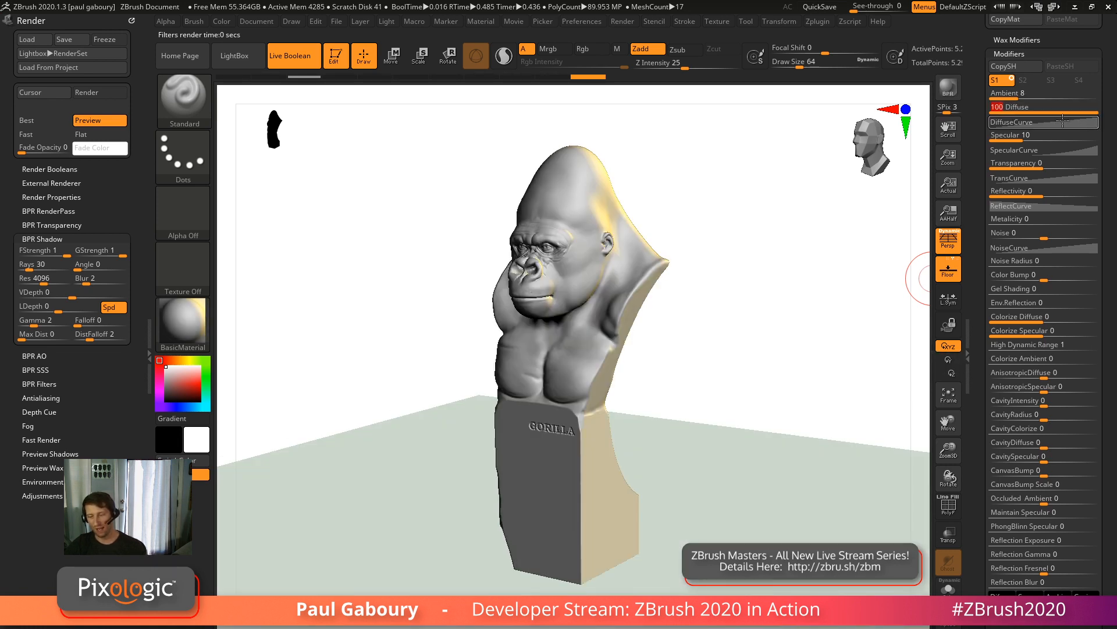
{"action": "left_click", "coordinate": [944, 86]}
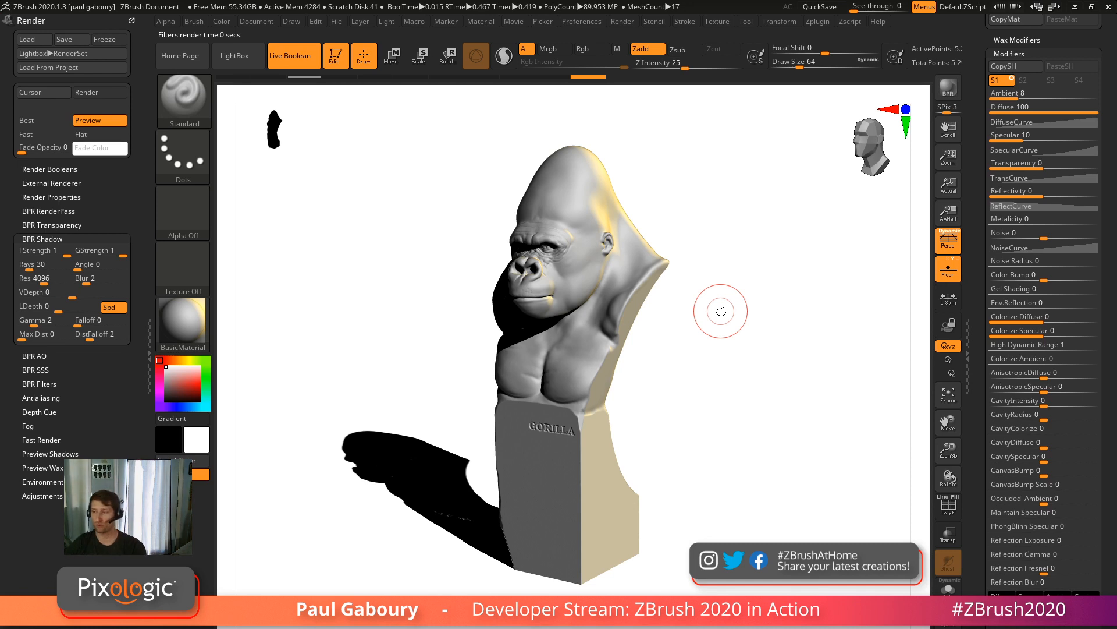
{"action": "left_click_drag", "start_coordinate": [1098, 110], "coordinate": [1070, 112]}
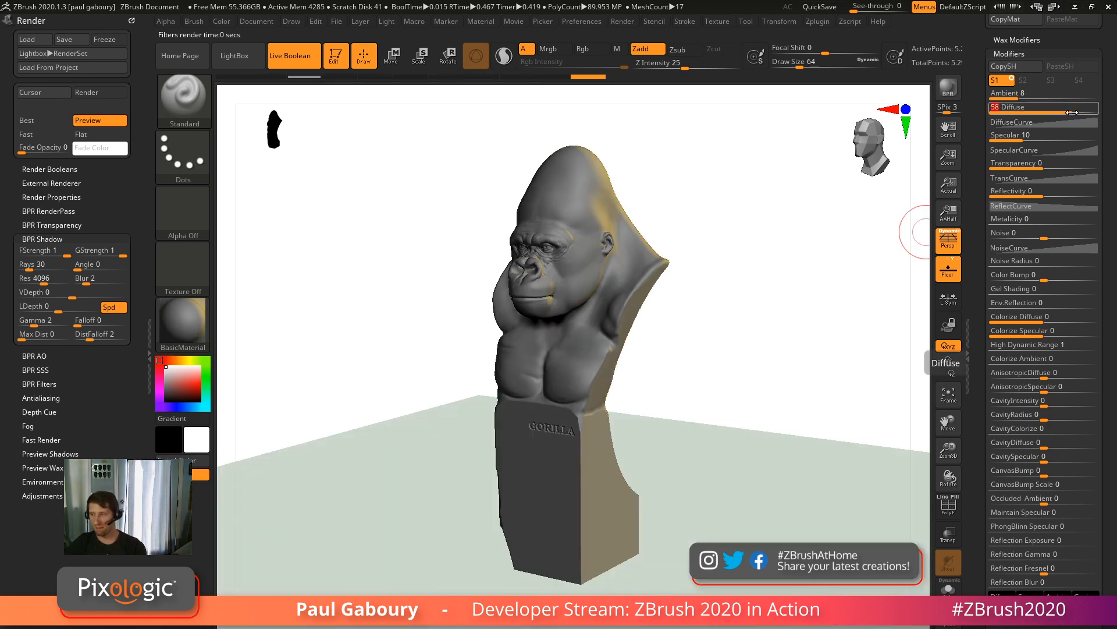
Change the bust's color to cyan and to a saturated purple, and render the purple version.
{"action": "left_click", "coordinate": [207, 402]}
{"action": "left_click", "coordinate": [206, 406]}
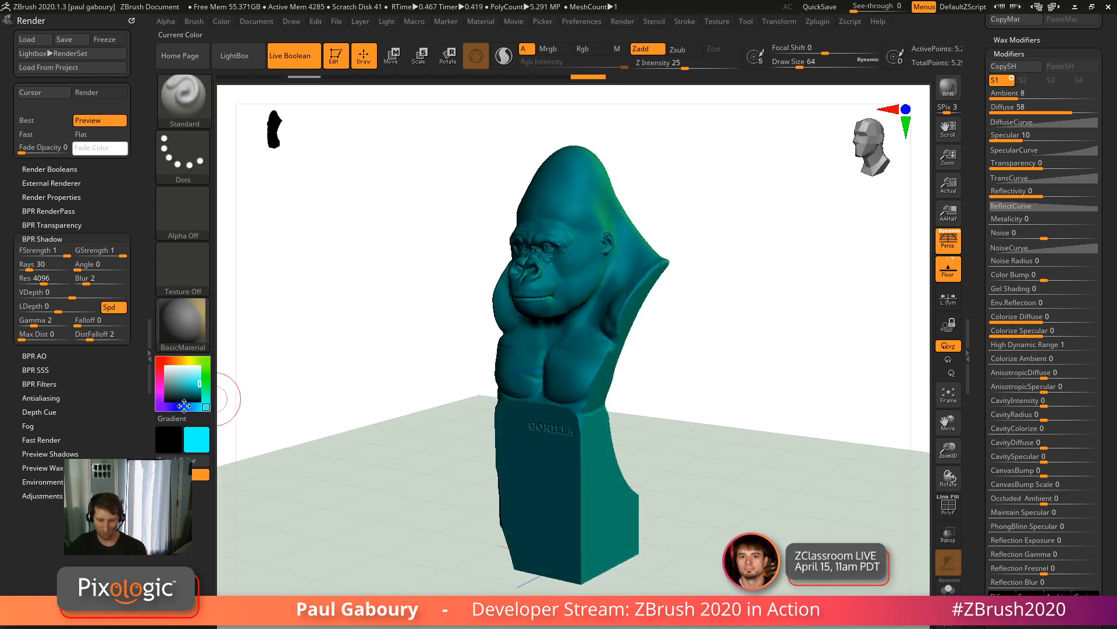
{"action": "left_click", "coordinate": [160, 407]}
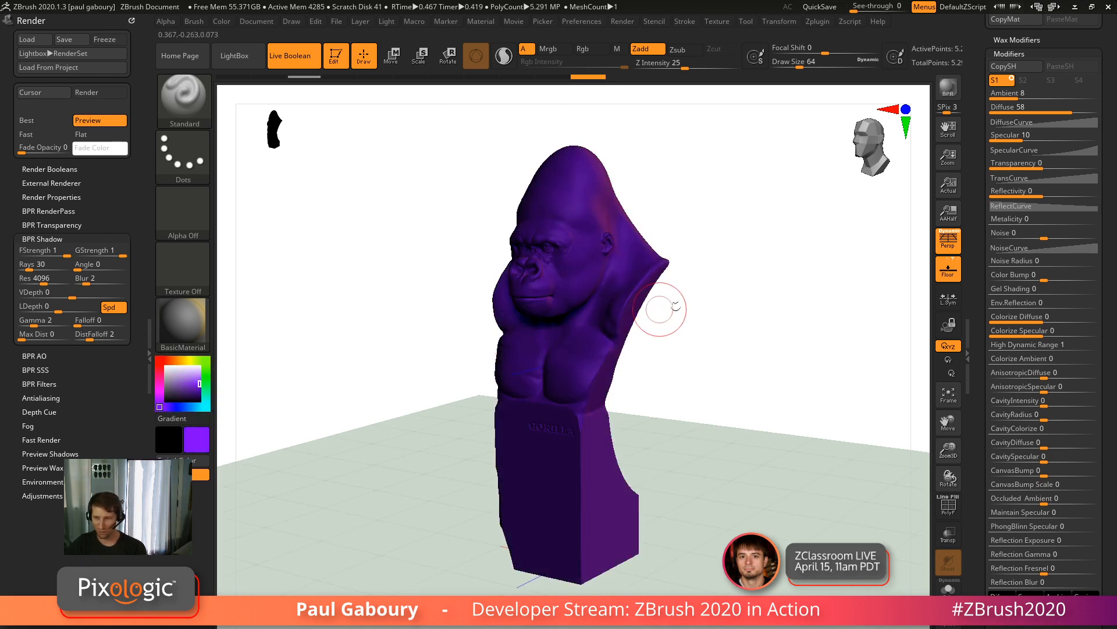
{"action": "key", "text": "shift+r"}
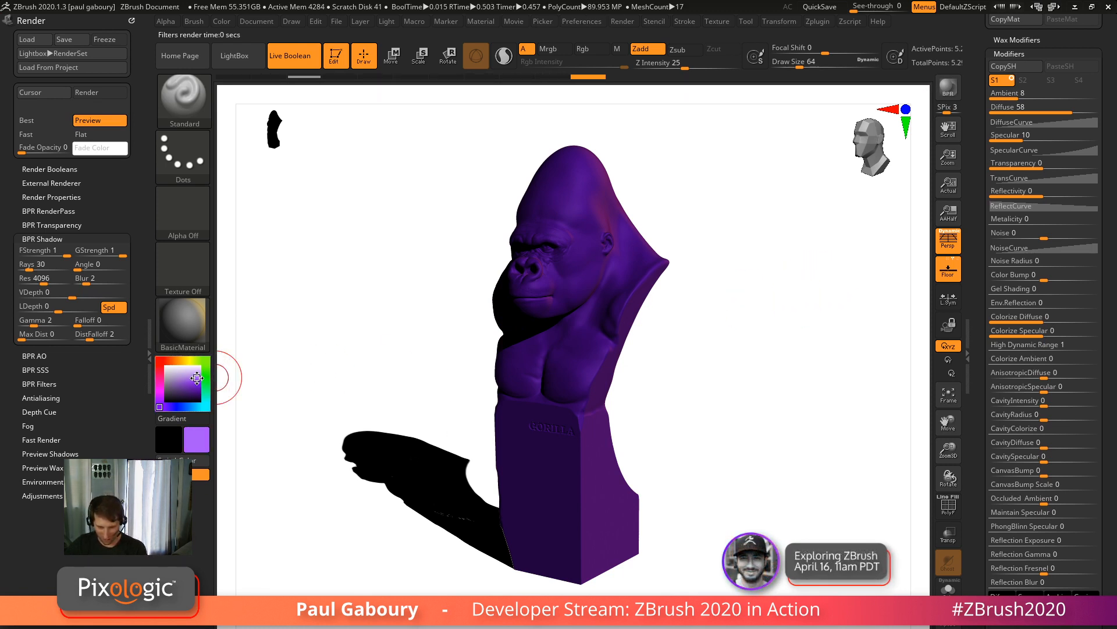
Lighten the bust's color to a pale lavender purple and render it again.
{"action": "left_click", "coordinate": [197, 377]}
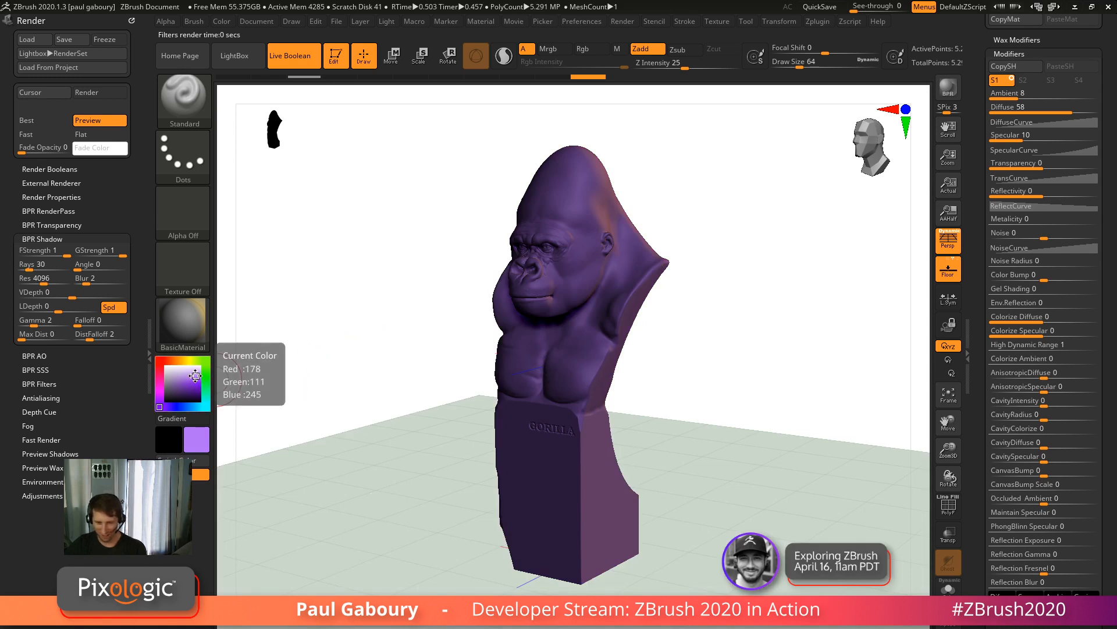
{"action": "left_click", "coordinate": [193, 373]}
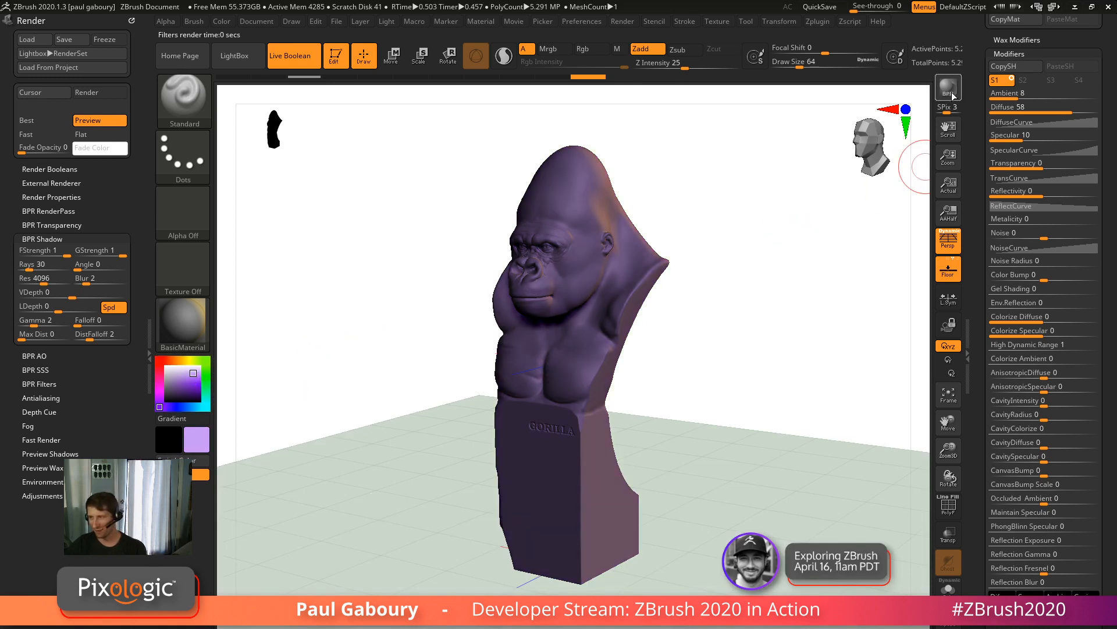
{"action": "key", "text": "shift+r"}
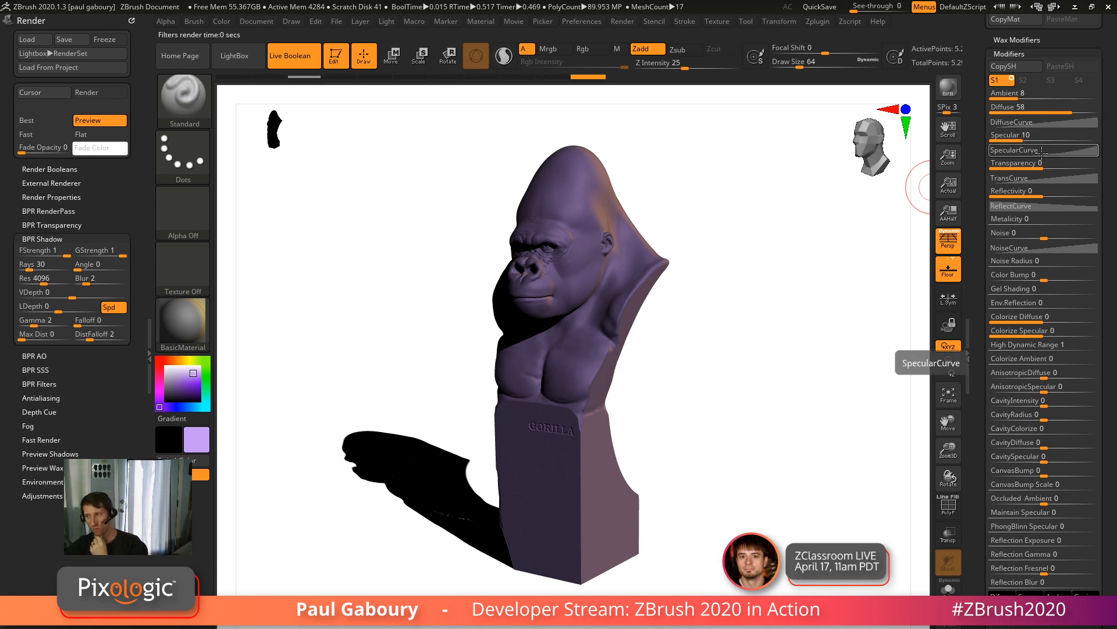
Bend the material's DiffuseCurve far down and far up with an added control point, and remove that point.
{"action": "left_click", "coordinate": [1044, 121]}
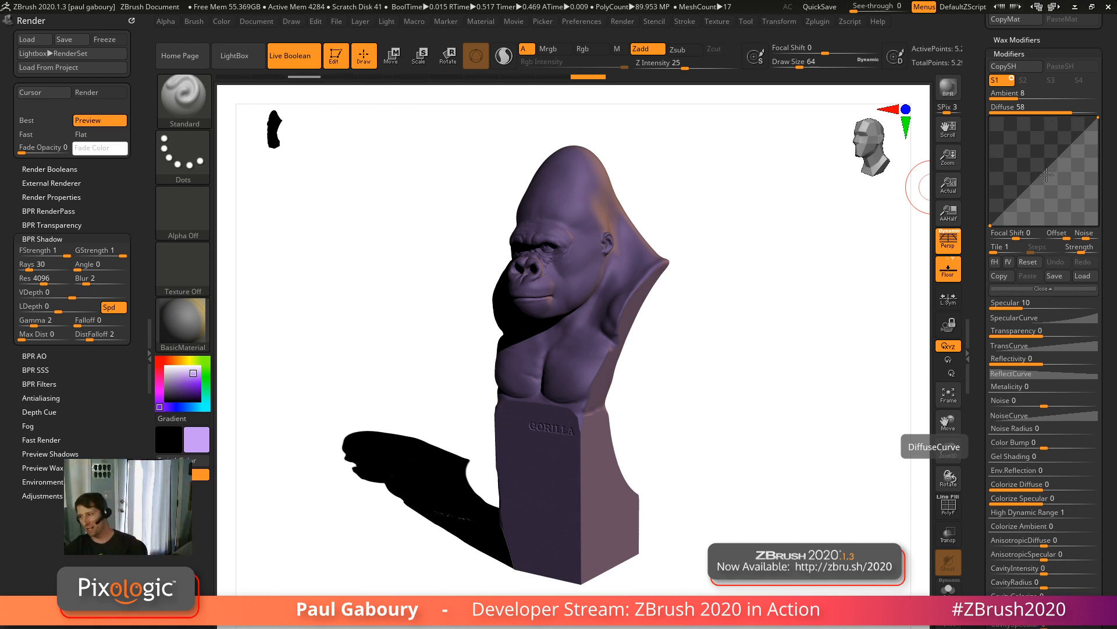
{"action": "left_click_drag", "start_coordinate": [1051, 172], "coordinate": [1075, 199]}
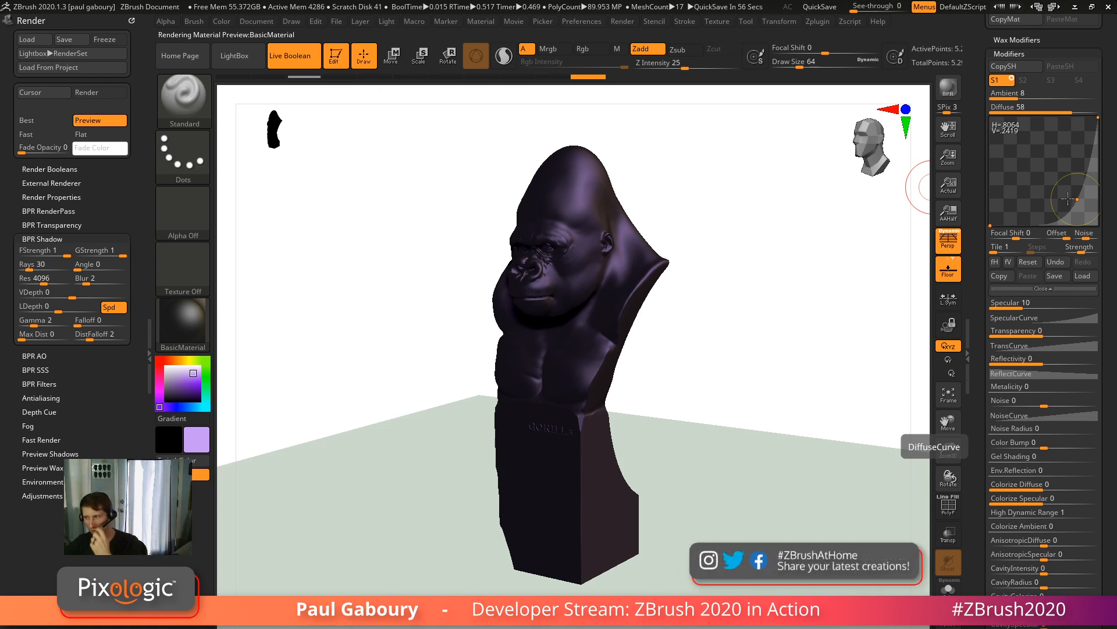
{"action": "left_click_drag", "start_coordinate": [1075, 199], "coordinate": [1007, 139]}
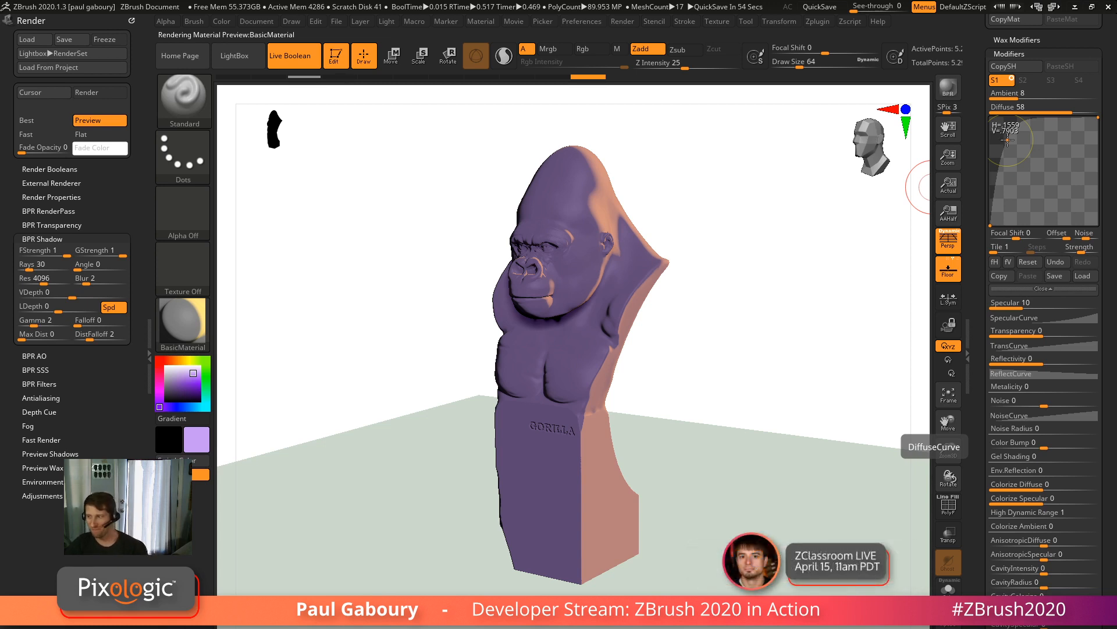
{"action": "left_click_drag", "start_coordinate": [1007, 140], "coordinate": [972, 124]}
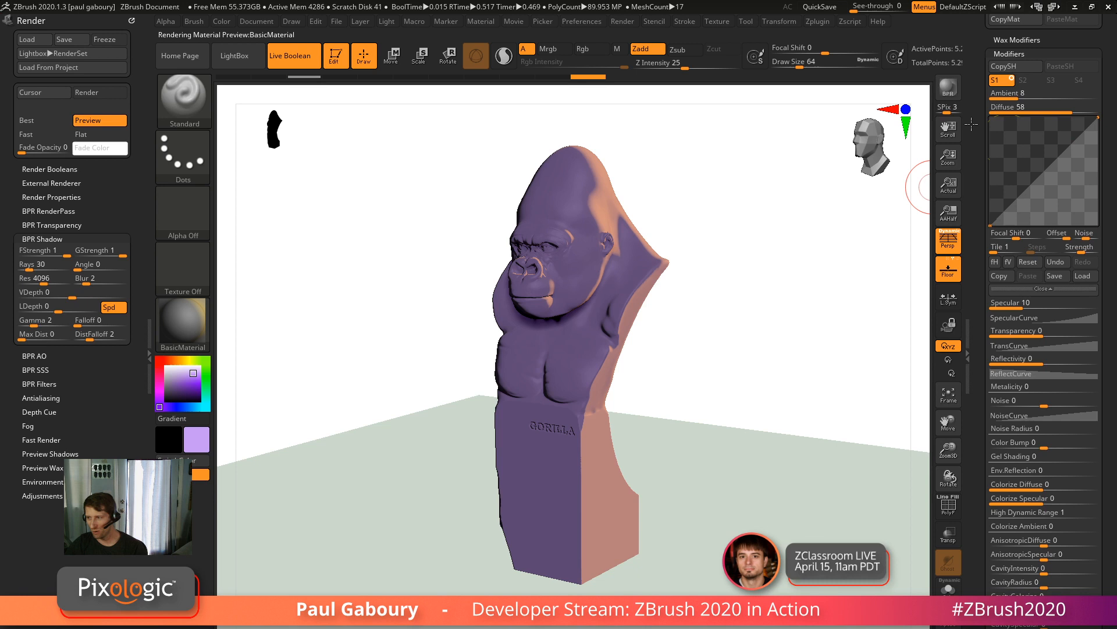
Try dark, light, sharp and smooth DiffuseCurve shapes with a new control point, and restore the straight diagonal curve.
{"action": "left_click", "coordinate": [1042, 172]}
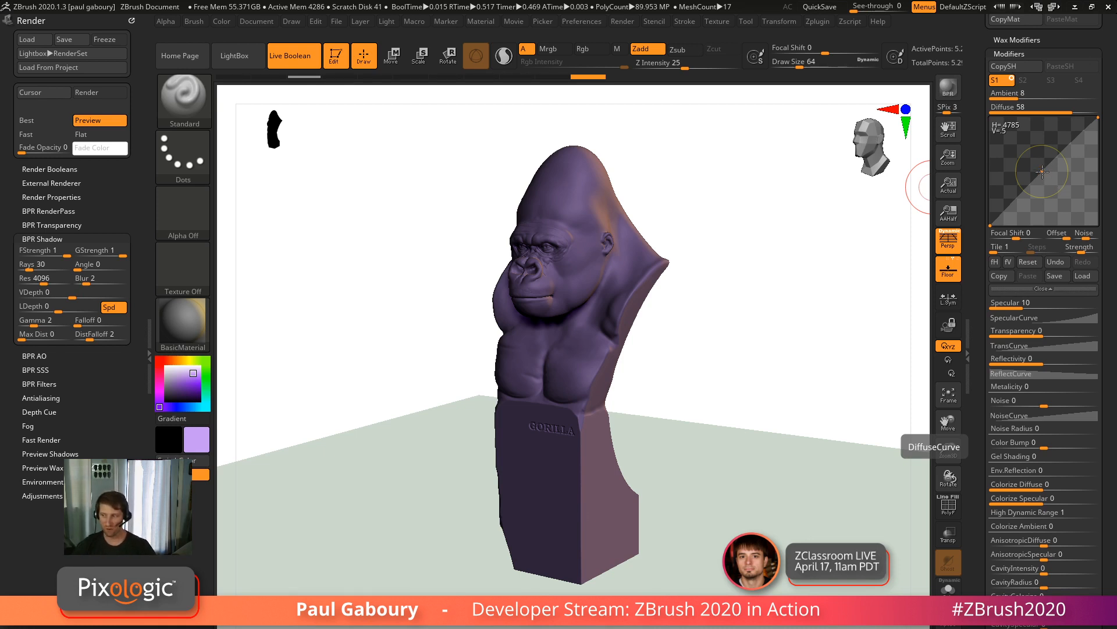
{"action": "mouse_move", "coordinate": [1043, 172]}
{"action": "left_mouse_down"}
{"action": "mouse_move", "coordinate": [1057, 188]}
{"action": "mouse_move", "coordinate": [1036, 178]}
{"action": "left_mouse_up"}
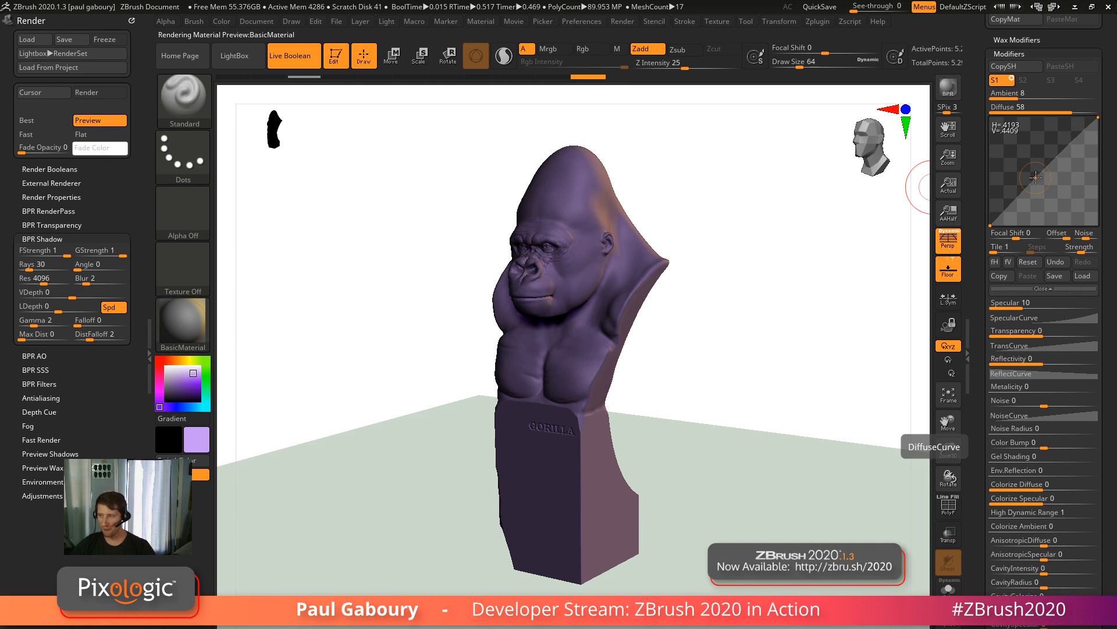
{"action": "left_click_drag", "start_coordinate": [1036, 177], "coordinate": [1068, 188]}
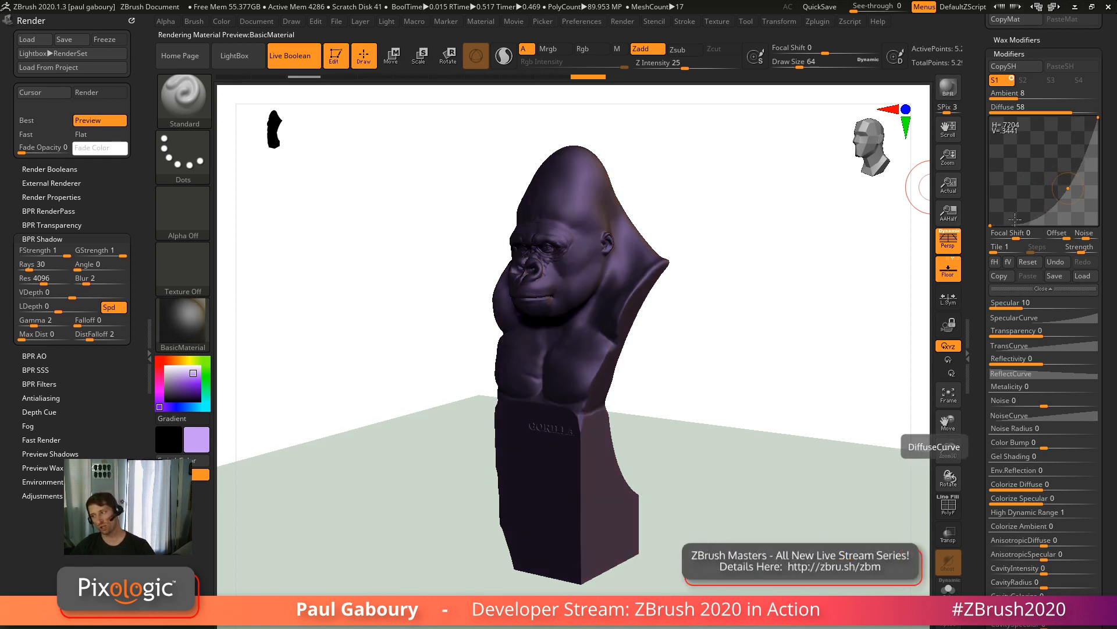
{"action": "left_click_drag", "start_coordinate": [1068, 188], "coordinate": [1021, 149]}
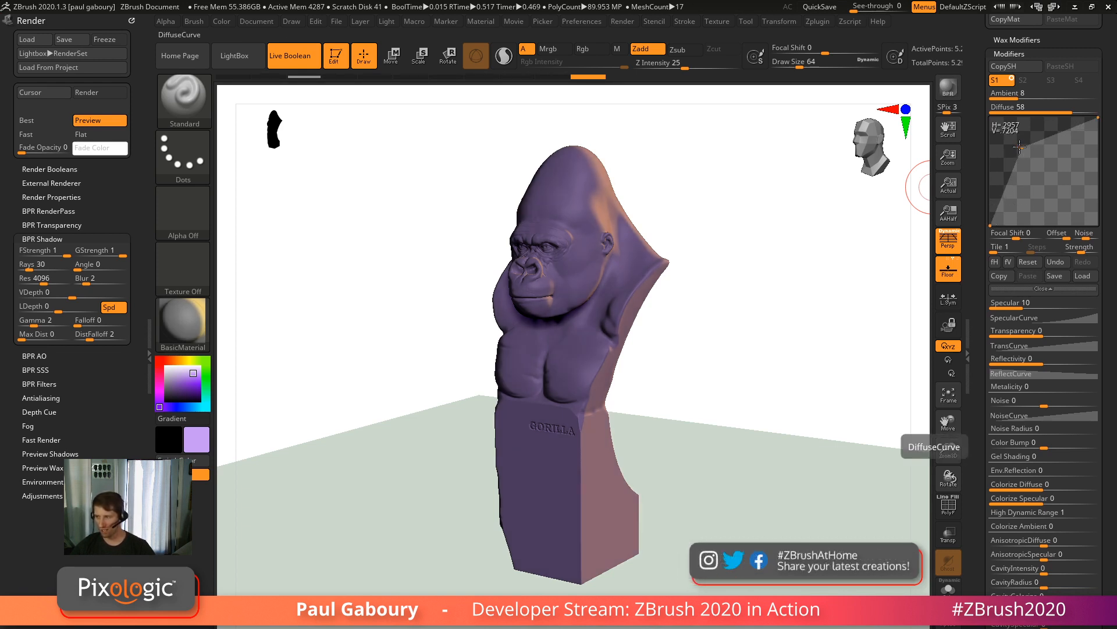
{"action": "left_click_drag", "start_coordinate": [1023, 147], "coordinate": [1022, 166]}
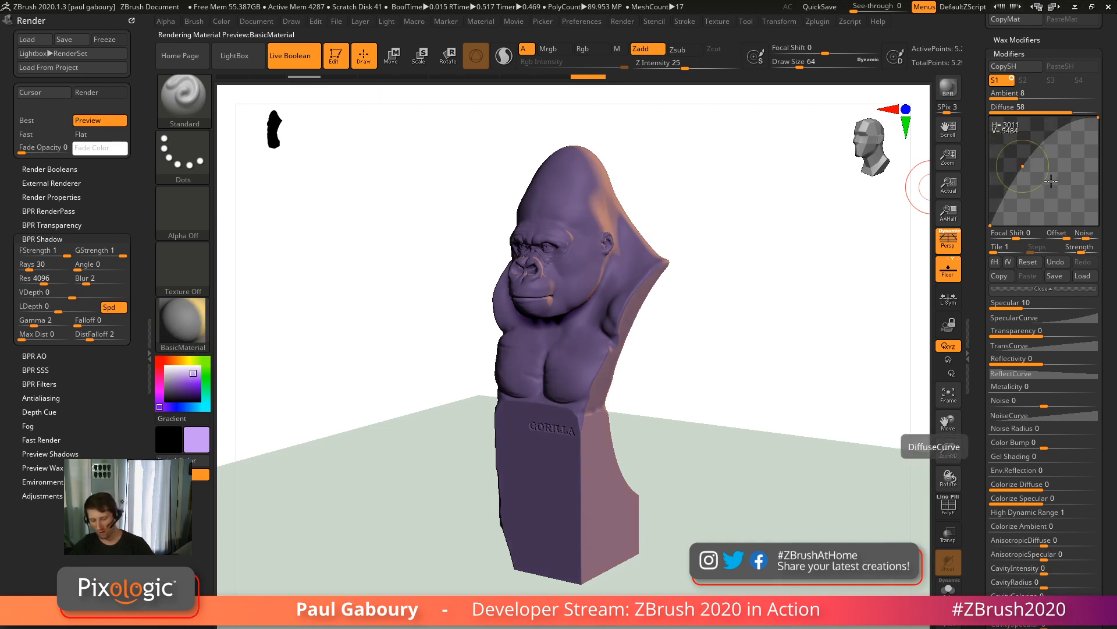
{"action": "key", "text": "shift"}
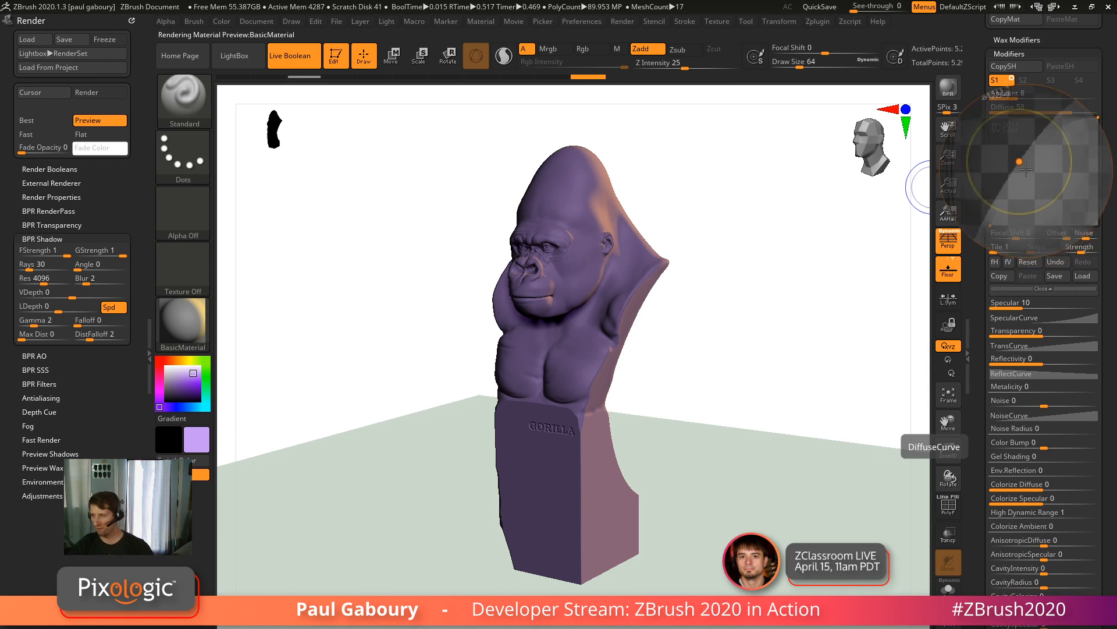
{"action": "left_click_drag", "start_coordinate": [1022, 166], "coordinate": [1007, 194]}
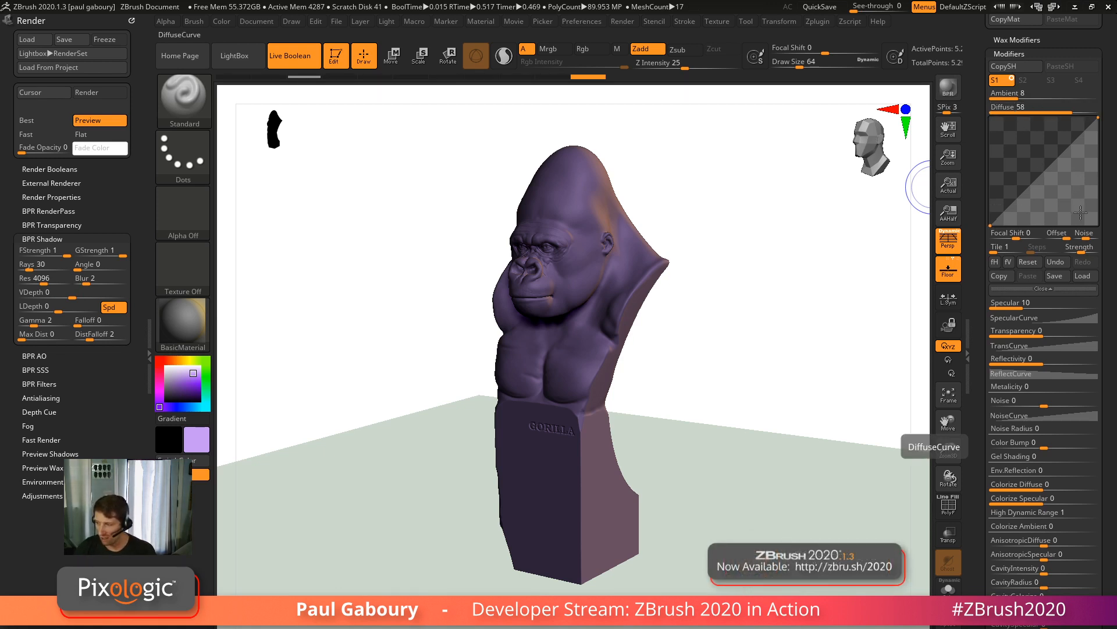
Turn the DiffuseCurve into a hard step with Steps 1 and Steps Strength 1, set Specular to 0, and render the bust.
{"action": "left_click", "coordinate": [1082, 252]}
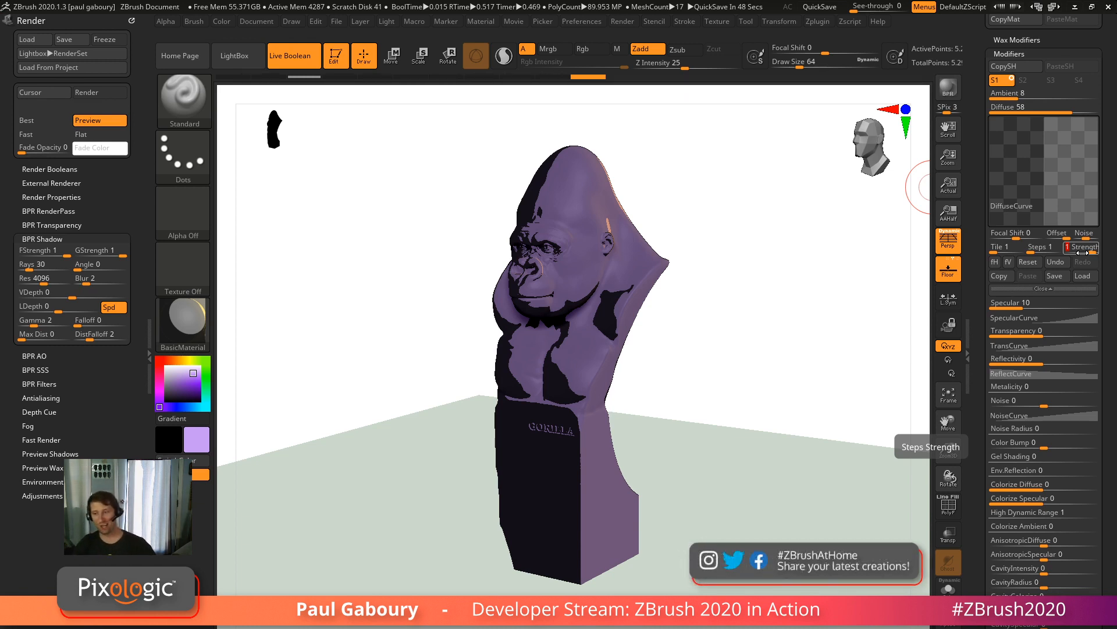
{"action": "left_click_drag", "start_coordinate": [1028, 303], "coordinate": [990, 305]}
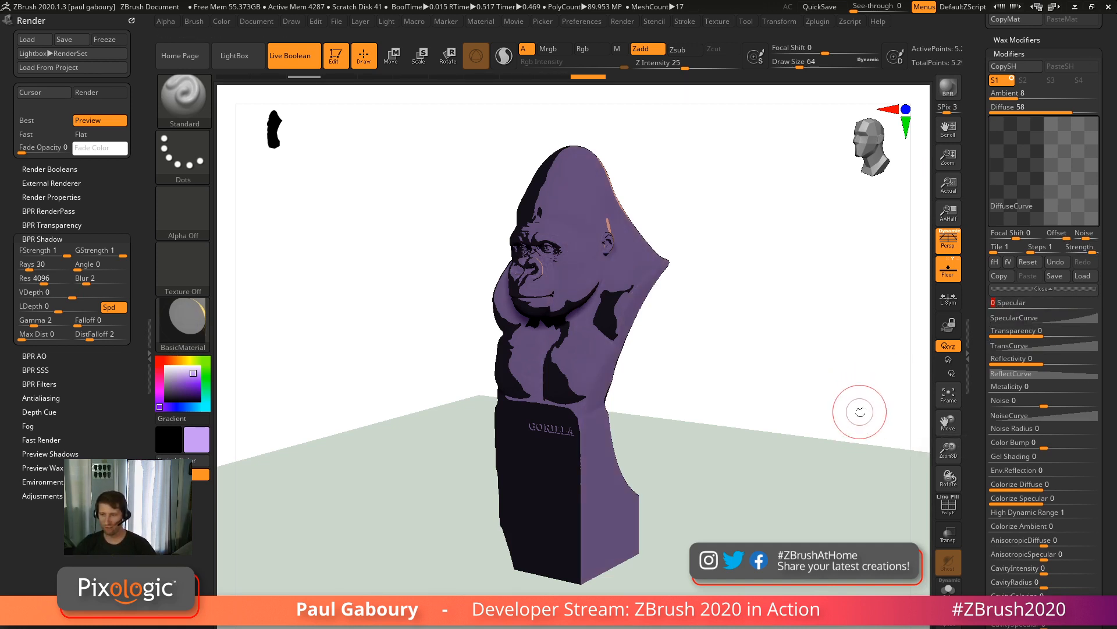
{"action": "key", "text": "shift"}
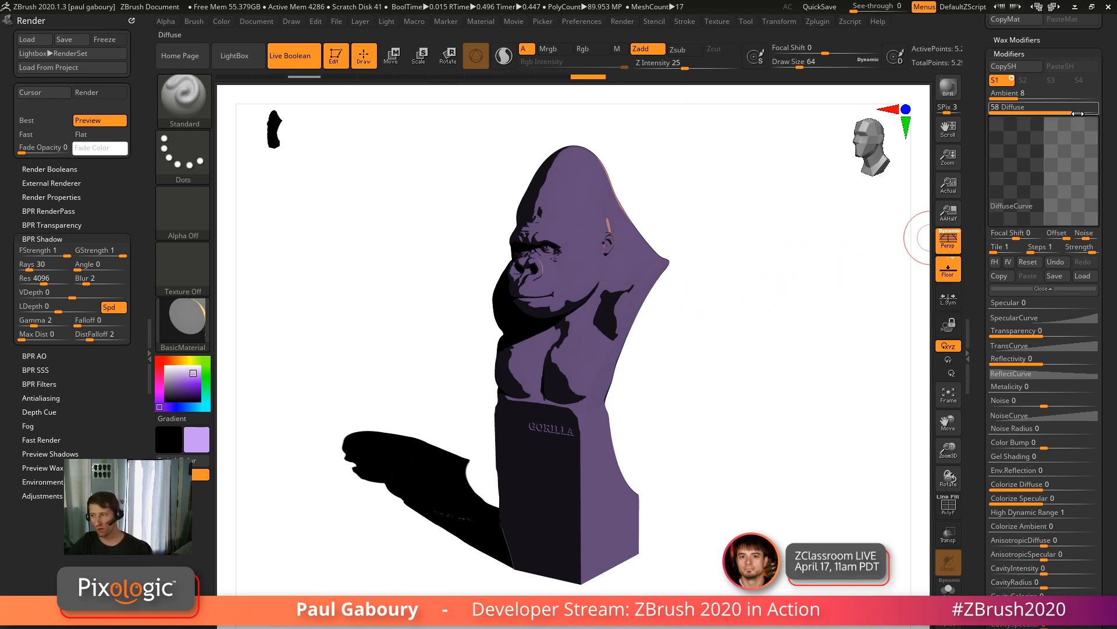
Set the material's Diffuse to 90 and its Ambient to 0.
{"action": "left_click_drag", "start_coordinate": [1071, 110], "coordinate": [1107, 110]}
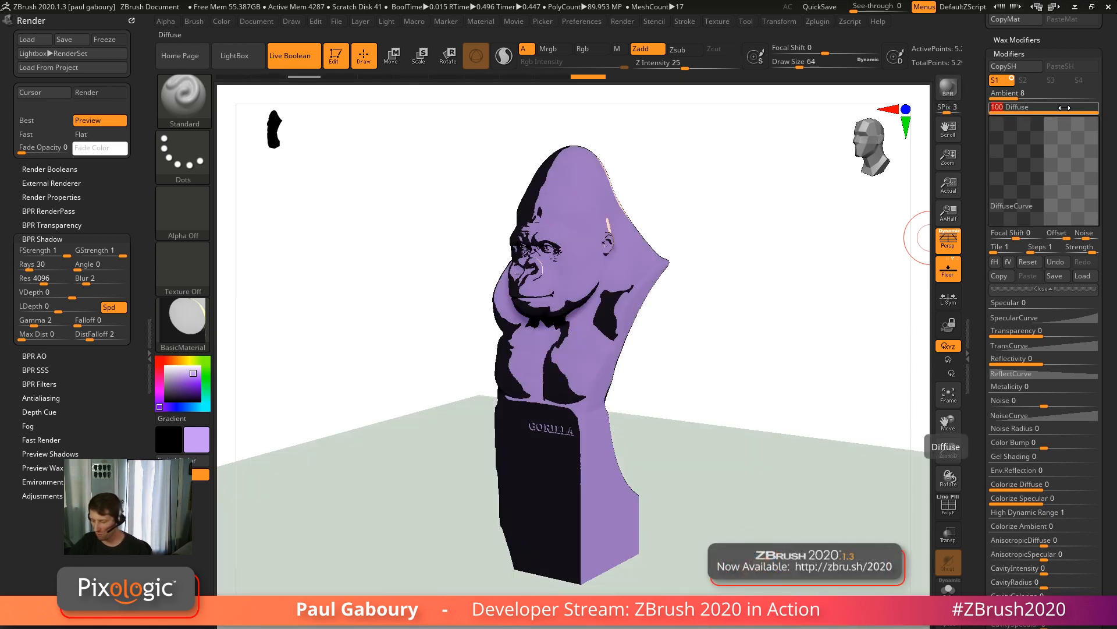
{"action": "type", "text": "90"}
{"action": "key", "text": "Return"}
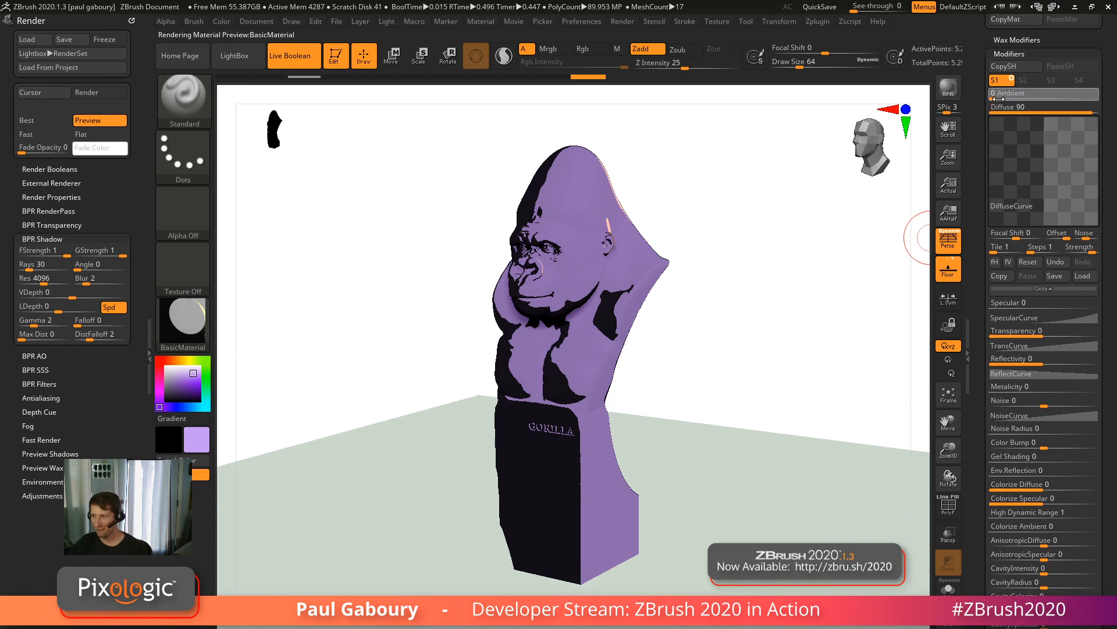
{"action": "type", "text": "0"}
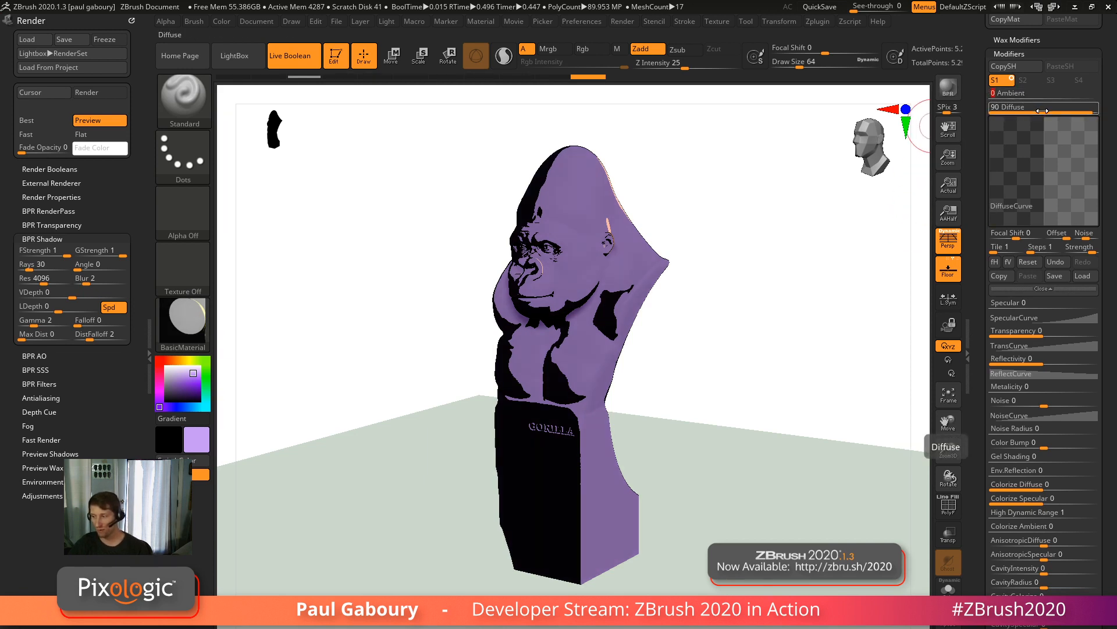
Render the bust with the hard-step shading, set the DiffuseCurve Steps to 3, and render it again.
{"action": "left_click", "coordinate": [948, 92]}
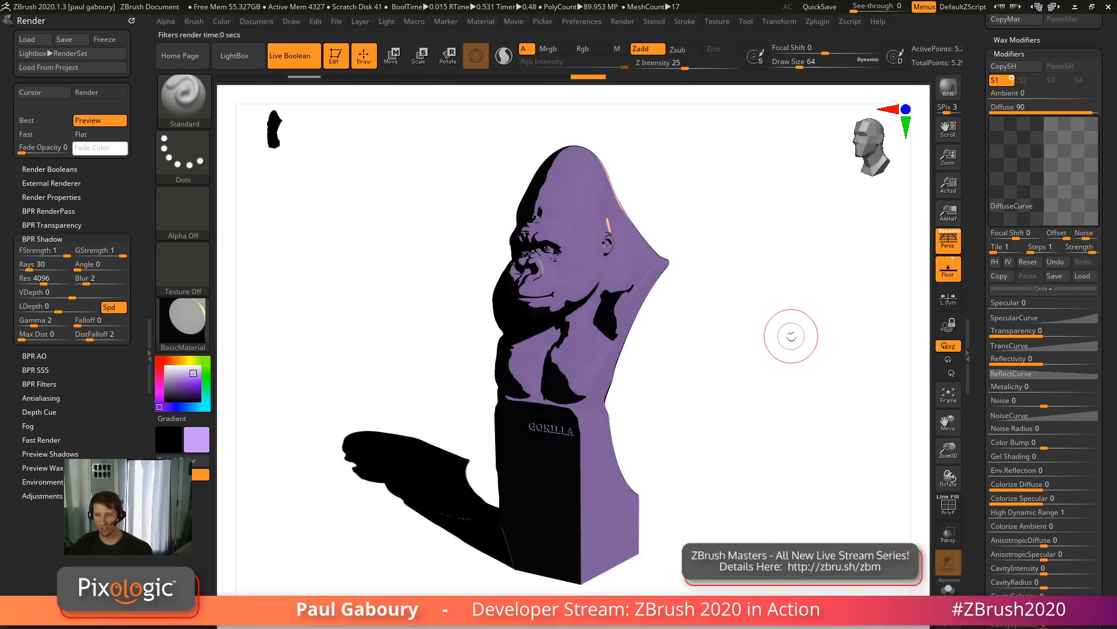
{"action": "left_click_drag", "start_coordinate": [788, 349], "coordinate": [739, 282]}
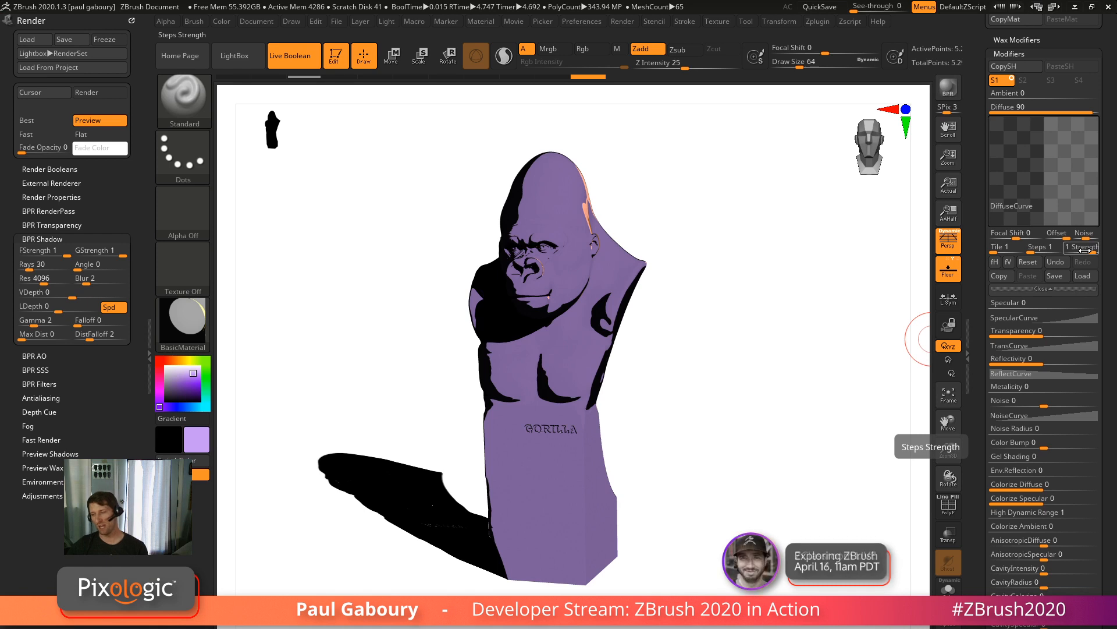
{"action": "left_click", "coordinate": [1033, 250]}
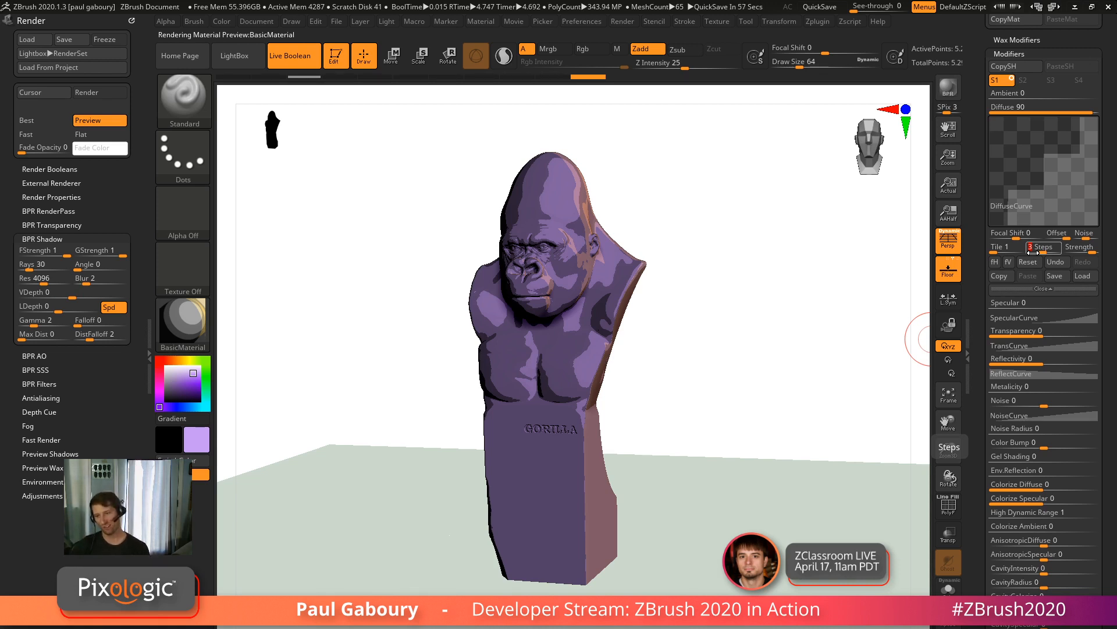
{"action": "left_click_drag", "start_coordinate": [891, 344], "coordinate": [826, 334]}
{"action": "left_click", "coordinate": [948, 89]}
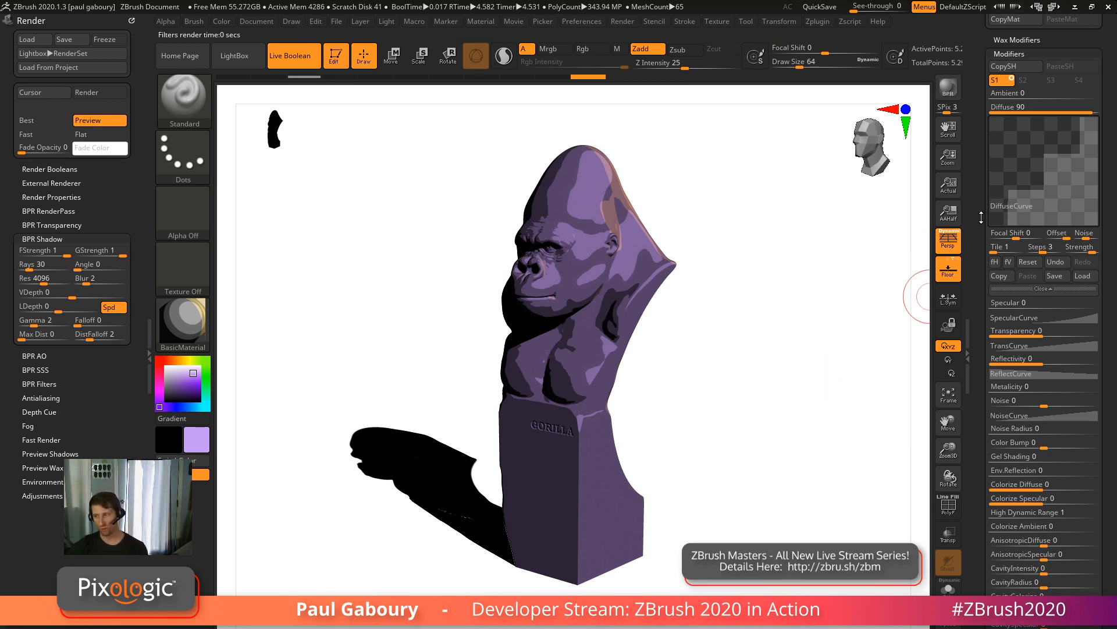
Switch off the orange second light and render the bust lit only by the white light.
{"action": "left_click_drag", "start_coordinate": [981, 216], "coordinate": [981, 557]}
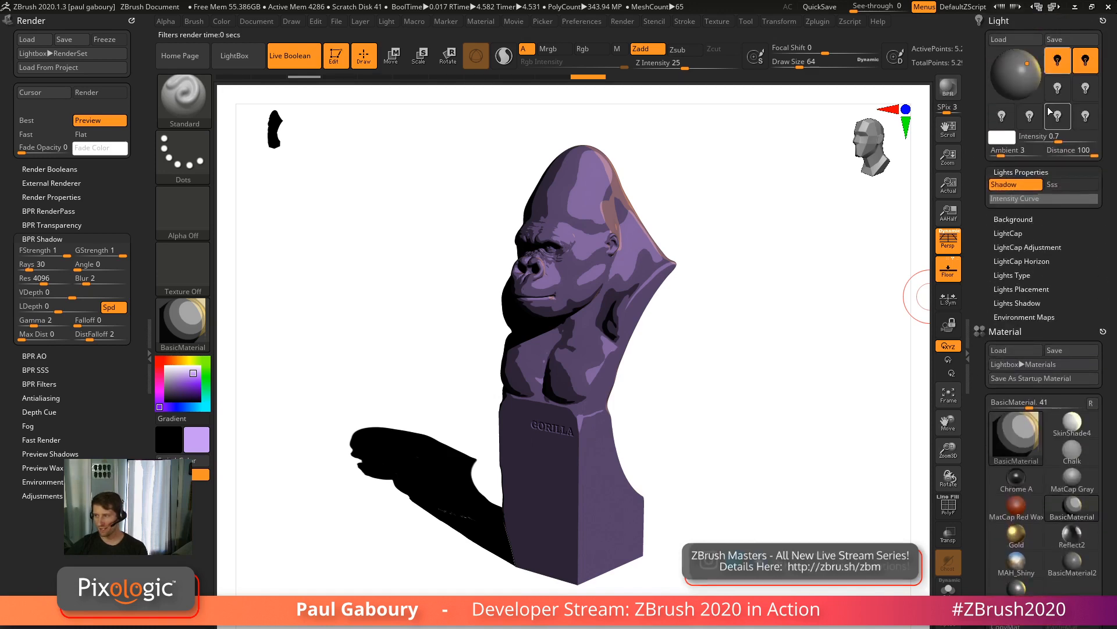
{"action": "left_click", "coordinate": [1085, 60]}
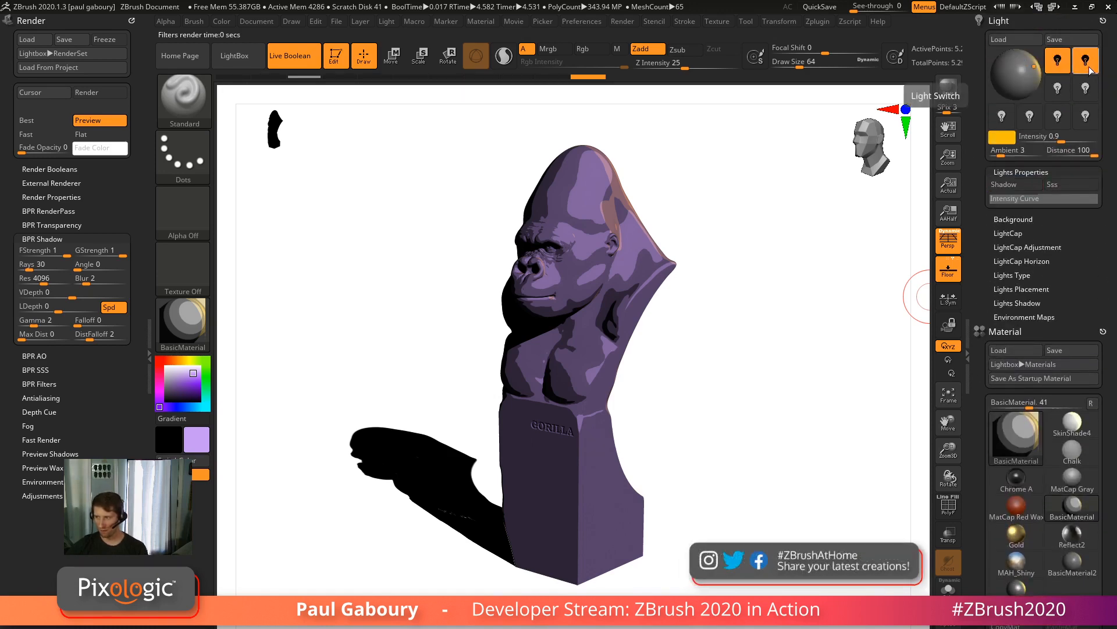
{"action": "left_click", "coordinate": [1088, 65]}
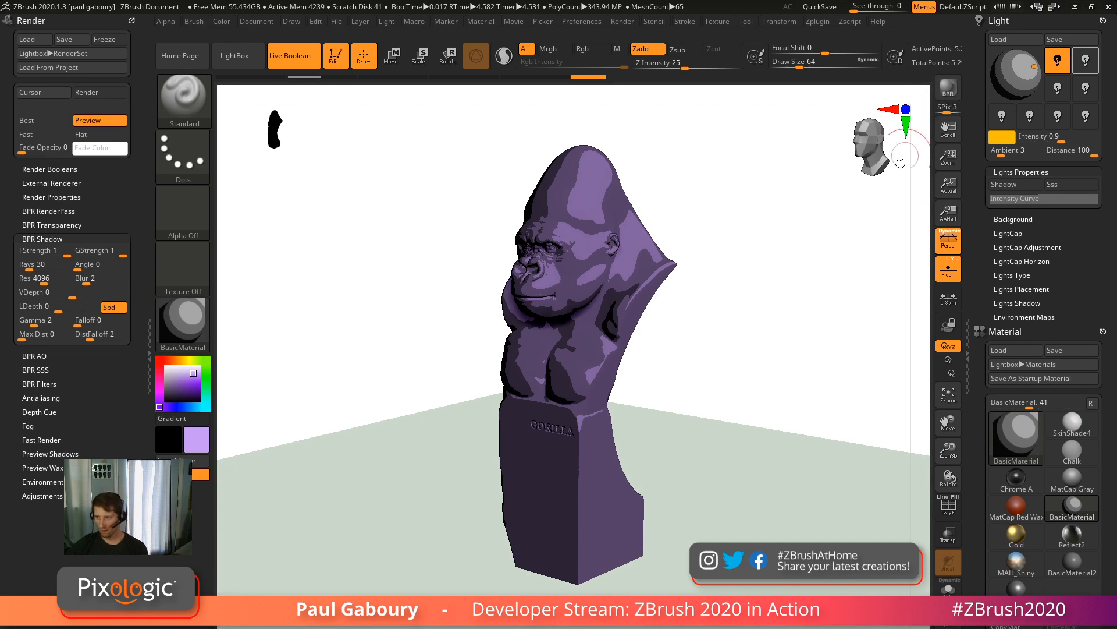
{"action": "key", "text": "shift"}
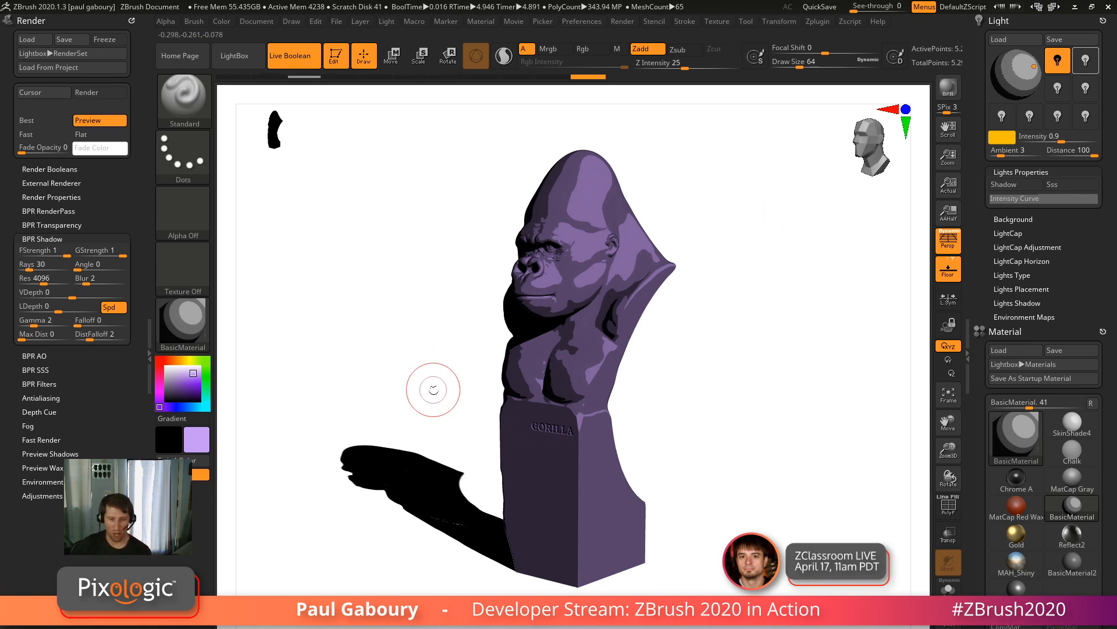
Set the BPR Shadow Rays to 1 and render the bust.
{"action": "left_click_drag", "start_coordinate": [41, 264], "coordinate": [10, 266]}
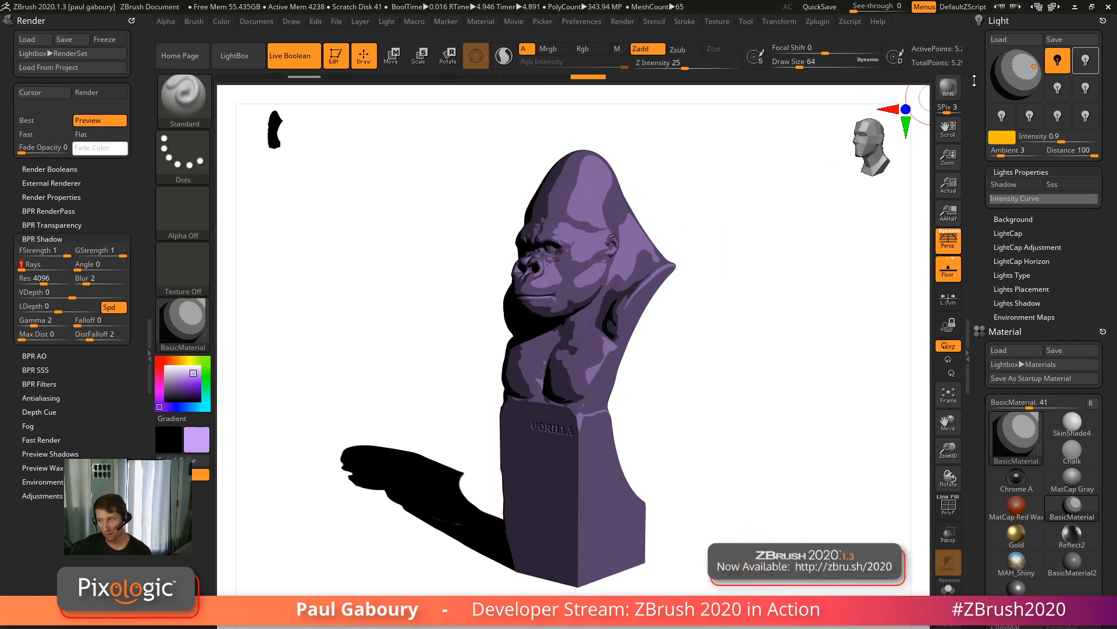
{"action": "key", "text": "shift+r"}
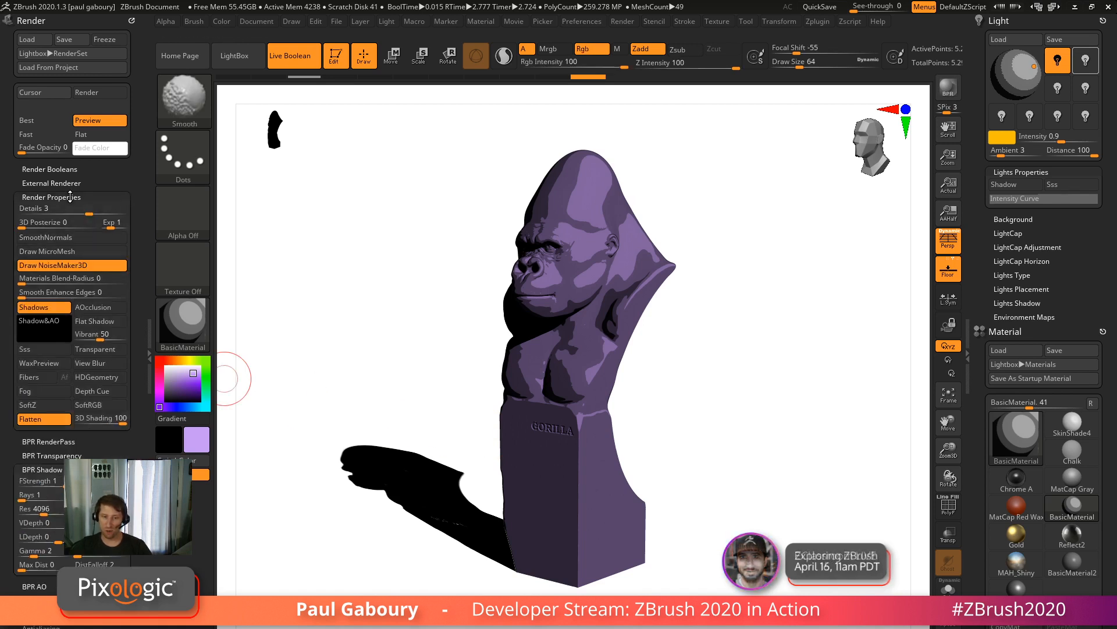
Try rendering the bust with Flat Shadow enabled in the render properties, and turn Flat Shadow off.
{"action": "left_click", "coordinate": [51, 197]}
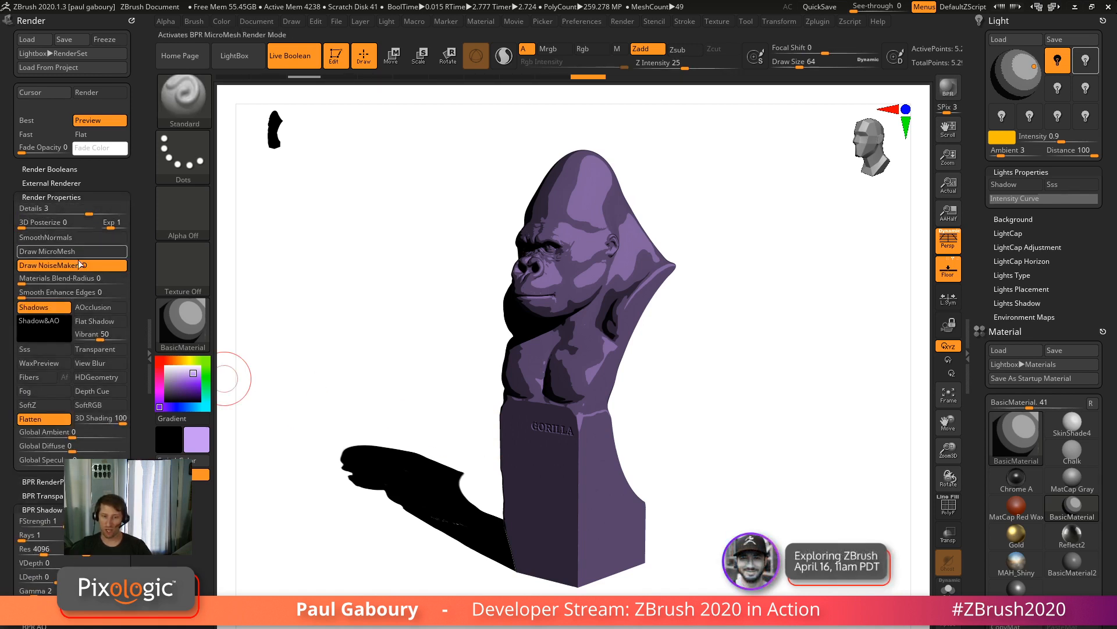
{"action": "left_click", "coordinate": [96, 321]}
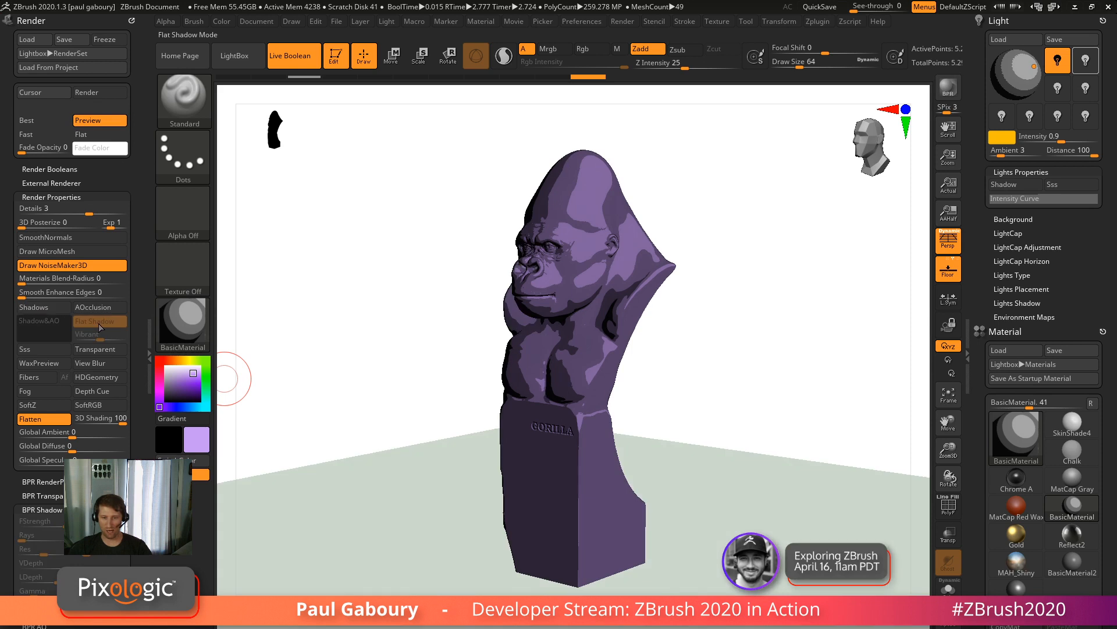
{"action": "left_click", "coordinate": [56, 309]}
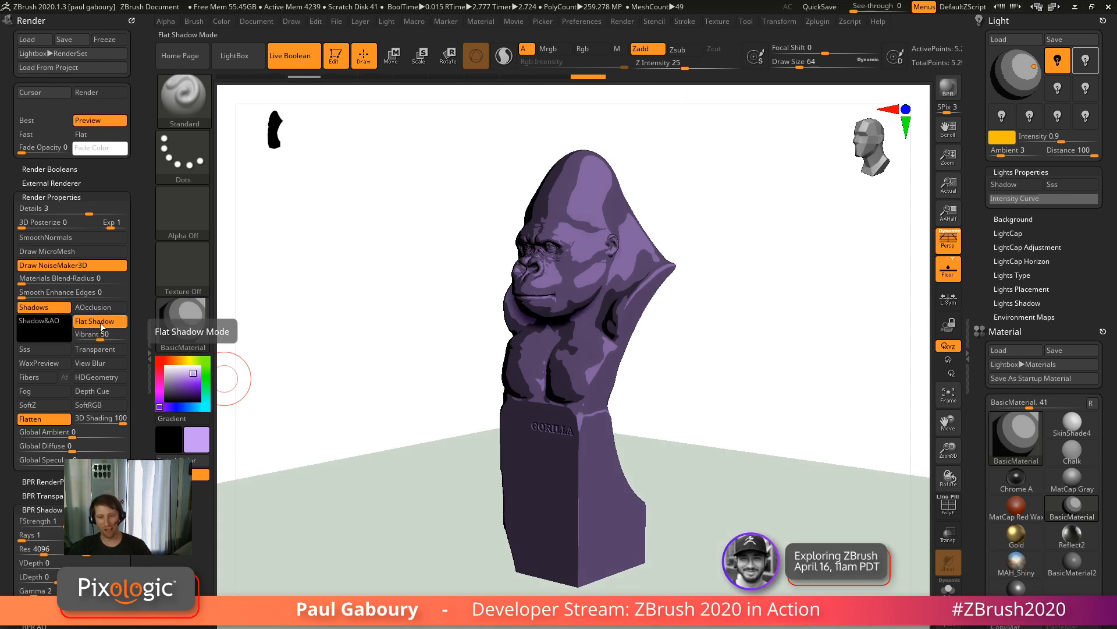
{"action": "left_click_drag", "start_coordinate": [437, 399], "coordinate": [449, 404]}
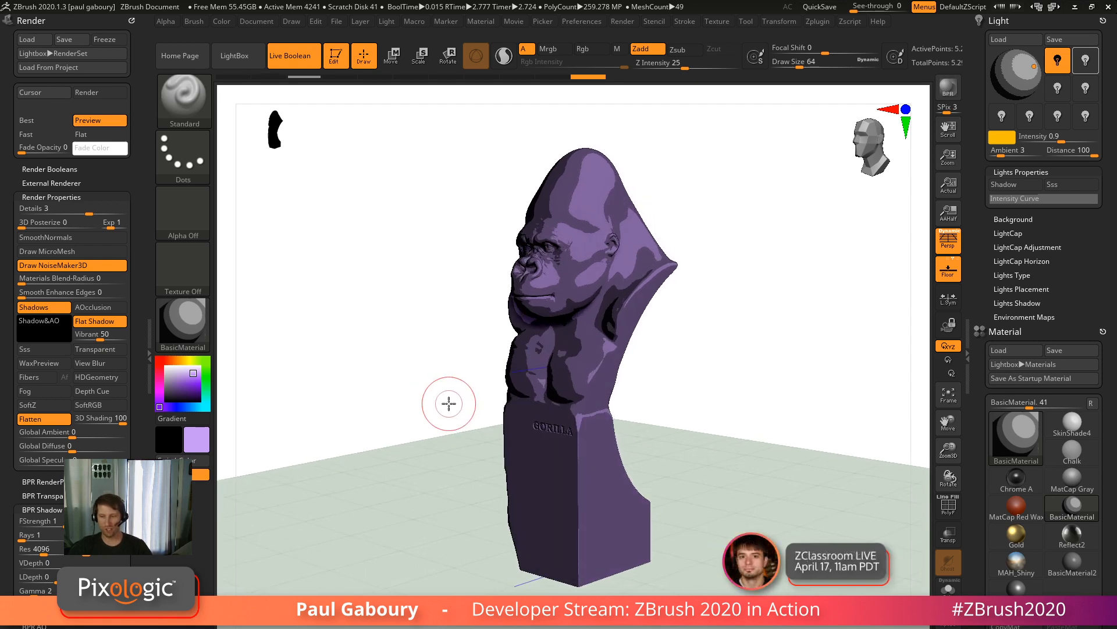
{"action": "left_click", "coordinate": [947, 88]}
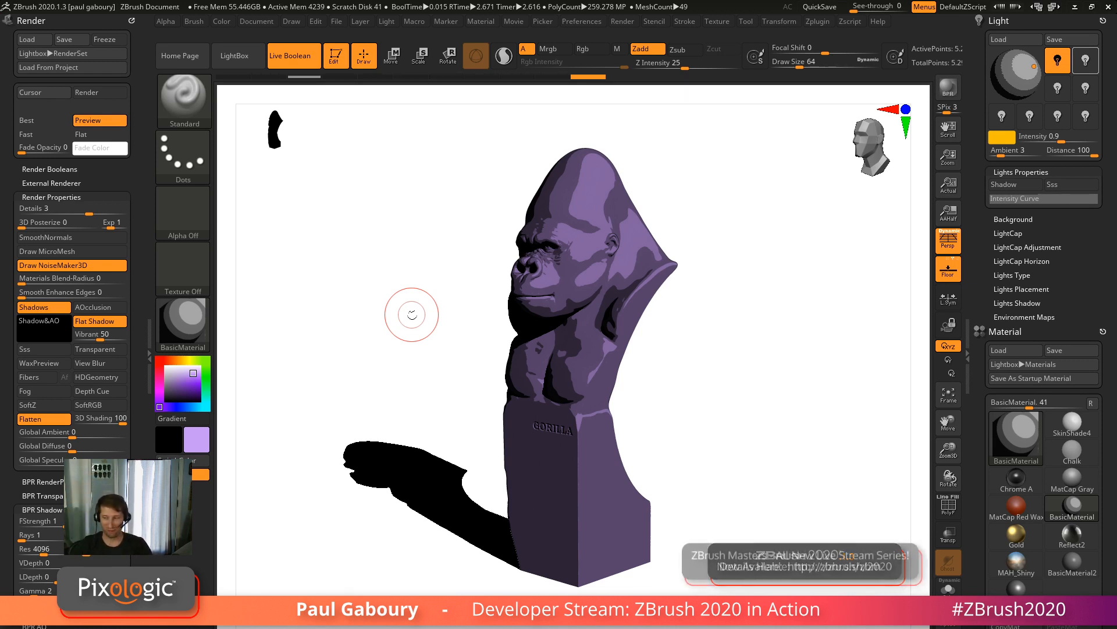
{"action": "left_click", "coordinate": [100, 325]}
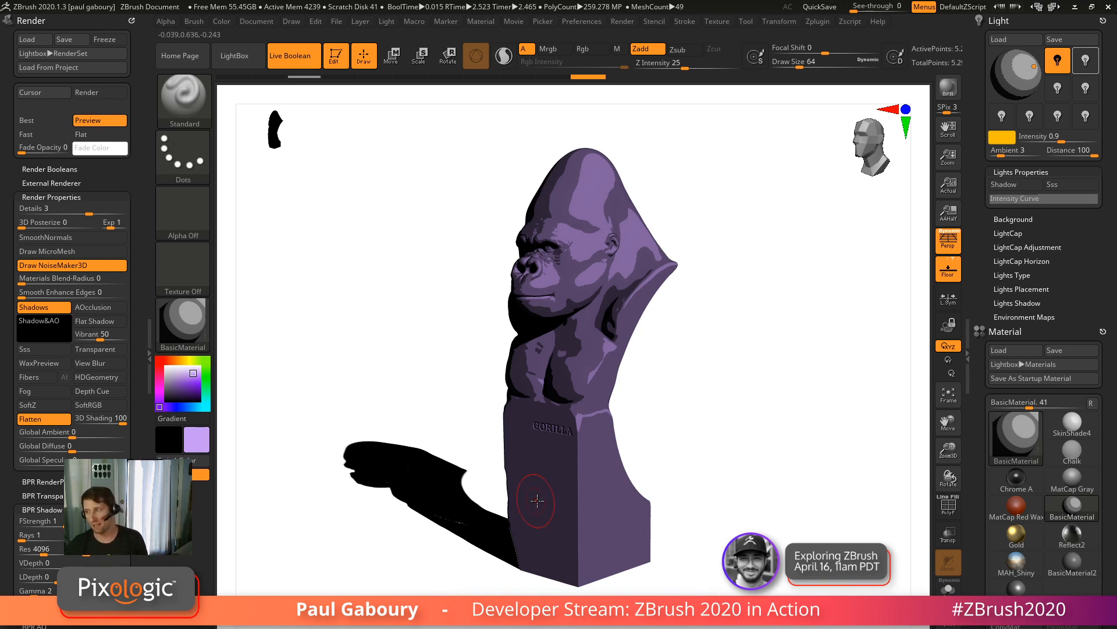
Move the white light toward the side of the bust and bring it back toward the front.
{"action": "left_click", "coordinate": [1057, 63]}
{"action": "left_click", "coordinate": [1032, 61]}
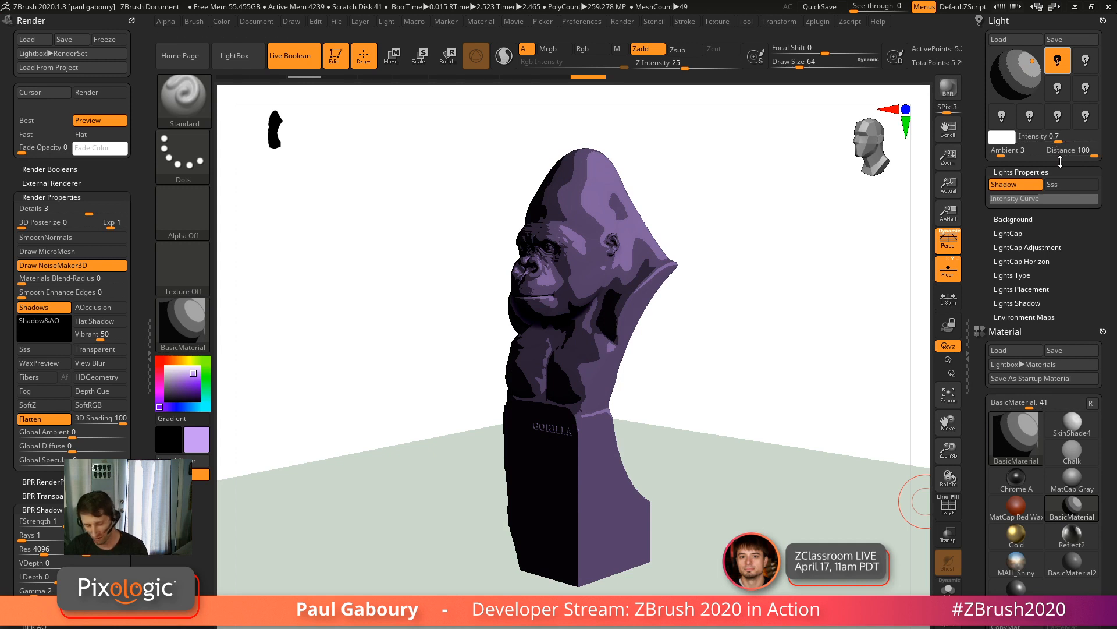
{"action": "left_click_drag", "start_coordinate": [1033, 63], "coordinate": [1025, 68]}
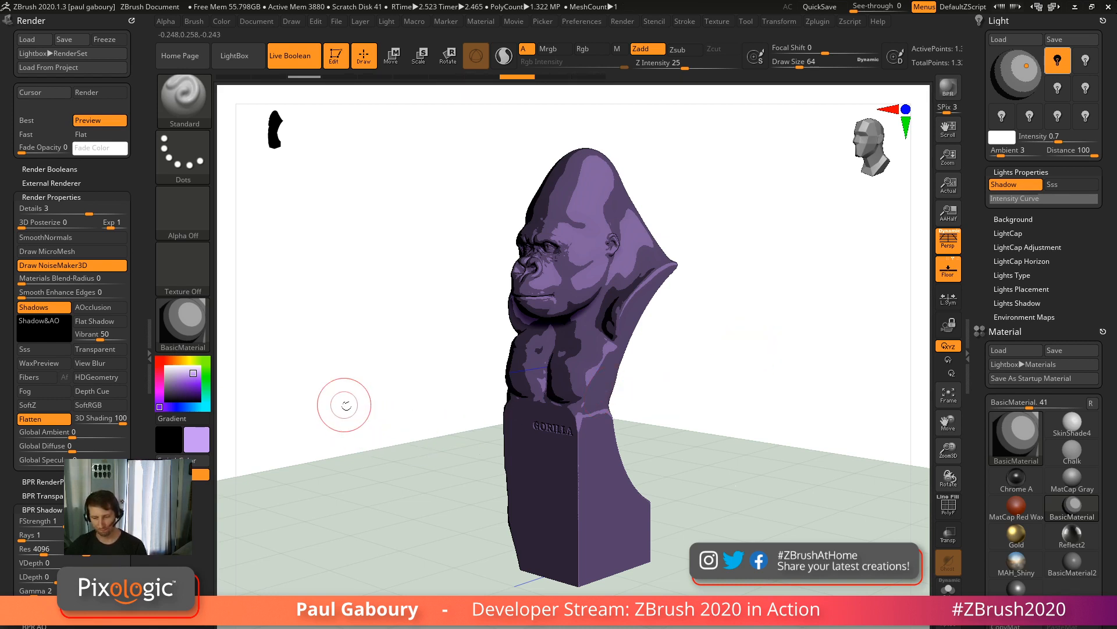
Smooth the DiffuseCurve by setting its Steps Strength to 0, and set the material's Ambient to 10.
{"action": "scroll", "coordinate": [1108, 573], "scroll_direction": "down", "scroll_amount": 10}
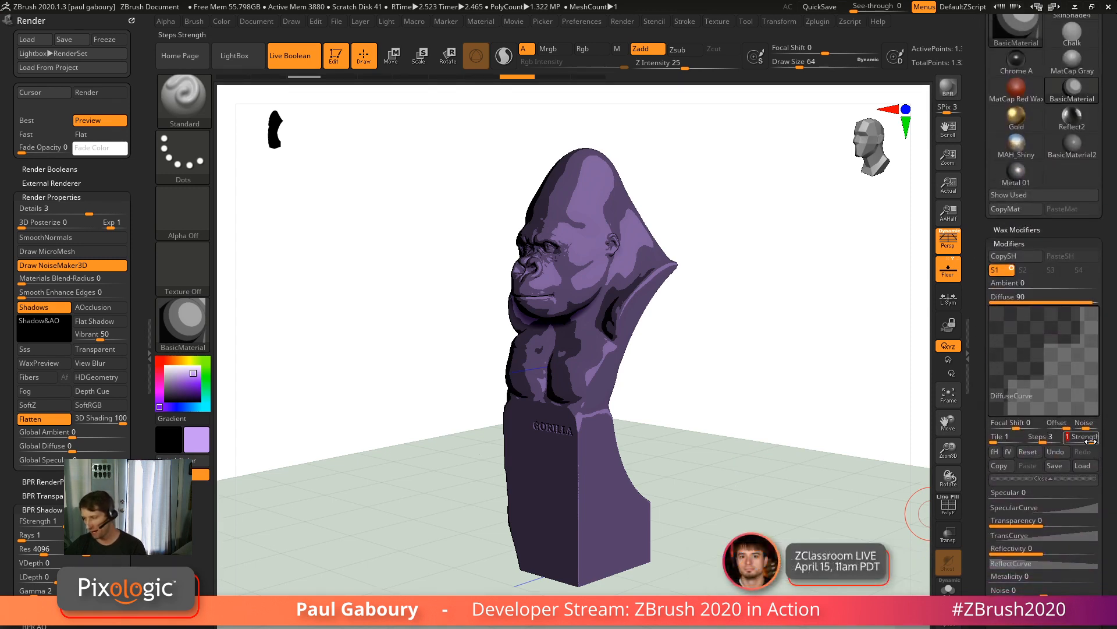
{"action": "left_click_drag", "start_coordinate": [1088, 441], "coordinate": [1066, 441]}
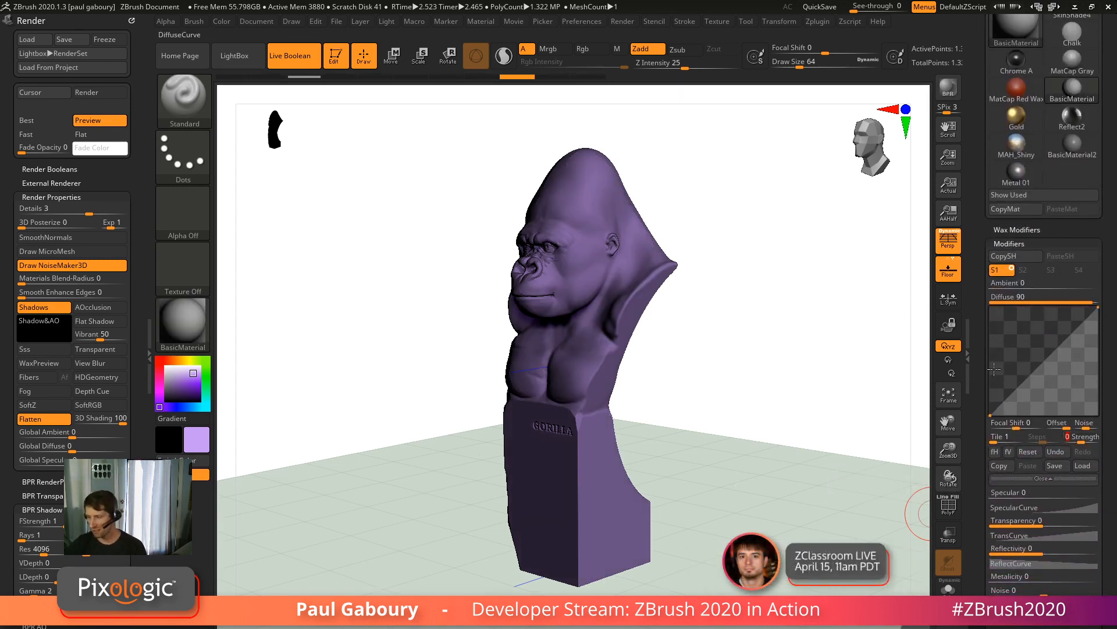
{"action": "left_click", "coordinate": [1004, 284]}
{"action": "type", "text": "2"}
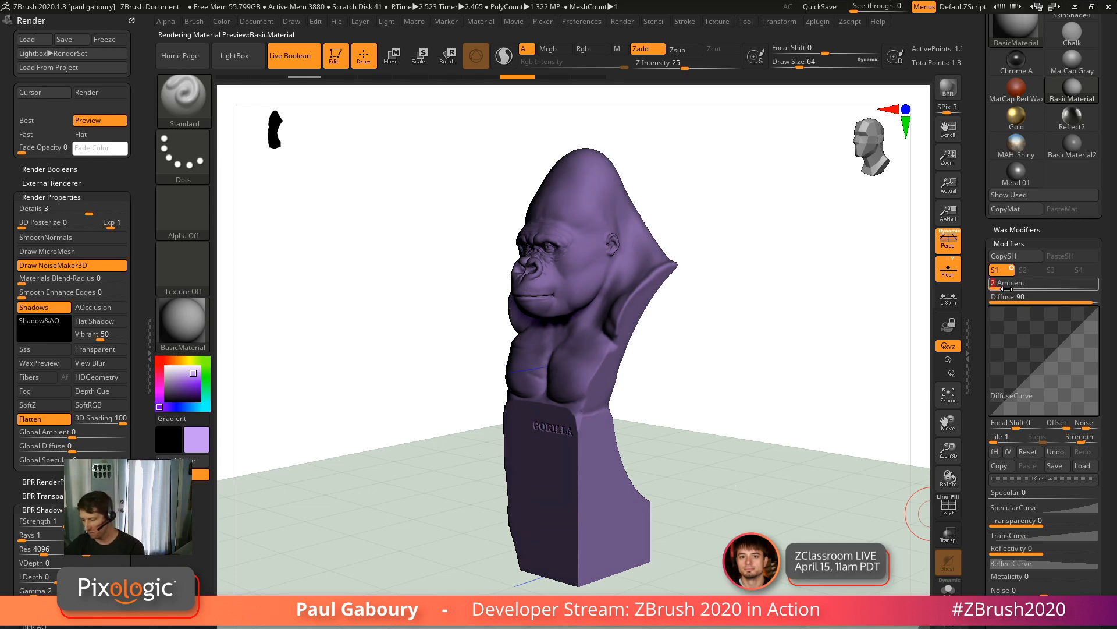
{"action": "type", "text": "10"}
{"action": "key", "text": "Return"}
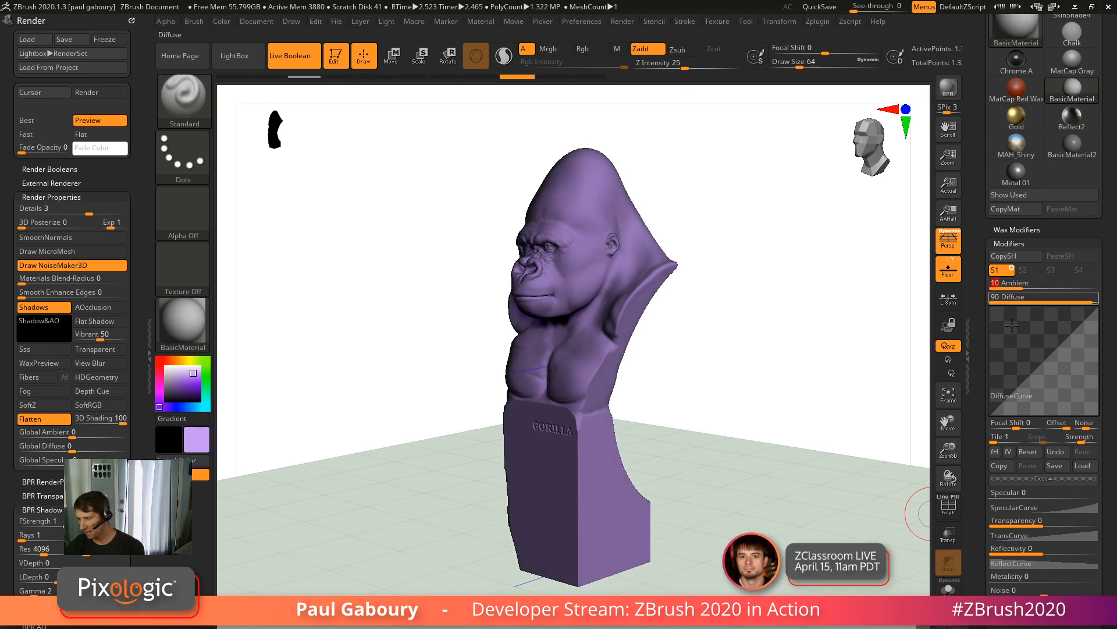
Set the material's Specular to 20 and raise it further for a stronger highlight.
{"action": "left_click", "coordinate": [1022, 496]}
{"action": "type", "text": "20"}
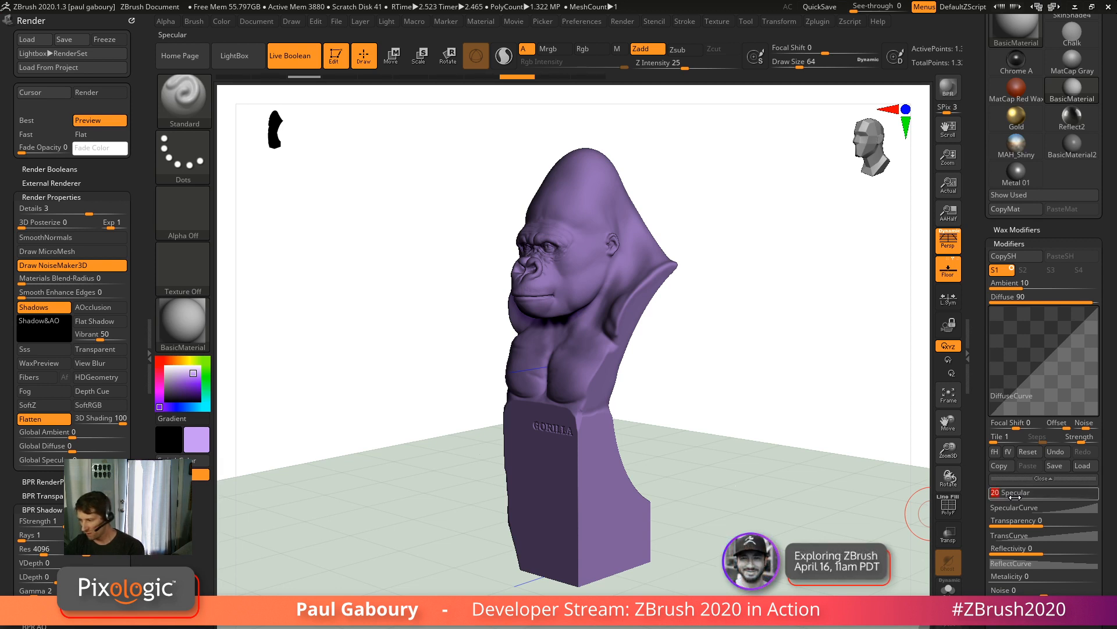
{"action": "left_click_drag", "start_coordinate": [1015, 497], "coordinate": [1043, 494]}
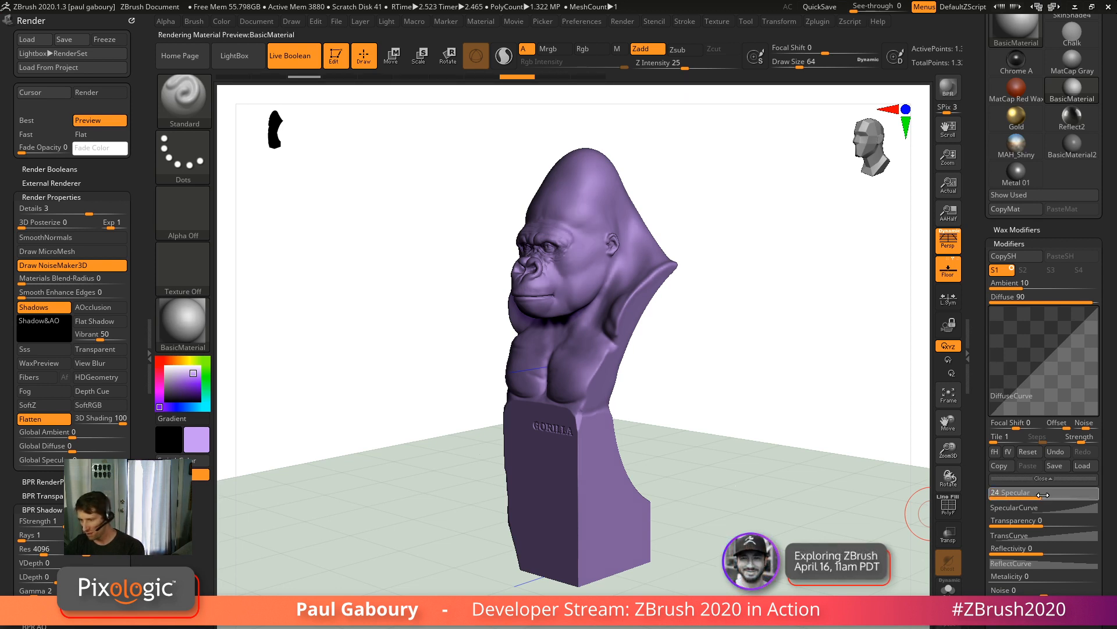
Switch the orange second light back on for the bust.
{"action": "left_click", "coordinate": [386, 21]}
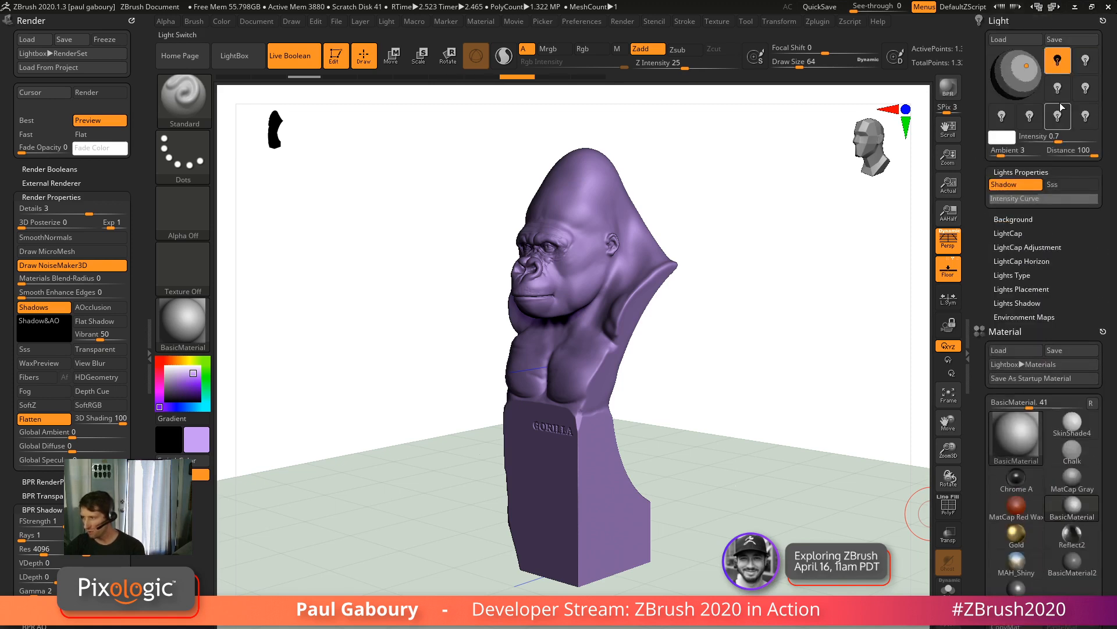
{"action": "left_click", "coordinate": [1086, 60]}
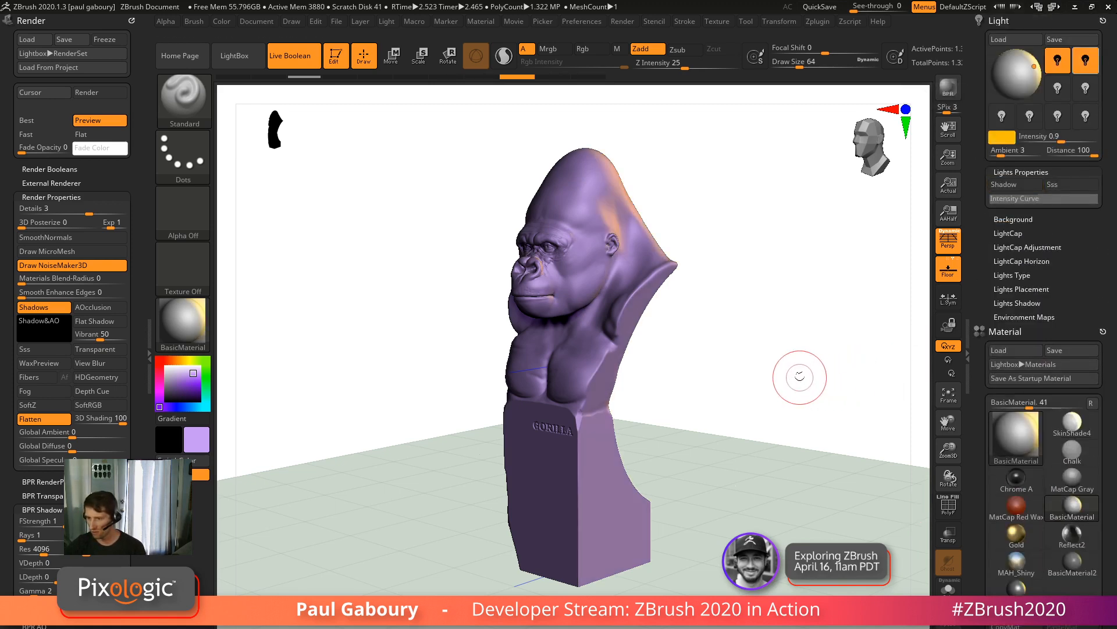
{"action": "left_click_drag", "start_coordinate": [800, 376], "coordinate": [803, 369]}
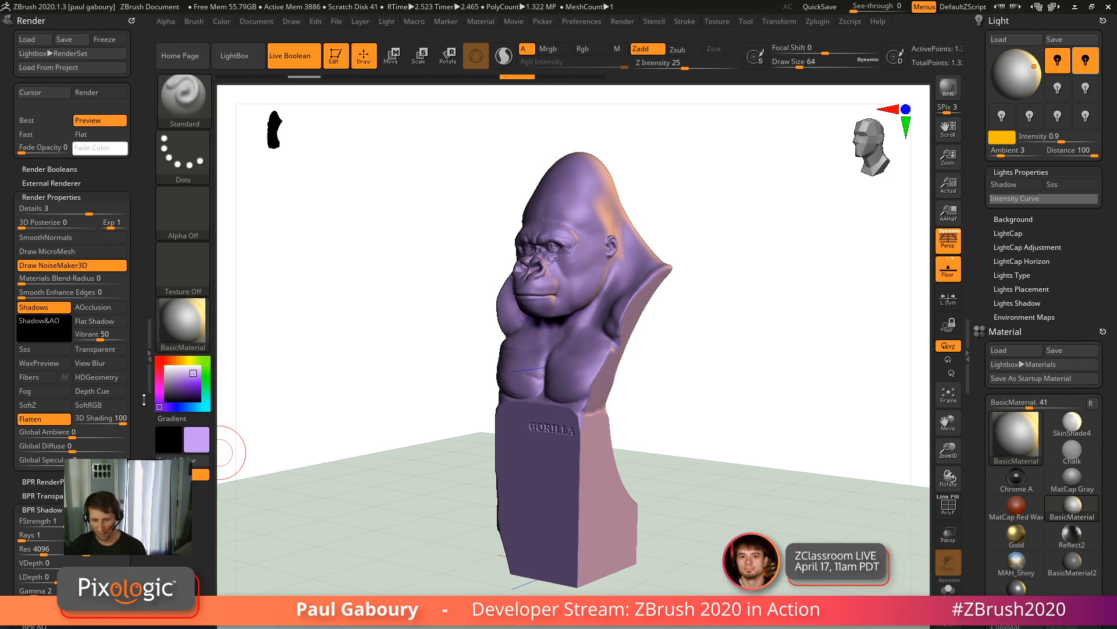
Change the bust's color to mid gray (121, 121, 121) and render, and lighten the gray and render again.
{"action": "left_click", "coordinate": [170, 386]}
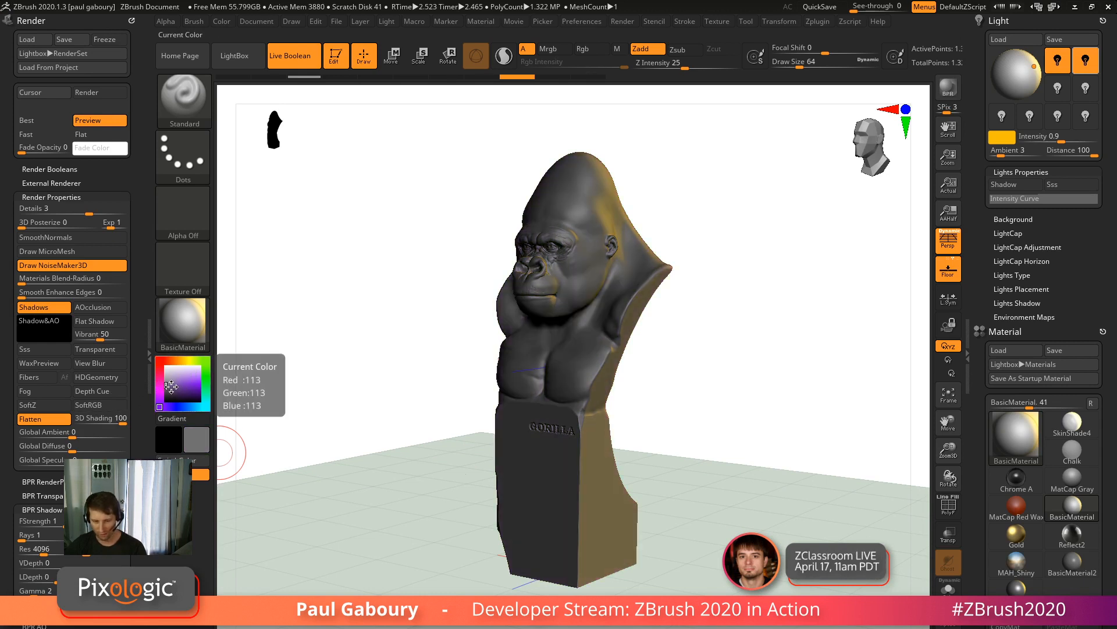
{"action": "left_click", "coordinate": [166, 385]}
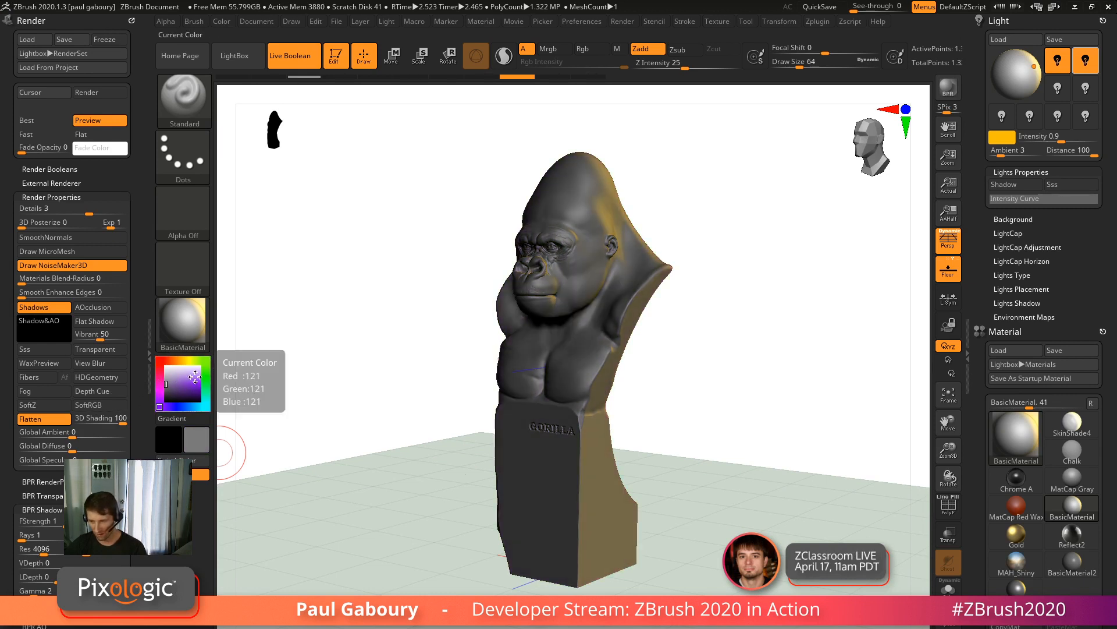
{"action": "left_click", "coordinate": [948, 88]}
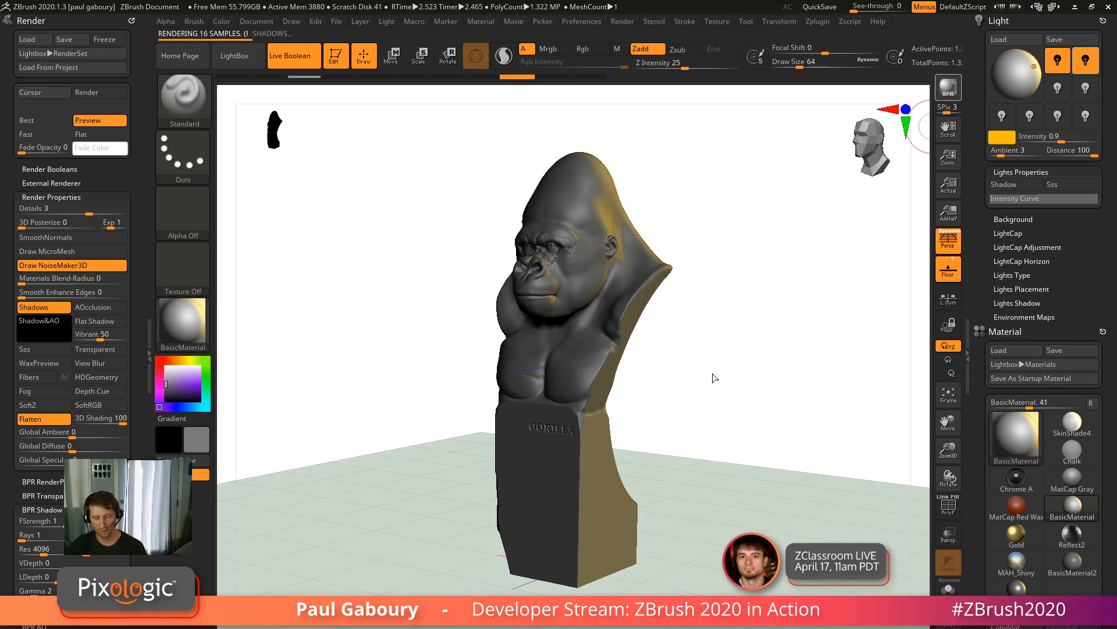
{"action": "left_click", "coordinate": [162, 379]}
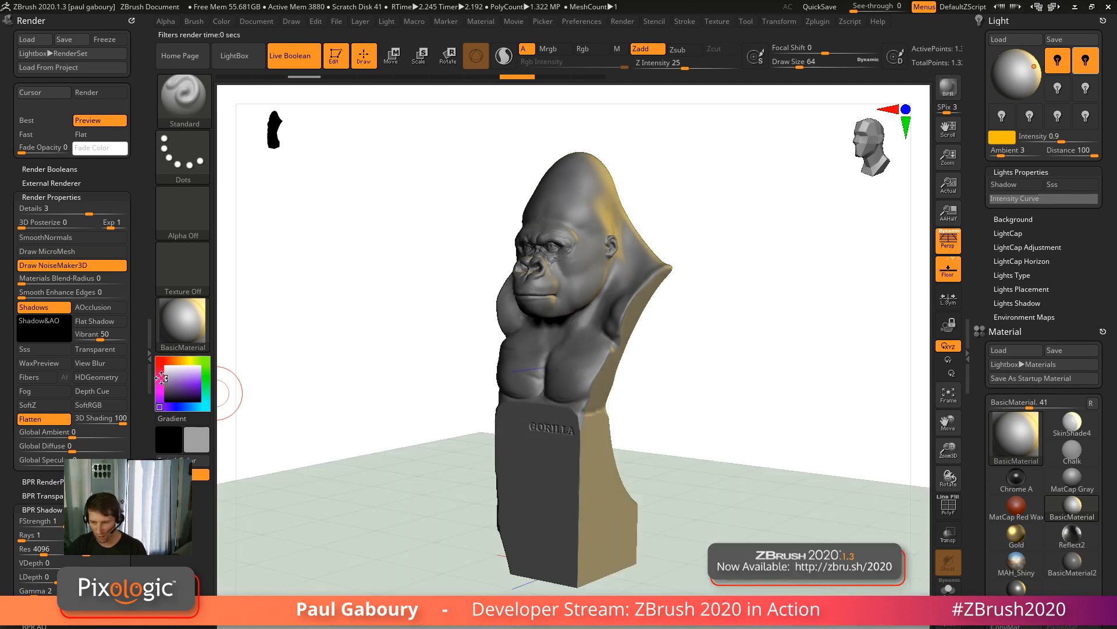
{"action": "left_click", "coordinate": [950, 88]}
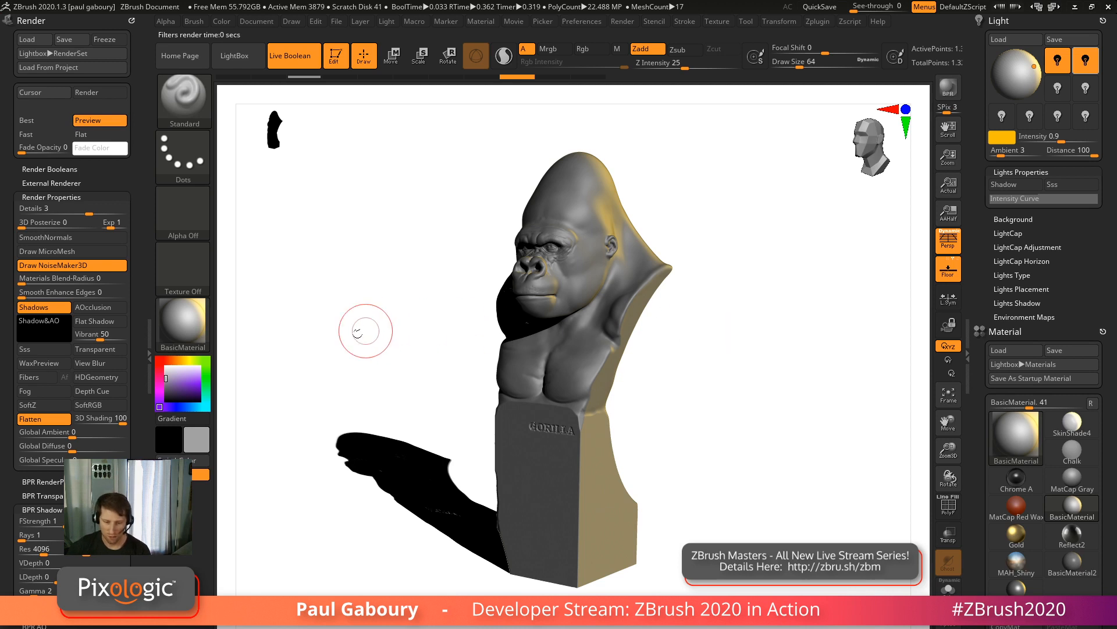
Set the BPR Shadow Rays to 30.
{"action": "mouse_move", "coordinate": [184, 325]}
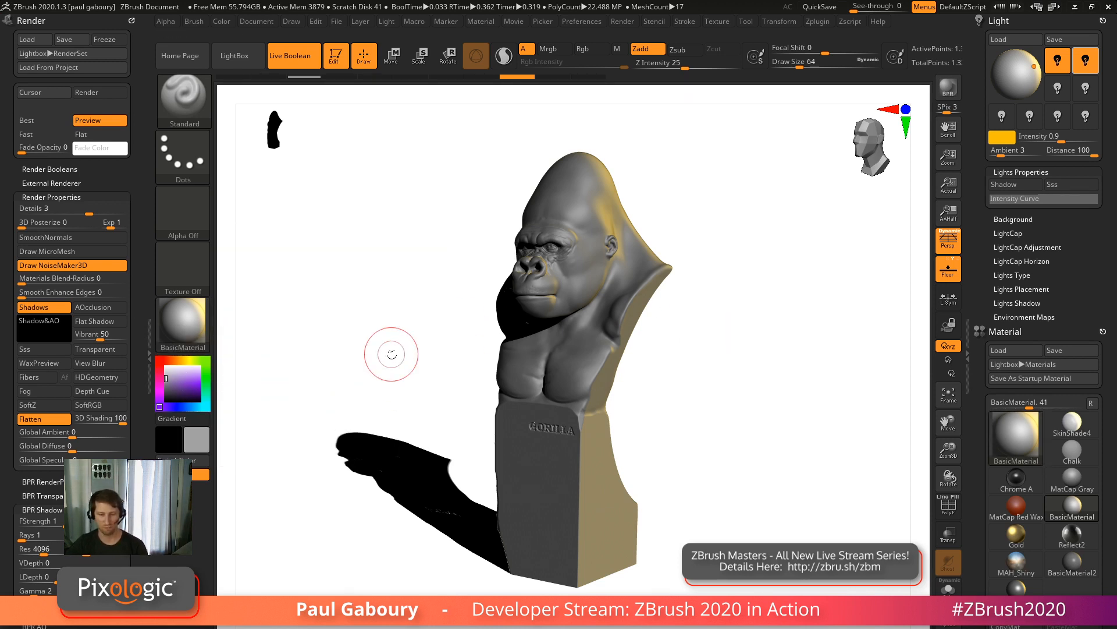
{"action": "scroll", "coordinate": [143, 390], "scroll_direction": "down", "scroll_amount": 5}
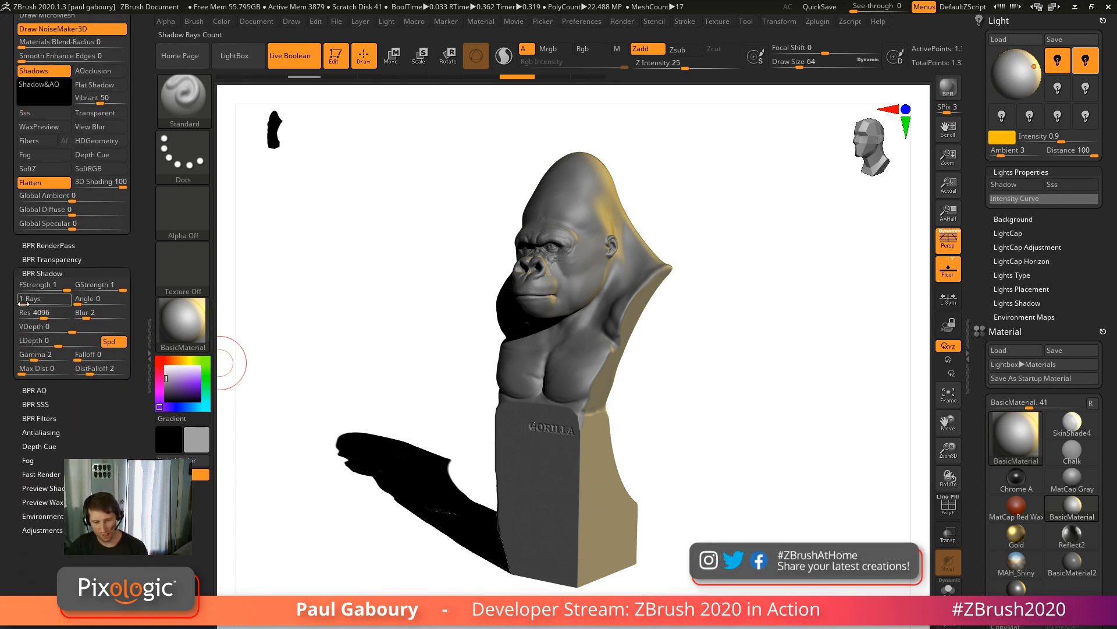
{"action": "type", "text": "30"}
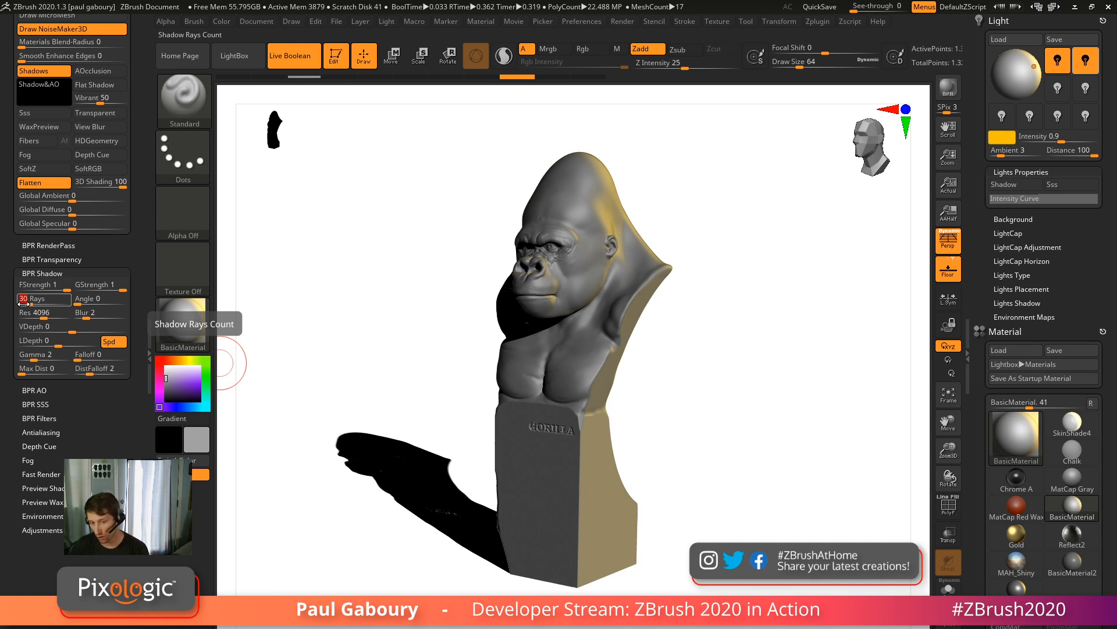
Set the BPR shadow Angle to 5 and render the bust.
{"action": "key", "text": "Return"}
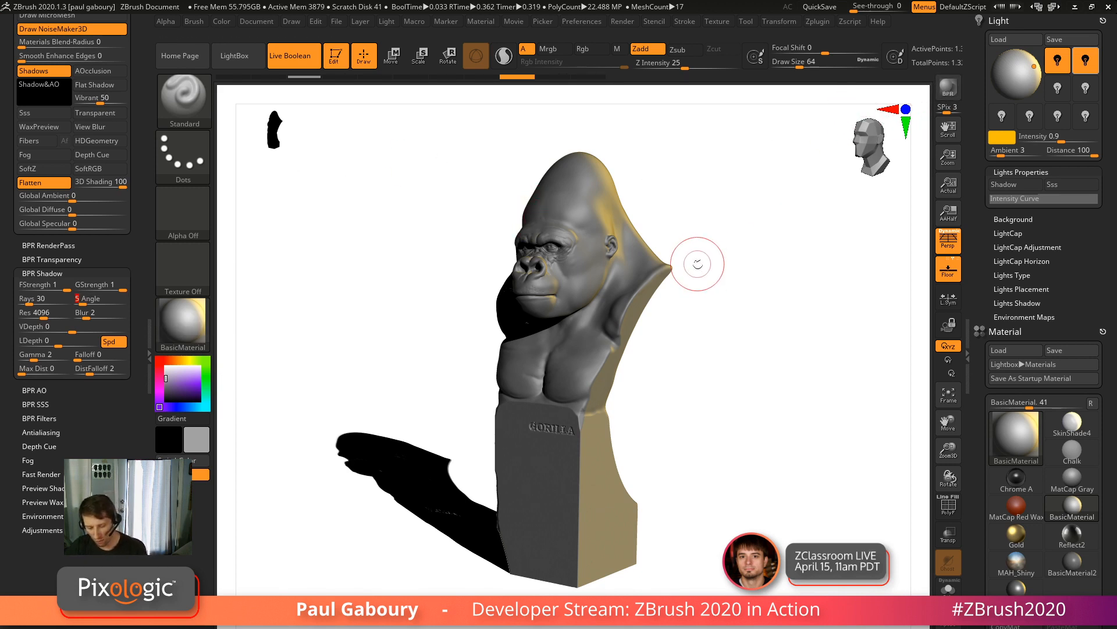
{"action": "key", "text": "shift+r"}
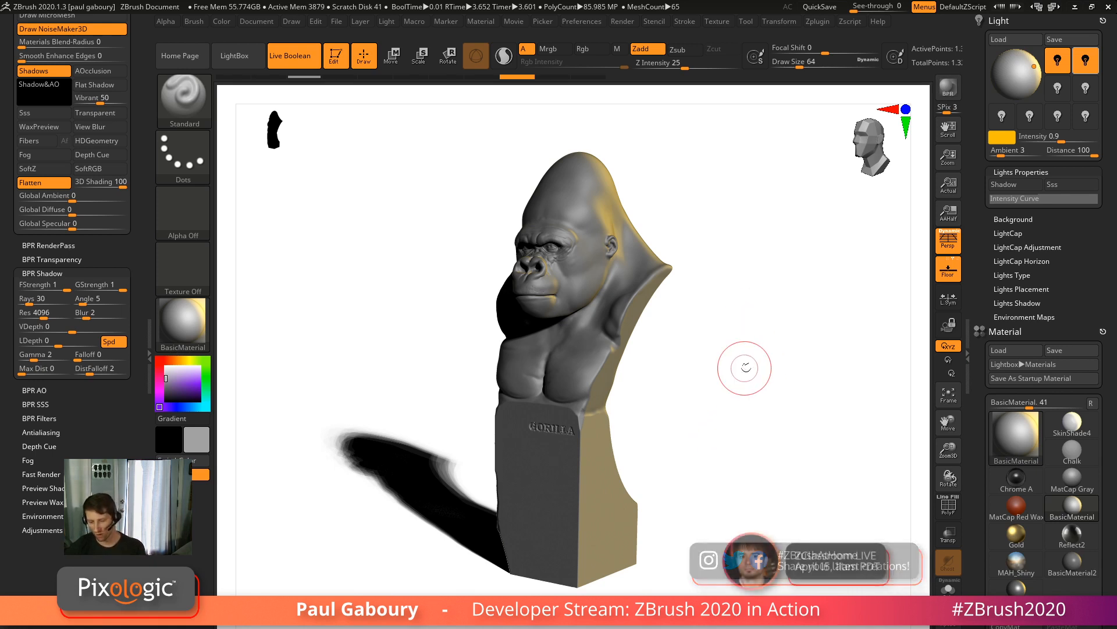
Switch to 2.5D mode with an empty canvas and choose the SimpleBrush tool.
{"action": "key", "text": "t"}
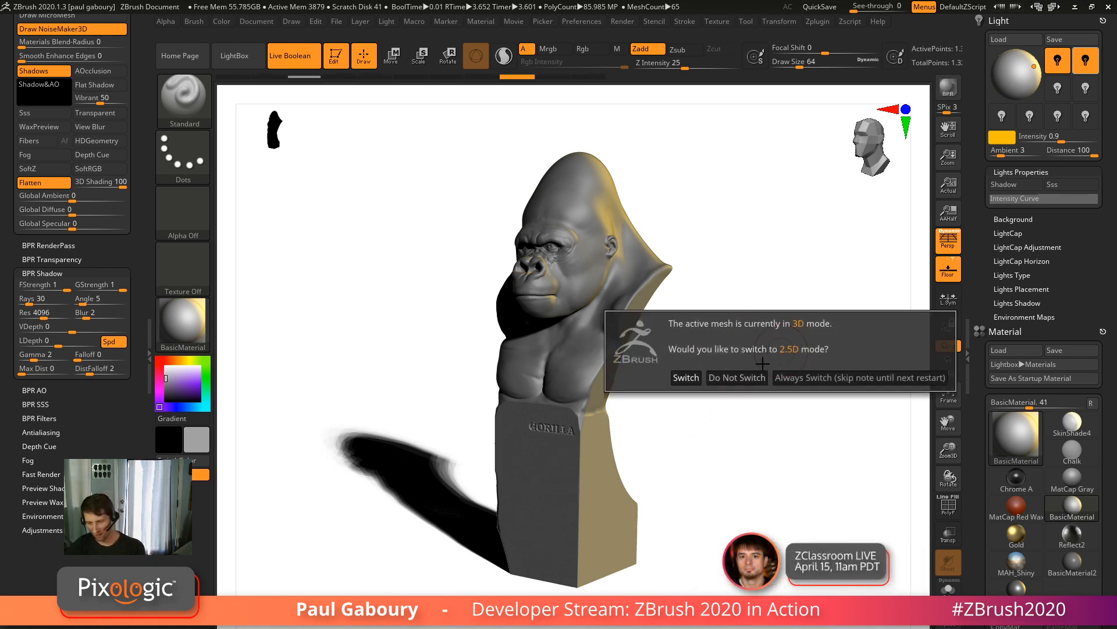
{"action": "left_click", "coordinate": [689, 382]}
{"action": "key", "text": "ctrl+n"}
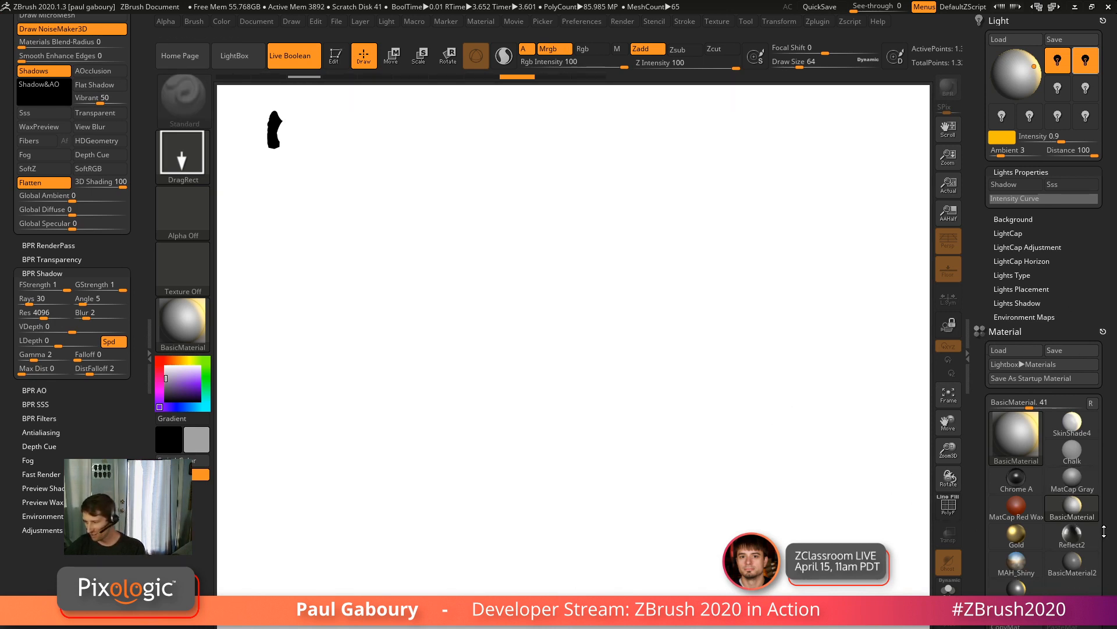
{"action": "scroll", "coordinate": [1104, 531], "scroll_direction": "down", "scroll_amount": 10}
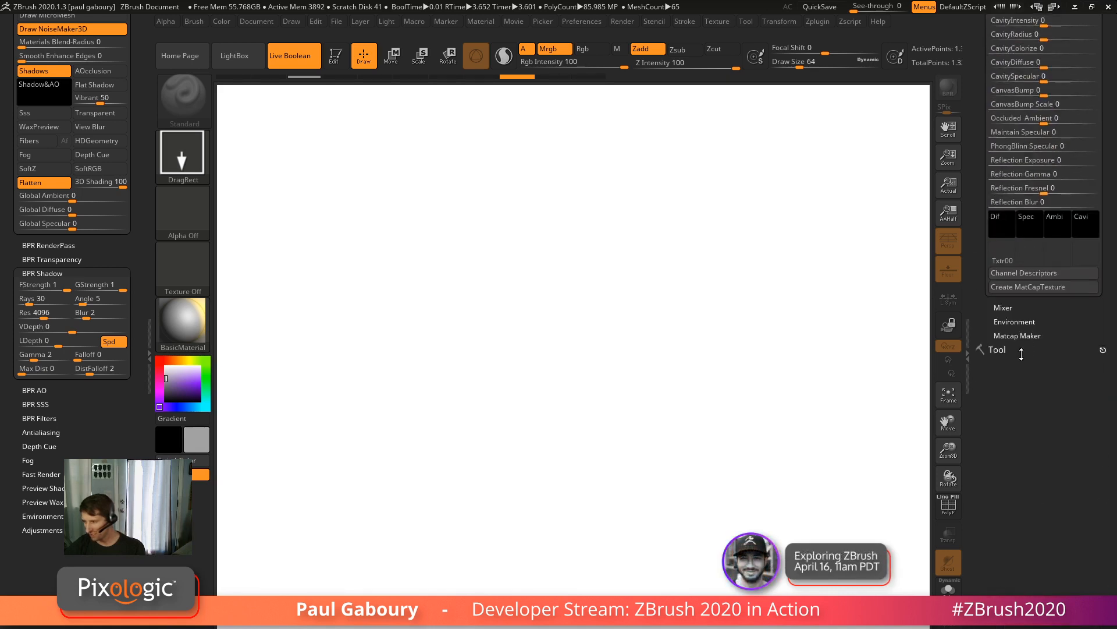
{"action": "left_click", "coordinate": [1021, 353]}
{"action": "left_click", "coordinate": [1017, 545]}
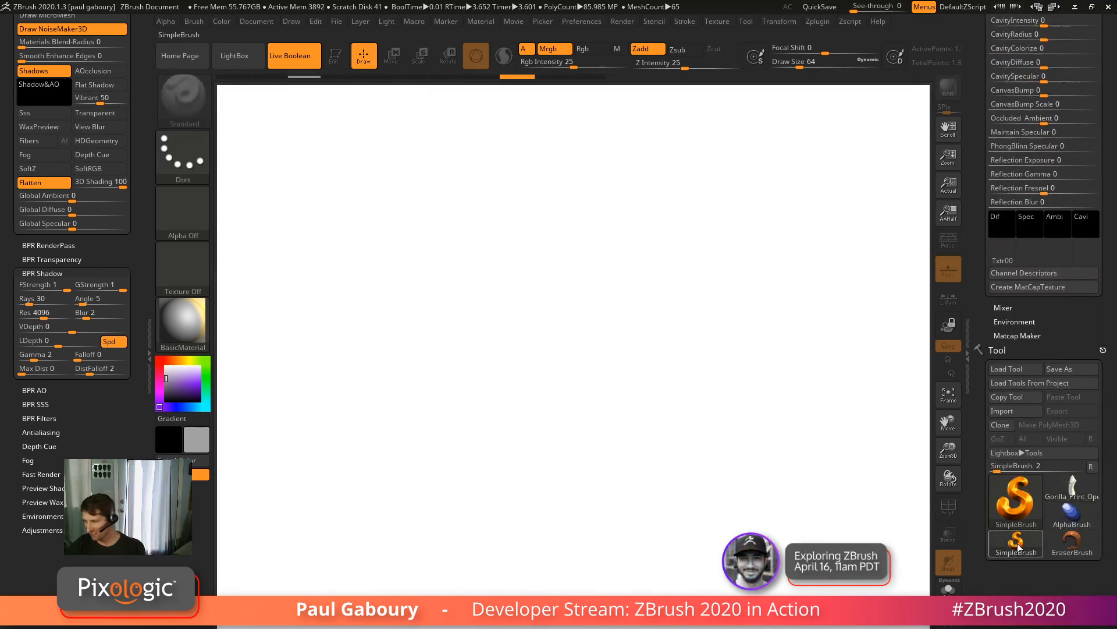
Clear the SimpleBrush test stroke and set up the brush with a Draw Size of 6 and Alpha 06.
{"action": "left_click_drag", "start_coordinate": [751, 203], "coordinate": [780, 219]}
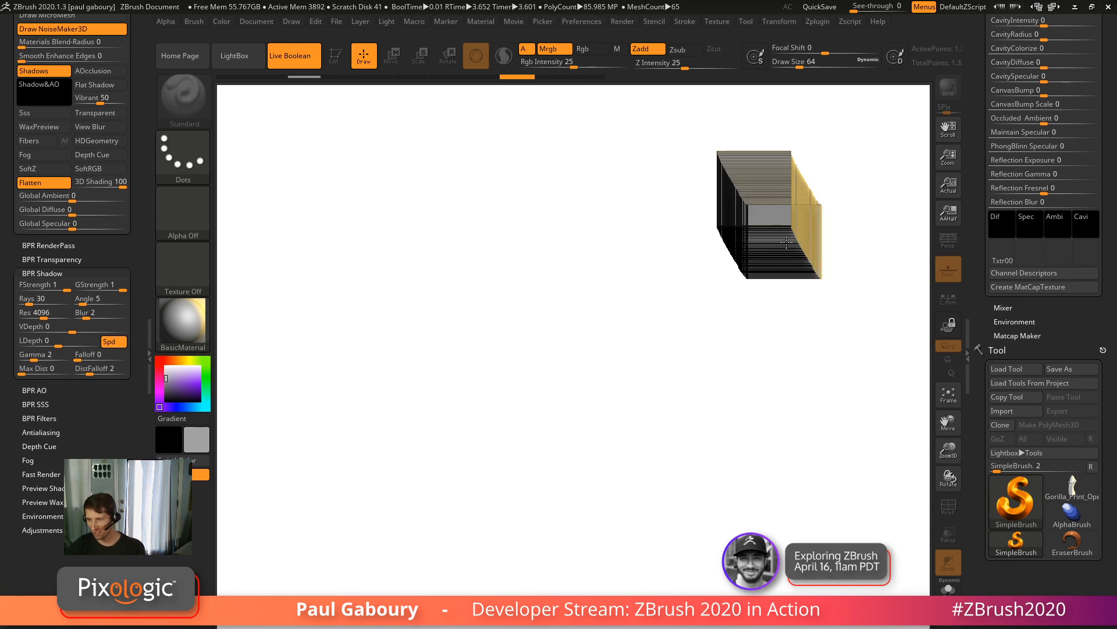
{"action": "key", "text": "ctrl+n"}
{"action": "type", "text": "s6"}
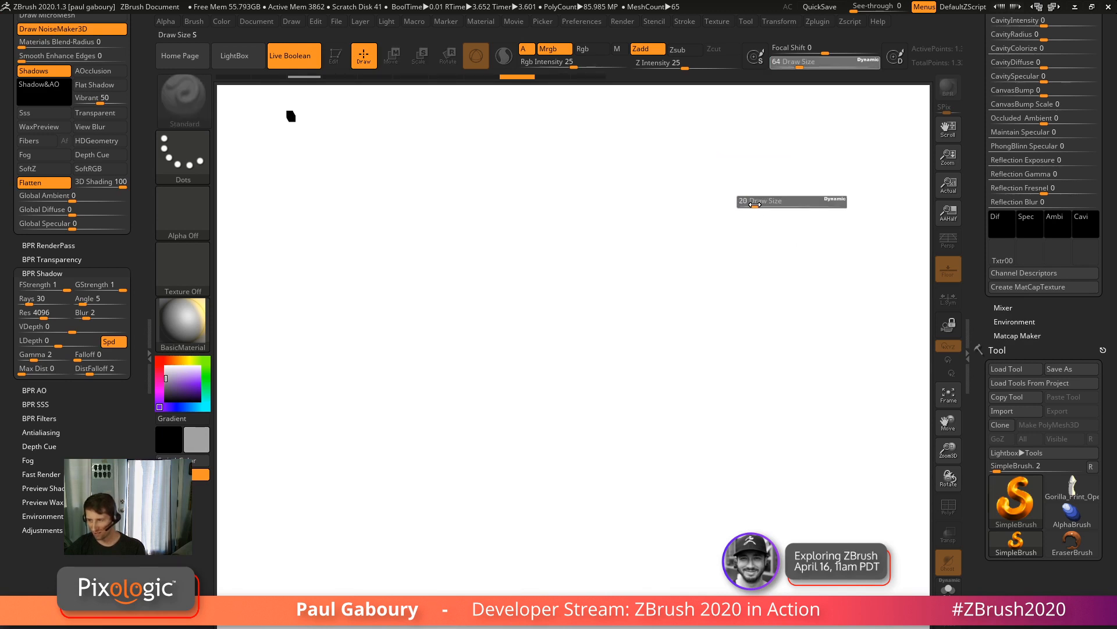
{"action": "key", "text": "Return"}
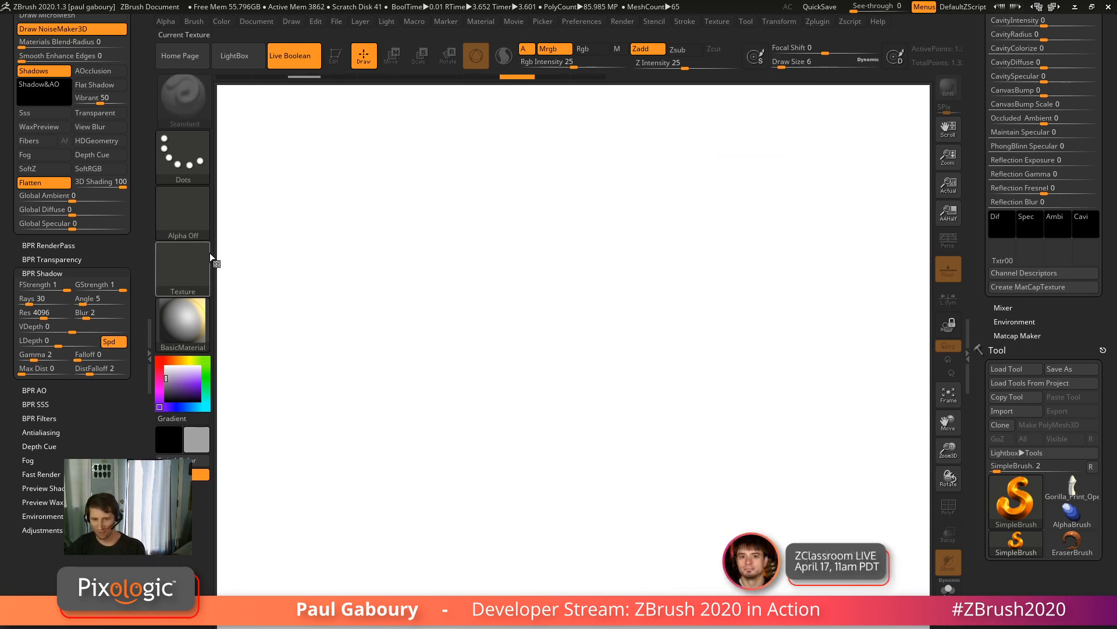
{"action": "left_click", "coordinate": [187, 208]}
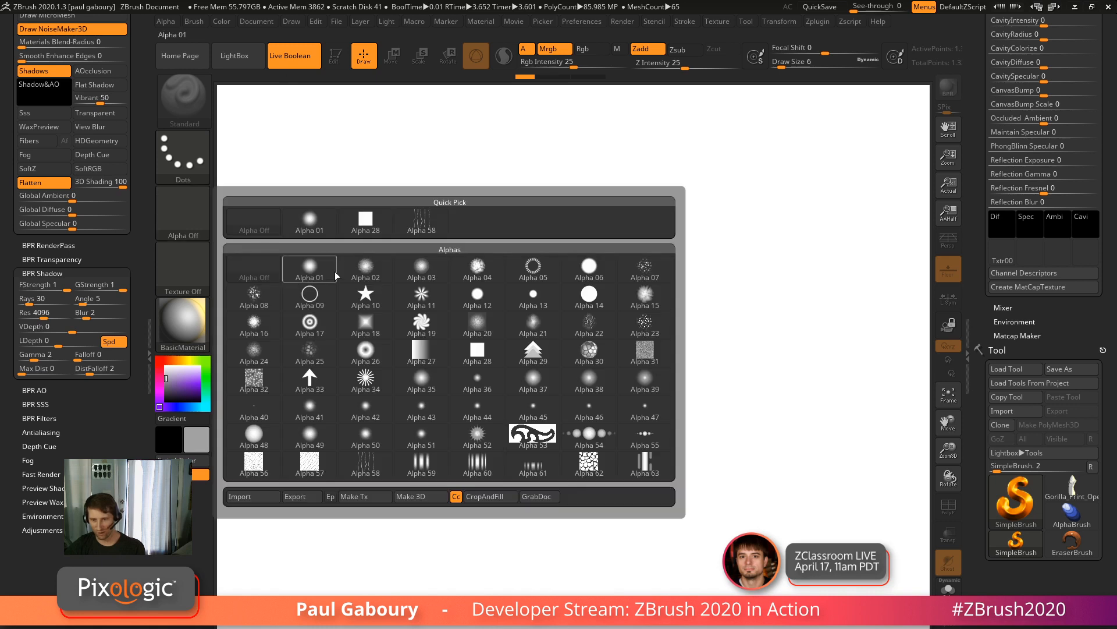
{"action": "left_click", "coordinate": [589, 268]}
Sketch a spotlight lamp on a three-legged stand with a wavy cord running to a rectangular outlet.
{"action": "mouse_move", "coordinate": [776, 191]}
{"action": "left_mouse_down"}
{"action": "mouse_move", "coordinate": [813, 227]}
{"action": "mouse_move", "coordinate": [832, 175]}
{"action": "mouse_move", "coordinate": [800, 169]}
{"action": "mouse_move", "coordinate": [779, 193]}
{"action": "mouse_move", "coordinate": [815, 226]}
{"action": "mouse_move", "coordinate": [842, 189]}
{"action": "mouse_move", "coordinate": [812, 162]}
{"action": "mouse_move", "coordinate": [774, 199]}
{"action": "mouse_move", "coordinate": [747, 205]}
{"action": "mouse_move", "coordinate": [752, 226]}
{"action": "mouse_move", "coordinate": [793, 257]}
{"action": "mouse_move", "coordinate": [811, 228]}
{"action": "mouse_move", "coordinate": [828, 268]}
{"action": "mouse_move", "coordinate": [829, 449]}
{"action": "mouse_move", "coordinate": [804, 463]}
{"action": "mouse_move", "coordinate": [828, 451]}
{"action": "mouse_move", "coordinate": [828, 503]}
{"action": "left_mouse_up"}
{"action": "left_click_drag", "start_coordinate": [829, 447], "coordinate": [858, 464]}
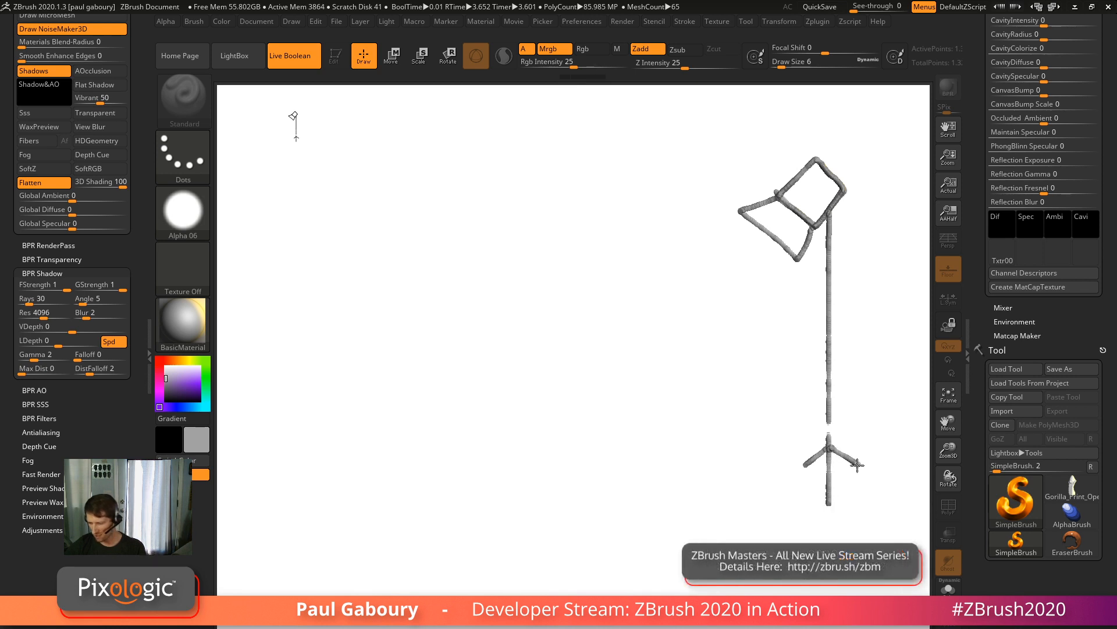
{"action": "mouse_move", "coordinate": [832, 171]}
{"action": "left_mouse_down"}
{"action": "mouse_move", "coordinate": [854, 178]}
{"action": "mouse_move", "coordinate": [855, 387]}
{"action": "mouse_move", "coordinate": [868, 404]}
{"action": "mouse_move", "coordinate": [874, 382]}
{"action": "mouse_move", "coordinate": [890, 395]}
{"action": "mouse_move", "coordinate": [882, 426]}
{"action": "mouse_move", "coordinate": [873, 404]}
{"action": "mouse_move", "coordinate": [879, 414]}
{"action": "left_mouse_up"}
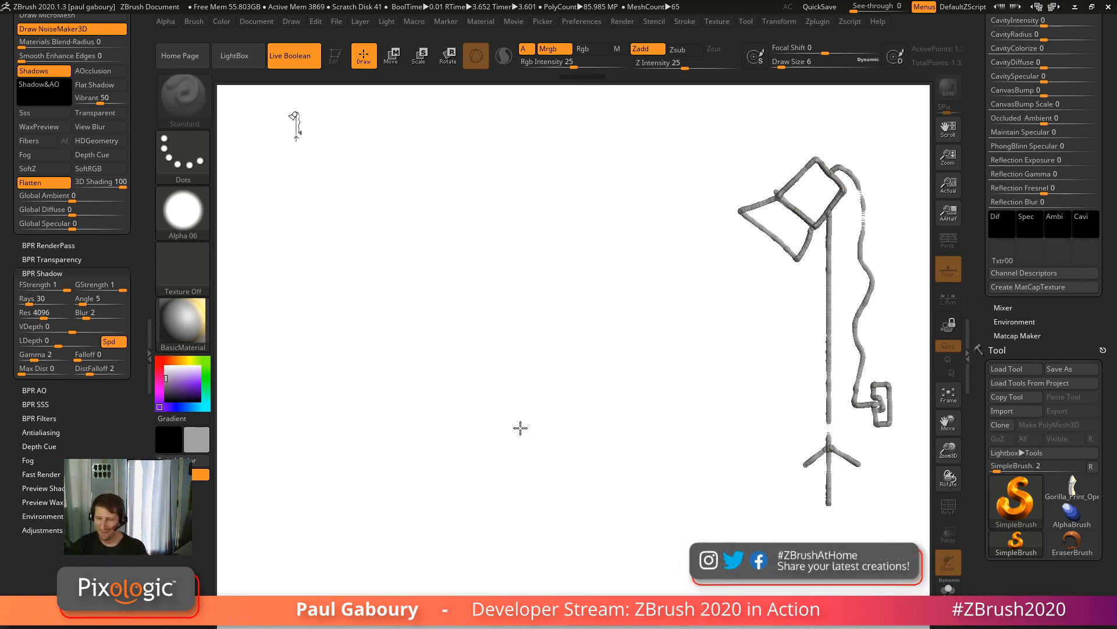
Sketch a round smiley face with two eyes and a curved mouth in front of the lamp.
{"action": "mouse_move", "coordinate": [530, 315]}
{"action": "left_mouse_down"}
{"action": "mouse_move", "coordinate": [466, 361]}
{"action": "mouse_move", "coordinate": [508, 454]}
{"action": "mouse_move", "coordinate": [582, 431]}
{"action": "mouse_move", "coordinate": [593, 357]}
{"action": "mouse_move", "coordinate": [557, 316]}
{"action": "mouse_move", "coordinate": [523, 313]}
{"action": "mouse_move", "coordinate": [480, 340]}
{"action": "mouse_move", "coordinate": [466, 387]}
{"action": "mouse_move", "coordinate": [490, 435]}
{"action": "left_mouse_up"}
{"action": "mouse_move", "coordinate": [511, 364]}
{"action": "left_mouse_down"}
{"action": "mouse_move", "coordinate": [506, 376]}
{"action": "mouse_move", "coordinate": [515, 362]}
{"action": "left_mouse_up"}
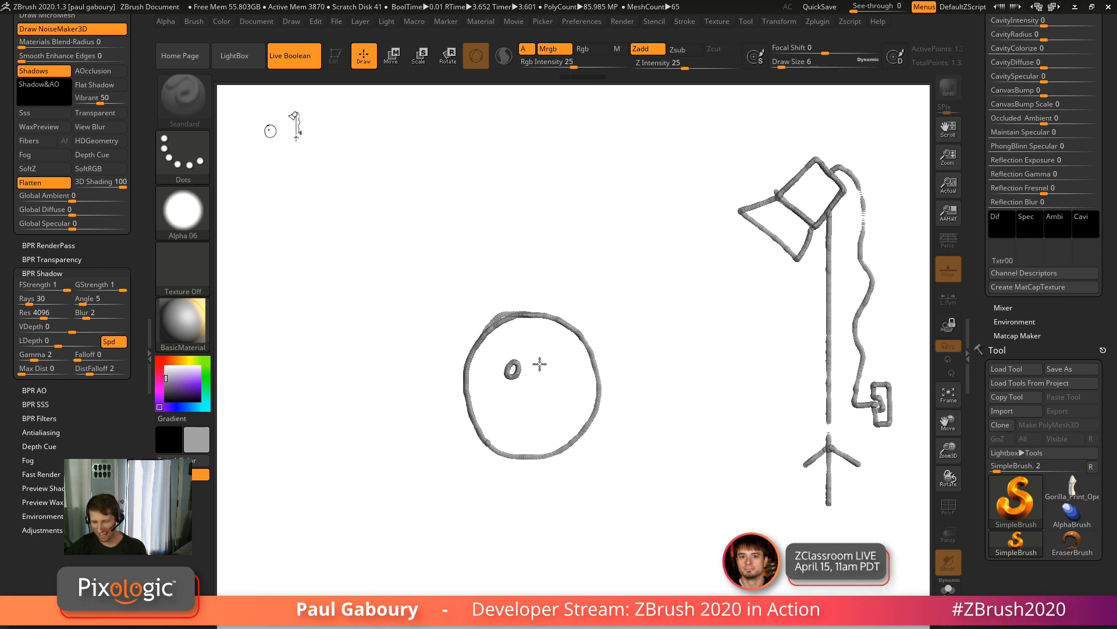
{"action": "left_click_drag", "start_coordinate": [501, 408], "coordinate": [556, 398]}
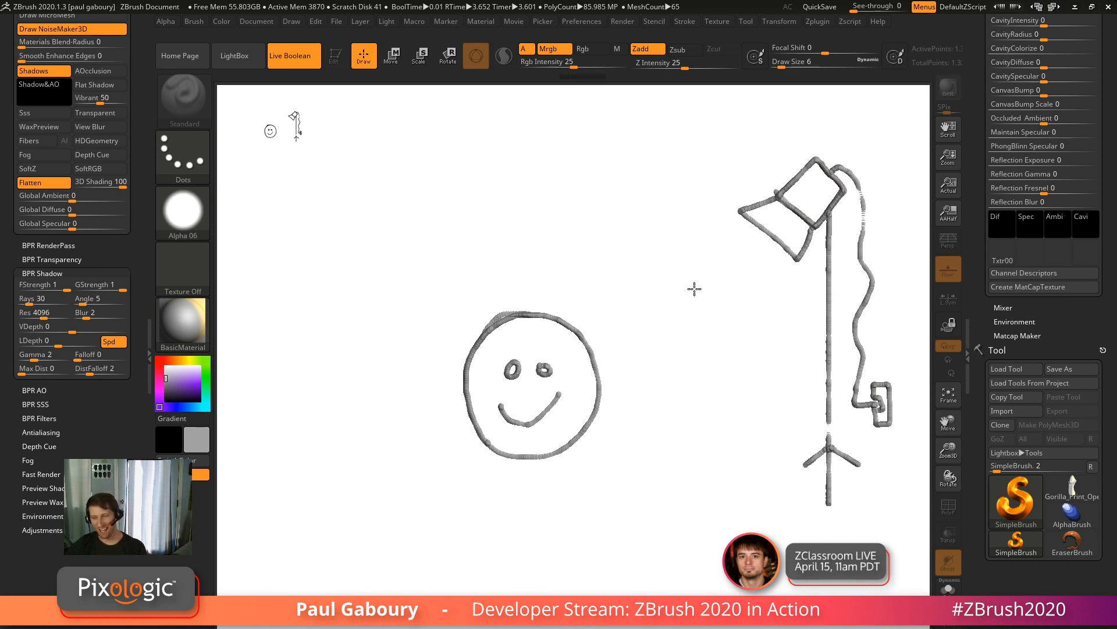
Draw the two spreading edges of the light cone from the lamp's opening, retracing each line to thicken it.
{"action": "left_click_drag", "start_coordinate": [736, 210], "coordinate": [563, 288]}
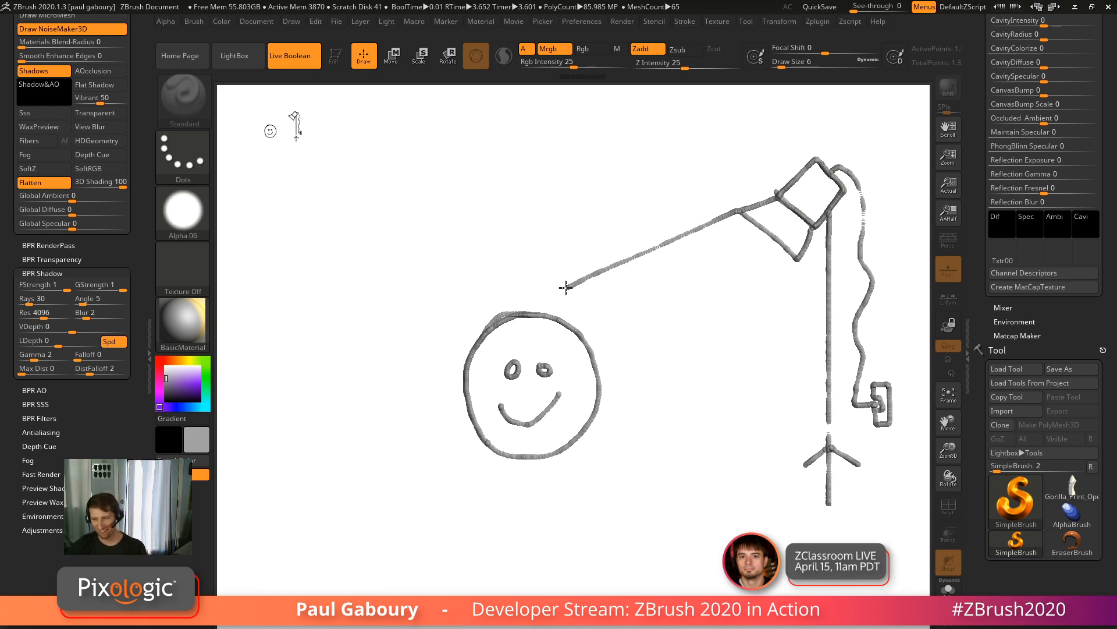
{"action": "left_click_drag", "start_coordinate": [796, 269], "coordinate": [749, 439]}
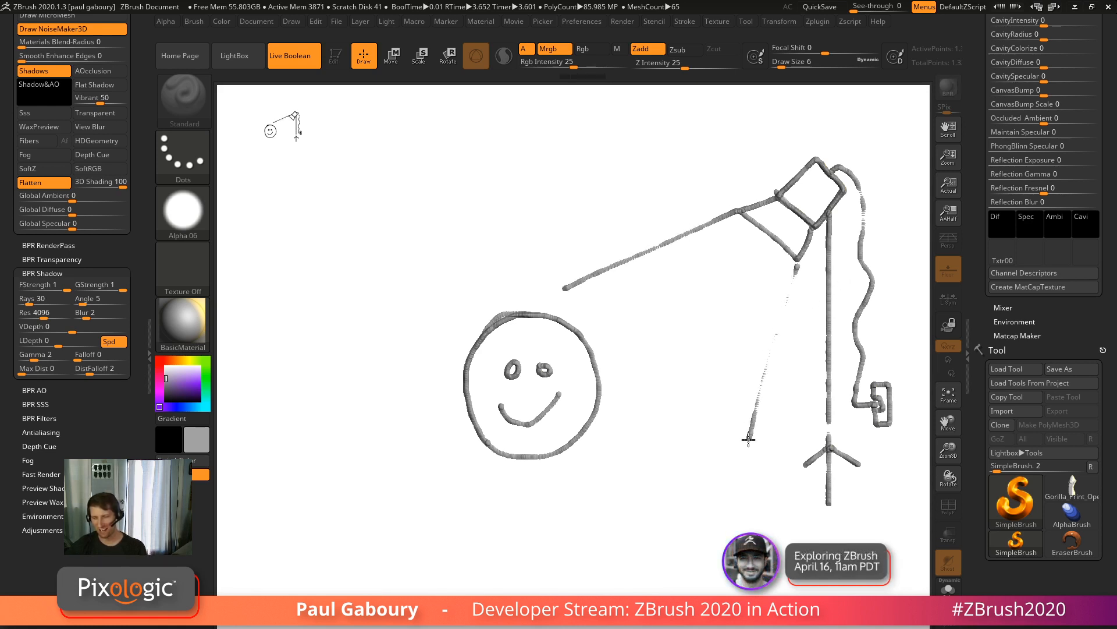
{"action": "left_click_drag", "start_coordinate": [797, 267], "coordinate": [748, 424]}
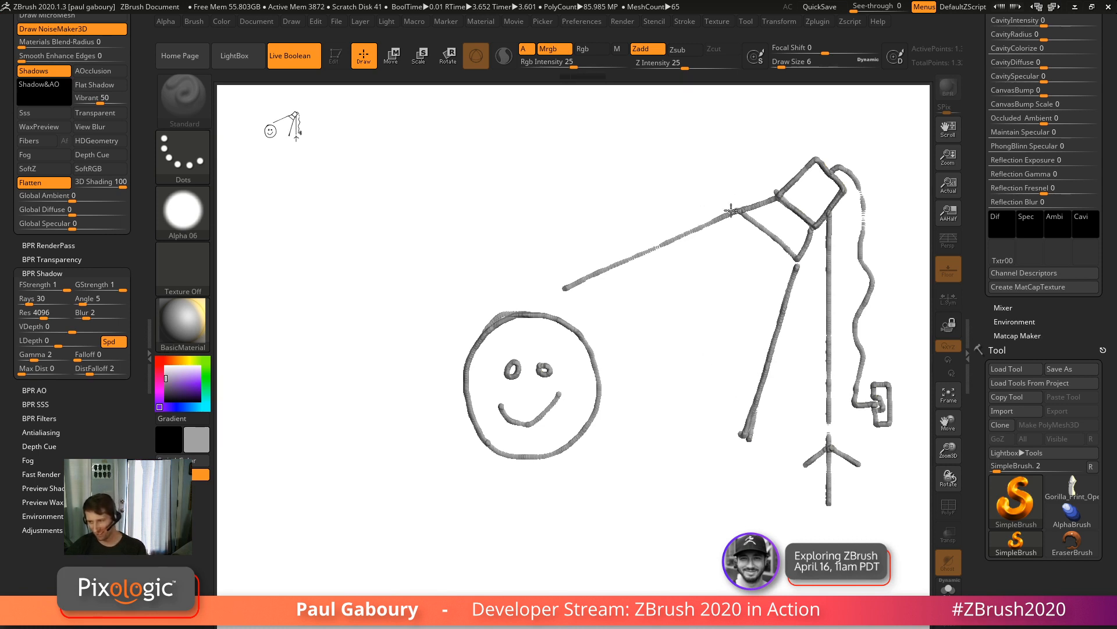
{"action": "left_click_drag", "start_coordinate": [732, 210], "coordinate": [571, 284]}
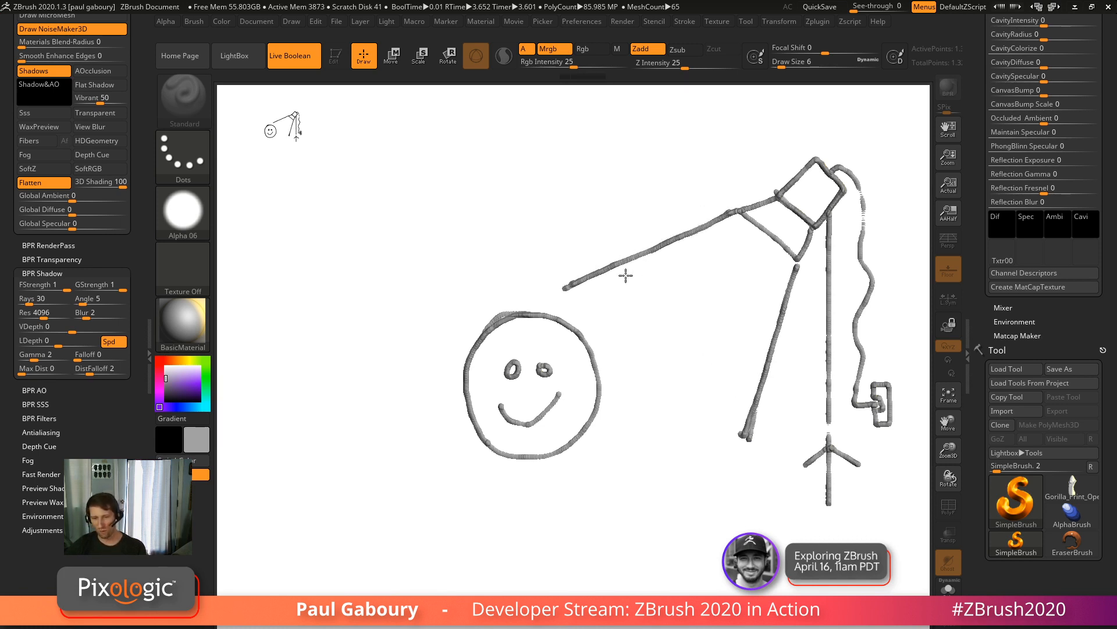
Draw a purple arrow and a green arrow beneath it, both running from the lamp towards the face.
{"action": "left_click", "coordinate": [197, 381]}
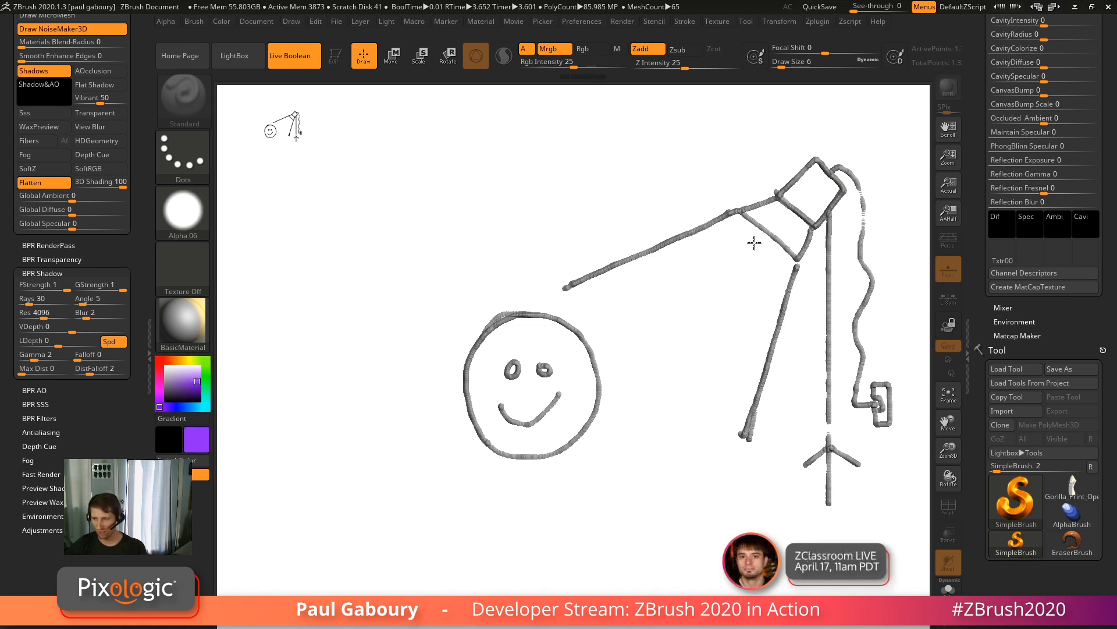
{"action": "mouse_move", "coordinate": [755, 243]}
{"action": "left_mouse_down"}
{"action": "mouse_move", "coordinate": [655, 324]}
{"action": "mouse_move", "coordinate": [659, 309]}
{"action": "mouse_move", "coordinate": [657, 325]}
{"action": "left_mouse_up"}
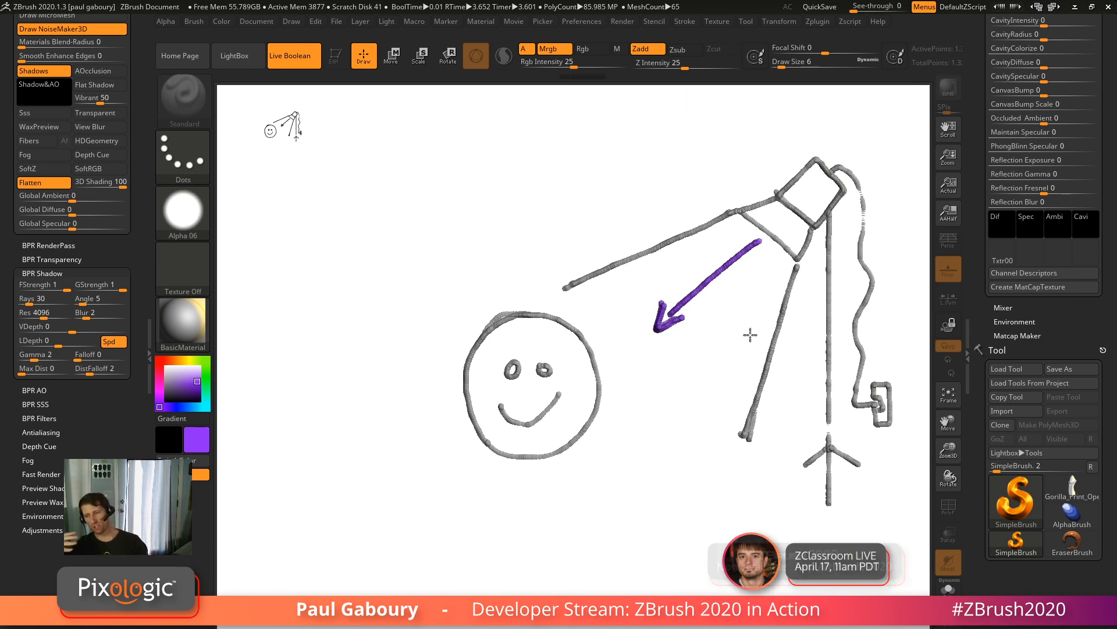
{"action": "left_click", "coordinate": [208, 383]}
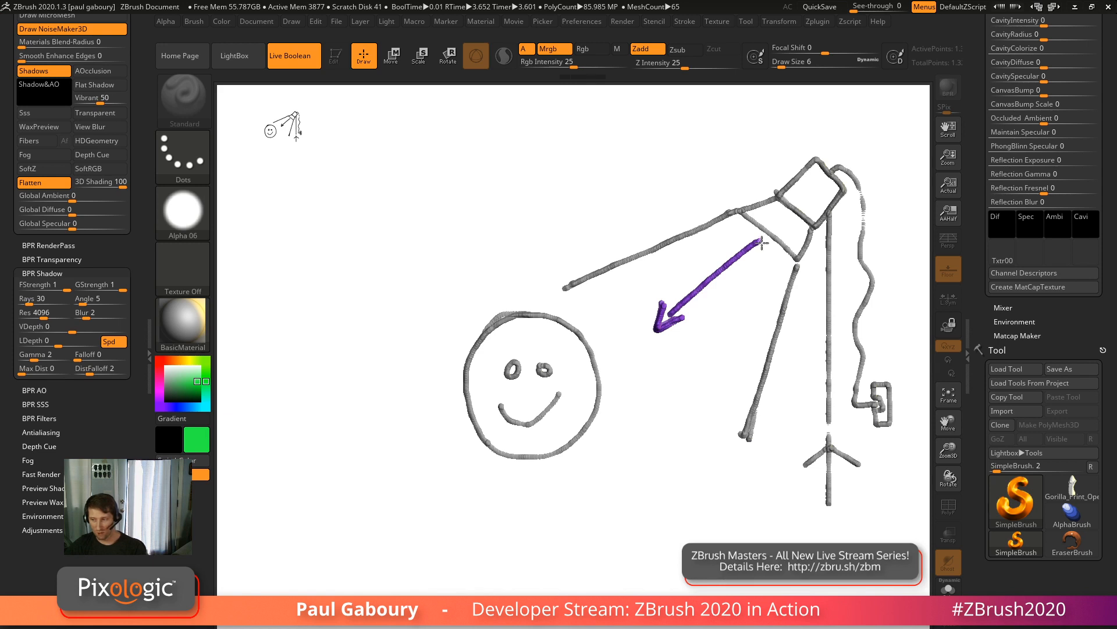
{"action": "mouse_move", "coordinate": [761, 245]}
{"action": "left_mouse_down"}
{"action": "mouse_move", "coordinate": [660, 364]}
{"action": "mouse_move", "coordinate": [680, 352]}
{"action": "left_mouse_up"}
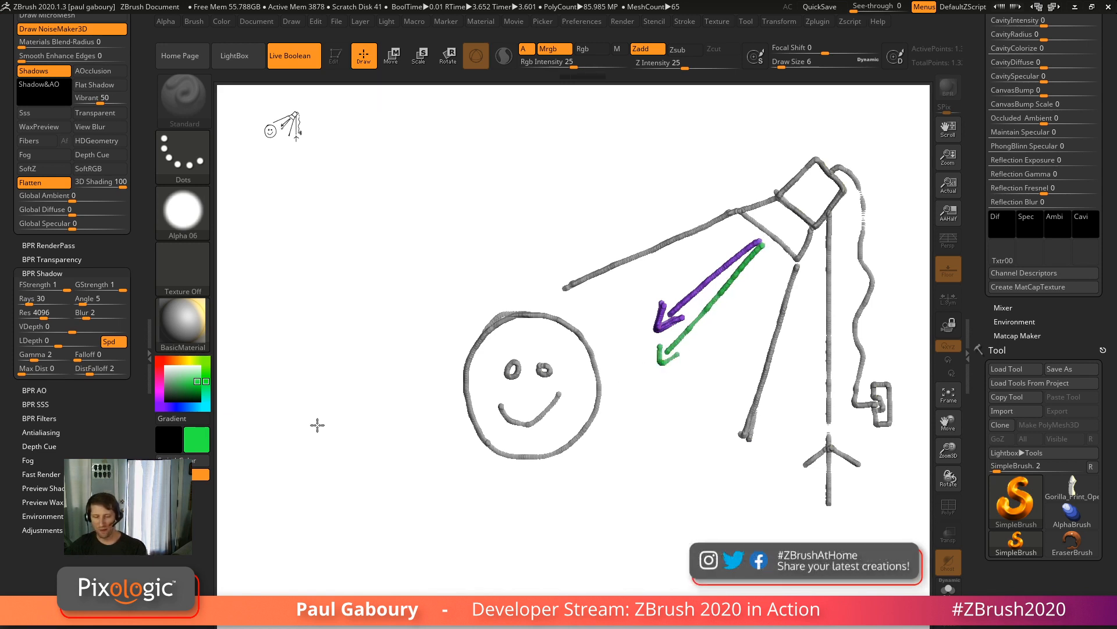
Draw an orange right-angle symbol above the light cone and an orange angle bracket at the lamp's opening.
{"action": "left_click", "coordinate": [172, 361]}
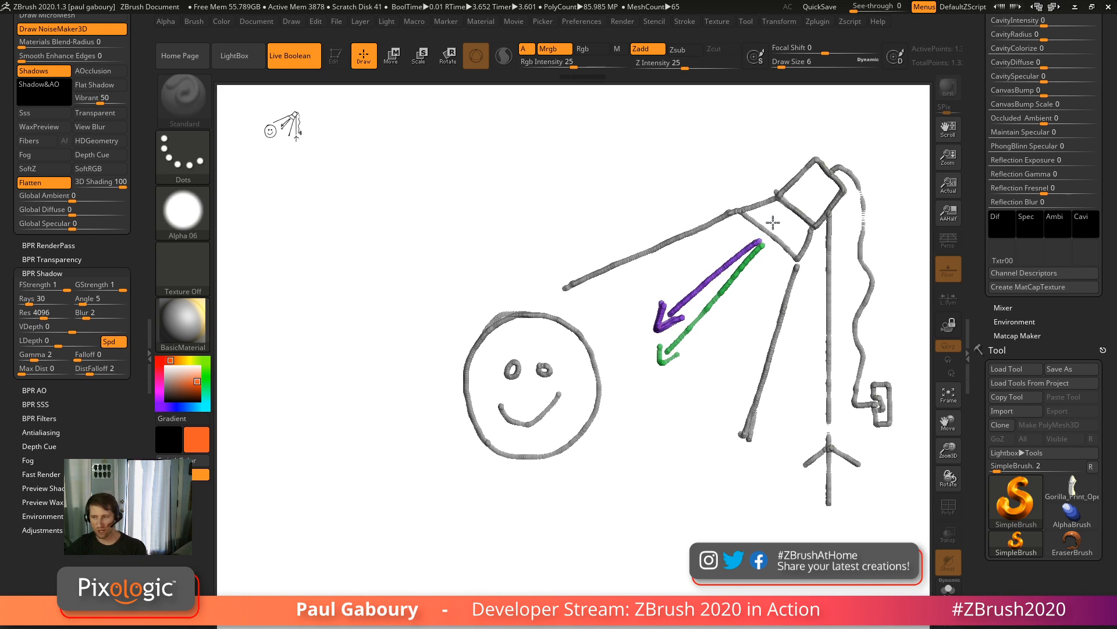
{"action": "left_click", "coordinate": [662, 186]}
{"action": "mouse_move", "coordinate": [702, 186]}
{"action": "left_mouse_down"}
{"action": "mouse_move", "coordinate": [663, 187]}
{"action": "mouse_move", "coordinate": [705, 187]}
{"action": "mouse_move", "coordinate": [706, 145]}
{"action": "mouse_move", "coordinate": [701, 186]}
{"action": "mouse_move", "coordinate": [665, 193]}
{"action": "mouse_move", "coordinate": [696, 165]}
{"action": "mouse_move", "coordinate": [702, 172]}
{"action": "left_mouse_up"}
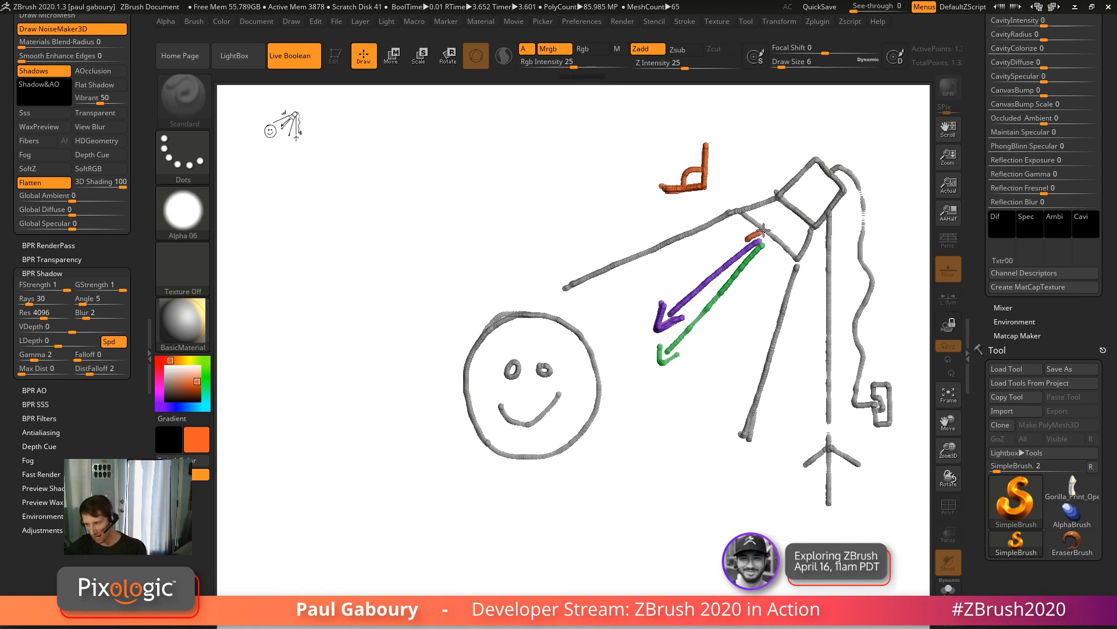
{"action": "mouse_move", "coordinate": [777, 225]}
{"action": "left_mouse_down"}
{"action": "mouse_move", "coordinate": [766, 269]}
{"action": "mouse_move", "coordinate": [751, 237]}
{"action": "mouse_move", "coordinate": [769, 230]}
{"action": "left_mouse_up"}
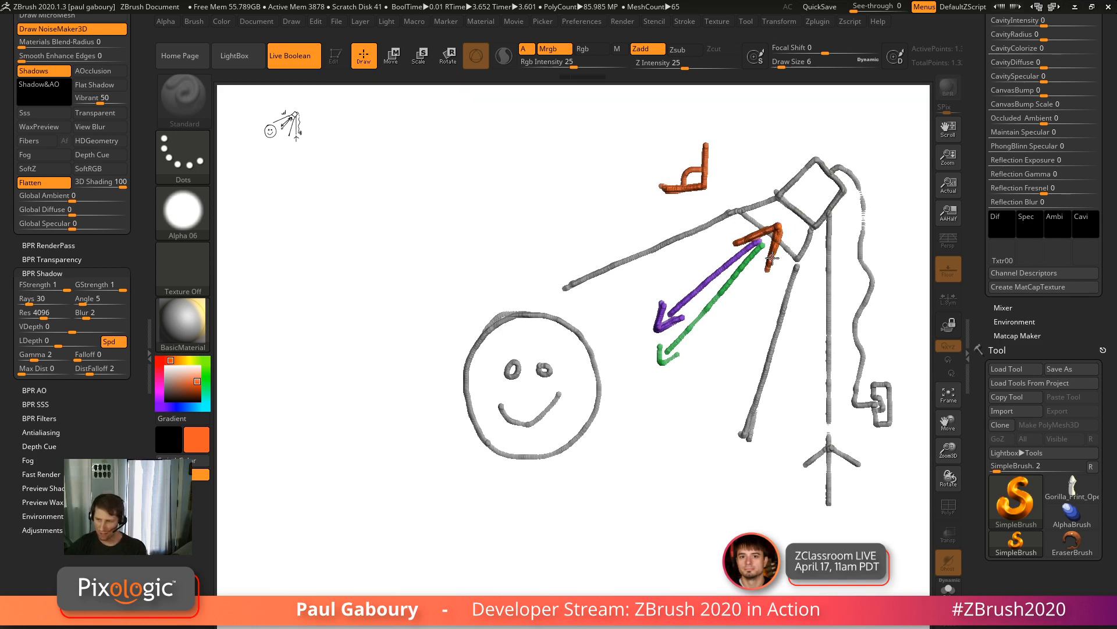
Add more green arrows fanning out from the lamp's opening to illustrate multiple shadow rays within the angle.
{"action": "left_click", "coordinate": [206, 378]}
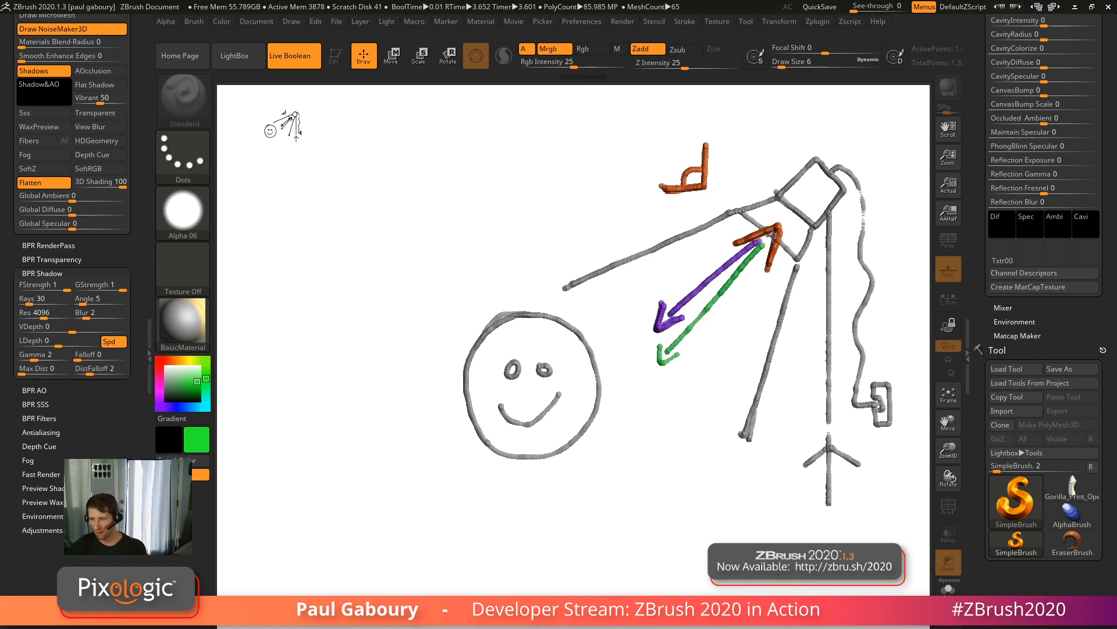
{"action": "mouse_move", "coordinate": [768, 236]}
{"action": "left_mouse_down"}
{"action": "mouse_move", "coordinate": [731, 334]}
{"action": "mouse_move", "coordinate": [740, 340]}
{"action": "left_mouse_up"}
{"action": "left_click_drag", "start_coordinate": [751, 250], "coordinate": [678, 302]}
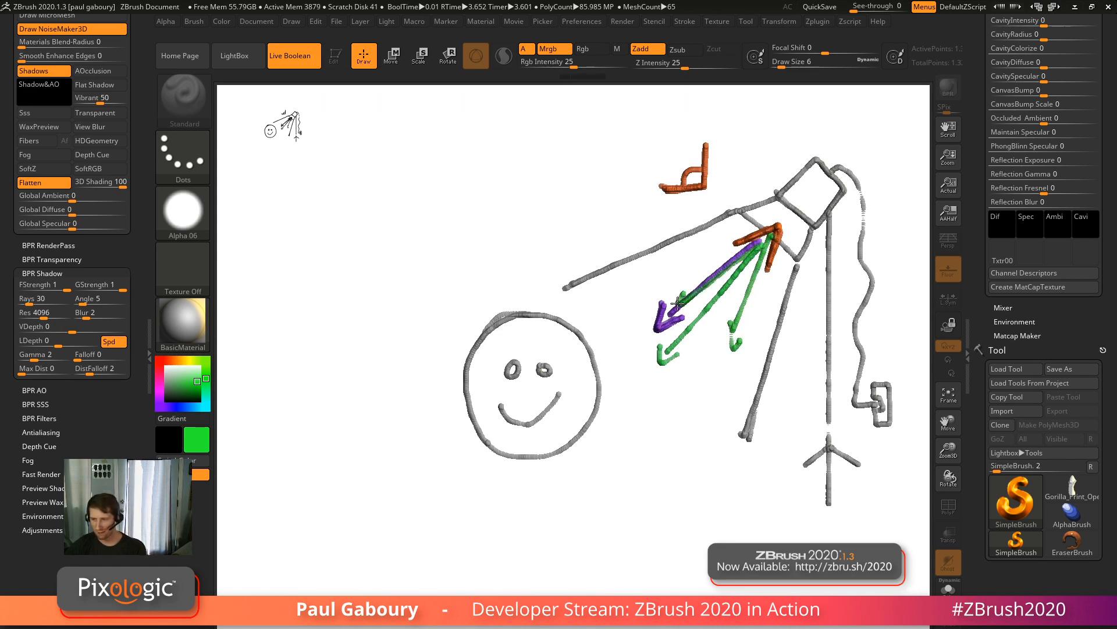
{"action": "left_click_drag", "start_coordinate": [754, 255], "coordinate": [719, 336]}
{"action": "mouse_move", "coordinate": [761, 243]}
{"action": "left_mouse_down"}
{"action": "mouse_move", "coordinate": [681, 267]}
{"action": "mouse_move", "coordinate": [687, 288]}
{"action": "left_mouse_up"}
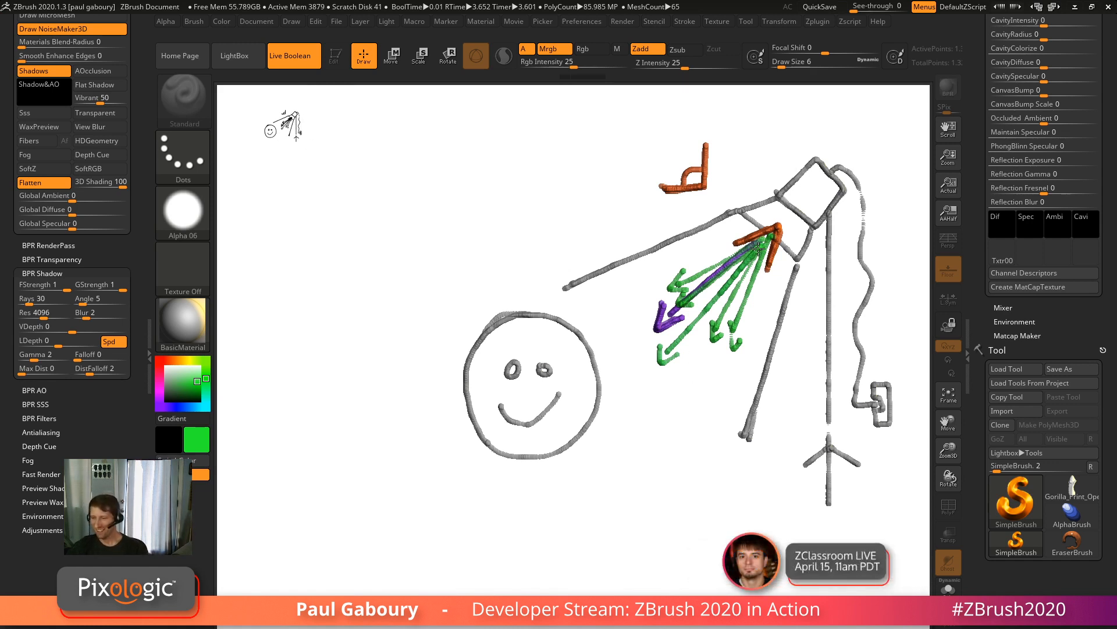
{"action": "mouse_move", "coordinate": [766, 243]}
{"action": "left_mouse_down"}
{"action": "mouse_move", "coordinate": [618, 386]}
{"action": "mouse_move", "coordinate": [640, 378]}
{"action": "left_mouse_up"}
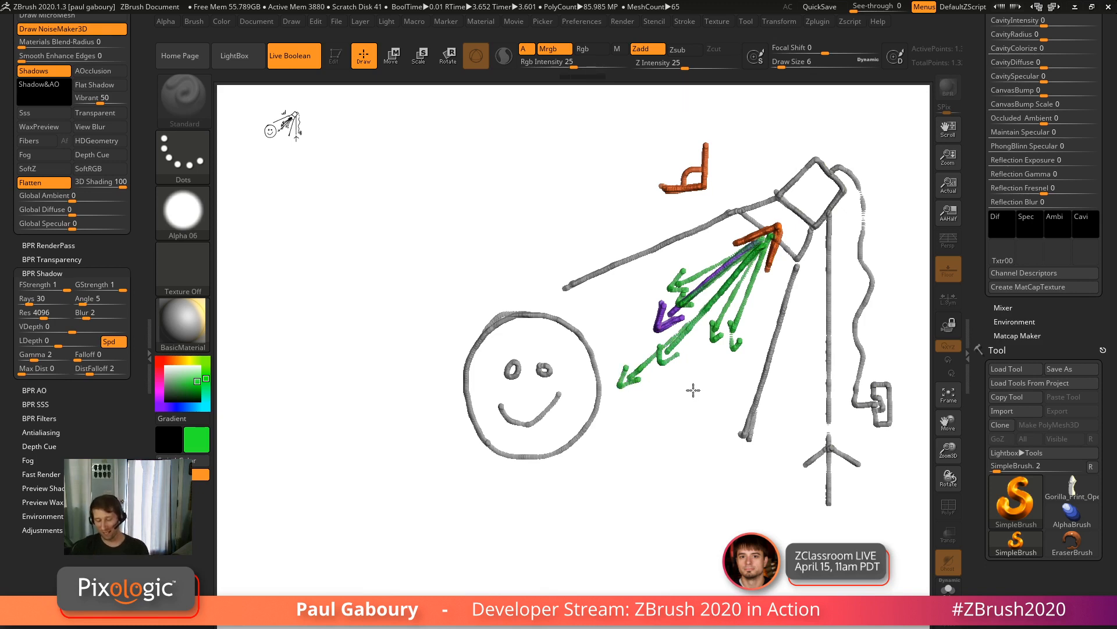
Clear the lamp sketch and place the gorilla bust back on the canvas in Edit mode.
{"action": "key", "text": "ctrl+n"}
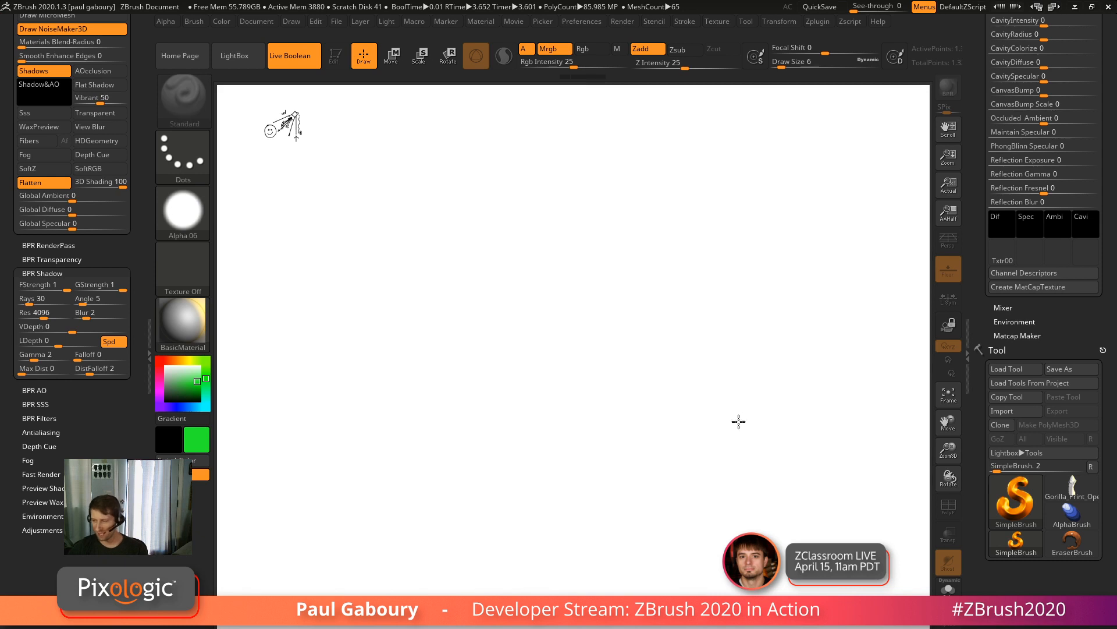
{"action": "left_click", "coordinate": [1072, 488]}
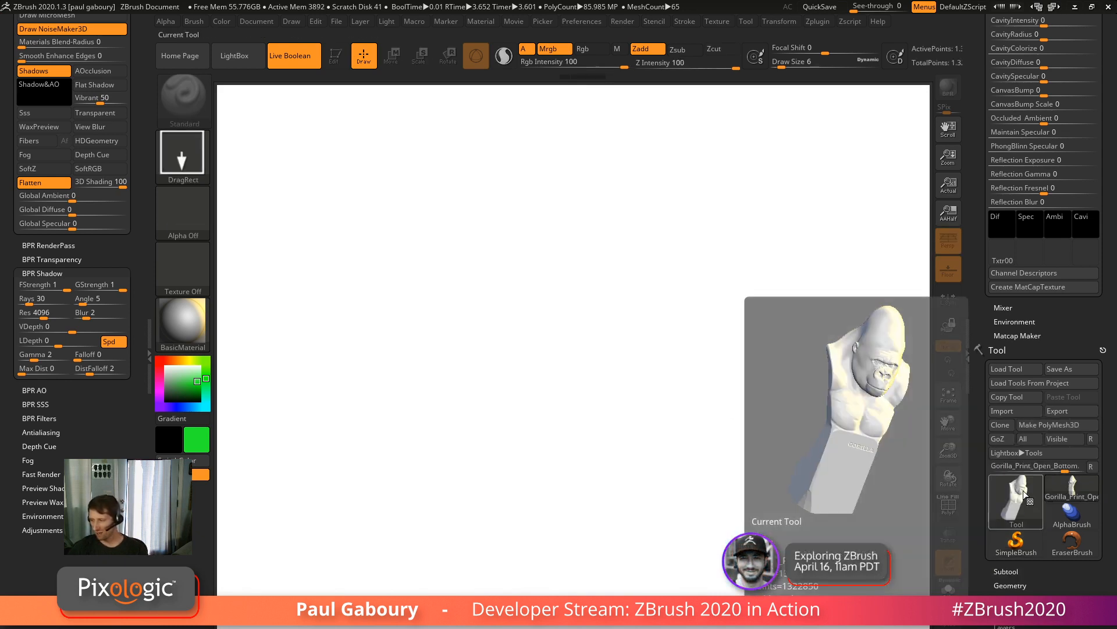
{"action": "left_click_drag", "start_coordinate": [544, 372], "coordinate": [544, 559]}
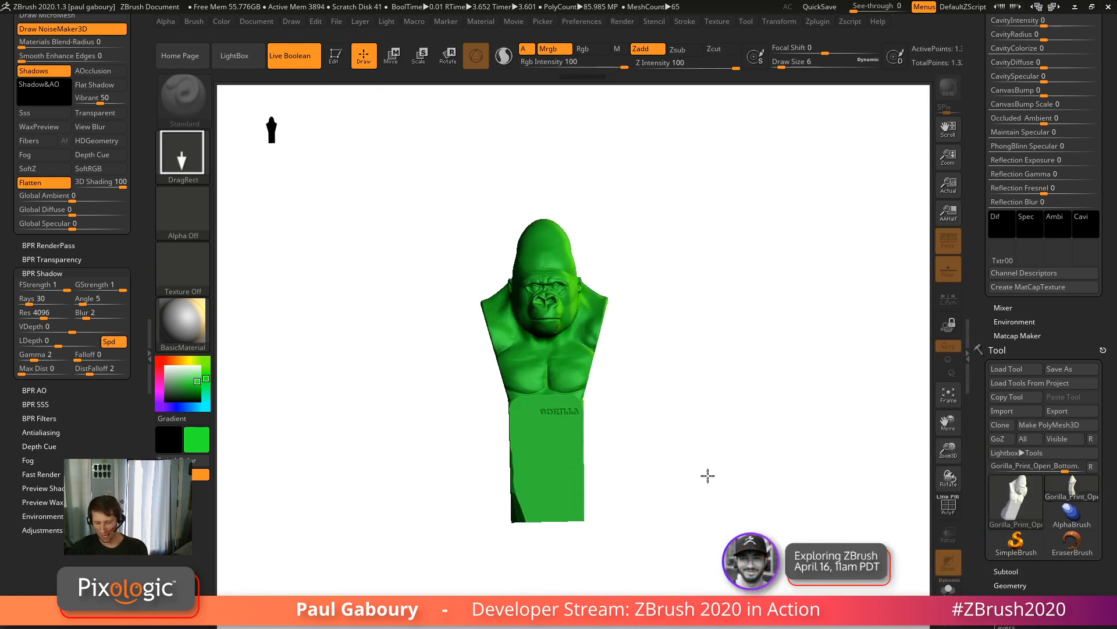
{"action": "key", "text": "t"}
{"action": "mouse_move", "coordinate": [714, 434]}
{"action": "left_mouse_down"}
{"action": "mouse_move", "coordinate": [689, 431]}
{"action": "mouse_move", "coordinate": [733, 442]}
{"action": "left_mouse_up"}
{"action": "mouse_move", "coordinate": [752, 413]}
{"action": "right_mouse_down", "text": "alt"}
{"action": "mouse_move", "coordinate": [741, 417]}
{"action": "mouse_move", "coordinate": [750, 409]}
{"action": "right_mouse_up", "text": "alt"}
{"action": "right_click", "coordinate": [749, 406]}
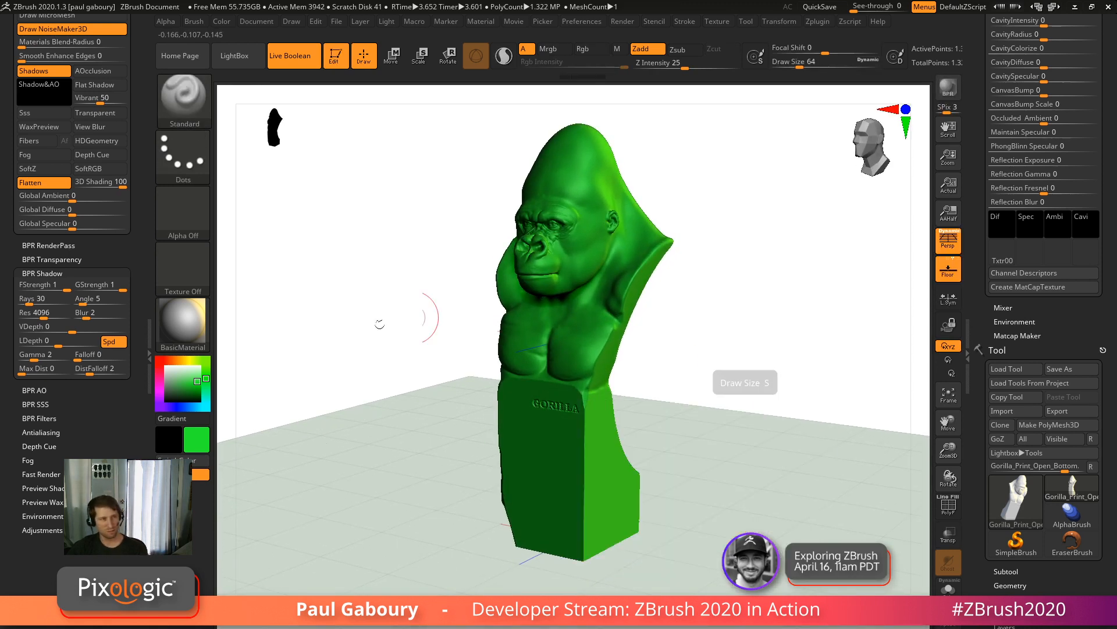
Change the bust's color to gray (134, 134, 134) and lighten the gray further.
{"action": "left_click", "coordinate": [169, 383]}
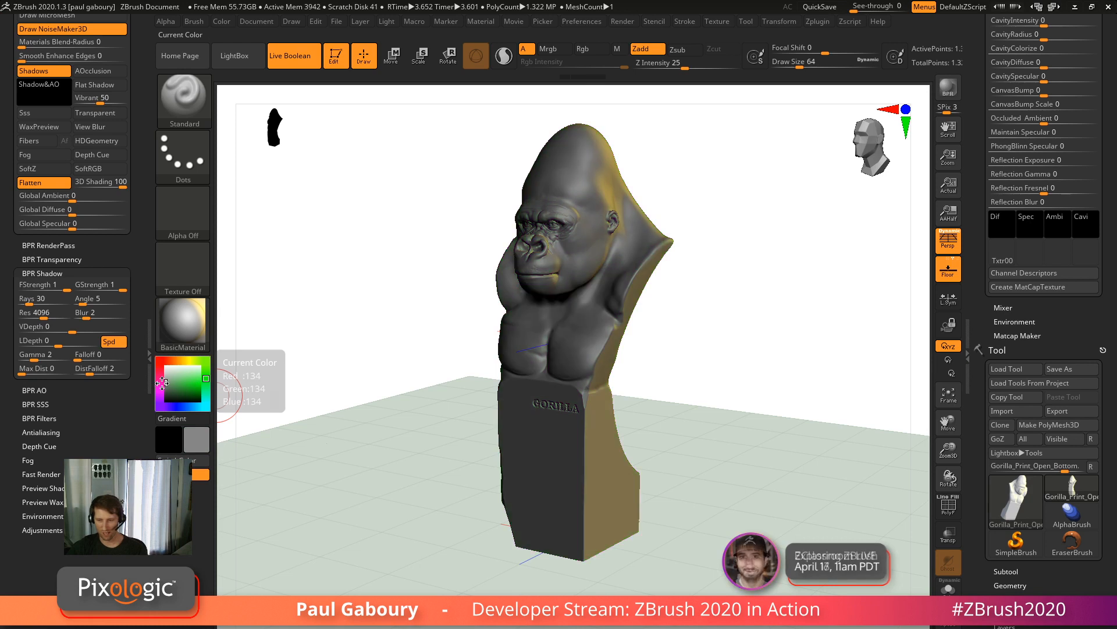
{"action": "left_click", "coordinate": [166, 378]}
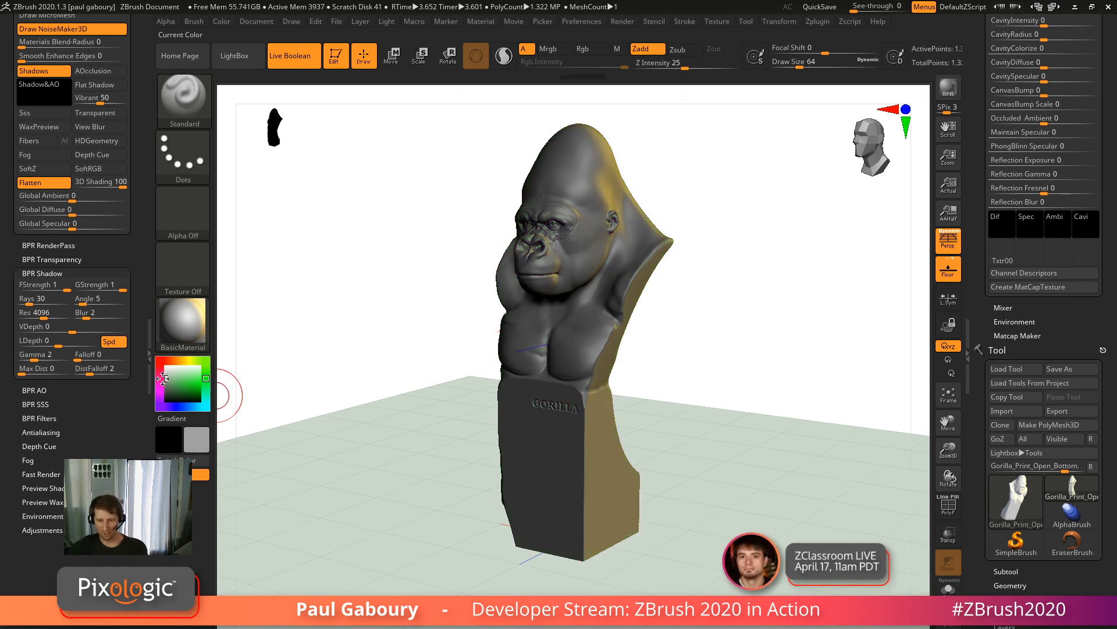
Render the gorilla bust with BPR, raise the BPR shadow Rays to 60, and render it again.
{"action": "key", "text": "shift"}
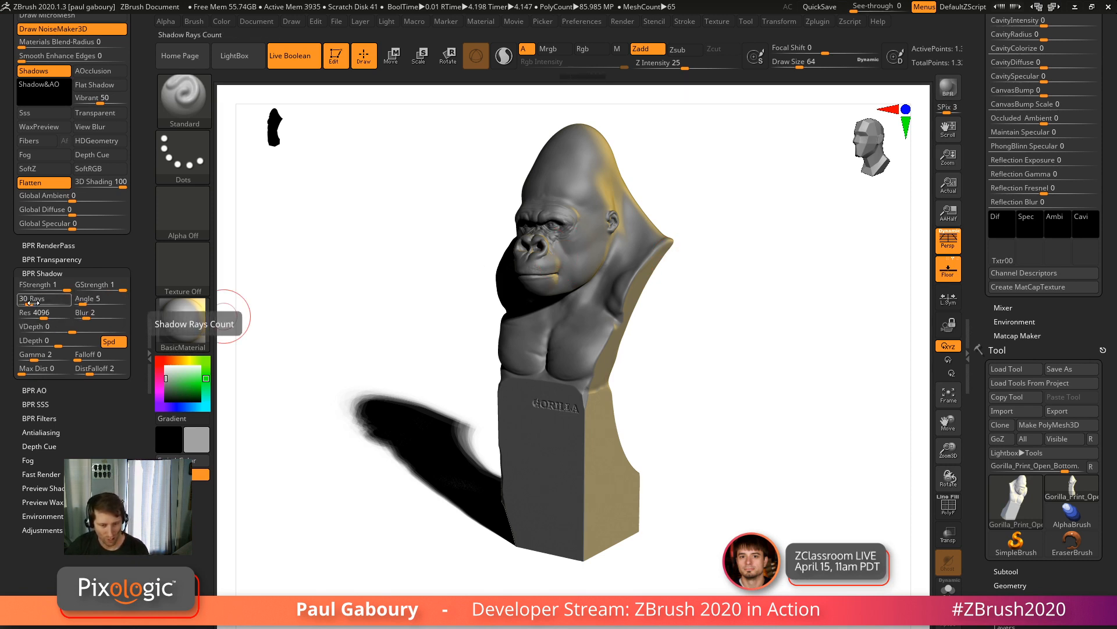
{"action": "type", "text": "60"}
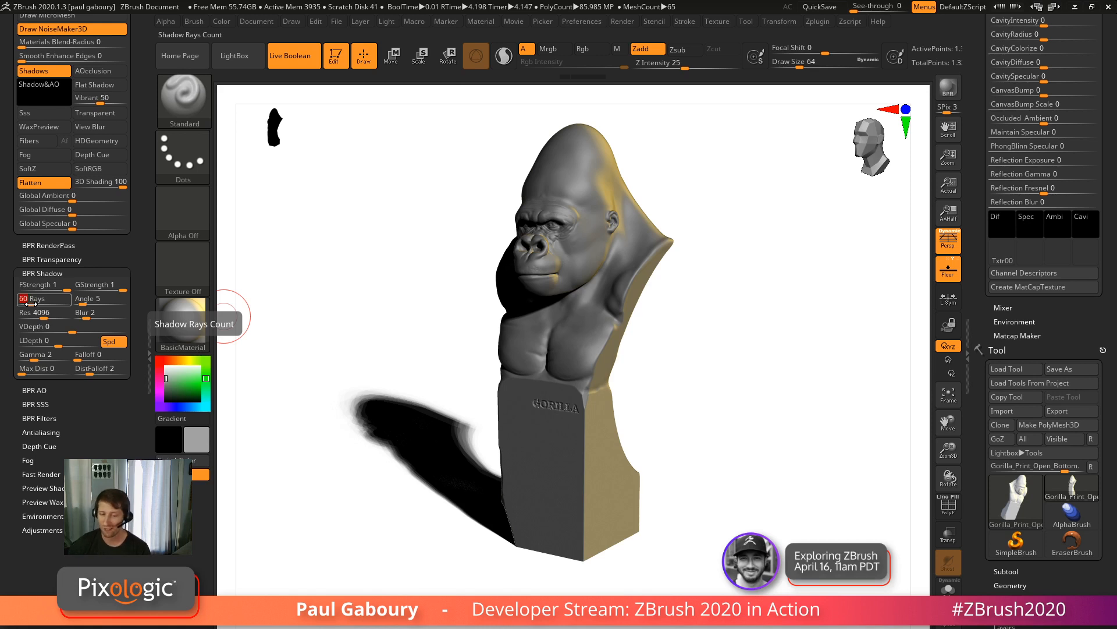
{"action": "key", "text": "Return"}
{"action": "key", "text": "shift"}
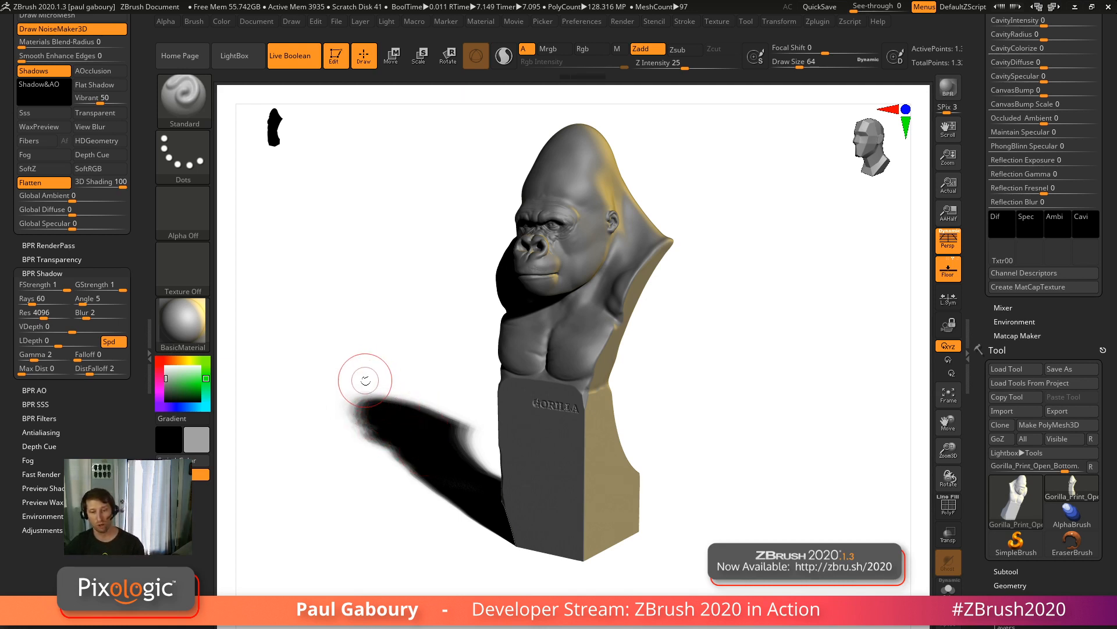
Set the BPR shadow Rays to 120 and render the bust again for comparison.
{"action": "left_click", "coordinate": [37, 301]}
{"action": "type", "text": "120"}
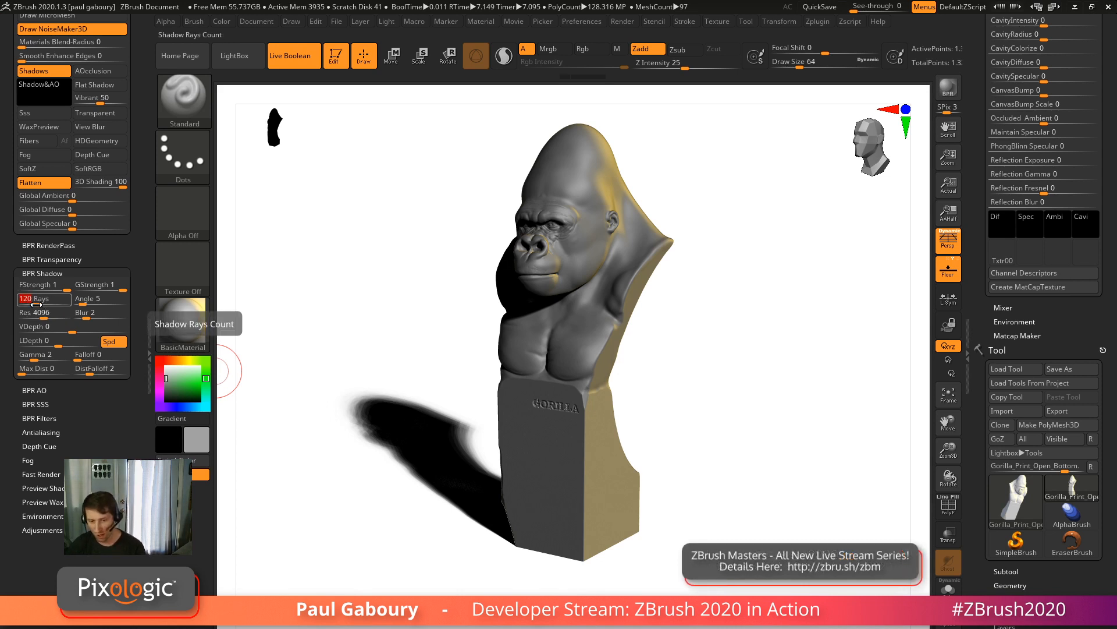
{"action": "key", "text": "shift"}
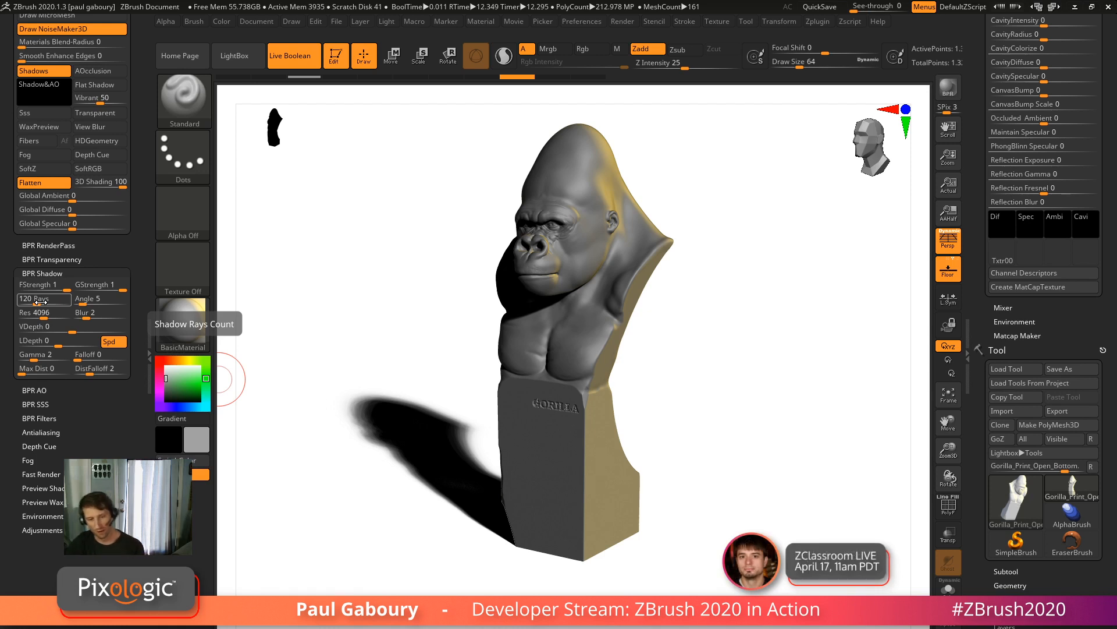
Set the BPR shadow Rays to 1, Angle to 0 and SPix to 0, and render the bust with BPR.
{"action": "left_click_drag", "start_coordinate": [41, 302], "coordinate": [67, 303]}
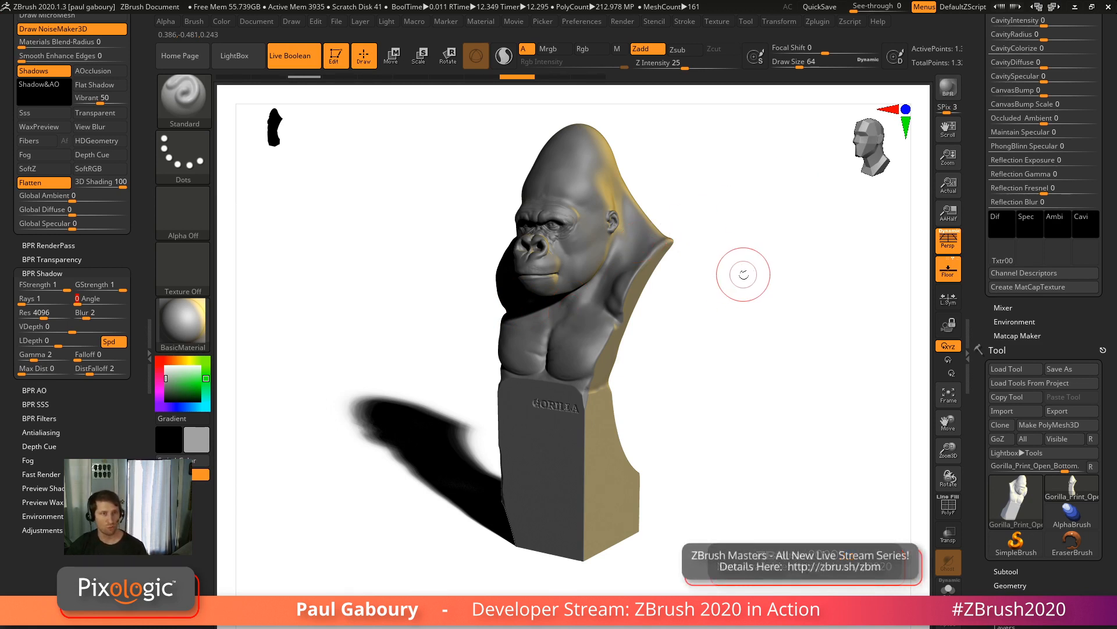
{"action": "left_click", "coordinate": [949, 110]}
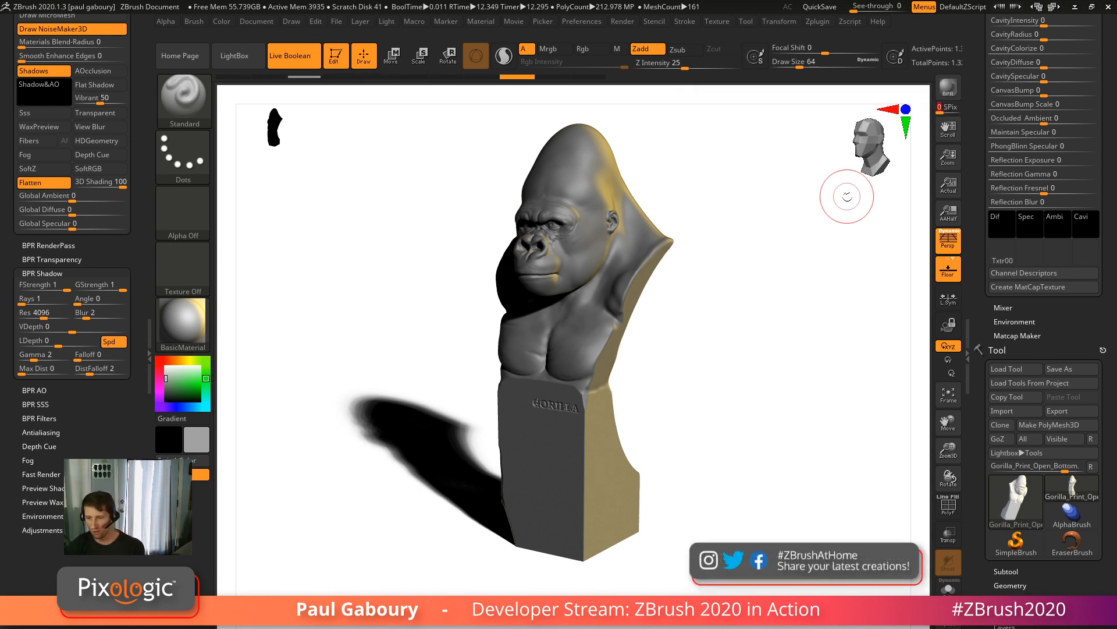
{"action": "left_click_drag", "start_coordinate": [806, 229], "coordinate": [775, 233]}
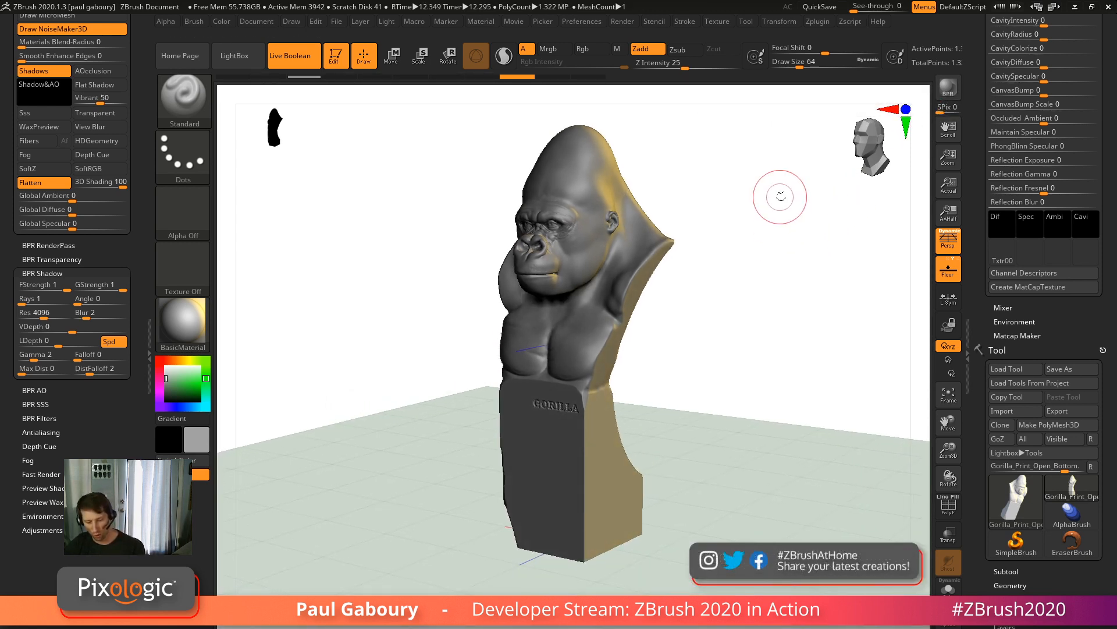
{"action": "key", "text": "shift+r"}
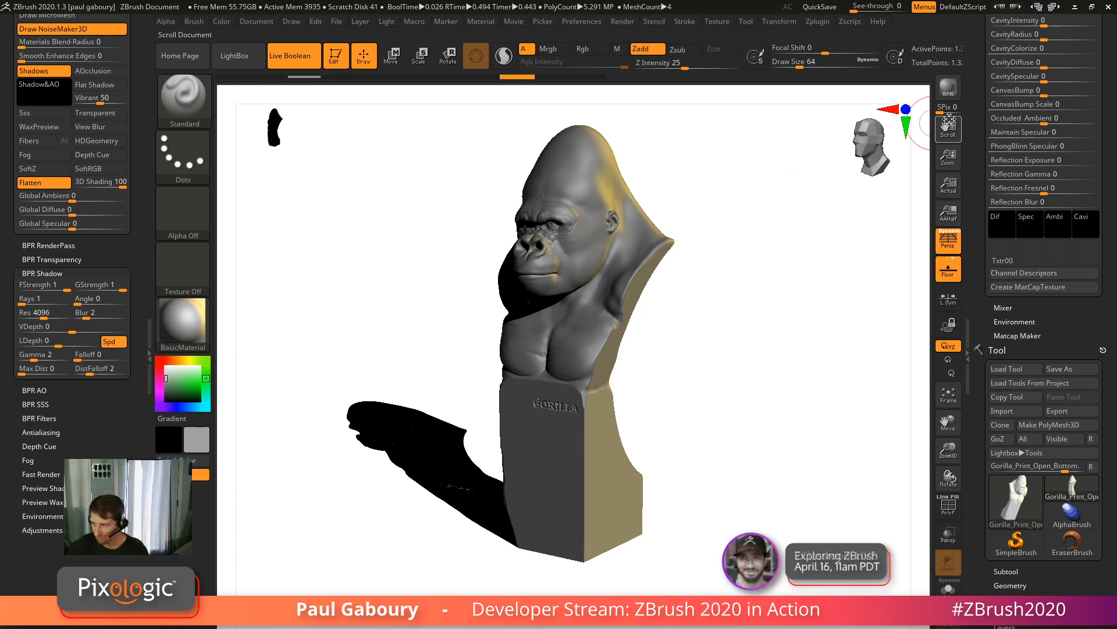
{"action": "left_click", "coordinate": [950, 111]}
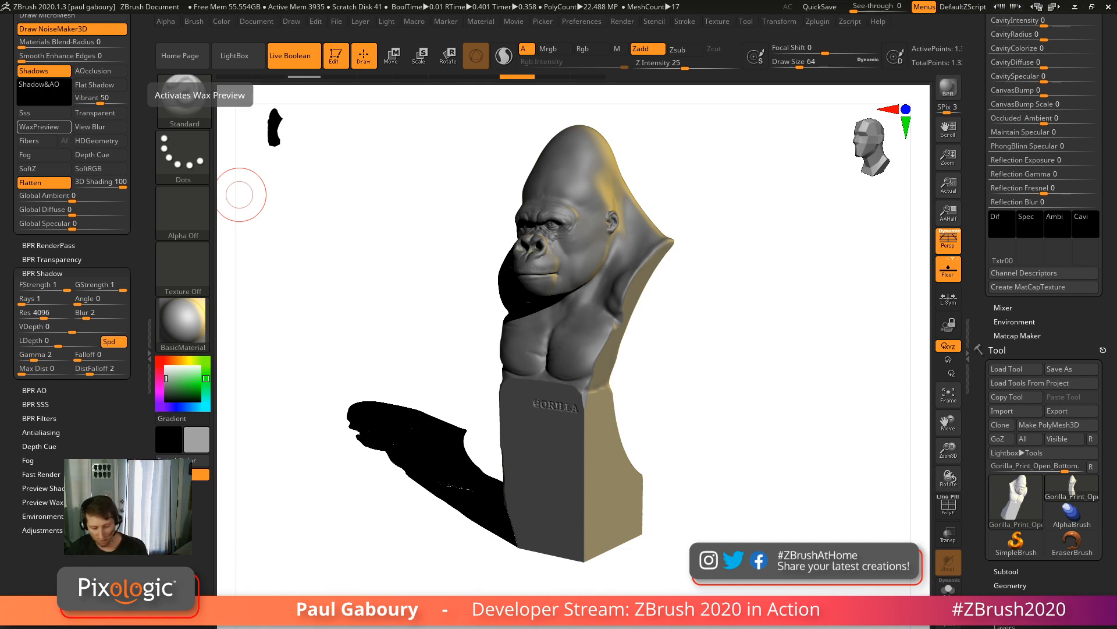
Switch to the ZBrushCentral page in the browser and open the Skeen Girl sculpt post from the featured artworks.
{"action": "key", "text": "alt+Tab"}
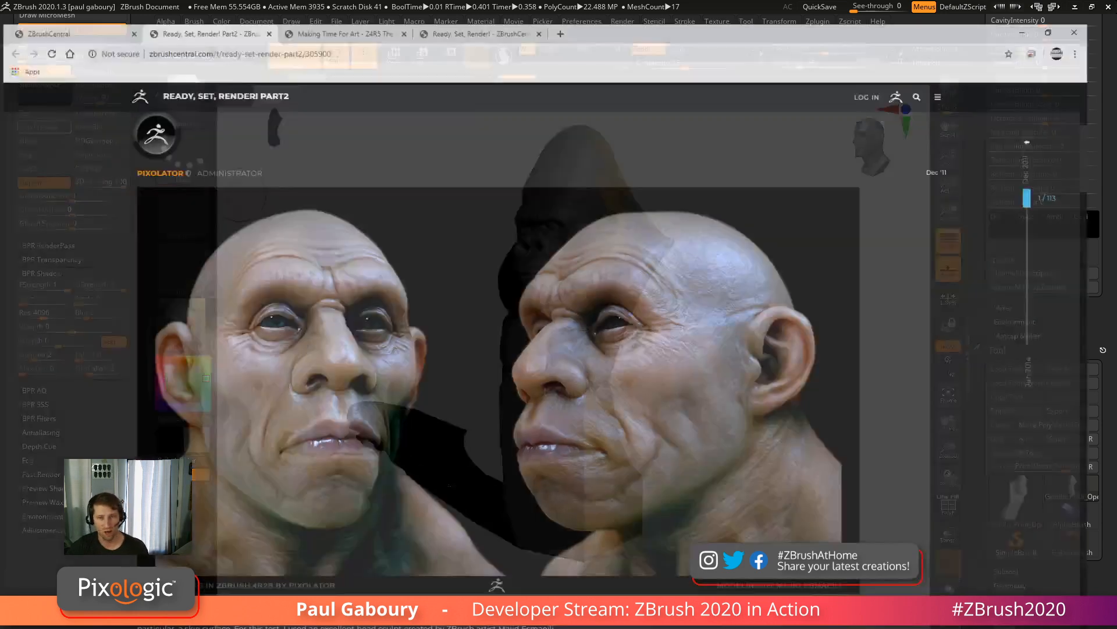
{"action": "scroll", "coordinate": [272, 463], "scroll_direction": "down", "scroll_amount": 4}
{"action": "scroll", "coordinate": [291, 457], "scroll_direction": "up", "scroll_amount": 9}
{"action": "scroll", "coordinate": [332, 433], "scroll_direction": "up", "scroll_amount": 1}
{"action": "scroll", "coordinate": [340, 427], "scroll_direction": "down", "scroll_amount": 1}
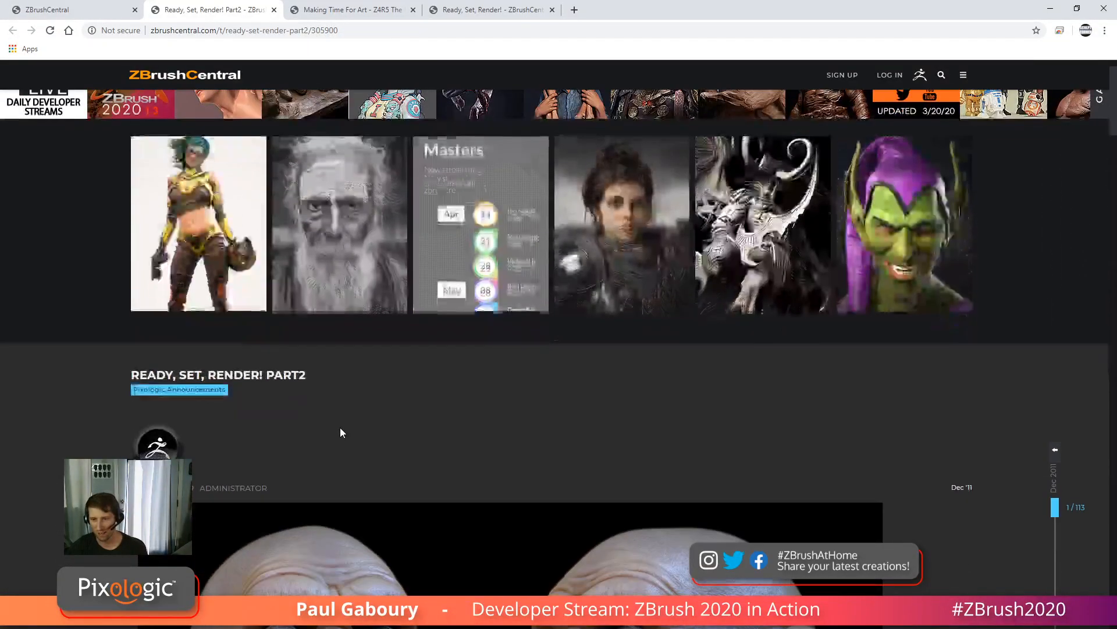
{"action": "scroll", "coordinate": [340, 427], "scroll_direction": "up", "scroll_amount": 1}
{"action": "scroll", "coordinate": [340, 426], "scroll_direction": "down", "scroll_amount": 1}
{"action": "left_click", "coordinate": [383, 110]}
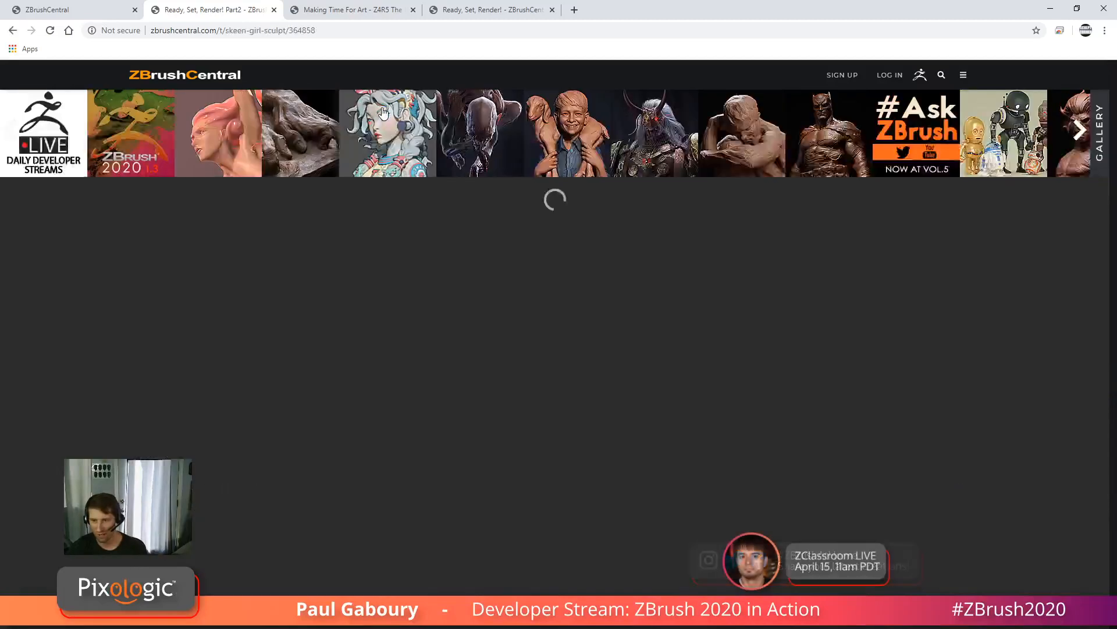
Examine the color renders and gray sculpt views in the Skeen Girl post, and return to its beginning.
{"action": "scroll", "coordinate": [734, 489], "scroll_direction": "down", "scroll_amount": 10}
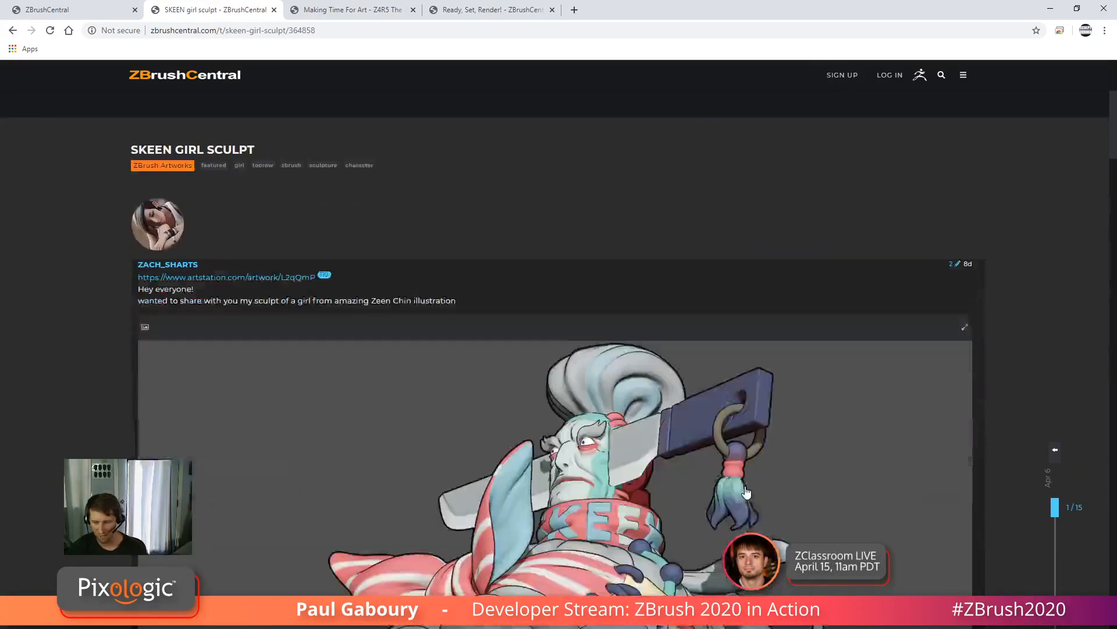
{"action": "scroll", "coordinate": [750, 492], "scroll_direction": "down", "scroll_amount": 6}
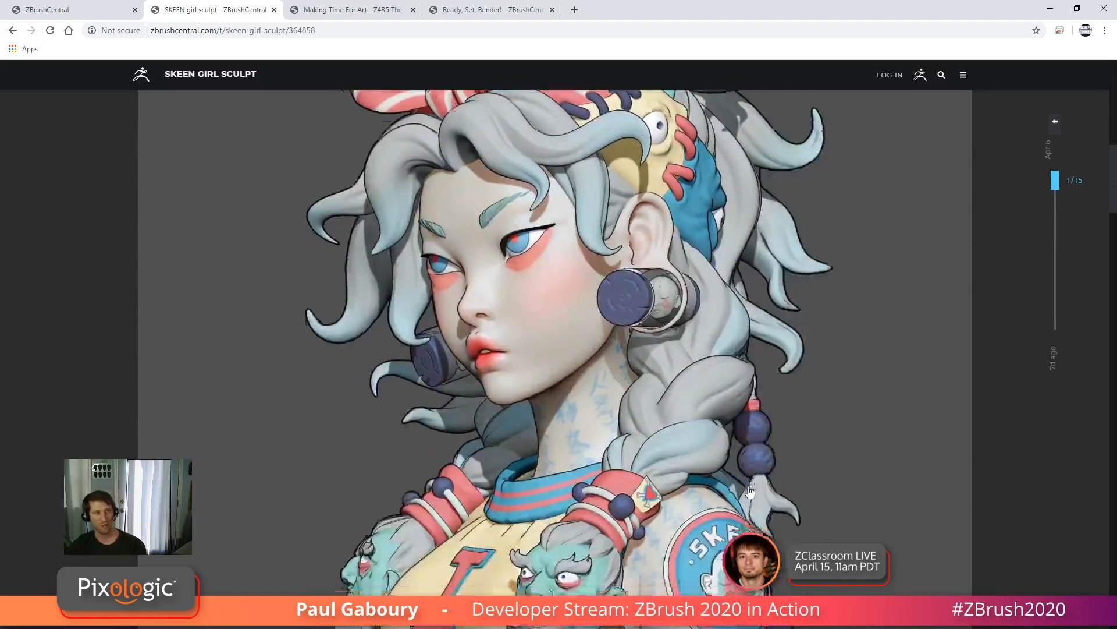
{"action": "scroll", "coordinate": [751, 495], "scroll_direction": "up", "scroll_amount": 4}
{"action": "scroll", "coordinate": [751, 494], "scroll_direction": "up", "scroll_amount": 2}
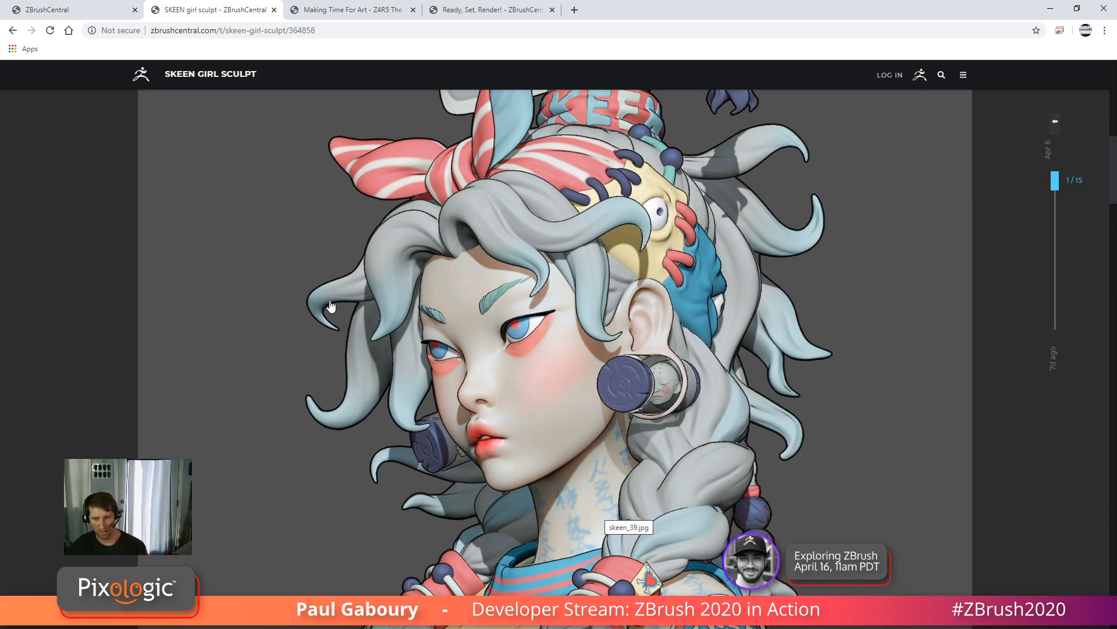
{"action": "scroll", "coordinate": [657, 499], "scroll_direction": "down", "scroll_amount": 3}
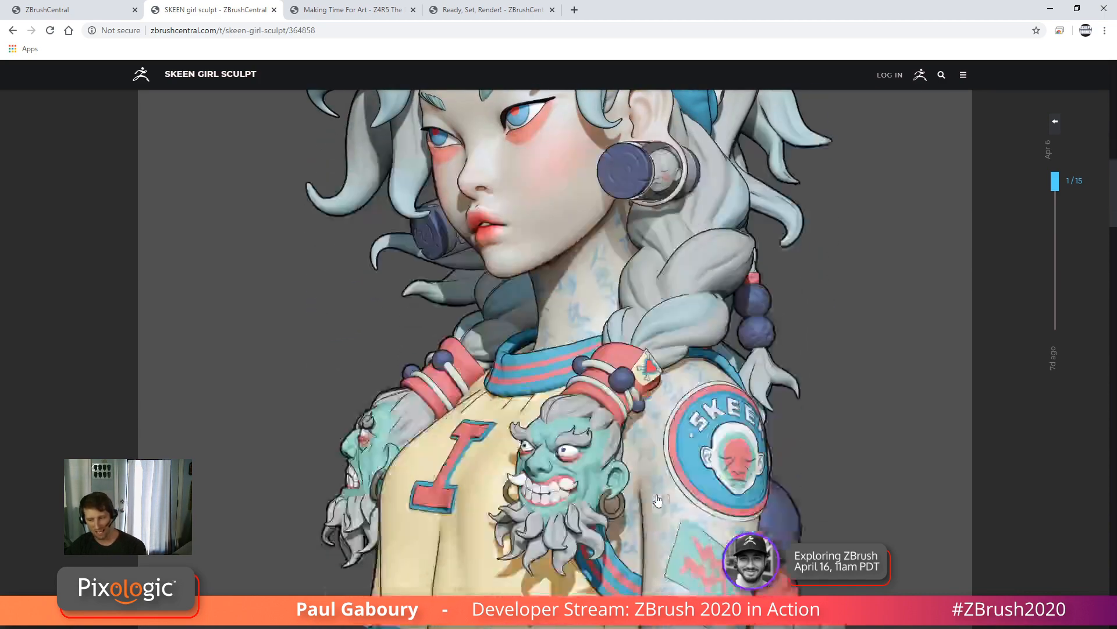
{"action": "scroll", "coordinate": [657, 498], "scroll_direction": "down", "scroll_amount": 10}
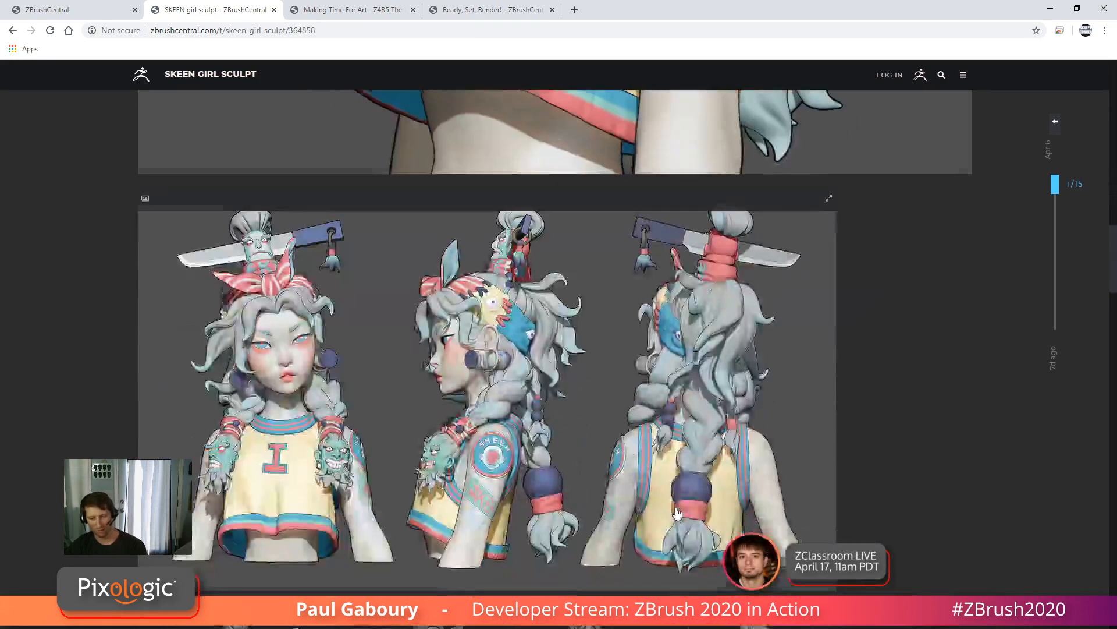
{"action": "scroll", "coordinate": [677, 513], "scroll_direction": "down", "scroll_amount": 4}
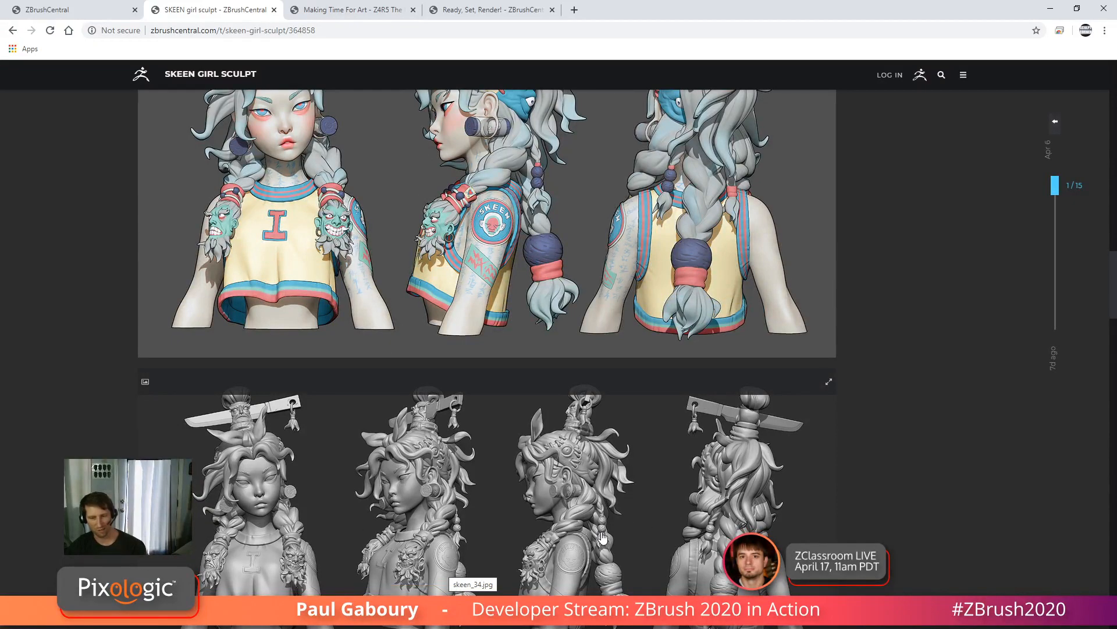
{"action": "scroll", "coordinate": [603, 538], "scroll_direction": "up", "scroll_amount": 20}
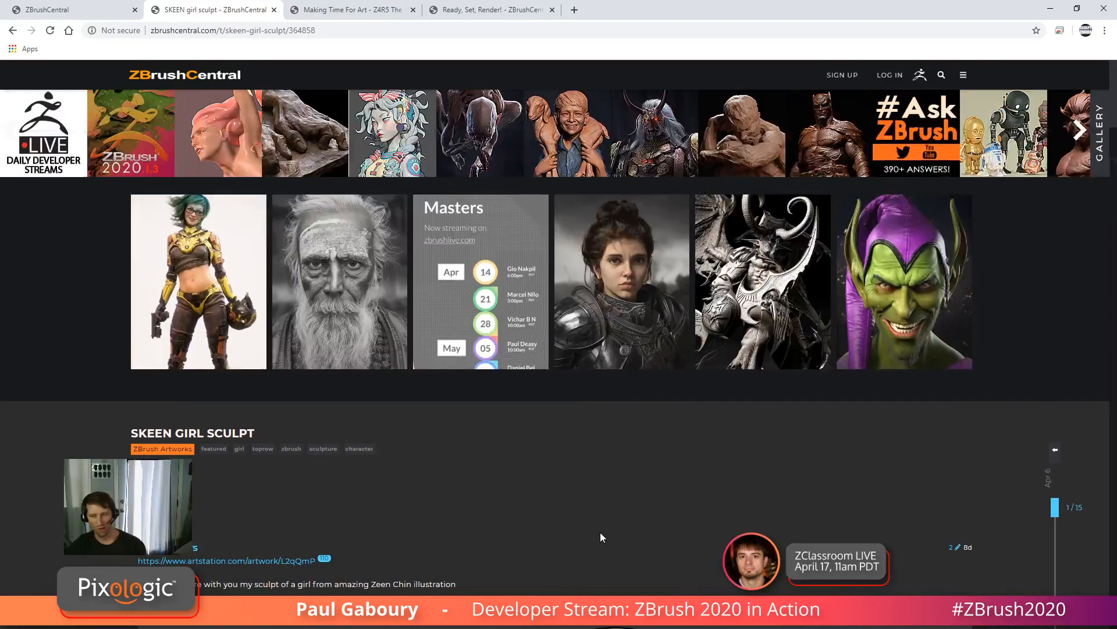
Browse the ZBrushCentral Top Row Gallery and open the Gretel artwork in a new tab to view its render.
{"action": "left_click", "coordinate": [1101, 137]}
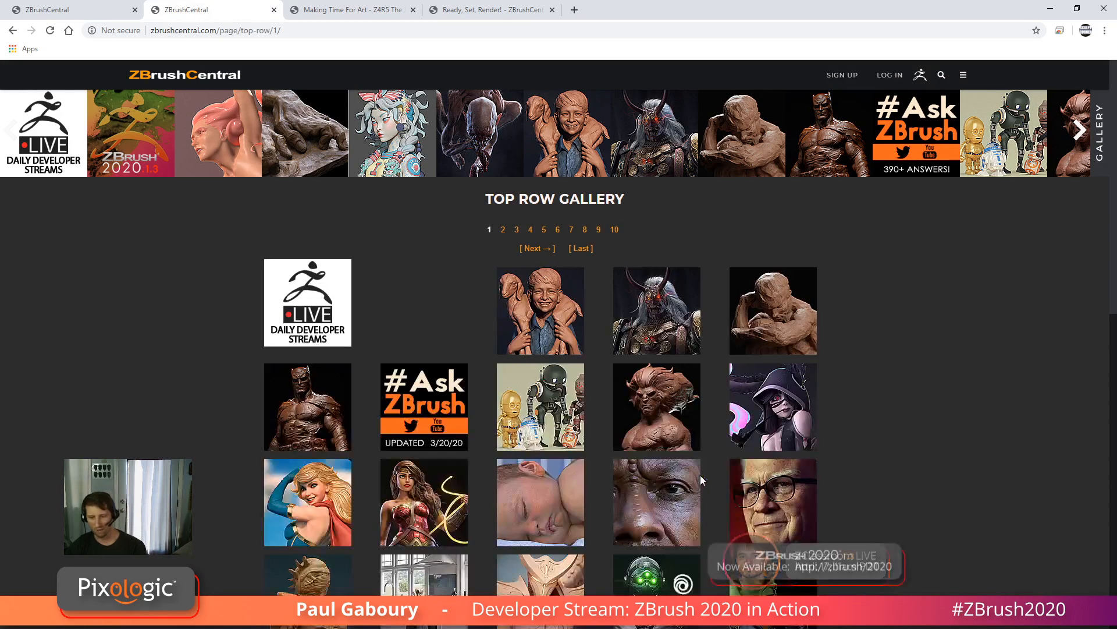
{"action": "scroll", "coordinate": [701, 478], "scroll_direction": "down", "scroll_amount": 6}
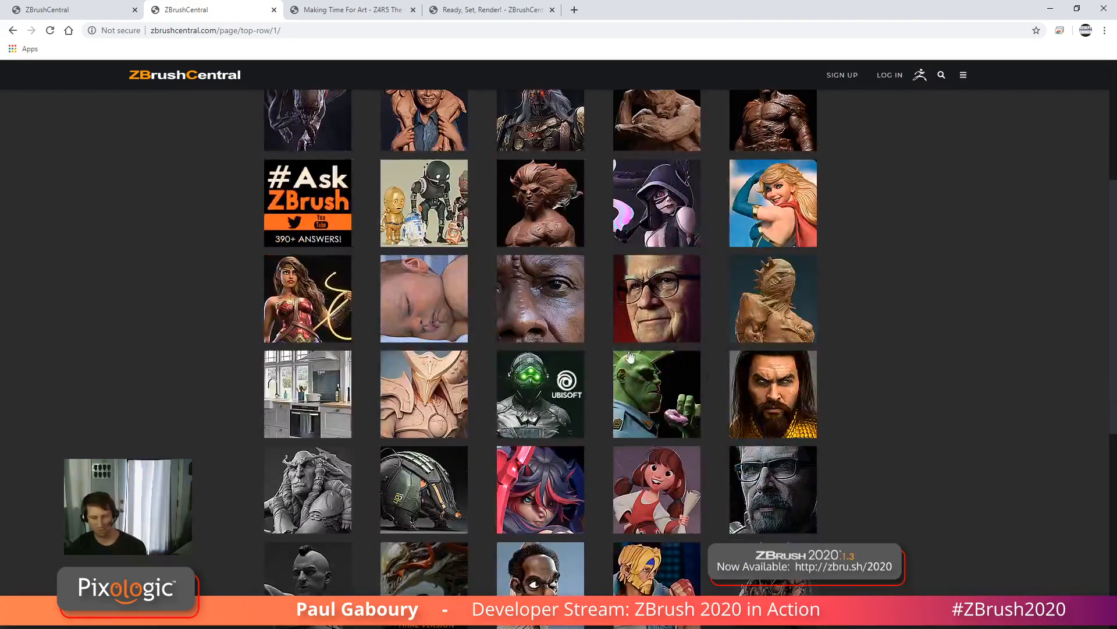
{"action": "scroll", "coordinate": [629, 357], "scroll_direction": "down", "scroll_amount": 2}
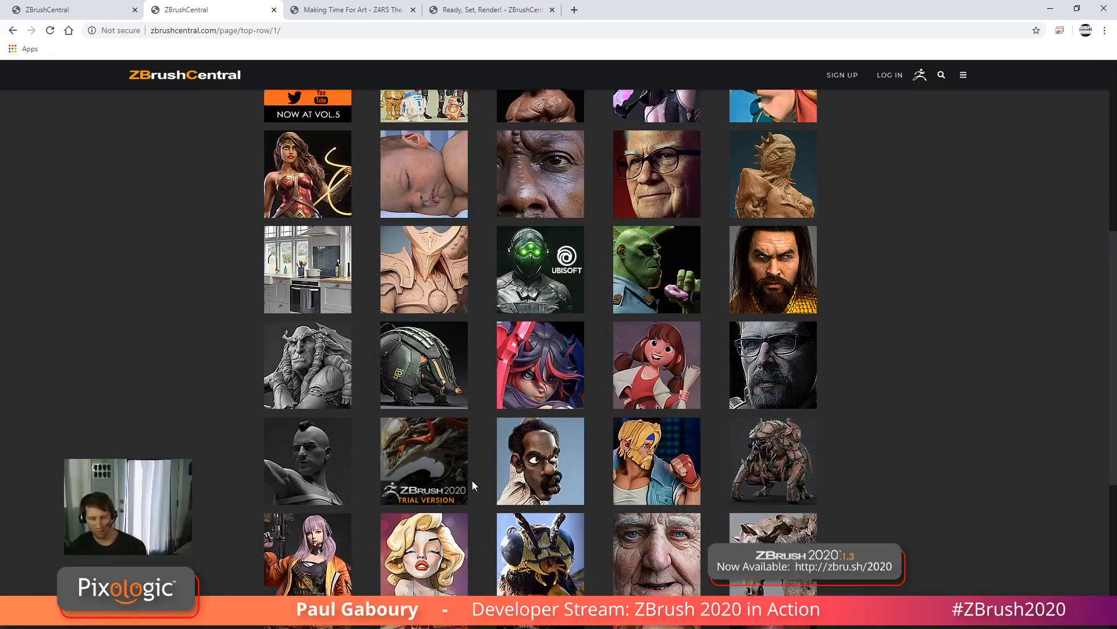
{"action": "left_click", "coordinate": [683, 313]}
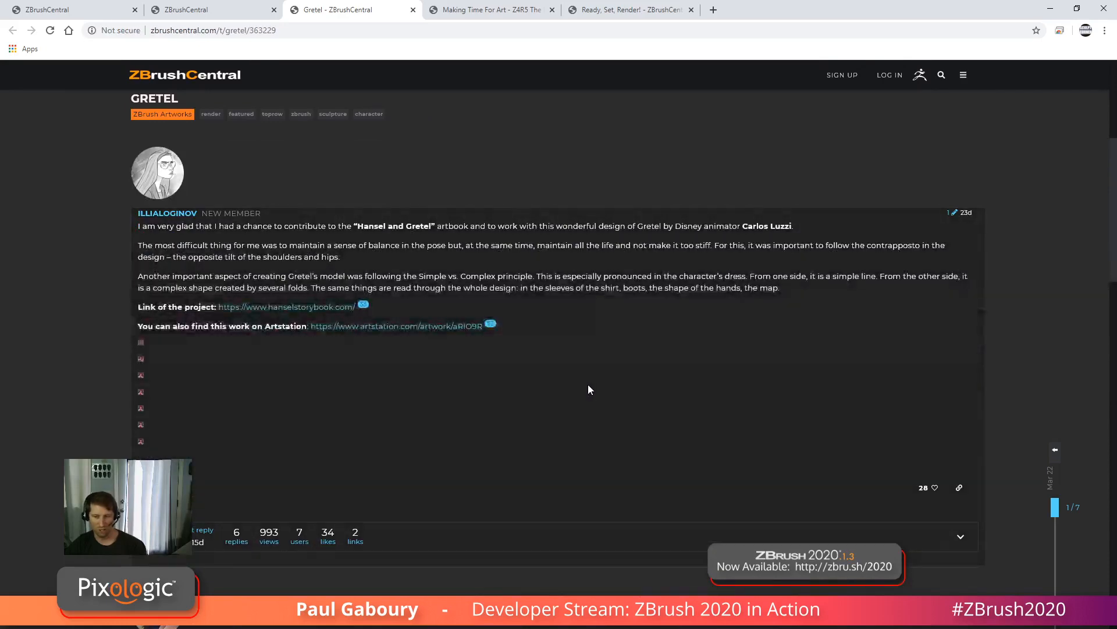
{"action": "scroll", "coordinate": [589, 390], "scroll_direction": "down", "scroll_amount": 4}
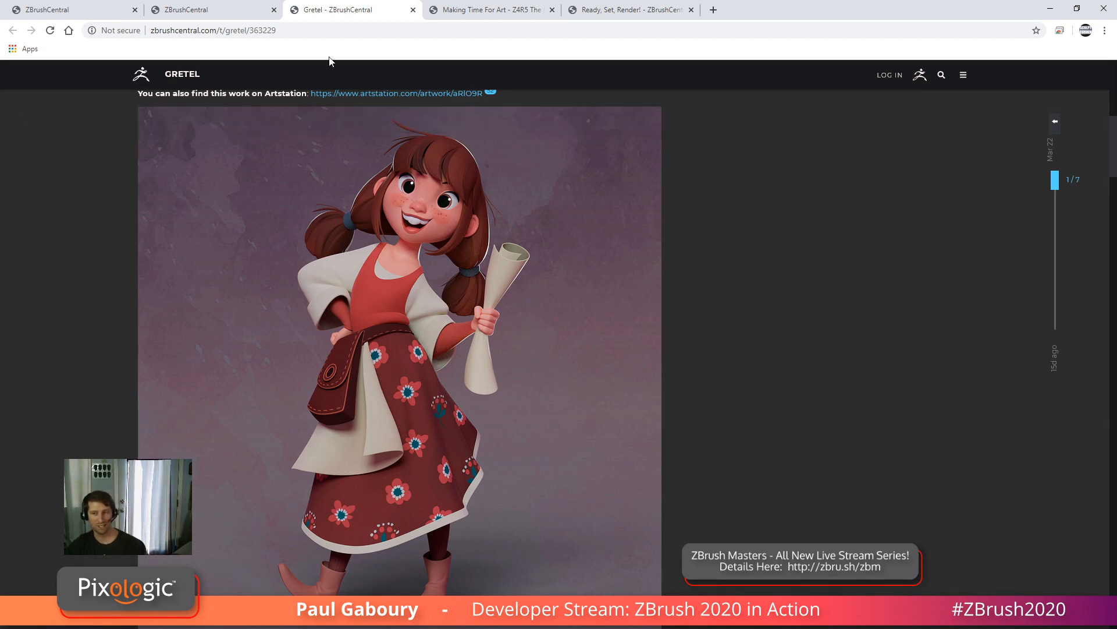
Open the Streets of Rage 4 Axel Fanart post from the ZBrushCentral top row gallery and view its artwork.
{"action": "left_click", "coordinate": [204, 16]}
{"action": "scroll", "coordinate": [890, 428], "scroll_direction": "down", "scroll_amount": 2}
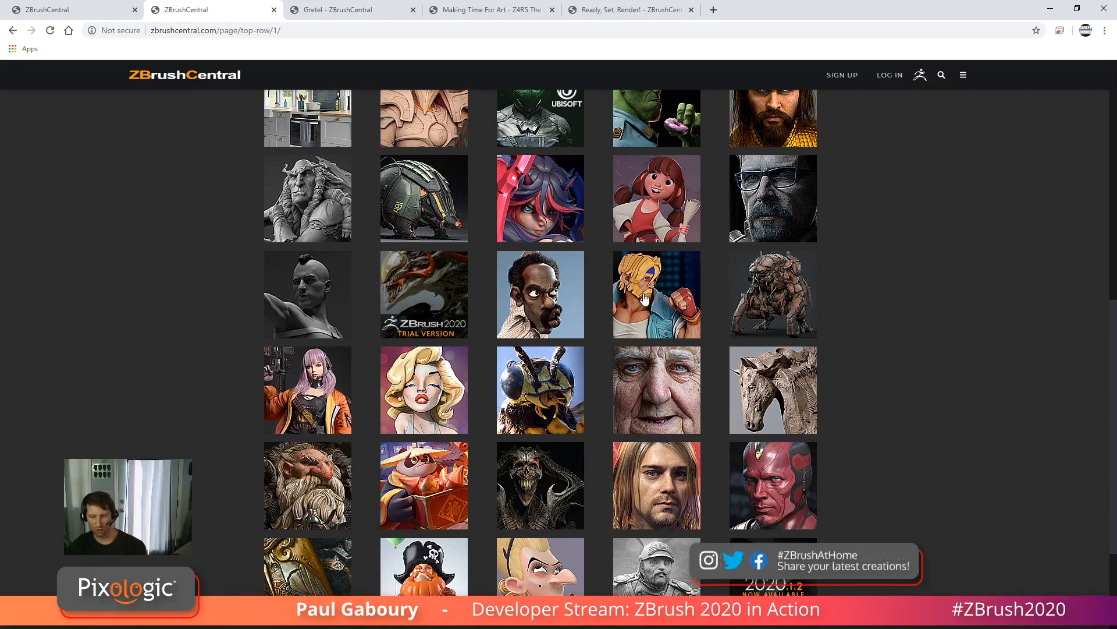
{"action": "key", "text": "ctrl+Tab"}
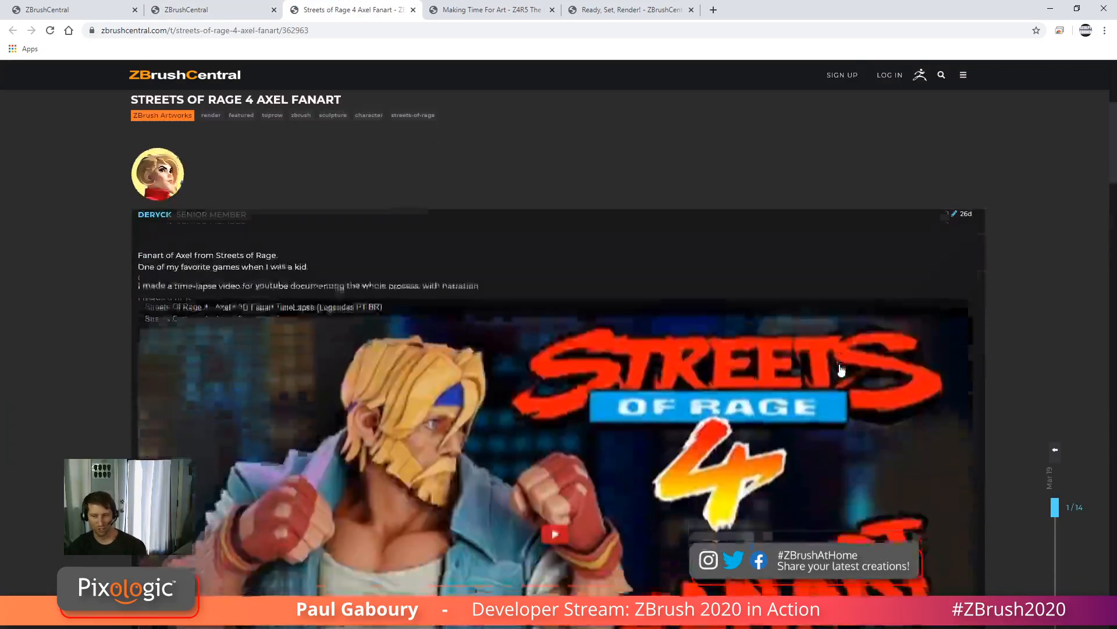
{"action": "scroll", "coordinate": [844, 374], "scroll_direction": "down", "scroll_amount": 8}
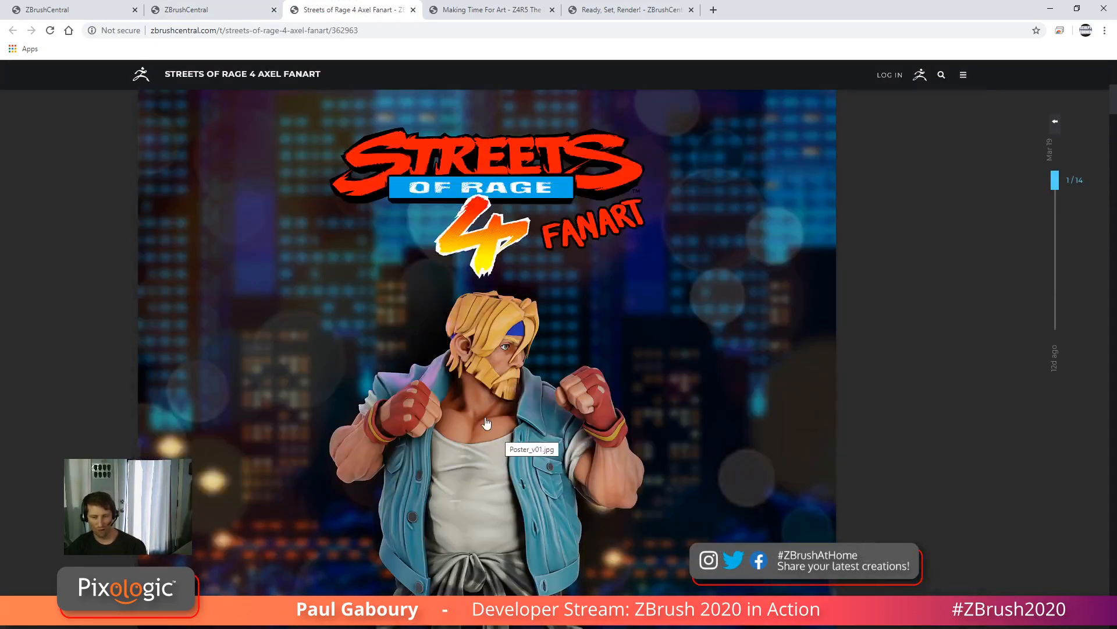
{"action": "scroll", "coordinate": [499, 419], "scroll_direction": "down", "scroll_amount": 2}
{"action": "scroll", "coordinate": [498, 419], "scroll_direction": "down", "scroll_amount": 5}
{"action": "scroll", "coordinate": [521, 422], "scroll_direction": "down", "scroll_amount": 5}
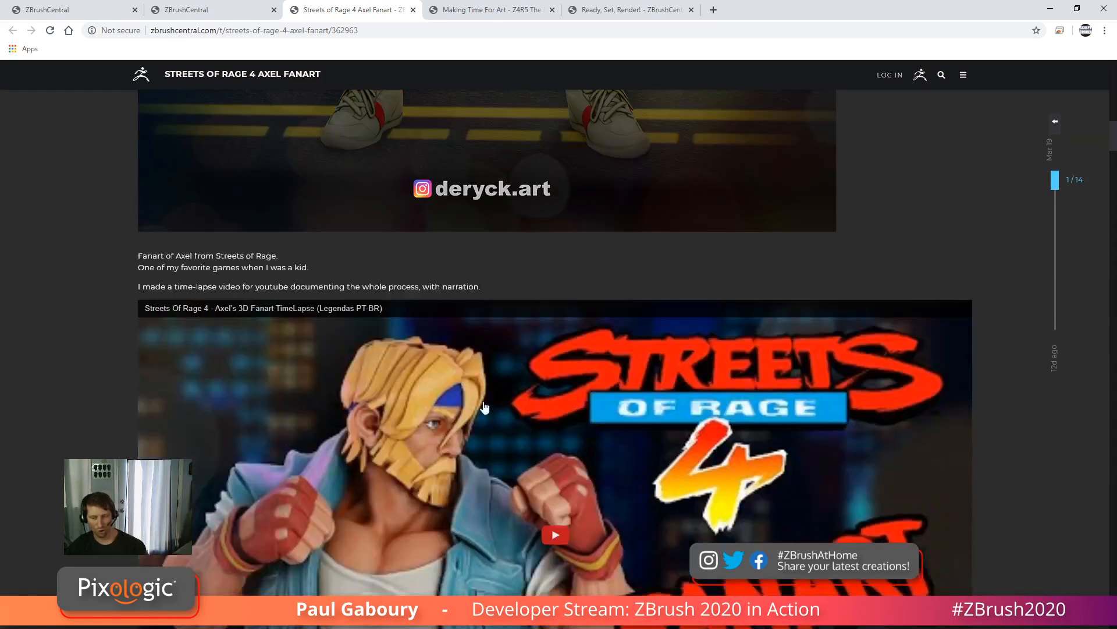
Return to the top row gallery and open the Troll artwork post.
{"action": "left_click", "coordinate": [201, 12]}
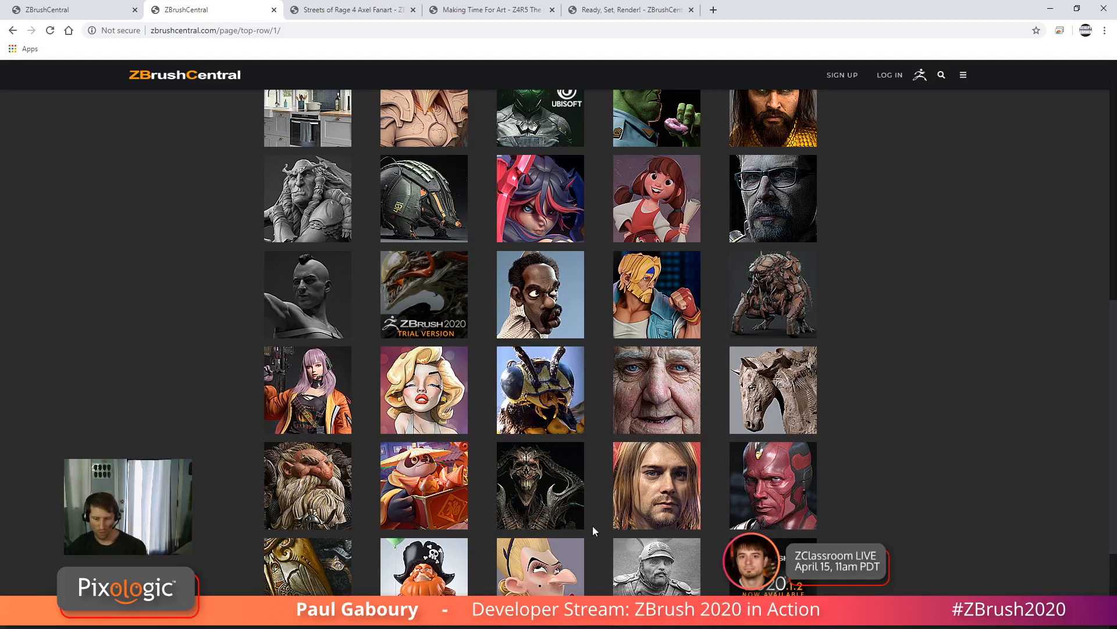
{"action": "scroll", "coordinate": [582, 581], "scroll_direction": "down", "scroll_amount": 10}
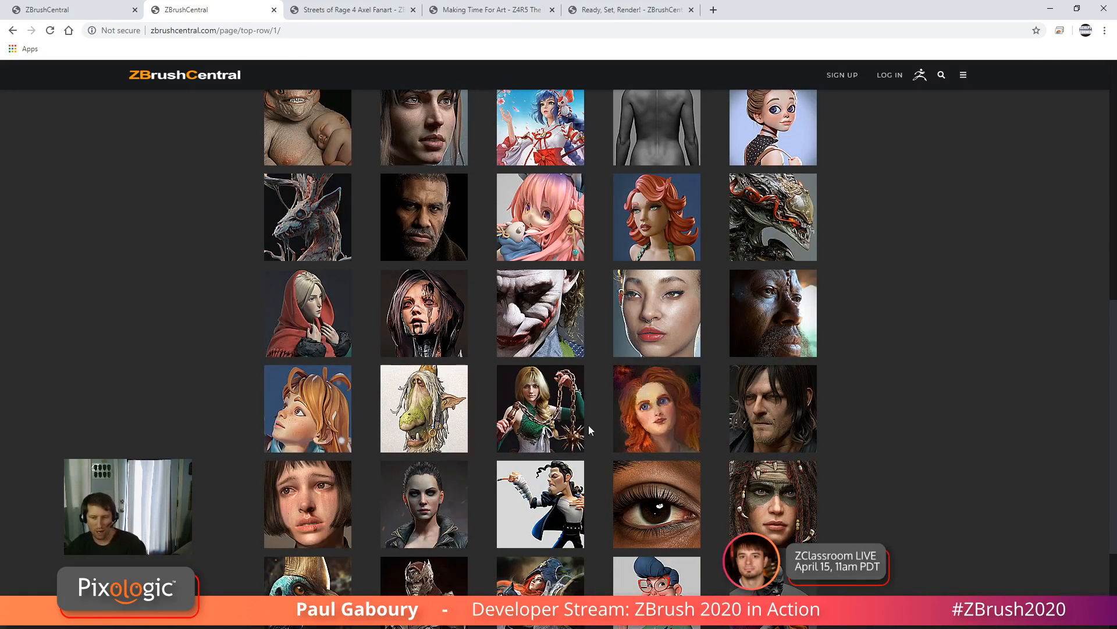
{"action": "left_click", "coordinate": [431, 407]}
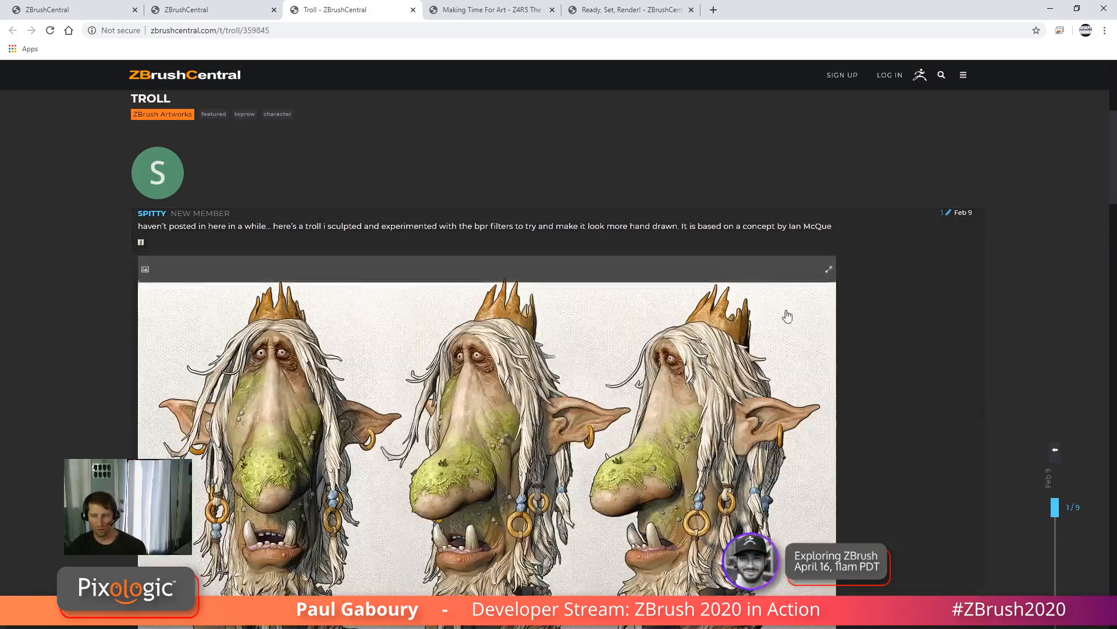
Examine the Troll post's hand-drawn style renders and grey sculpt images, including the description of the BPR filters.
{"action": "scroll", "coordinate": [786, 316], "scroll_direction": "down", "scroll_amount": 3}
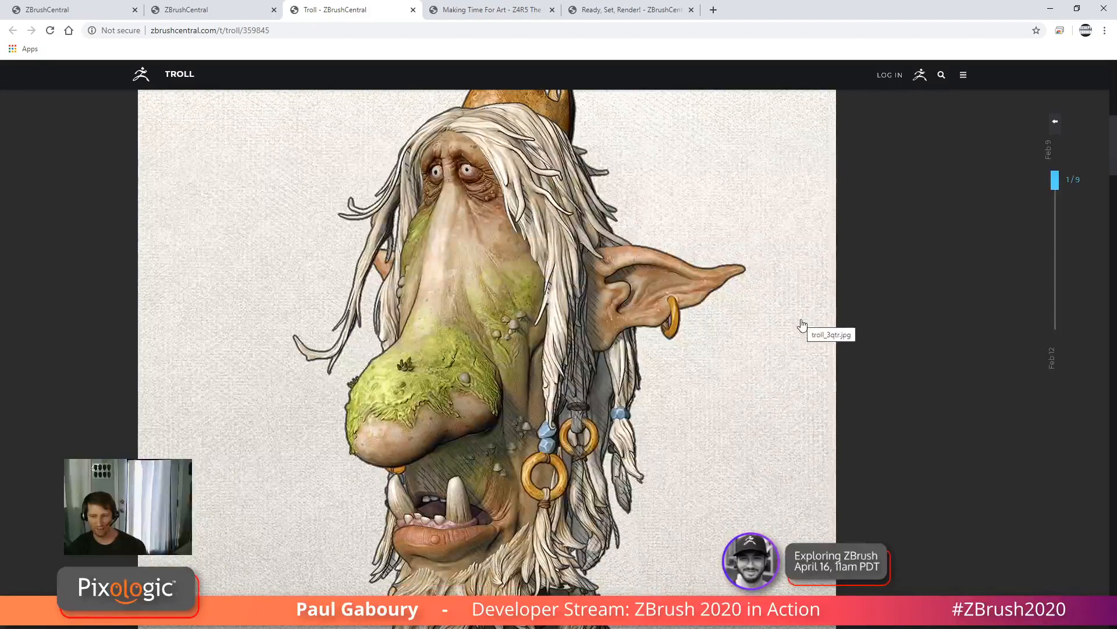
{"action": "scroll", "coordinate": [802, 325], "scroll_direction": "down", "scroll_amount": 7}
{"action": "scroll", "coordinate": [802, 325], "scroll_direction": "up", "scroll_amount": 6}
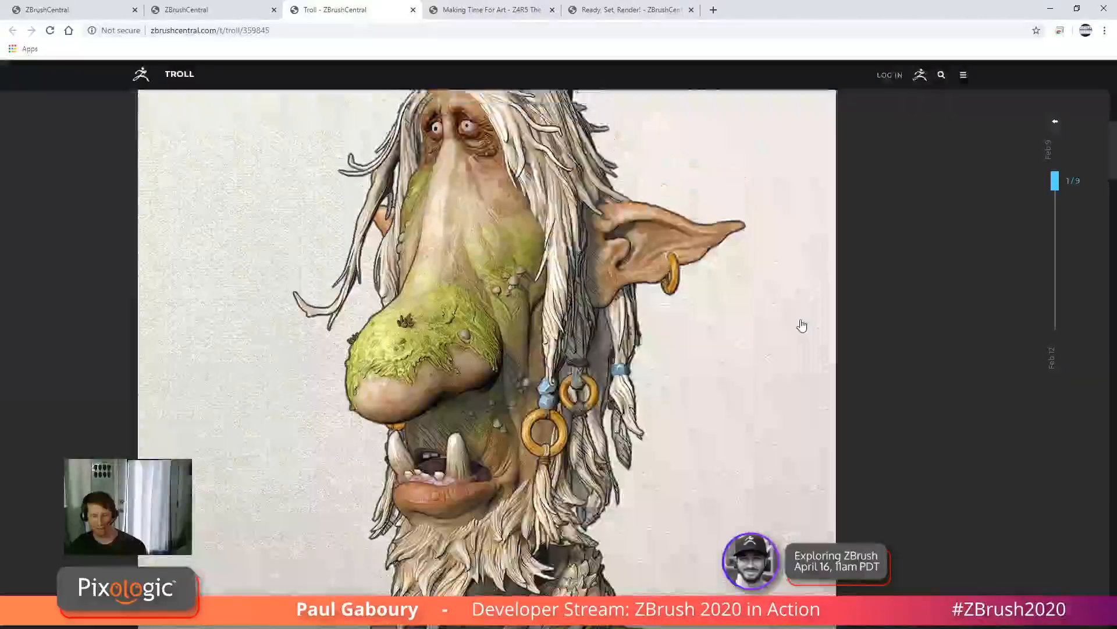
{"action": "scroll", "coordinate": [802, 325], "scroll_direction": "up", "scroll_amount": 10}
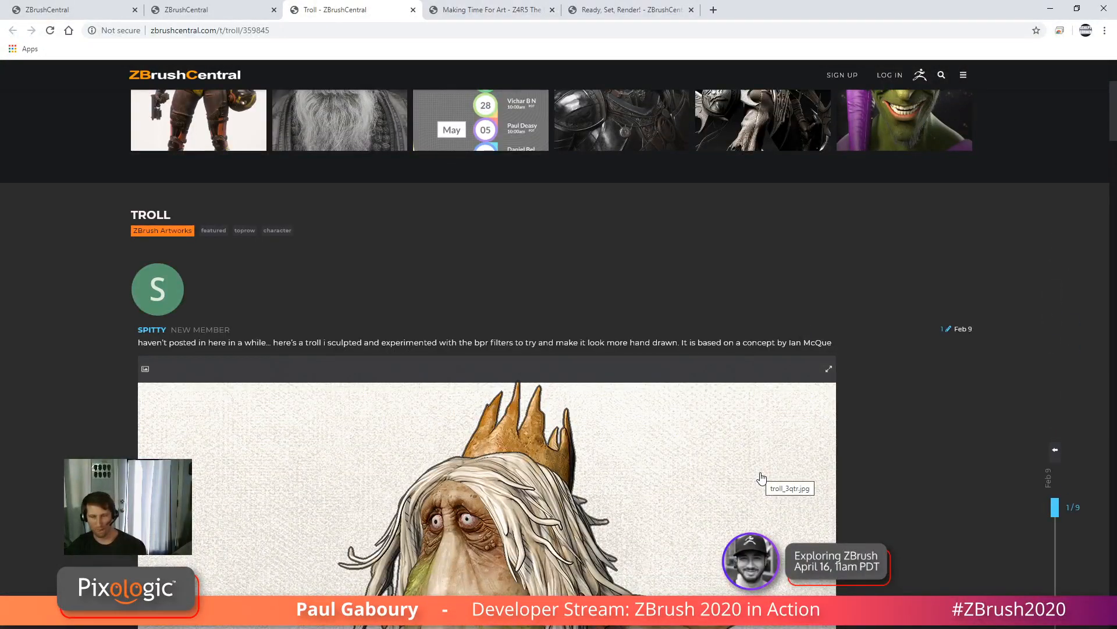
{"action": "scroll", "coordinate": [613, 464], "scroll_direction": "down", "scroll_amount": 5}
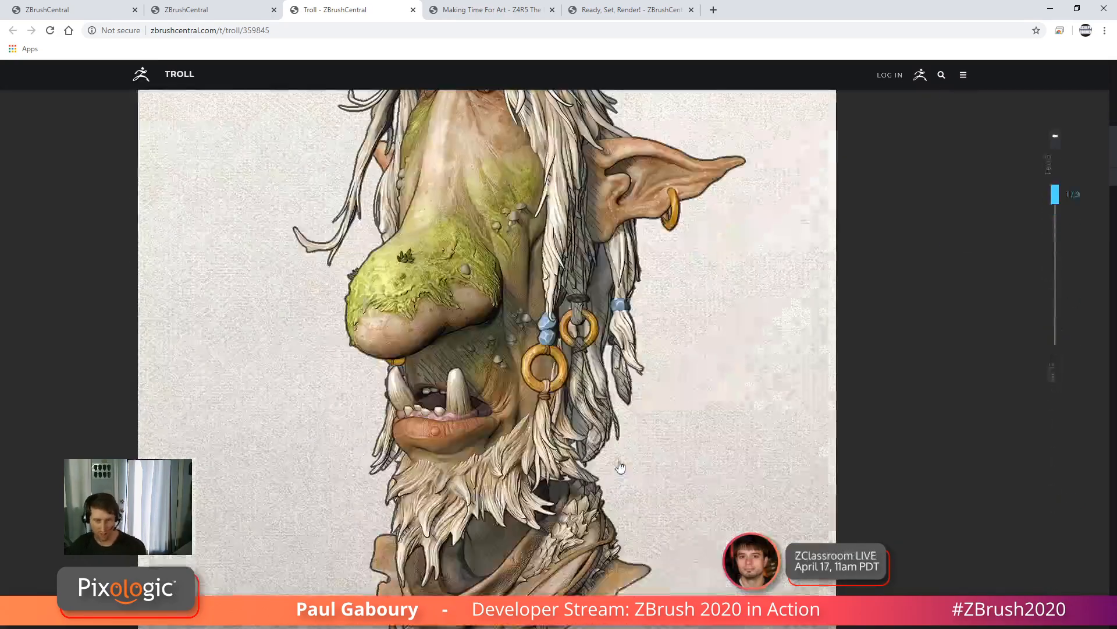
{"action": "scroll", "coordinate": [621, 465], "scroll_direction": "down", "scroll_amount": 8}
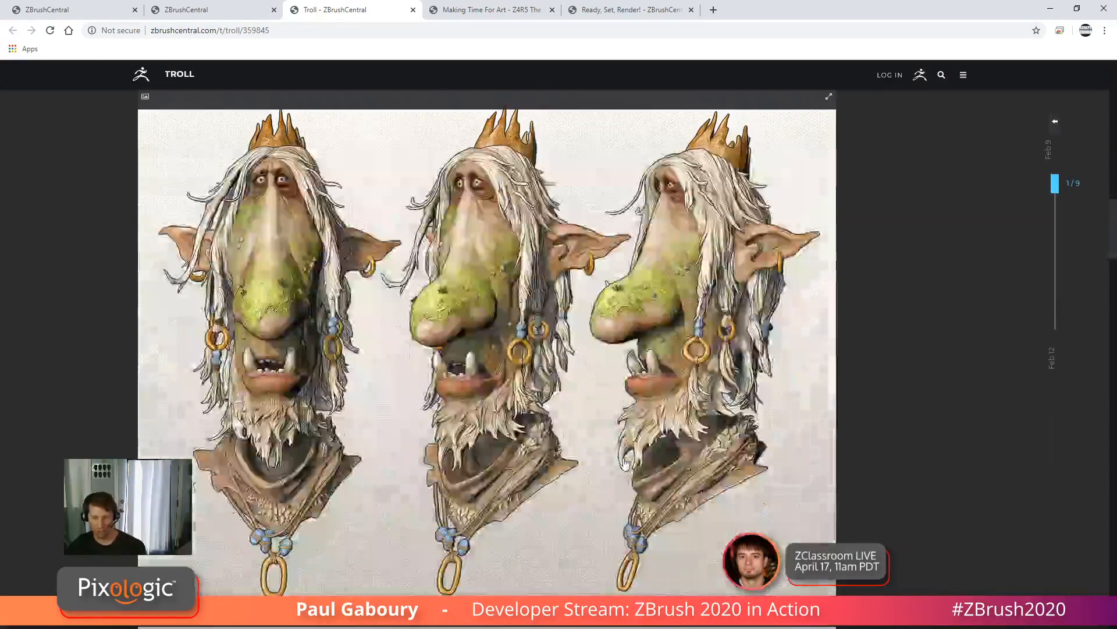
{"action": "scroll", "coordinate": [624, 463], "scroll_direction": "down", "scroll_amount": 14}
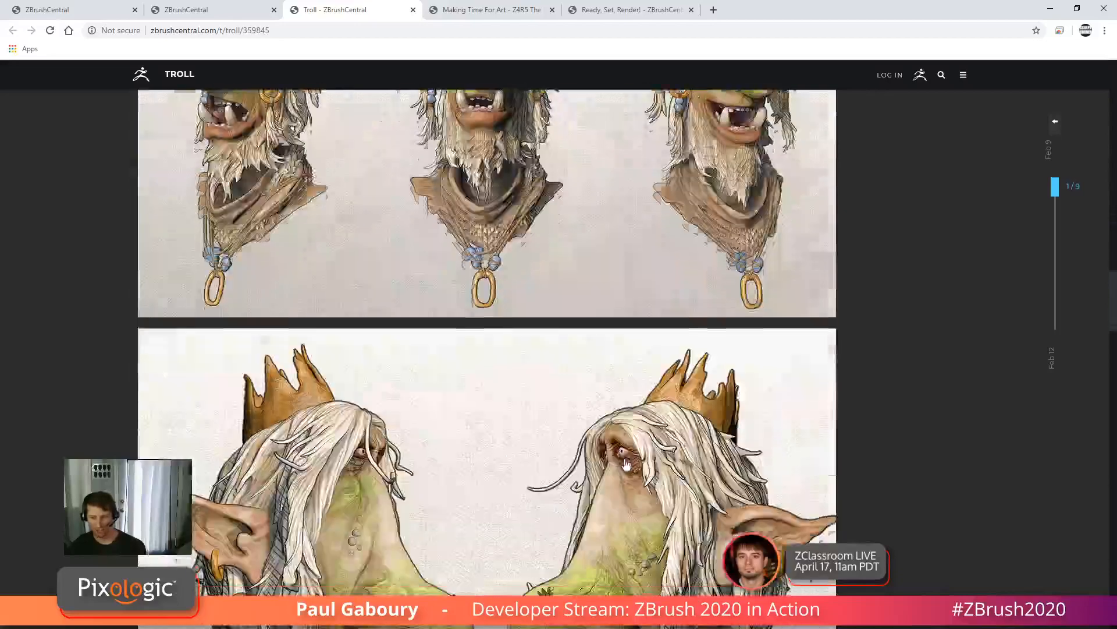
{"action": "scroll", "coordinate": [626, 464], "scroll_direction": "down", "scroll_amount": 2}
{"action": "scroll", "coordinate": [627, 464], "scroll_direction": "down", "scroll_amount": 4}
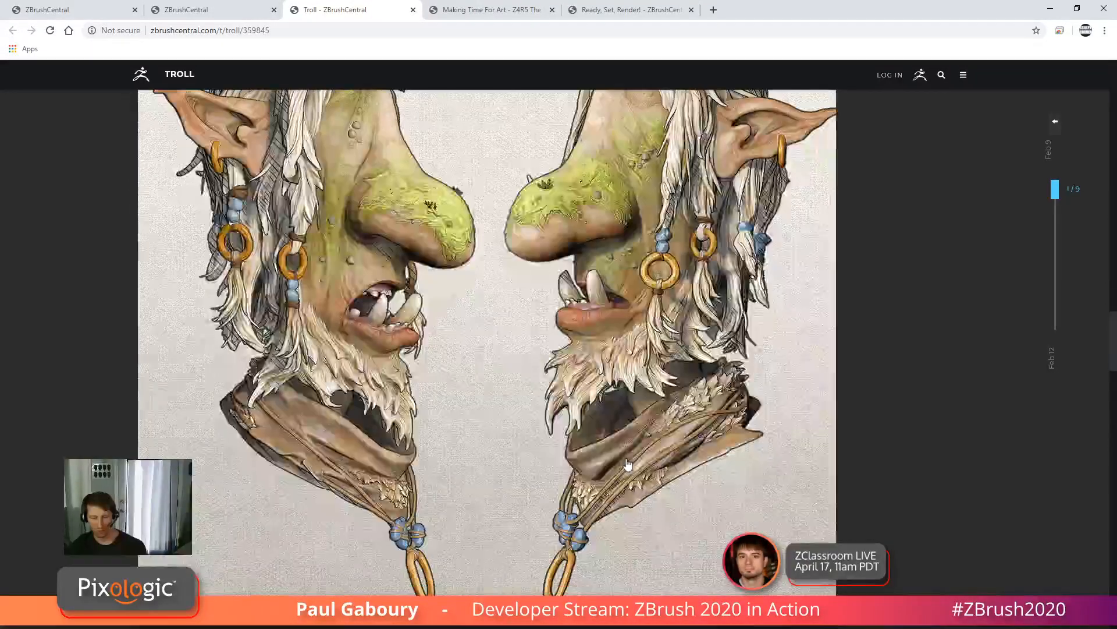
{"action": "scroll", "coordinate": [626, 465], "scroll_direction": "down", "scroll_amount": 8}
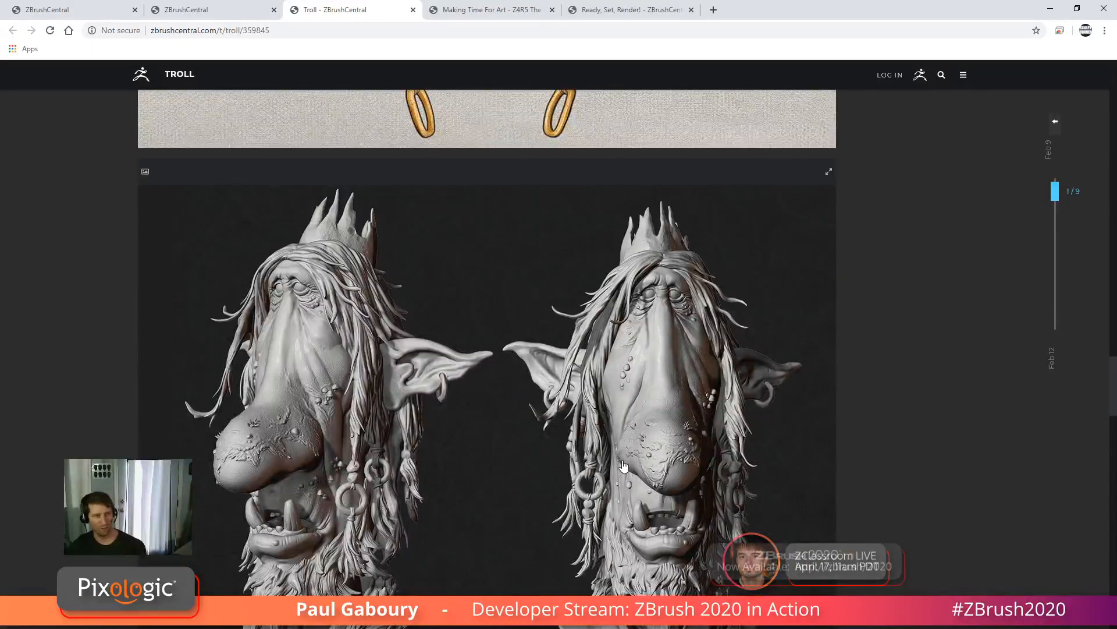
Switch to ZBrush and render the gorilla bust with BPR shadow rays set to 50 and angle to 60.
{"action": "left_click", "coordinate": [1051, 8]}
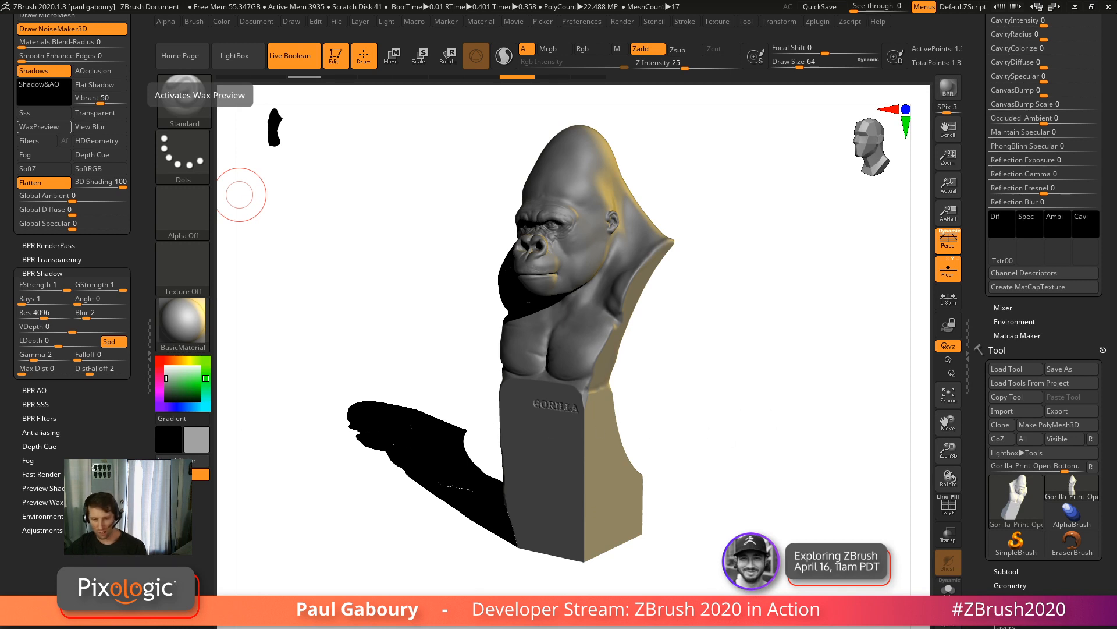
{"action": "left_click", "coordinate": [28, 300]}
{"action": "type", "text": "7"}
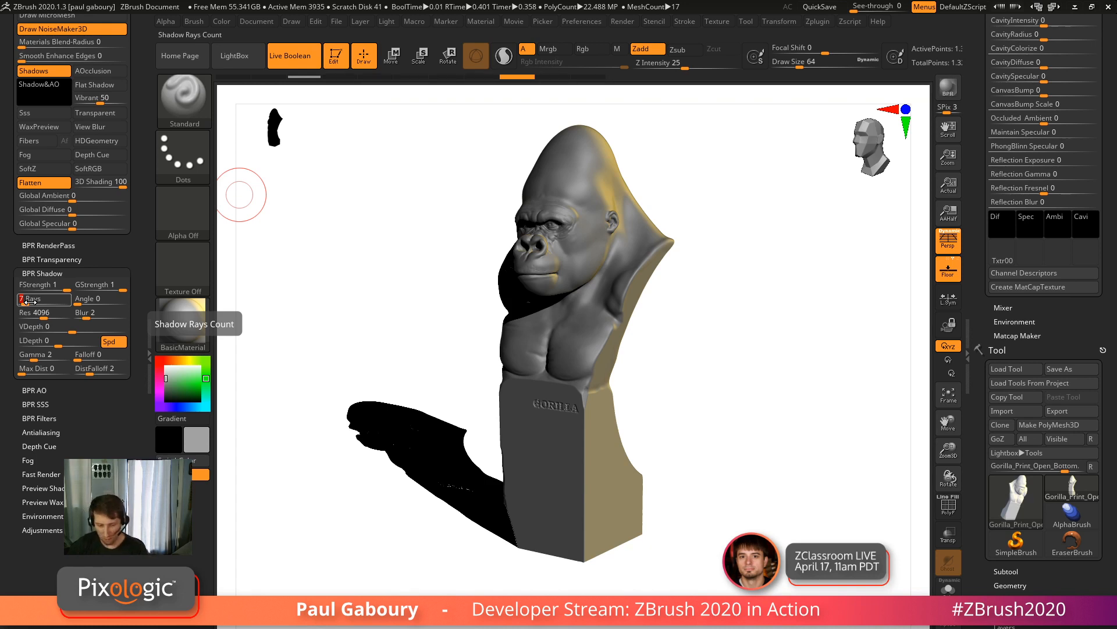
{"action": "type", "text": "0"}
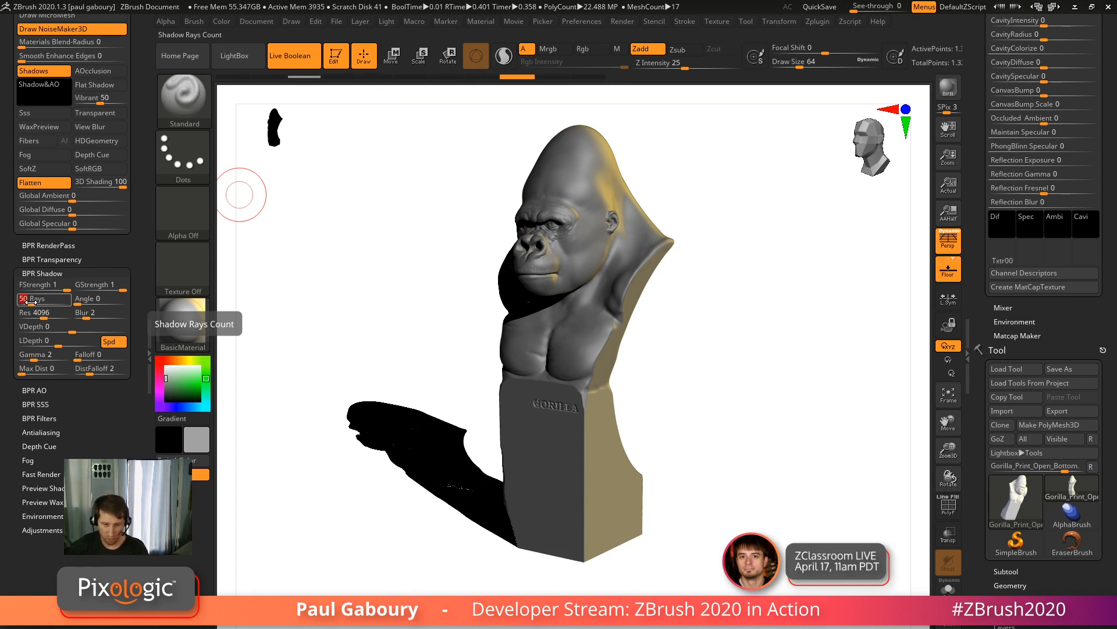
{"action": "left_click", "coordinate": [87, 299]}
{"action": "type", "text": "60"}
{"action": "key", "text": "Return"}
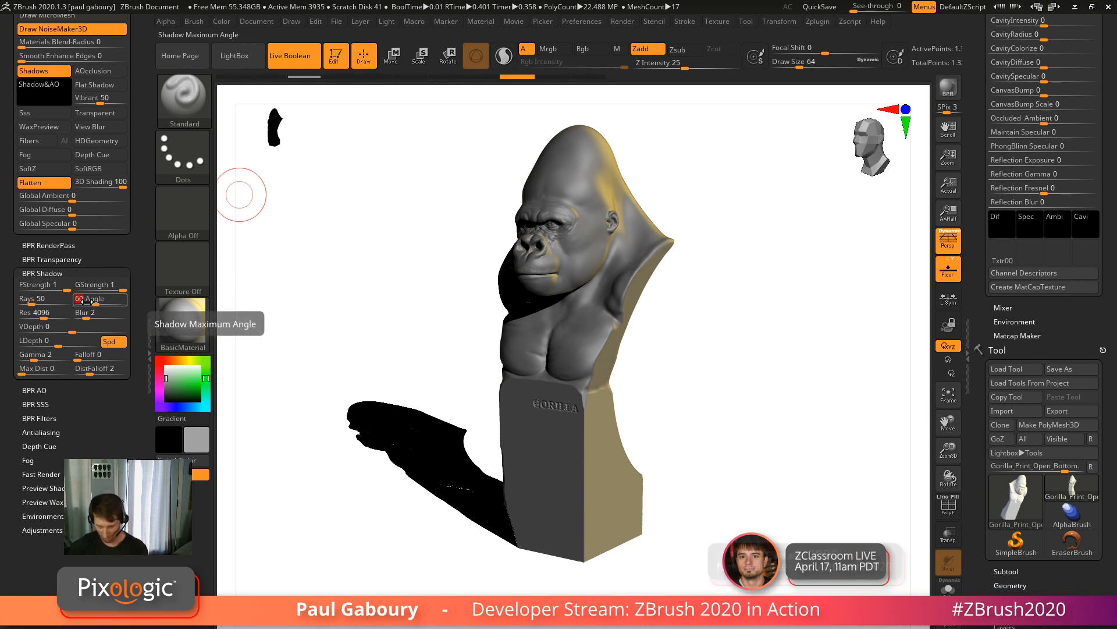
{"action": "key", "text": "shift"}
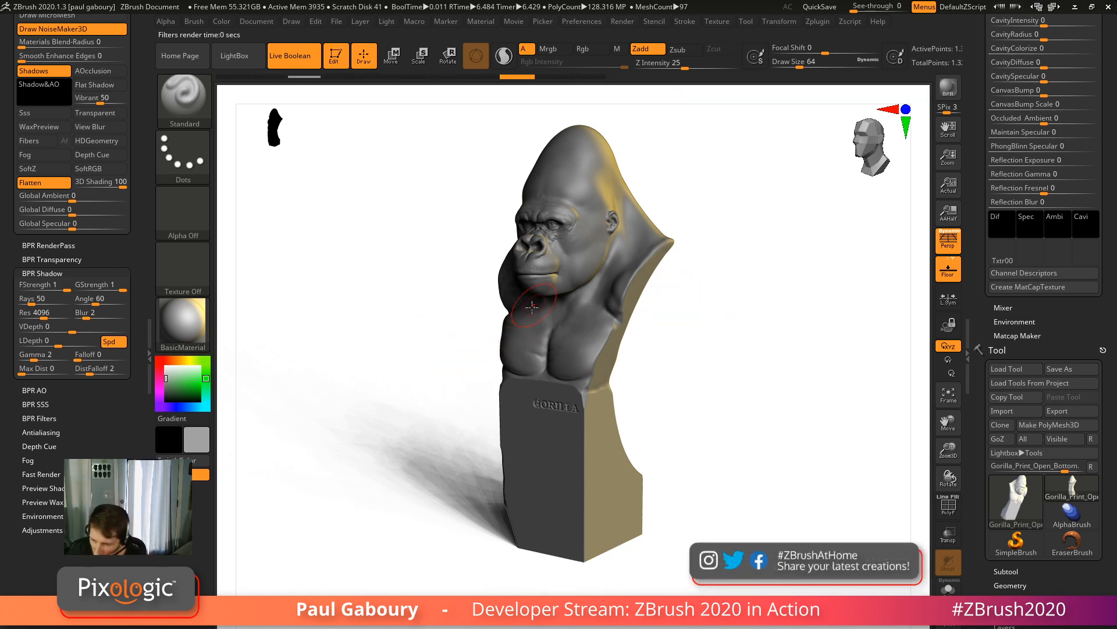
Set both the global and floor BPR shadow strengths to 0.6 and render the bust.
{"action": "left_click", "coordinate": [122, 289]}
{"action": "type", "text": "0.6"}
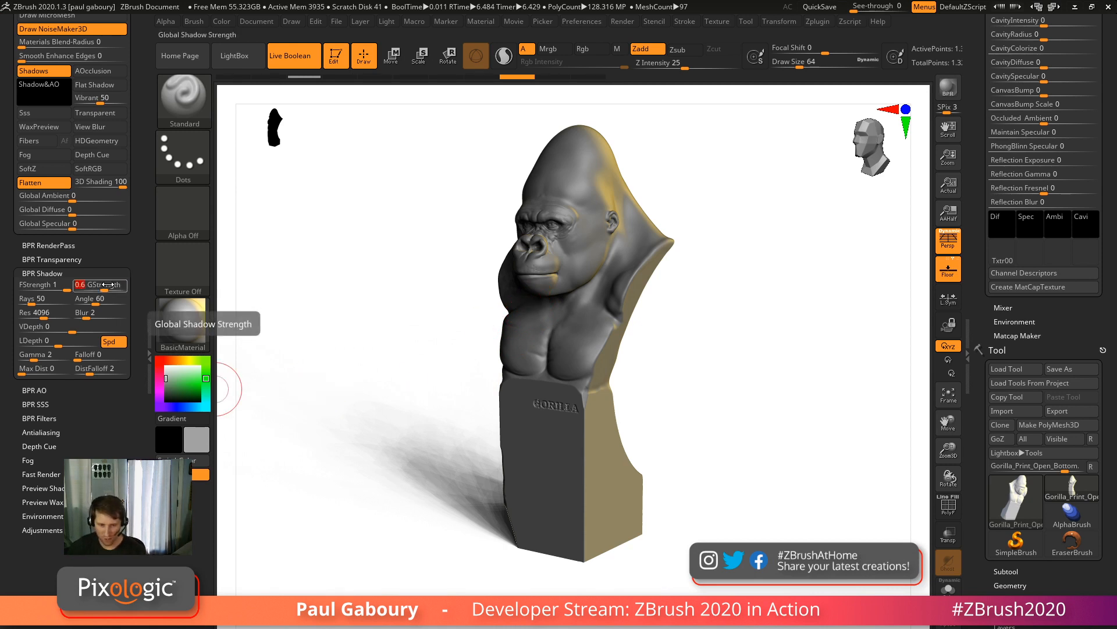
{"action": "left_click", "coordinate": [65, 288]}
{"action": "key", "text": "BackSpace"}
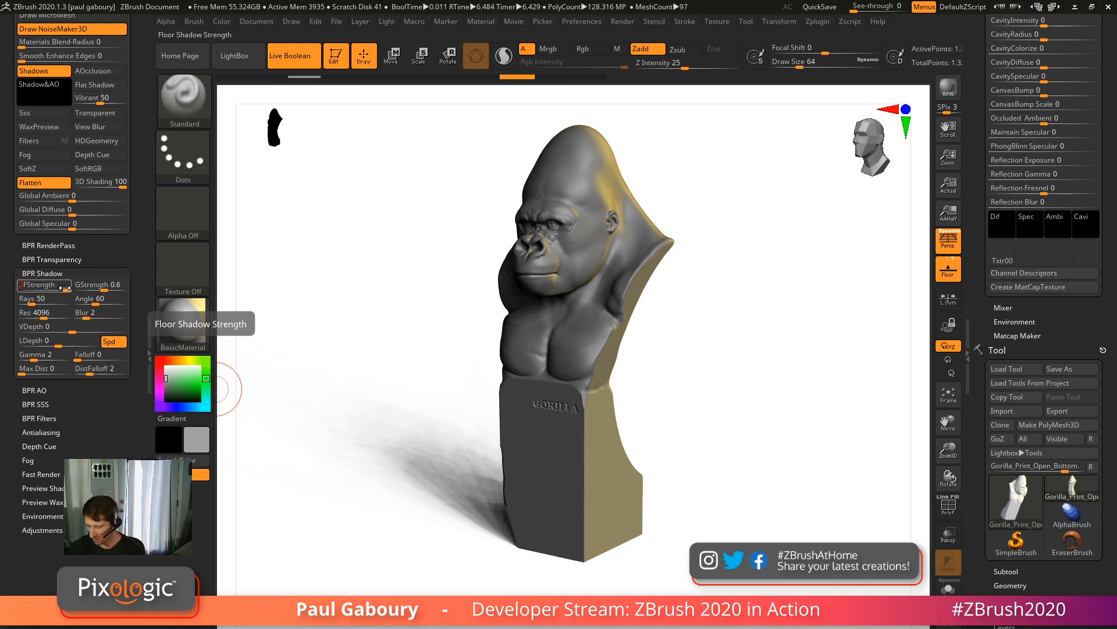
{"action": "type", "text": "0.6"}
{"action": "key", "text": "Return"}
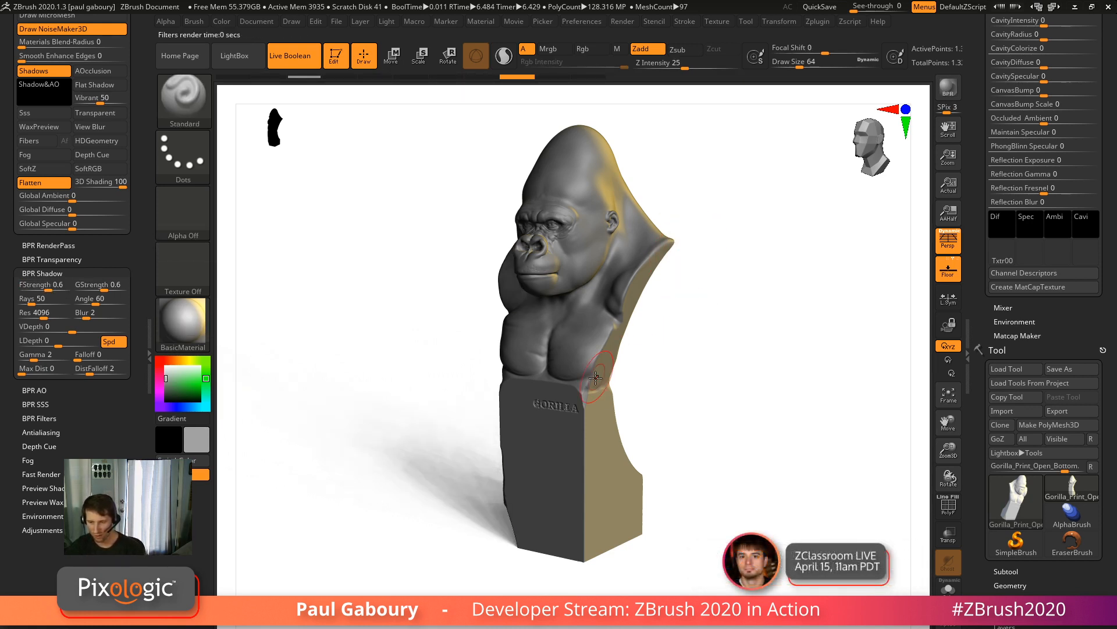
Set the global shadow strength to 0.7 and render the bust again.
{"action": "left_click", "coordinate": [90, 292]}
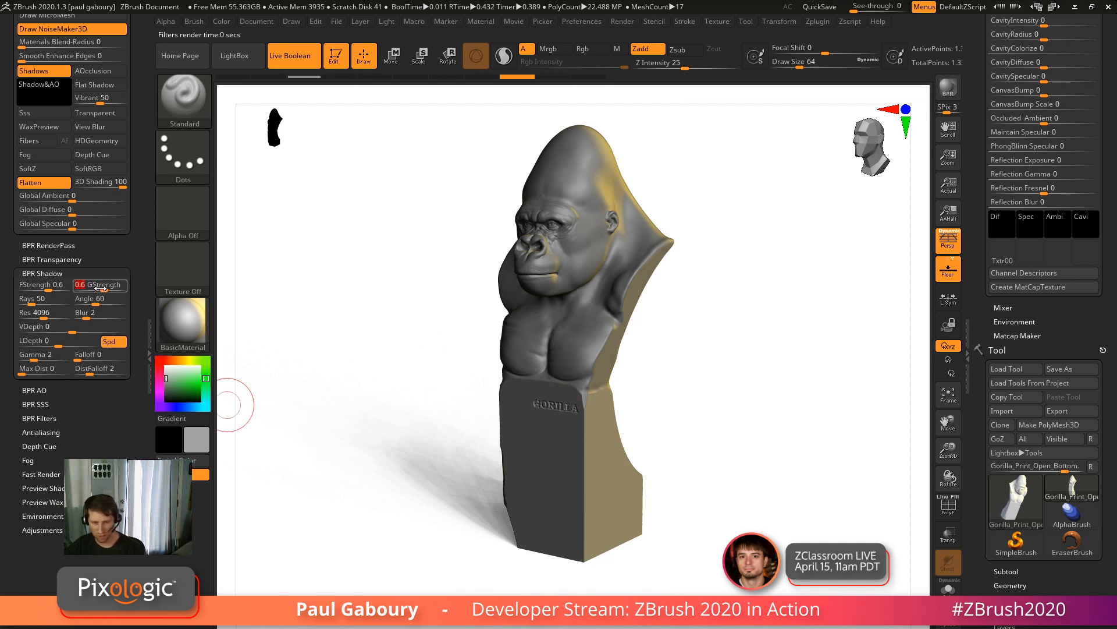
{"action": "left_click", "coordinate": [100, 287]}
{"action": "type", "text": "0.7"}
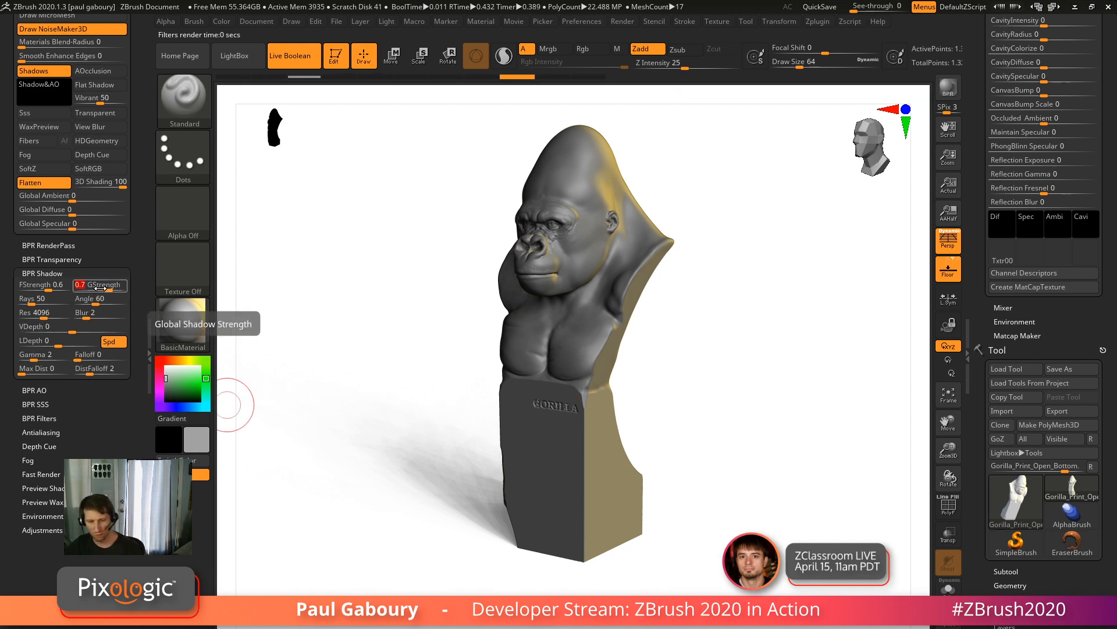
{"action": "key", "text": "Return"}
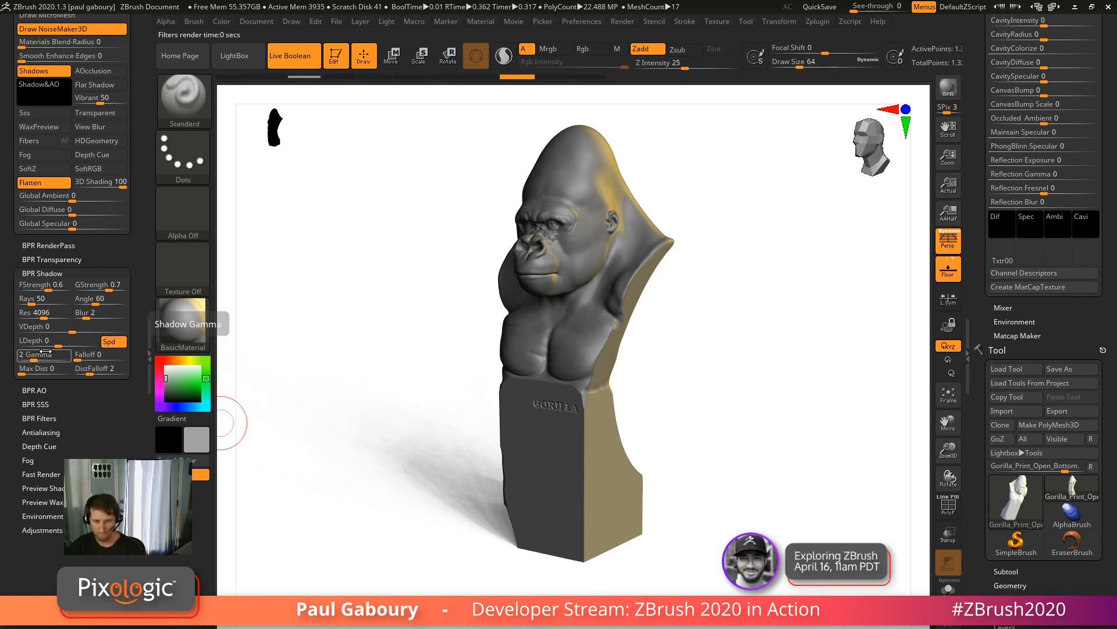
Set the BPR shadow rays to 100 and render the gorilla bust.
{"action": "left_click", "coordinate": [36, 304]}
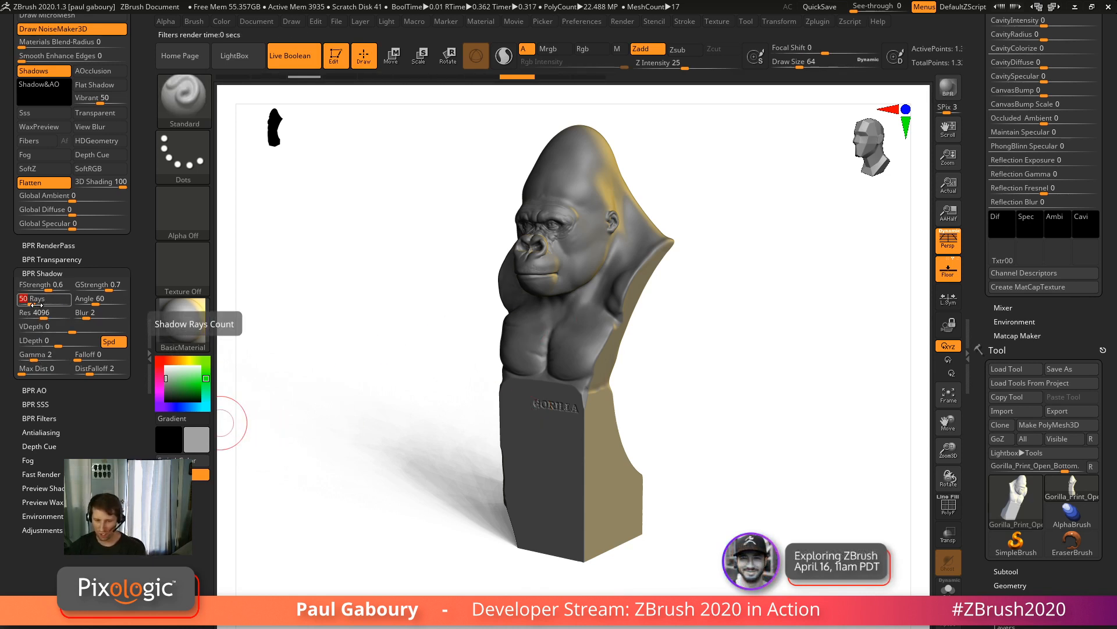
{"action": "type", "text": "10"}
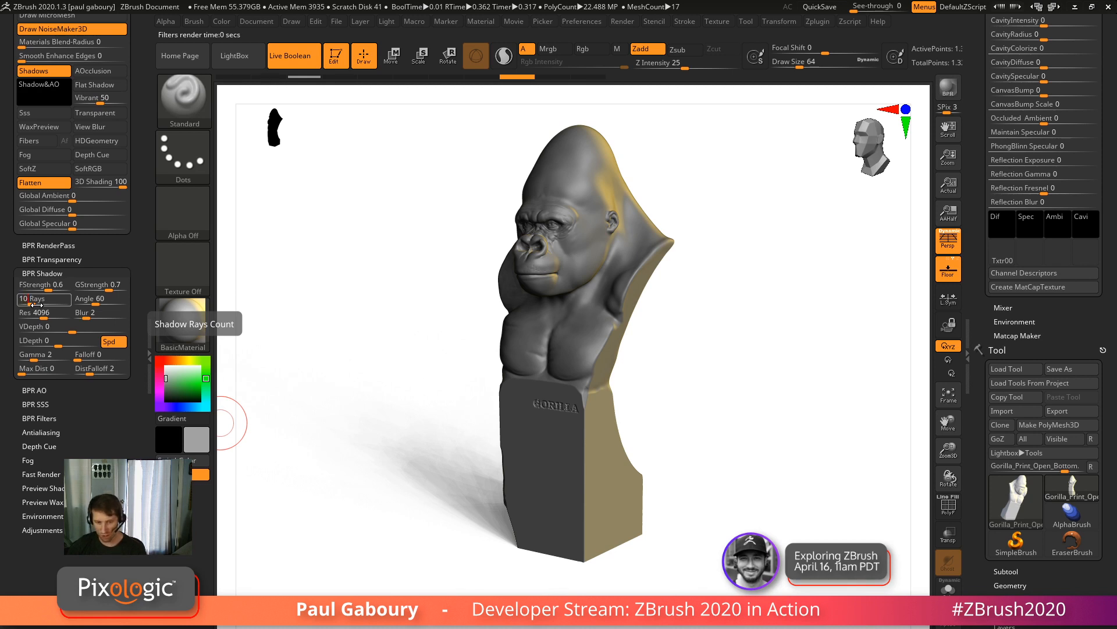
{"action": "type", "text": "0"}
{"action": "key", "text": "Return"}
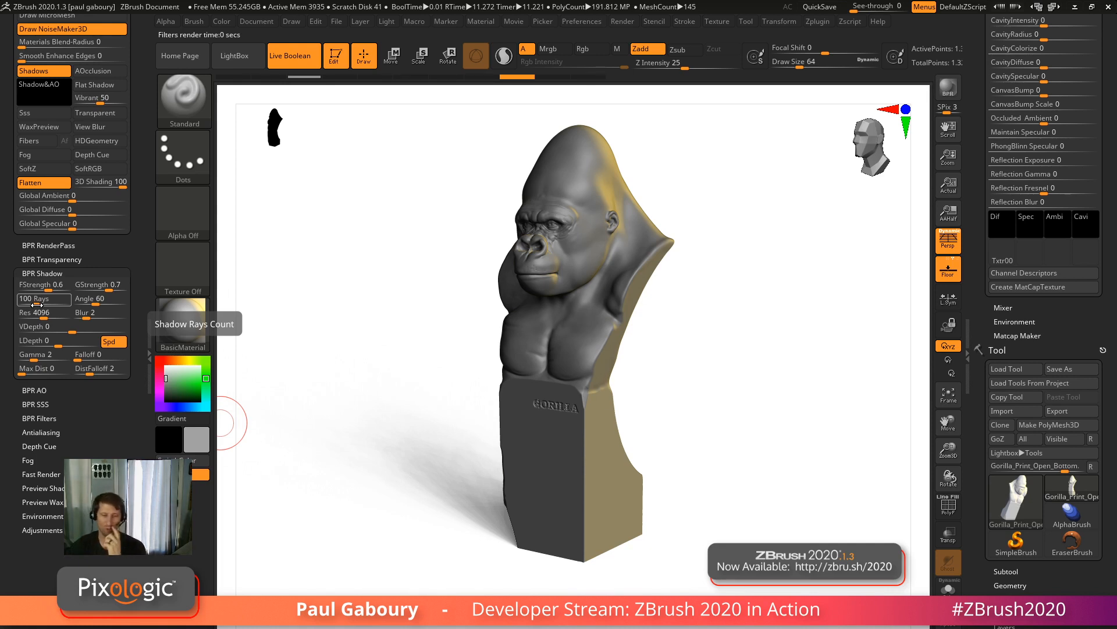
Set the BPR shadow angle to 30 and render the gorilla bust.
{"action": "left_click", "coordinate": [96, 298]}
{"action": "type", "text": "30"}
{"action": "key", "text": "Return"}
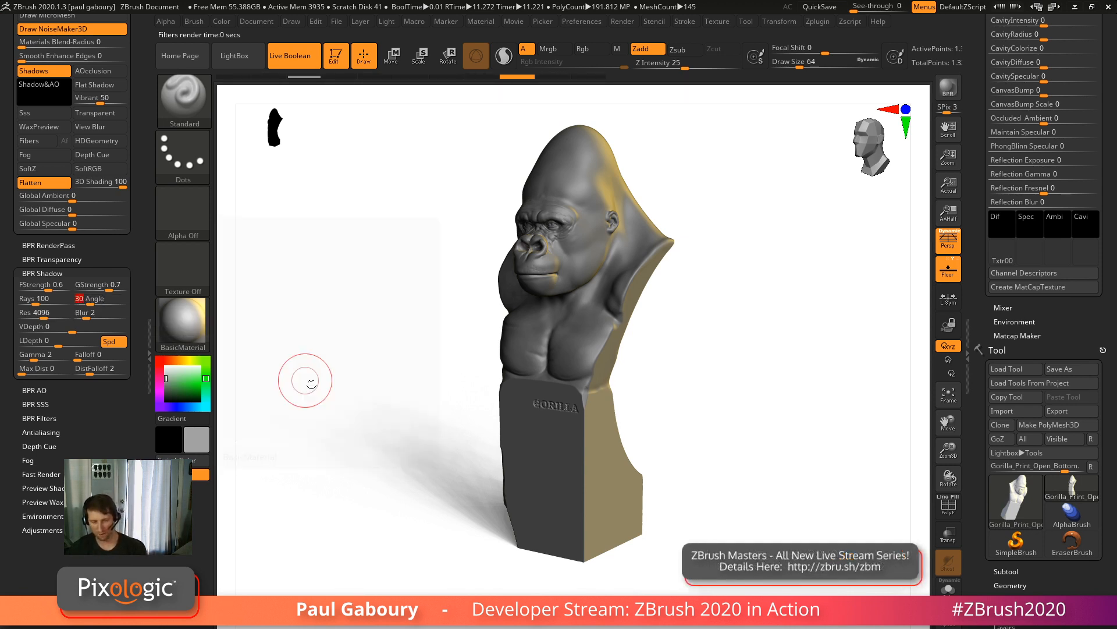
{"action": "key", "text": "shift"}
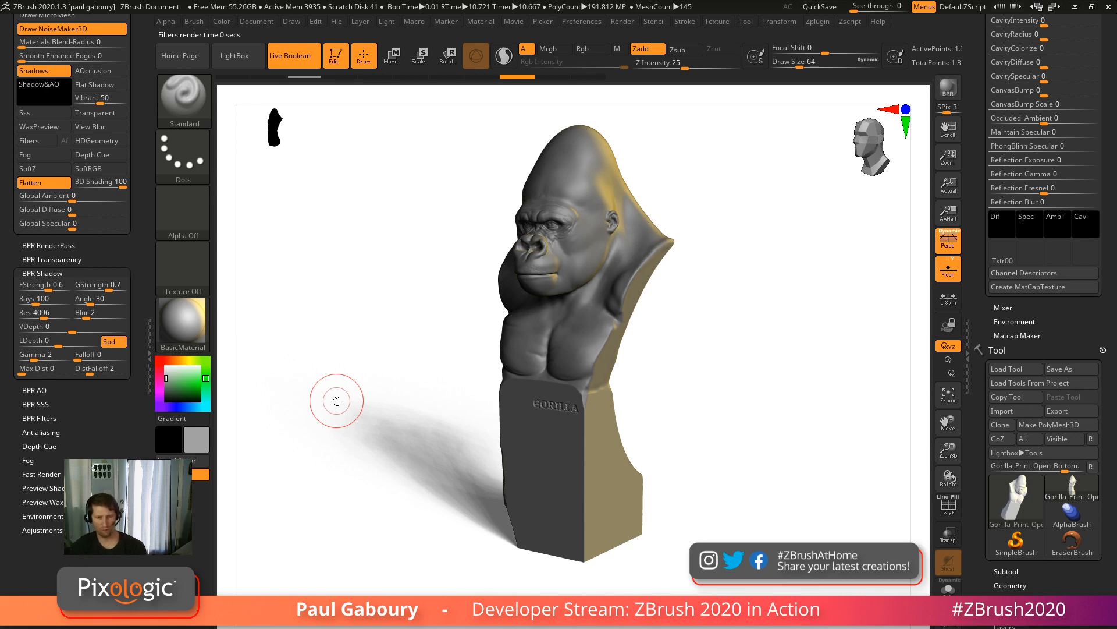
Set the BPR shadow rays to 200 and render the gorilla bust.
{"action": "left_click", "coordinate": [41, 304]}
{"action": "type", "text": "2"}
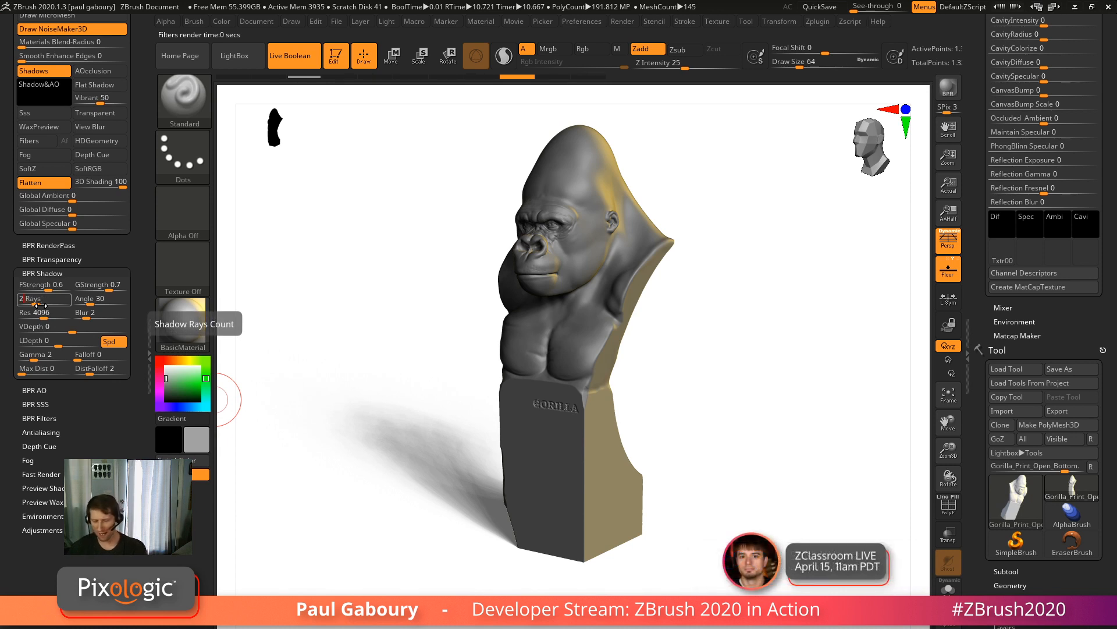
{"action": "type", "text": "00"}
{"action": "key", "text": "Return"}
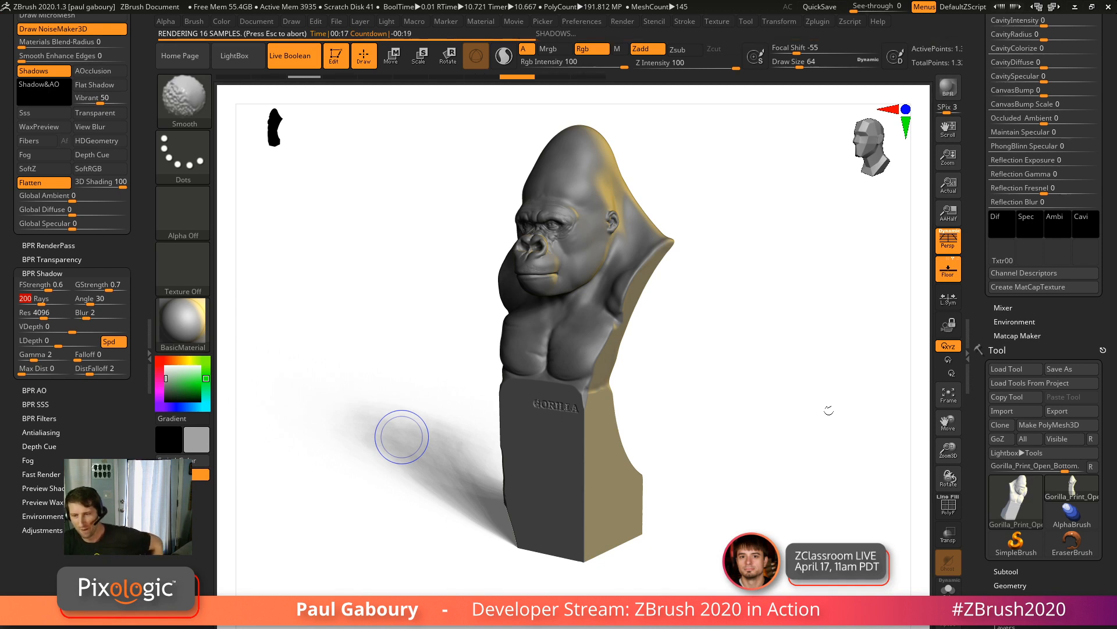
{"action": "key", "text": "Escape"}
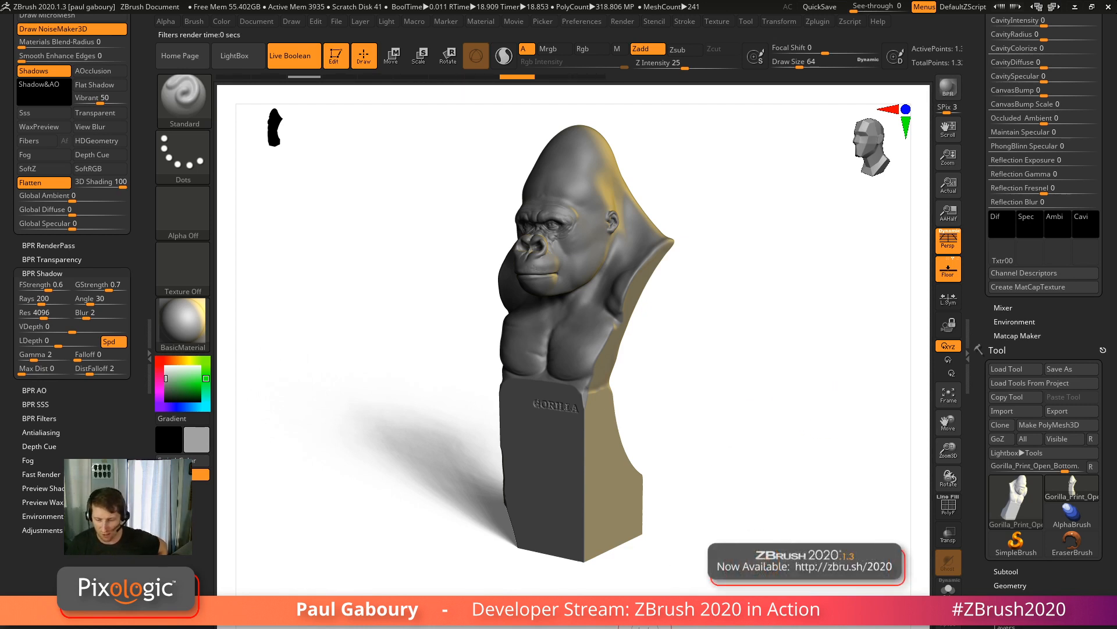
Set the BPR shadow angle to 15 and render the gorilla bust.
{"action": "left_click", "coordinate": [92, 302]}
{"action": "type", "text": "15"}
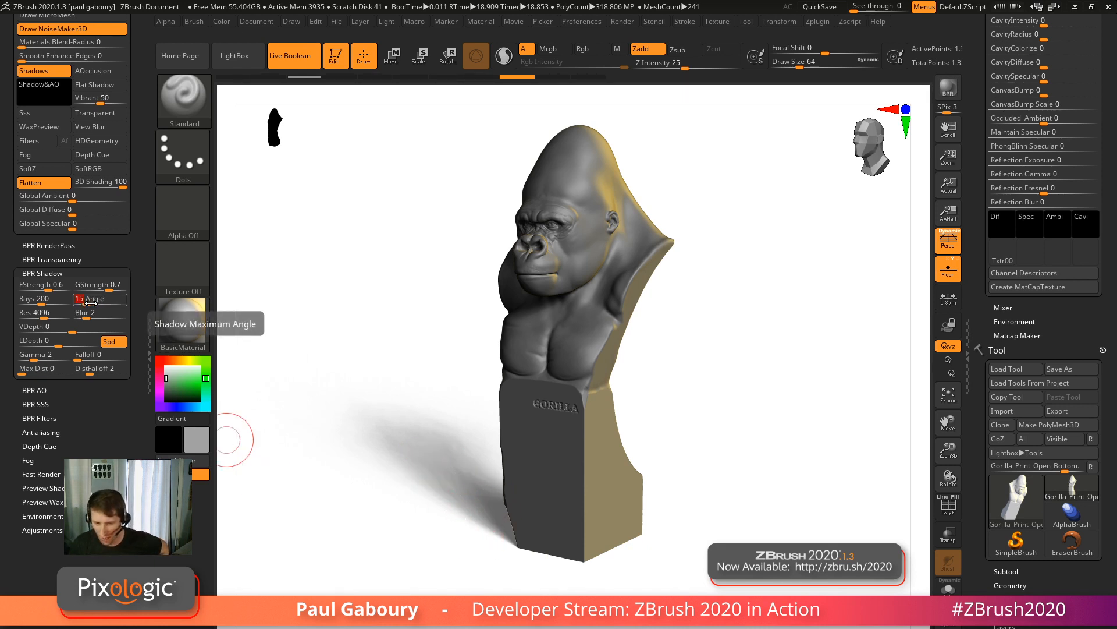
{"action": "key", "text": "Return"}
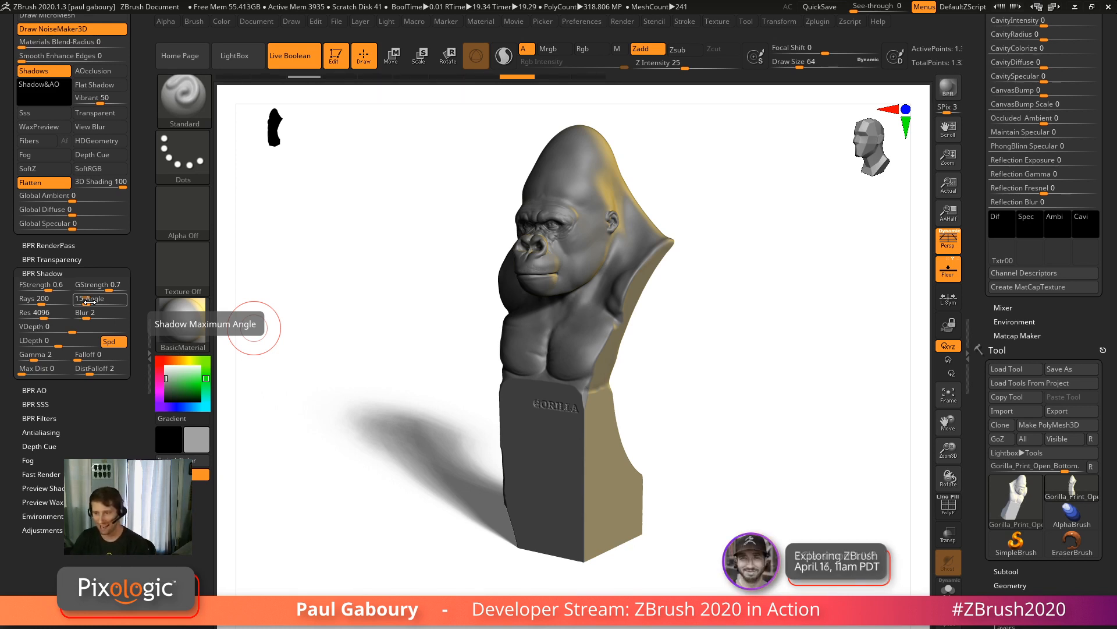
Reduce the BPR shadow rays to 100 and render the gorilla bust again.
{"action": "left_click", "coordinate": [49, 305]}
{"action": "type", "text": "100"}
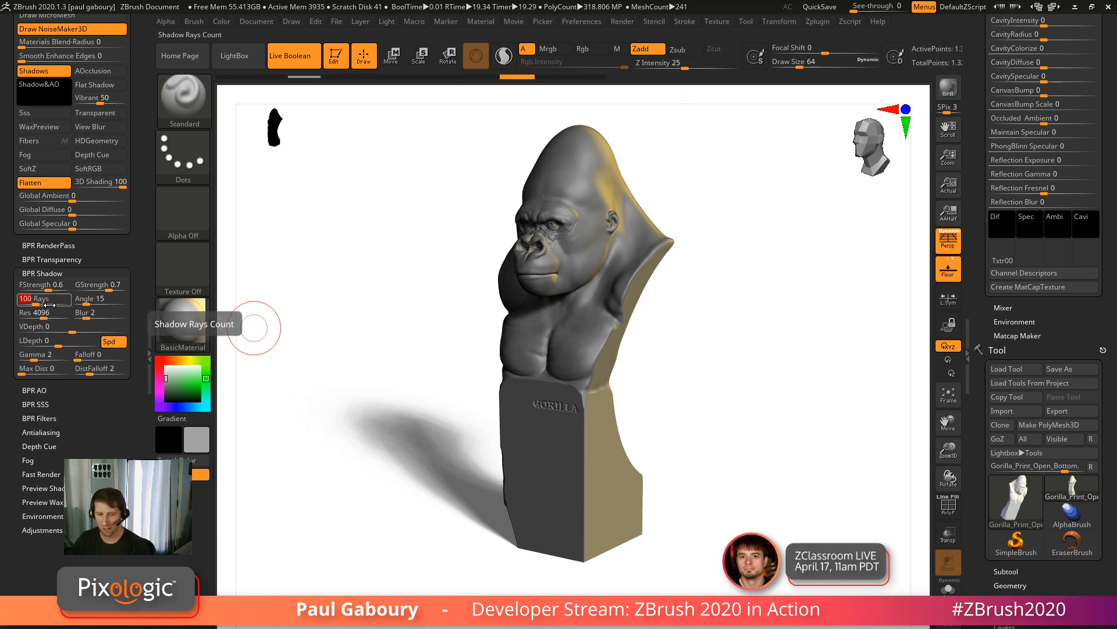
{"action": "key", "text": "Return"}
{"action": "left_click", "coordinate": [949, 91]}
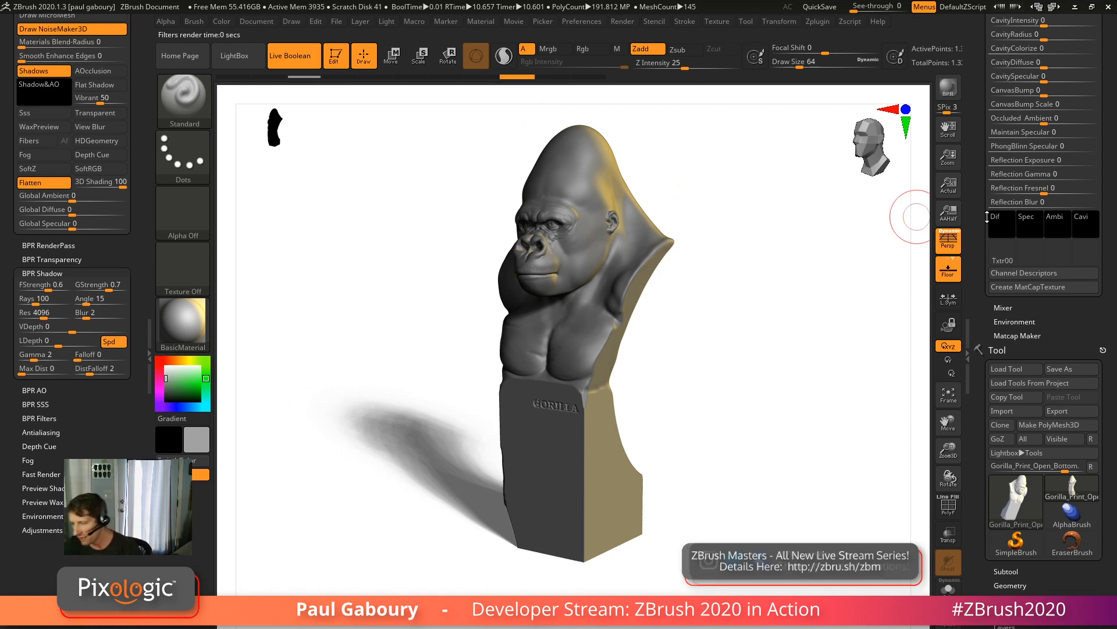
Bring up the modifier settings of the BasicMaterial.
{"action": "left_click_drag", "start_coordinate": [979, 256], "coordinate": [972, 401]}
{"action": "left_click_drag", "start_coordinate": [981, 66], "coordinate": [980, 257]}
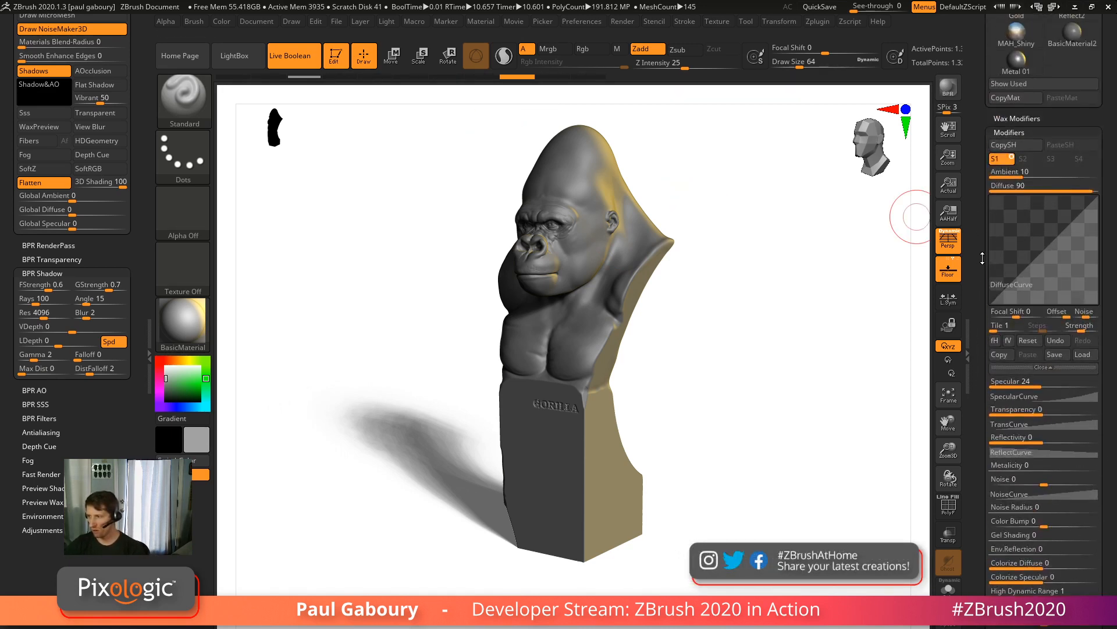
{"action": "left_click", "coordinate": [1012, 133]}
{"action": "scroll", "coordinate": [1016, 233], "scroll_direction": "up", "scroll_amount": 5}
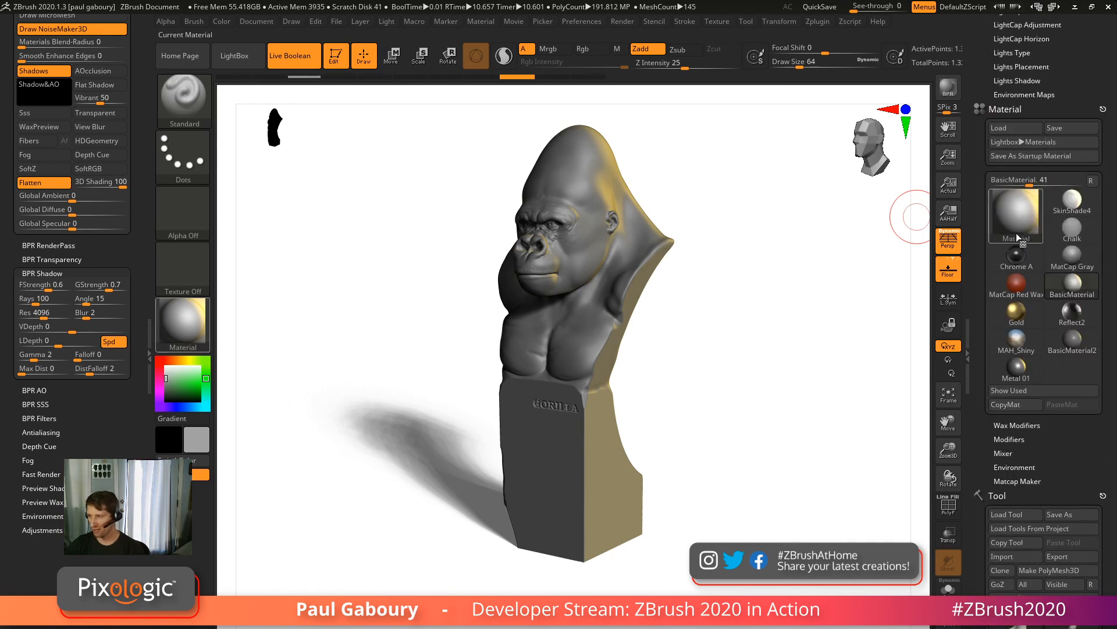
{"action": "left_click_drag", "start_coordinate": [1078, 448], "coordinate": [1018, 269]}
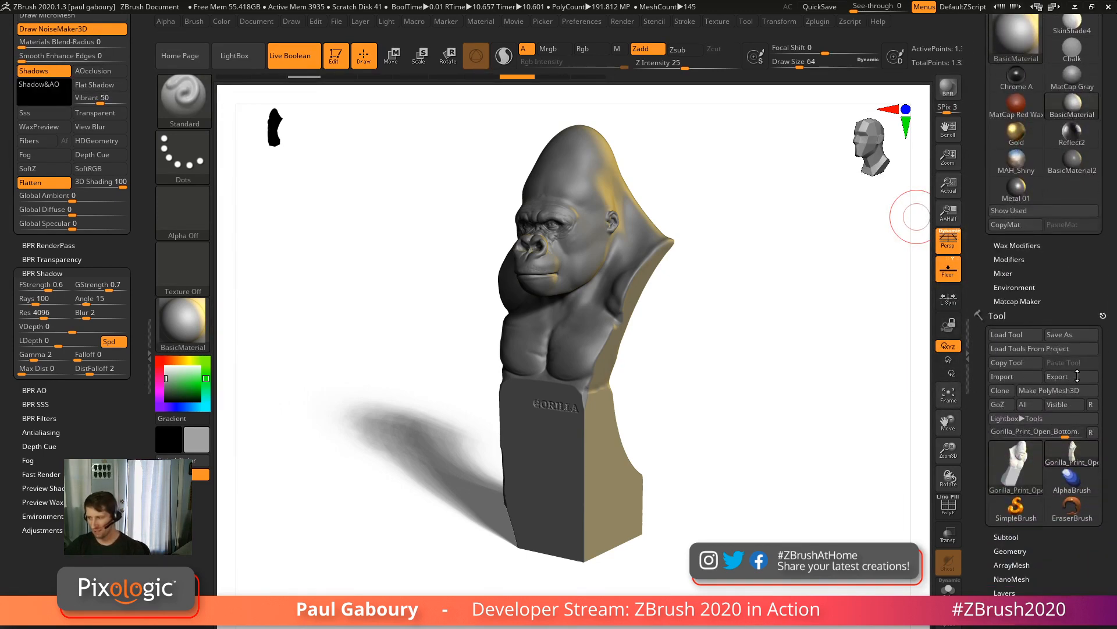
{"action": "left_click", "coordinate": [1009, 261]}
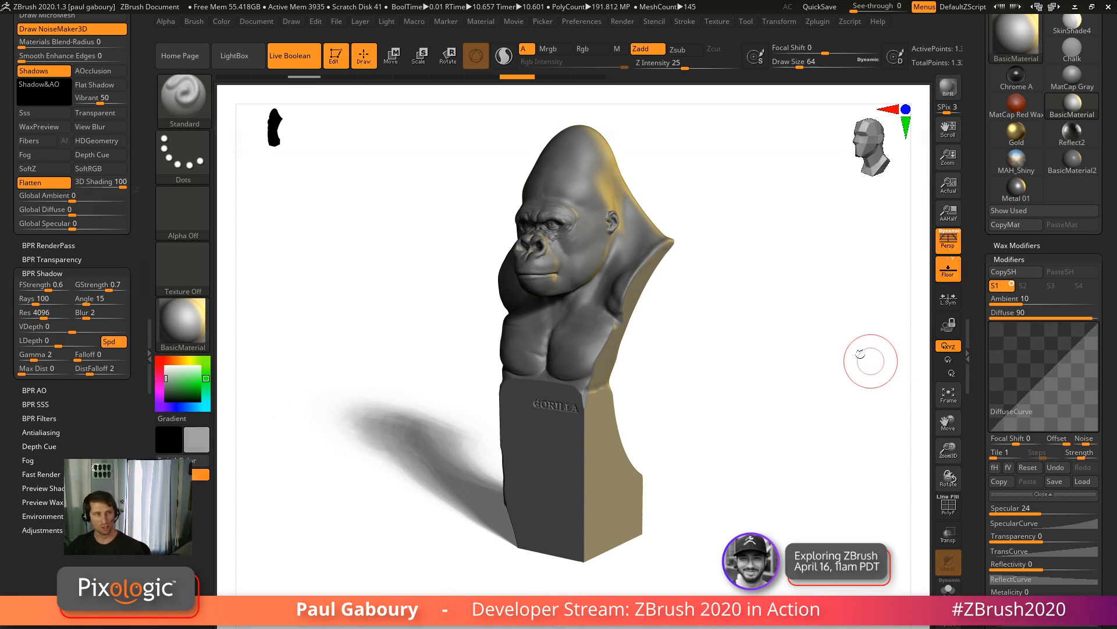
Switch to the browser and look through the ZBrushCentral top row gallery, the Dragon Flyer and Troll posts for render style references.
{"action": "key", "text": "alt+Tab"}
{"action": "left_click", "coordinate": [230, 13]}
{"action": "scroll", "coordinate": [595, 339], "scroll_direction": "down", "scroll_amount": 1}
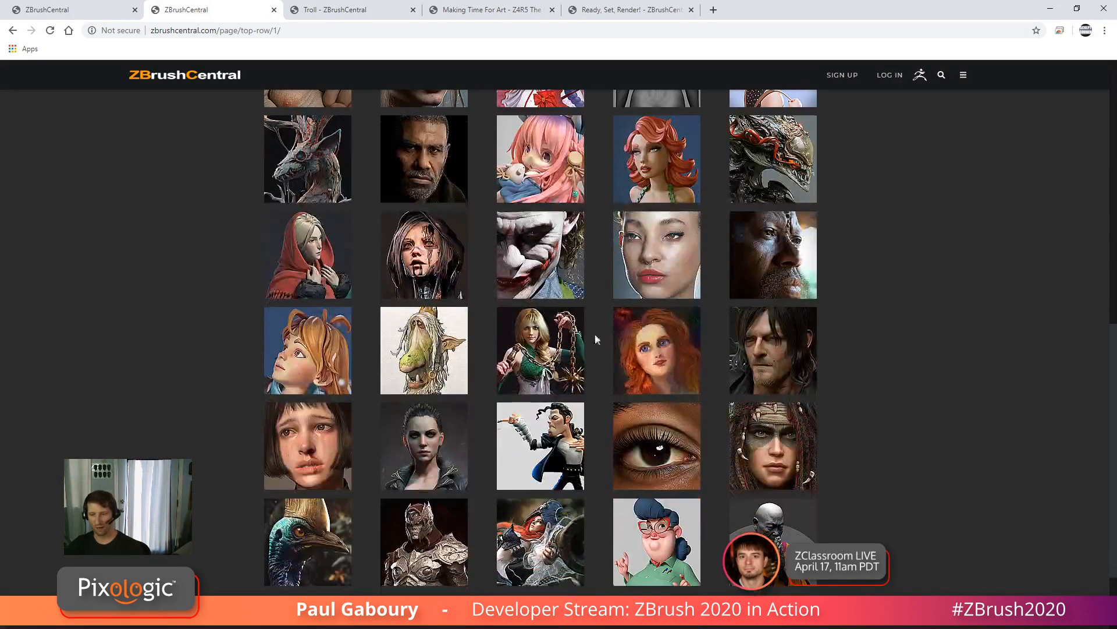
{"action": "scroll", "coordinate": [595, 339], "scroll_direction": "up", "scroll_amount": 2}
{"action": "left_click", "coordinate": [493, 12]}
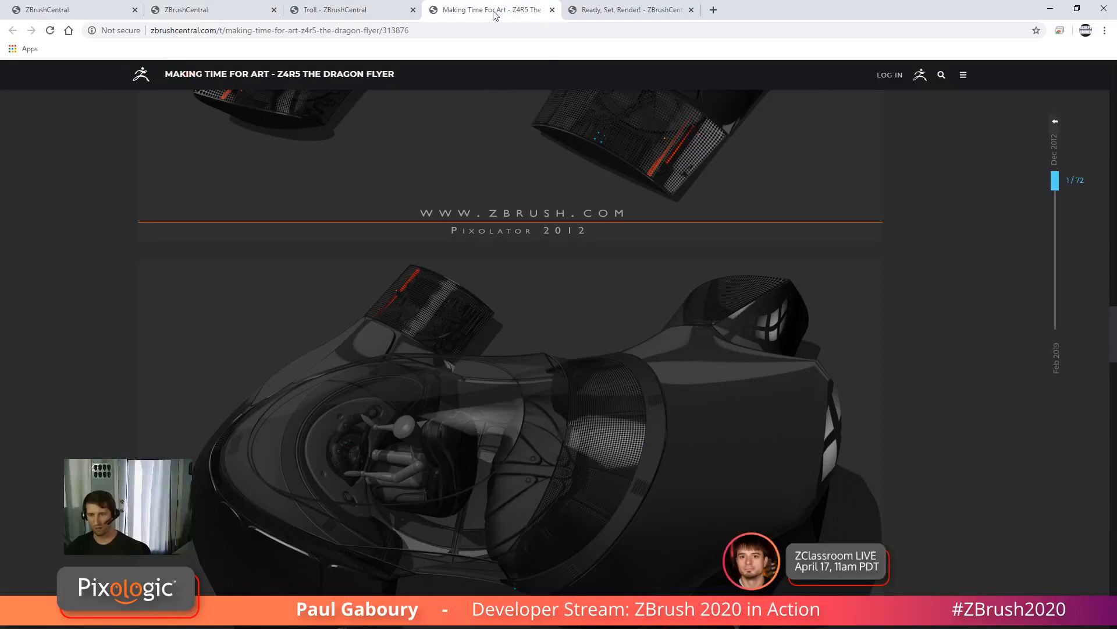
{"action": "left_click", "coordinate": [631, 12]}
{"action": "left_click", "coordinate": [338, 10]}
{"action": "scroll", "coordinate": [400, 244], "scroll_direction": "down", "scroll_amount": 4}
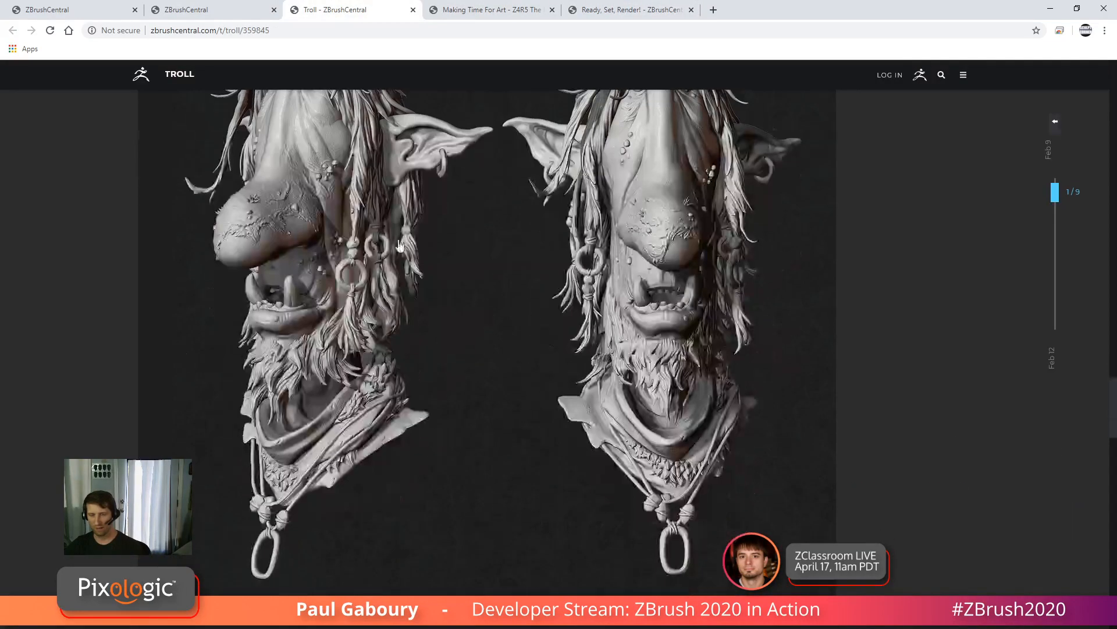
{"action": "left_click", "coordinate": [182, 12]}
{"action": "scroll", "coordinate": [596, 392], "scroll_direction": "up", "scroll_amount": 8}
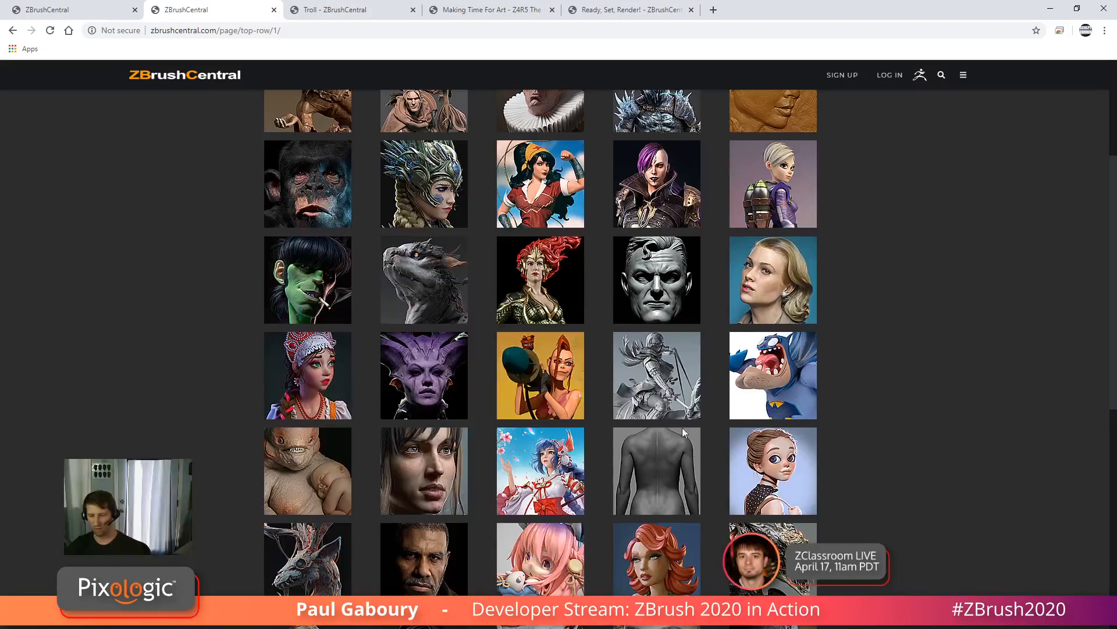
Switch back to ZBrush and show the BasicMaterial's mixer settings in place of its modifiers.
{"action": "key", "text": "alt+Tab"}
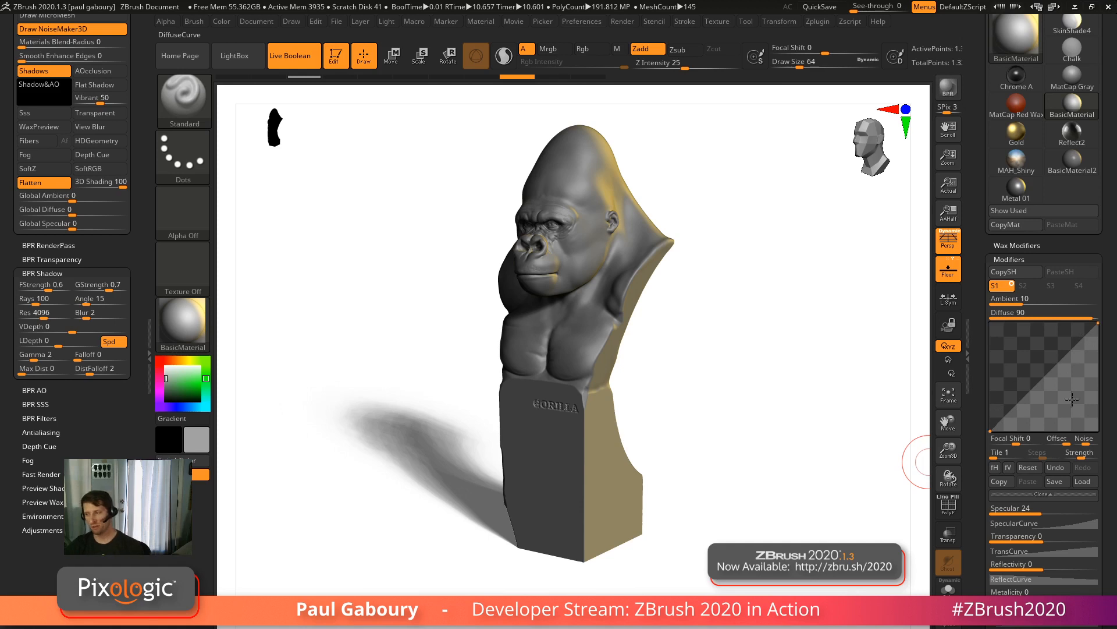
{"action": "left_click", "coordinate": [1019, 260]}
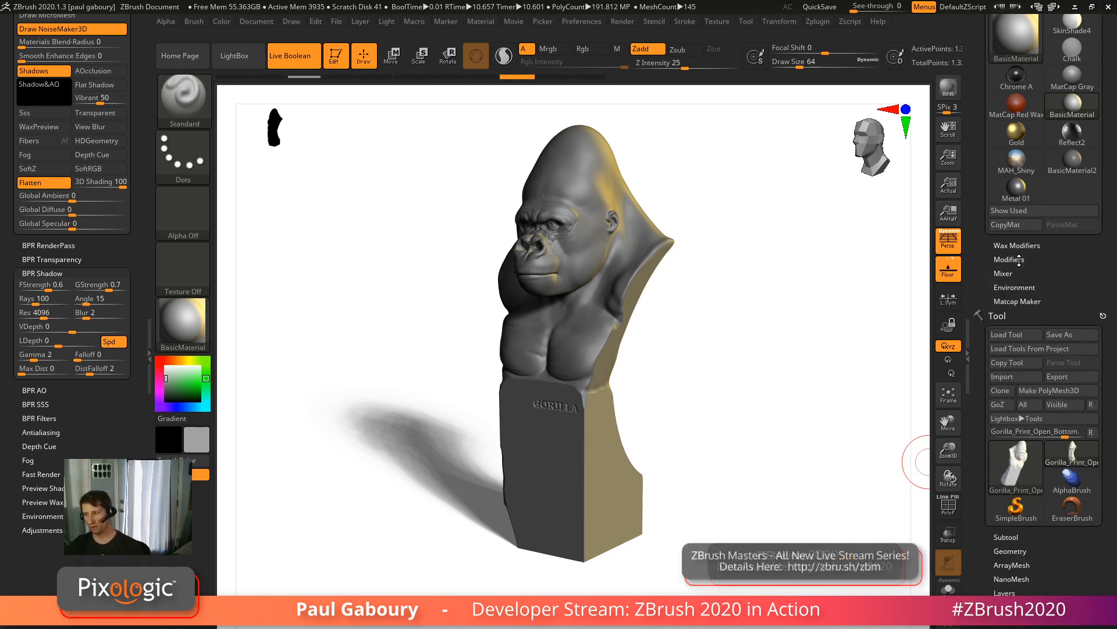
{"action": "left_click", "coordinate": [1003, 273]}
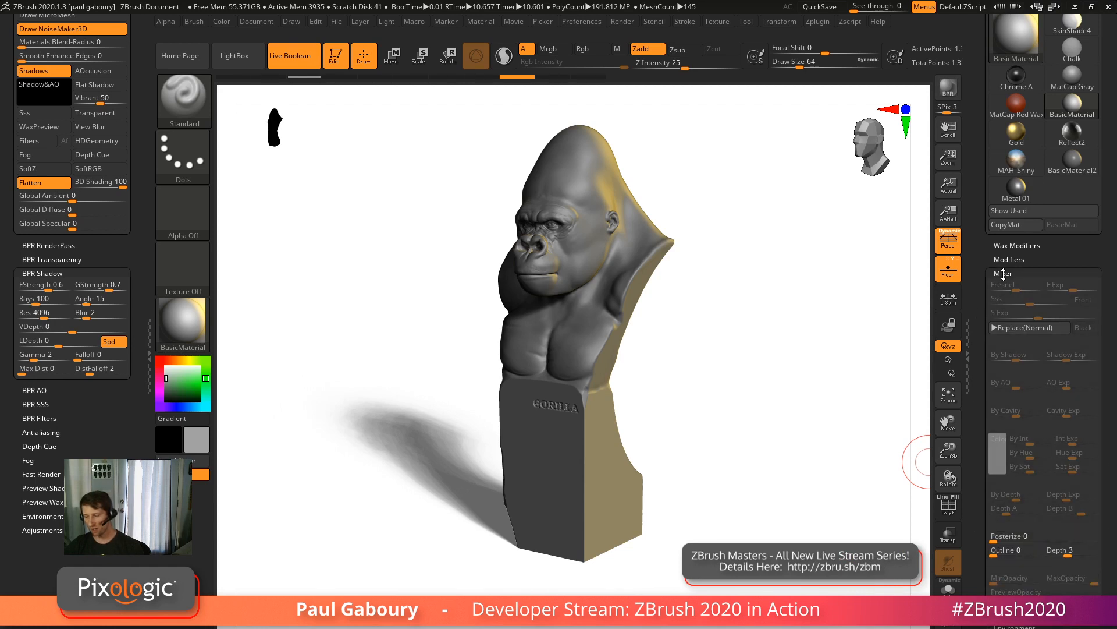
Try the BasicMaterial's Posterize effect at 100 and reset it to 0.
{"action": "left_click_drag", "start_coordinate": [1025, 537], "coordinate": [1053, 538]}
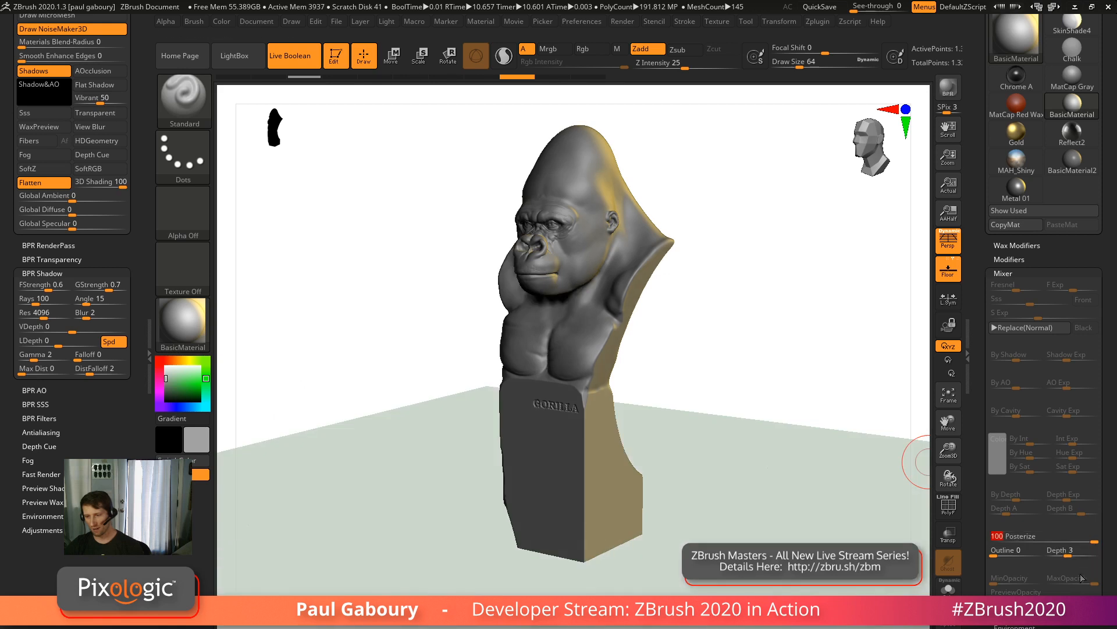
{"action": "left_click", "coordinate": [1095, 540]}
{"action": "type", "text": "0"}
{"action": "key", "text": "Return"}
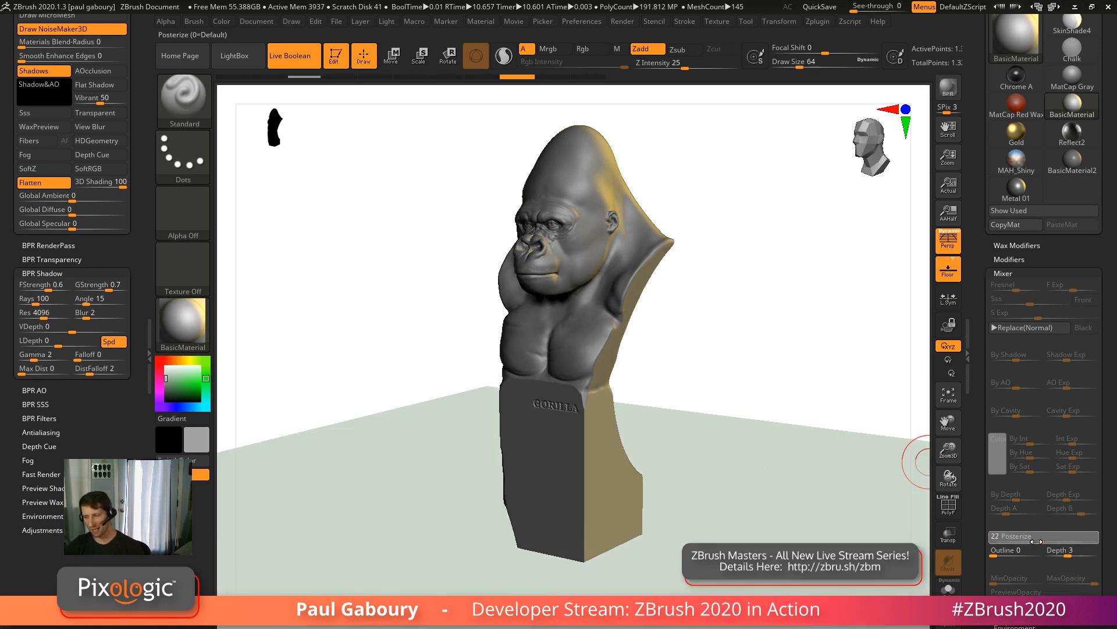
Set the BasicMaterial's mixer outline to 1 to draw dark contour lines on the bust.
{"action": "left_click", "coordinate": [1021, 551]}
{"action": "left_click_drag", "start_coordinate": [1021, 550], "coordinate": [1041, 550]}
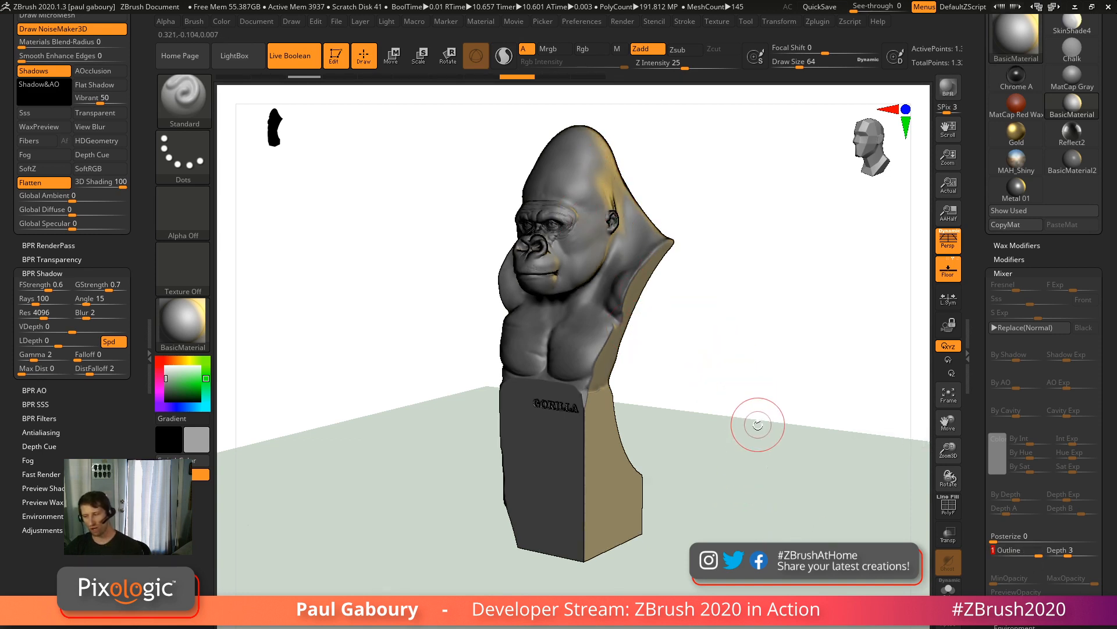
{"action": "left_click_drag", "start_coordinate": [709, 417], "coordinate": [733, 369]}
Try several outline depths, set the depth to 1, and render the gorilla bust.
{"action": "left_click_drag", "start_coordinate": [1068, 551], "coordinate": [1063, 554]}
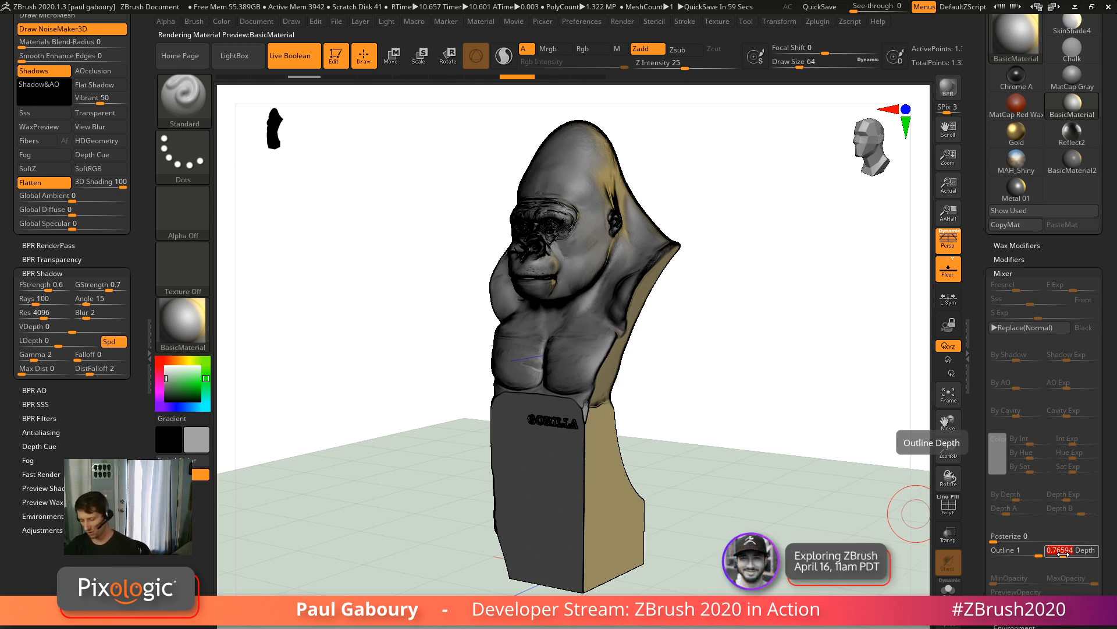
{"action": "type", "text": "4"}
{"action": "key", "text": "BackSpace"}
{"action": "type", "text": "1"}
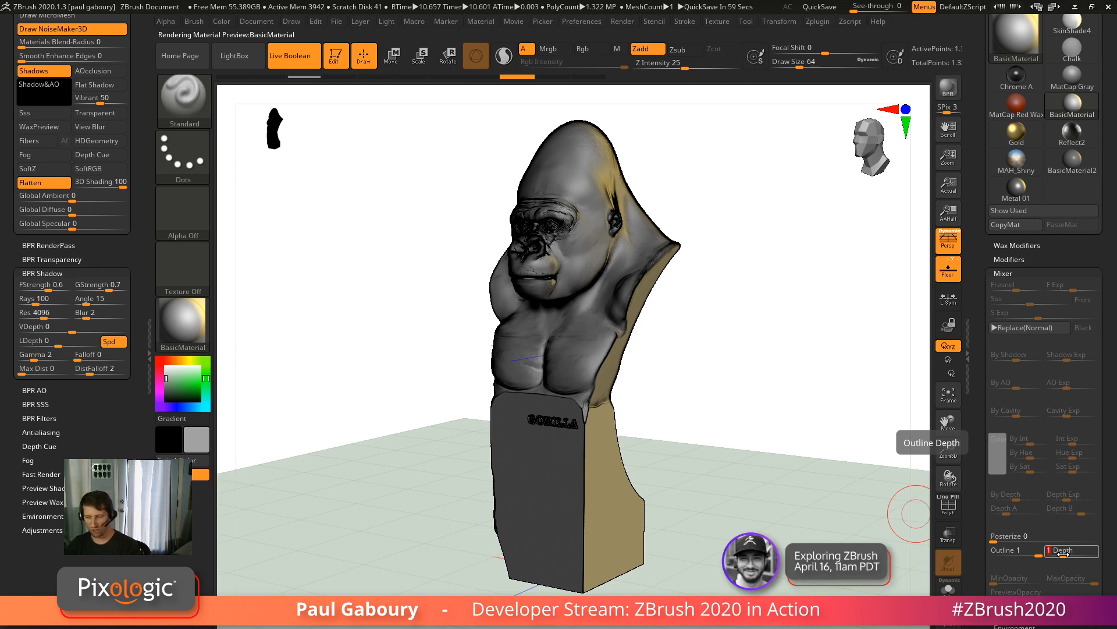
{"action": "key", "text": "BackSpace"}
{"action": "type", "text": "2"}
{"action": "key", "text": "BackSpace"}
{"action": "type", "text": "1"}
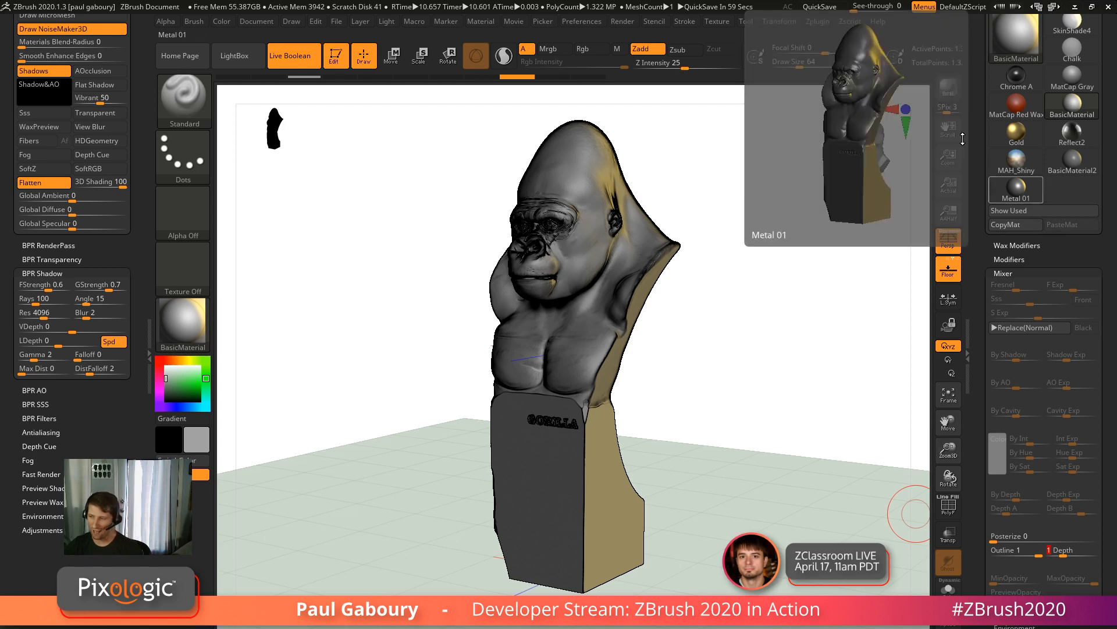
{"action": "left_click", "coordinate": [949, 89]}
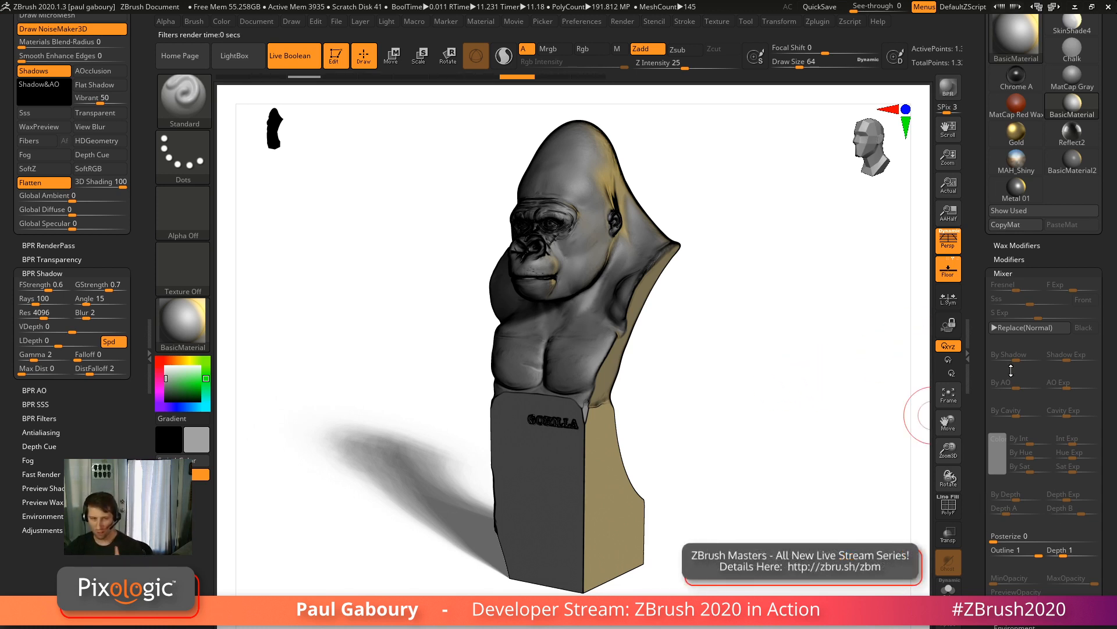
Set the BasicMaterial's ambient to 100 and both its diffuse and specular to 0 for flat shading.
{"action": "left_click", "coordinate": [1009, 259]}
{"action": "left_click_drag", "start_coordinate": [1015, 300], "coordinate": [989, 315]}
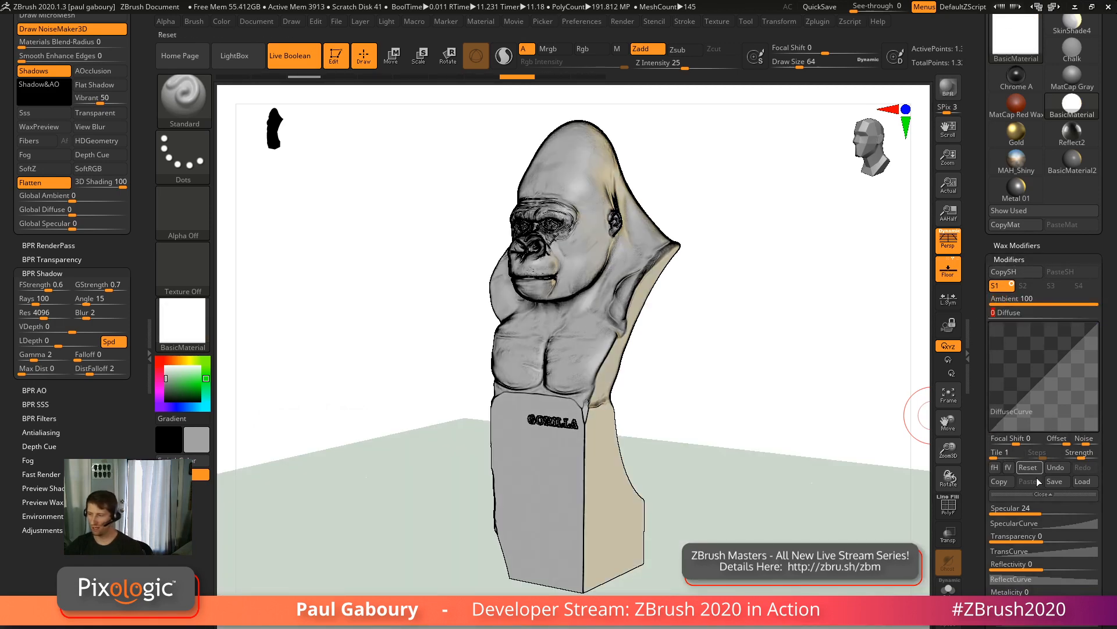
{"action": "left_click_drag", "start_coordinate": [1016, 510], "coordinate": [990, 511]}
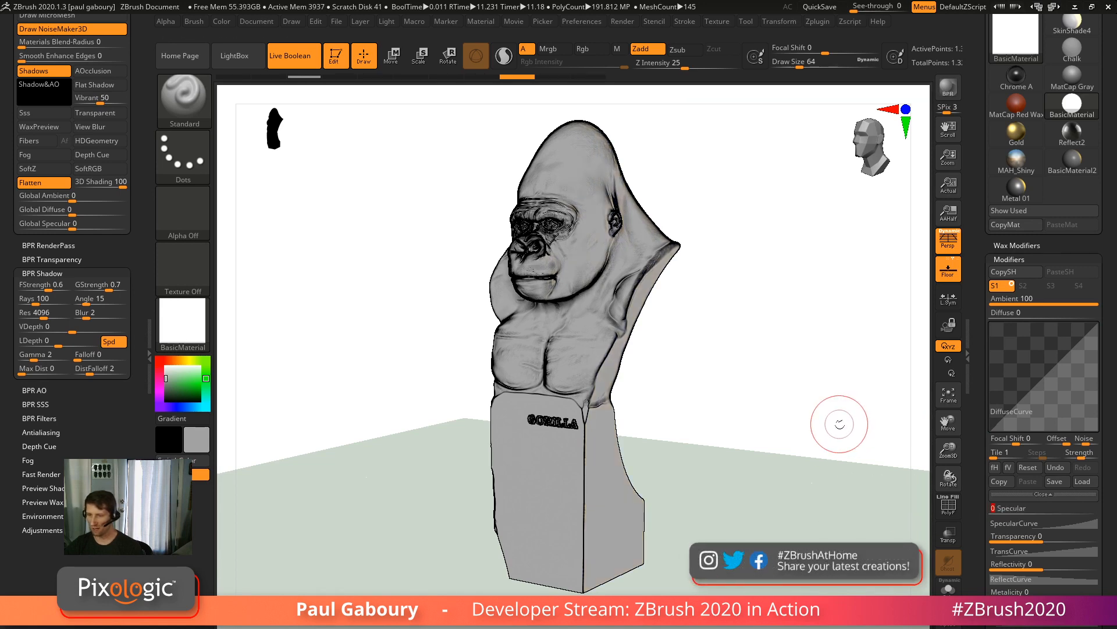
Change the active color to white and render the bust as a line drawing.
{"action": "left_click_drag", "start_coordinate": [204, 410], "coordinate": [154, 363]}
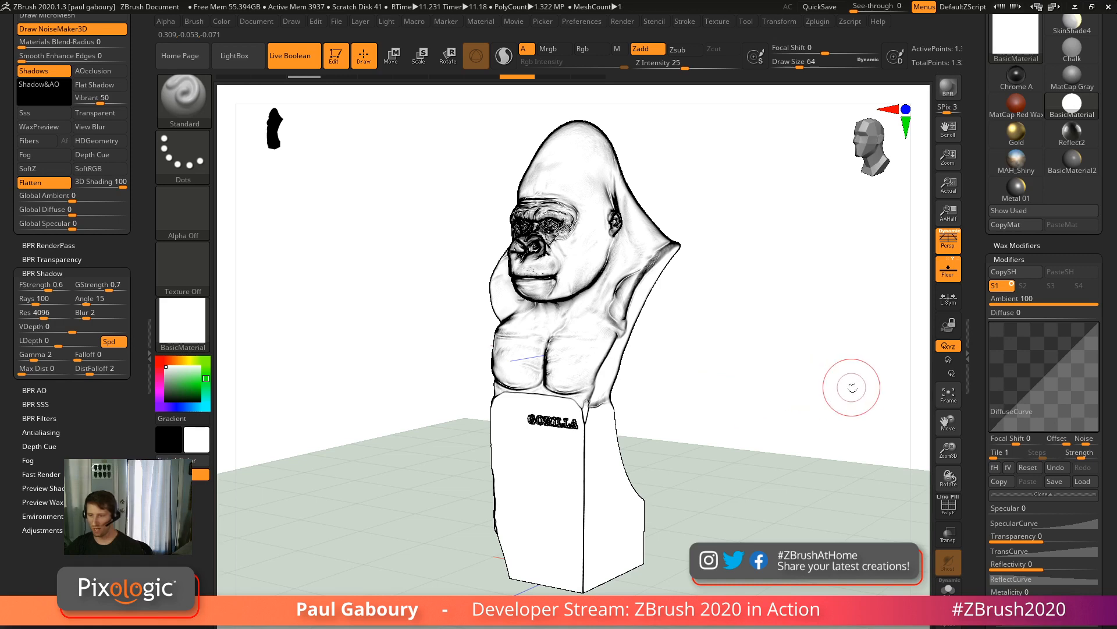
{"action": "left_click", "coordinate": [1015, 259]}
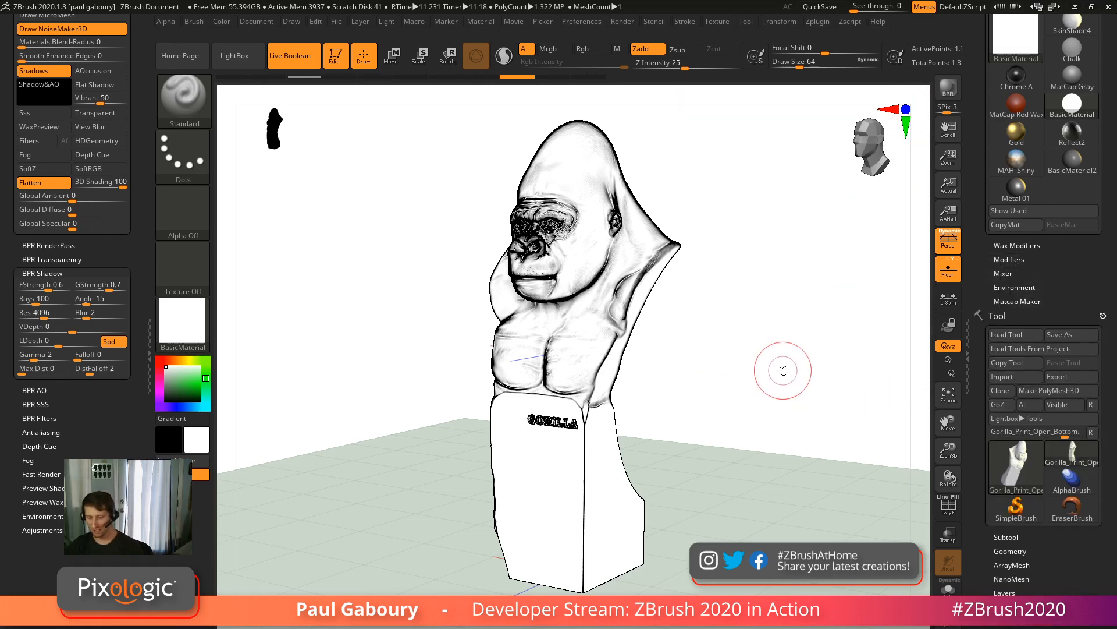
{"action": "key", "text": "shift"}
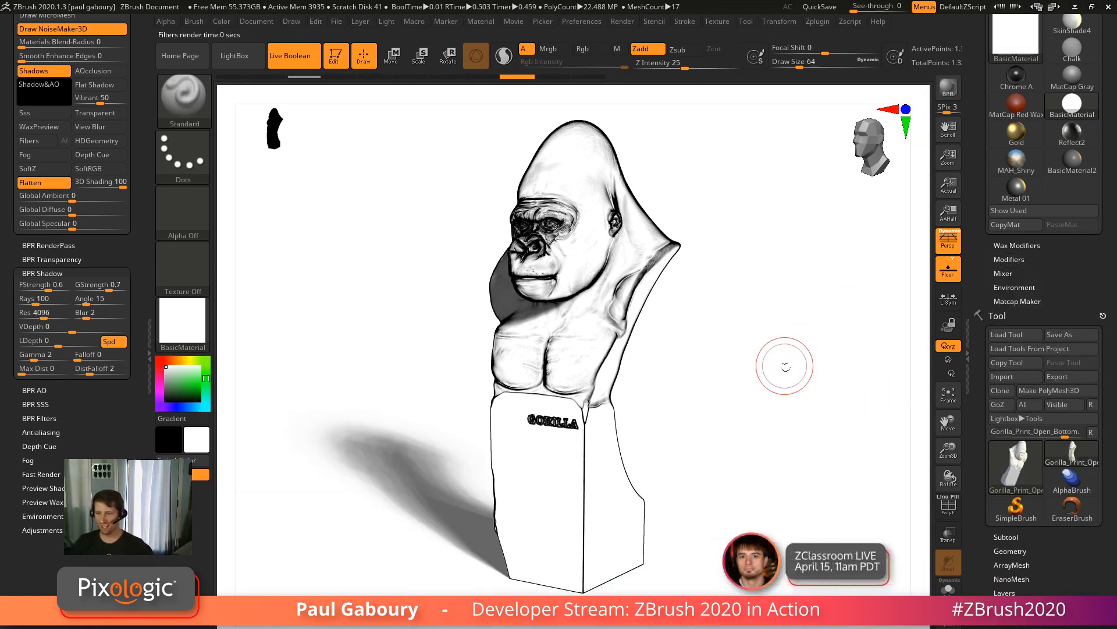
Increase the material's outline depth to 6 and render the gorilla bust.
{"action": "left_click", "coordinate": [1012, 274]}
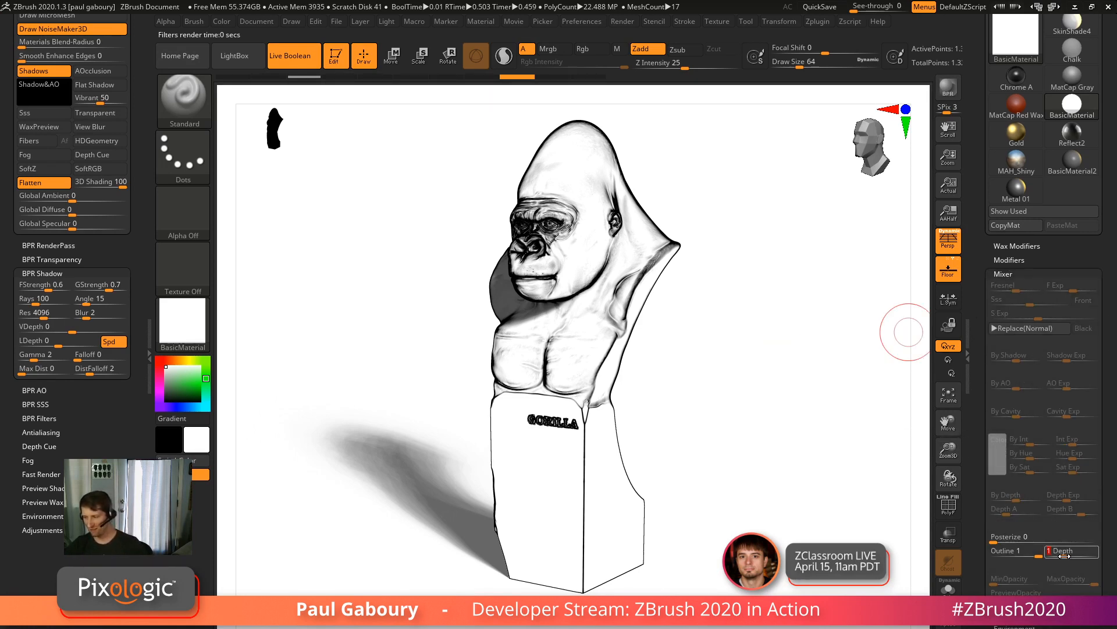
{"action": "left_click", "coordinate": [1063, 556]}
{"action": "type", "text": "3"}
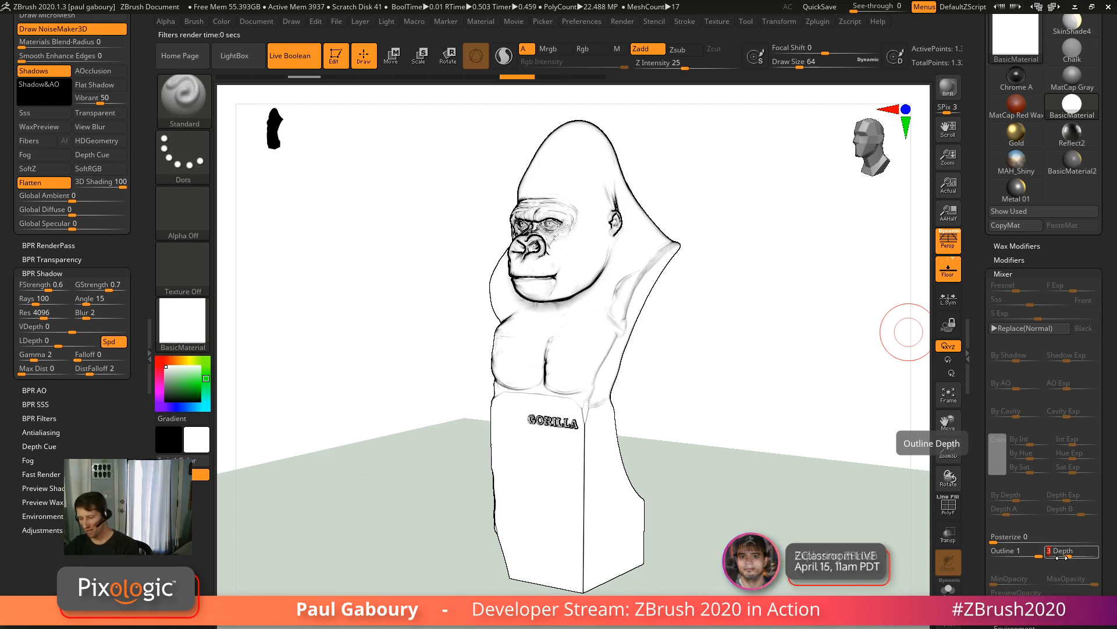
{"action": "key", "text": "BackSpace"}
{"action": "type", "text": "4"}
{"action": "key", "text": "BackSpace"}
{"action": "type", "text": "6"}
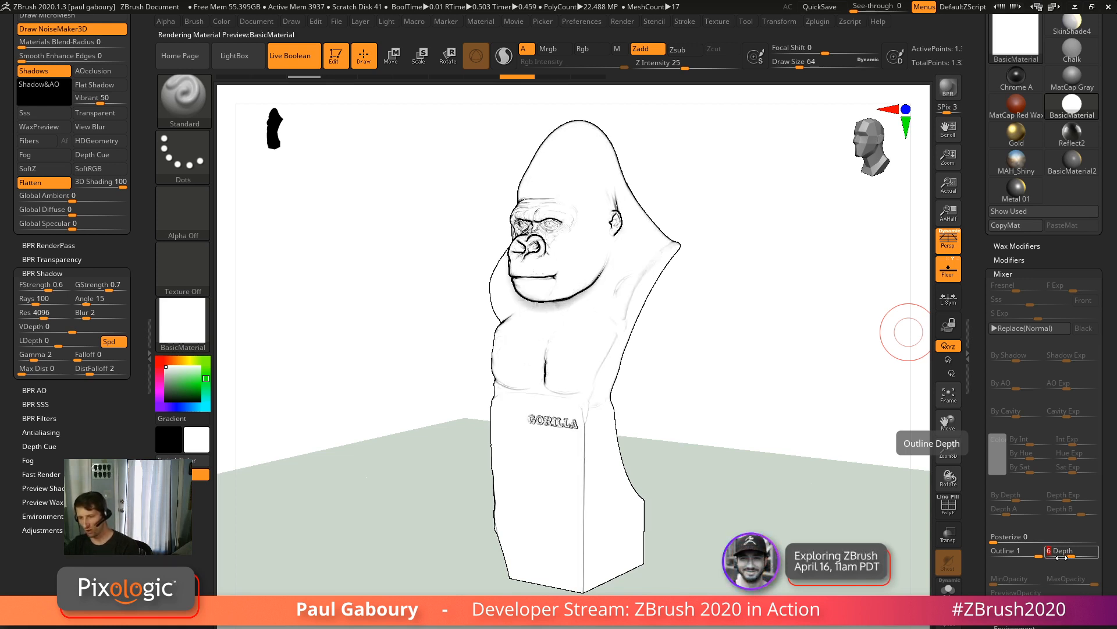
{"action": "left_click", "coordinate": [949, 88]}
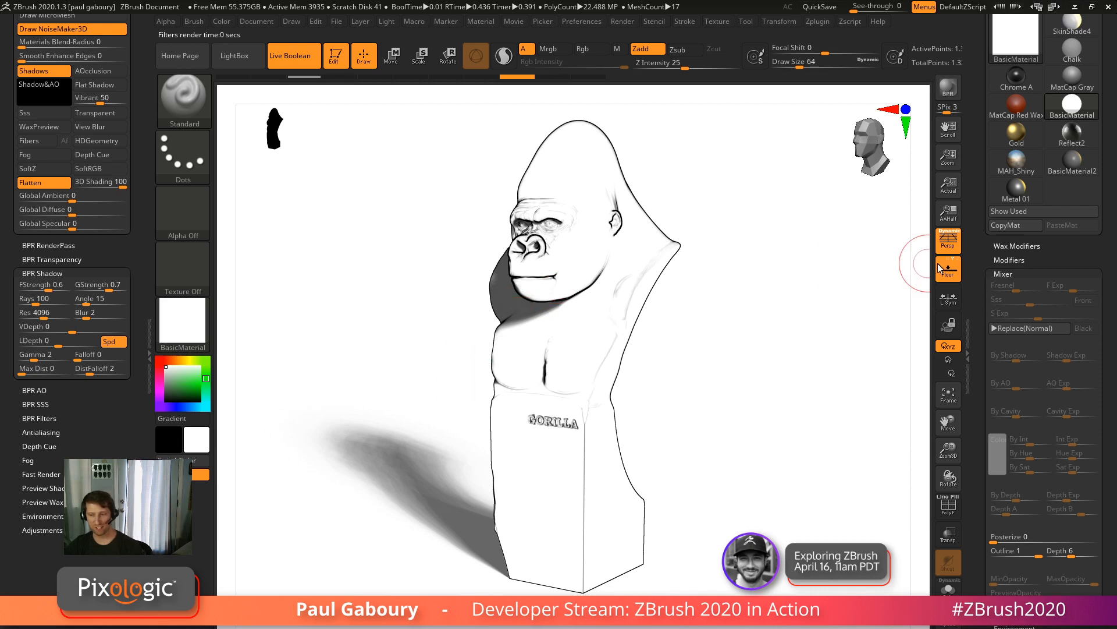
Review the BasicMaterial's ambient and diffuse modifiers against the outlined bust.
{"action": "scroll", "coordinate": [1082, 315], "scroll_direction": "up", "scroll_amount": 1}
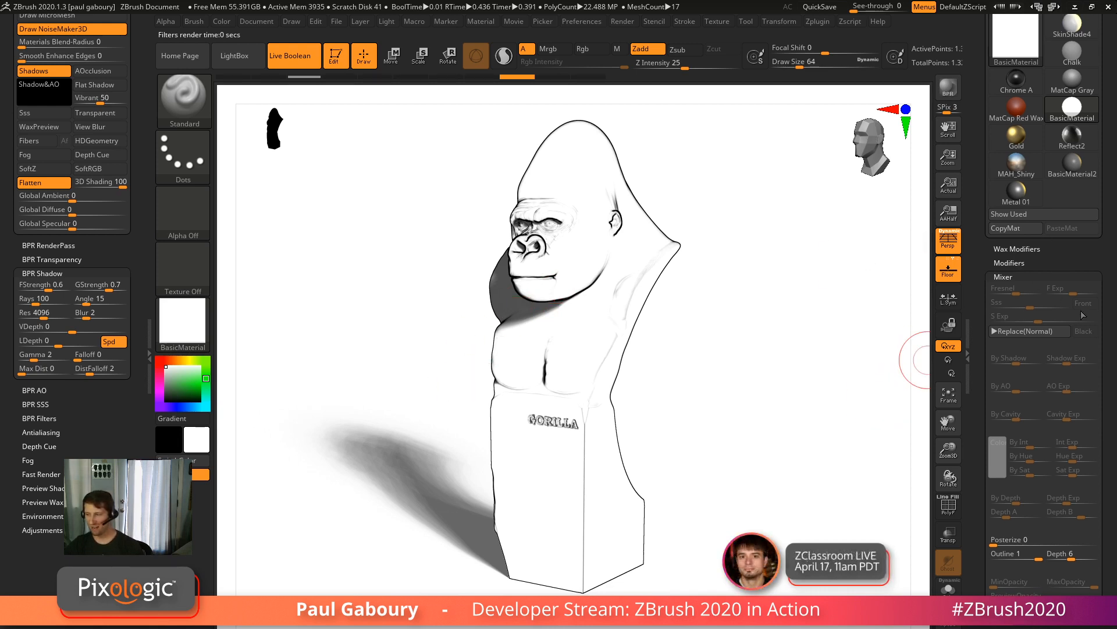
{"action": "left_click", "coordinate": [1019, 263]}
{"action": "scroll", "coordinate": [1045, 419], "scroll_direction": "down", "scroll_amount": 5}
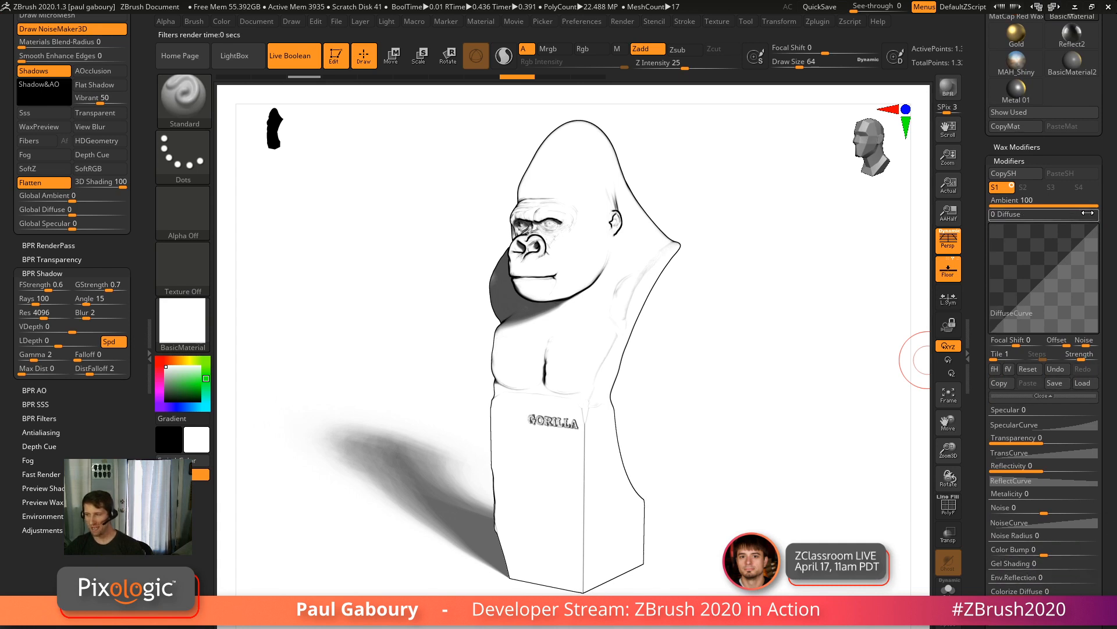
{"action": "mouse_move", "coordinate": [1086, 203]}
{"action": "left_mouse_down"}
{"action": "mouse_move", "coordinate": [1057, 204]}
{"action": "mouse_move", "coordinate": [1099, 203]}
{"action": "left_mouse_up"}
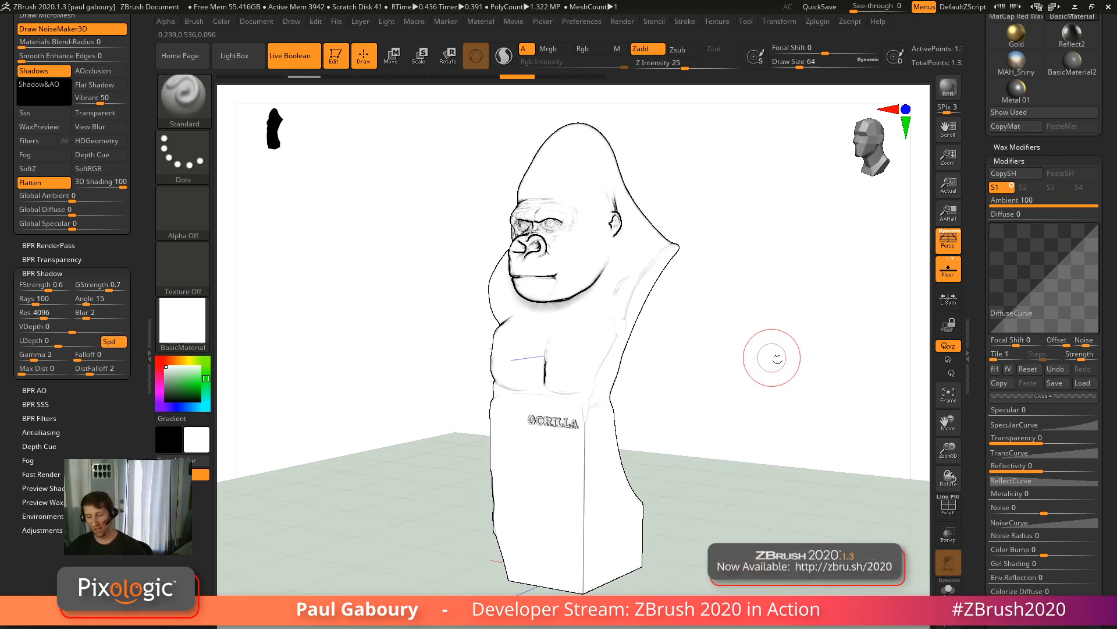
{"action": "left_click", "coordinate": [1005, 162]}
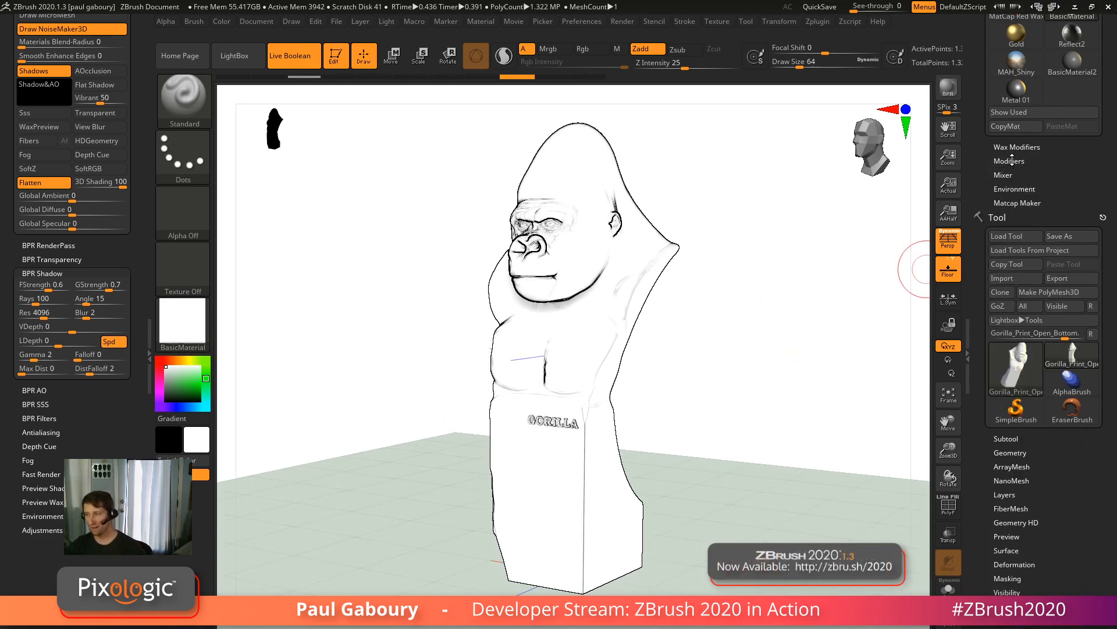
Set the BasicMaterial's outline strength to 0 and run a BPR render of the gorilla bust.
{"action": "left_click", "coordinate": [1005, 175]}
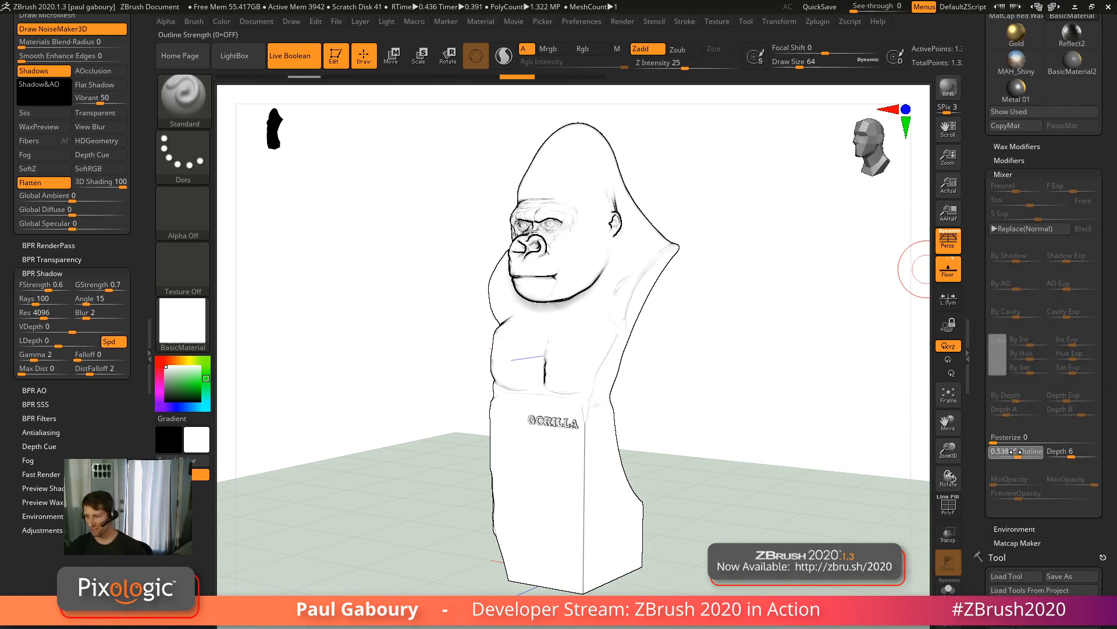
{"action": "left_click", "coordinate": [993, 454]}
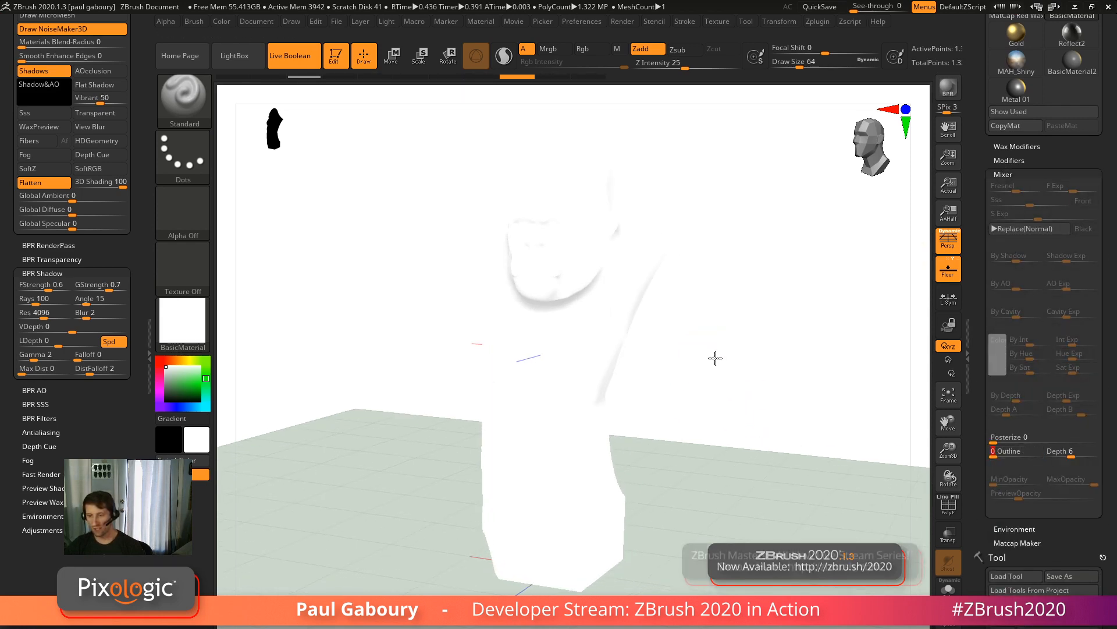
{"action": "key", "text": "shift+r"}
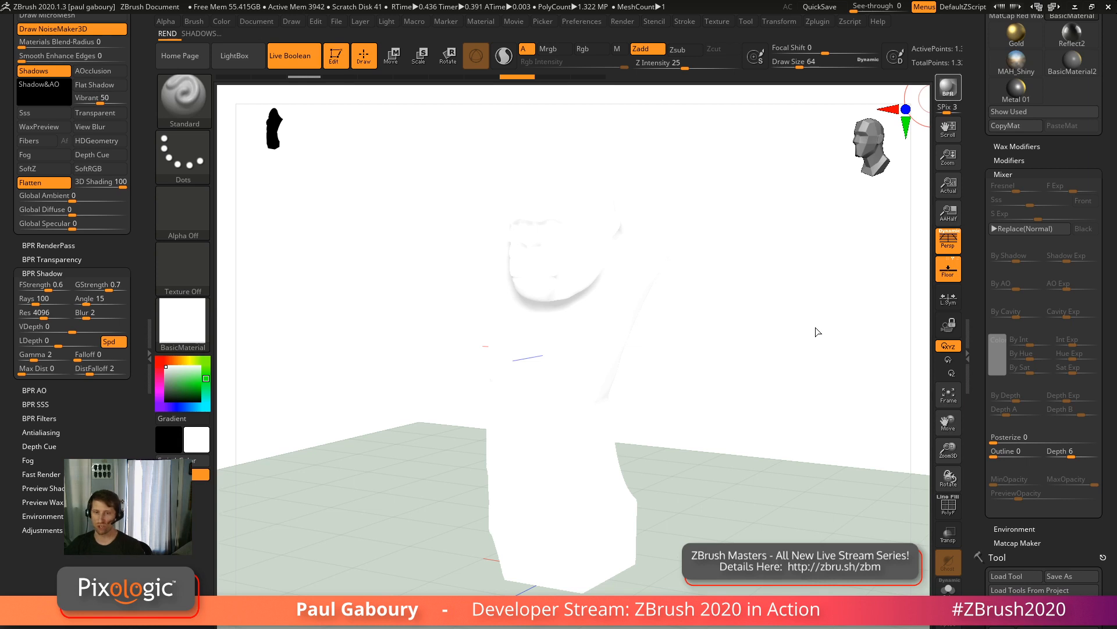
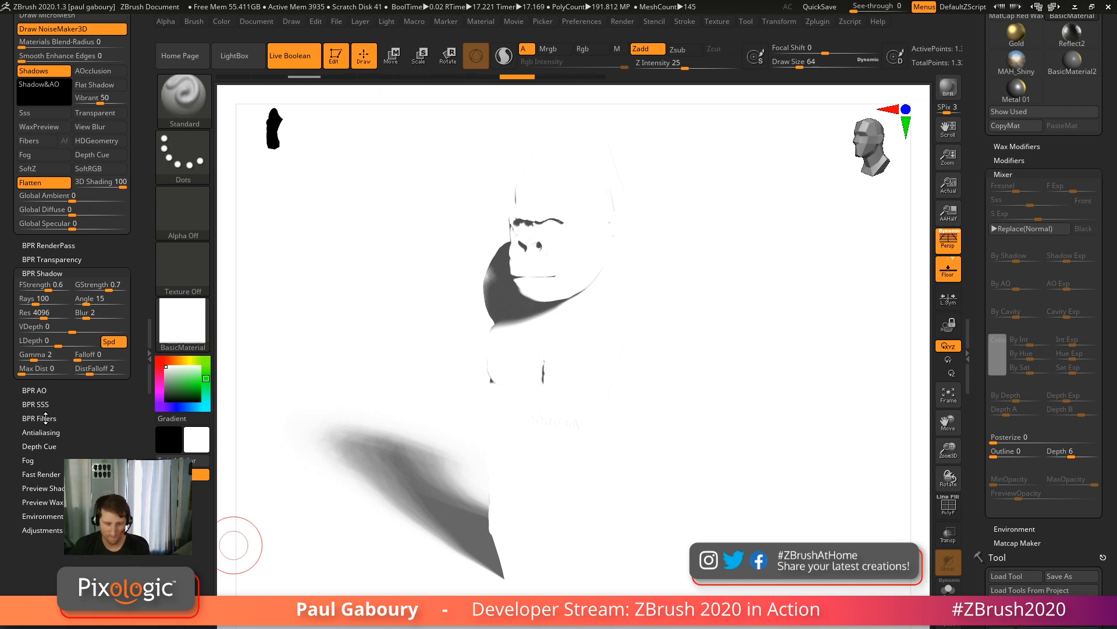
Enable the first BPR filter as a Noise filter on the rendered bust.
{"action": "left_click", "coordinate": [45, 418]}
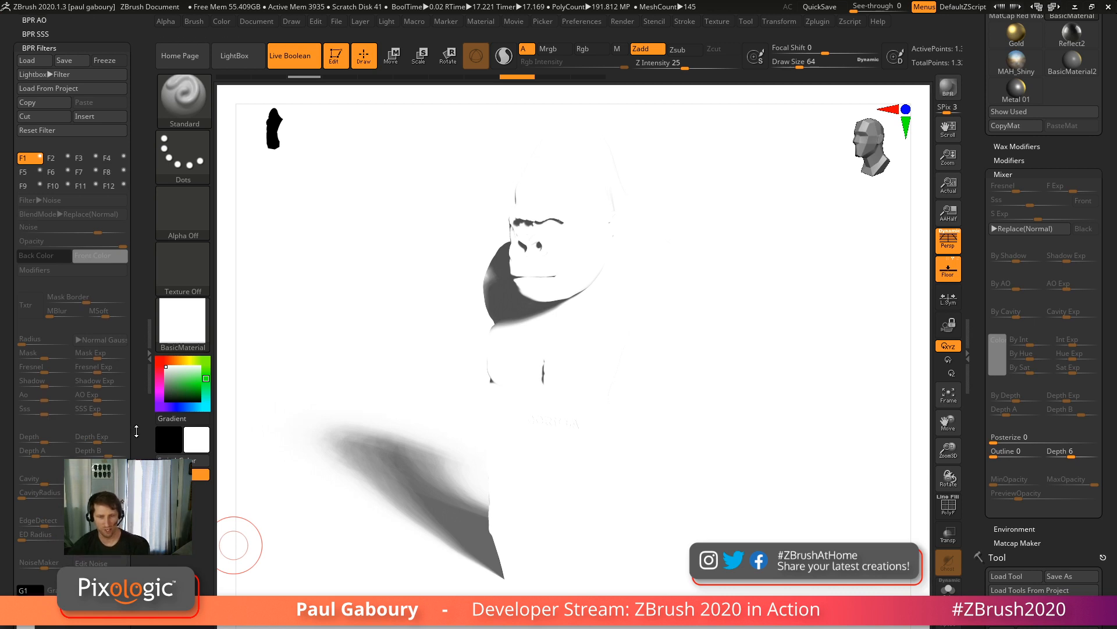
{"action": "left_click_drag", "start_coordinate": [136, 431], "coordinate": [147, 401]}
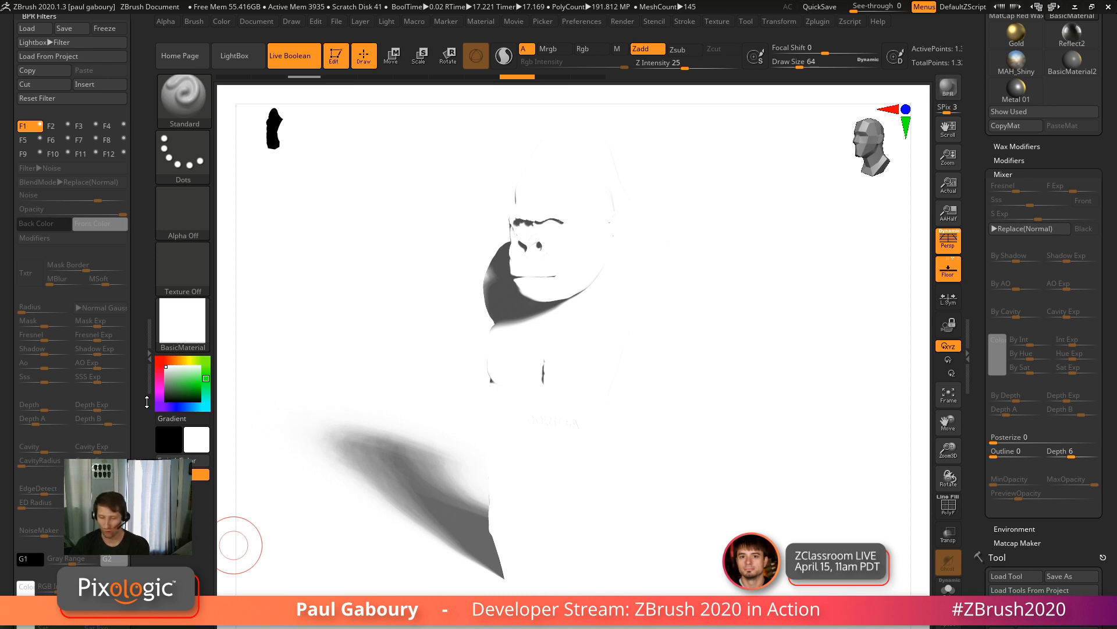
{"action": "left_click_drag", "start_coordinate": [133, 179], "coordinate": [133, 228]}
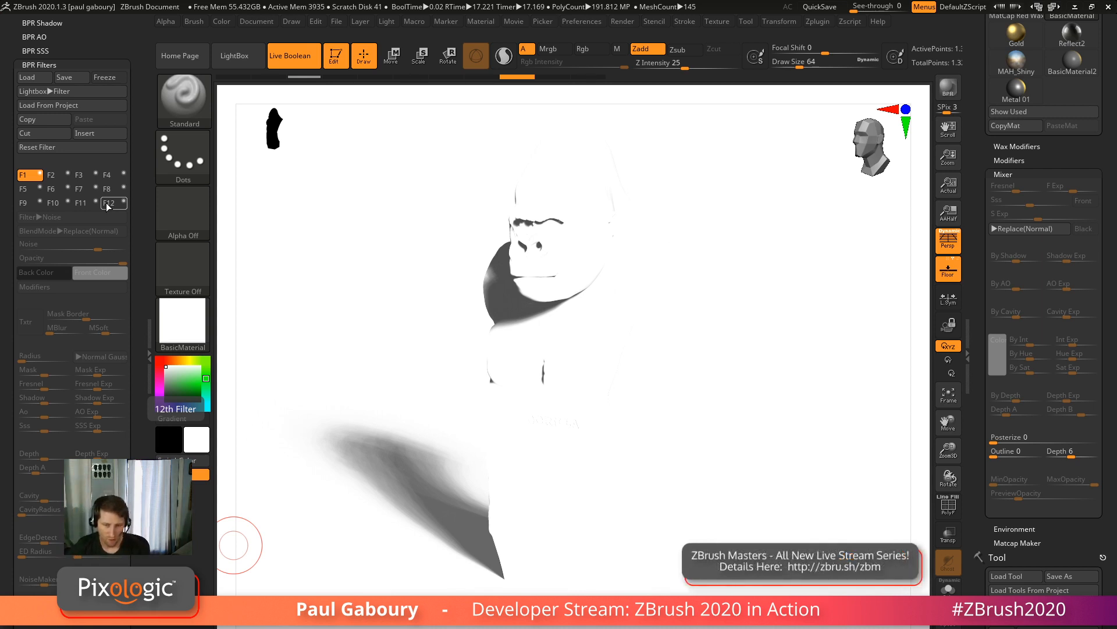
{"action": "left_click", "coordinate": [42, 175]}
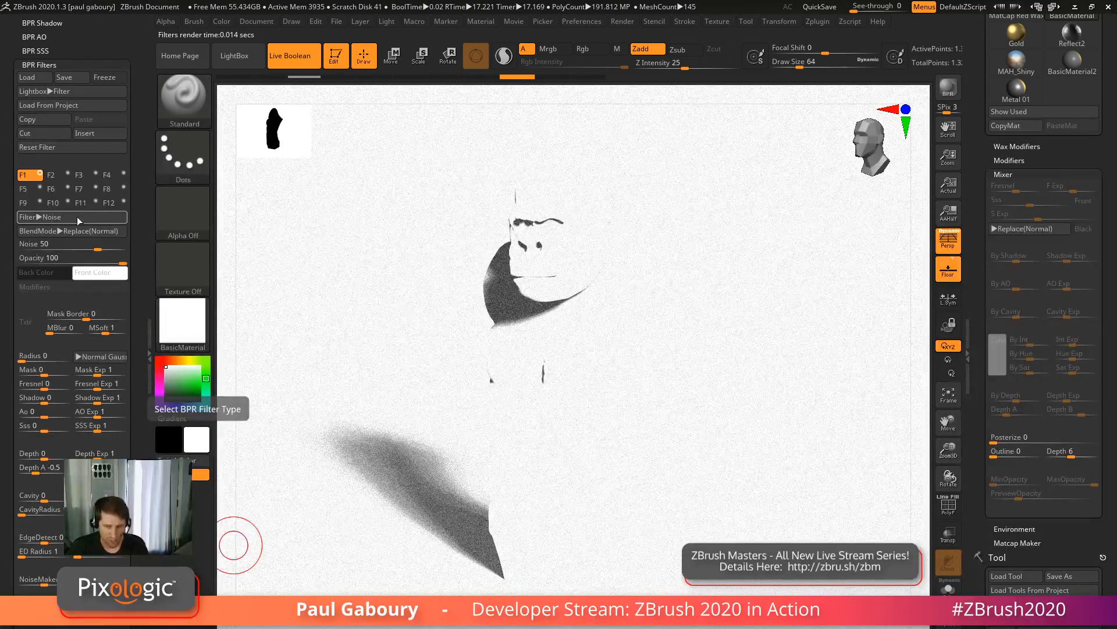
Raise the filter's Noise strength to 100 in Replace(Normal) blend mode and compare its opacity at 25 and 100.
{"action": "left_click_drag", "start_coordinate": [97, 248], "coordinate": [129, 246]}
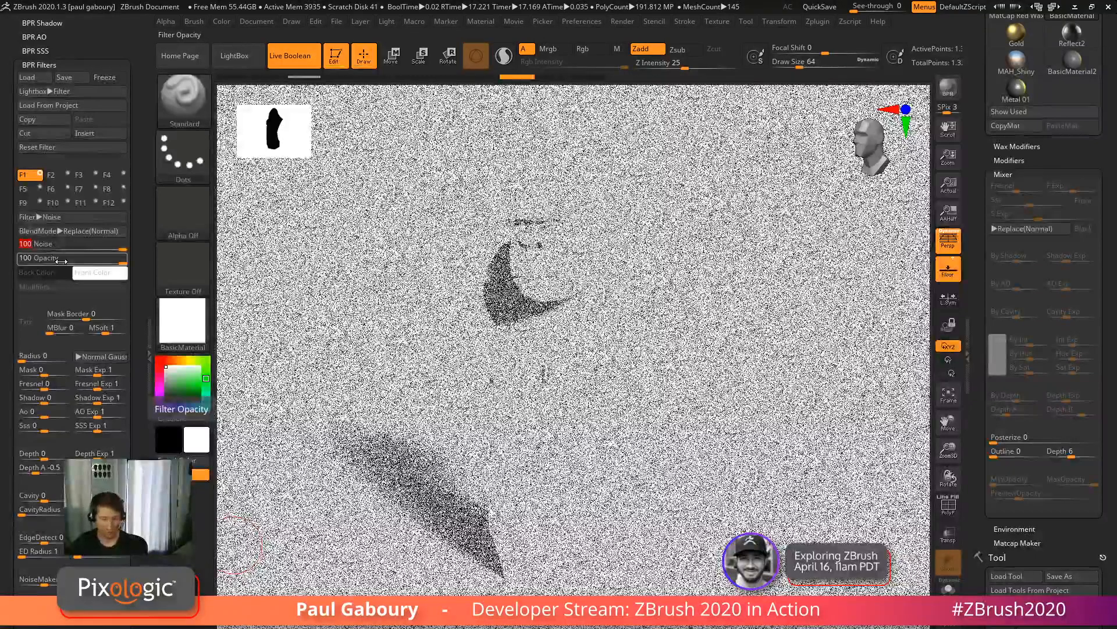
{"action": "left_click", "coordinate": [83, 230]}
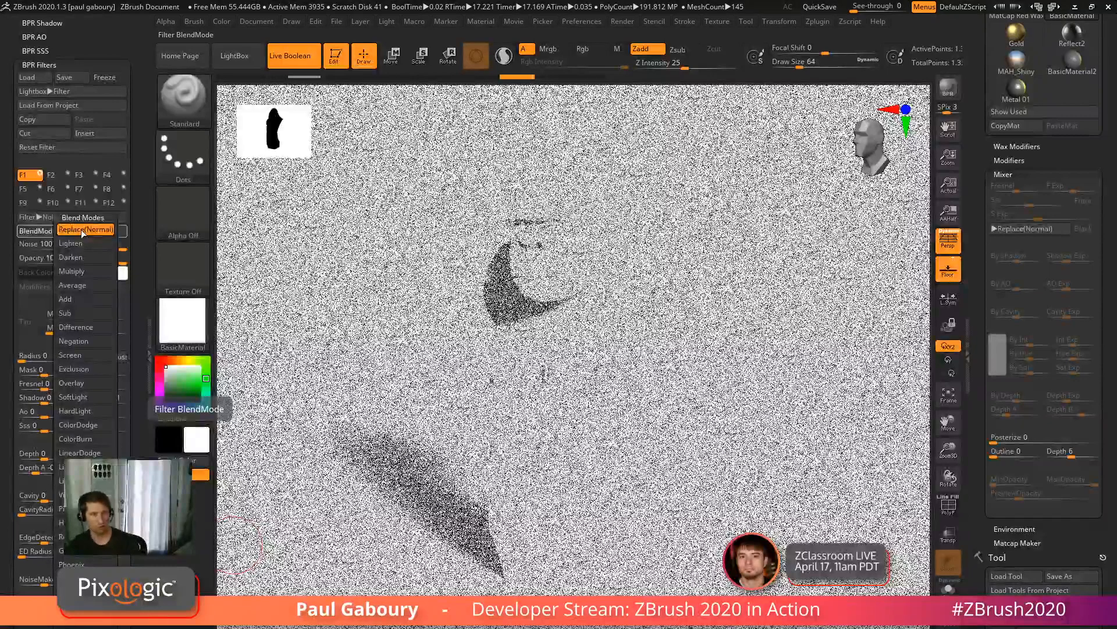
{"action": "left_click", "coordinate": [83, 230]}
{"action": "mouse_move", "coordinate": [122, 249]}
{"action": "left_mouse_down"}
{"action": "mouse_move", "coordinate": [103, 249]}
{"action": "mouse_move", "coordinate": [128, 244]}
{"action": "left_mouse_up"}
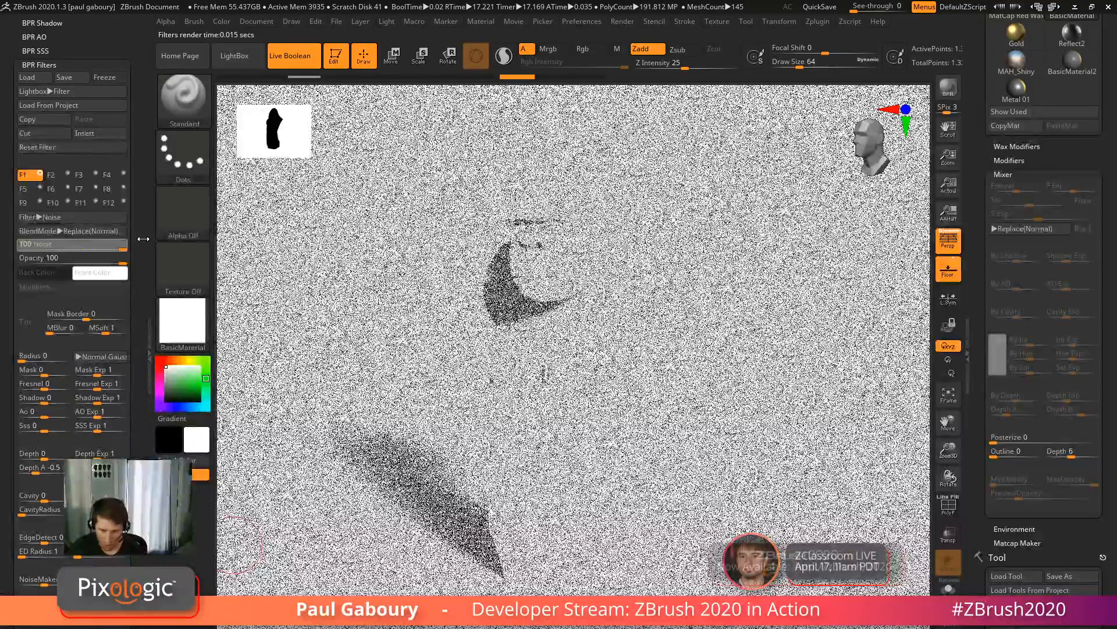
{"action": "left_click_drag", "start_coordinate": [121, 260], "coordinate": [47, 261]}
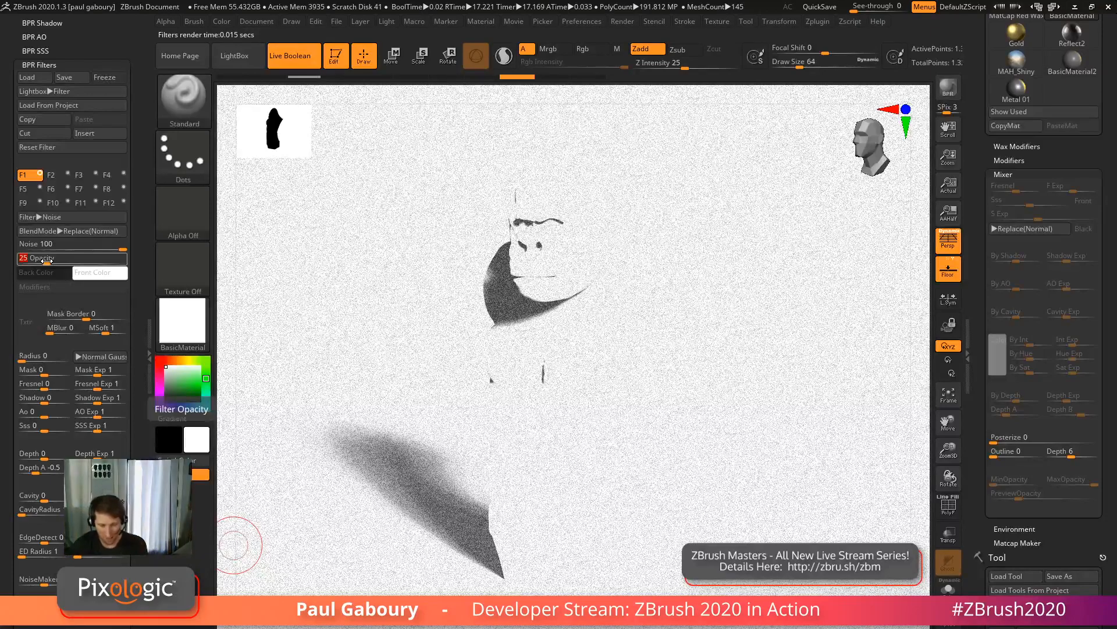
{"action": "left_click_drag", "start_coordinate": [46, 261], "coordinate": [132, 255]}
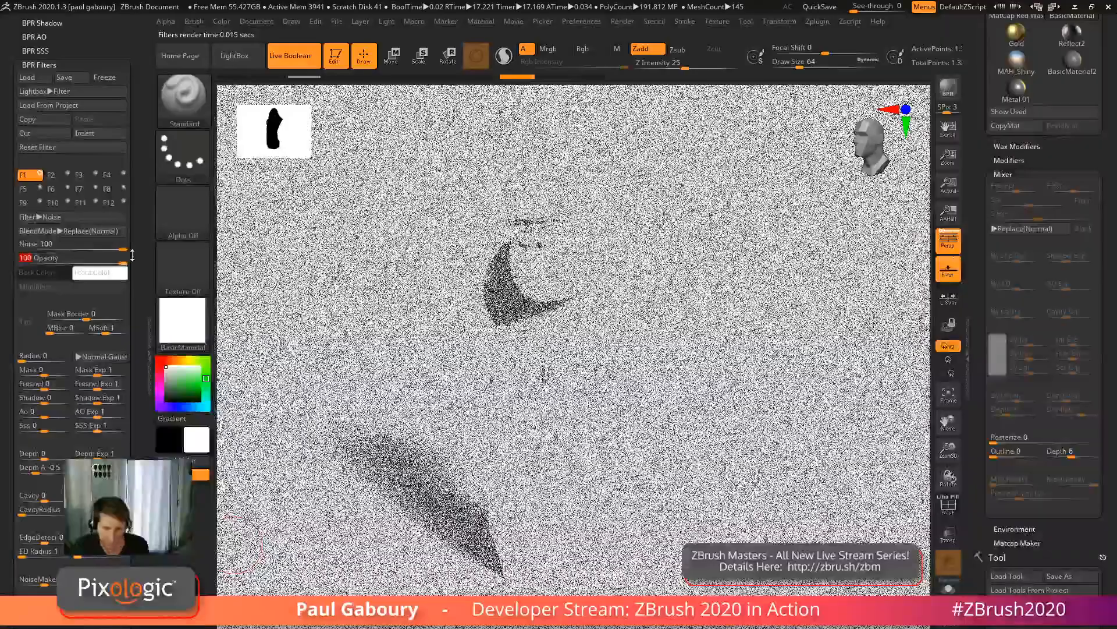
Try red as the noise filter's front color and return it to white.
{"action": "left_click", "coordinate": [100, 273]}
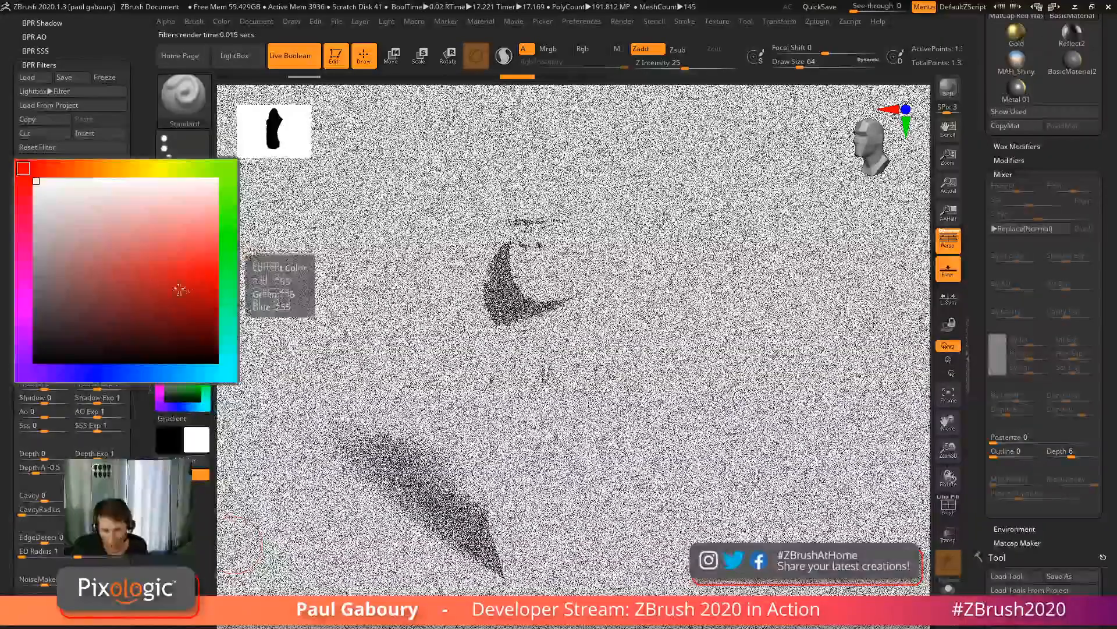
{"action": "left_click", "coordinate": [180, 289]}
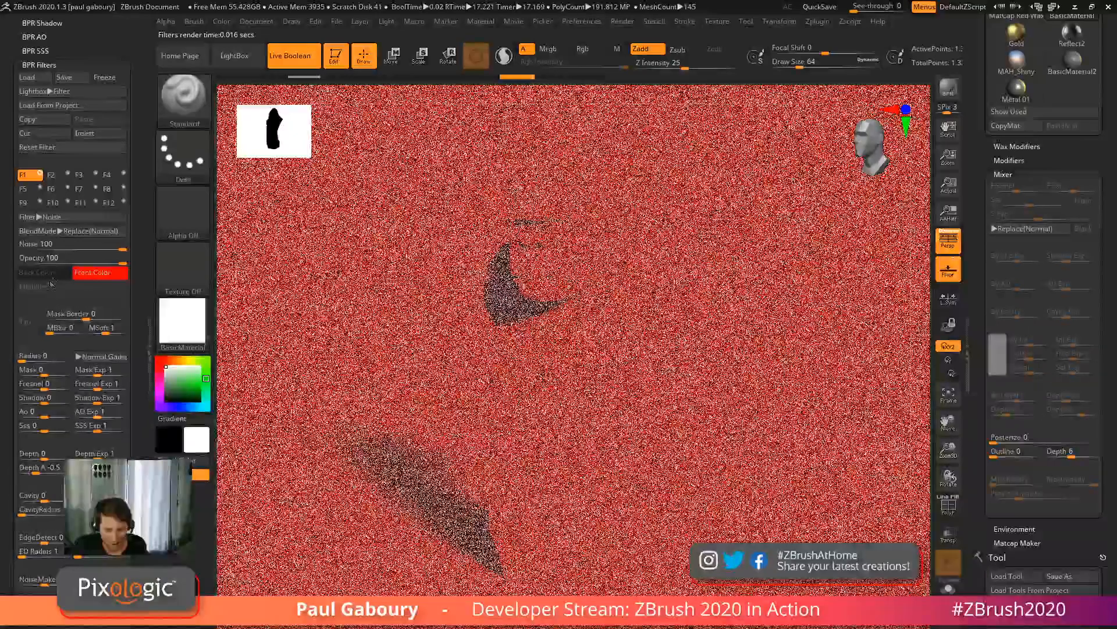
{"action": "left_click_drag", "start_coordinate": [50, 258], "coordinate": [134, 269]}
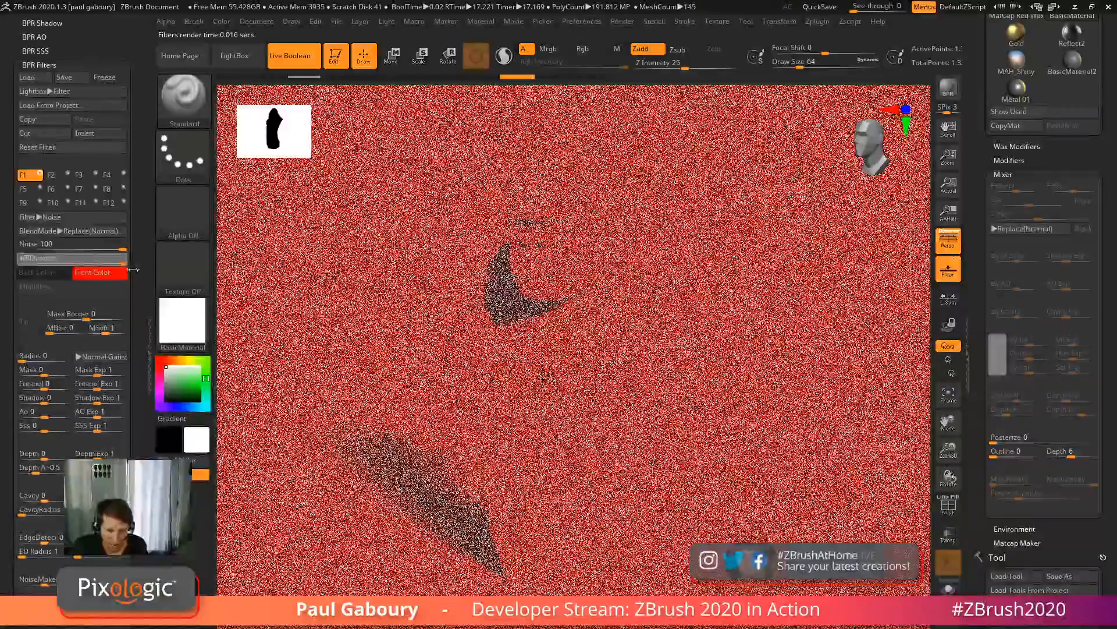
{"action": "left_click", "coordinate": [102, 272]}
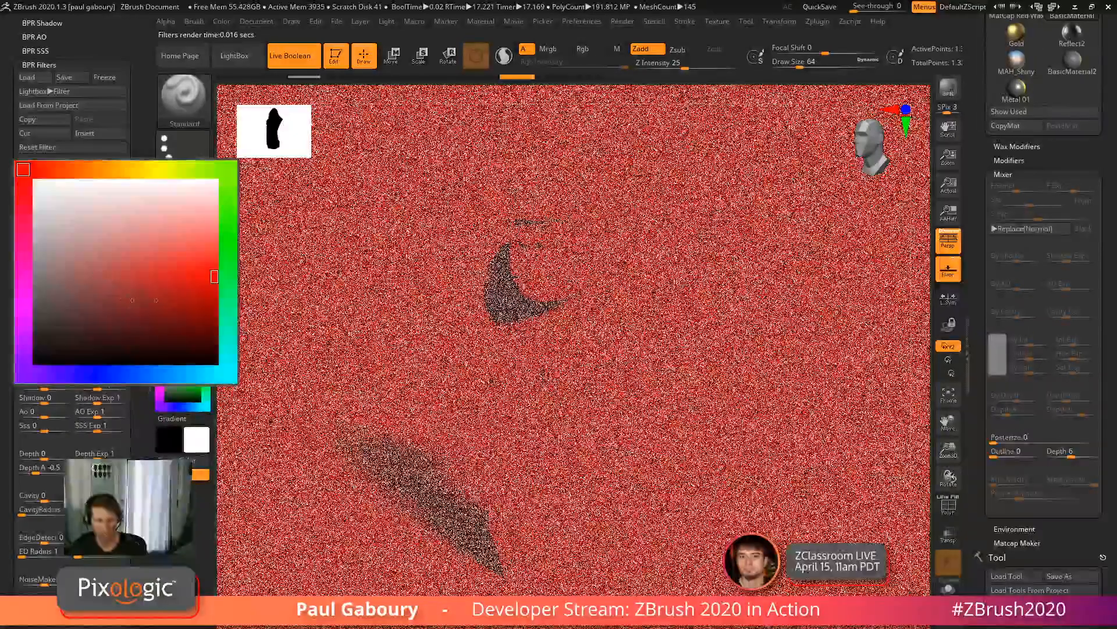
{"action": "left_click", "coordinate": [33, 181]}
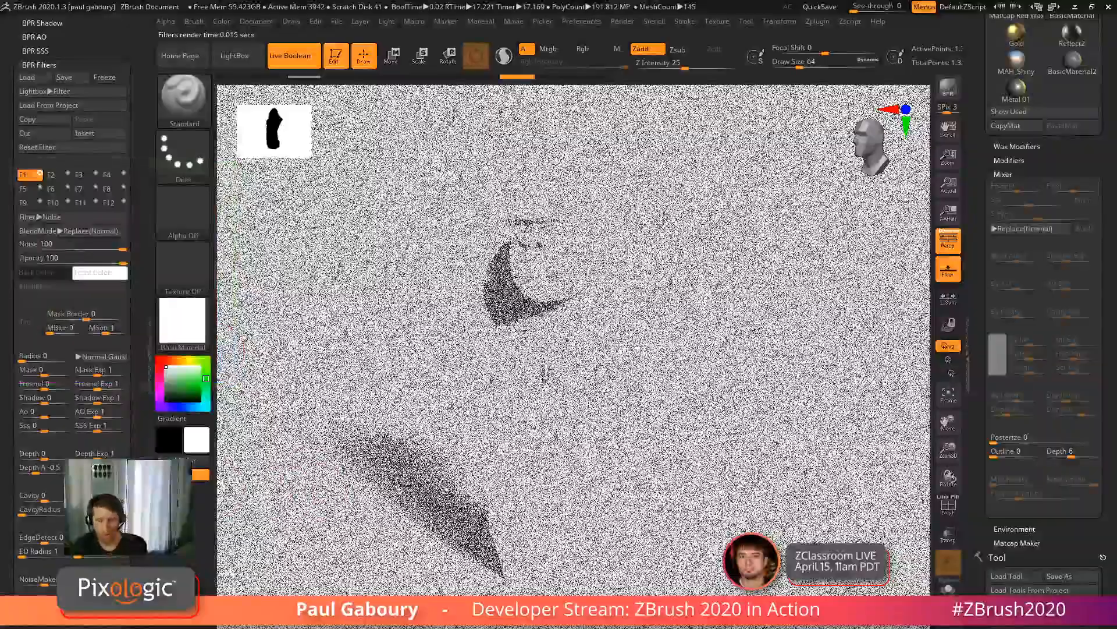
Compare the noise filter's Mask modifier at 1 and -1, on the bust and on the background.
{"action": "left_click_drag", "start_coordinate": [131, 401], "coordinate": [136, 349]}
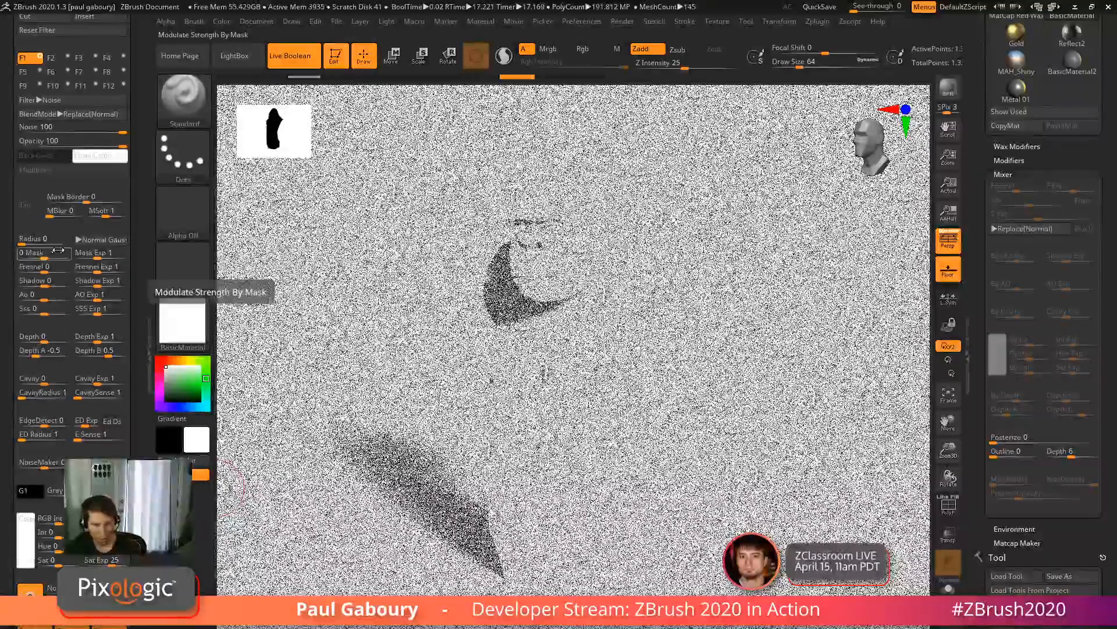
{"action": "left_click_drag", "start_coordinate": [46, 256], "coordinate": [70, 253]}
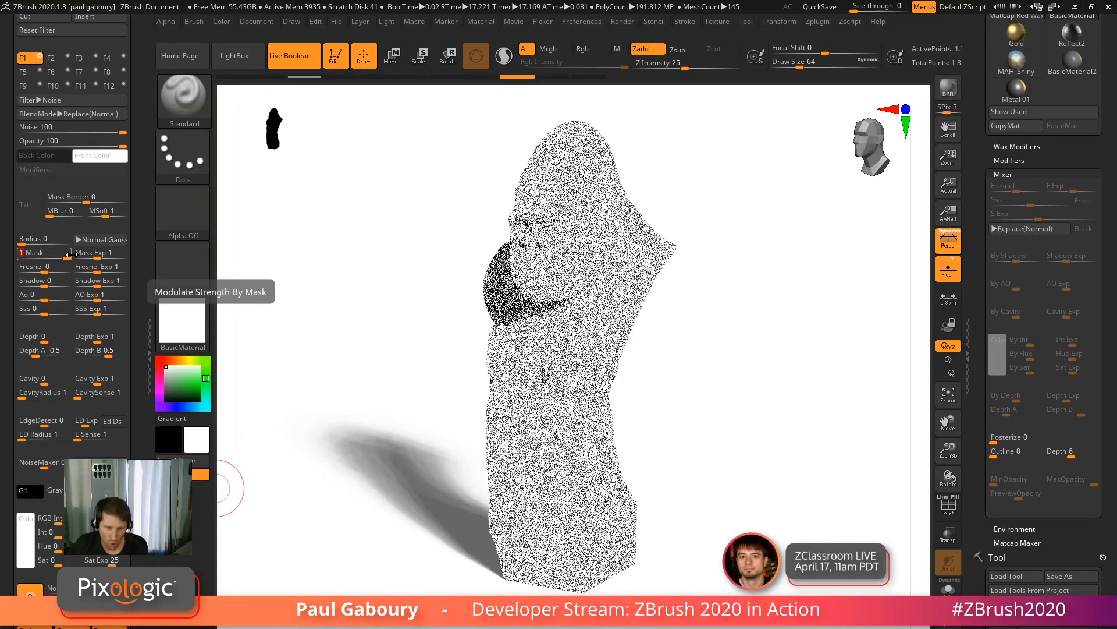
{"action": "left_click_drag", "start_coordinate": [71, 254], "coordinate": [12, 258]}
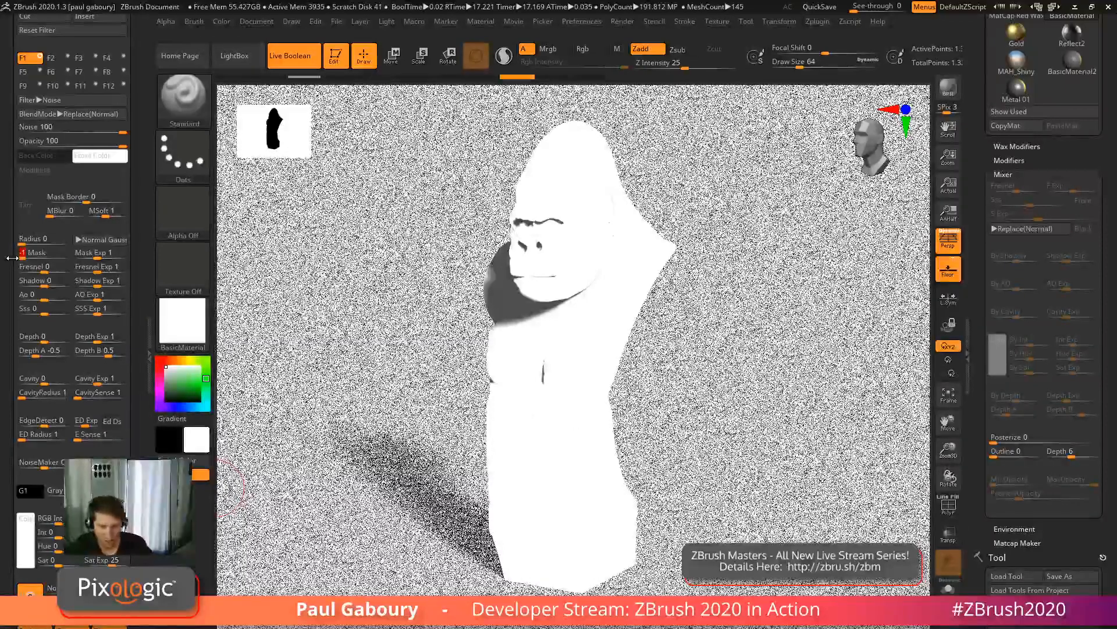
Limit the noise to the bust's shadows with Mask 1 and Shadow 1, and reset Mask to 0 to include the floor shadow.
{"action": "left_click_drag", "start_coordinate": [23, 254], "coordinate": [78, 254]}
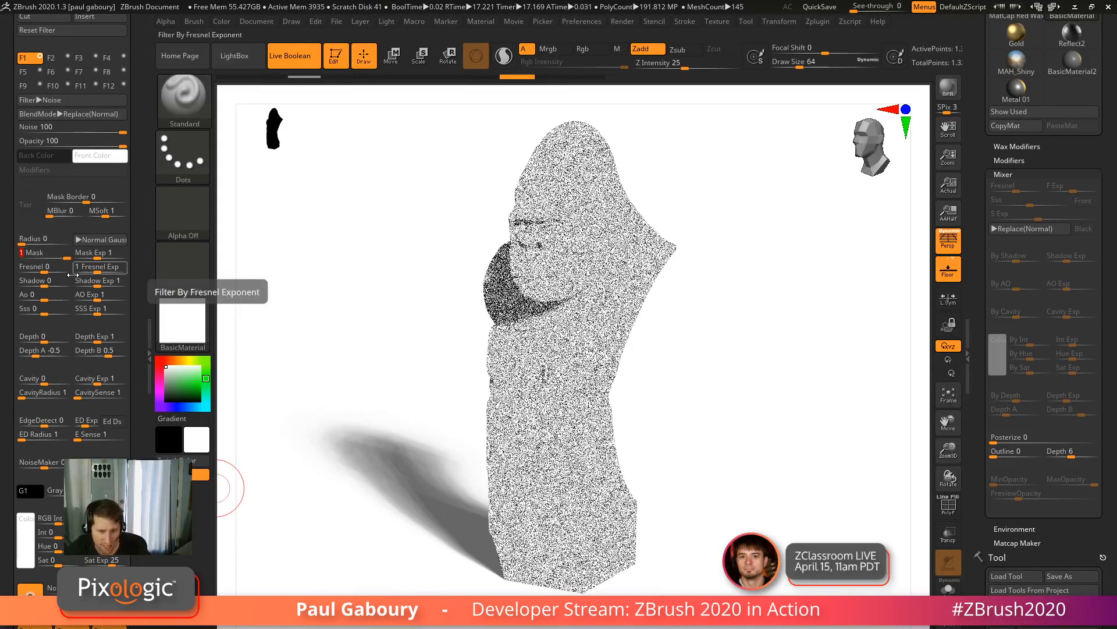
{"action": "left_click_drag", "start_coordinate": [46, 286], "coordinate": [77, 286]}
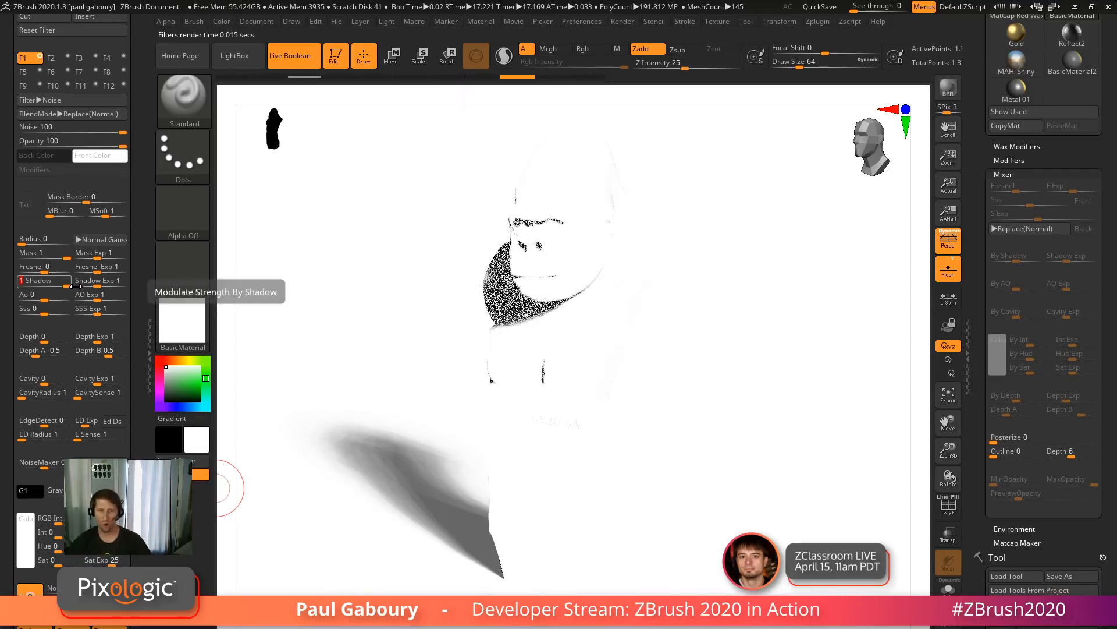
{"action": "left_click", "coordinate": [69, 257]}
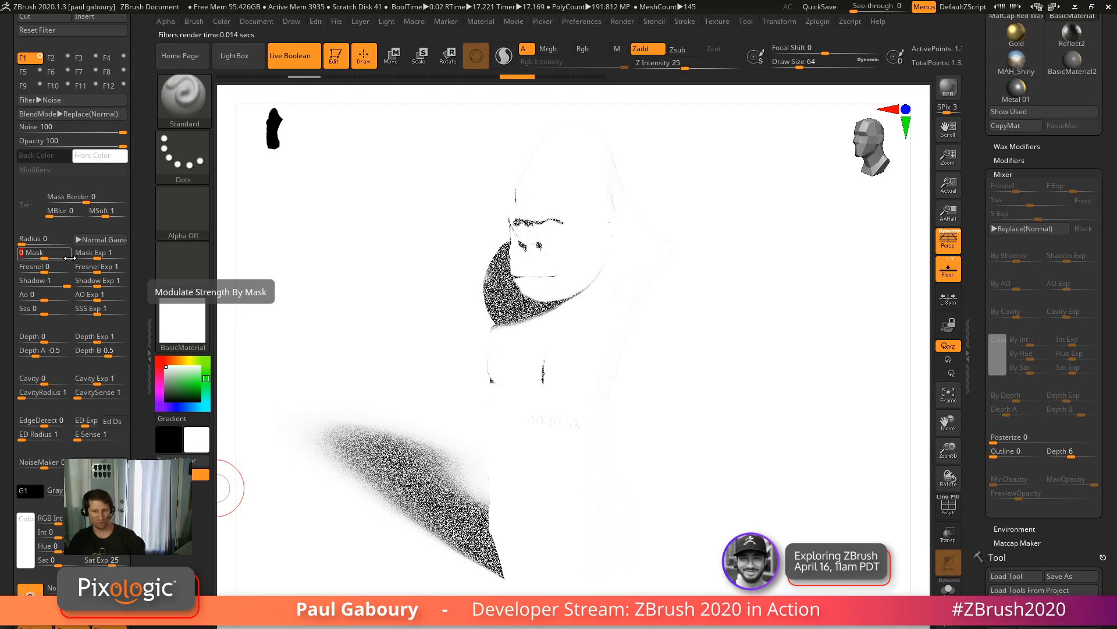
Try the shadow noise at opacity 50 and strength 48, and restore both values to 100.
{"action": "left_click", "coordinate": [92, 146]}
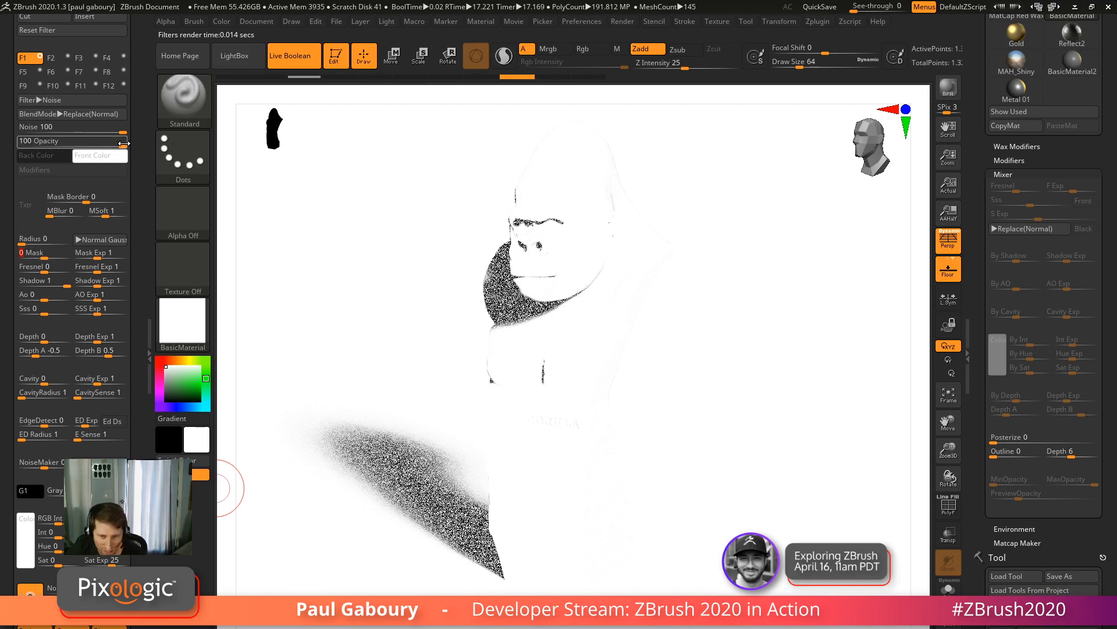
{"action": "left_click", "coordinate": [72, 146]}
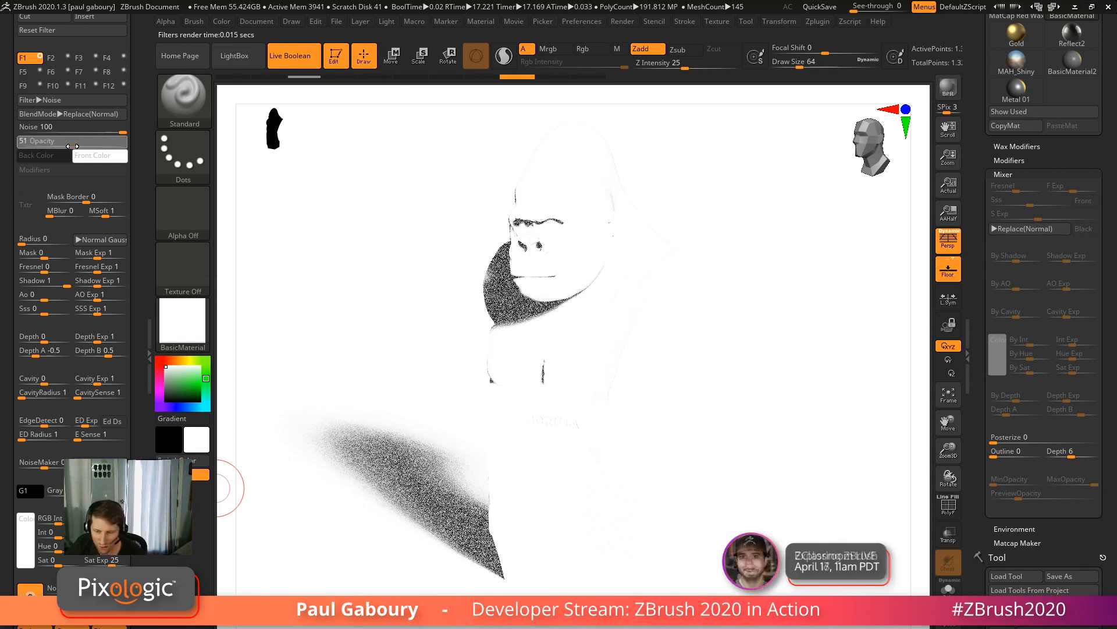
{"action": "left_click_drag", "start_coordinate": [119, 133], "coordinate": [97, 132]}
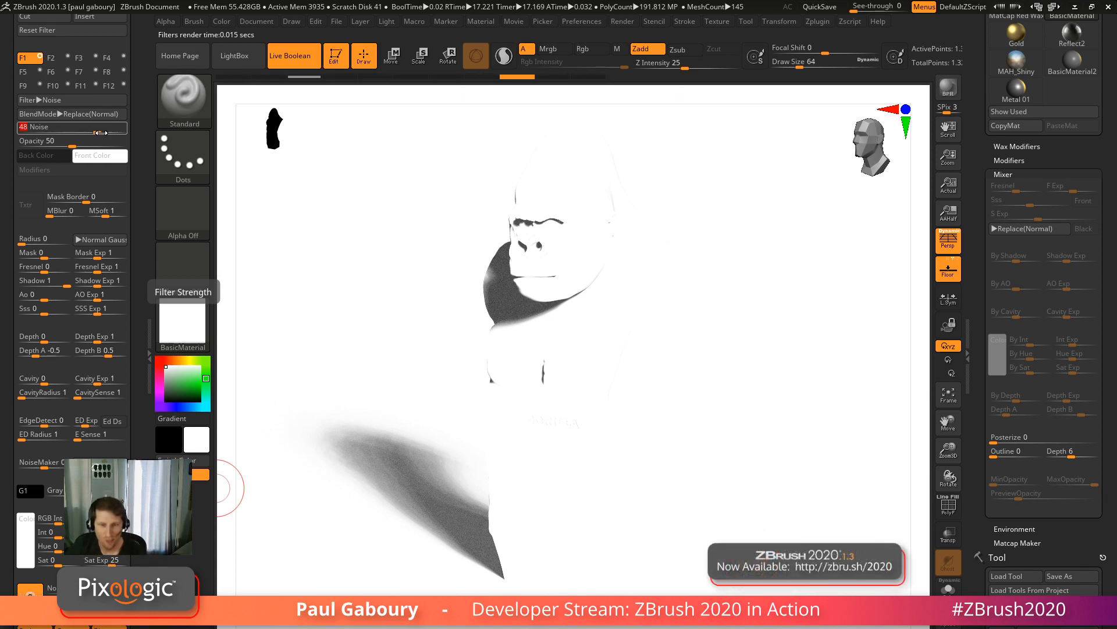
{"action": "left_click_drag", "start_coordinate": [101, 132], "coordinate": [128, 146]}
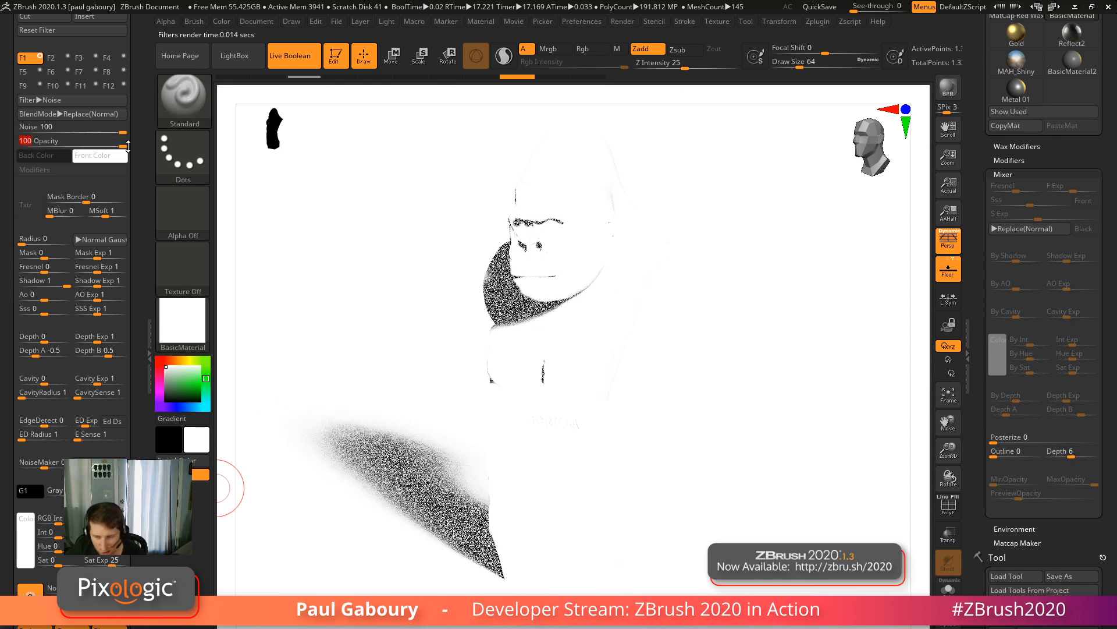
Reset the filter's Shadow modifier to 0 and change the filter type from Noise to Outline Edge.
{"action": "left_click_drag", "start_coordinate": [66, 284], "coordinate": [46, 281]}
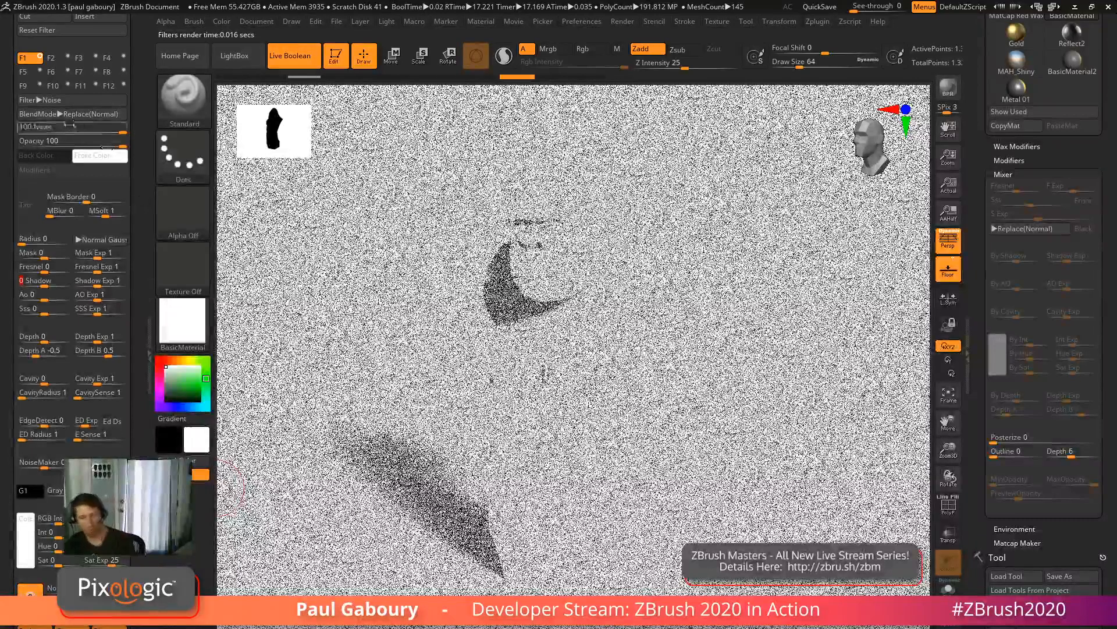
{"action": "left_click", "coordinate": [58, 100]}
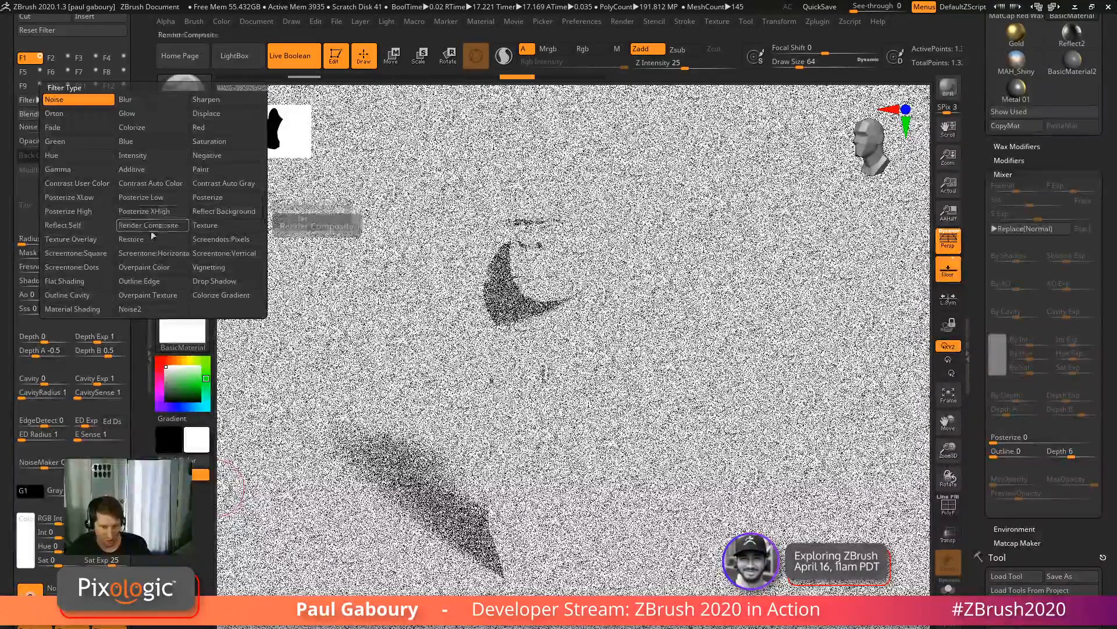
{"action": "left_click", "coordinate": [170, 281]}
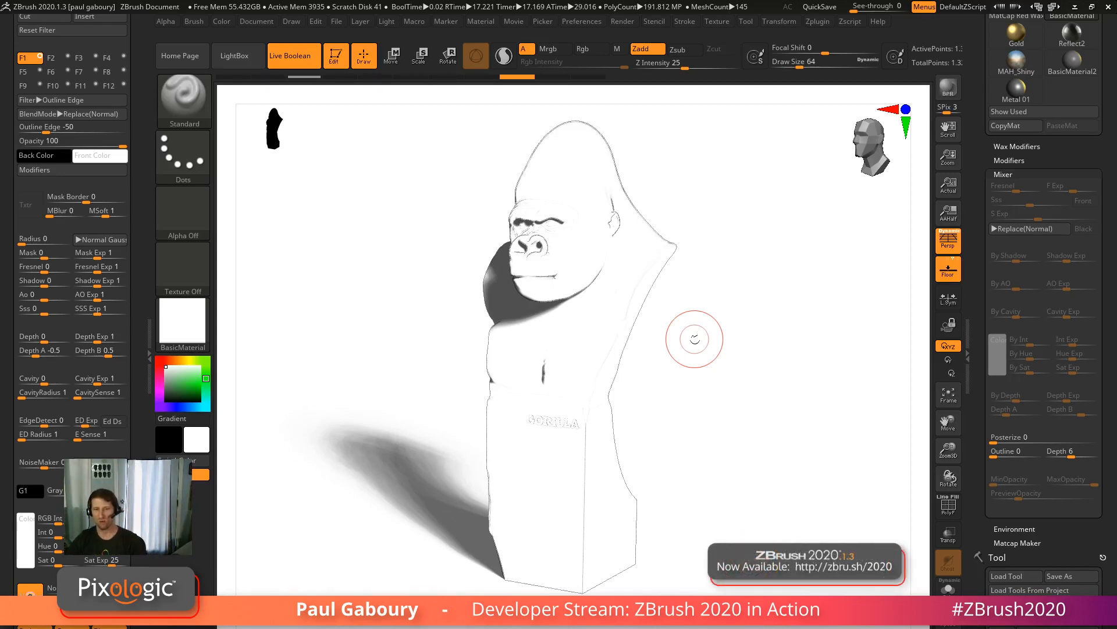
Set the BPR shadow's angle to 0 and its rays to 1 for hard-edged shadows.
{"action": "scroll", "coordinate": [139, 343], "scroll_direction": "up", "scroll_amount": 5}
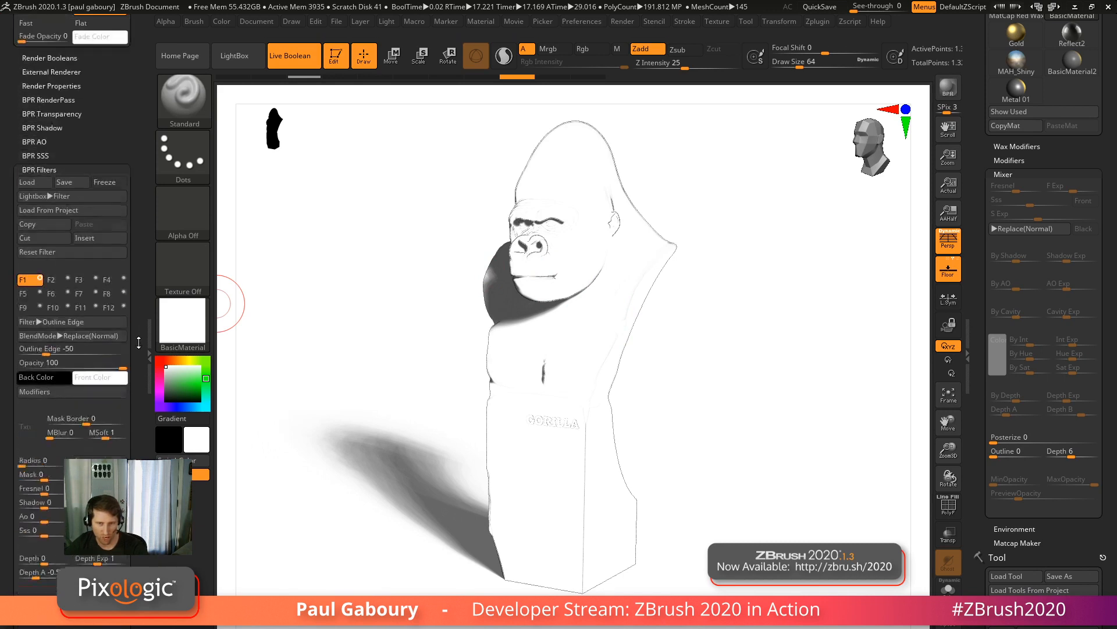
{"action": "scroll", "coordinate": [138, 349], "scroll_direction": "up", "scroll_amount": 3}
{"action": "scroll", "coordinate": [139, 362], "scroll_direction": "down", "scroll_amount": 1}
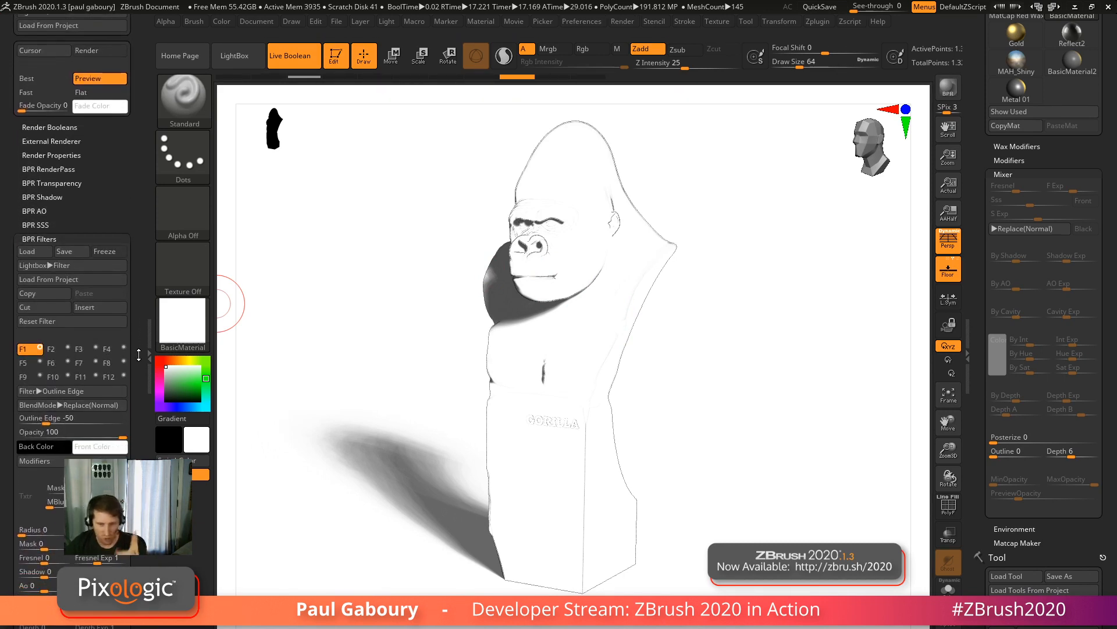
{"action": "scroll", "coordinate": [130, 323], "scroll_direction": "up", "scroll_amount": 1}
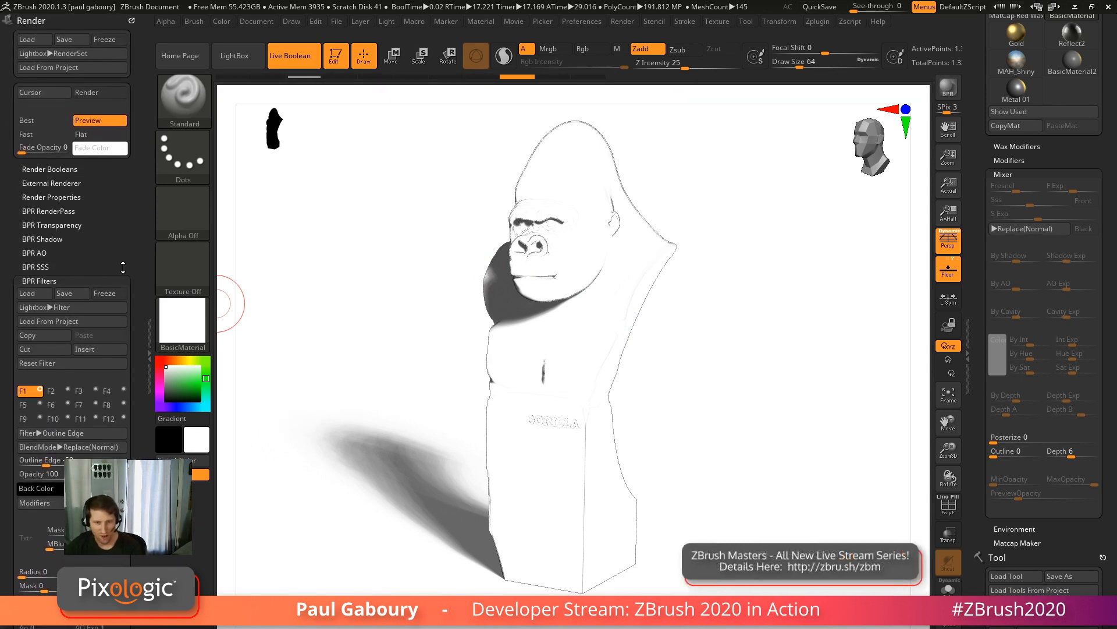
{"action": "left_click", "coordinate": [51, 239]}
{"action": "left_click_drag", "start_coordinate": [77, 270], "coordinate": [27, 268]}
{"action": "type", "text": "1"}
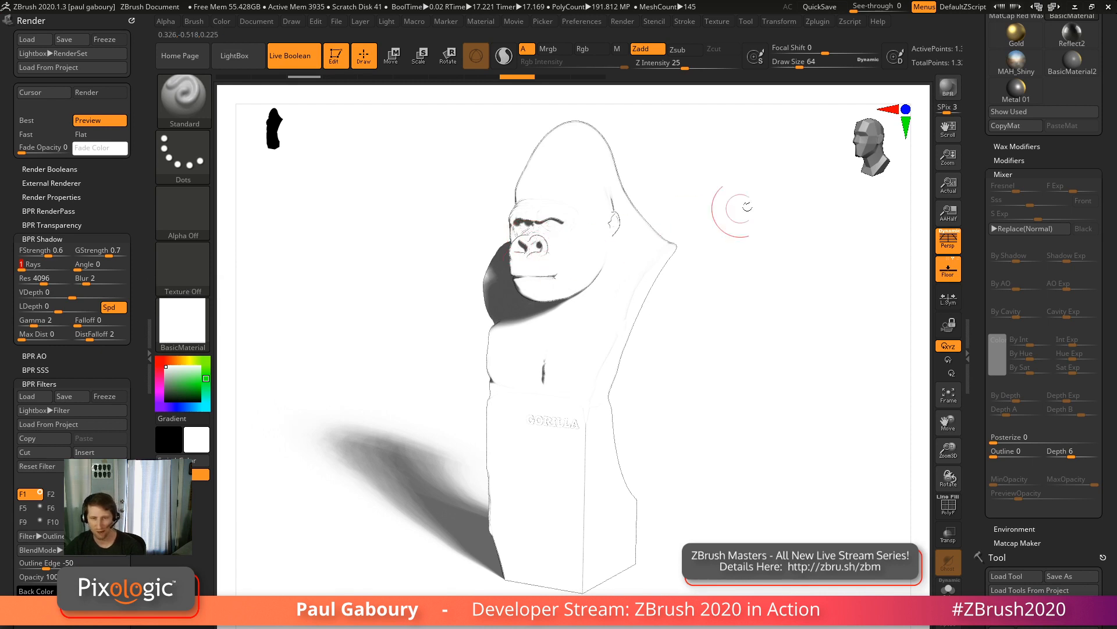
Render the hard-edged shadows, set the BPR shadow's FStrength and GStrength to 1, and render the bust again.
{"action": "key", "text": "shift"}
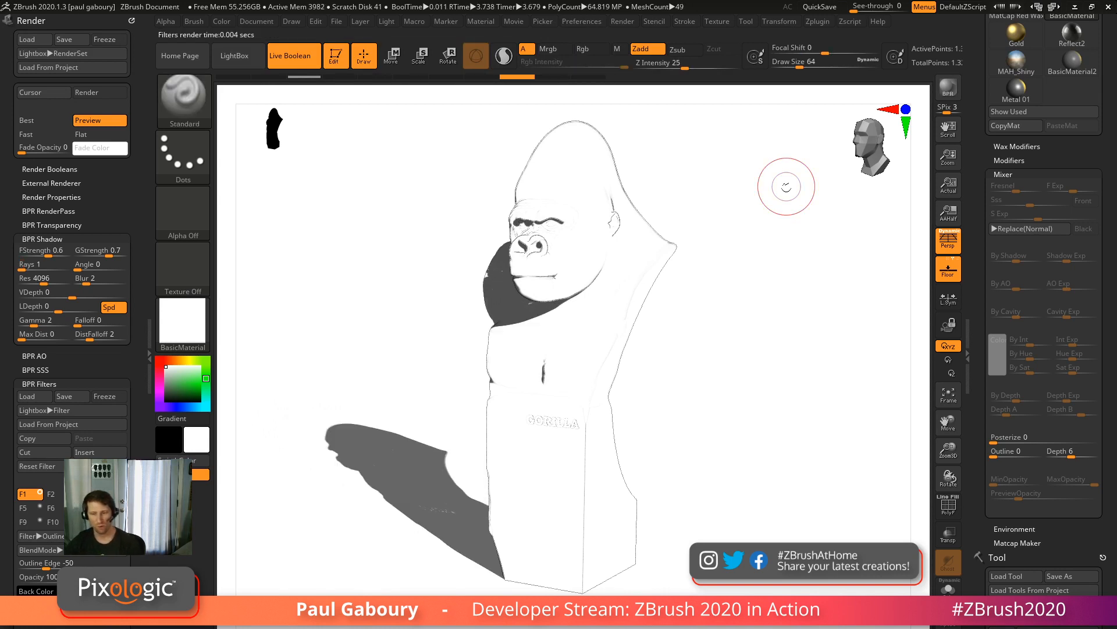
{"action": "left_click_drag", "start_coordinate": [58, 252], "coordinate": [134, 254]}
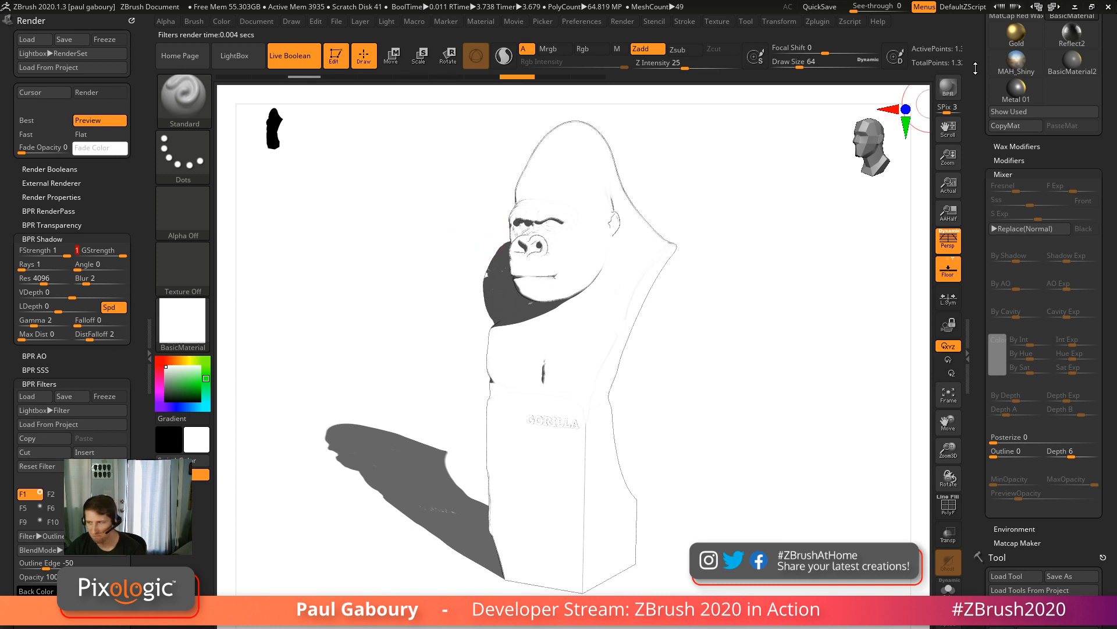
{"action": "left_click", "coordinate": [948, 89]}
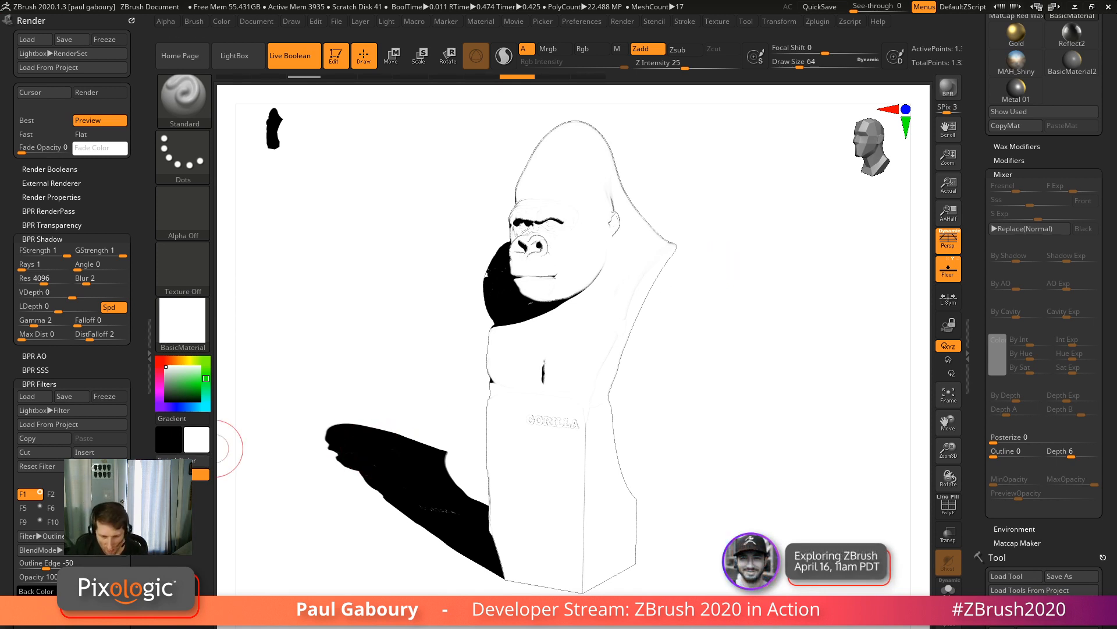
Keep the Outline Edge filter's blend mode at Replace(Normal), set its strength to -100 and make its back color blue.
{"action": "left_click_drag", "start_coordinate": [145, 361], "coordinate": [145, 432]}
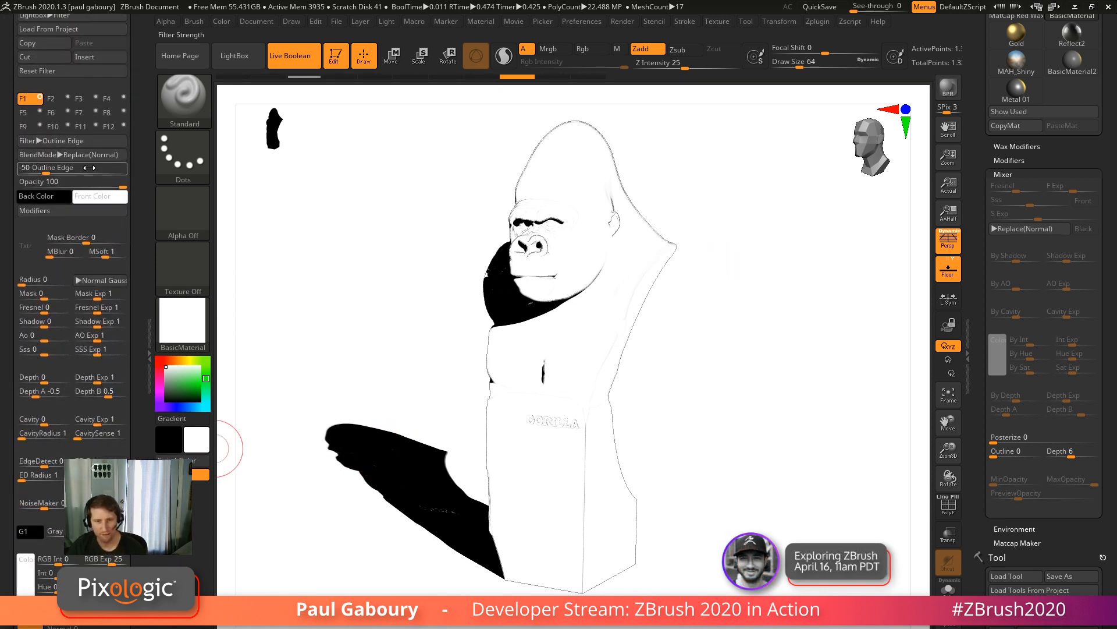
{"action": "left_click", "coordinate": [78, 156]}
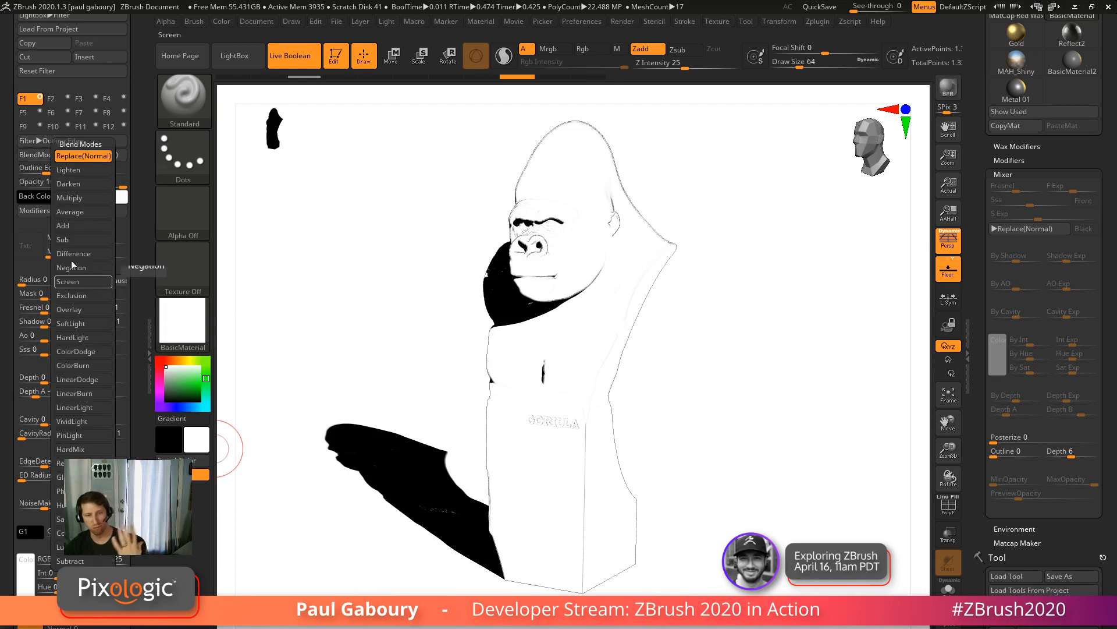
{"action": "left_click", "coordinate": [75, 156]}
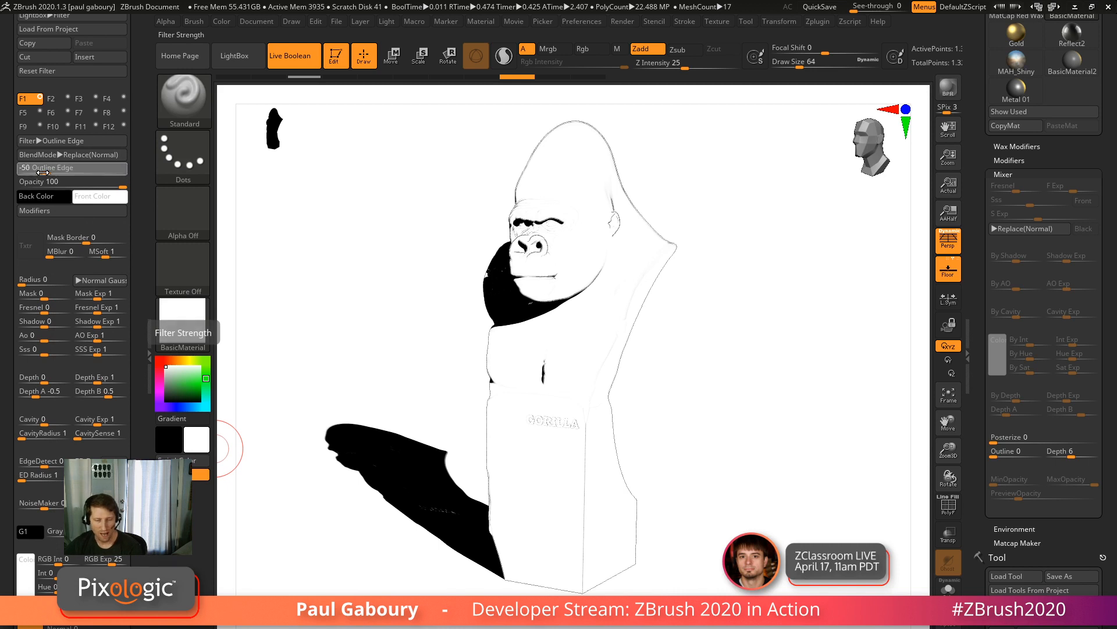
{"action": "left_click_drag", "start_coordinate": [55, 171], "coordinate": [26, 170]}
{"action": "left_click", "coordinate": [18, 173]}
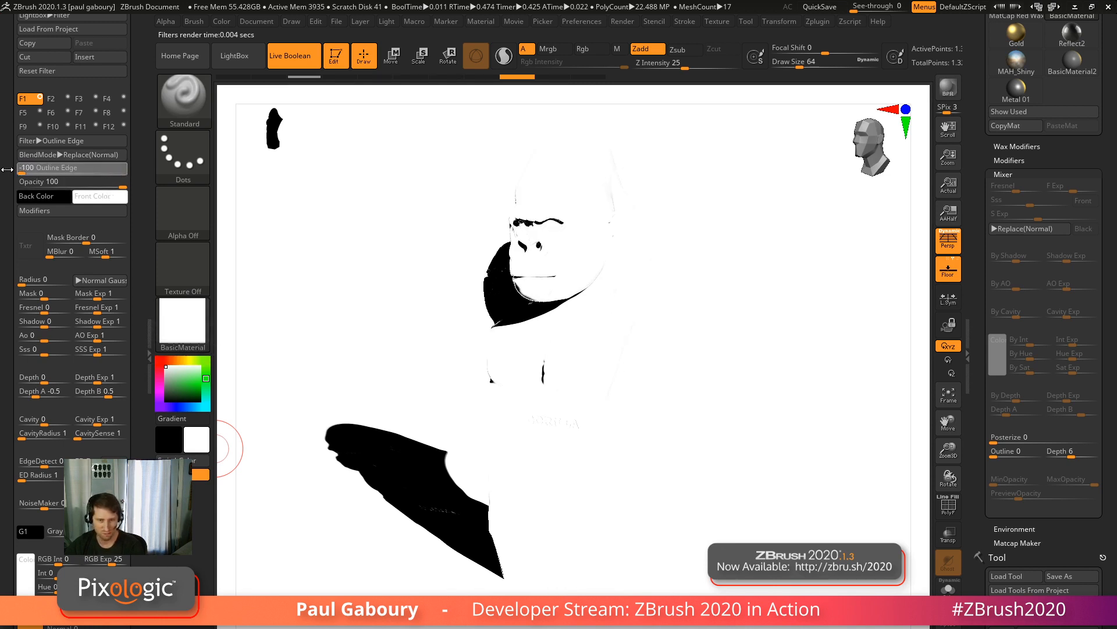
{"action": "left_click", "coordinate": [35, 198]}
{"action": "left_click", "coordinate": [128, 296]}
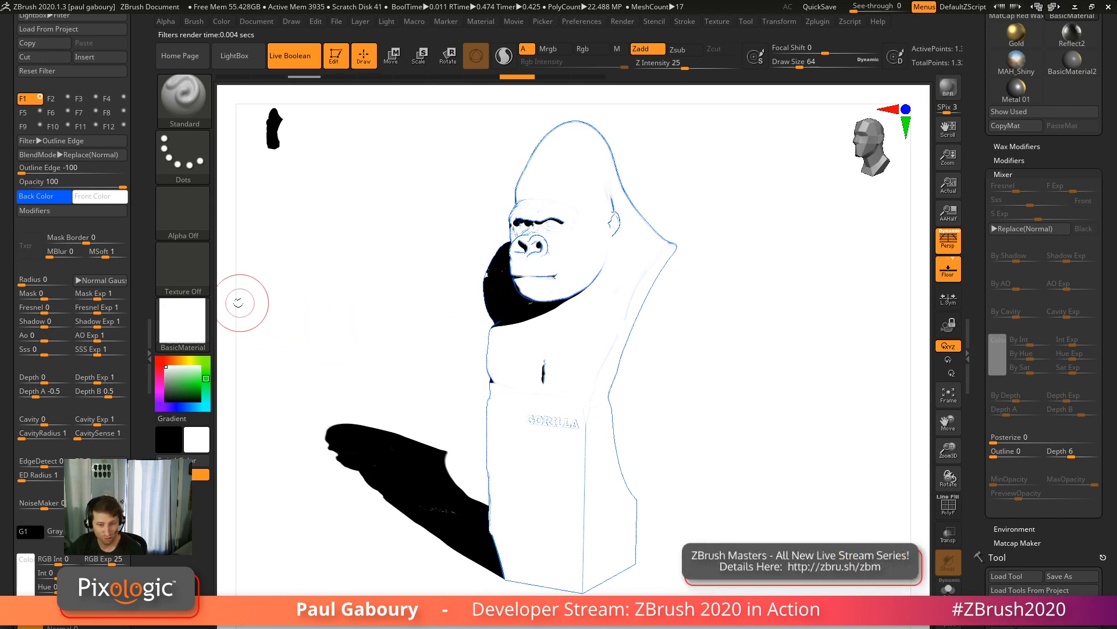
Try the Interior Cavity modifier on the blue outline and switch it off again.
{"action": "left_click", "coordinate": [74, 211]}
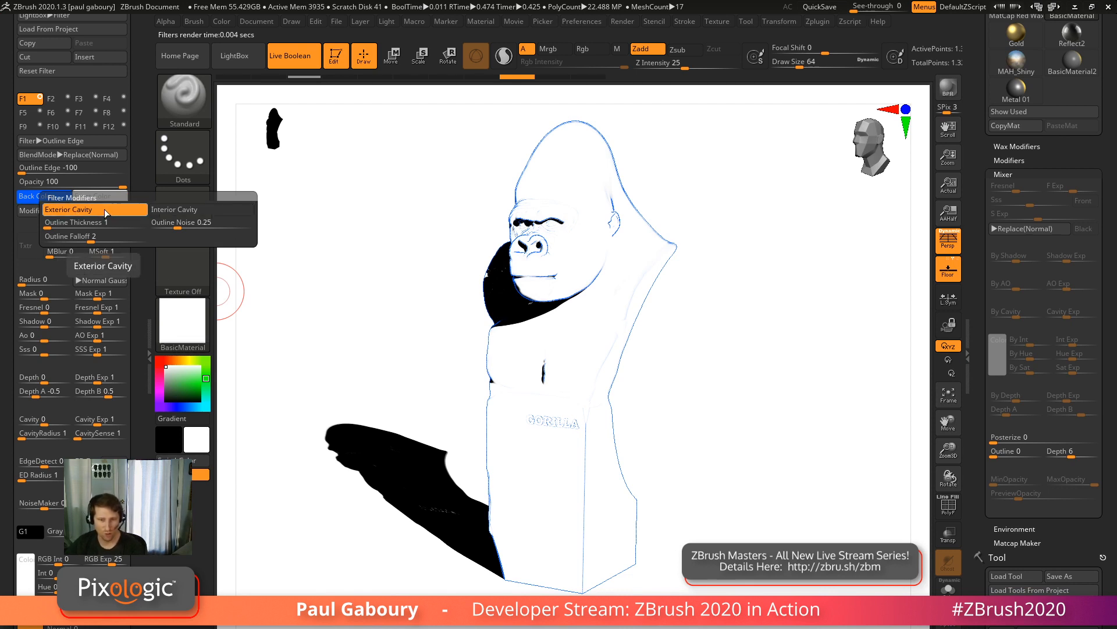
{"action": "left_click", "coordinate": [193, 212]}
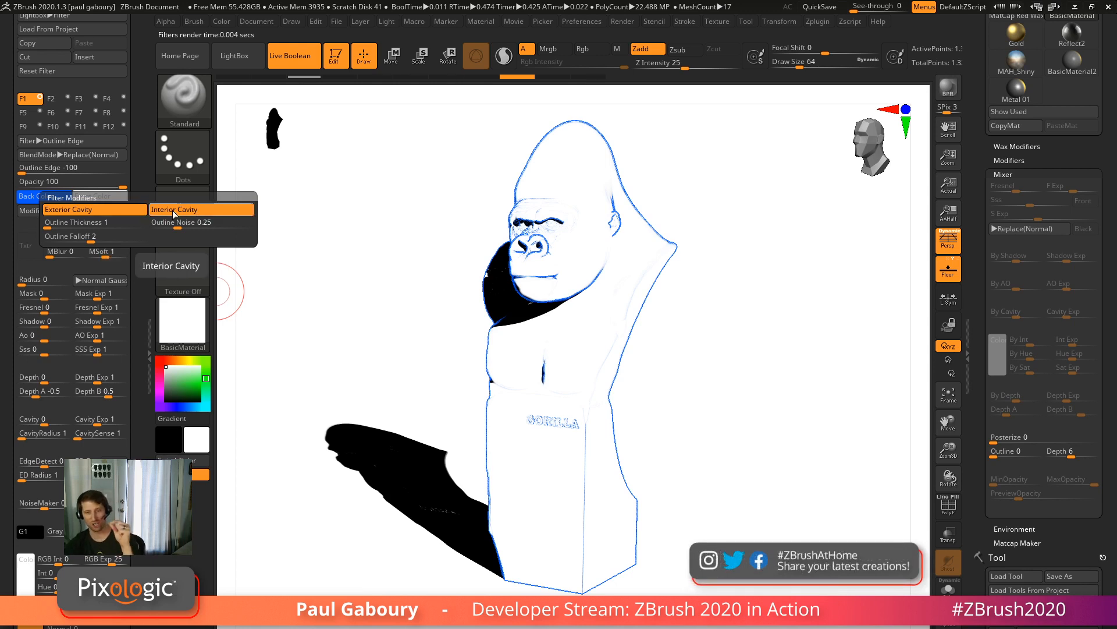
{"action": "left_click", "coordinate": [136, 213]}
{"action": "left_click", "coordinate": [135, 213]}
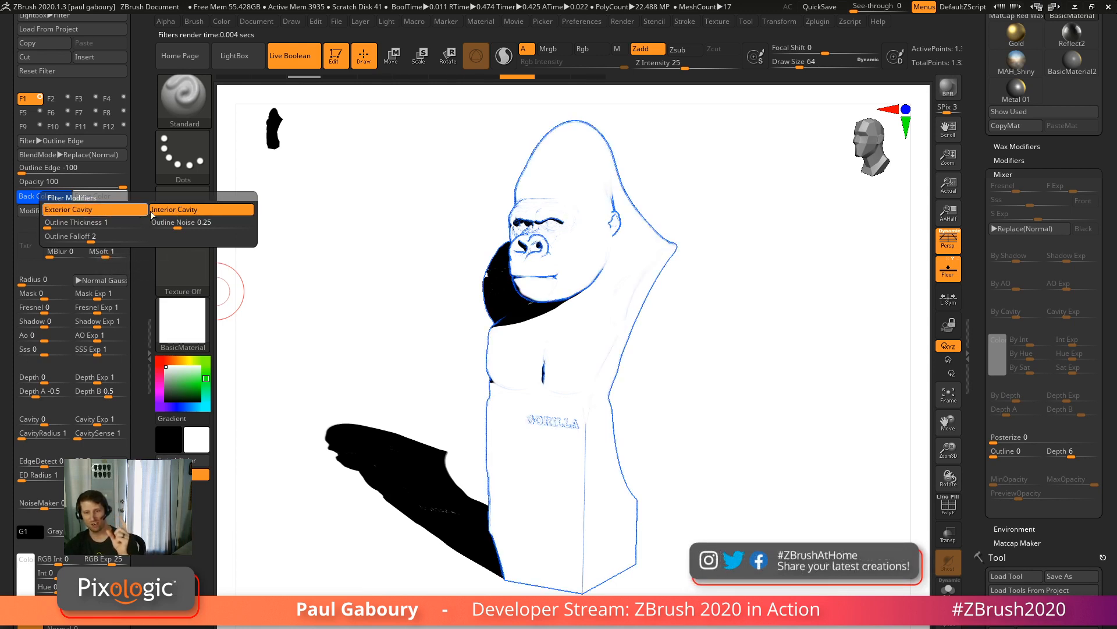
{"action": "left_click", "coordinate": [164, 213]}
{"action": "left_click", "coordinate": [165, 213]}
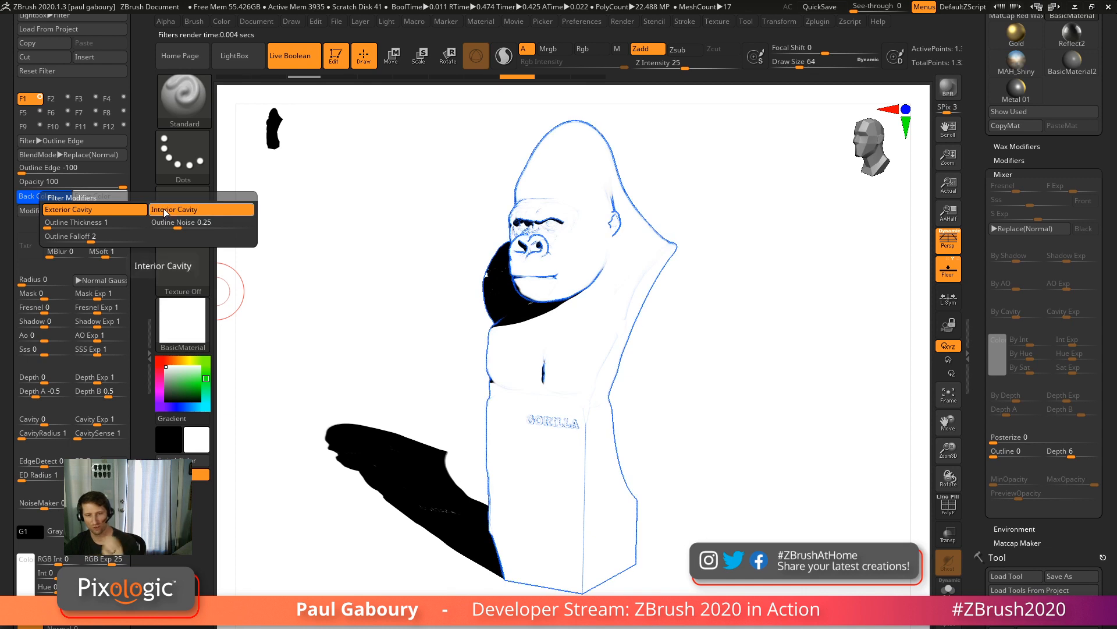
{"action": "left_click", "coordinate": [165, 213]}
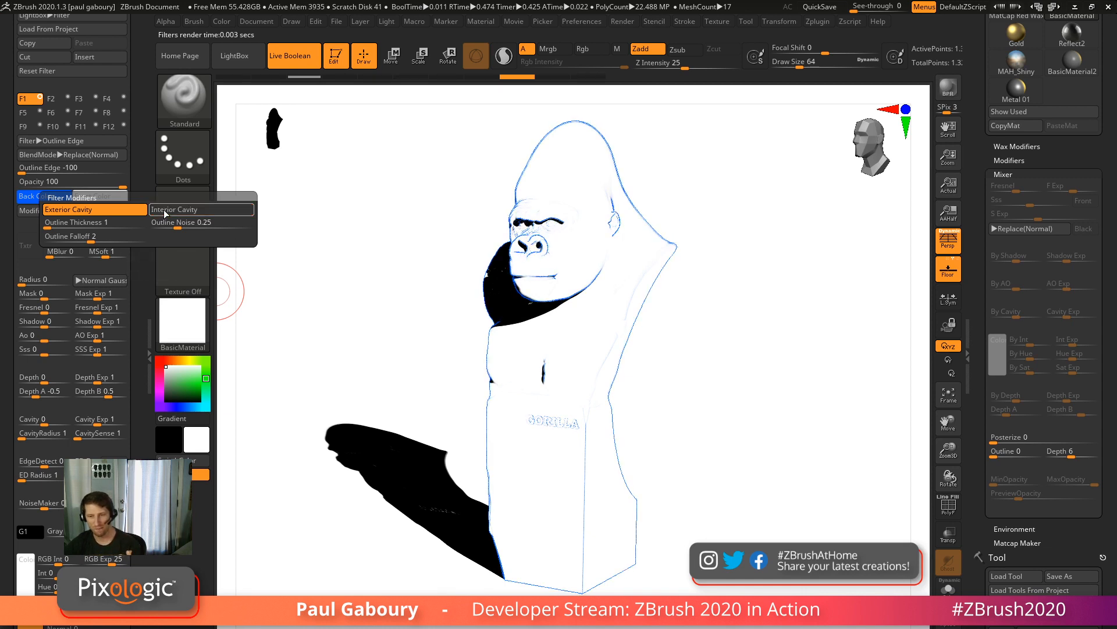
Set the Outline Thickness to 5, try an Outline Noise of about 0.78, and set the noise to 0.
{"action": "left_click", "coordinate": [61, 227]}
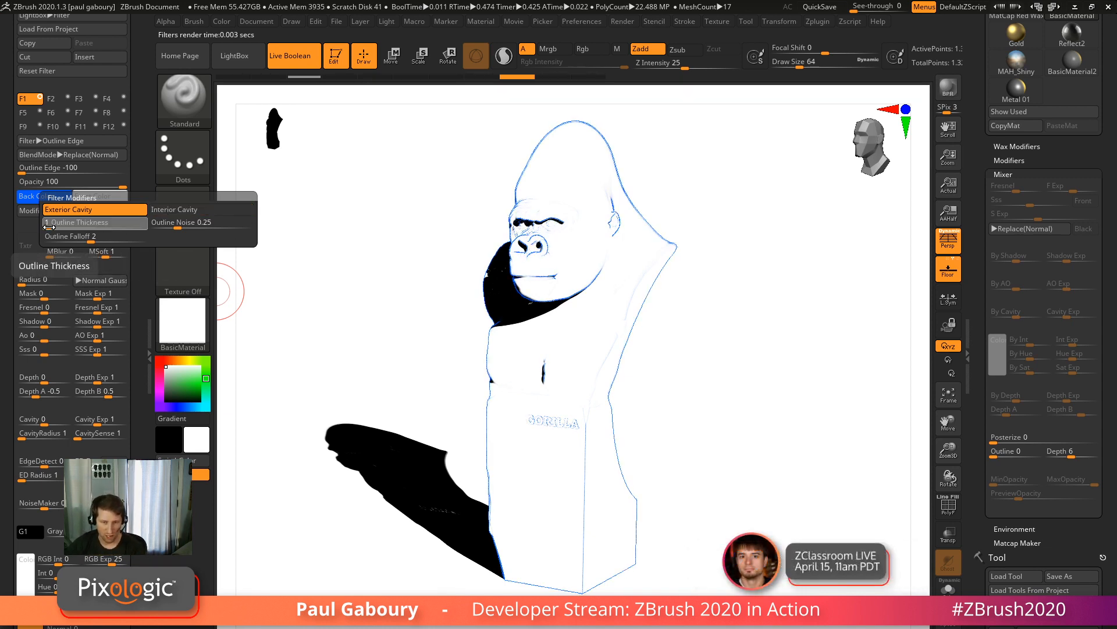
{"action": "left_click_drag", "start_coordinate": [61, 227], "coordinate": [92, 224]}
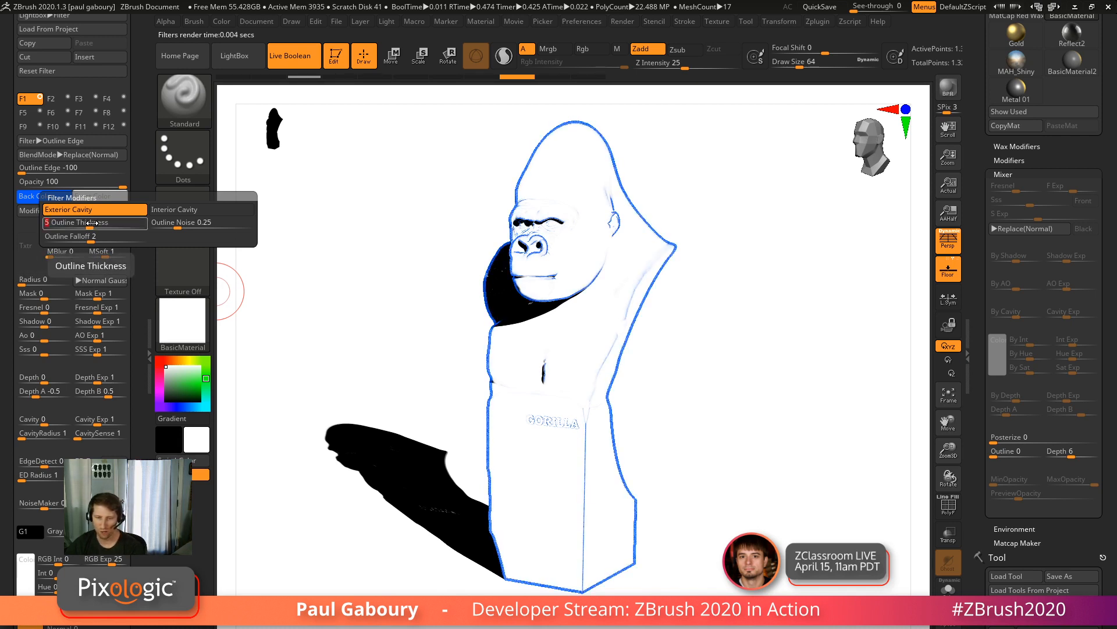
{"action": "left_click_drag", "start_coordinate": [175, 226], "coordinate": [236, 222]}
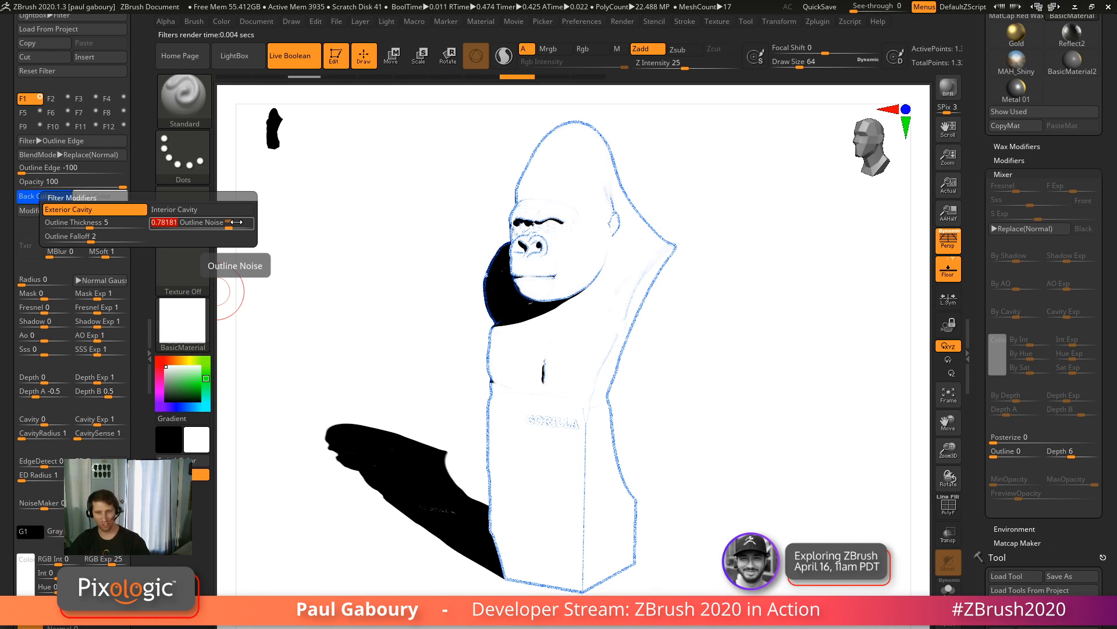
{"action": "left_click_drag", "start_coordinate": [236, 222], "coordinate": [156, 226]}
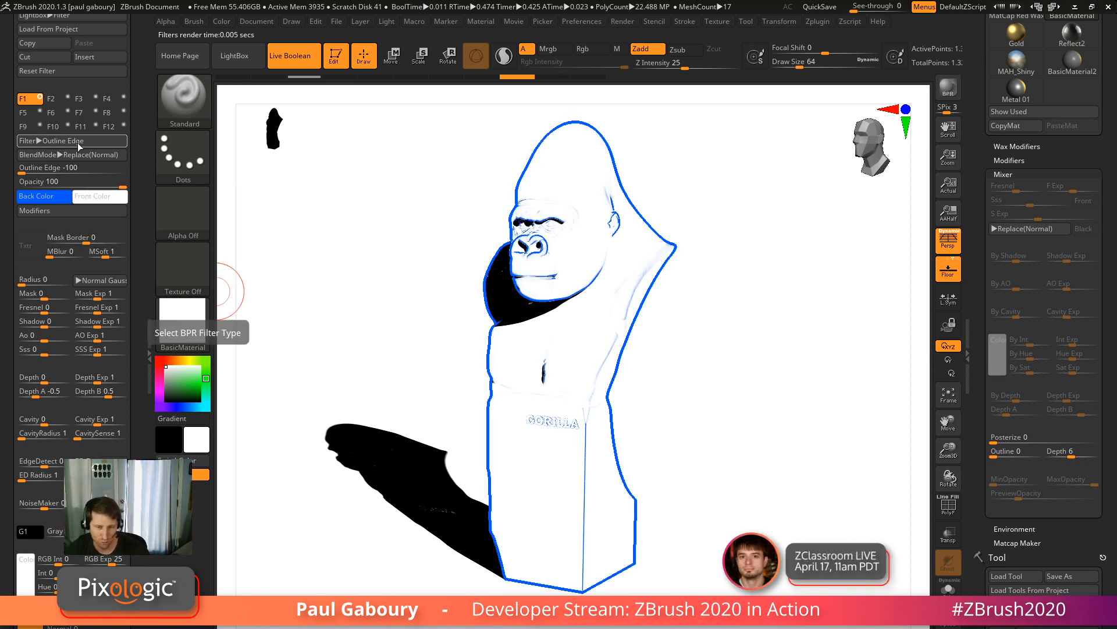
Set the Outline Edge filter's back color to black.
{"action": "left_click", "coordinate": [59, 197]}
{"action": "left_click", "coordinate": [42, 255]}
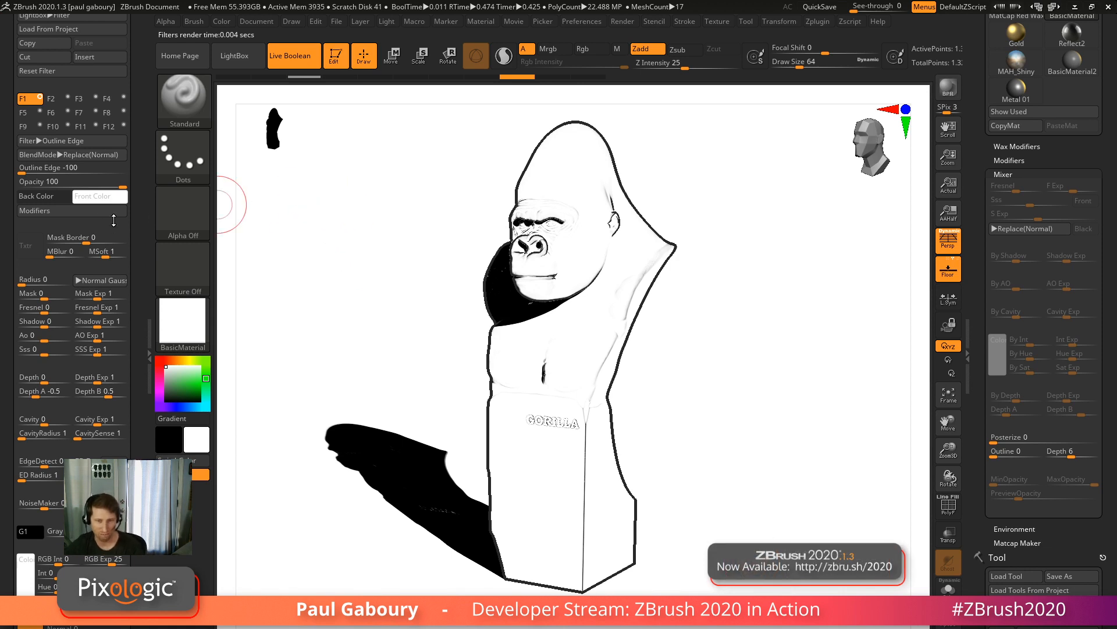
Compare the black outline with Interior Cavity on, switch it off, and raise the Outline Falloff to drop the bust's fine inner lines.
{"action": "left_click", "coordinate": [82, 213]}
{"action": "left_click", "coordinate": [184, 216]}
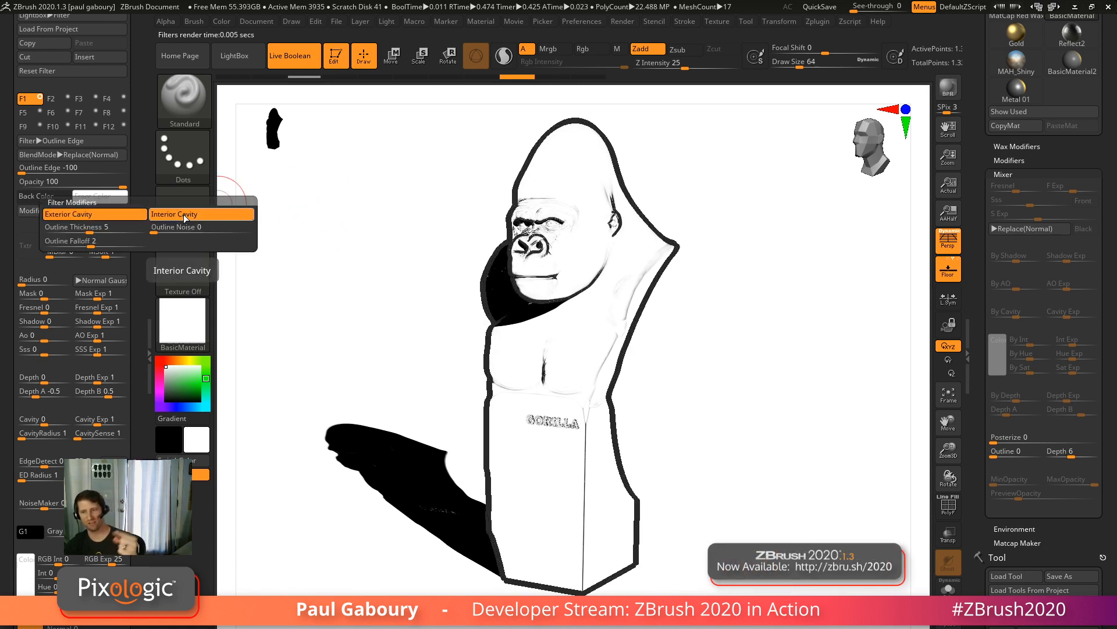
{"action": "left_click", "coordinate": [183, 214]}
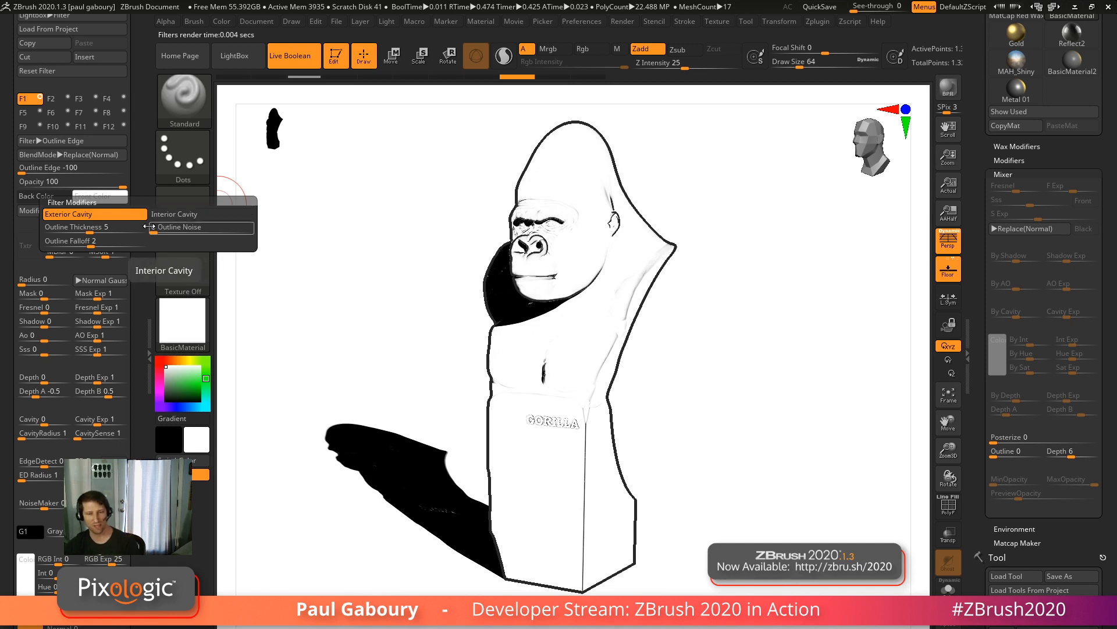
{"action": "mouse_move", "coordinate": [96, 246]}
{"action": "left_mouse_down"}
{"action": "mouse_move", "coordinate": [116, 245]}
{"action": "mouse_move", "coordinate": [82, 246]}
{"action": "mouse_move", "coordinate": [110, 245]}
{"action": "mouse_move", "coordinate": [122, 259]}
{"action": "left_mouse_up"}
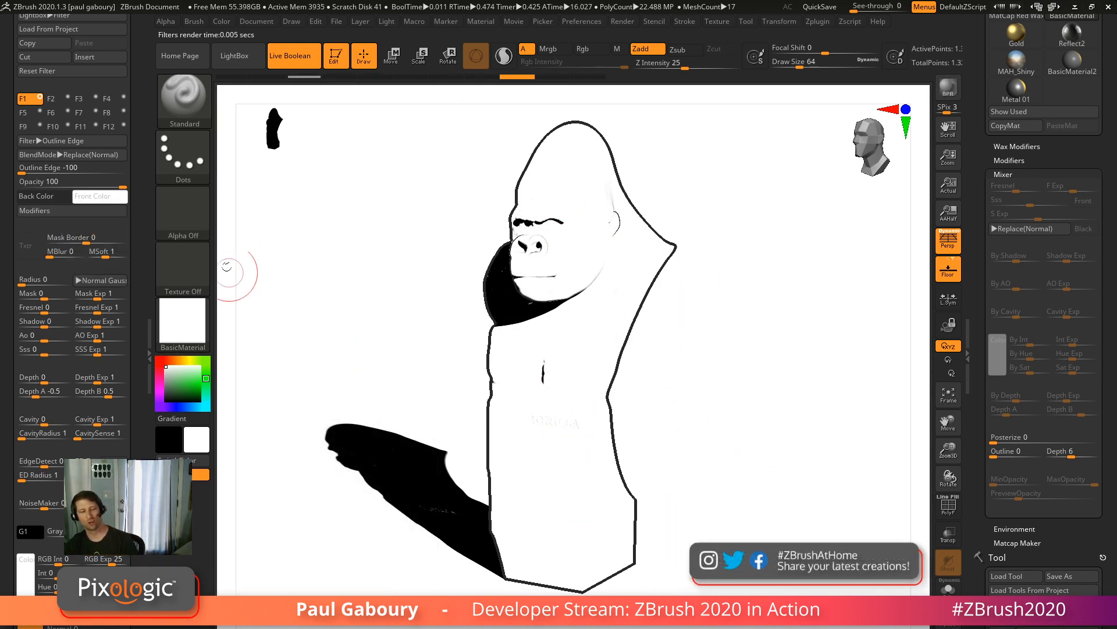
Enable filter slot F2 as Outline Cavity and set its strength to -100, keeping opacity at 100.
{"action": "scroll", "coordinate": [137, 217], "scroll_direction": "up", "scroll_amount": 3}
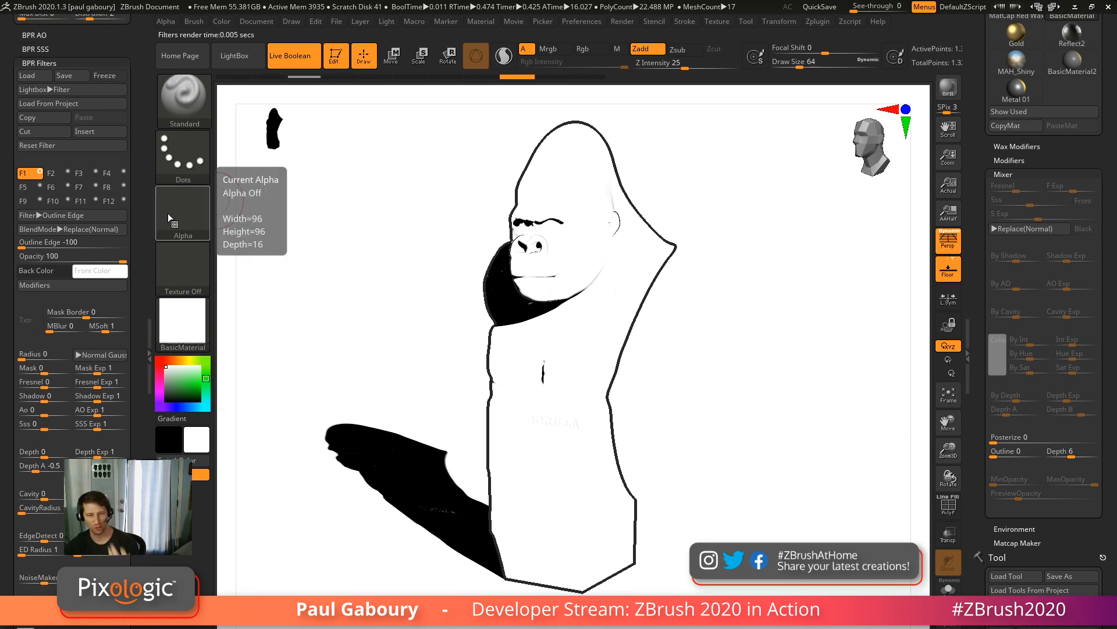
{"action": "left_click", "coordinate": [51, 173]}
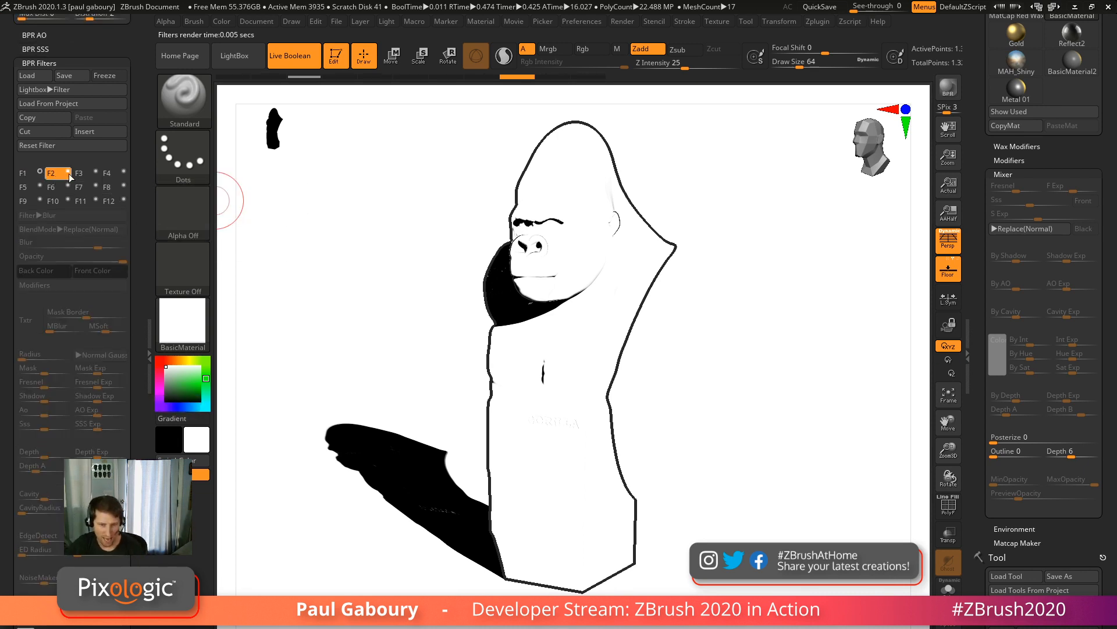
{"action": "left_click", "coordinate": [77, 215]}
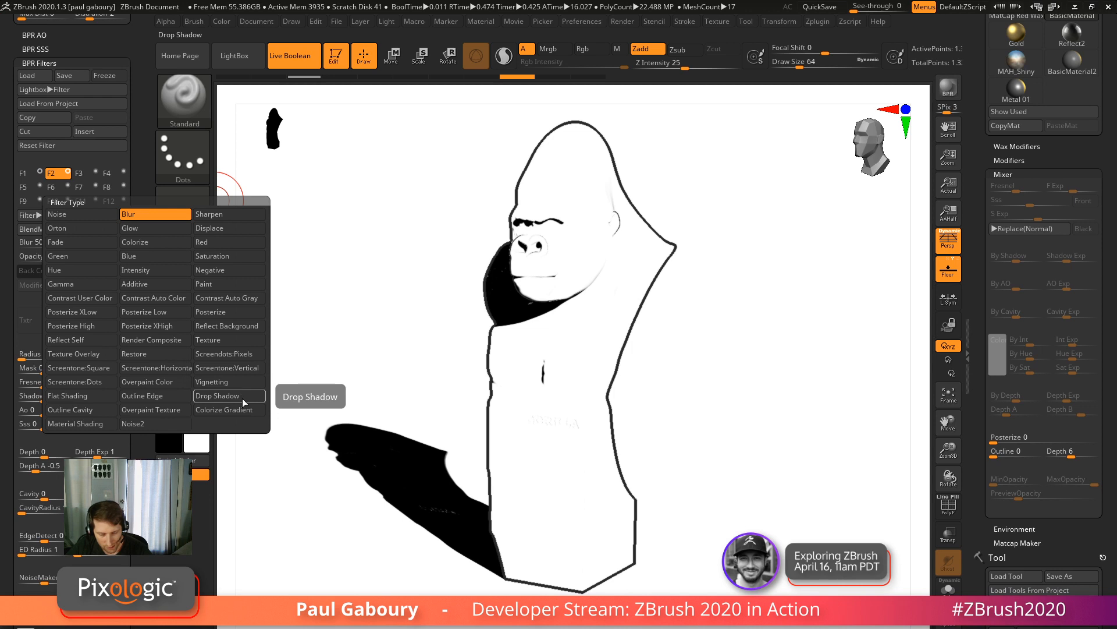
{"action": "left_click", "coordinate": [92, 409]}
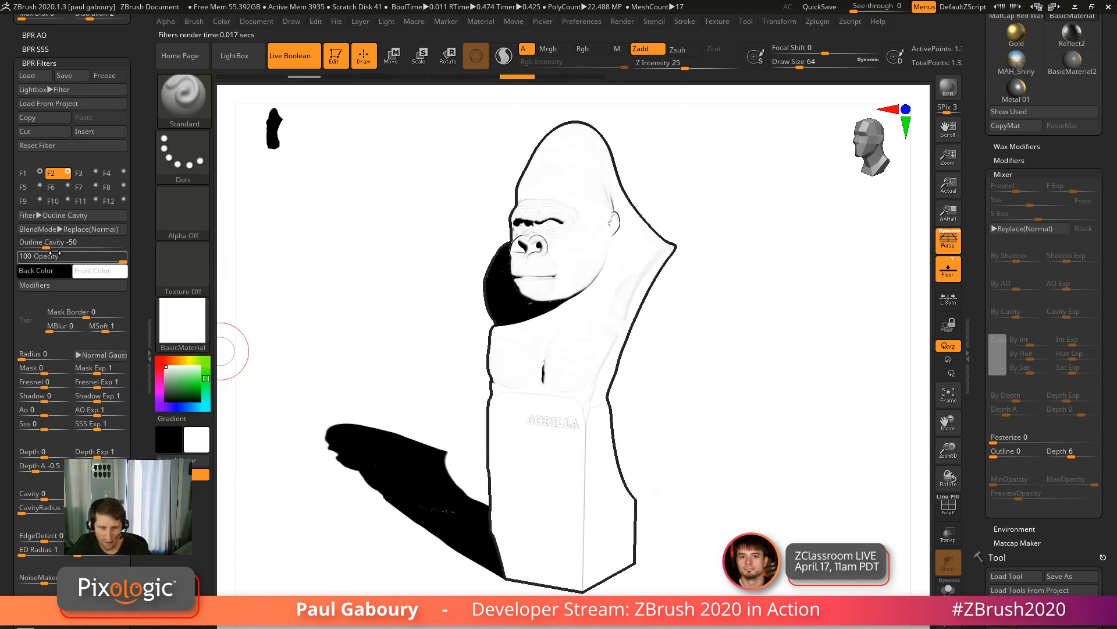
{"action": "left_click_drag", "start_coordinate": [44, 244], "coordinate": [13, 246]}
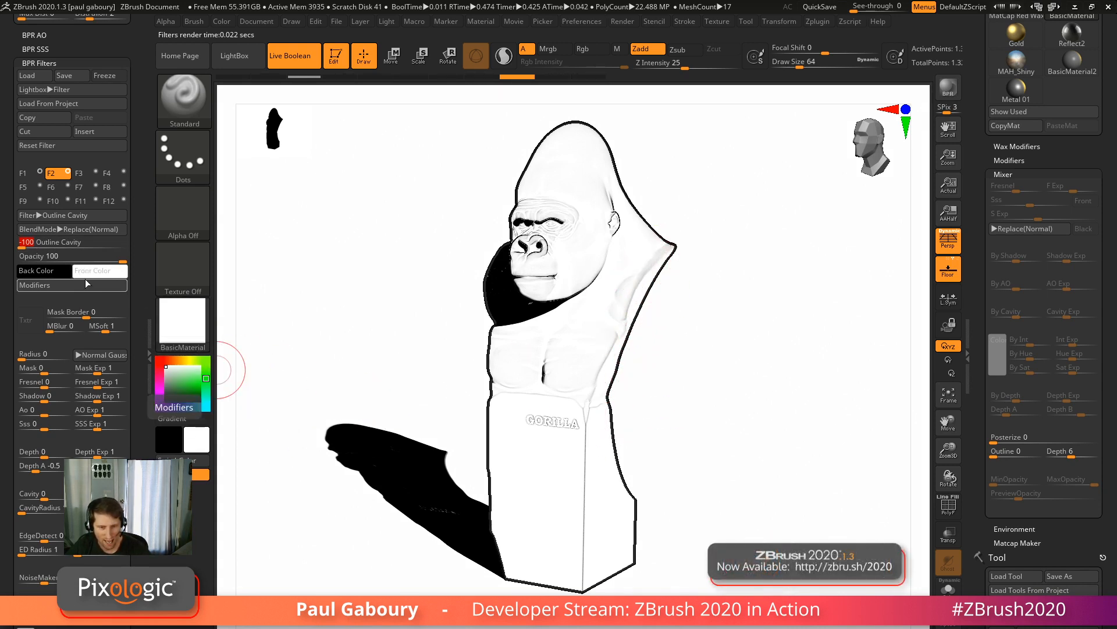
{"action": "left_click", "coordinate": [117, 261]}
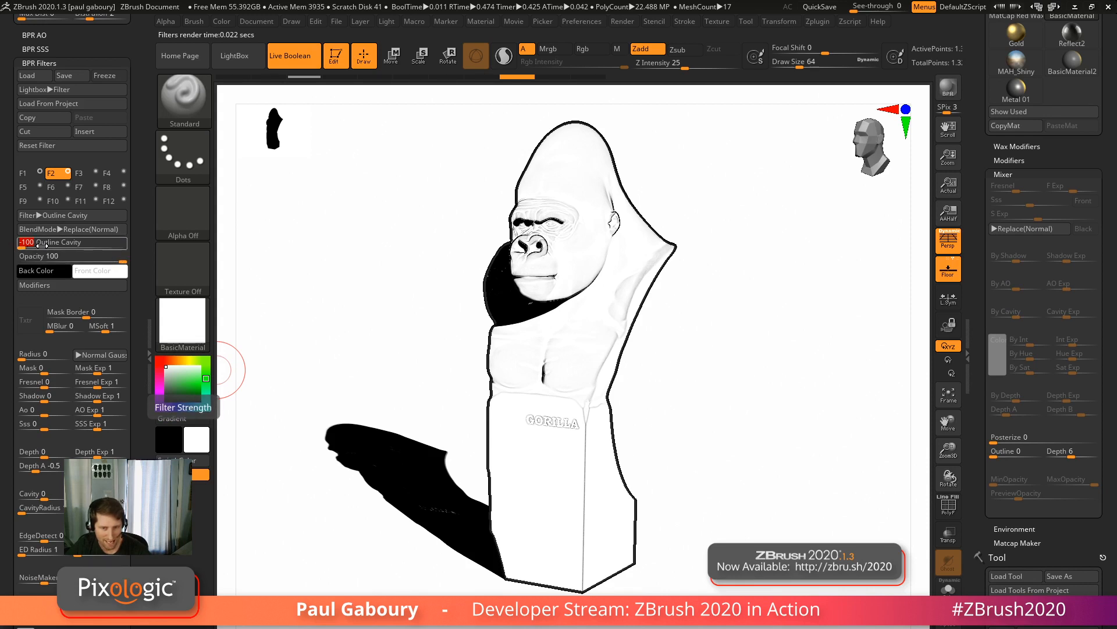
Set the Outline Cavity modifiers to Cavity Radius 3, Falloff about 2.16, Noise 0 and Sensitivity about 1.03.
{"action": "left_click", "coordinate": [61, 286]}
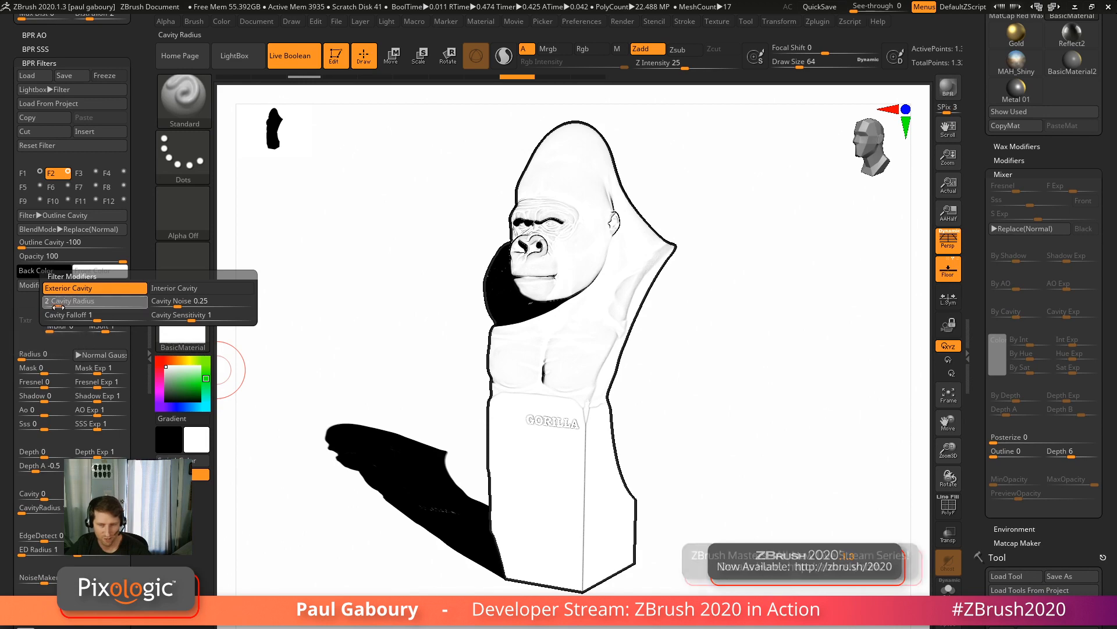
{"action": "left_click_drag", "start_coordinate": [59, 307], "coordinate": [110, 314]}
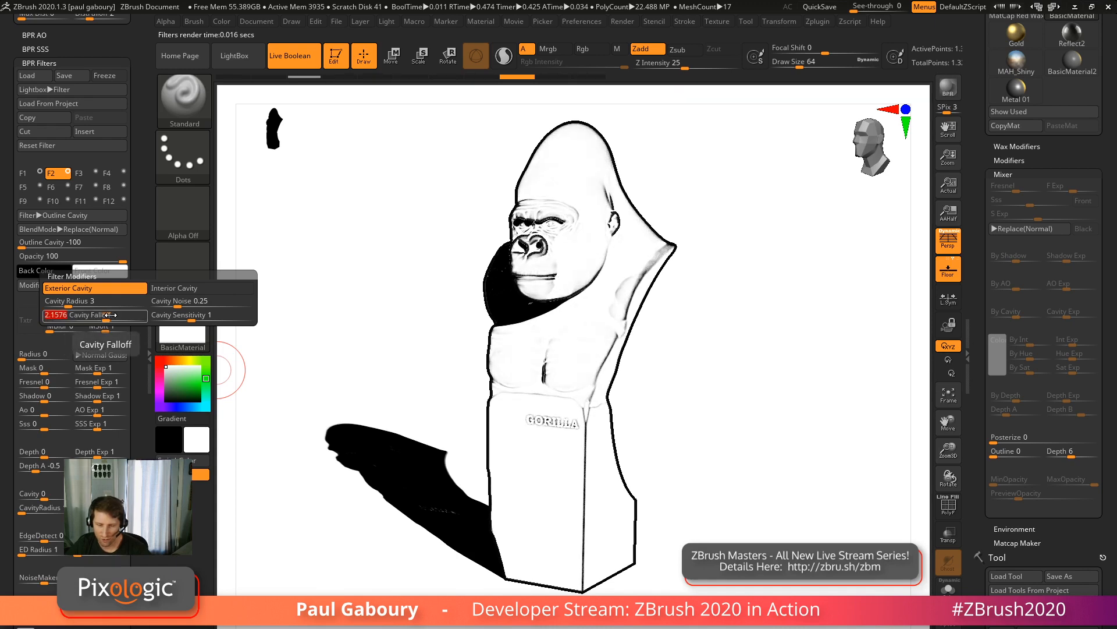
{"action": "left_click_drag", "start_coordinate": [176, 302], "coordinate": [195, 320]}
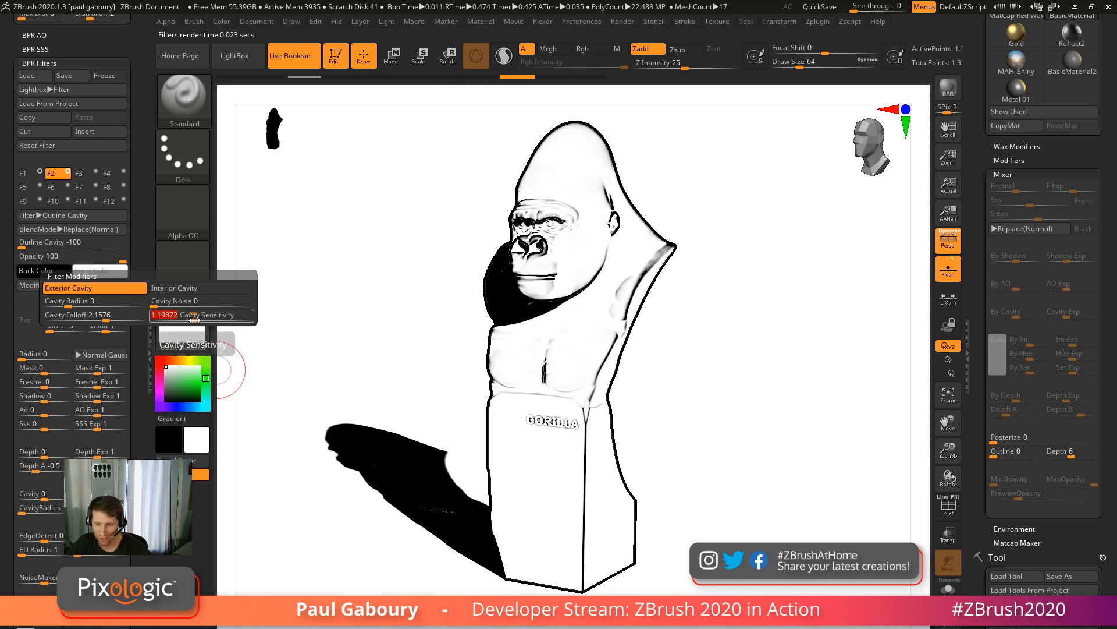
Compare the Interior Cavity and Exterior Cavity modes of filter F2, leaving both switched off.
{"action": "left_click", "coordinate": [188, 288]}
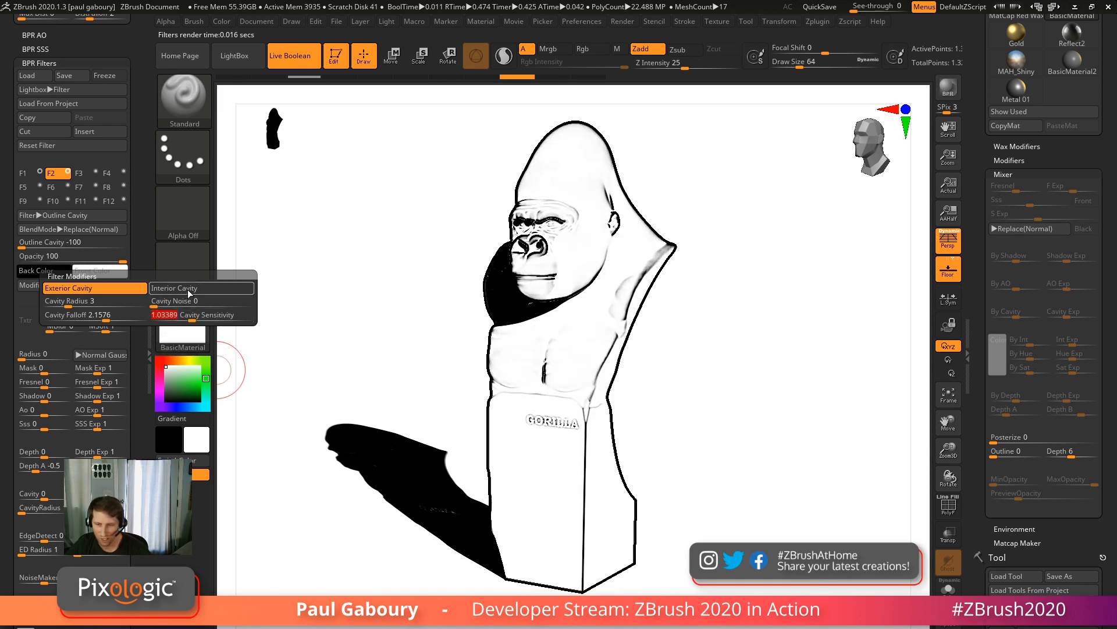
{"action": "left_click", "coordinate": [114, 284]}
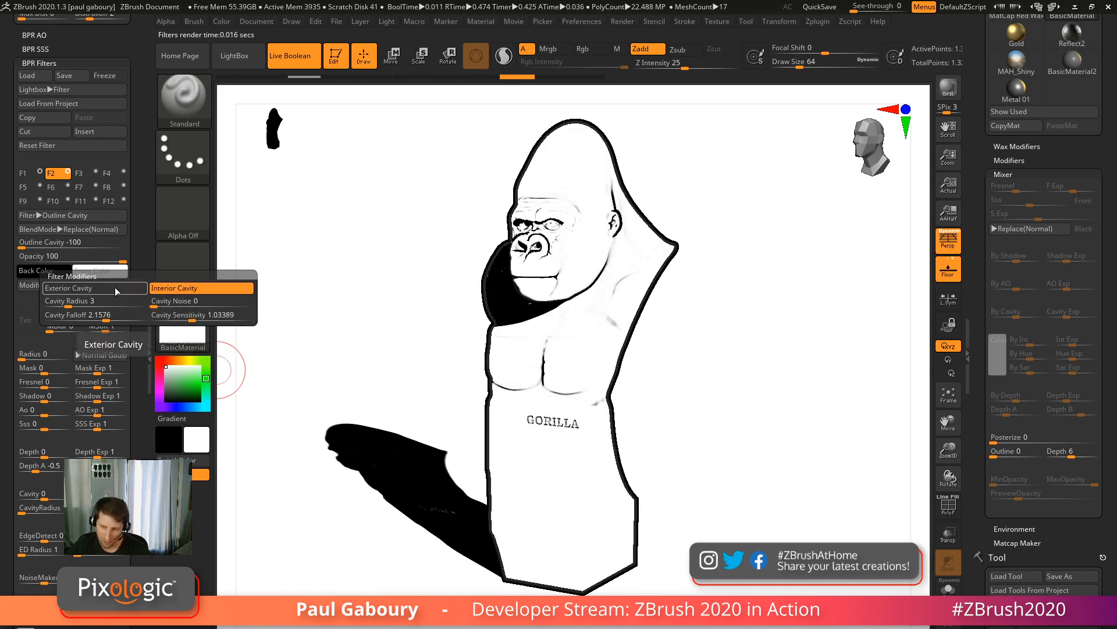
{"action": "left_click", "coordinate": [120, 288]}
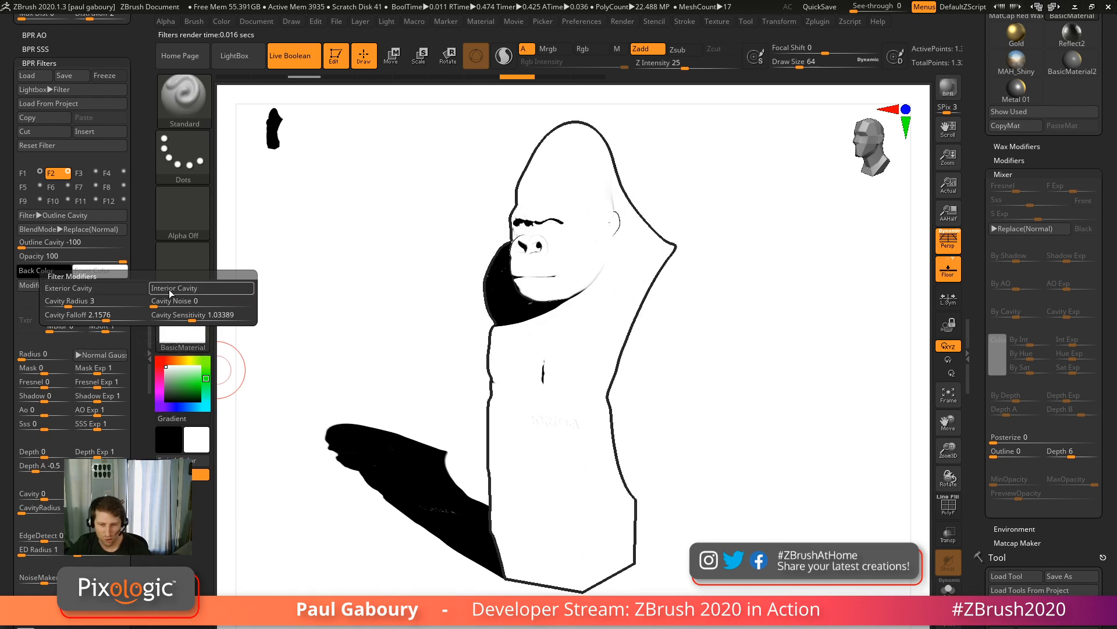
Change the type of filter F2 to Screentone:Vertical.
{"action": "left_click", "coordinate": [64, 214]}
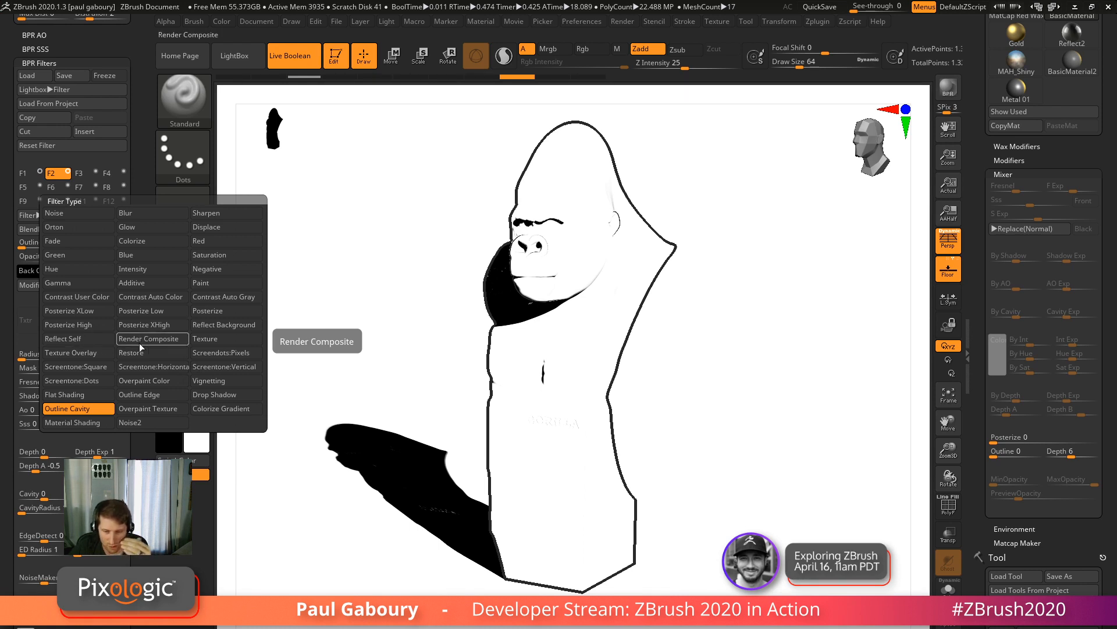
{"action": "left_click", "coordinate": [226, 369]}
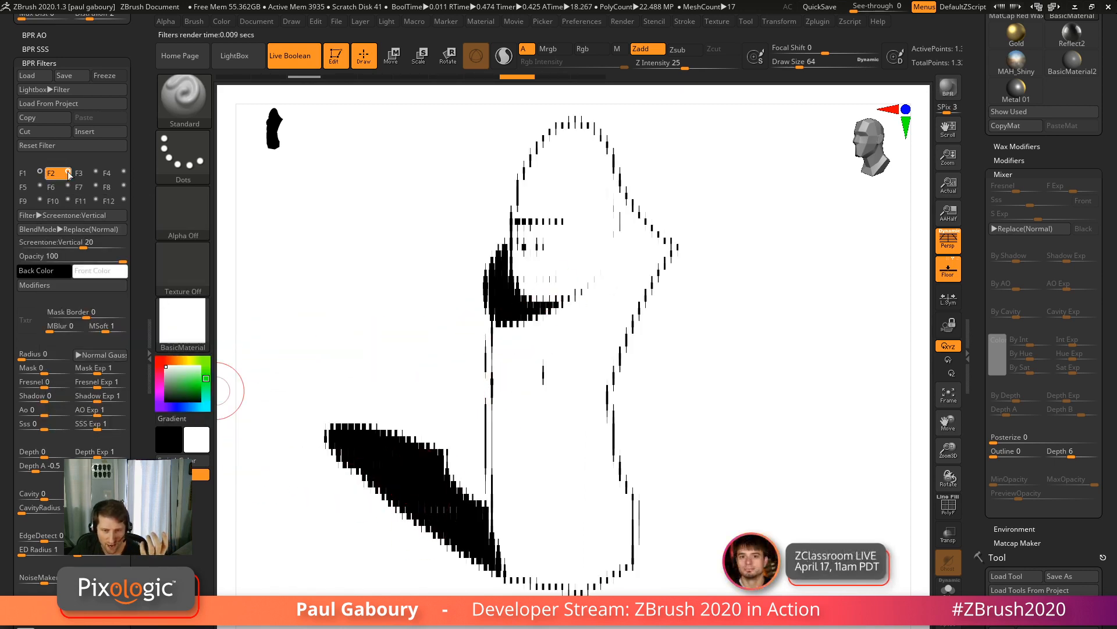
Compare the render with and without filter F2, leaving the filter switched off.
{"action": "left_click", "coordinate": [68, 173]}
{"action": "left_click", "coordinate": [68, 173]}
{"action": "left_click", "coordinate": [68, 173]}
{"action": "left_click", "coordinate": [68, 173]}
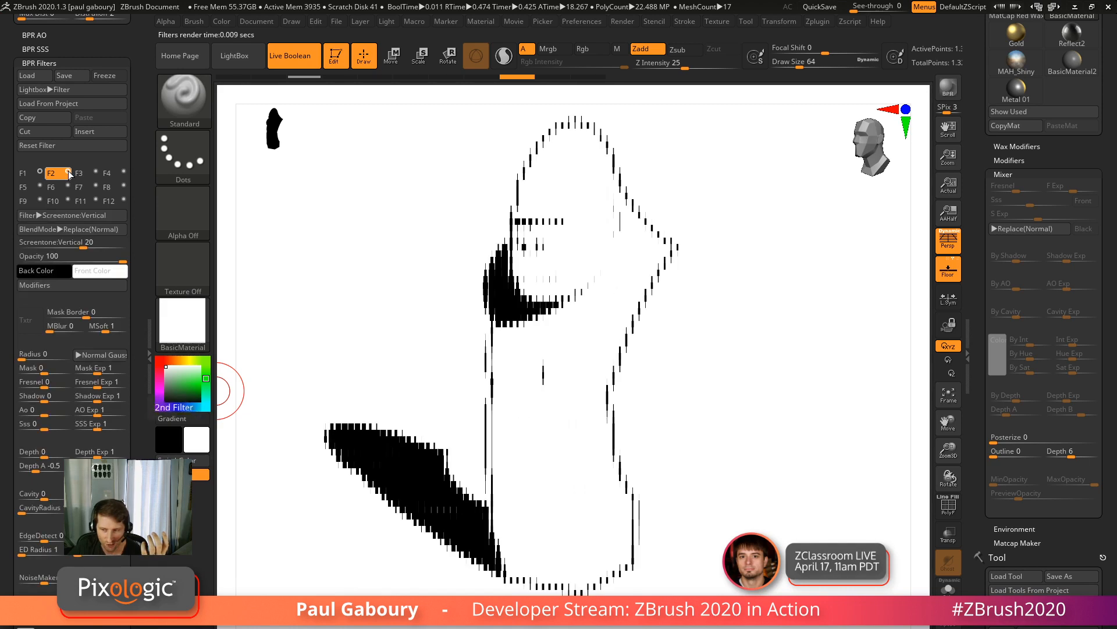
{"action": "left_click", "coordinate": [68, 172]}
{"action": "left_click", "coordinate": [68, 173]}
{"action": "left_click", "coordinate": [68, 172]}
{"action": "left_click", "coordinate": [68, 173]}
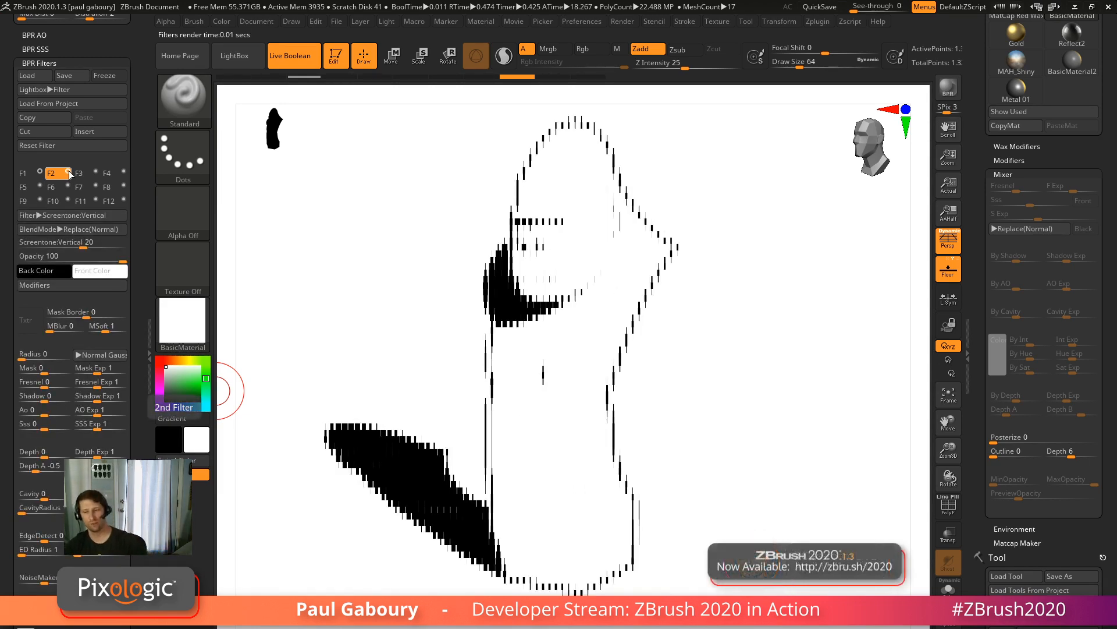
{"action": "left_click", "coordinate": [69, 173]}
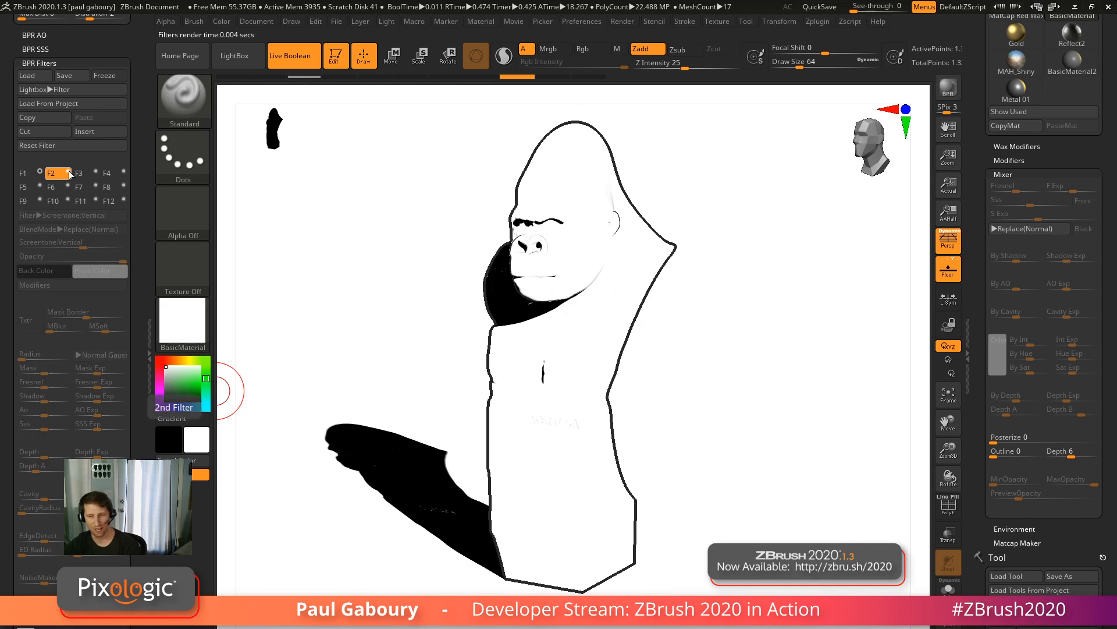
{"action": "left_click", "coordinate": [146, 236]}
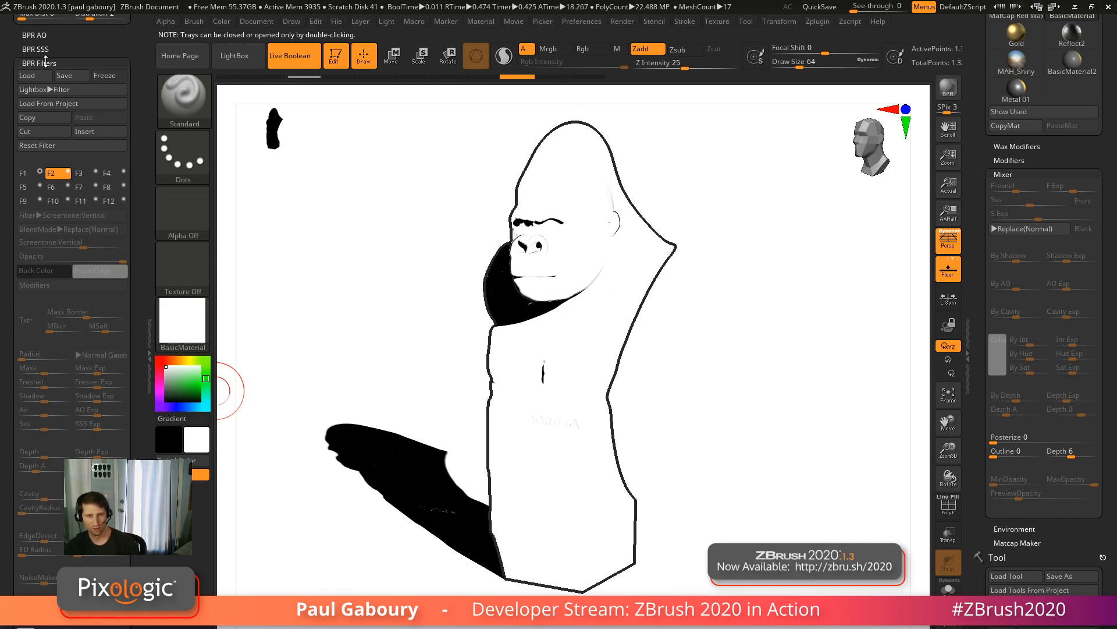
Set the BPR shadow Angle to 5 and Rays to 60.
{"action": "left_click", "coordinate": [45, 62]}
{"action": "scroll", "coordinate": [87, 175], "scroll_direction": "up", "scroll_amount": 6}
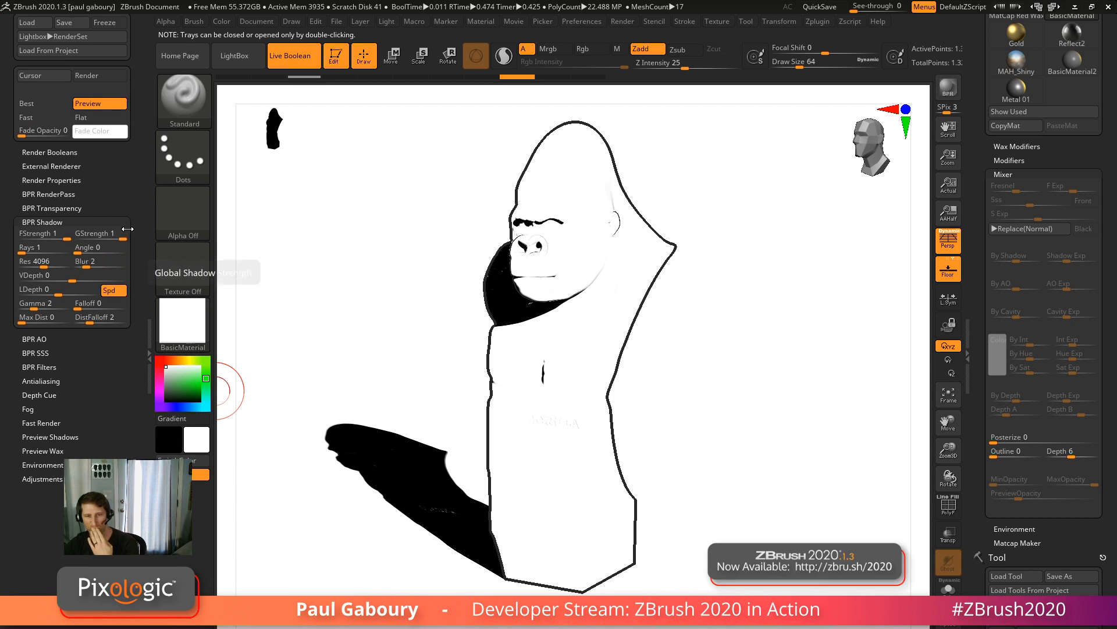
{"action": "left_click", "coordinate": [85, 251]}
{"action": "type", "text": "5"}
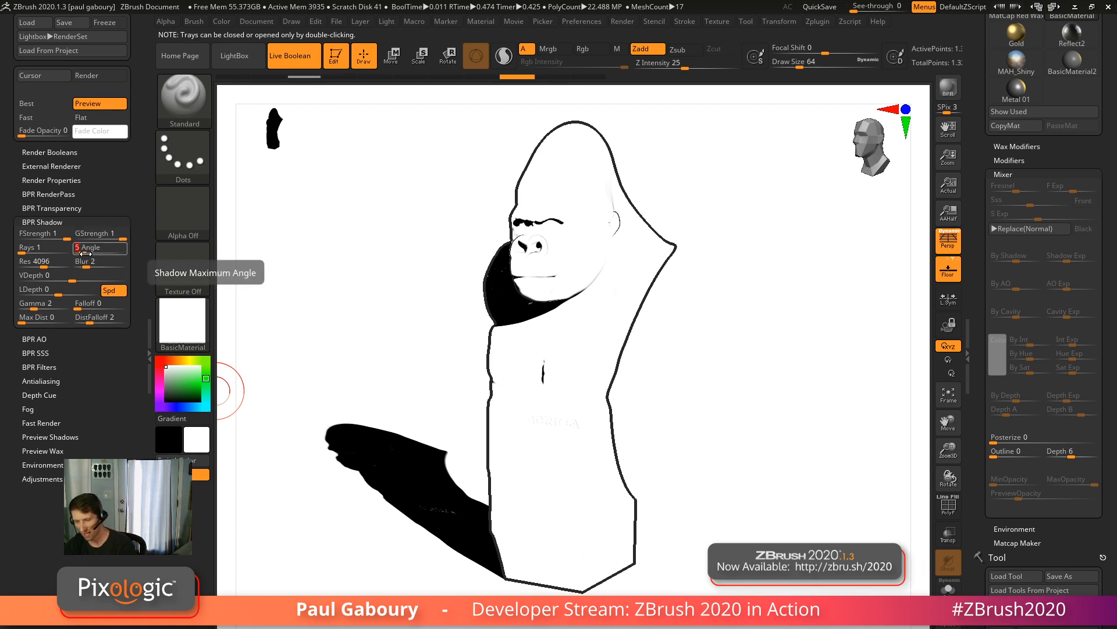
{"action": "left_click", "coordinate": [35, 249]}
{"action": "type", "text": "6"}
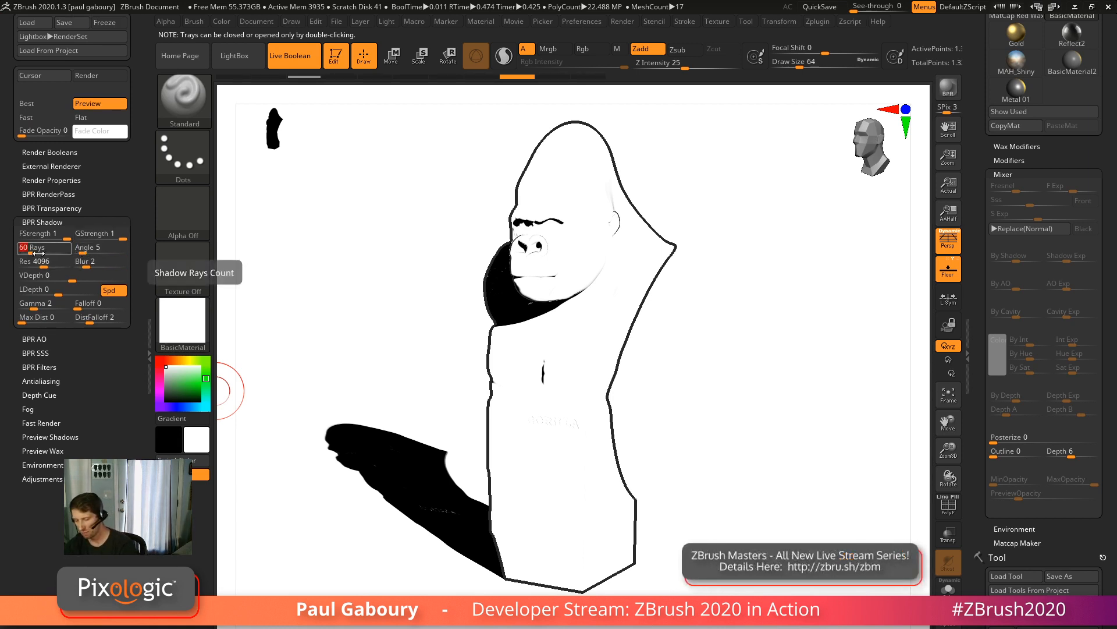
{"action": "type", "text": "0"}
{"action": "key", "text": "Return"}
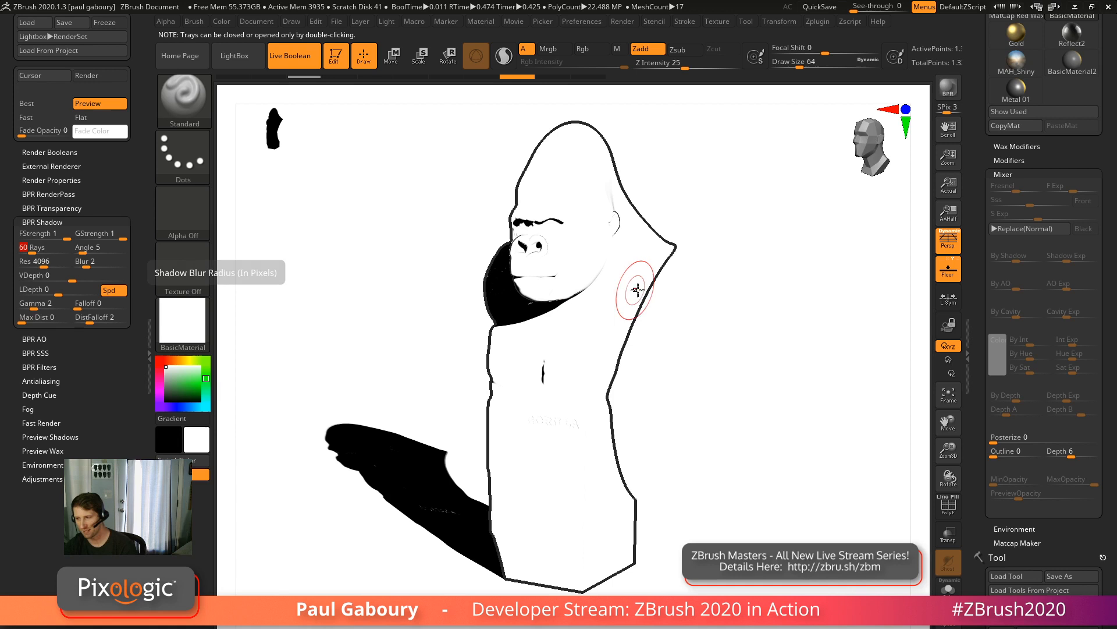
Set BasicMaterial to Ambient 10, Diffuse 80 and Specular 30, and run a BPR render of the bust.
{"action": "left_click", "coordinate": [1003, 174]}
{"action": "left_click", "coordinate": [1009, 160]}
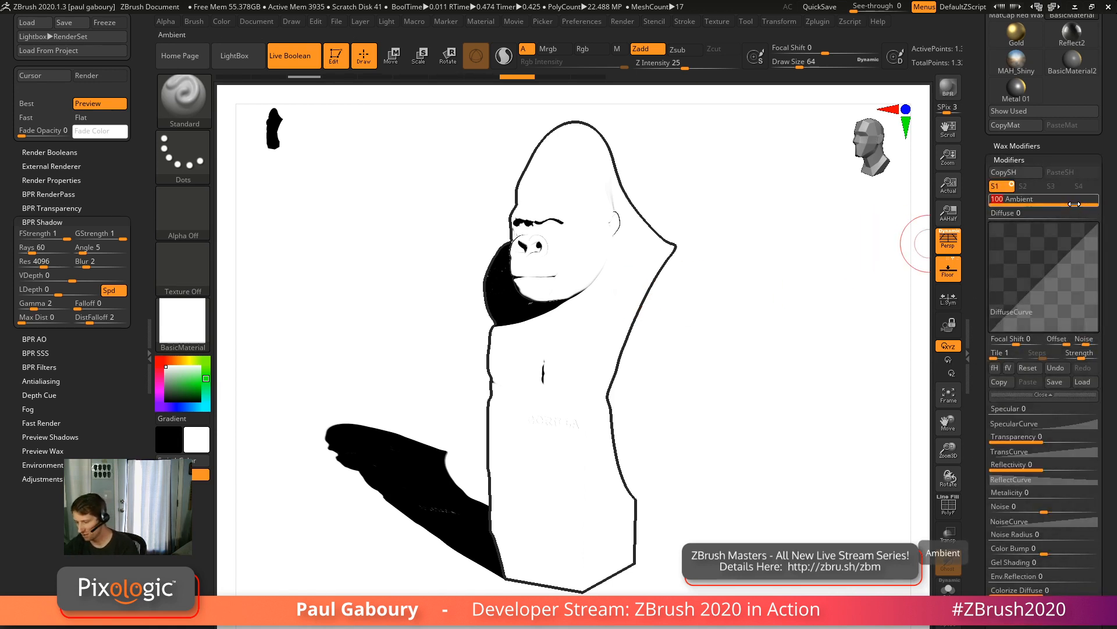
{"action": "left_click", "coordinate": [1074, 204]}
{"action": "type", "text": "10"}
{"action": "key", "text": "Return"}
{"action": "left_click_drag", "start_coordinate": [1076, 213], "coordinate": [1081, 218]}
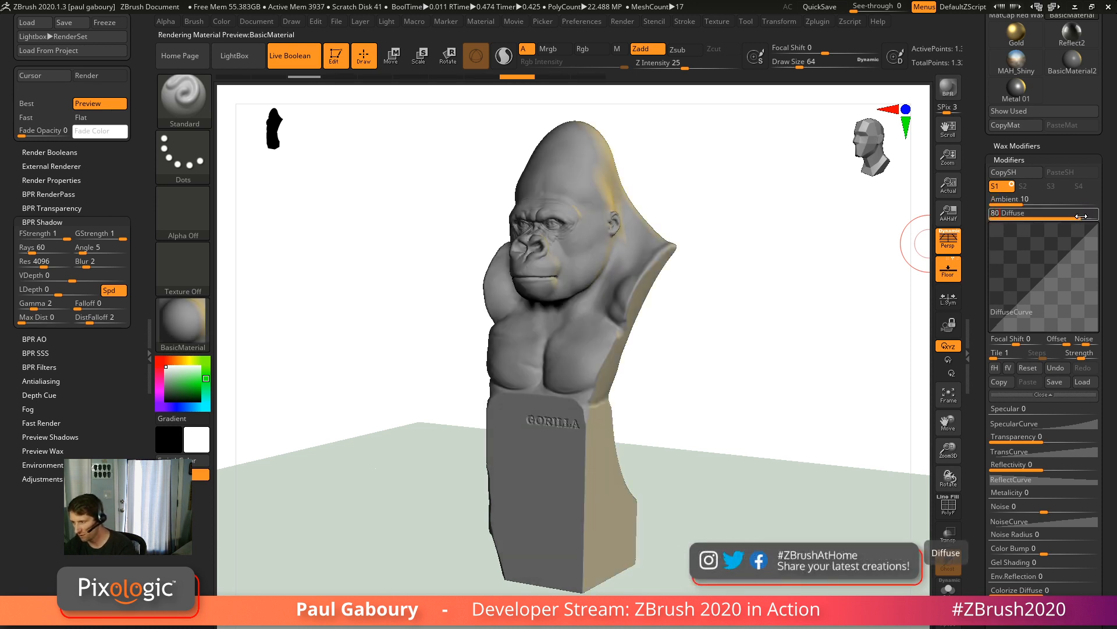
{"action": "left_click_drag", "start_coordinate": [1027, 409], "coordinate": [1047, 413]}
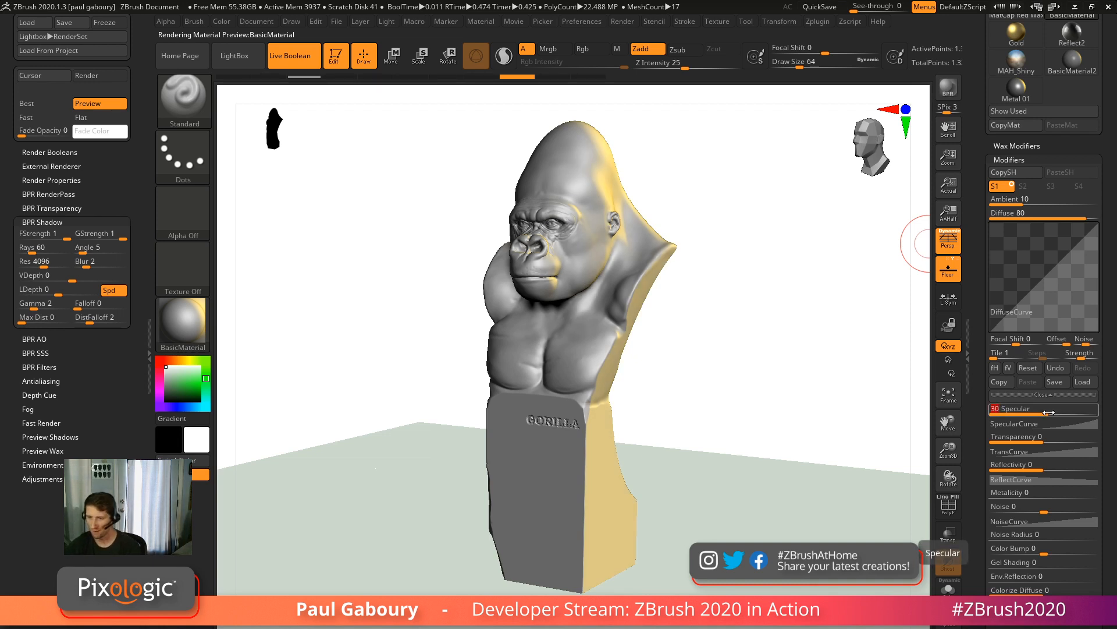
{"action": "left_click", "coordinate": [948, 89]}
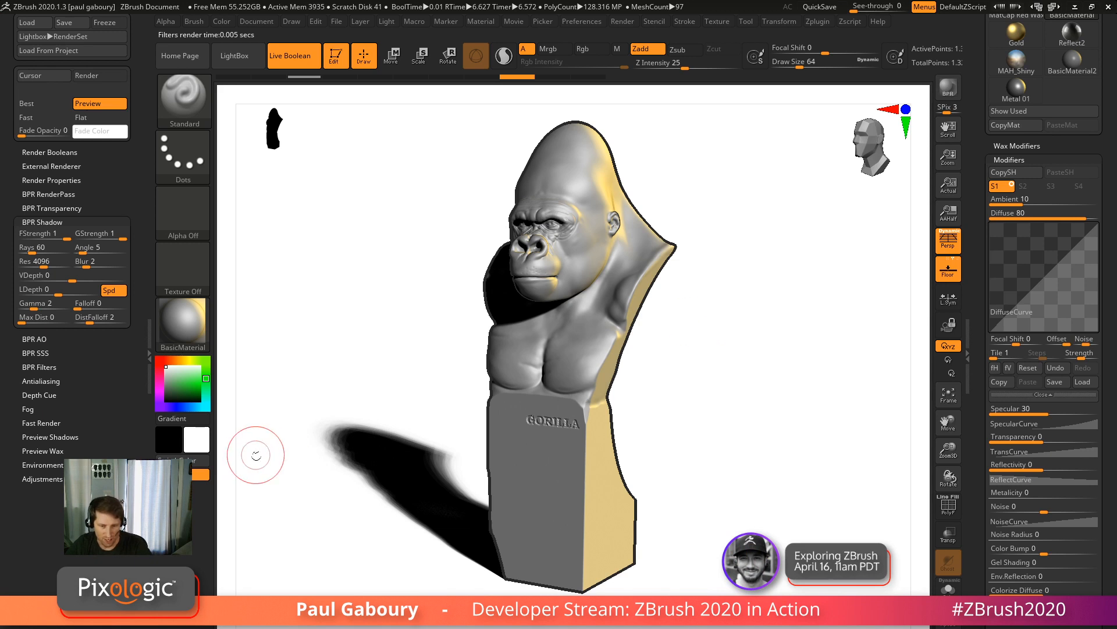
Change the type of filter F1 to Blur and set its strength to 100.
{"action": "left_click", "coordinate": [42, 367]}
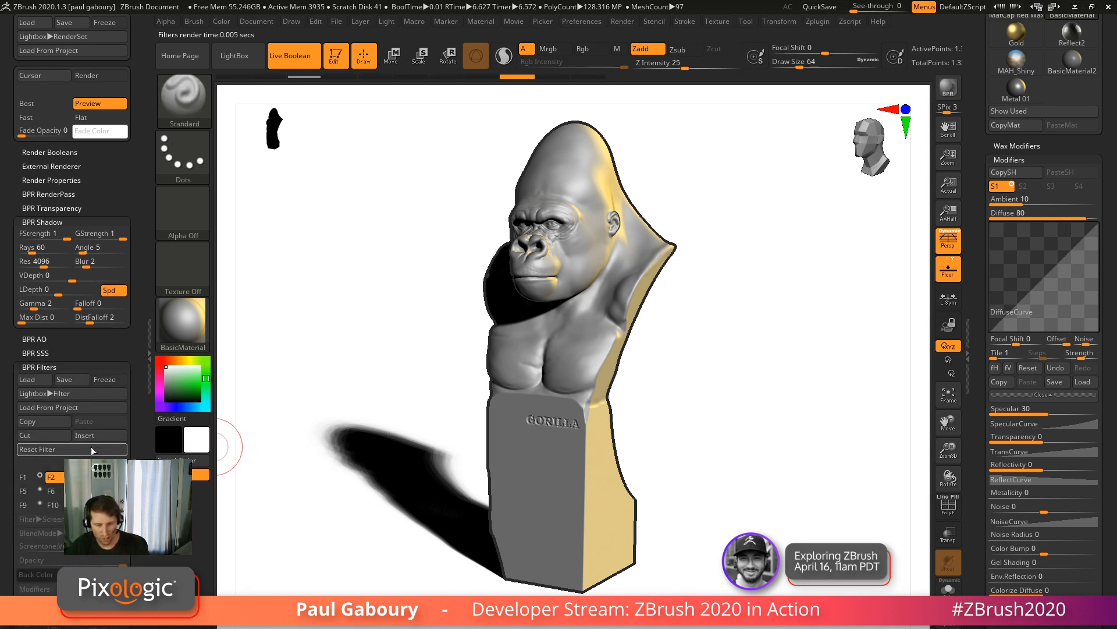
{"action": "left_click", "coordinate": [24, 478]}
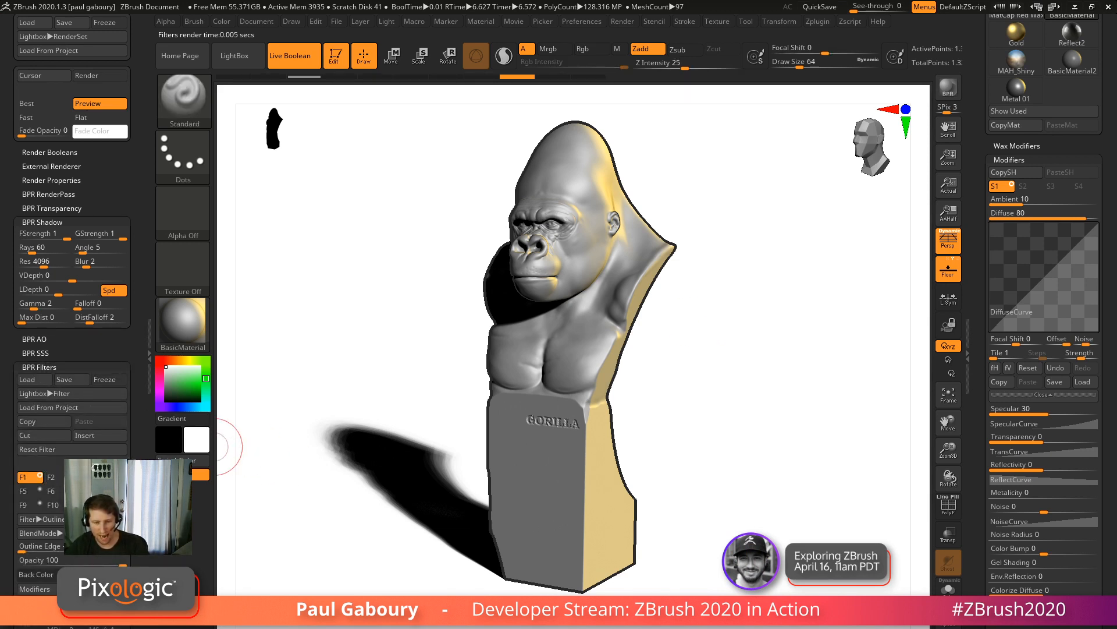
{"action": "scroll", "coordinate": [145, 428], "scroll_direction": "down", "scroll_amount": 3}
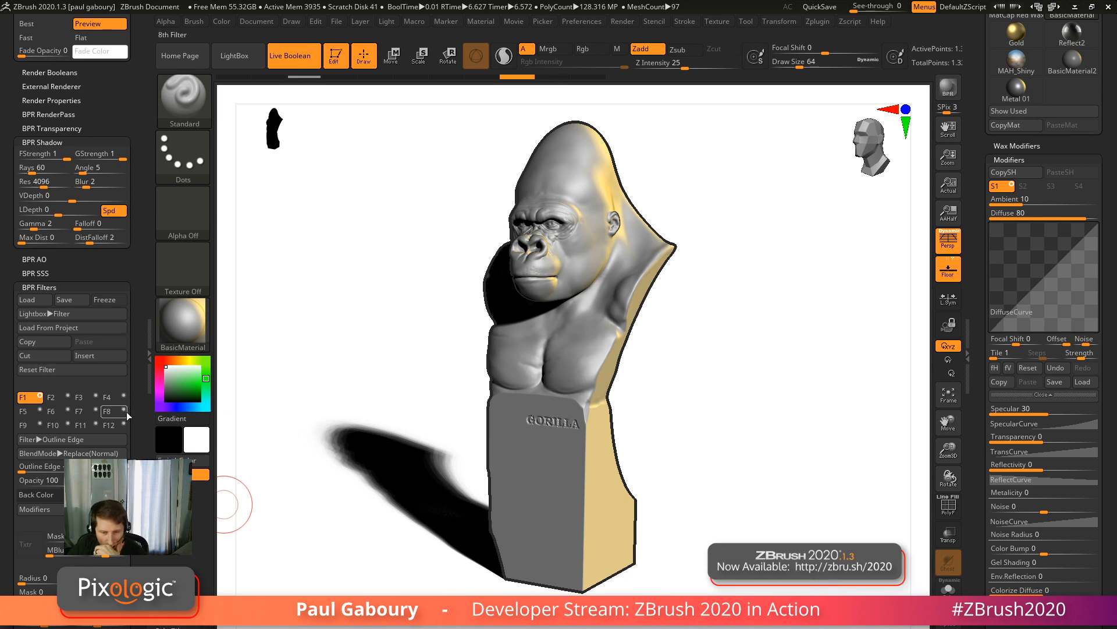
{"action": "scroll", "coordinate": [120, 396], "scroll_direction": "down", "scroll_amount": 3}
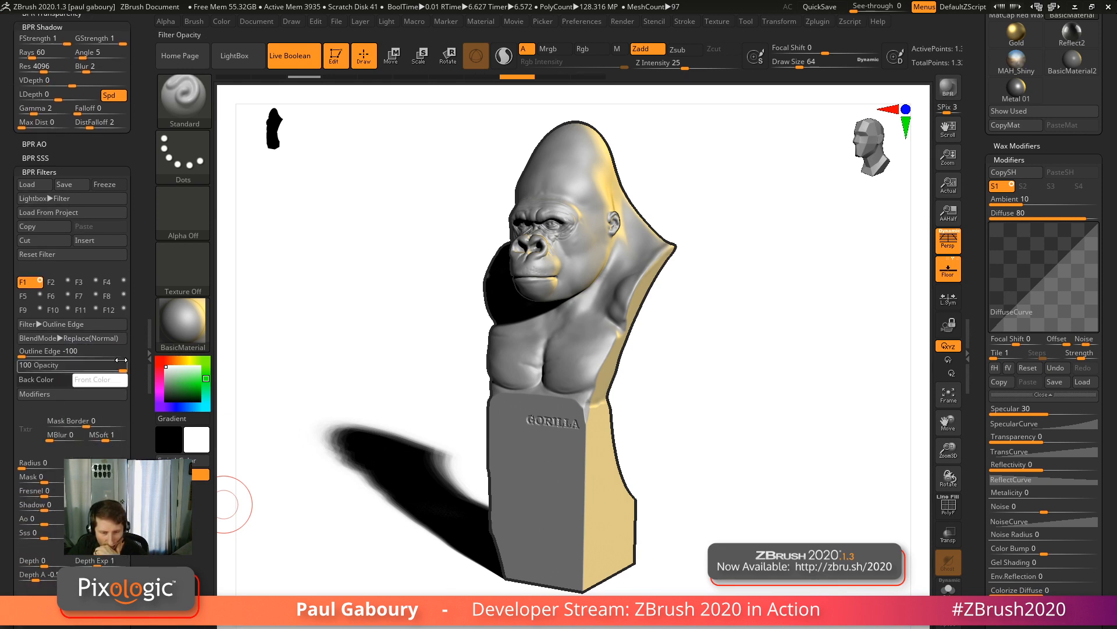
{"action": "left_click", "coordinate": [65, 323]}
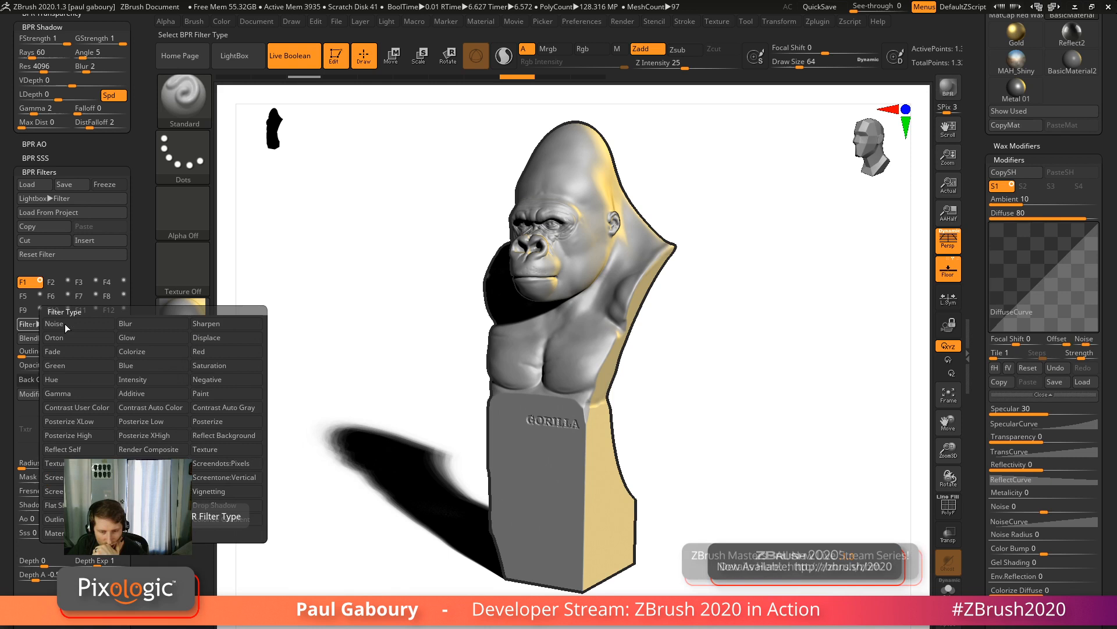
{"action": "left_click", "coordinate": [141, 325]}
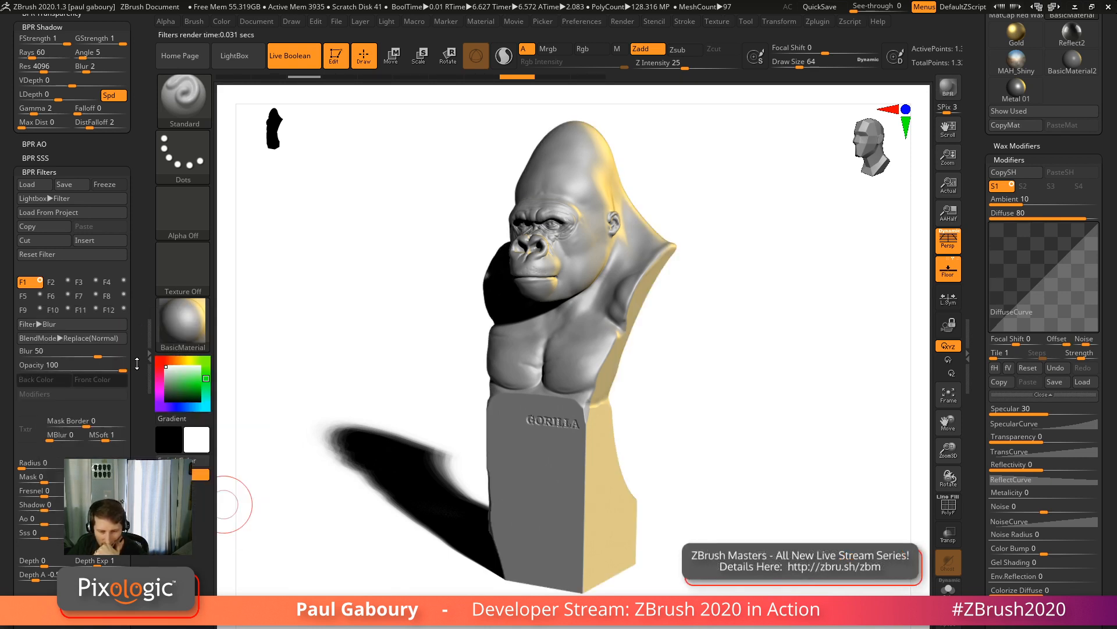
{"action": "left_click_drag", "start_coordinate": [98, 355], "coordinate": [133, 354]}
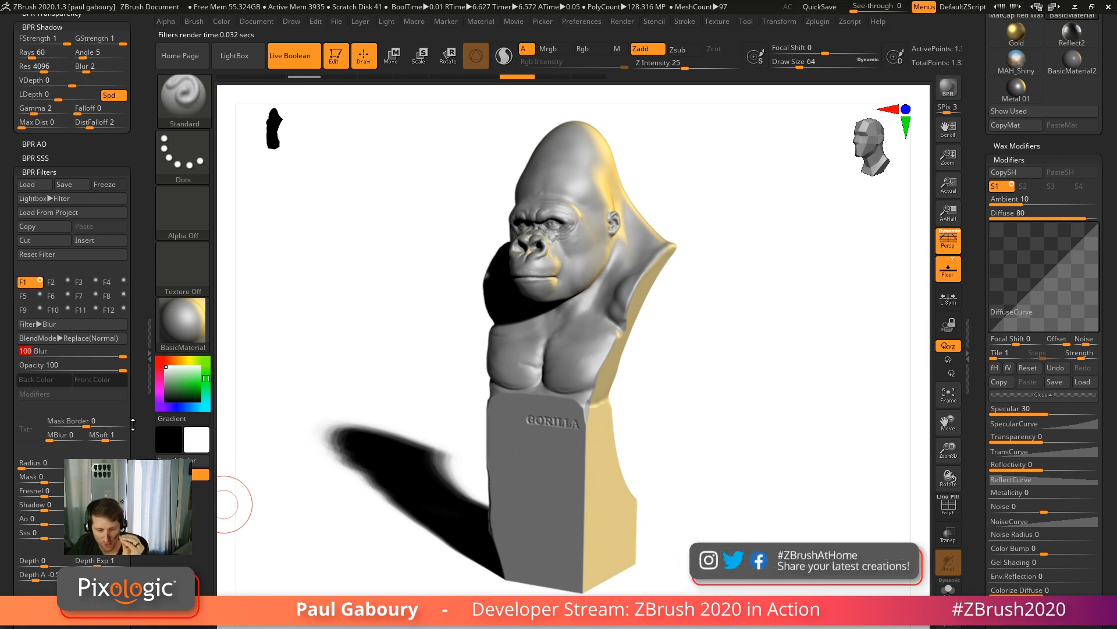
Set the Radius of the F1 Blur filter to 11.
{"action": "left_click_drag", "start_coordinate": [112, 412], "coordinate": [58, 341]}
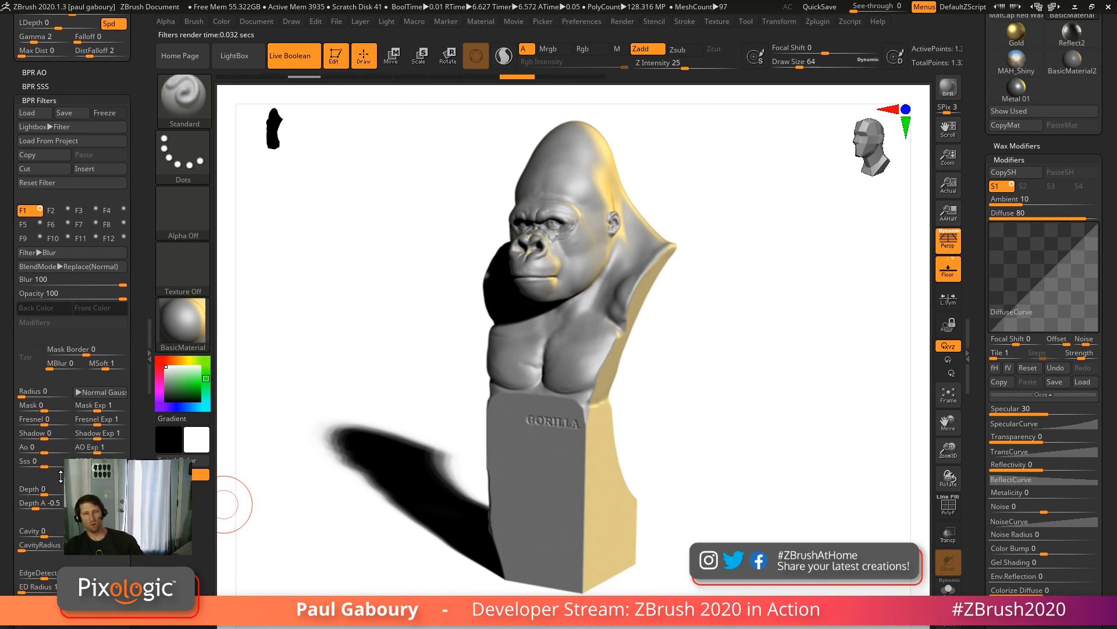
{"action": "left_click", "coordinate": [40, 502]}
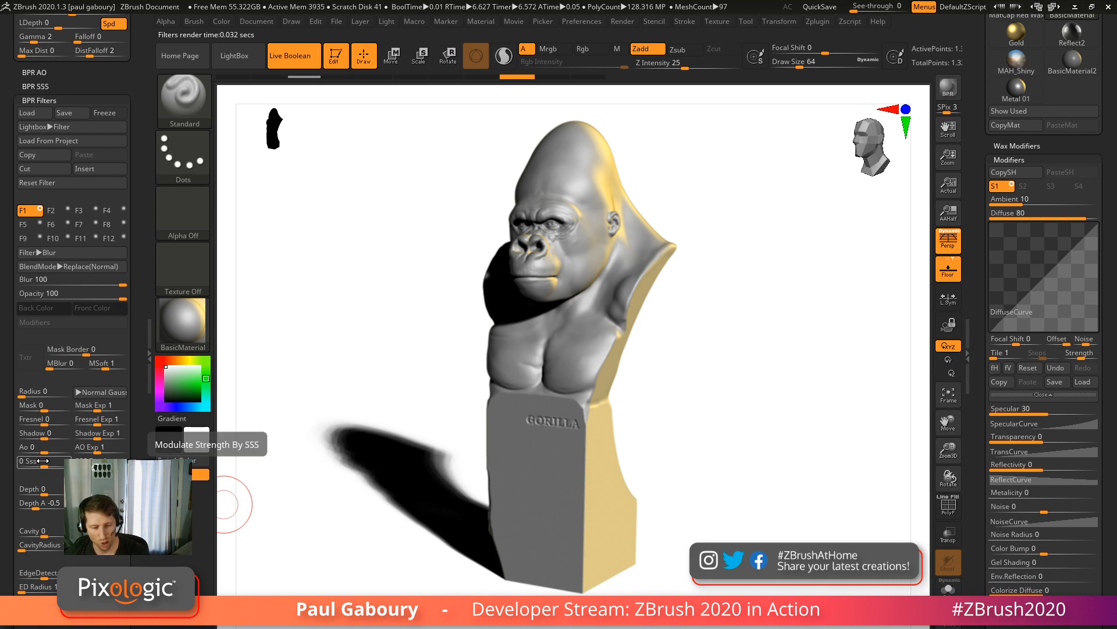
{"action": "left_click", "coordinate": [28, 396]}
{"action": "type", "text": "4"}
{"action": "left_click_drag", "start_coordinate": [28, 397], "coordinate": [32, 398]}
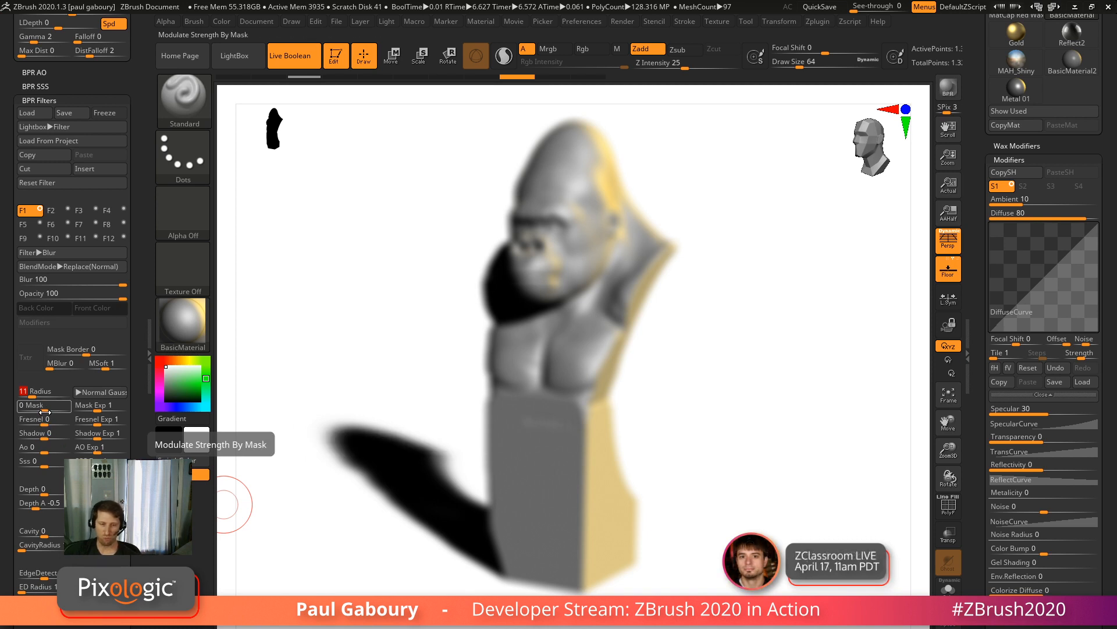
Try the Blur filter's Mask modifier at 1 and -1, and return it to 0.
{"action": "left_click_drag", "start_coordinate": [37, 405], "coordinate": [75, 409]}
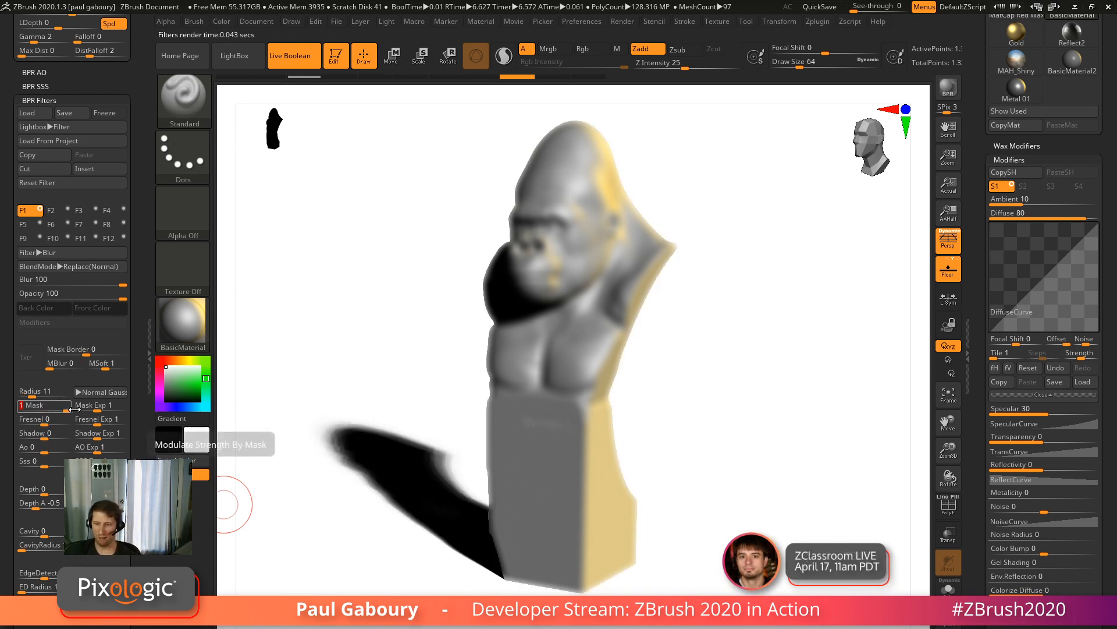
{"action": "left_click_drag", "start_coordinate": [65, 410], "coordinate": [4, 411]}
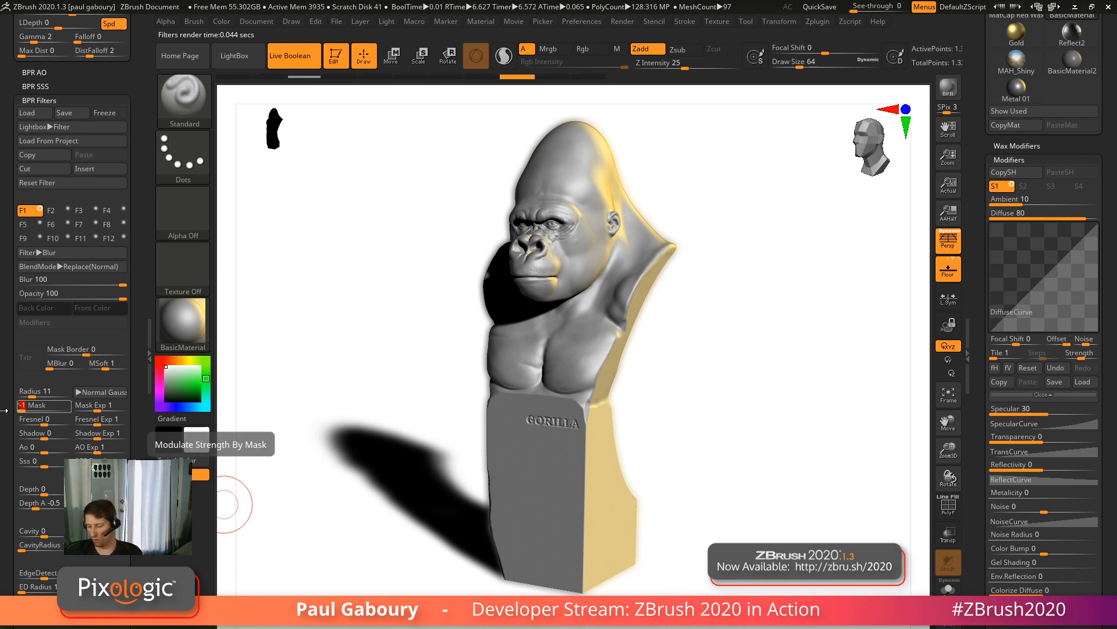
{"action": "type", "text": "0"}
{"action": "key", "text": "Return"}
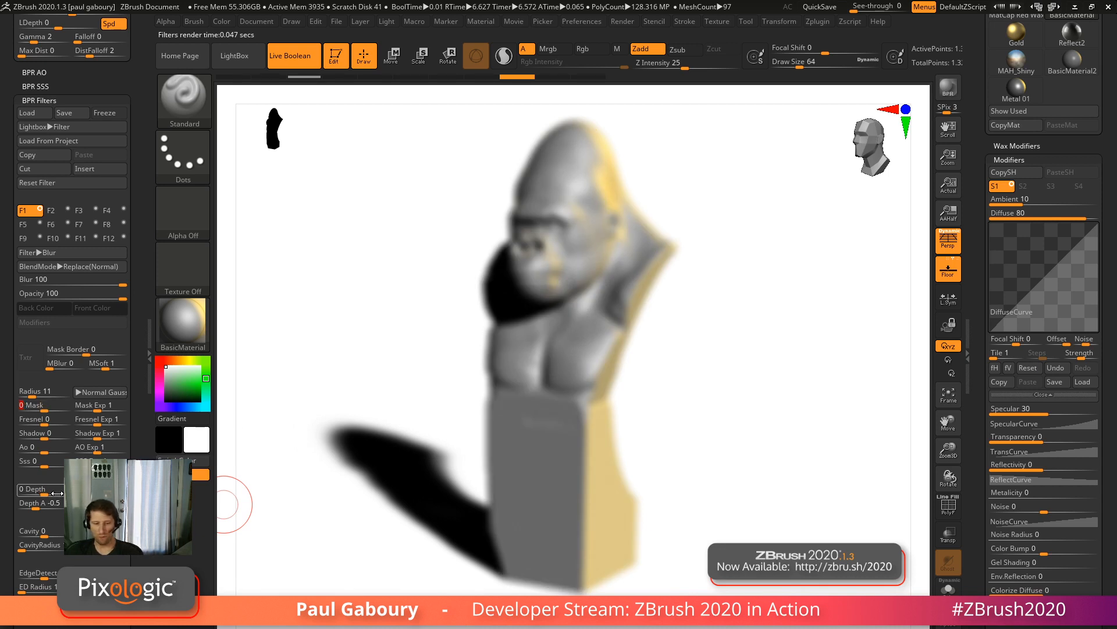
Compare the Blur filter's Depth modifier at 1 and 0, leaving it set to 1.
{"action": "type", "text": "1"}
{"action": "key", "text": "Return"}
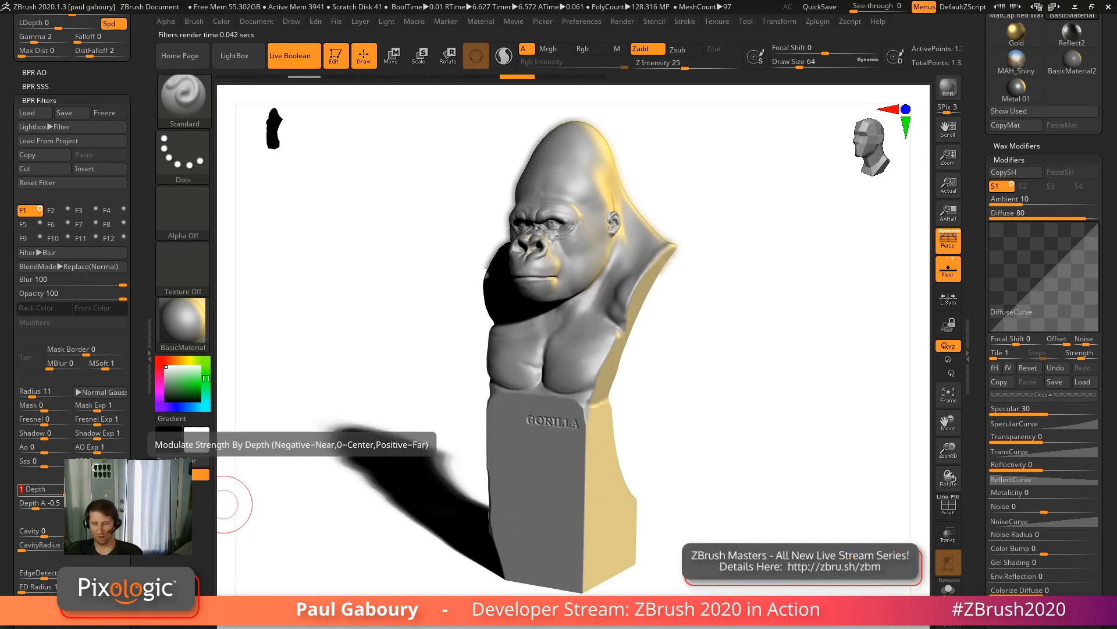
{"action": "scroll", "coordinate": [86, 389], "scroll_direction": "down", "scroll_amount": 4}
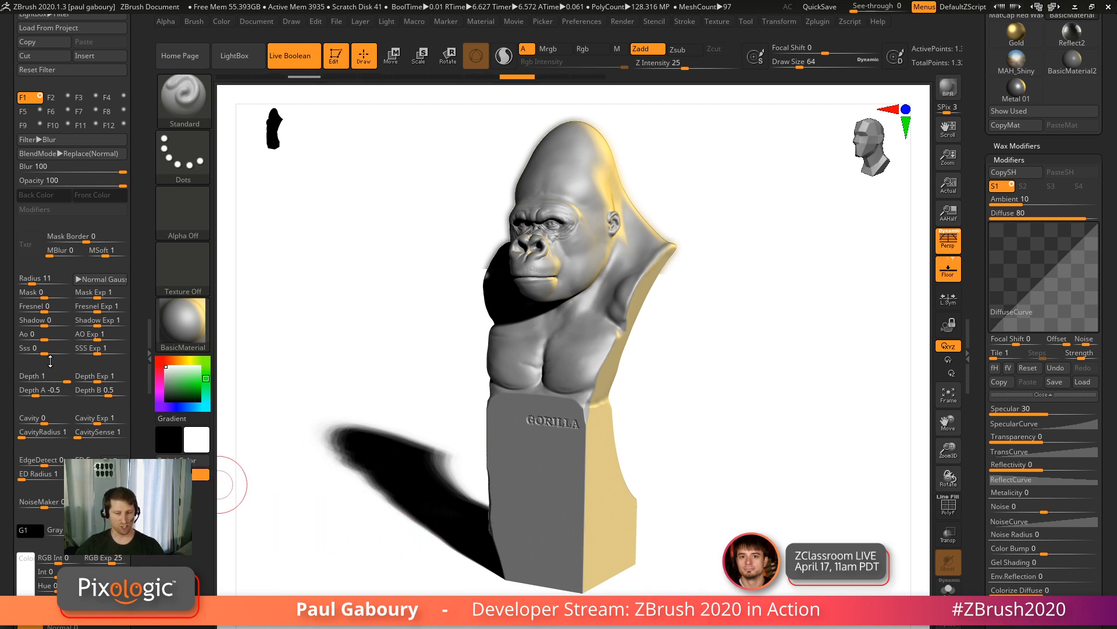
{"action": "left_click_drag", "start_coordinate": [55, 376], "coordinate": [42, 381]}
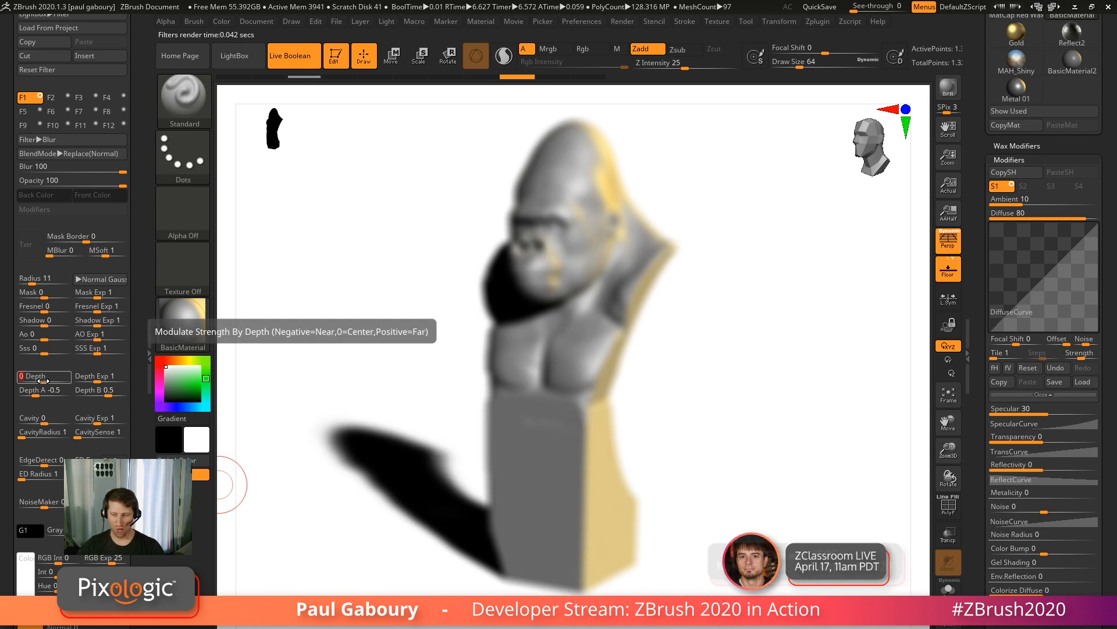
{"action": "type", "text": "1"}
{"action": "key", "text": "Return"}
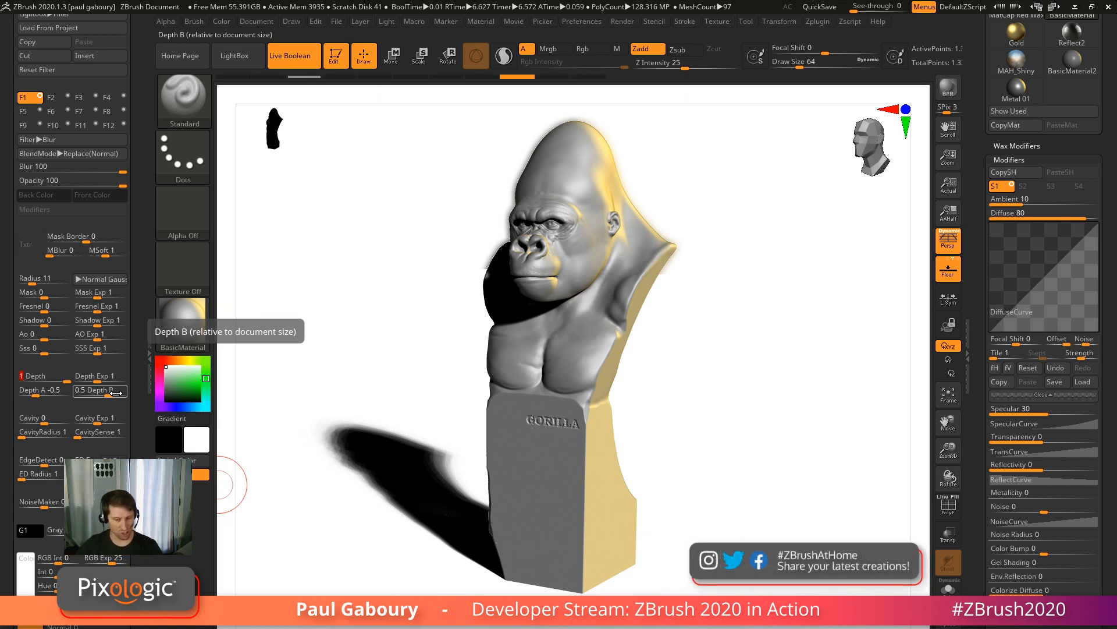
Pick the Blur filter's Depth A (about -3.32) and Depth B (about -3.23) from points on the gorilla bust.
{"action": "left_click_drag", "start_coordinate": [39, 394], "coordinate": [65, 395]}
{"action": "left_click_drag", "start_coordinate": [139, 396], "coordinate": [604, 259]}
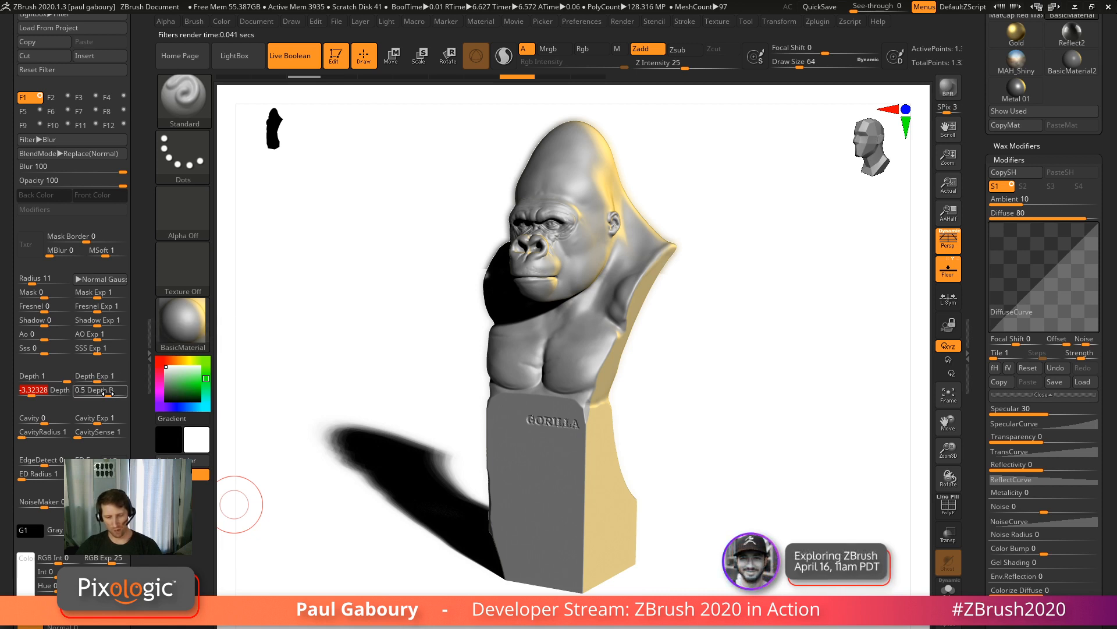
{"action": "left_click_drag", "start_coordinate": [99, 390], "coordinate": [496, 277]}
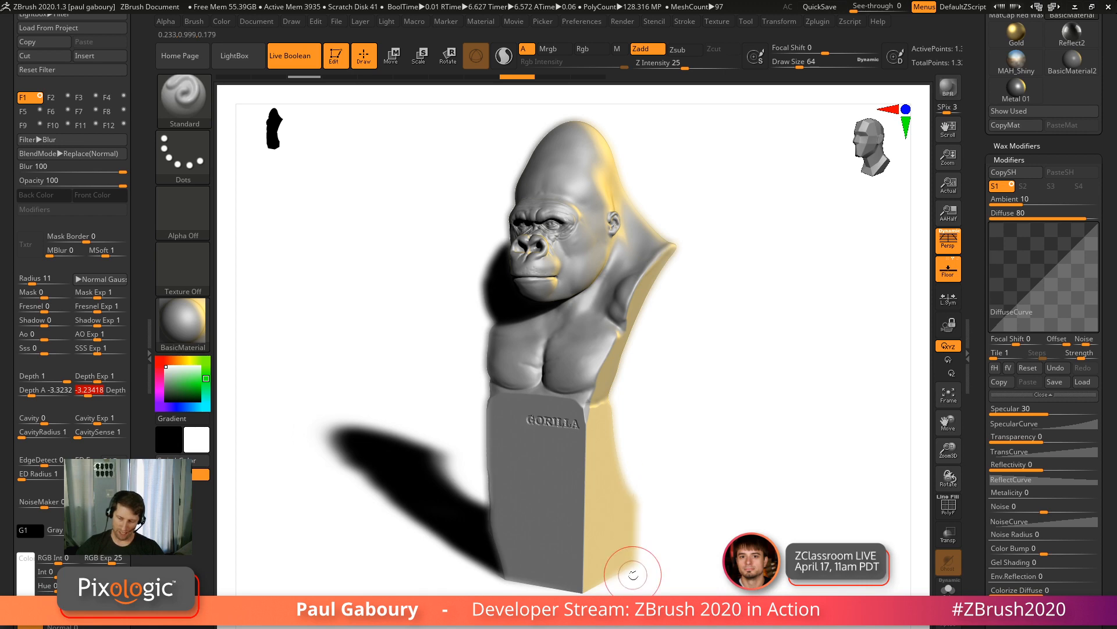
Set both the global and floor BPR shadow strengths to 0.6.
{"action": "left_click_drag", "start_coordinate": [137, 268], "coordinate": [137, 440]}
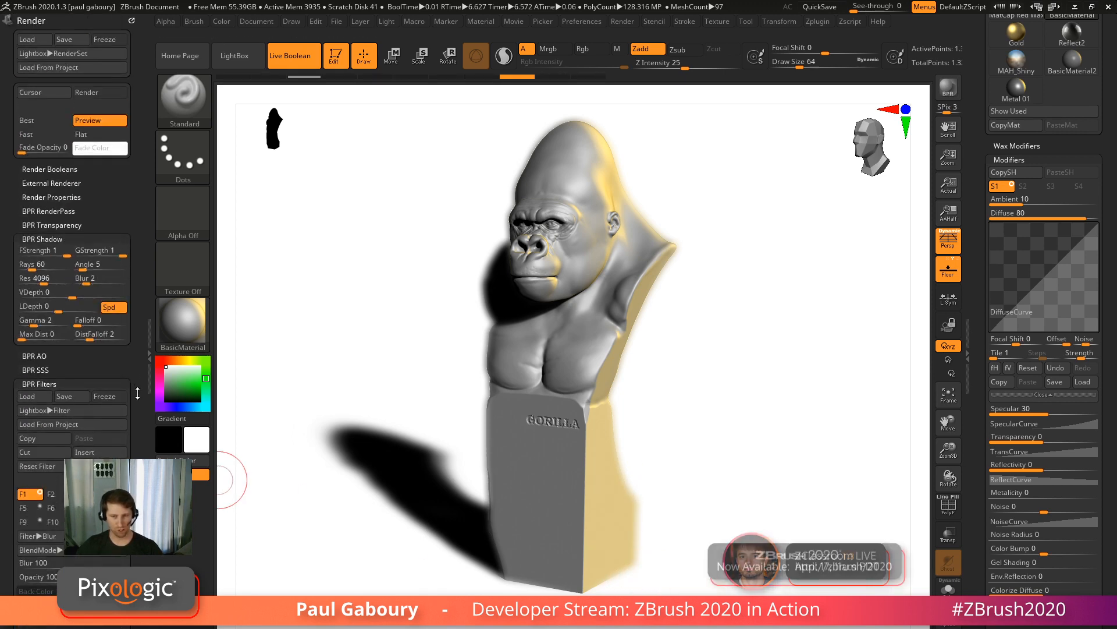
{"action": "left_click", "coordinate": [121, 254]}
{"action": "type", "text": ".6"}
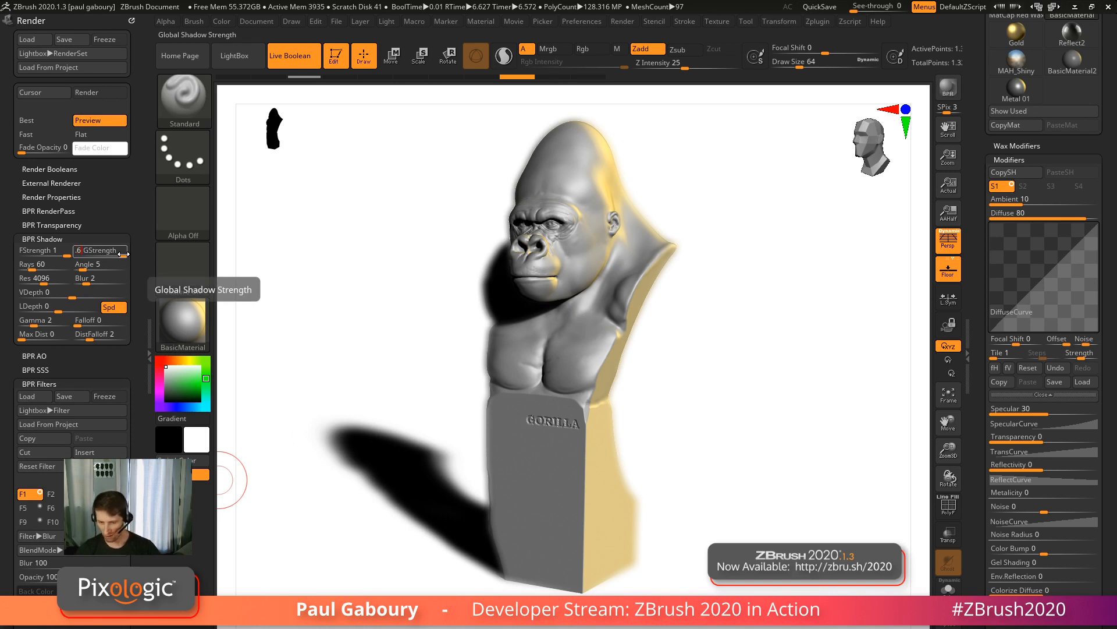
{"action": "left_click", "coordinate": [51, 251]}
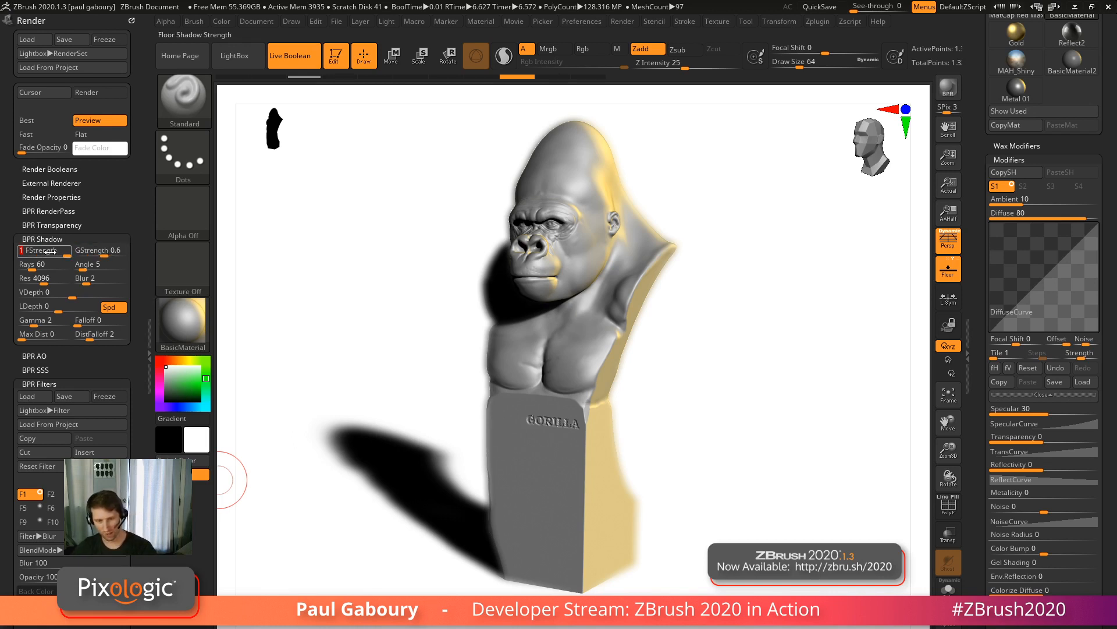
{"action": "type", "text": ".6"}
{"action": "key", "text": "Return"}
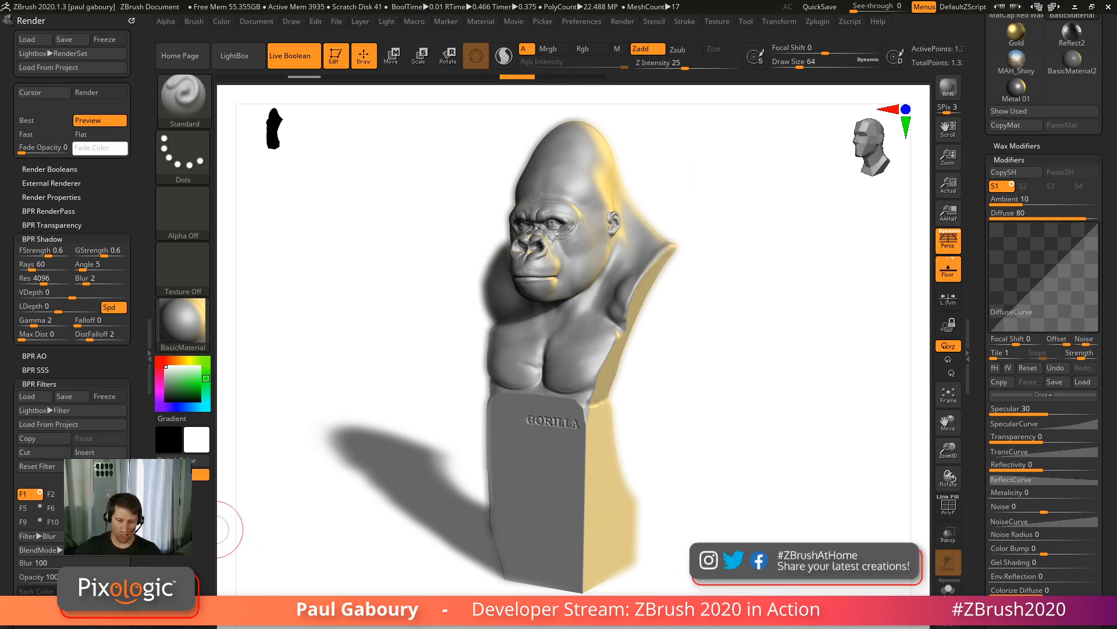
Set the Blur filter's Radius to 16 and pick Depth A (about -3.31) and Depth B (about -3.25) from new points on the bust.
{"action": "scroll", "coordinate": [138, 458], "scroll_direction": "down", "scroll_amount": 3}
{"action": "scroll", "coordinate": [138, 458], "scroll_direction": "down", "scroll_amount": 12}
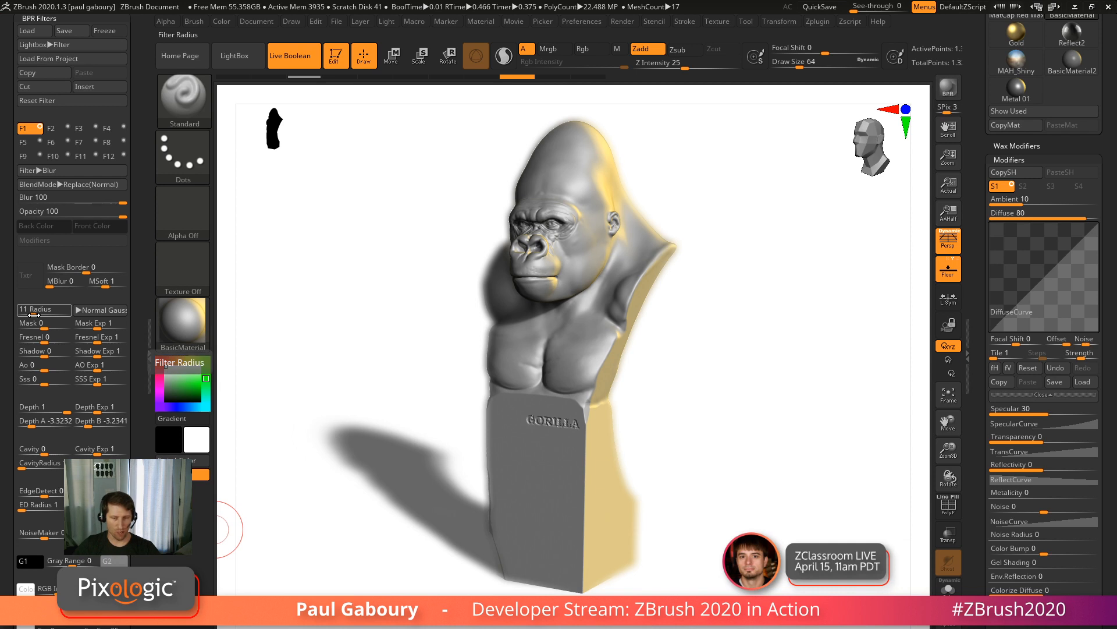
{"action": "left_click_drag", "start_coordinate": [33, 314], "coordinate": [34, 313]}
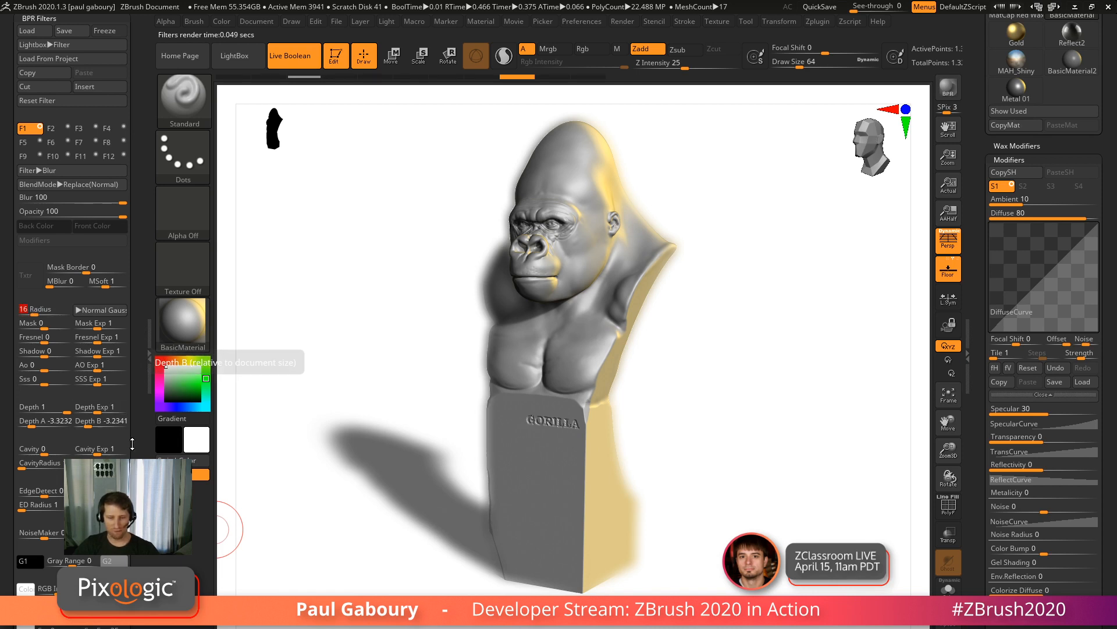
{"action": "scroll", "coordinate": [53, 338], "scroll_direction": "down", "scroll_amount": 3}
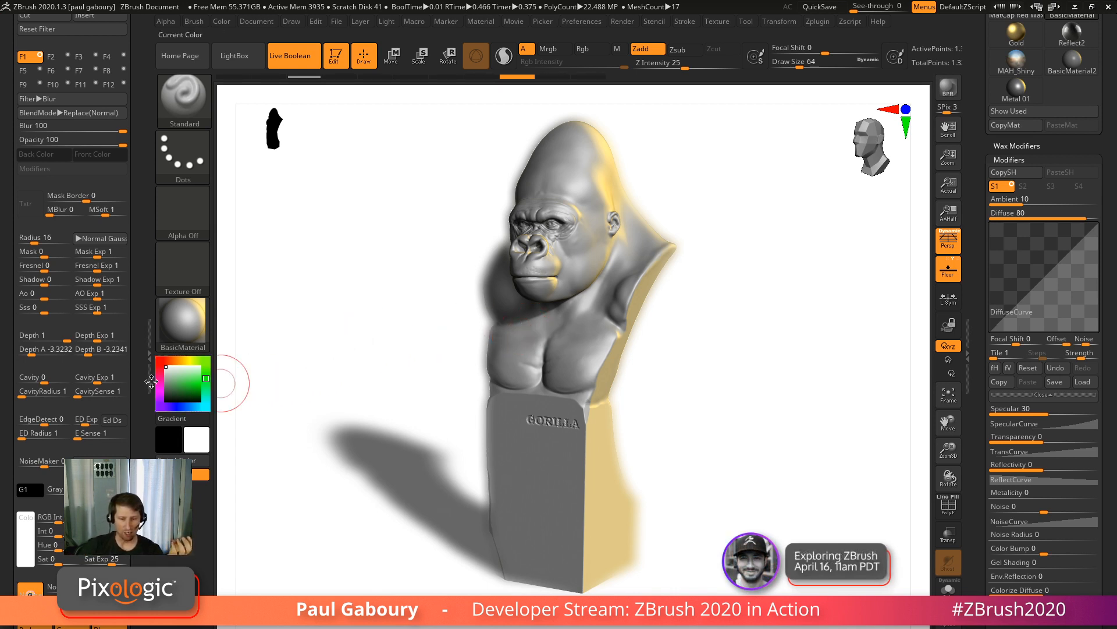
{"action": "left_click", "coordinate": [69, 348]}
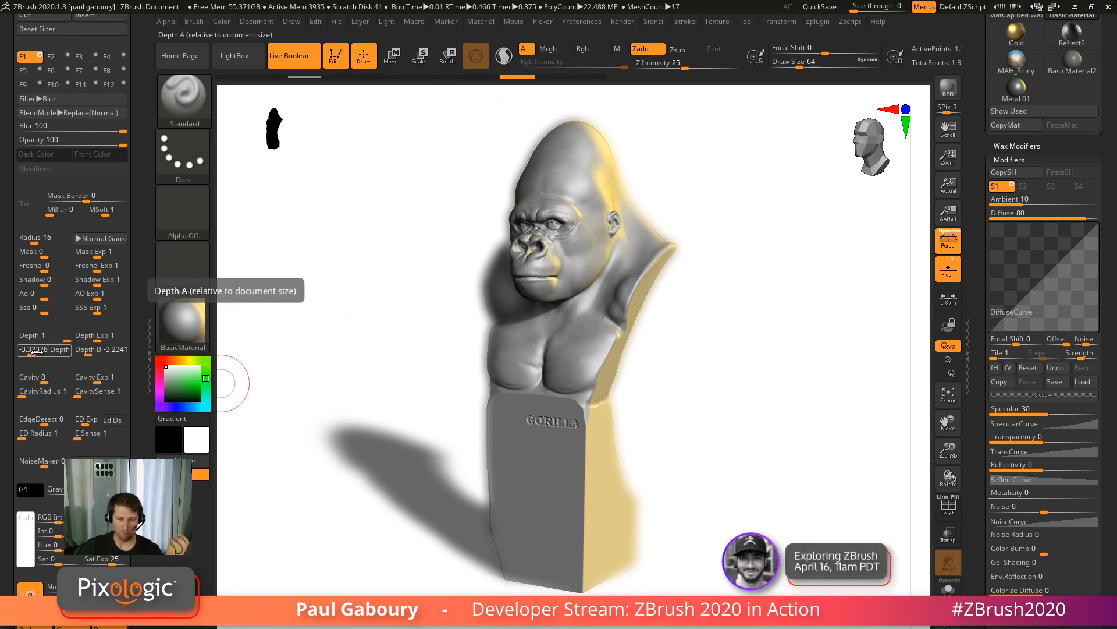
{"action": "left_click_drag", "start_coordinate": [69, 348], "coordinate": [610, 256]}
{"action": "left_click_drag", "start_coordinate": [100, 349], "coordinate": [507, 295]}
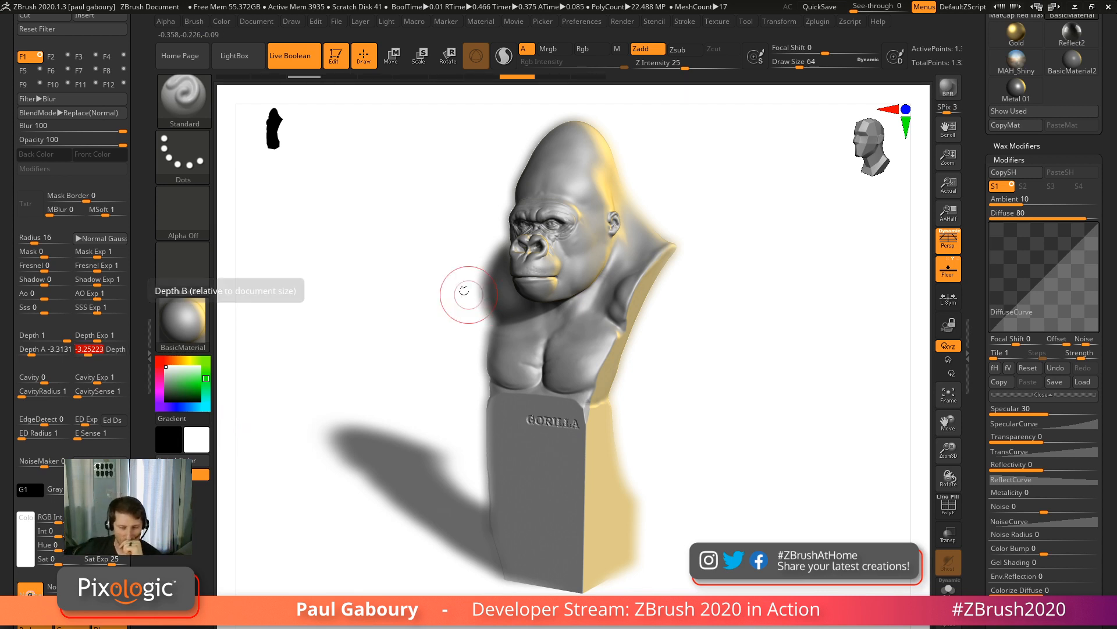
Set the Blur filter's Radius to 3.
{"action": "left_click", "coordinate": [32, 239]}
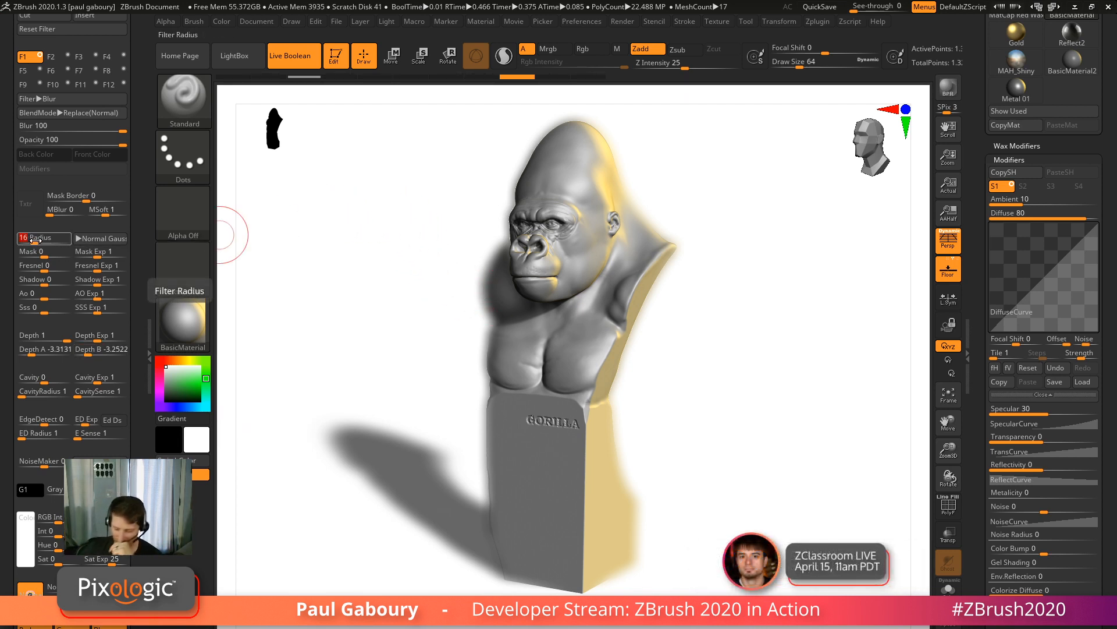
{"action": "type", "text": "2"}
{"action": "key", "text": "Return"}
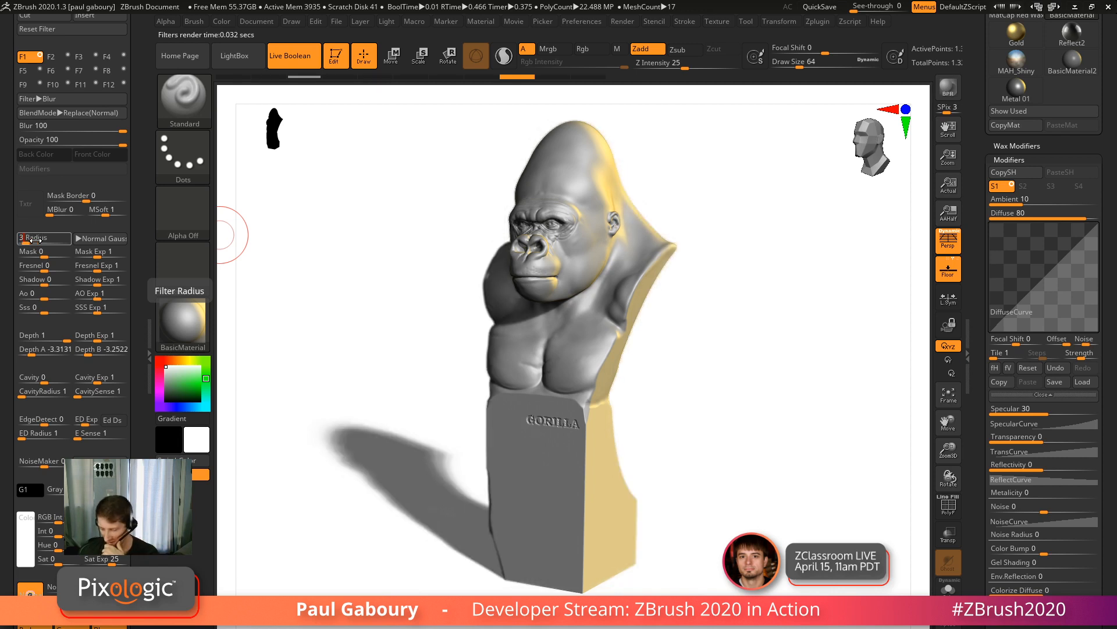
{"action": "left_click", "coordinate": [32, 238]}
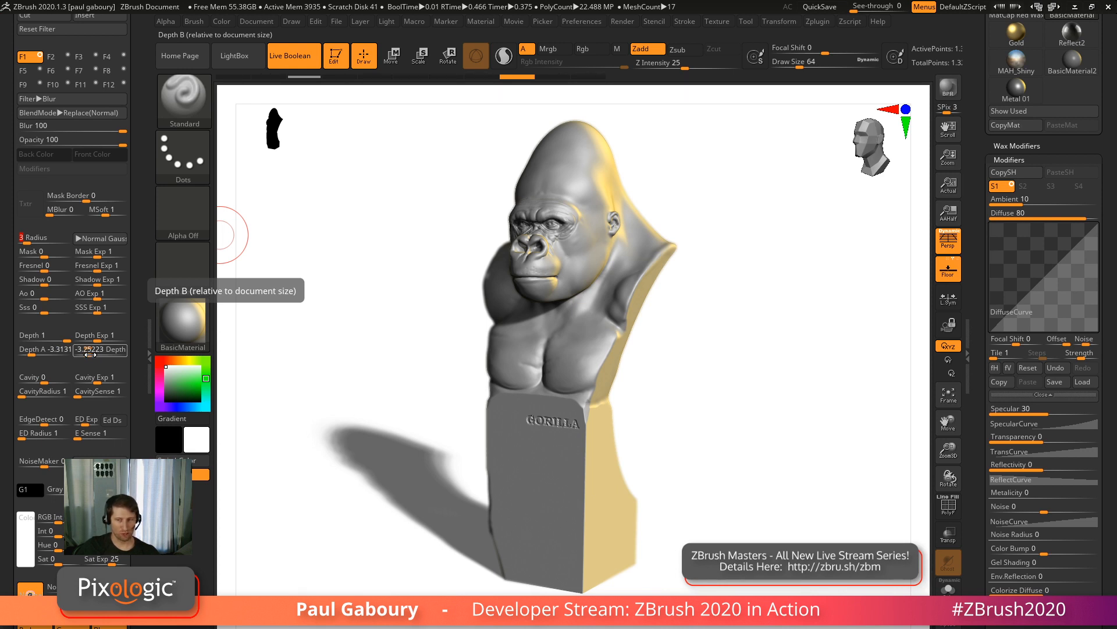
Pick Depth A (about -3.37) from the cheek and Depth B (about -3.33) below the jaw, and compare Blur Radius 34 with 3.
{"action": "left_click_drag", "start_coordinate": [44, 349], "coordinate": [557, 240]}
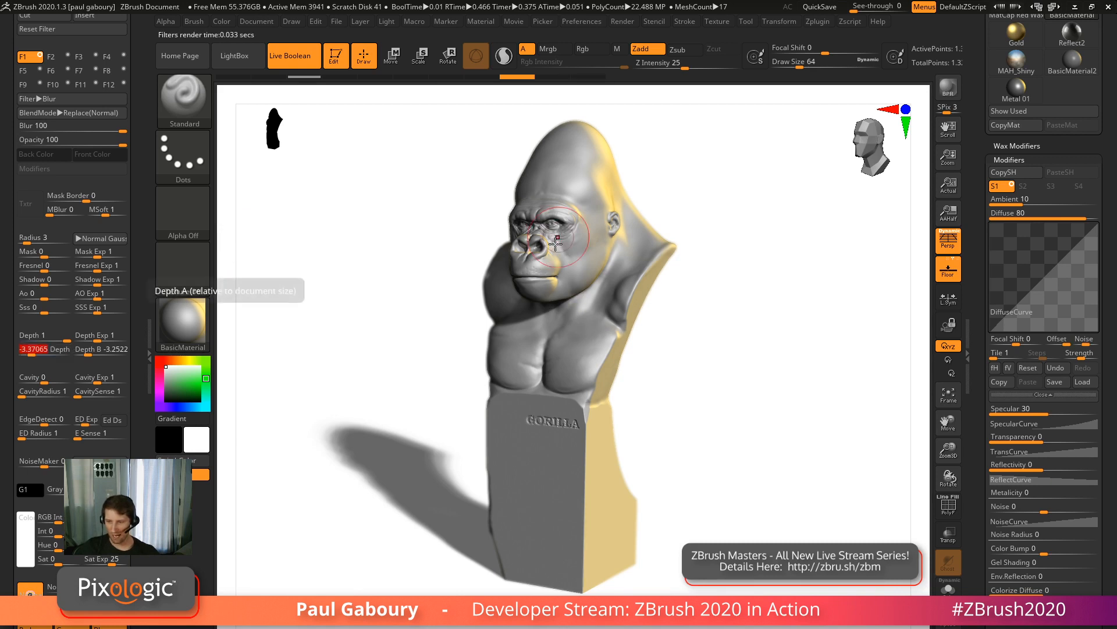
{"action": "left_click_drag", "start_coordinate": [100, 349], "coordinate": [599, 278]}
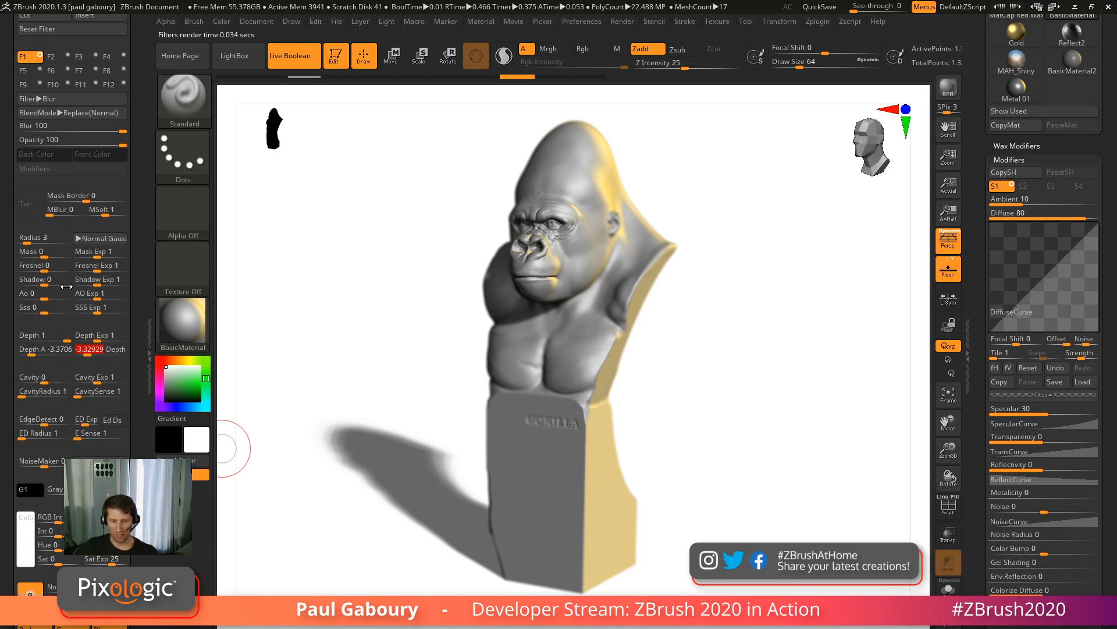
{"action": "left_click_drag", "start_coordinate": [26, 243], "coordinate": [39, 242]}
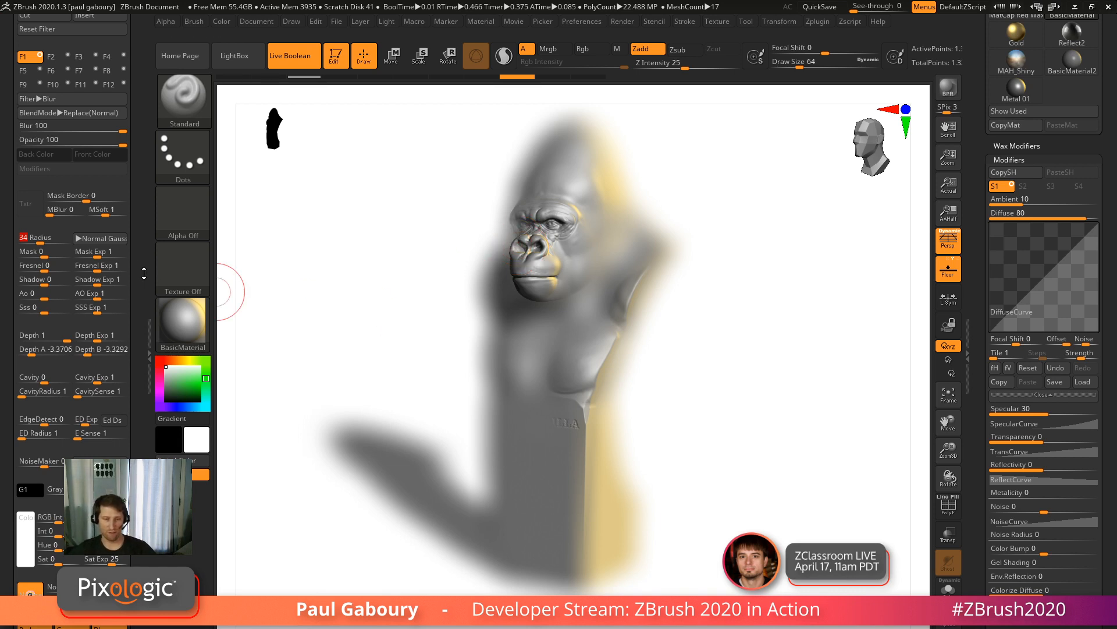
{"action": "type", "text": "3"}
{"action": "key", "text": "Return"}
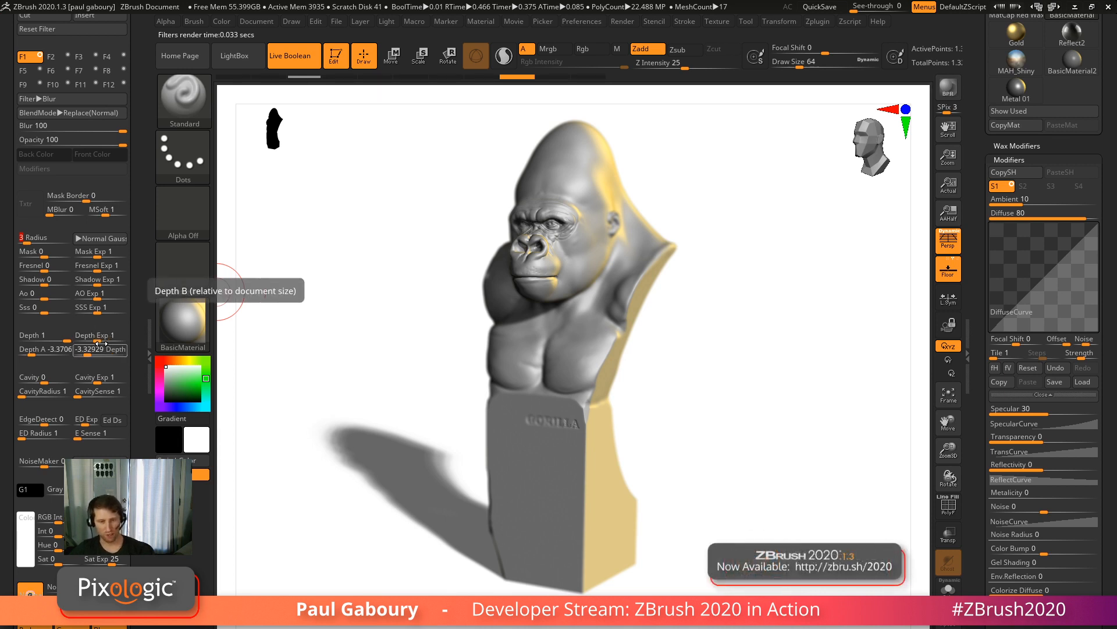
Pick the Blur filter's Depth A (about -3.32) from just below the ear and Depth B (about -3.22) from the far shoulder.
{"action": "left_click", "coordinate": [39, 351]}
{"action": "left_click_drag", "start_coordinate": [39, 352], "coordinate": [609, 250]}
{"action": "left_click_drag", "start_coordinate": [98, 349], "coordinate": [496, 268]}
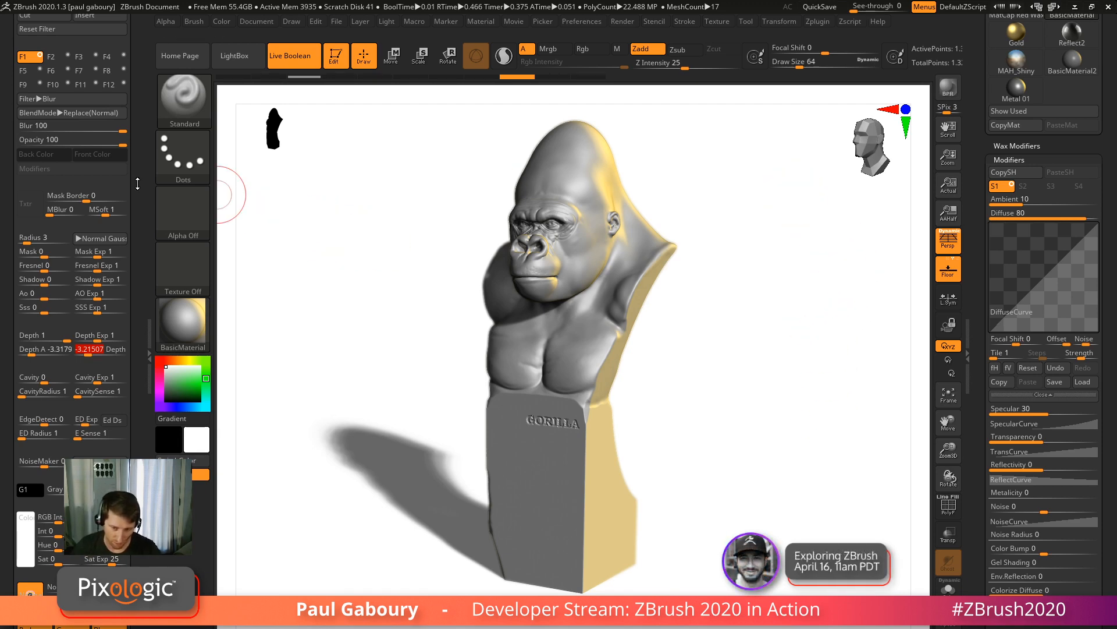
Collapse the BPR Filters settings and check the document's pixel width and height.
{"action": "scroll", "coordinate": [32, 244], "scroll_direction": "up", "scroll_amount": 5}
{"action": "left_click", "coordinate": [36, 262]}
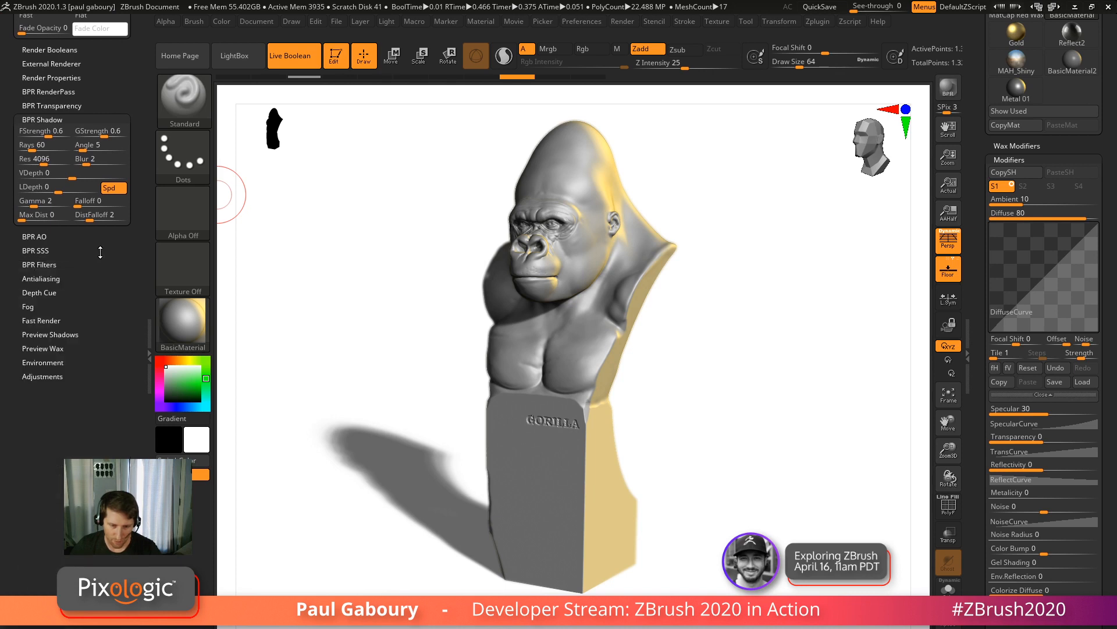
{"action": "scroll", "coordinate": [47, 233], "scroll_direction": "up", "scroll_amount": 1}
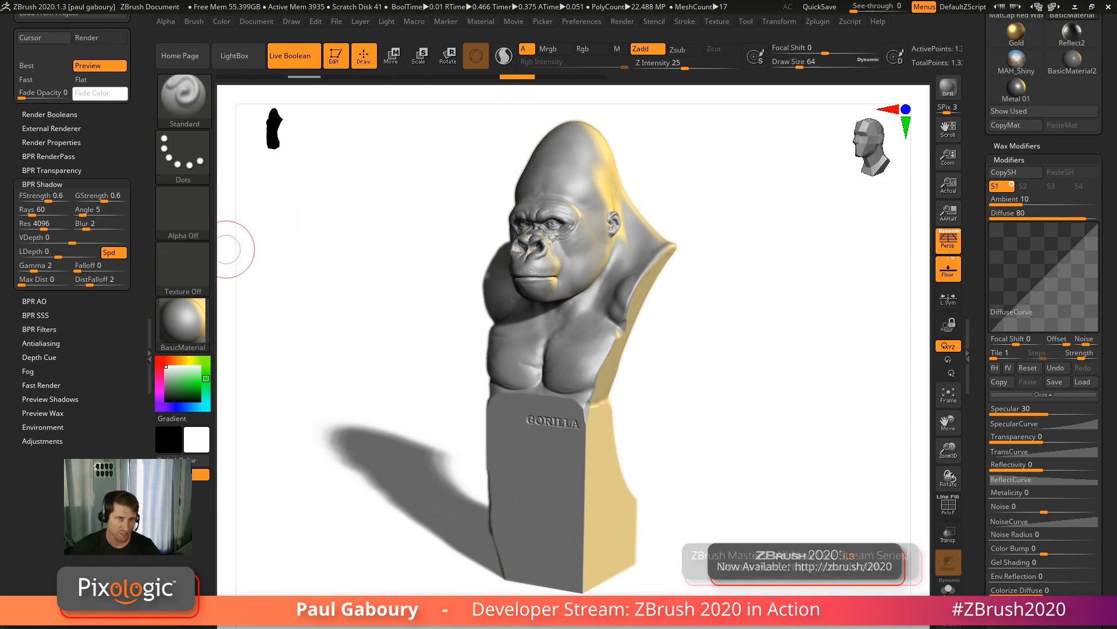
{"action": "left_click", "coordinate": [257, 21]}
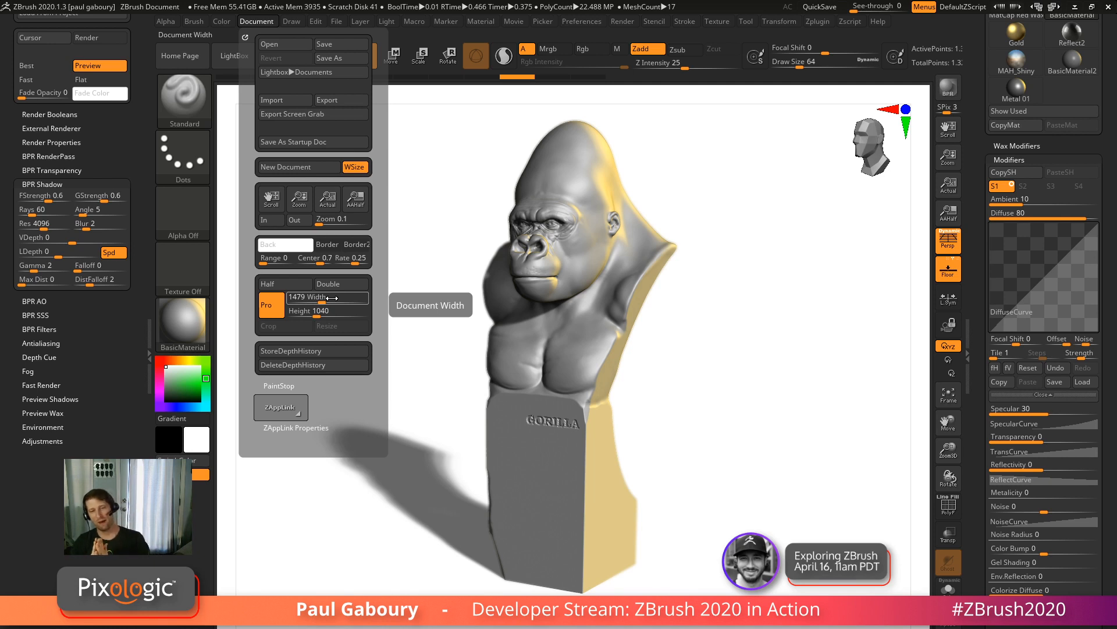
Set the BPR shadow resolution to 3000 and run a BPR render of the bust.
{"action": "left_click", "coordinate": [46, 229]}
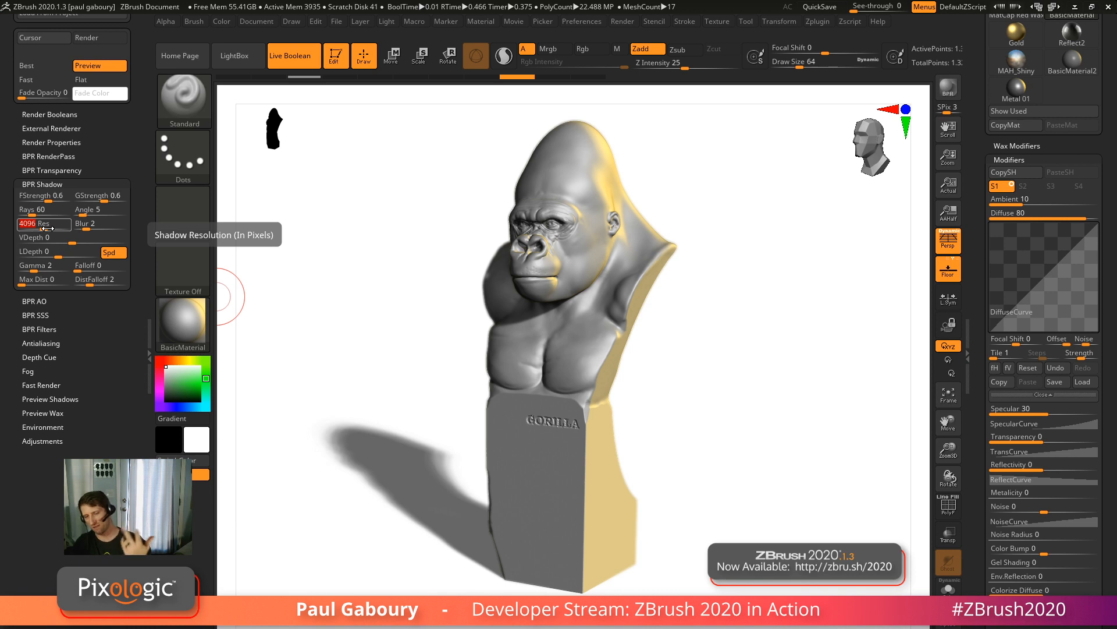
{"action": "type", "text": "3000"}
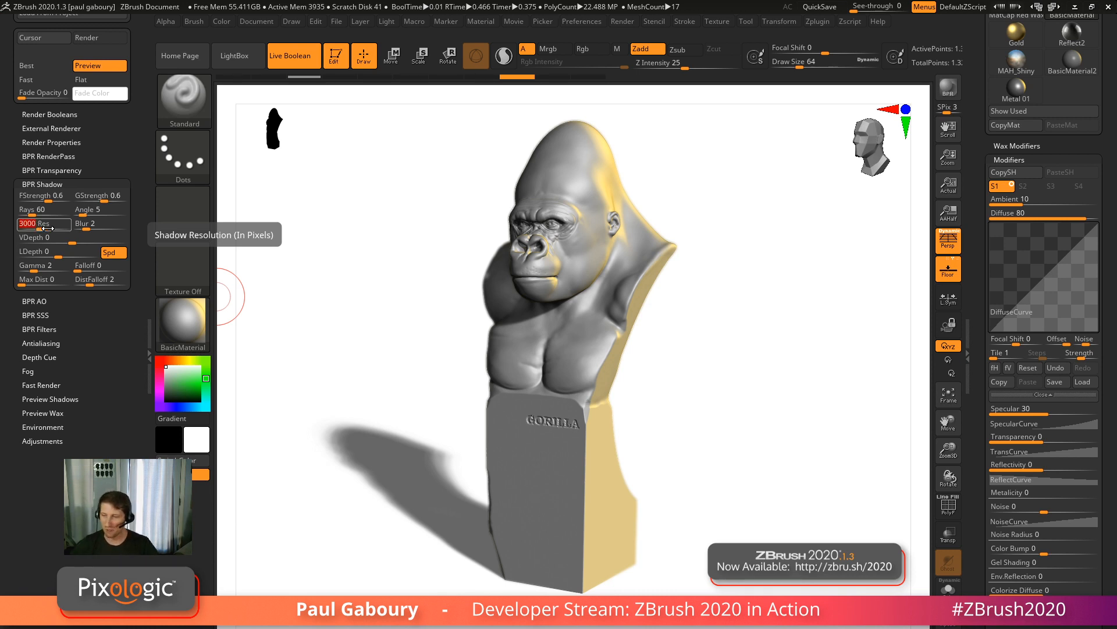
{"action": "key", "text": "Return"}
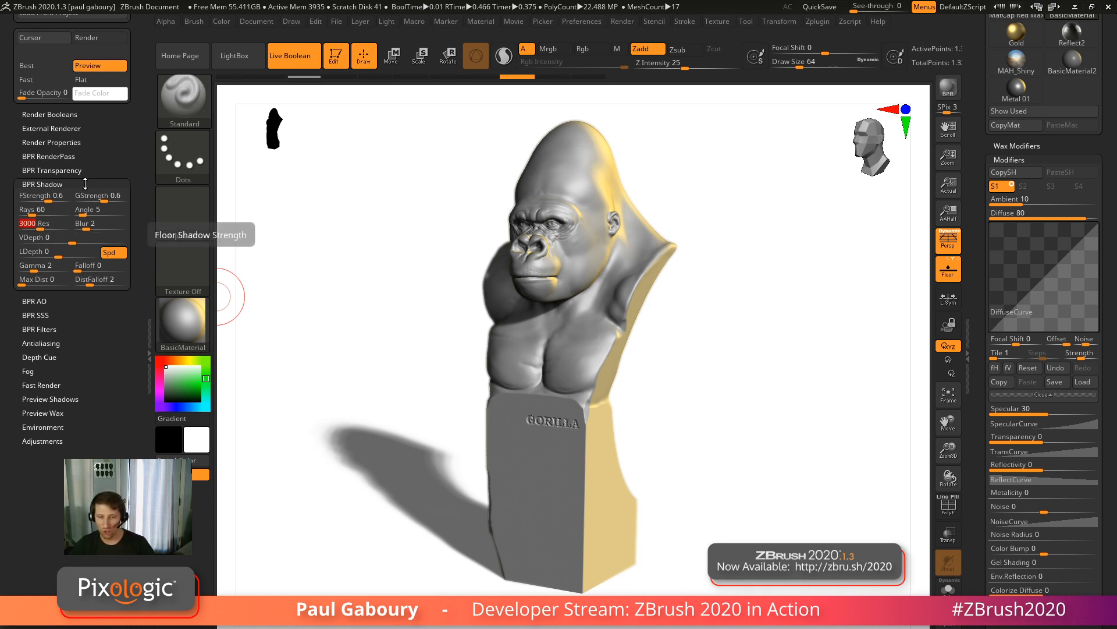
{"action": "key", "text": "shift"}
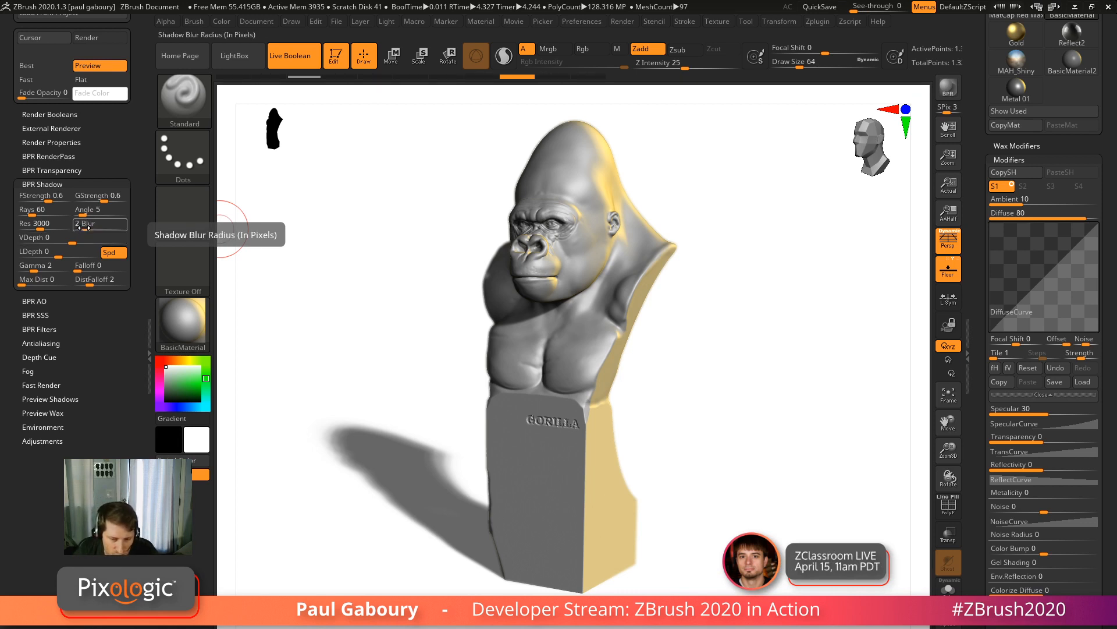
Set the BPR shadow resolution to 4096 and render the bust with BPR.
{"action": "left_click", "coordinate": [85, 224]}
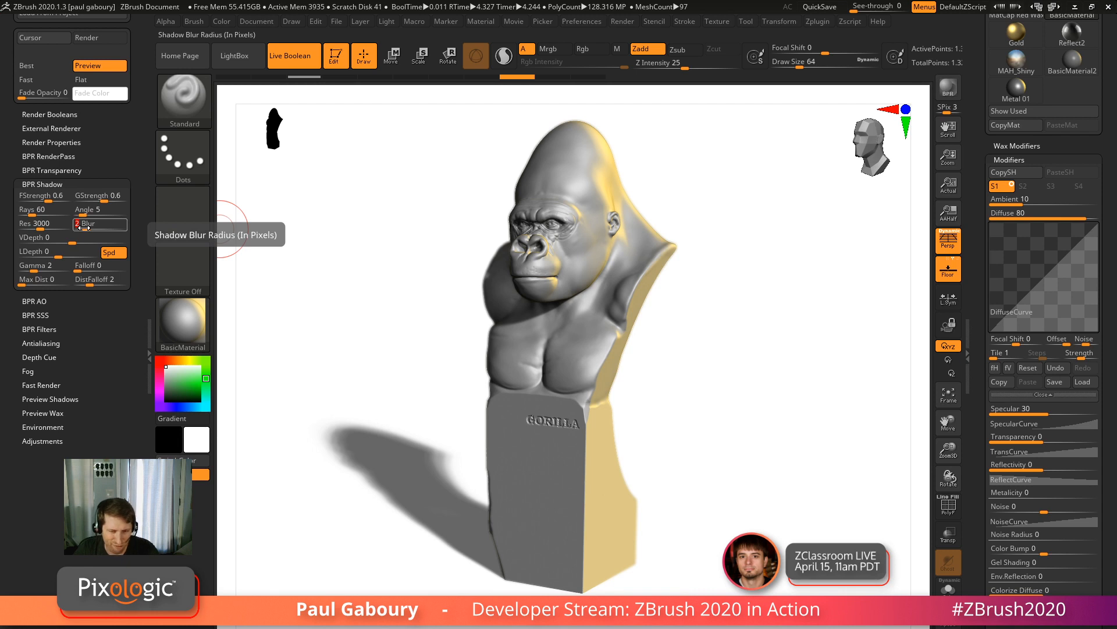
{"action": "left_click", "coordinate": [40, 224]}
{"action": "type", "text": "4"}
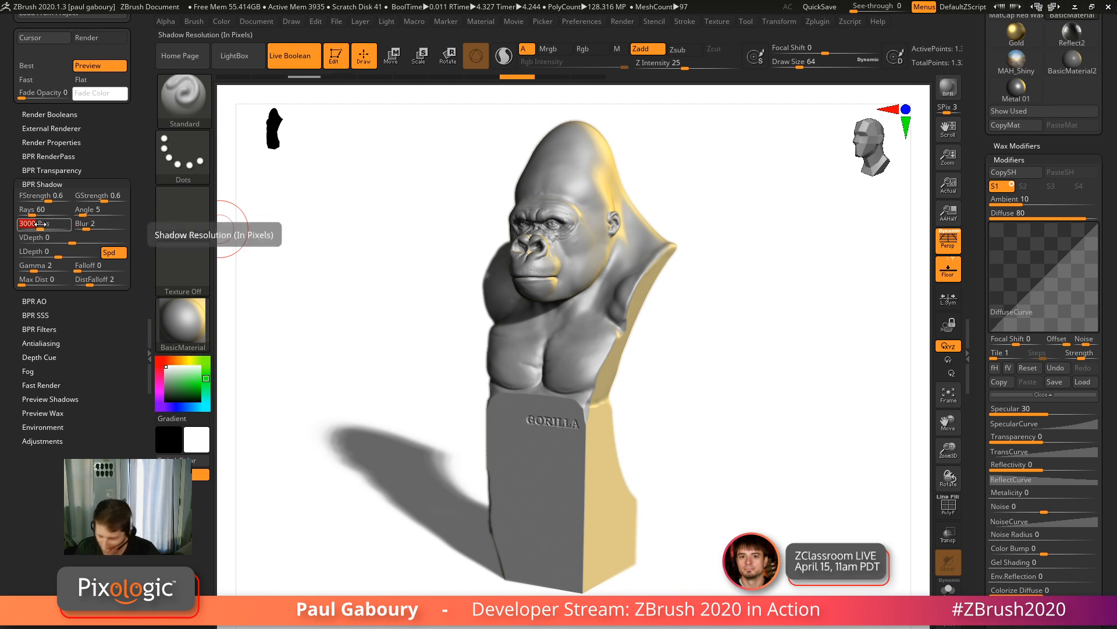
{"action": "type", "text": "096"}
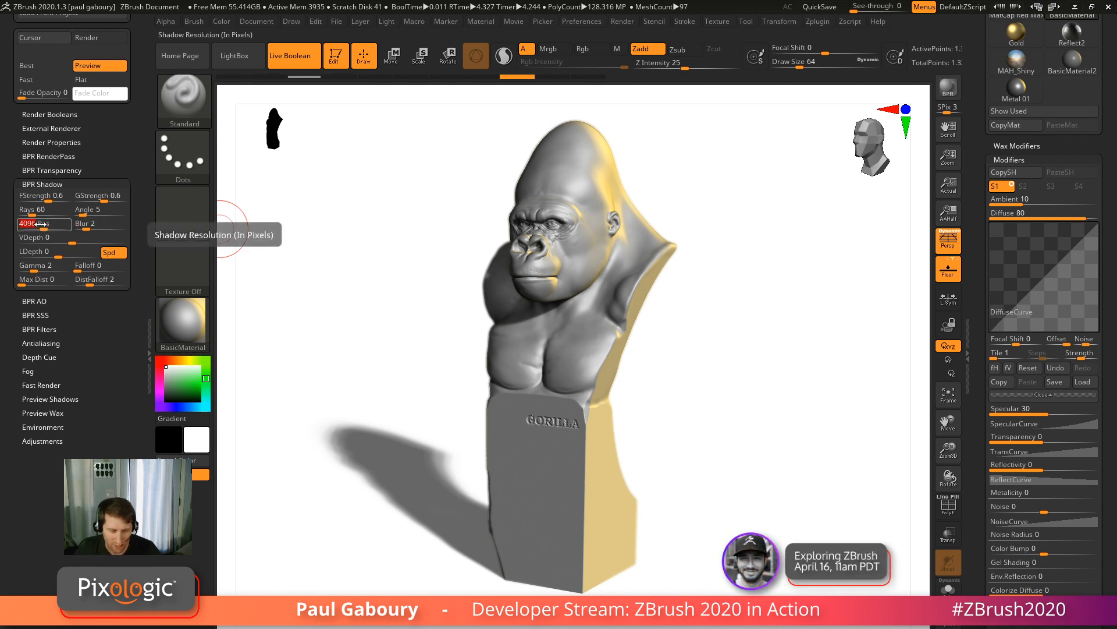
{"action": "left_click", "coordinate": [96, 227]}
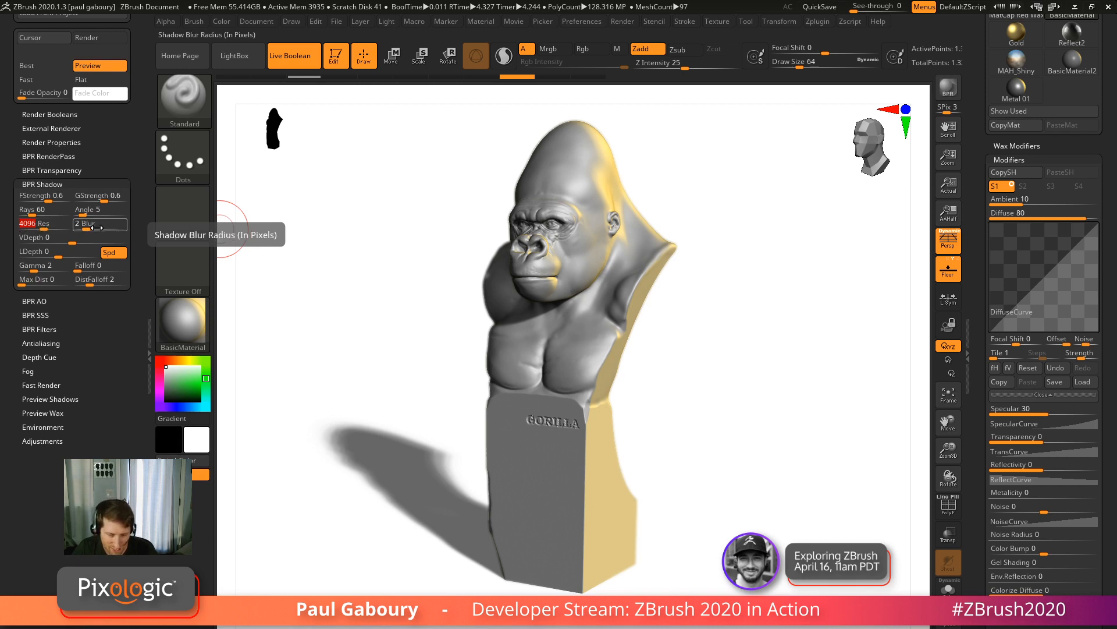
{"action": "left_click", "coordinate": [942, 91]}
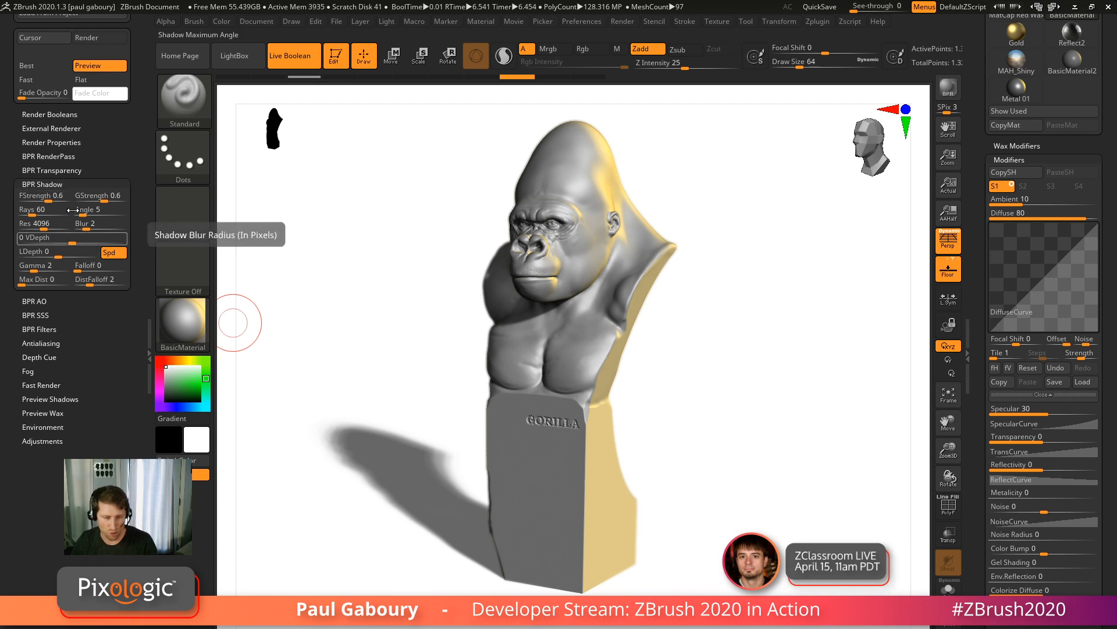
Review the BPR AO and BPR SSS settings for comparable options, collapsing each group again.
{"action": "left_click", "coordinate": [38, 300]}
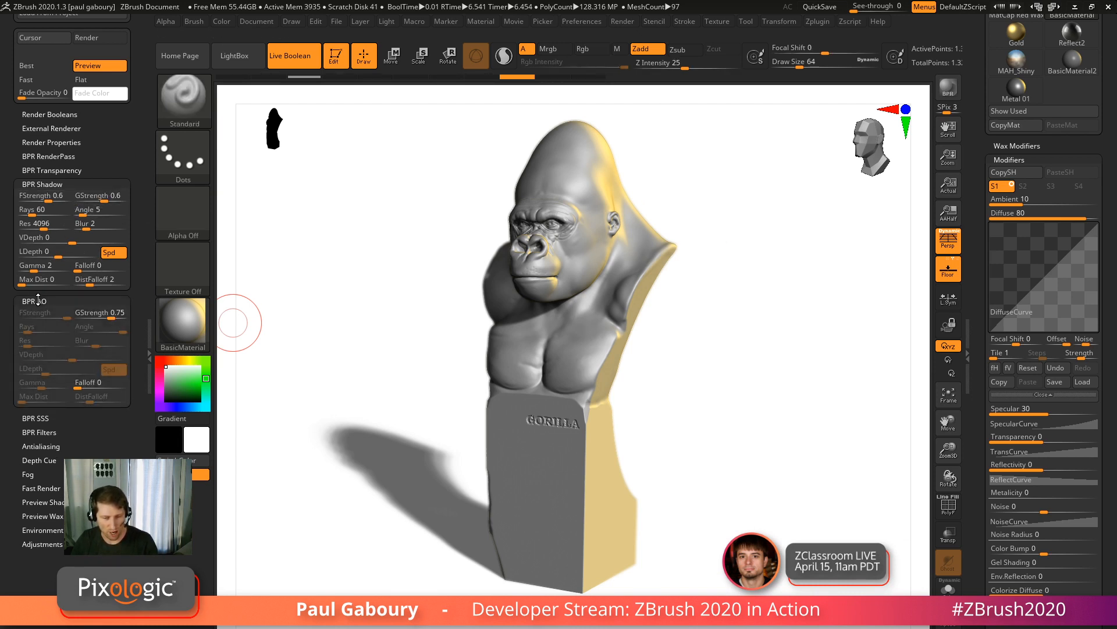
{"action": "left_click", "coordinate": [38, 301]}
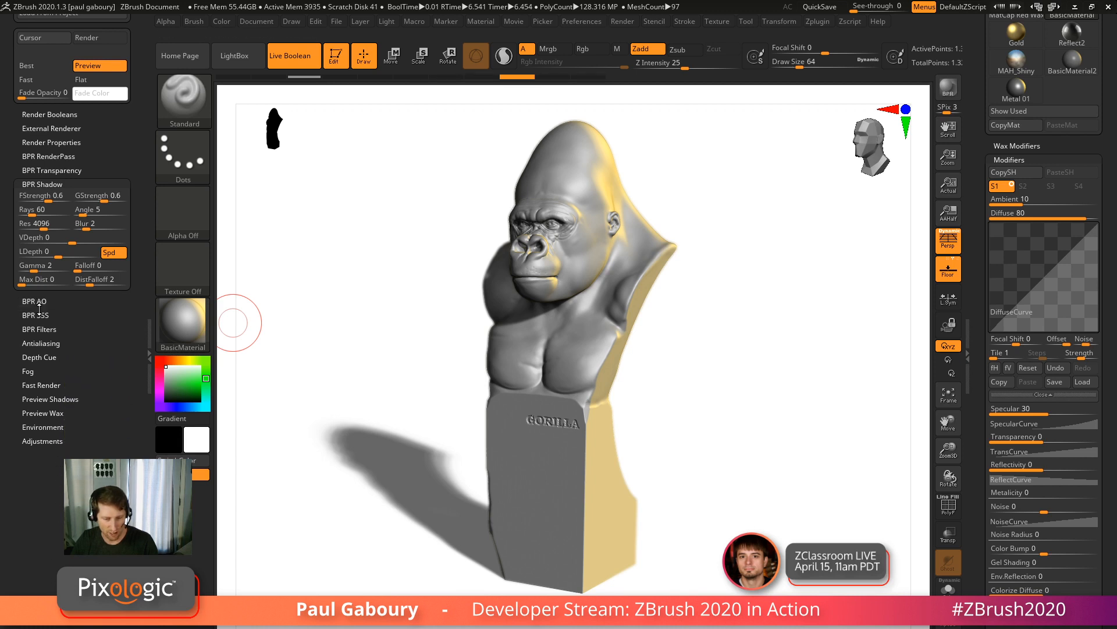
{"action": "left_click", "coordinate": [38, 314]}
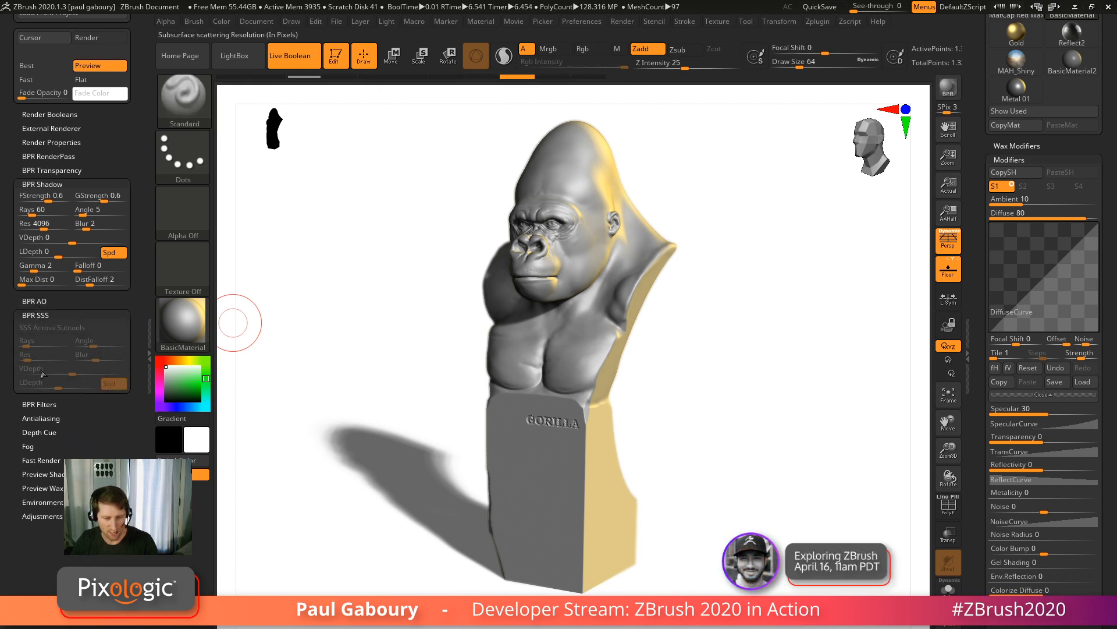
{"action": "left_click", "coordinate": [36, 315]}
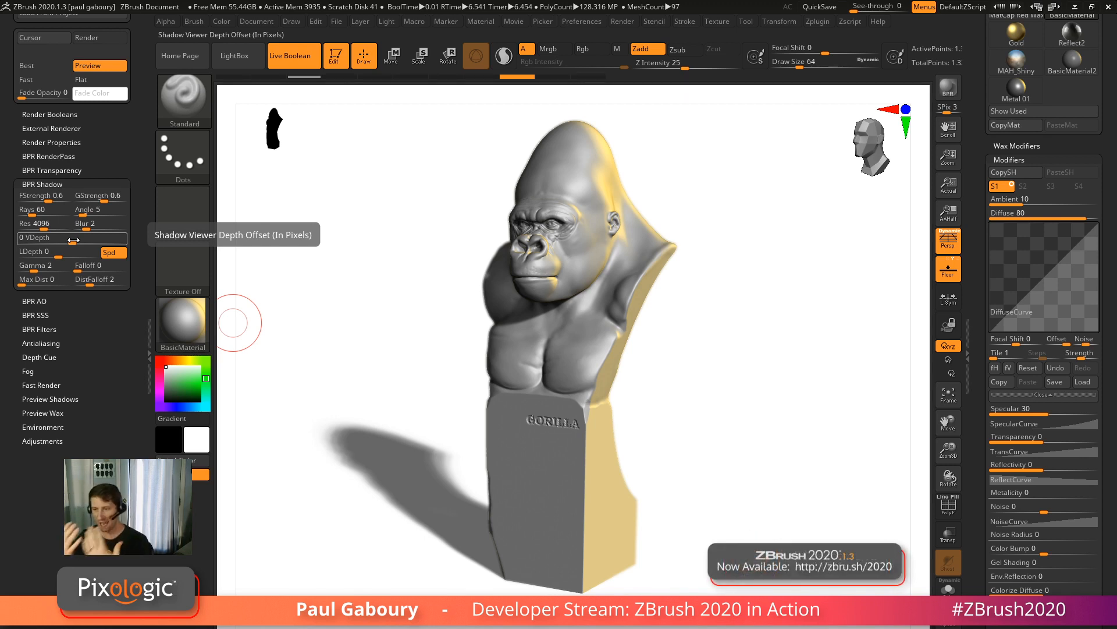
Try a BPR shadow VDepth of 20 in a render, and return it to 0.
{"action": "left_click_drag", "start_coordinate": [74, 239], "coordinate": [106, 242]}
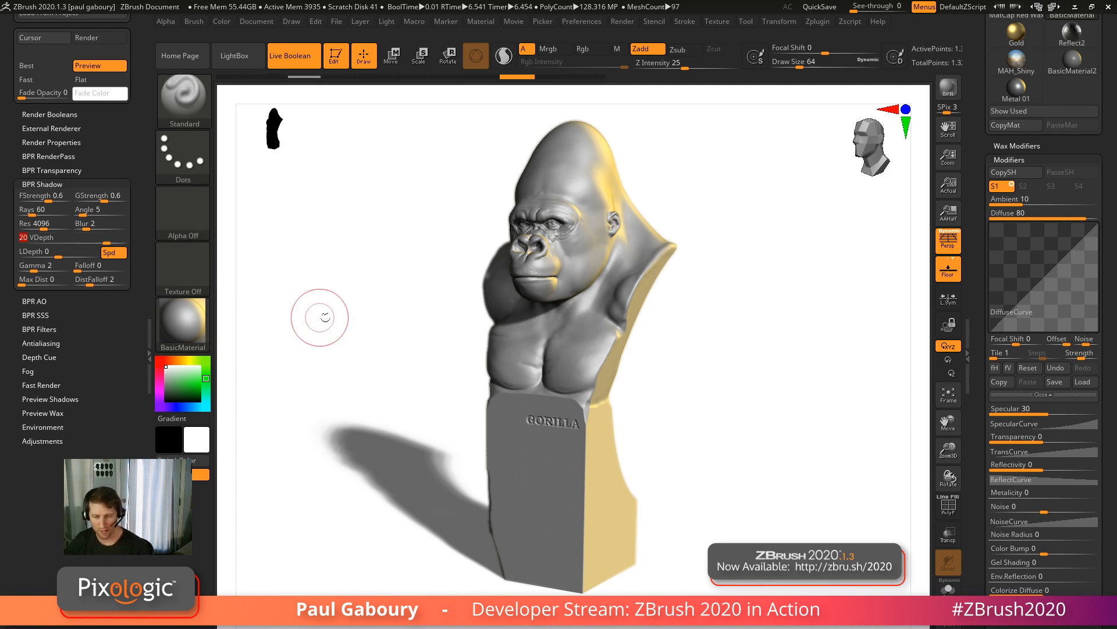
{"action": "key", "text": "shift"}
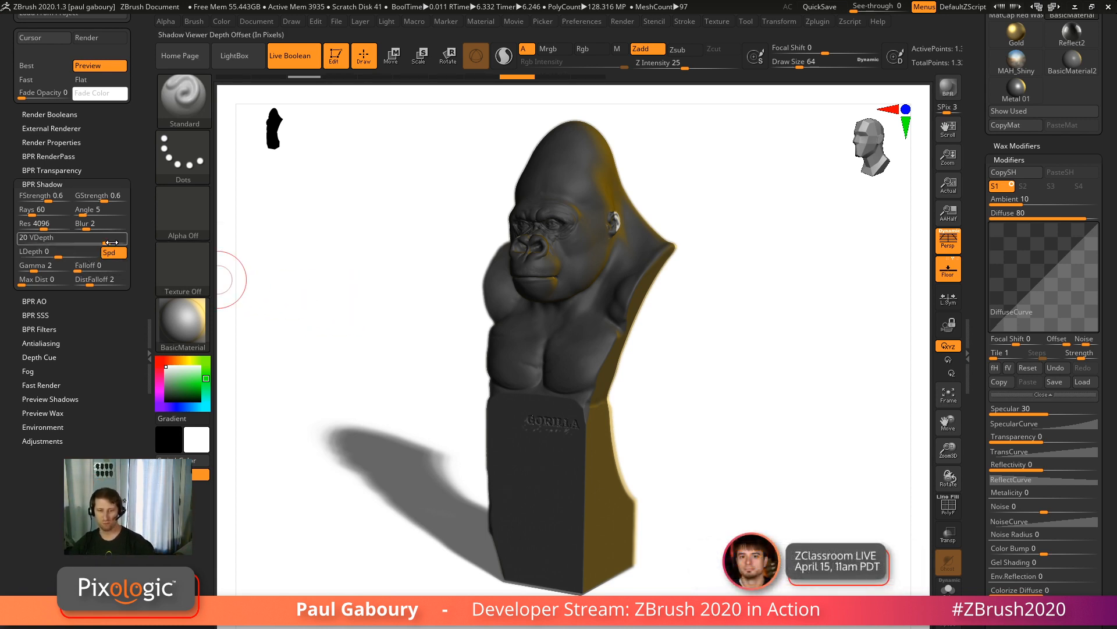
{"action": "left_click_drag", "start_coordinate": [112, 242], "coordinate": [81, 241]}
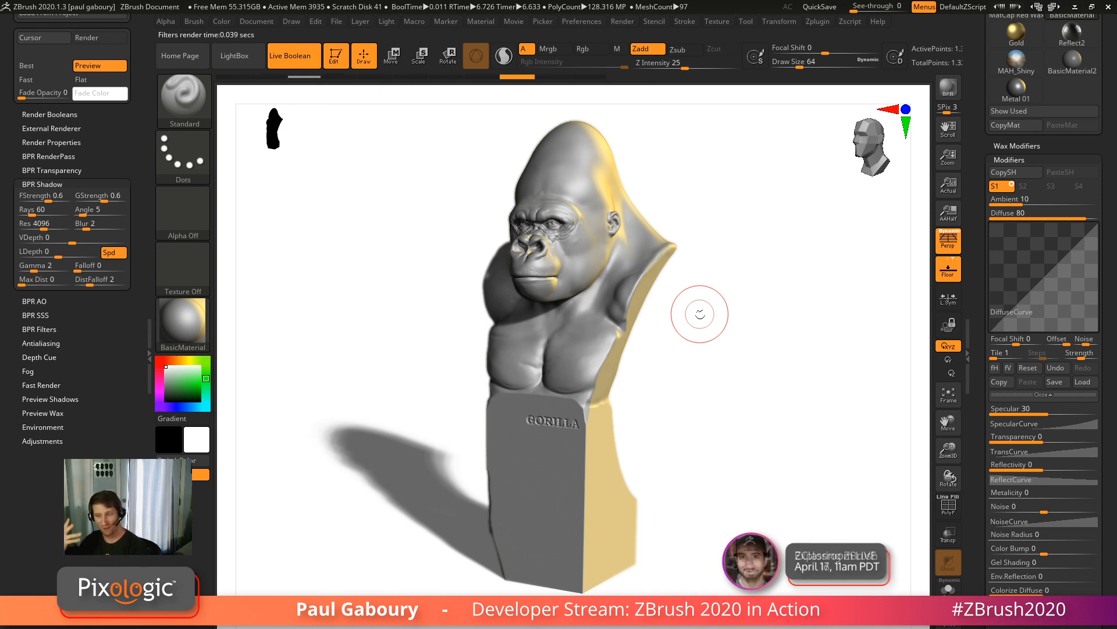
Set the BPR shadow LDepth to 6 and render the bust with BPR.
{"action": "left_click", "coordinate": [59, 254]}
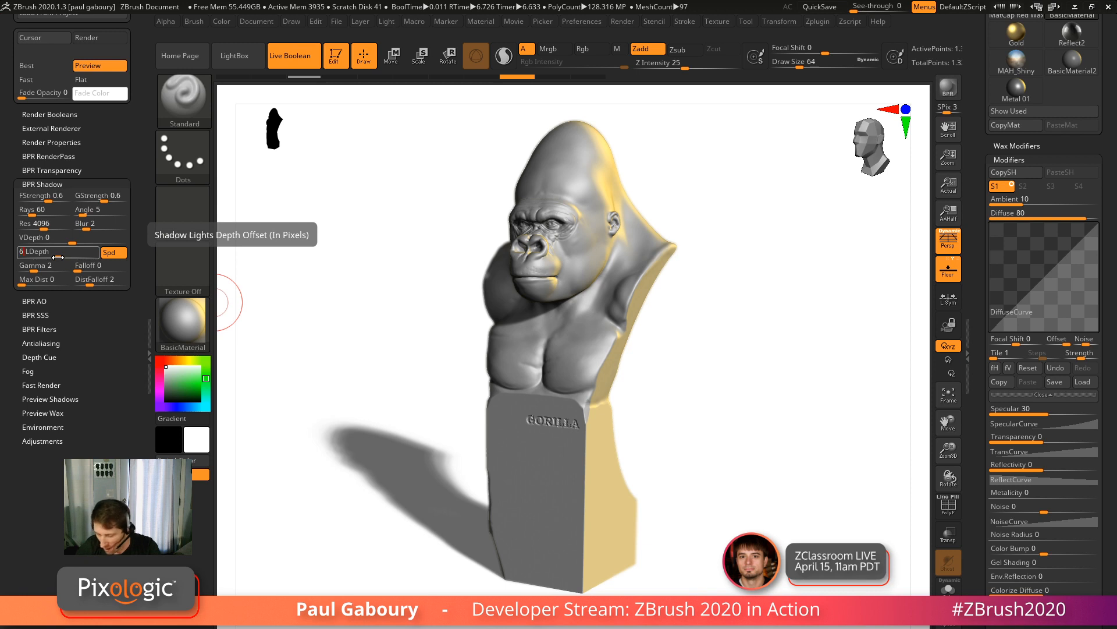
{"action": "key", "text": "Return"}
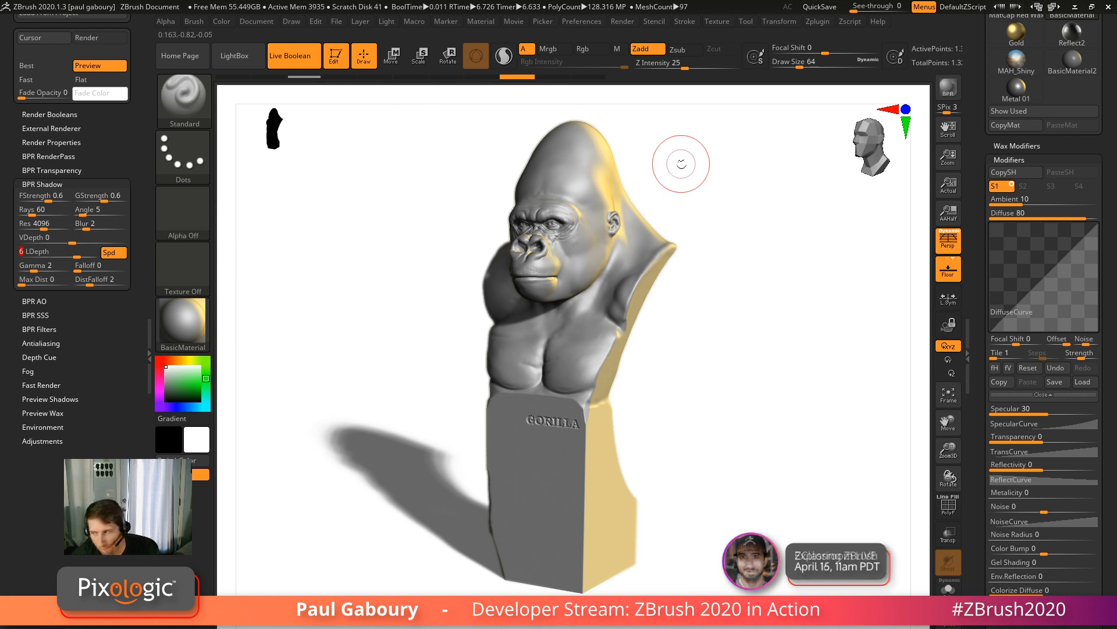
{"action": "left_click", "coordinate": [948, 87]}
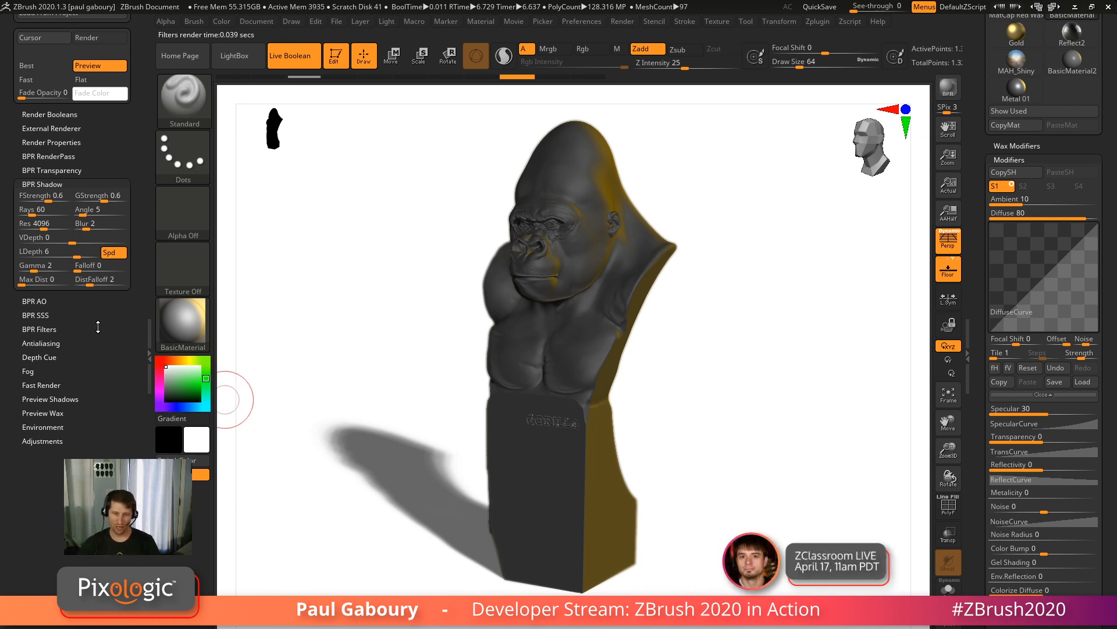
Try a BPR shadow LDepth of -1 by rendering the bust with BPR.
{"action": "left_click", "coordinate": [81, 257]}
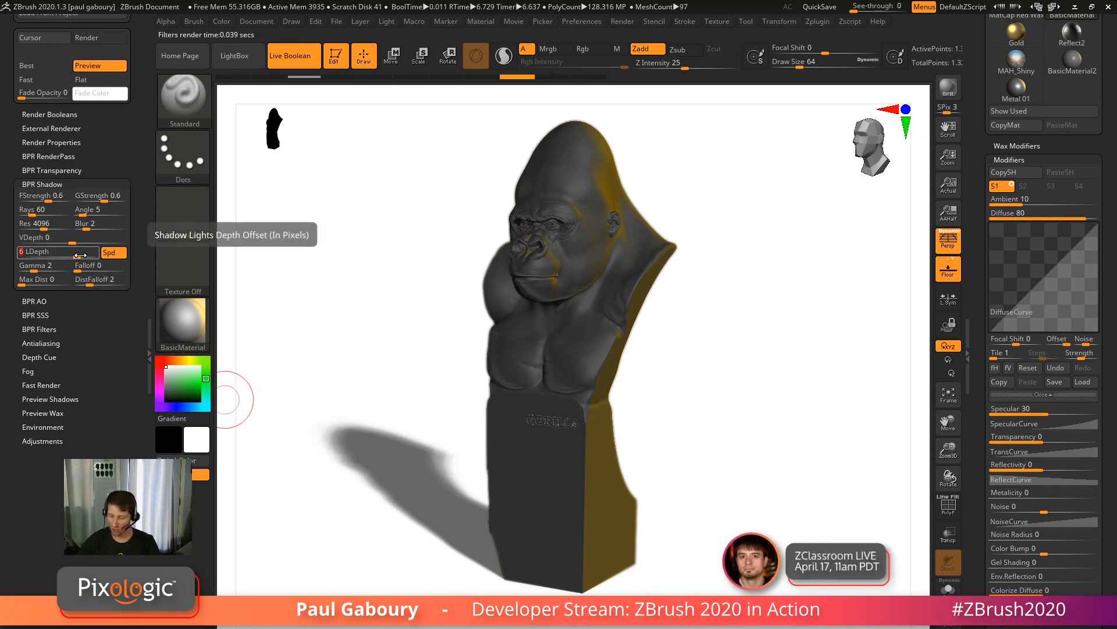
{"action": "key", "text": "BackSpace"}
{"action": "type", "text": "-1"}
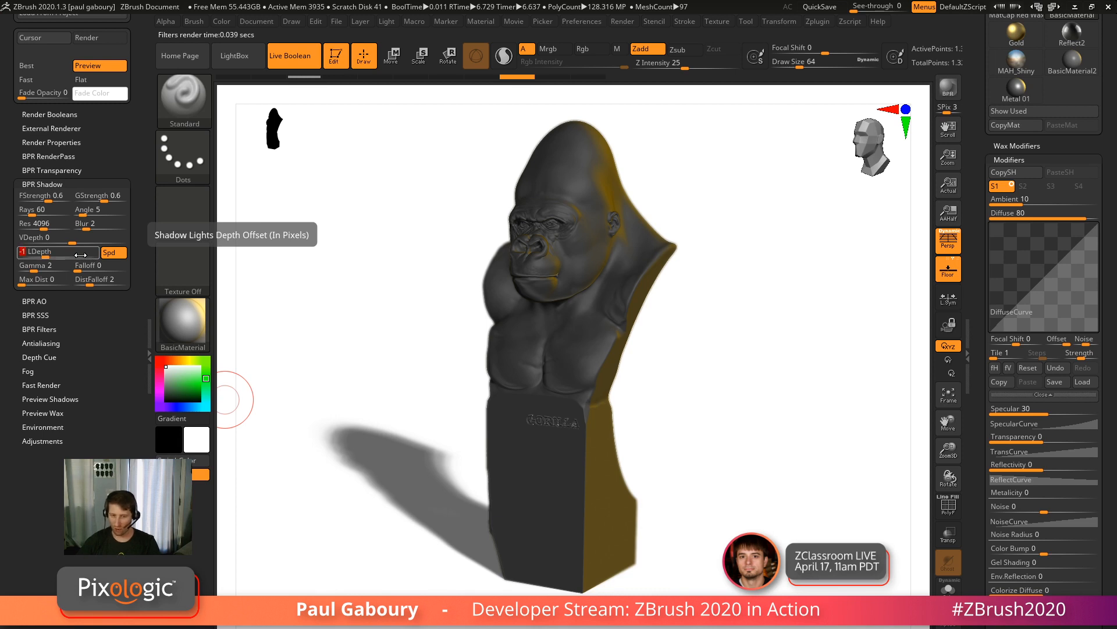
{"action": "key", "text": "Return"}
{"action": "left_click", "coordinate": [943, 88]}
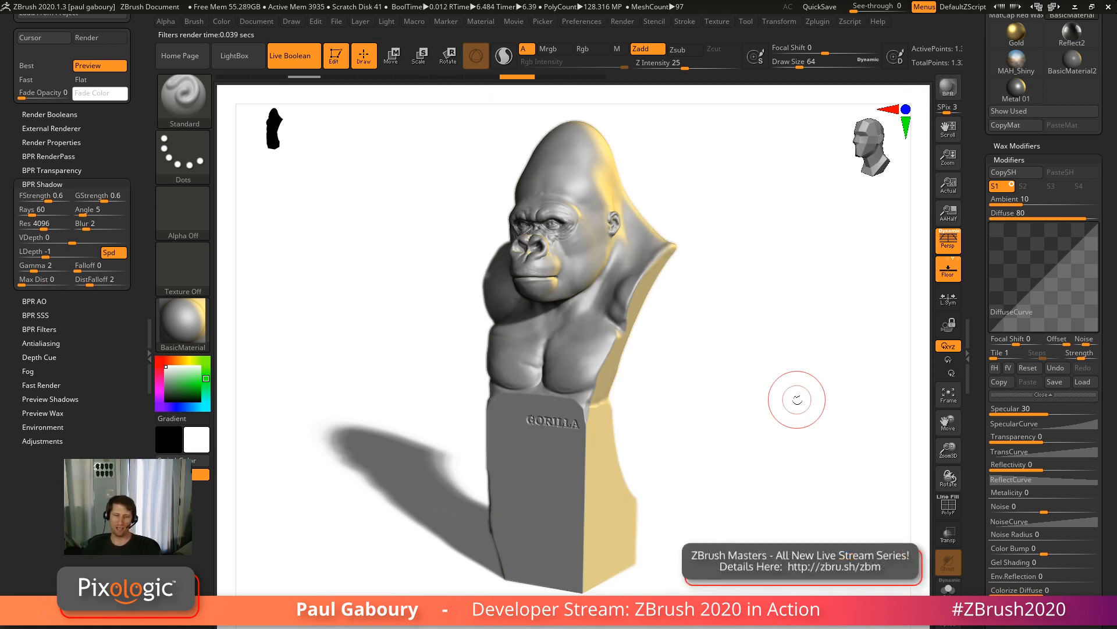
Set the BPR shadow LDepth to 0.
{"action": "left_click", "coordinate": [42, 254]}
{"action": "type", "text": "0"}
{"action": "key", "text": "Return"}
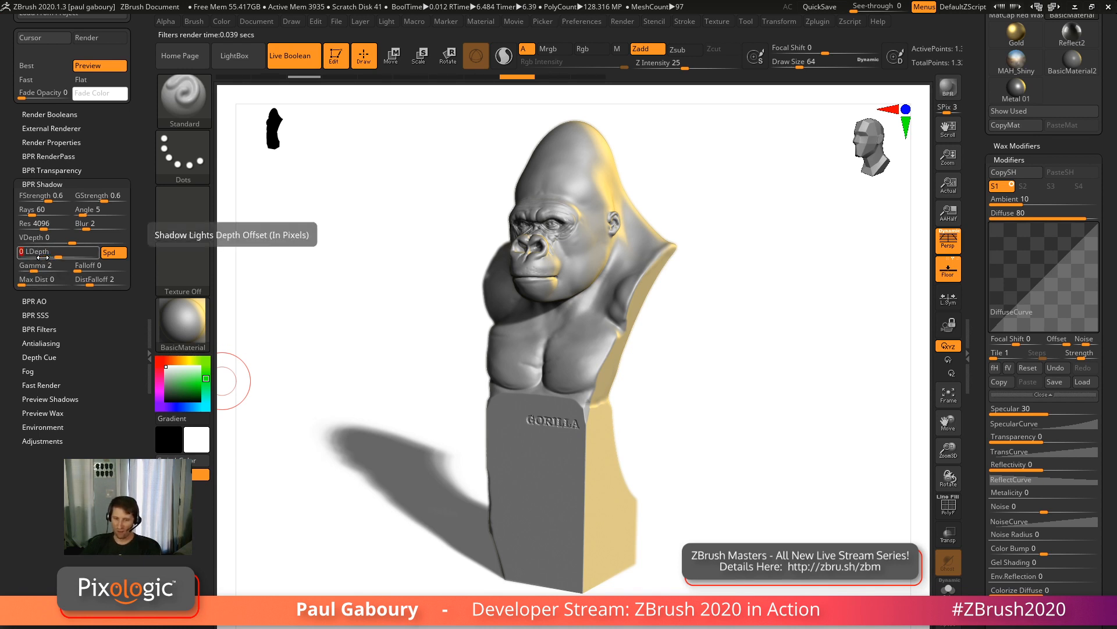
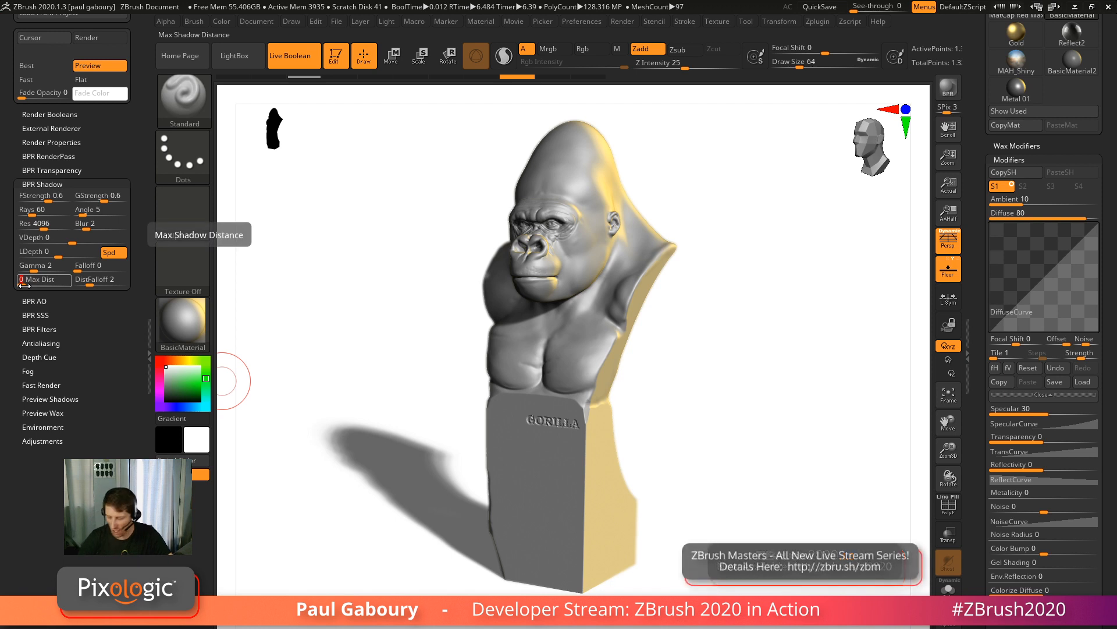
Try a BPR shadow Max Dist of 2 in a render, and return it to 0.
{"action": "type", "text": "2"}
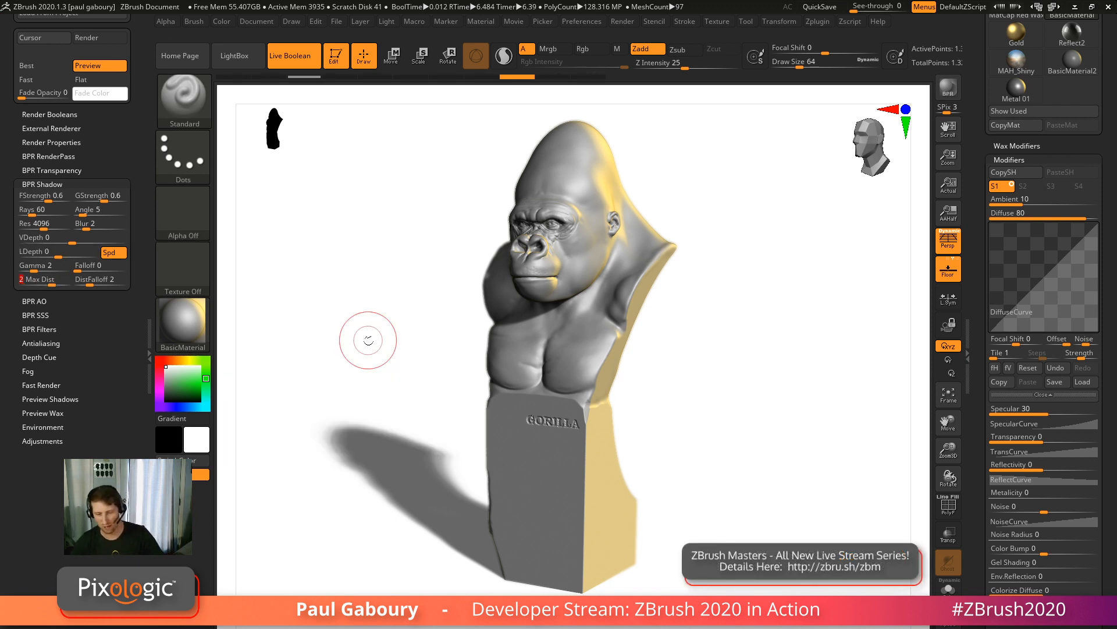
{"action": "key", "text": "shift"}
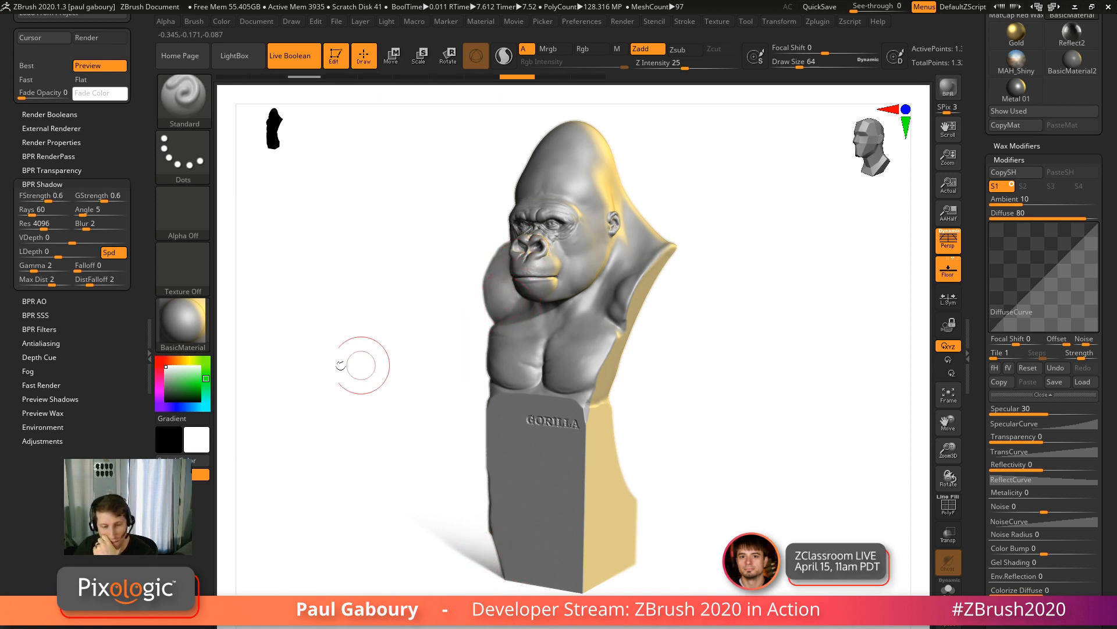
{"action": "left_click_drag", "start_coordinate": [40, 279], "coordinate": [15, 288]}
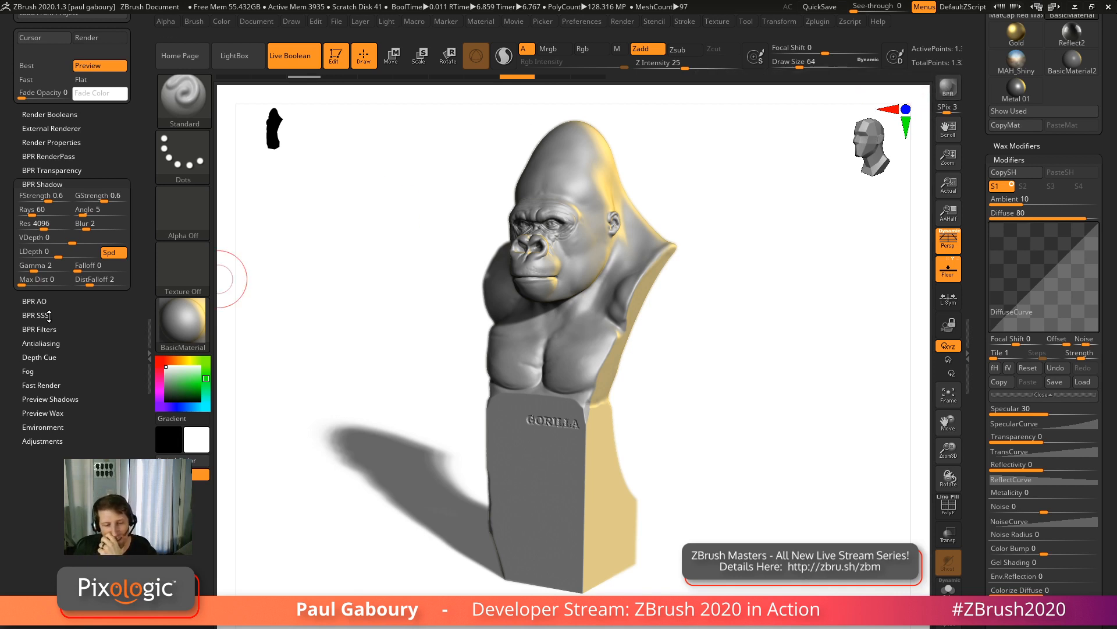
Set the BPR shadow Max Dist to 10 and render the bust with BPR.
{"action": "left_click_drag", "start_coordinate": [20, 281], "coordinate": [67, 284]}
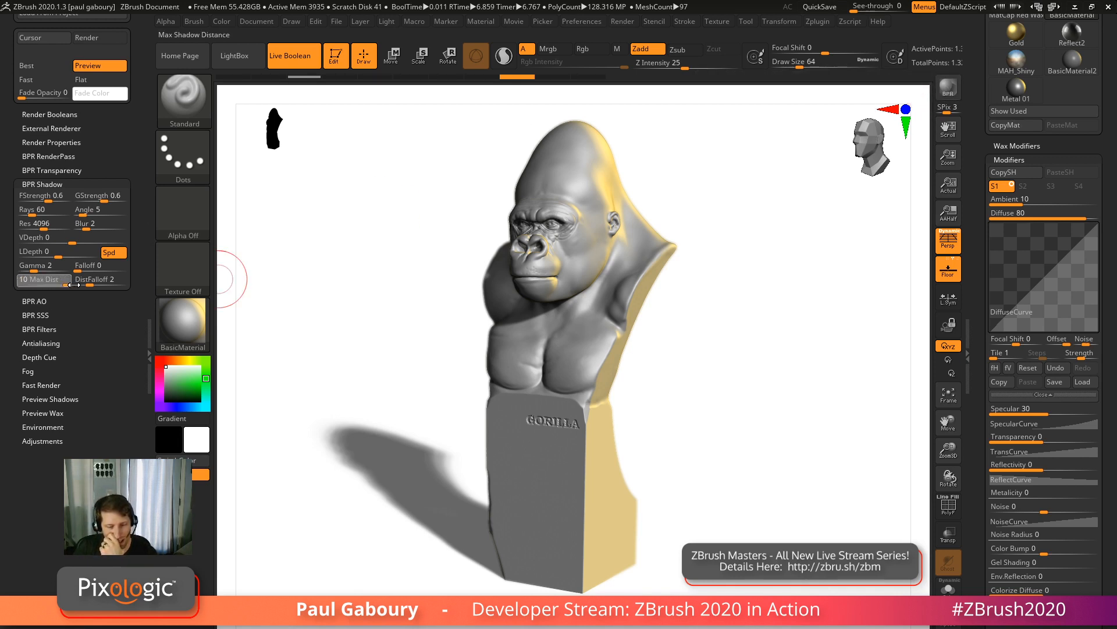
{"action": "key", "text": "shift"}
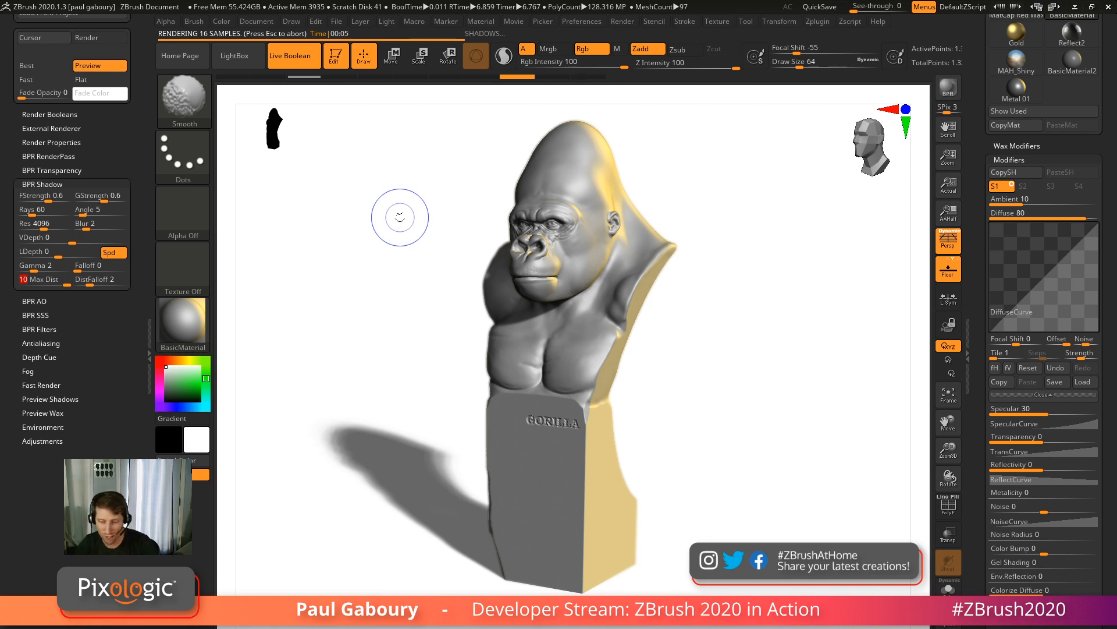
{"action": "key", "text": "Return"}
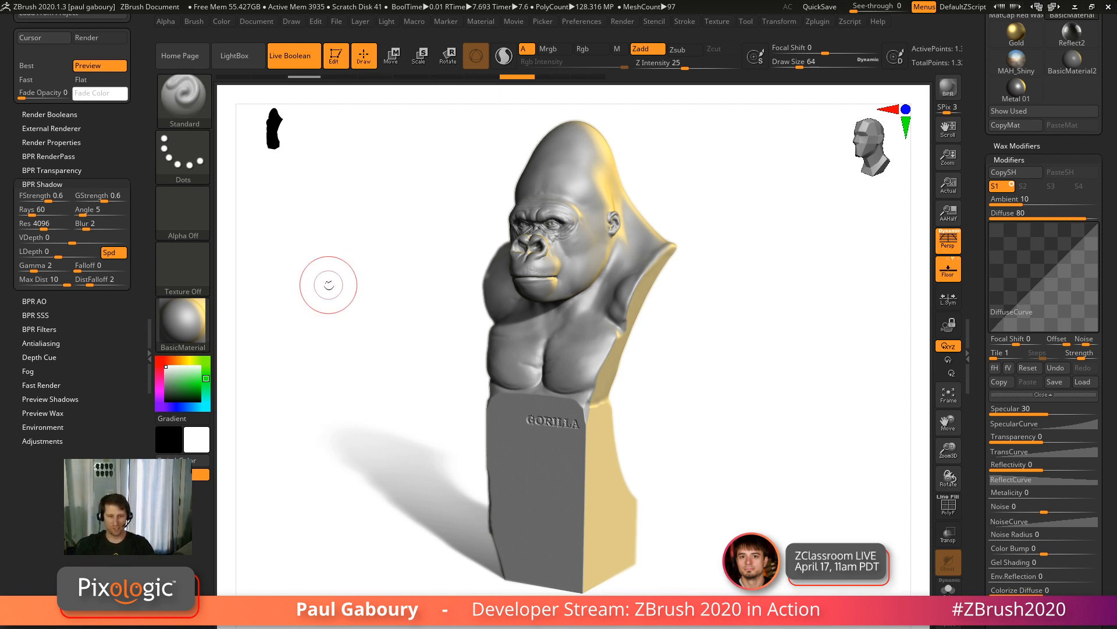
Try BPR shadow DistFalloff values of 6 and 0.5, rendering the bust with each.
{"action": "left_click", "coordinate": [90, 284]}
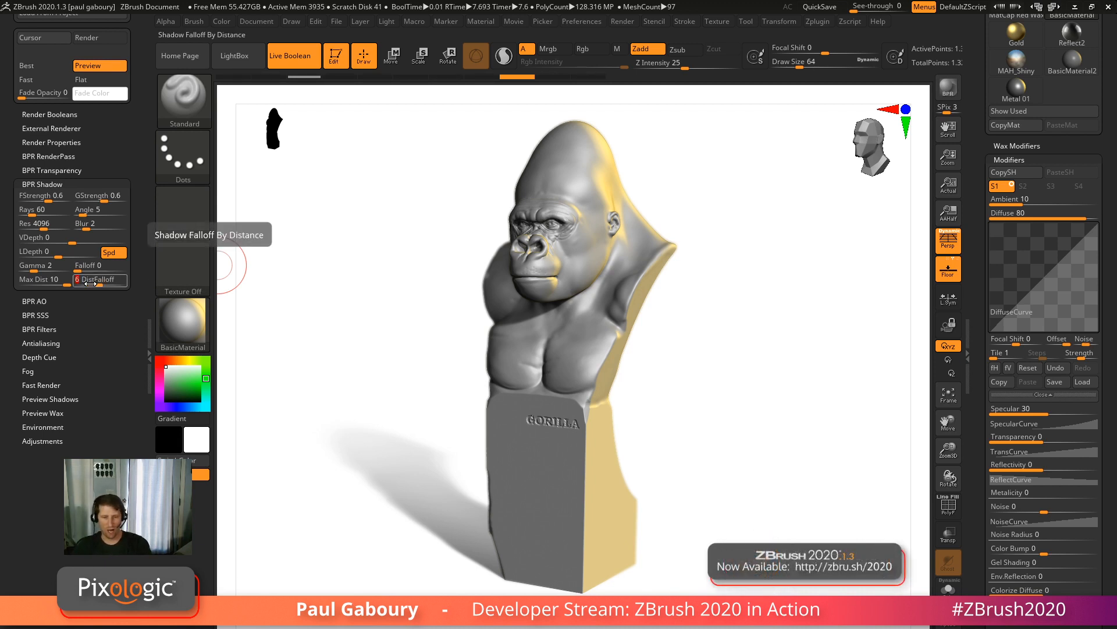
{"action": "key", "text": "shift"}
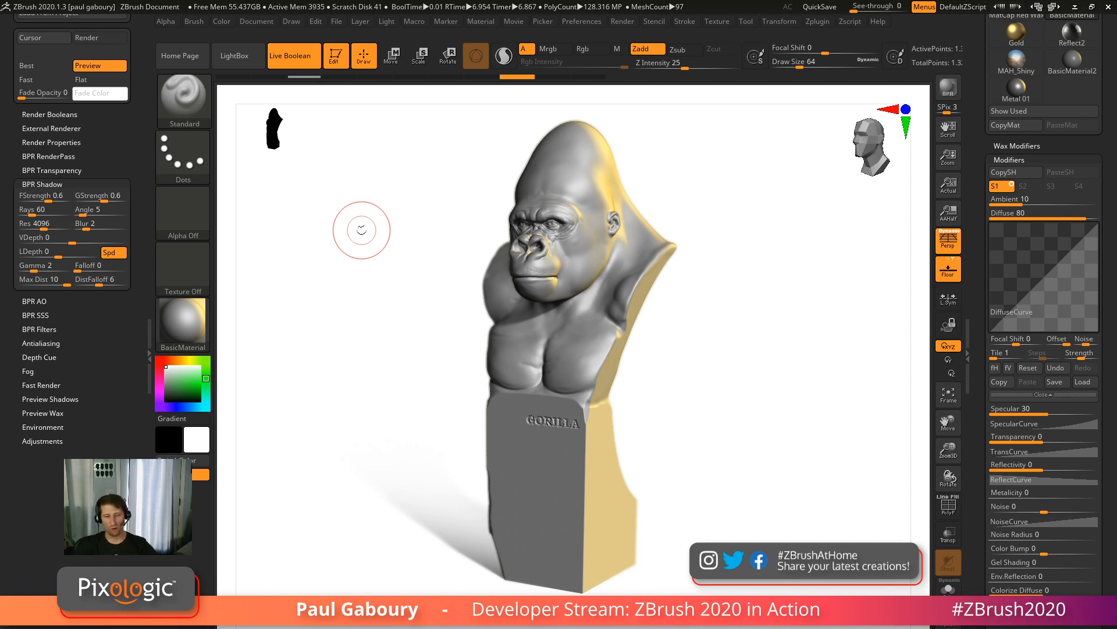
{"action": "left_click", "coordinate": [98, 285]}
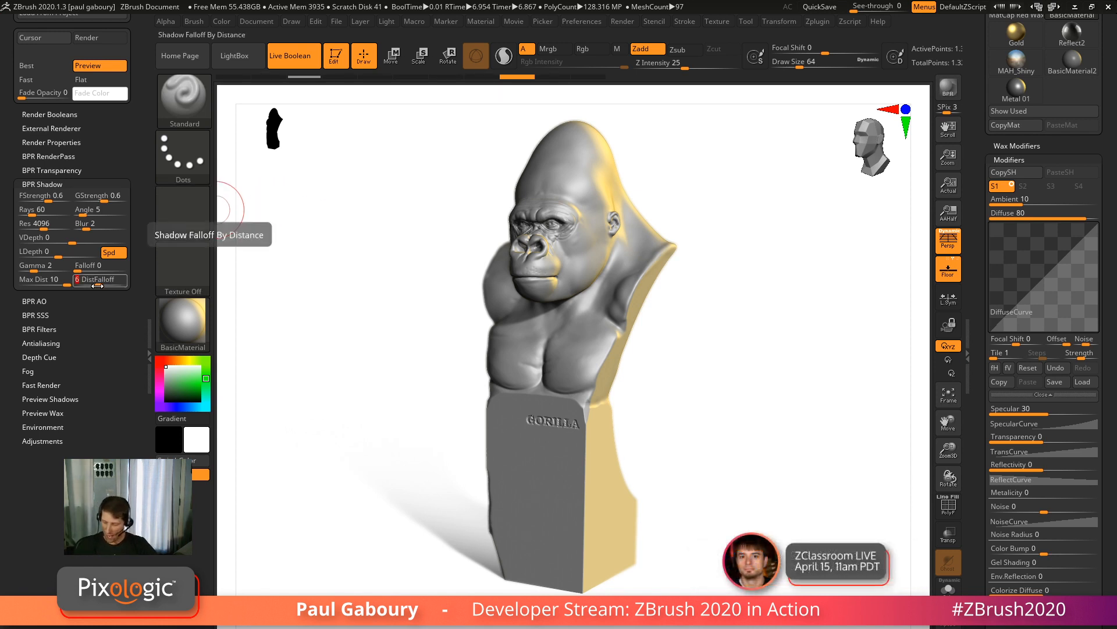
{"action": "type", "text": "0.5"}
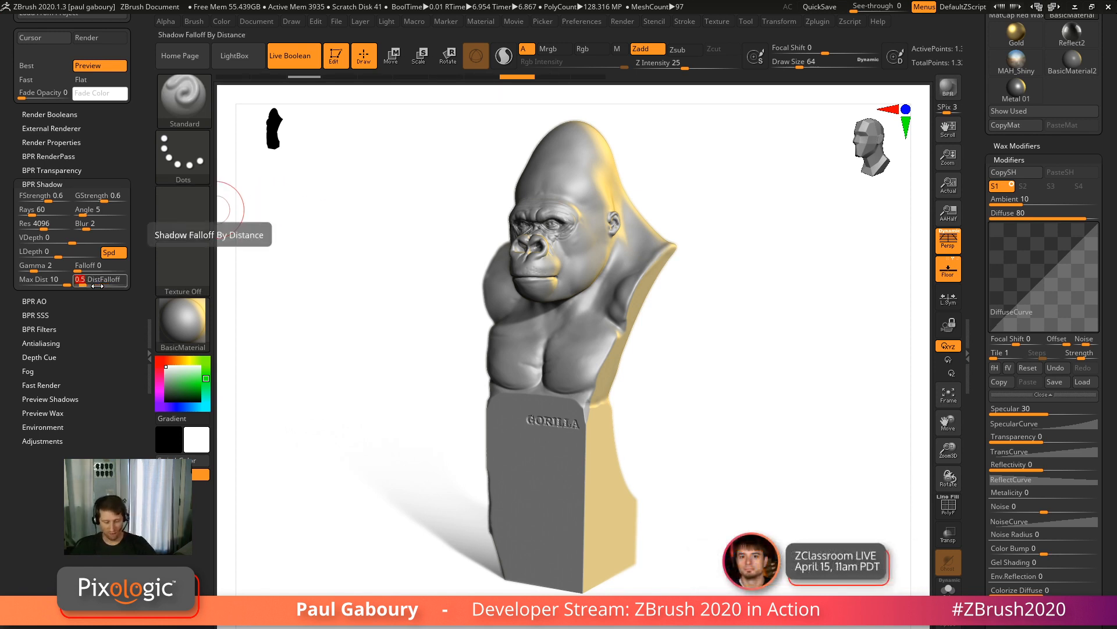
{"action": "key", "text": "Return"}
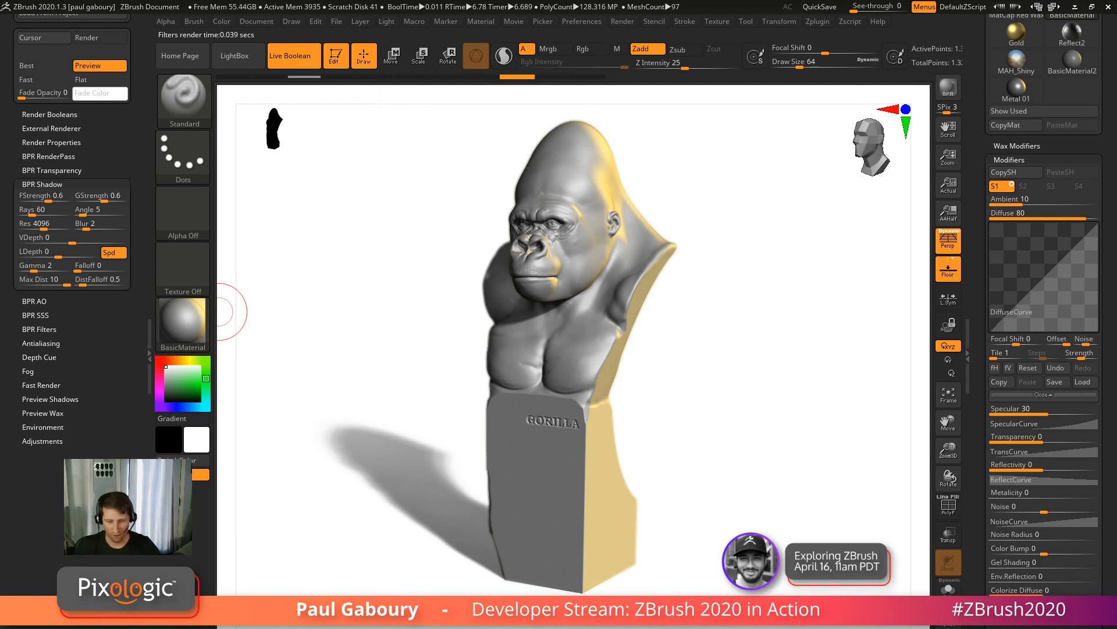
Set the BPR shadow DistFalloff to 1 and render the bust with BPR.
{"action": "left_click", "coordinate": [83, 285]}
{"action": "type", "text": "1"}
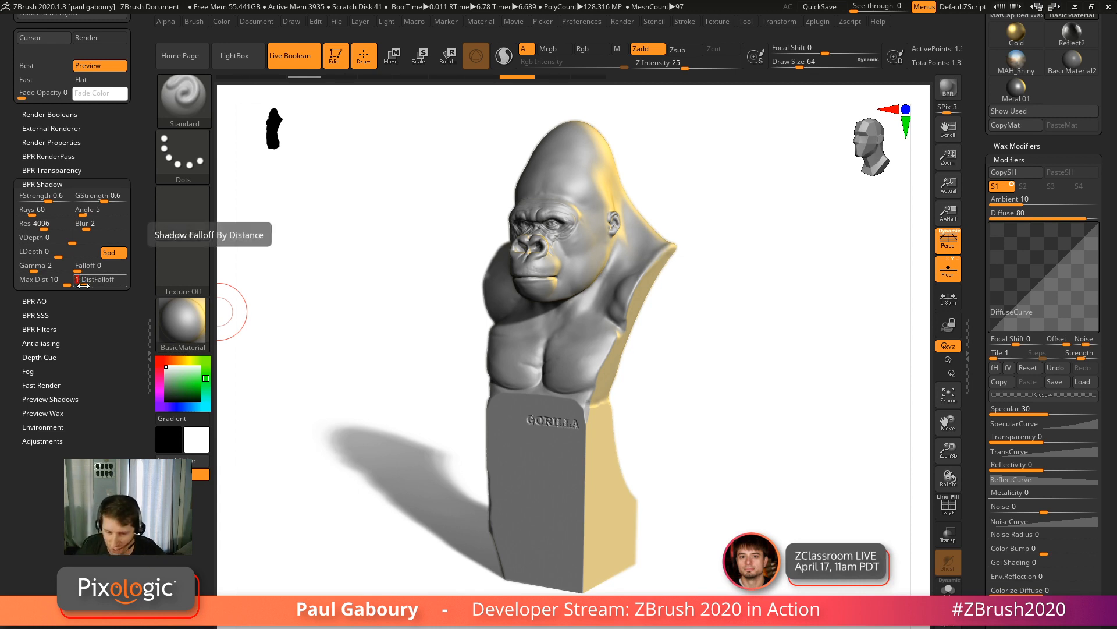
{"action": "key", "text": "Return"}
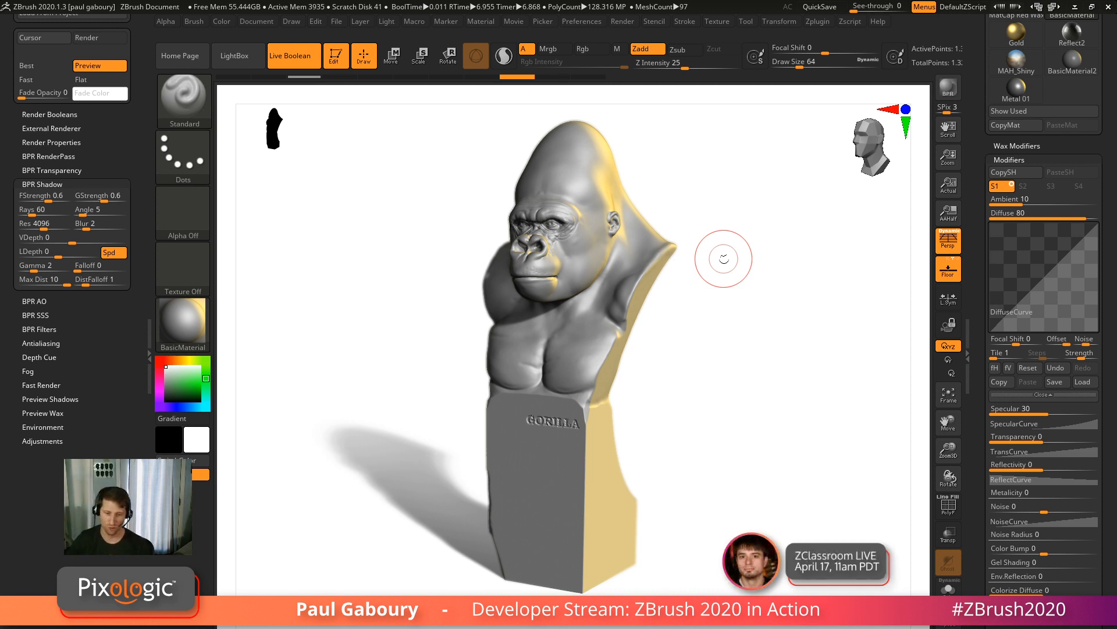
Switch the gorilla bust's material to BasicMaterial2.
{"action": "left_click", "coordinate": [194, 323]}
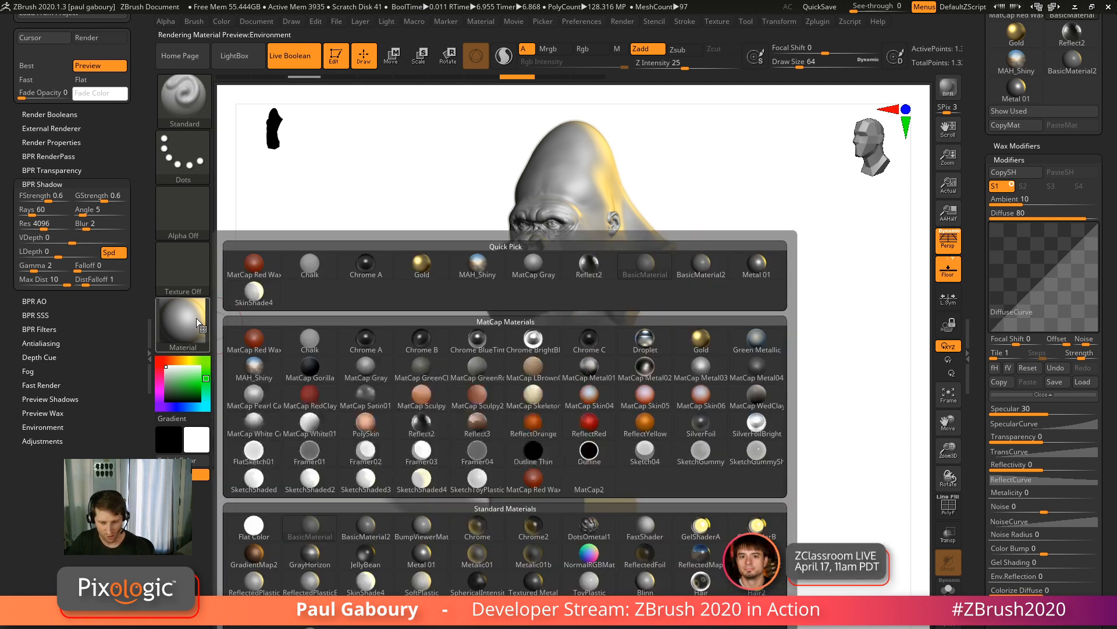
{"action": "mouse_move", "coordinate": [368, 532]}
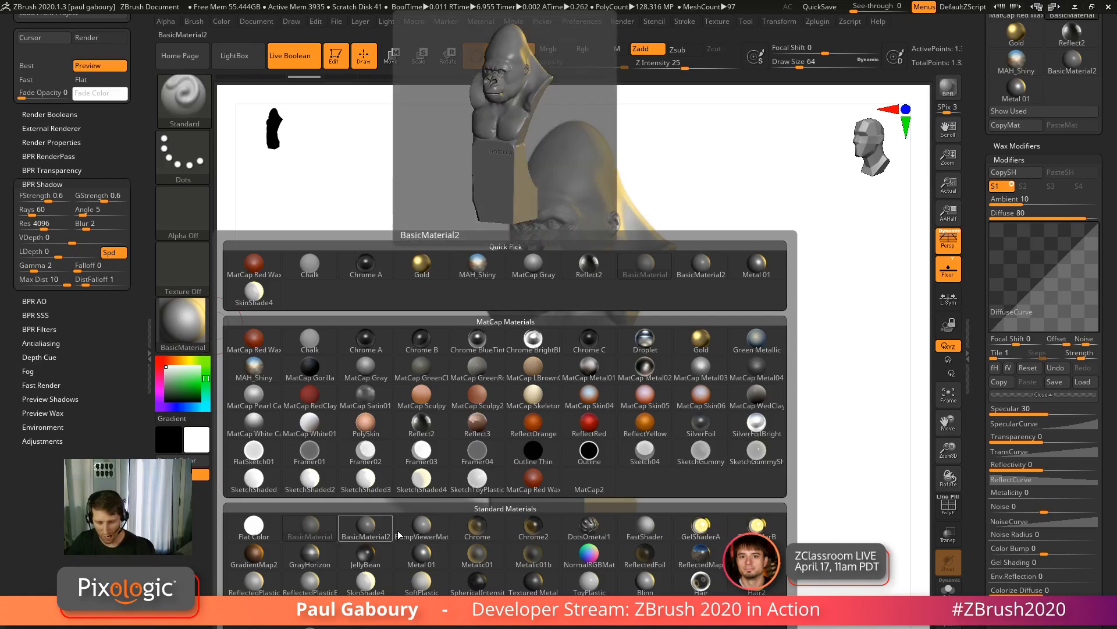
{"action": "left_click", "coordinate": [368, 532]}
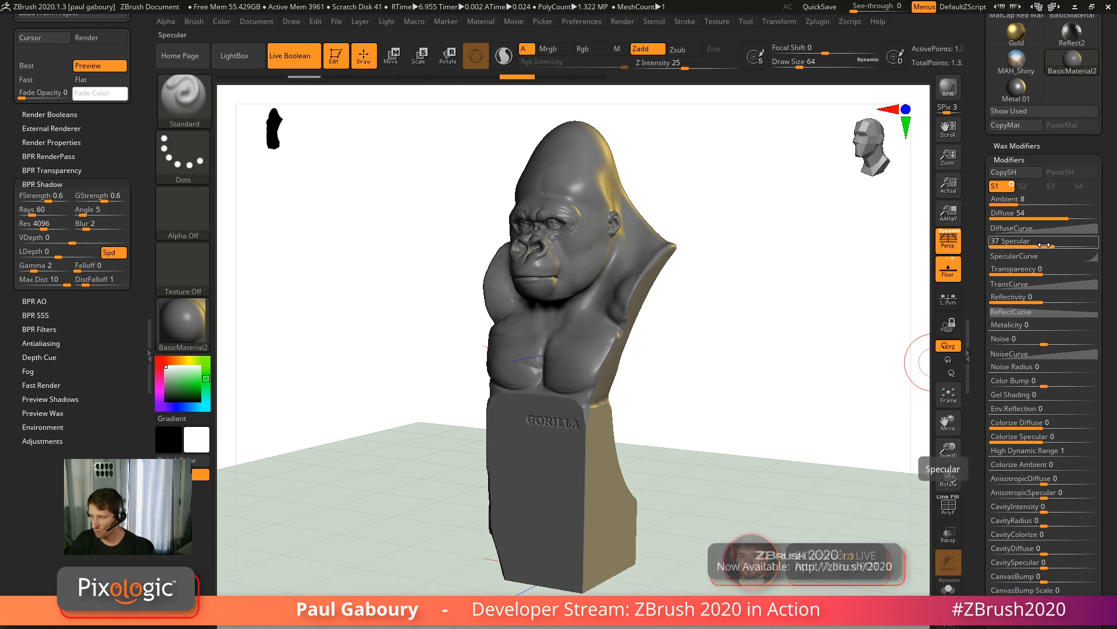
Set the BasicMaterial2 modifiers to Specular 0, Diffuse 0 and Ambient 100 for a flat white surface.
{"action": "left_click", "coordinate": [1018, 241]}
{"action": "type", "text": "0"}
{"action": "key", "text": "Return"}
{"action": "left_click", "coordinate": [1016, 213]}
{"action": "type", "text": "5"}
{"action": "key", "text": "BackSpace"}
{"action": "type", "text": "0"}
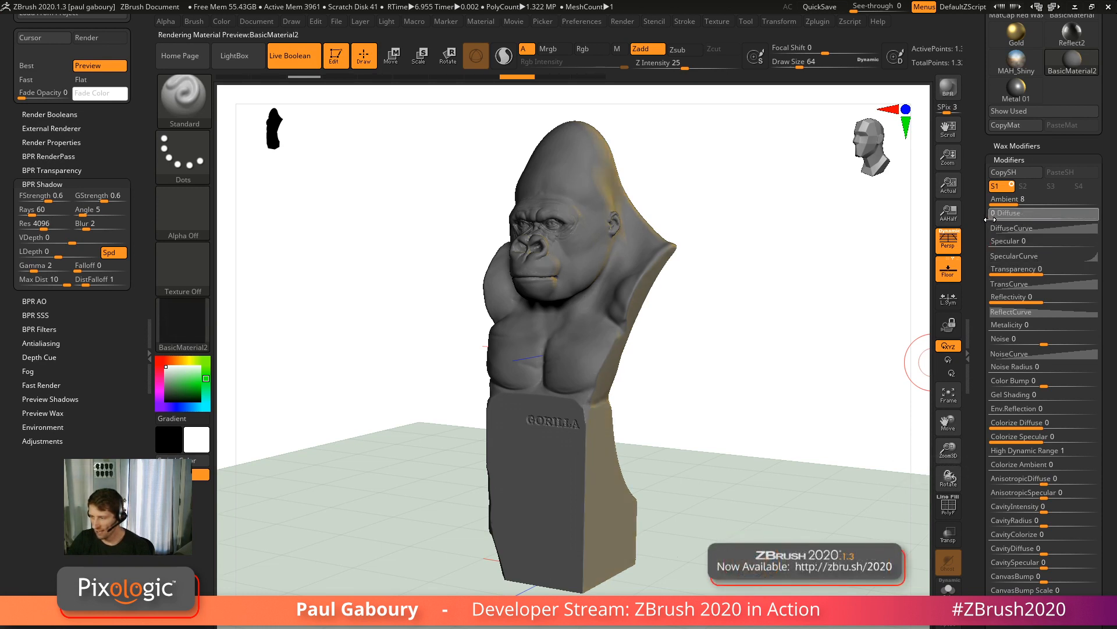
{"action": "key", "text": "Return"}
{"action": "left_click_drag", "start_coordinate": [1016, 198], "coordinate": [1095, 197]}
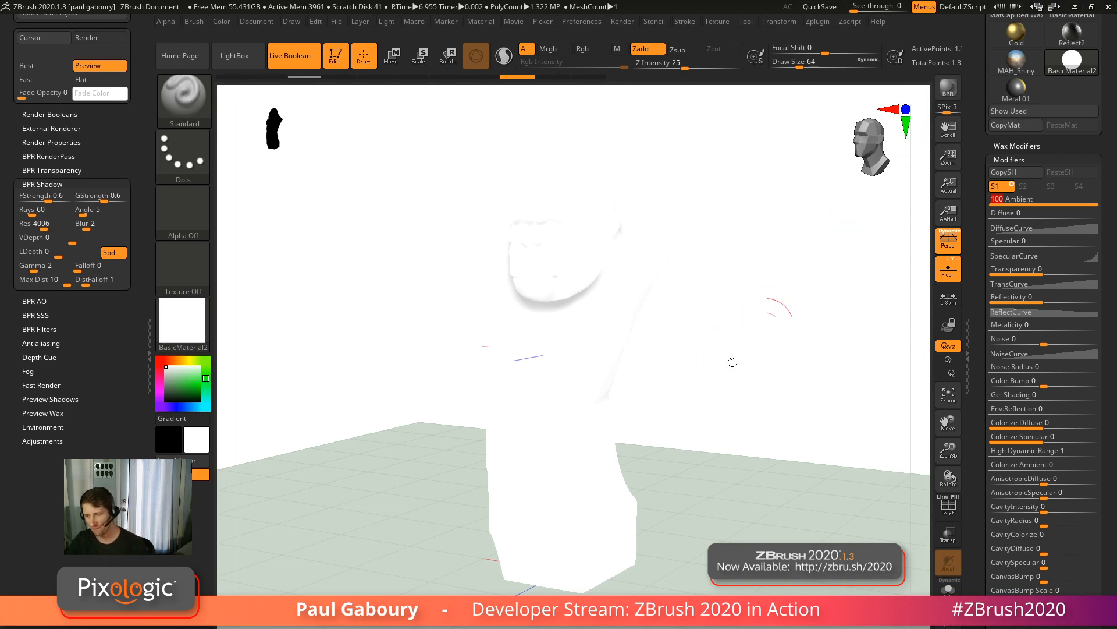
Render the flat white bust with BPR to isolate its shadows.
{"action": "left_click_drag", "start_coordinate": [721, 379], "coordinate": [734, 345]}
{"action": "key", "text": "shift"}
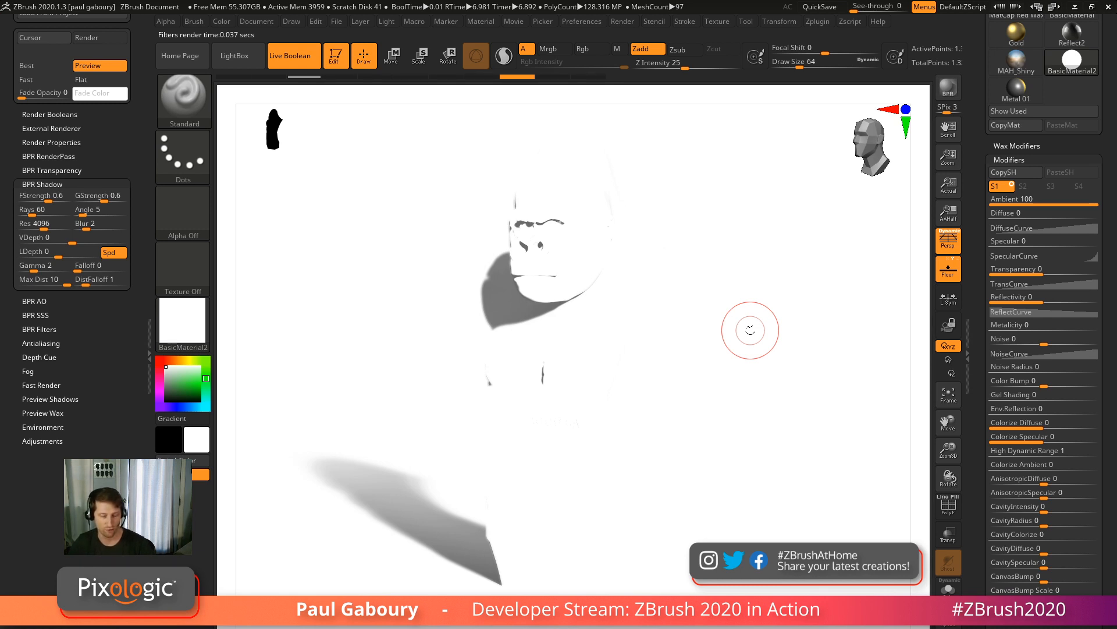
{"action": "left_click", "coordinate": [751, 330]}
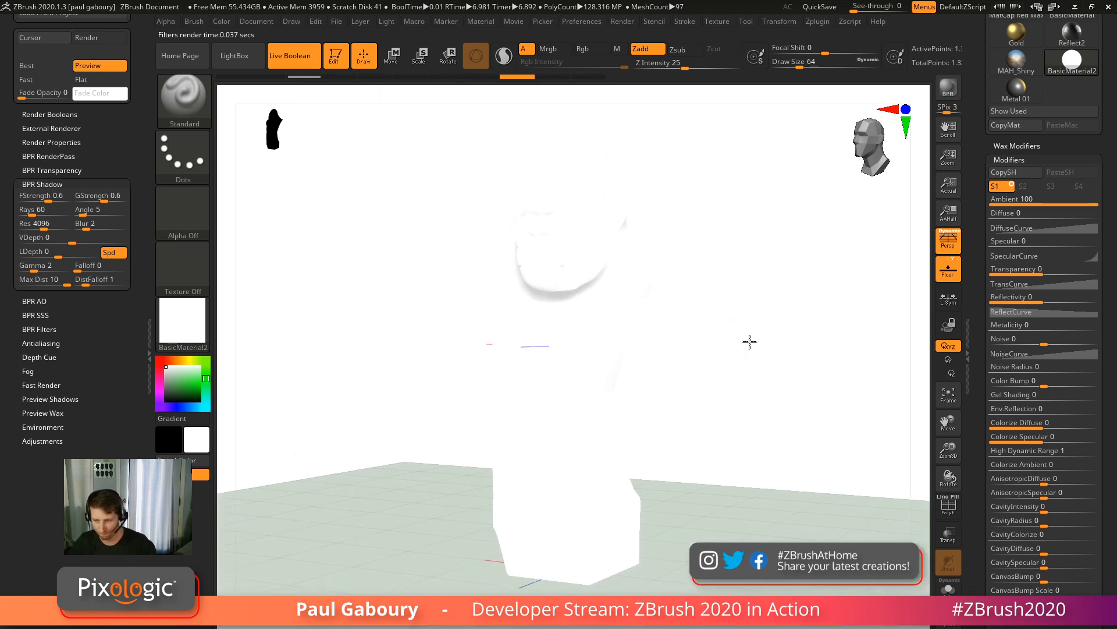
In the render properties, disable Shadows and enable AOcclusion.
{"action": "left_click", "coordinate": [75, 143]}
{"action": "left_click", "coordinate": [55, 252]}
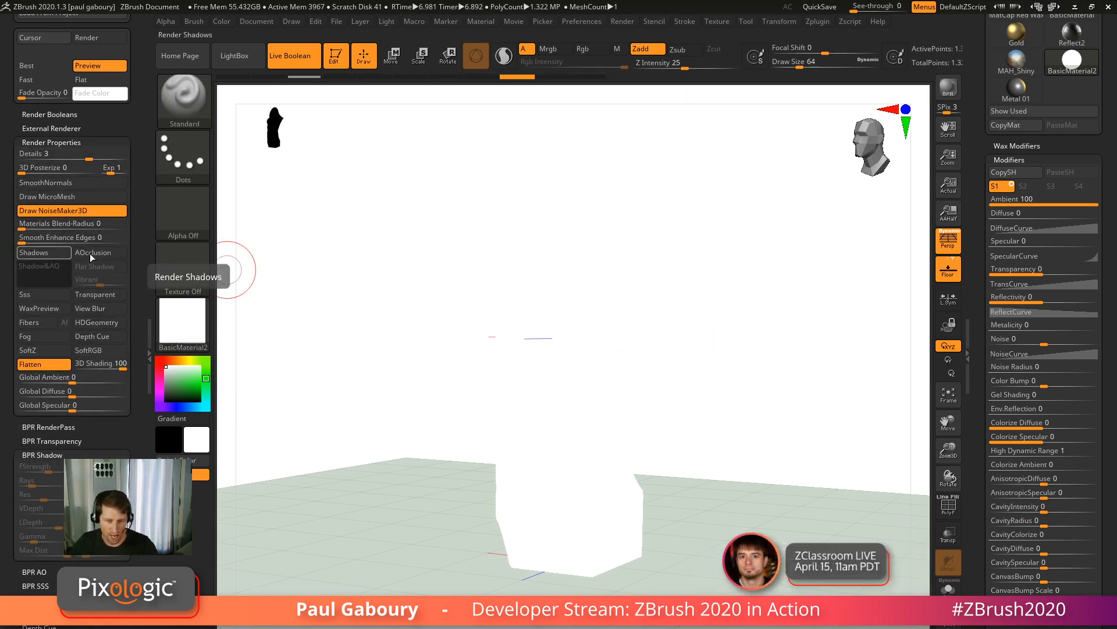
{"action": "left_click", "coordinate": [109, 254]}
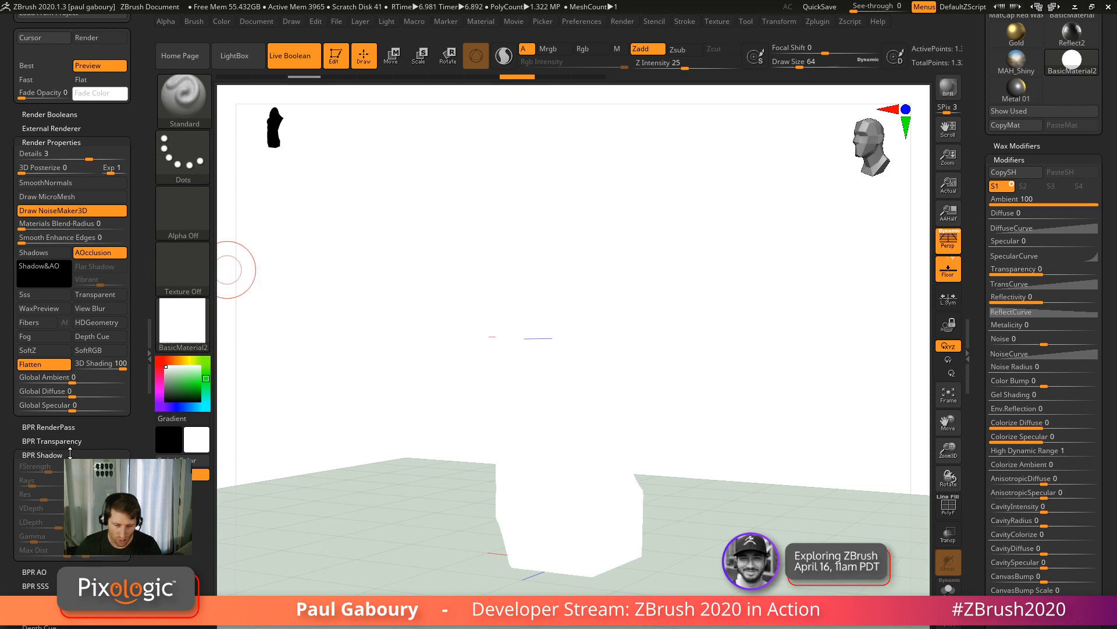
Show the BPR AO settings and render the white bust with BPR using ambient occlusion only.
{"action": "left_click", "coordinate": [42, 455]}
{"action": "left_click", "coordinate": [45, 469]}
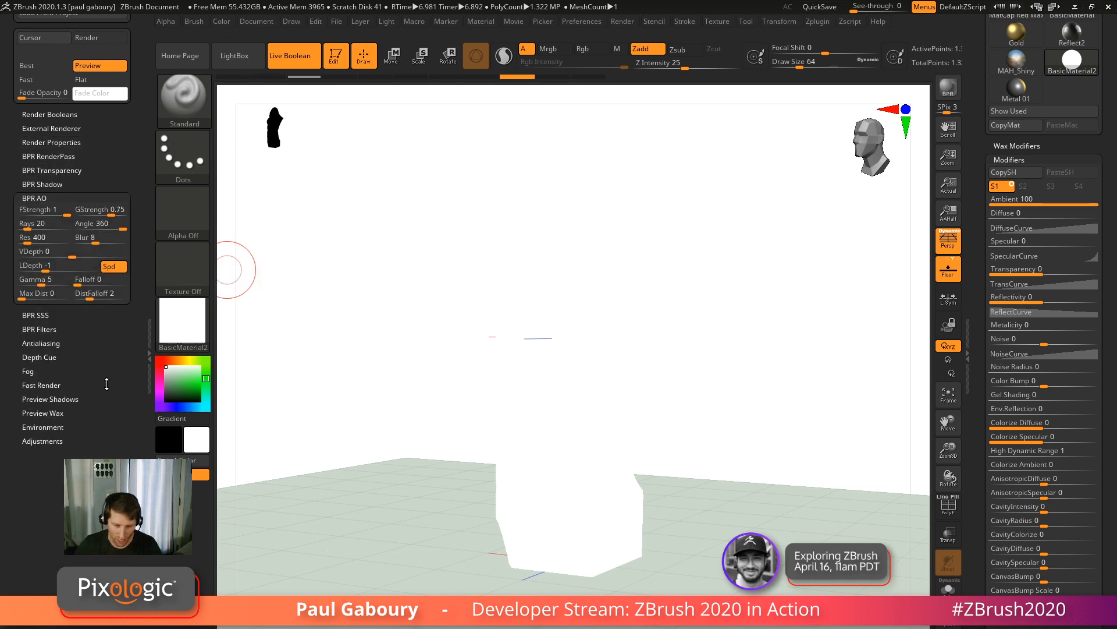
{"action": "left_click_drag", "start_coordinate": [106, 381], "coordinate": [105, 426]}
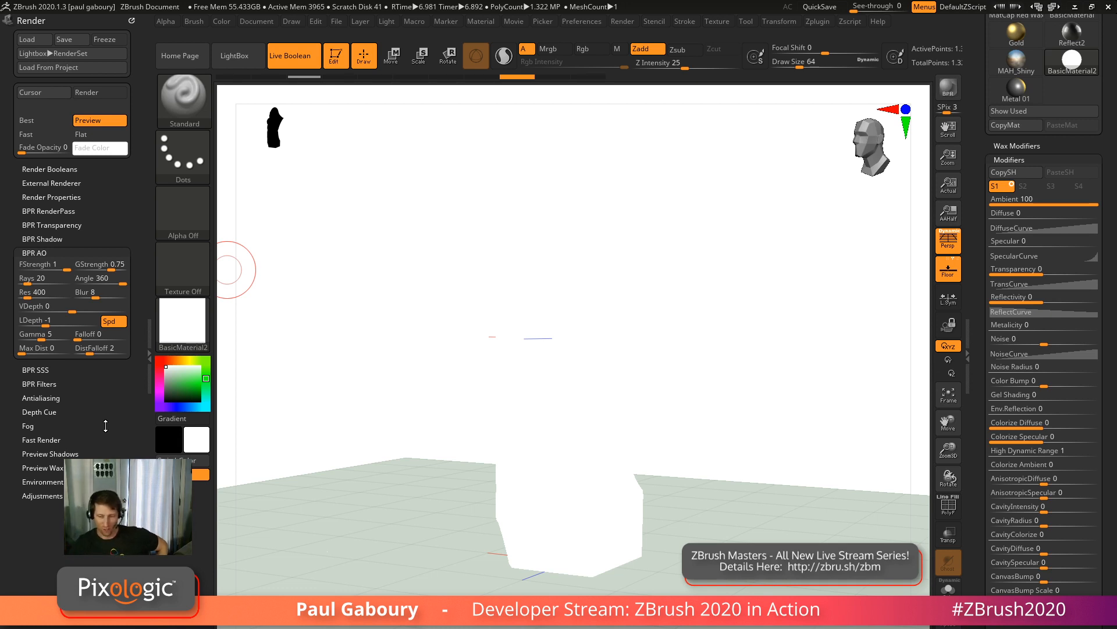
{"action": "key", "text": "shift+r"}
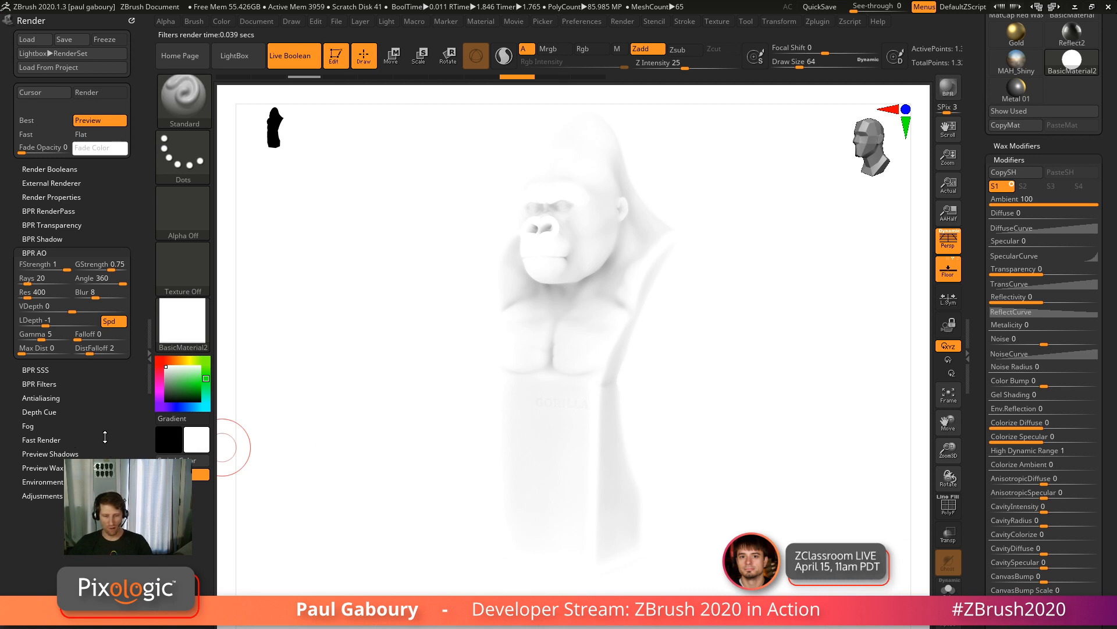
Disable the first BPR filter (F1) and collapse the BPR filter settings again.
{"action": "left_click", "coordinate": [51, 384], "text": "shift"}
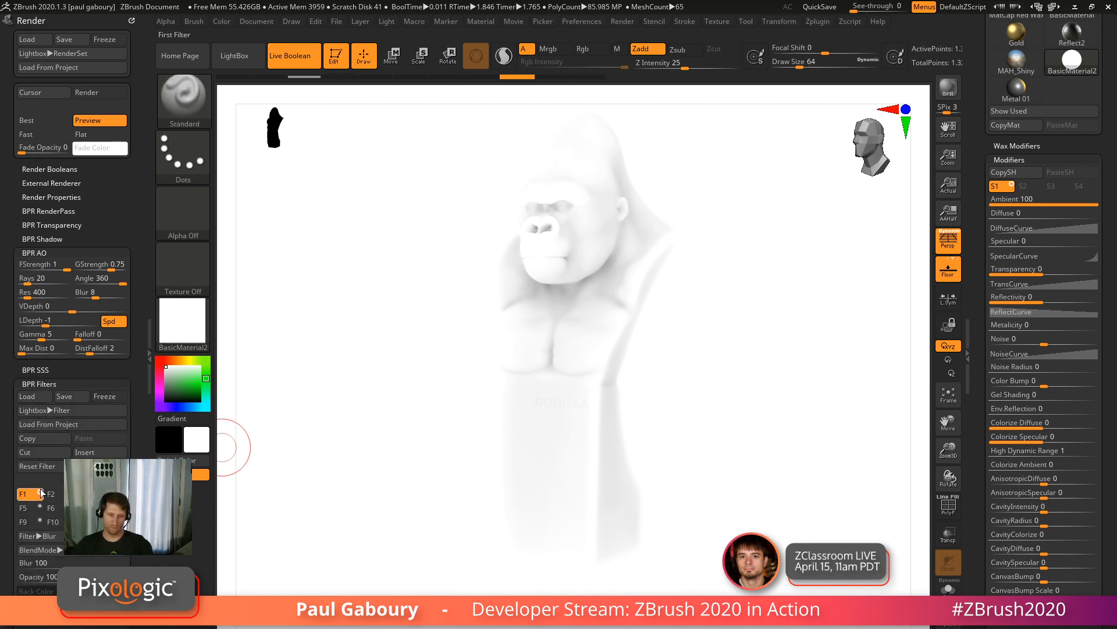
{"action": "left_click", "coordinate": [38, 465]}
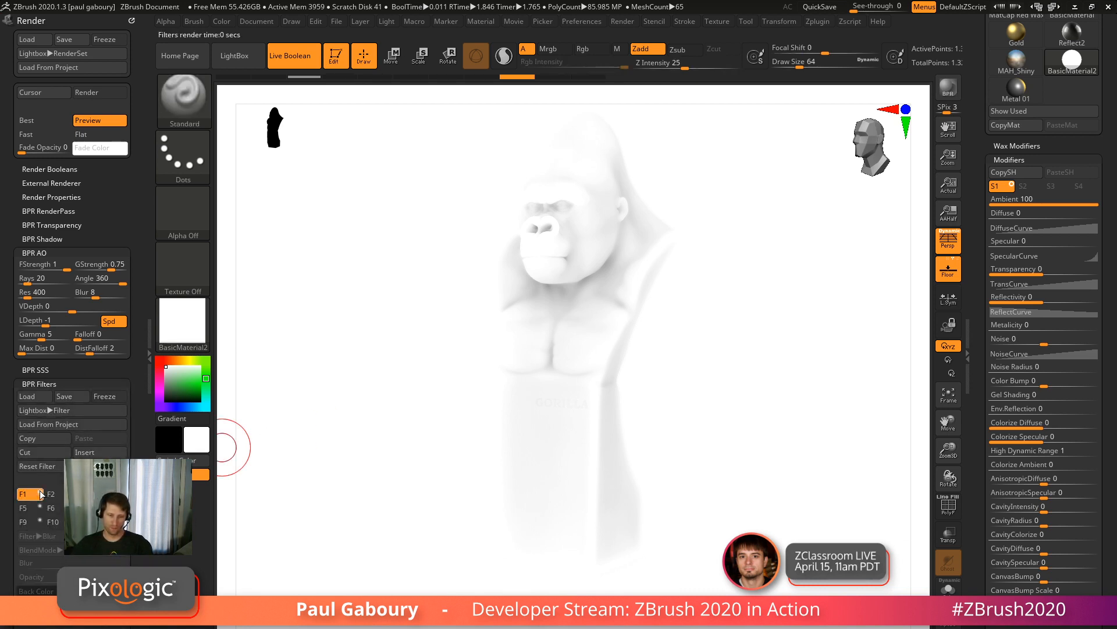
{"action": "left_click", "coordinate": [45, 384]}
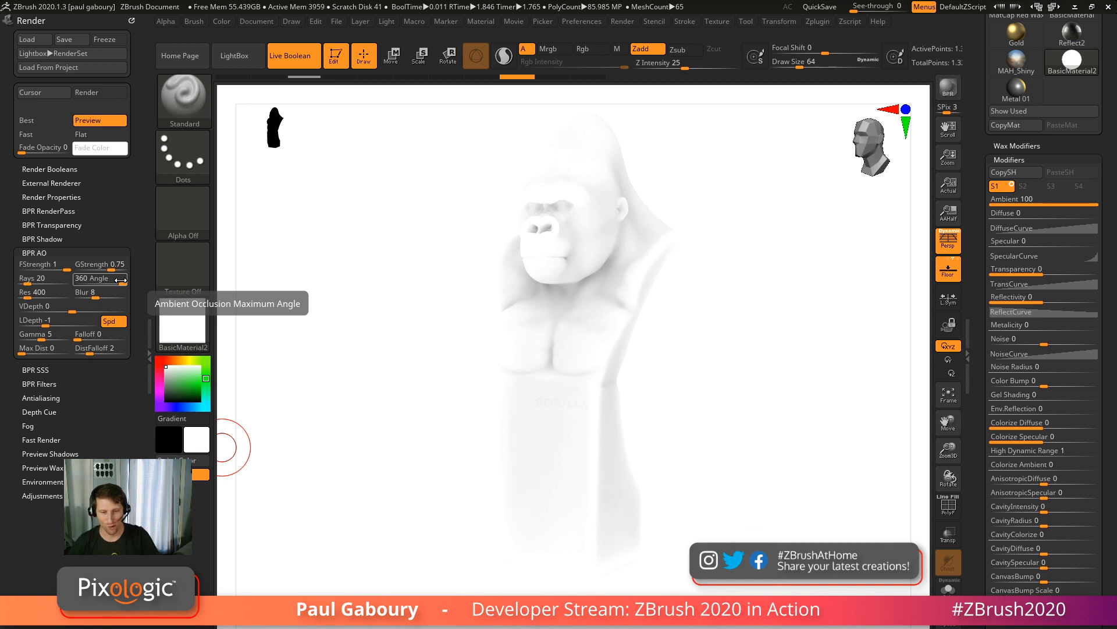
Set the BPR AO resolution to 4096 and render the white bust with BPR.
{"action": "left_click", "coordinate": [34, 297]}
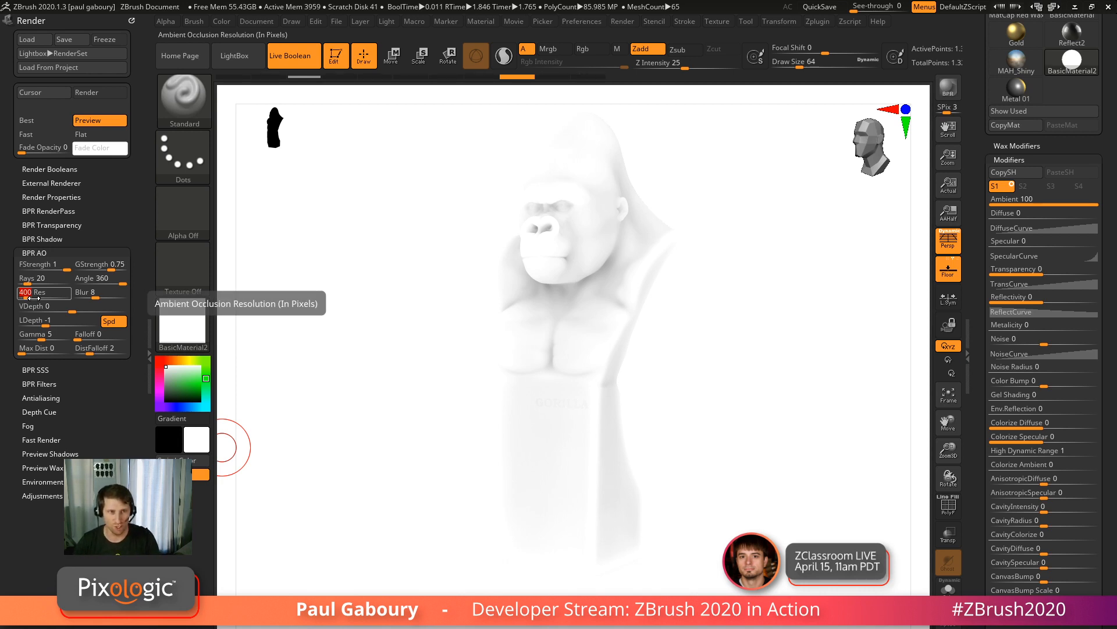
{"action": "type", "text": "40"}
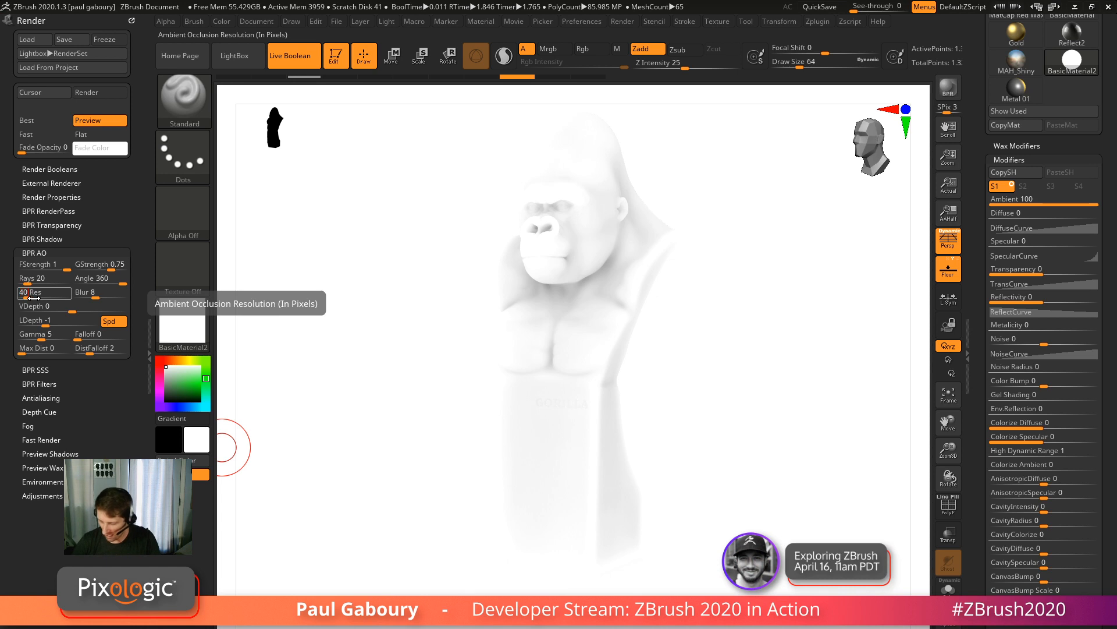
{"action": "type", "text": "96"}
{"action": "key", "text": "Return"}
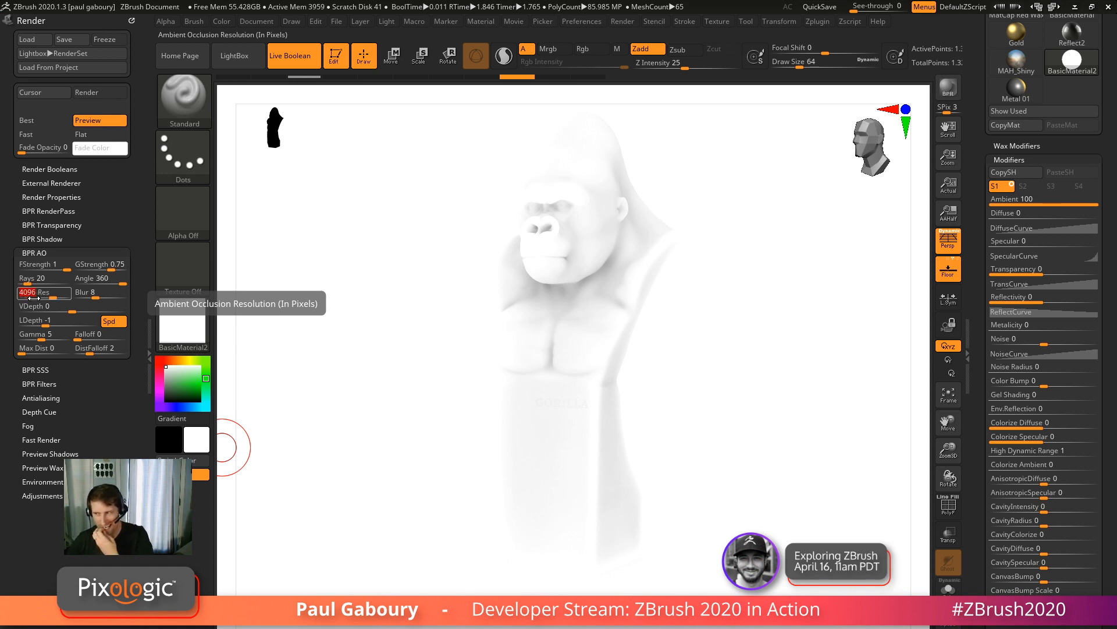
{"action": "left_click", "coordinate": [948, 88]}
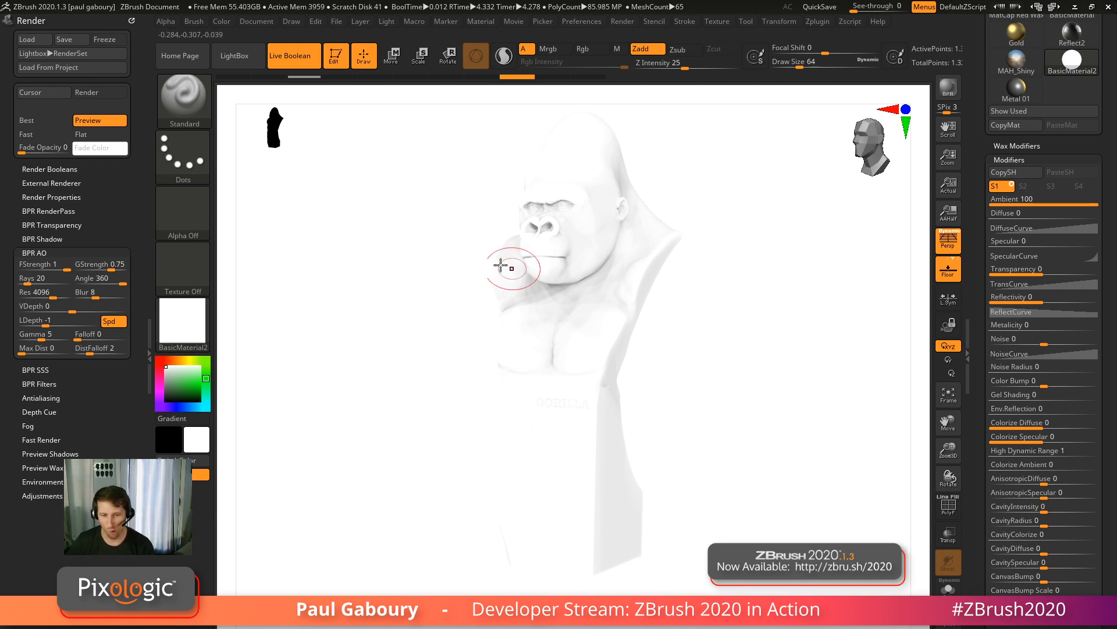
Set the BPR AO Rays to 60 and render the white bust with BPR again.
{"action": "type", "text": "6"}
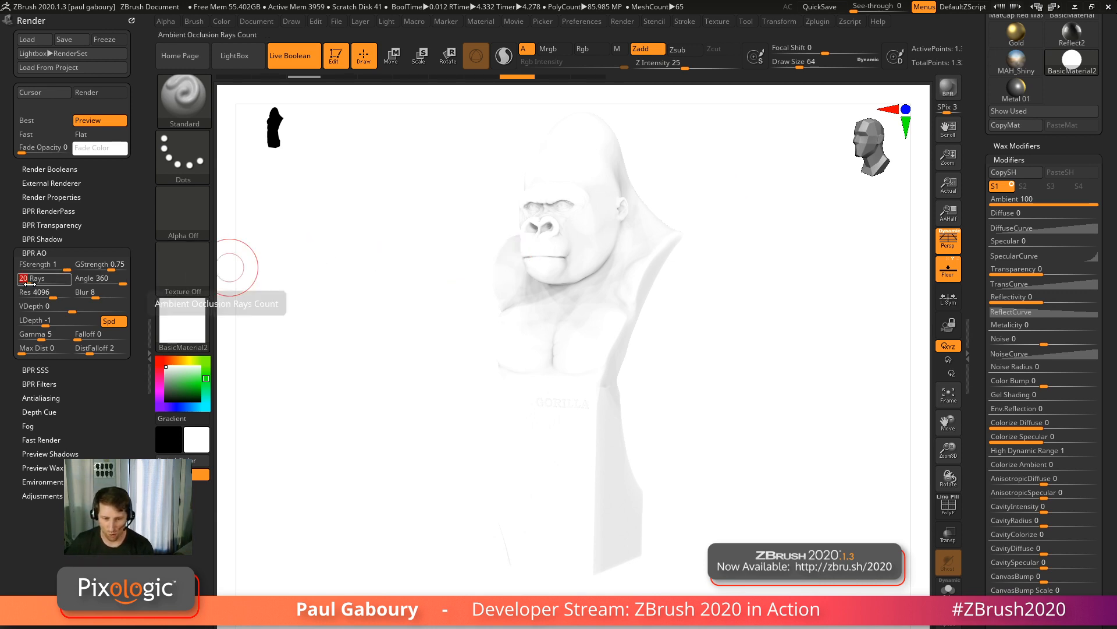
{"action": "type", "text": "0"}
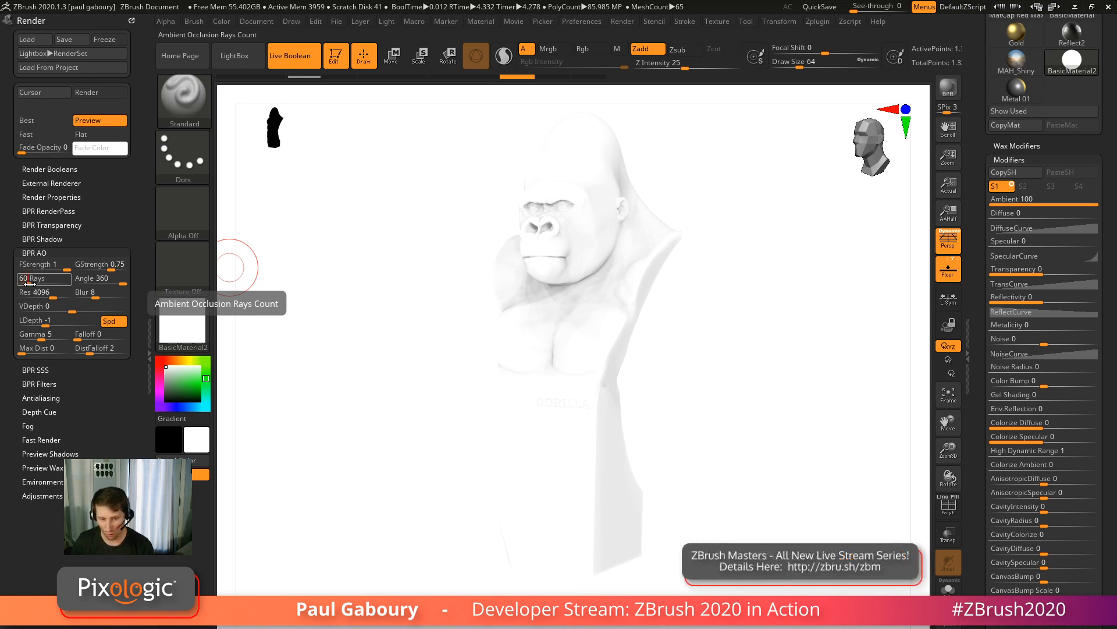
{"action": "key", "text": "Return"}
{"action": "left_click", "coordinate": [946, 84]}
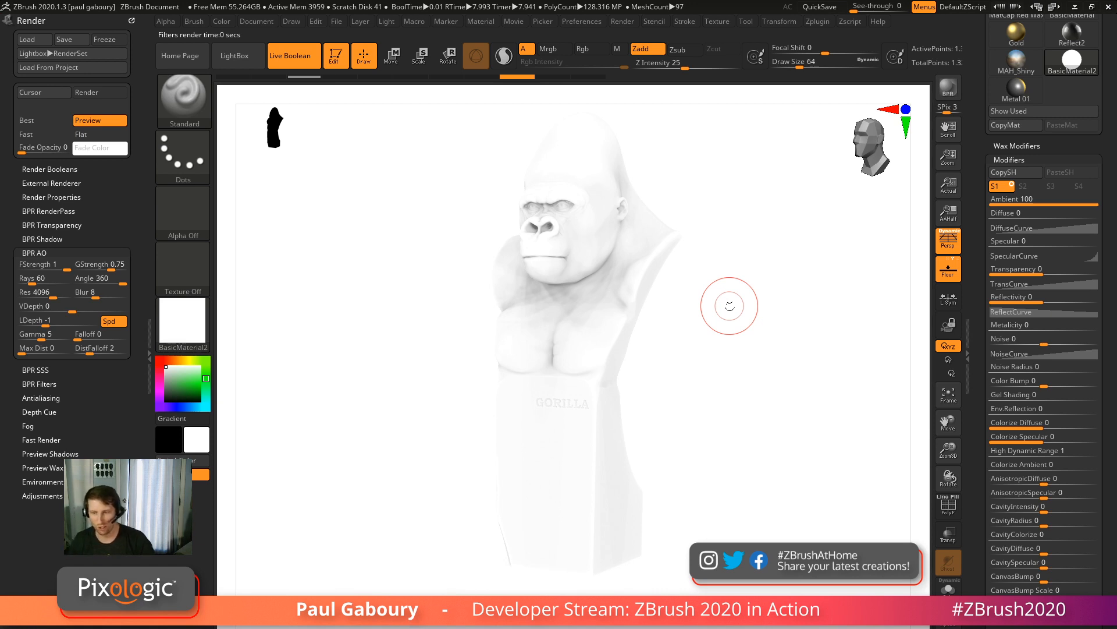
Set the BPR AO GStrength to 1 and re-render the ambient occlusion on the bust.
{"action": "left_click", "coordinate": [116, 269]}
{"action": "type", "text": "1"}
{"action": "key", "text": "shift"}
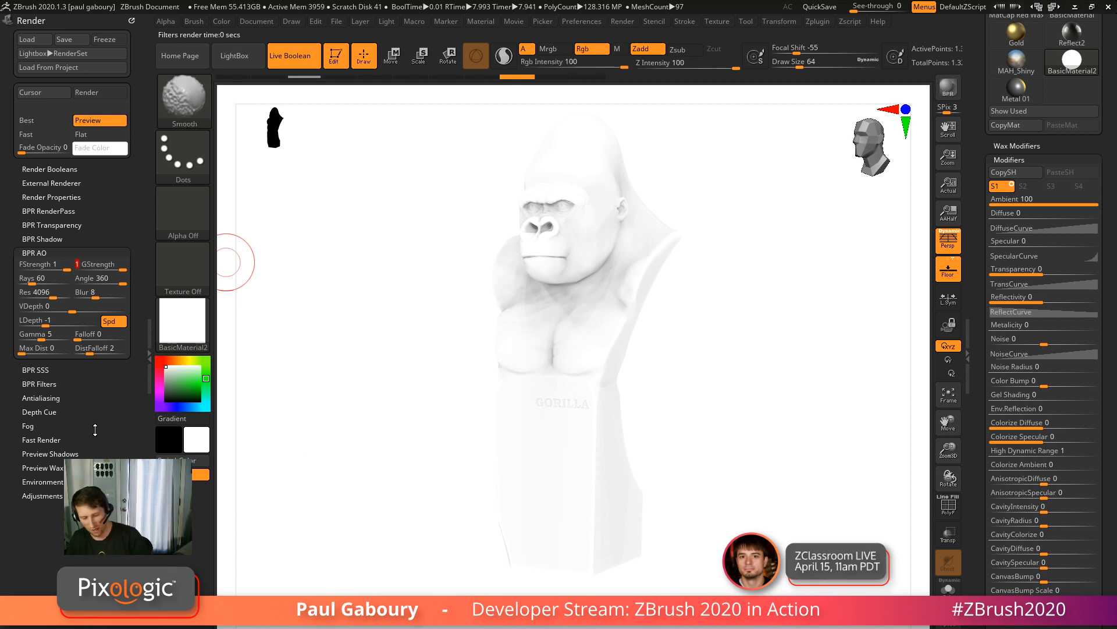
{"action": "key", "text": "Return"}
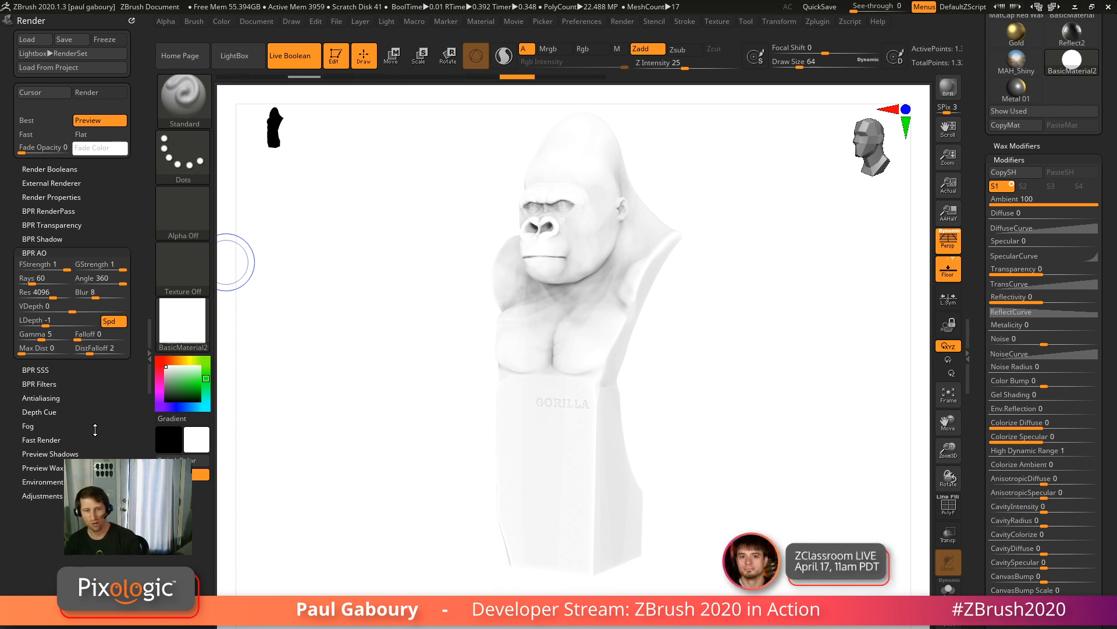
Enable Shadows alongside AOcclusion in the render properties and render the white bust with BPR.
{"action": "left_click", "coordinate": [59, 239], "text": "shift"}
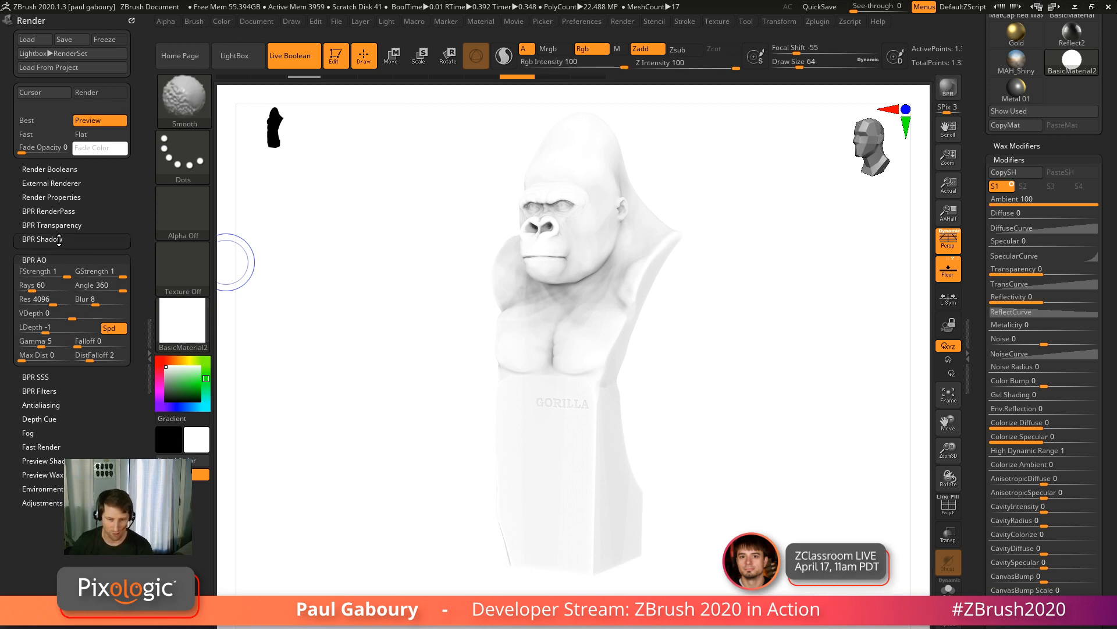
{"action": "left_click", "coordinate": [64, 197], "text": "shift"}
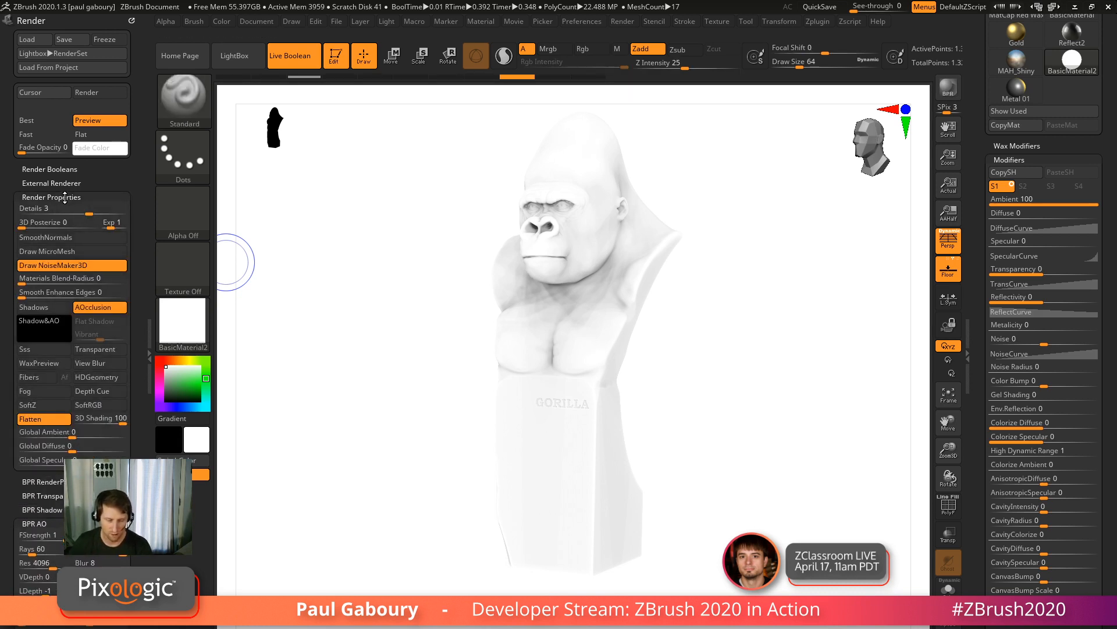
{"action": "left_click", "coordinate": [33, 307]}
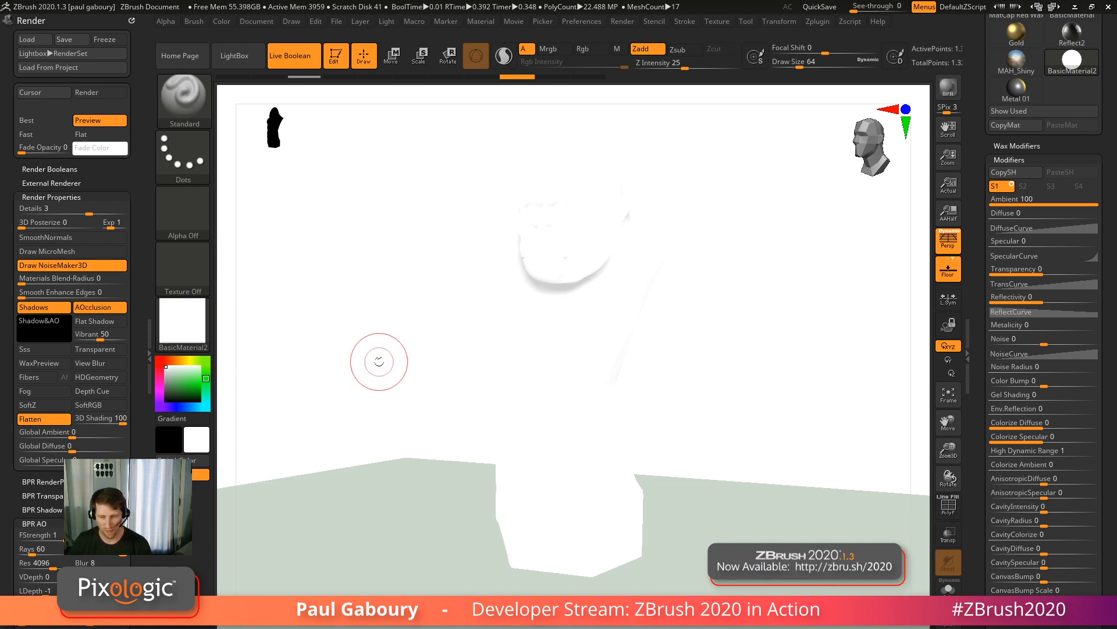
{"action": "key", "text": "shift"}
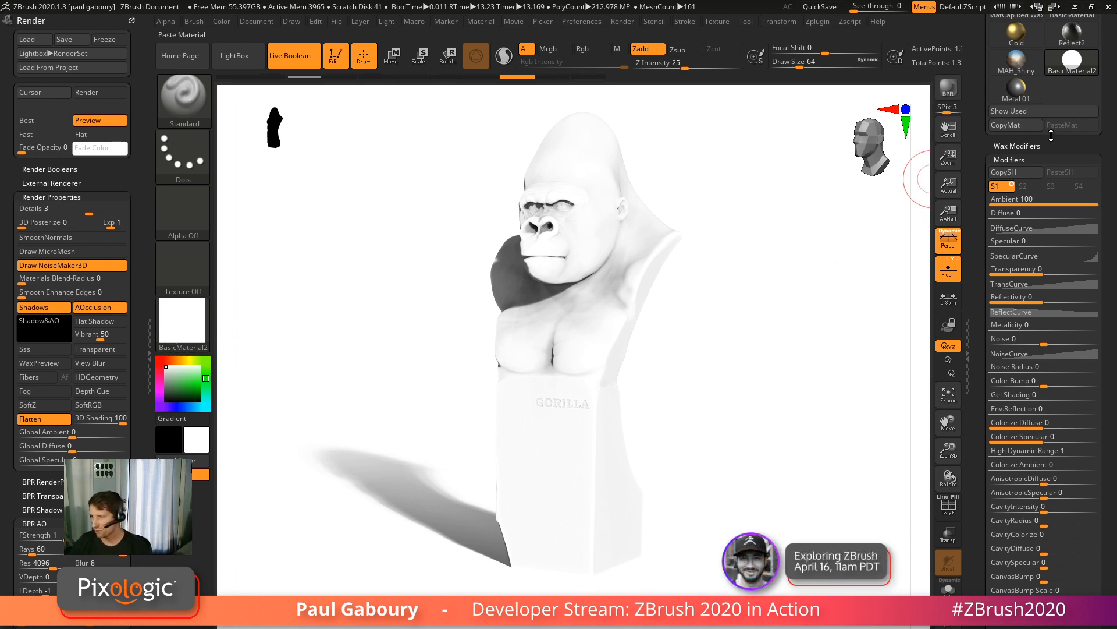
Switch the bust to BasicMaterial and render it with BPR using both shadows and ambient occlusion.
{"action": "scroll", "coordinate": [1063, 154], "scroll_direction": "up", "scroll_amount": 5}
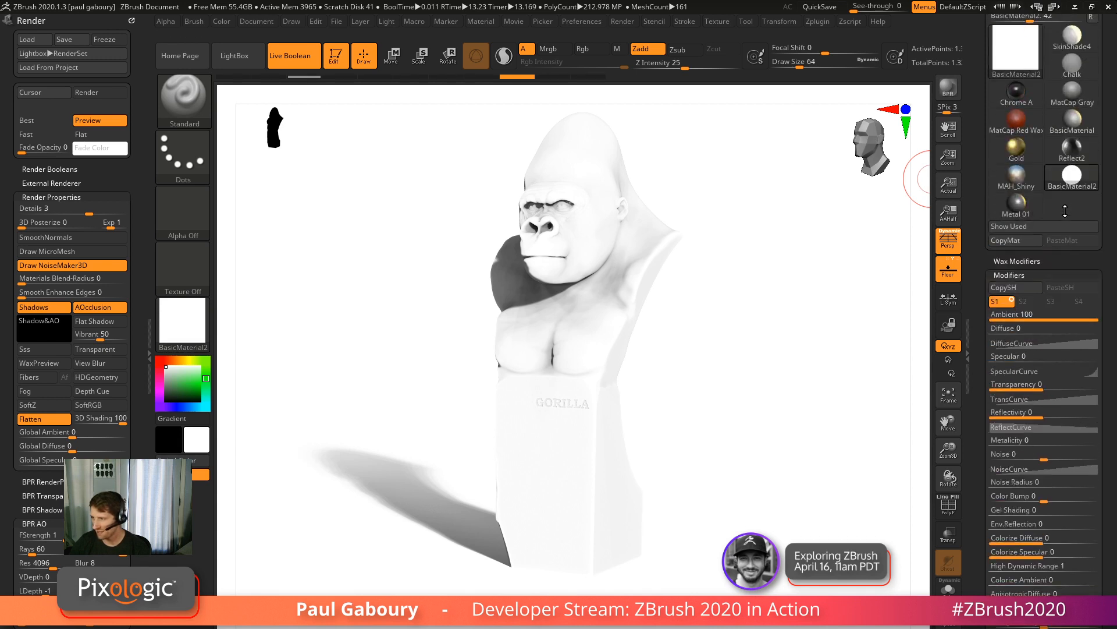
{"action": "left_click", "coordinate": [1072, 144]}
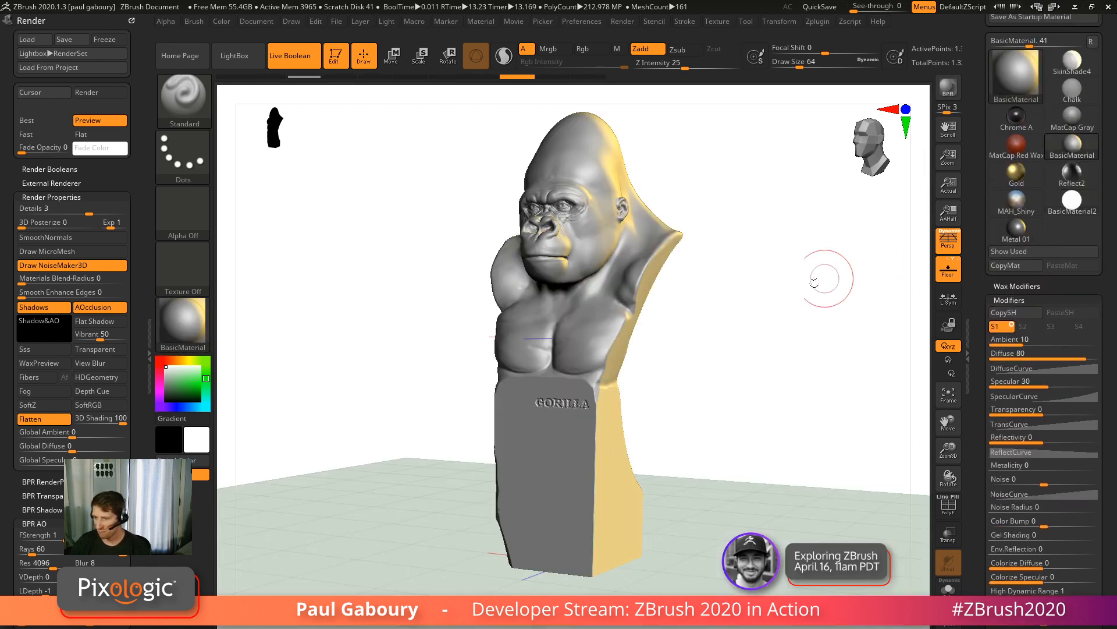
{"action": "key", "text": "shift+r"}
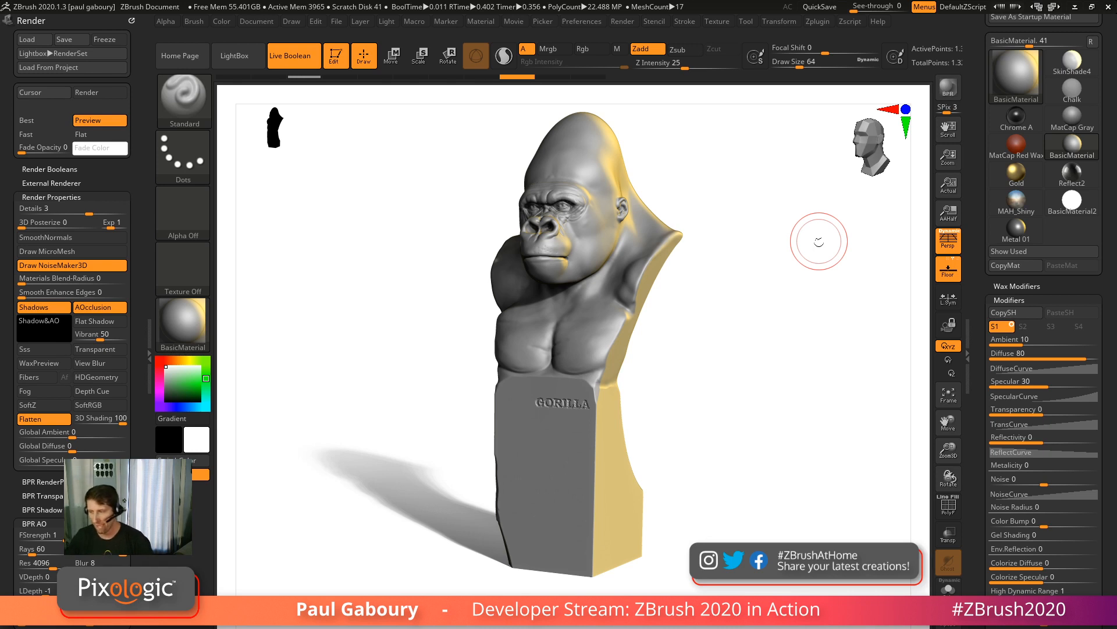
Set BasicMaterial's Specular to 60 and render the bust with BPR.
{"action": "left_click", "coordinate": [1048, 385]}
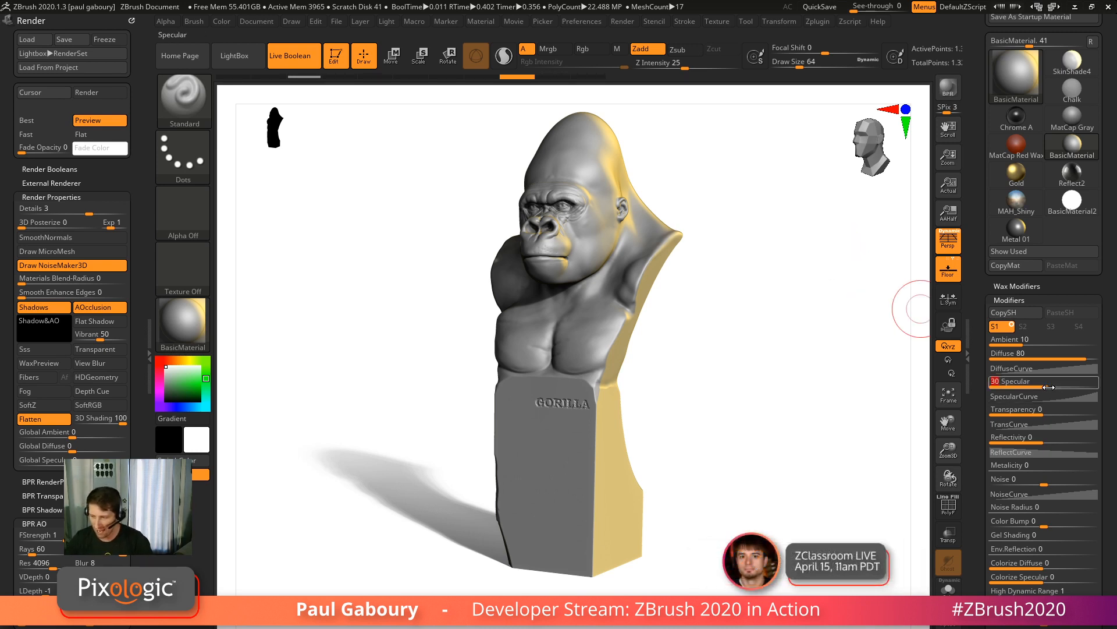
{"action": "type", "text": "60"}
{"action": "key", "text": "Return"}
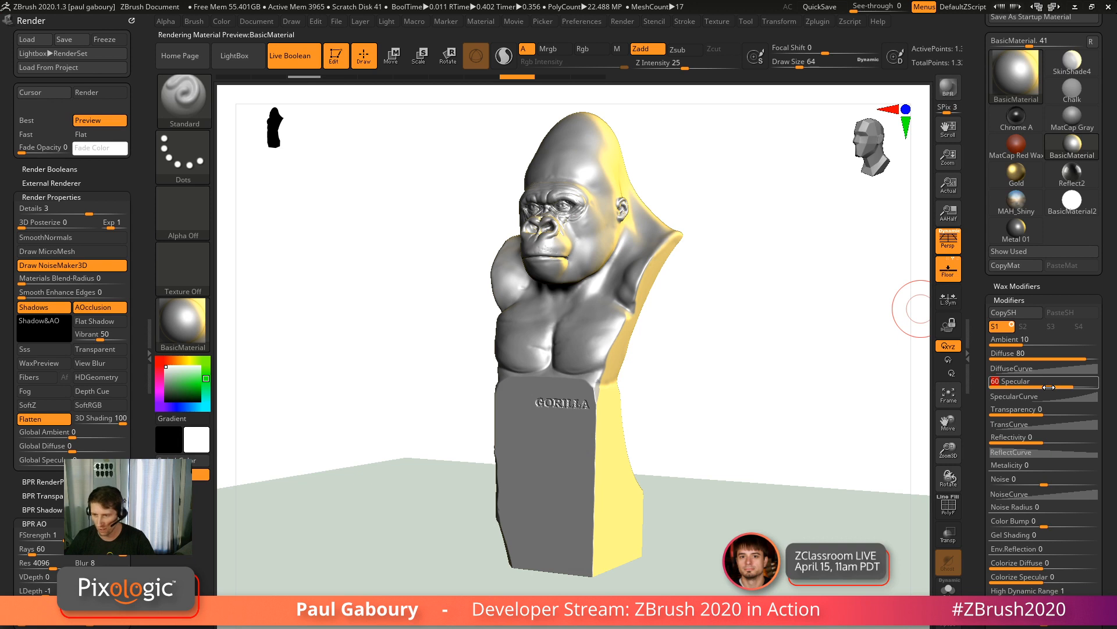
{"action": "left_click", "coordinate": [948, 87]}
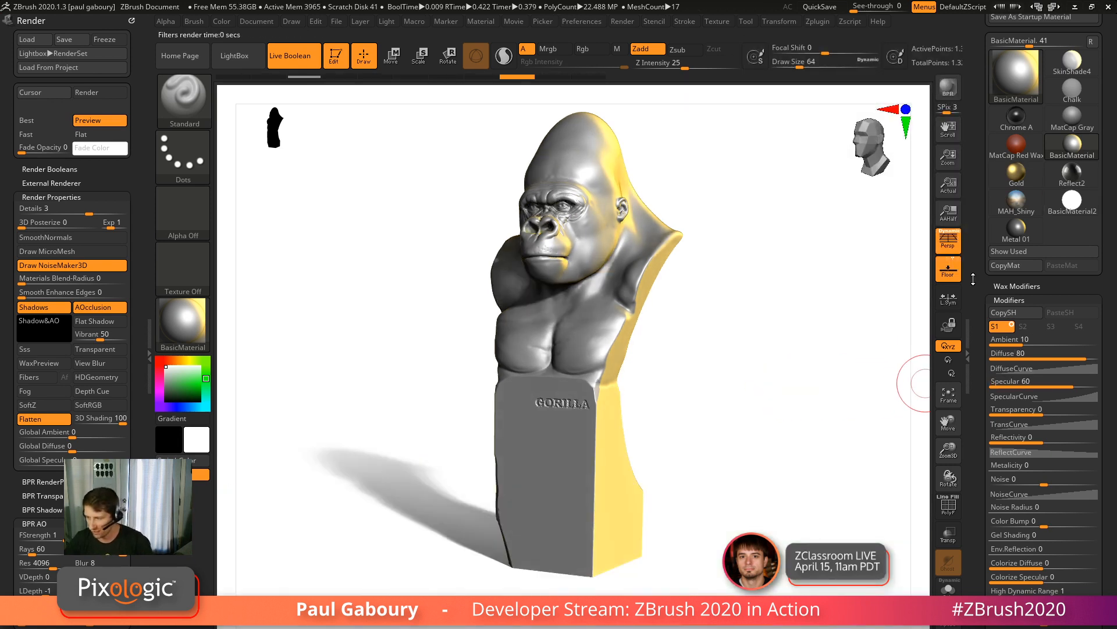
Set the yellow light's Intensity to 0.4 and render the bust with the dimmer light.
{"action": "scroll", "coordinate": [1025, 204], "scroll_direction": "up", "scroll_amount": 5}
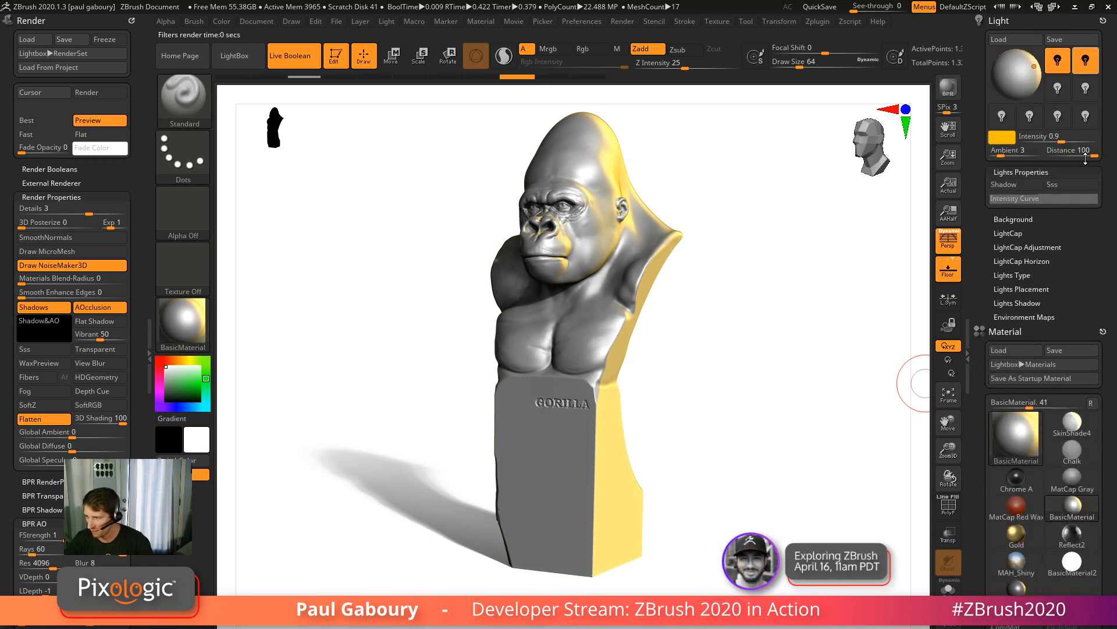
{"action": "type", "text": ".4"}
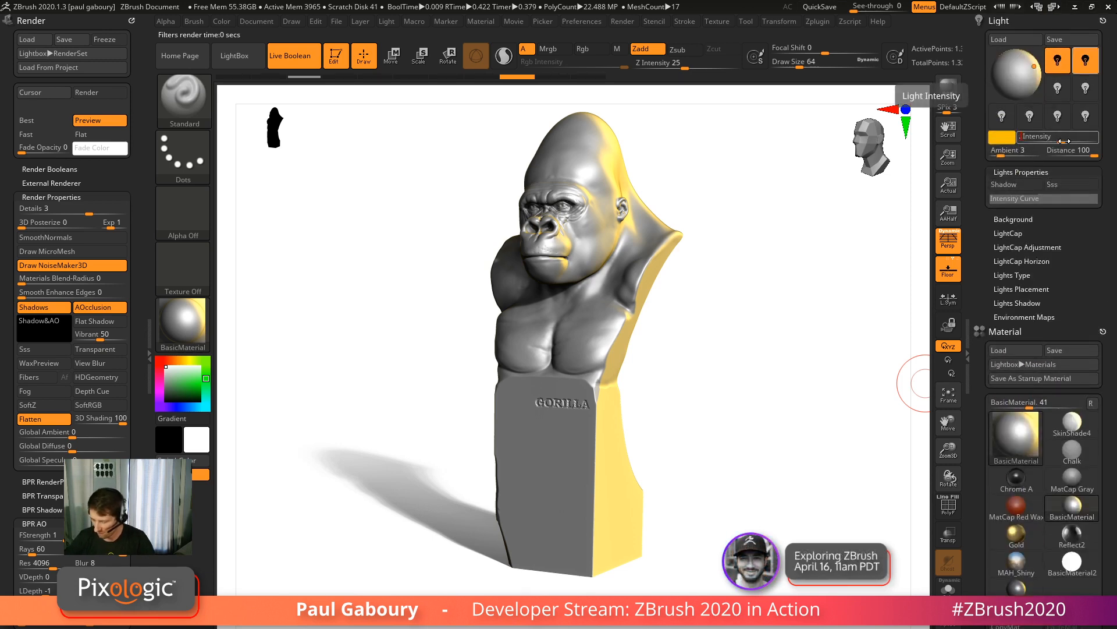
{"action": "key", "text": "Return"}
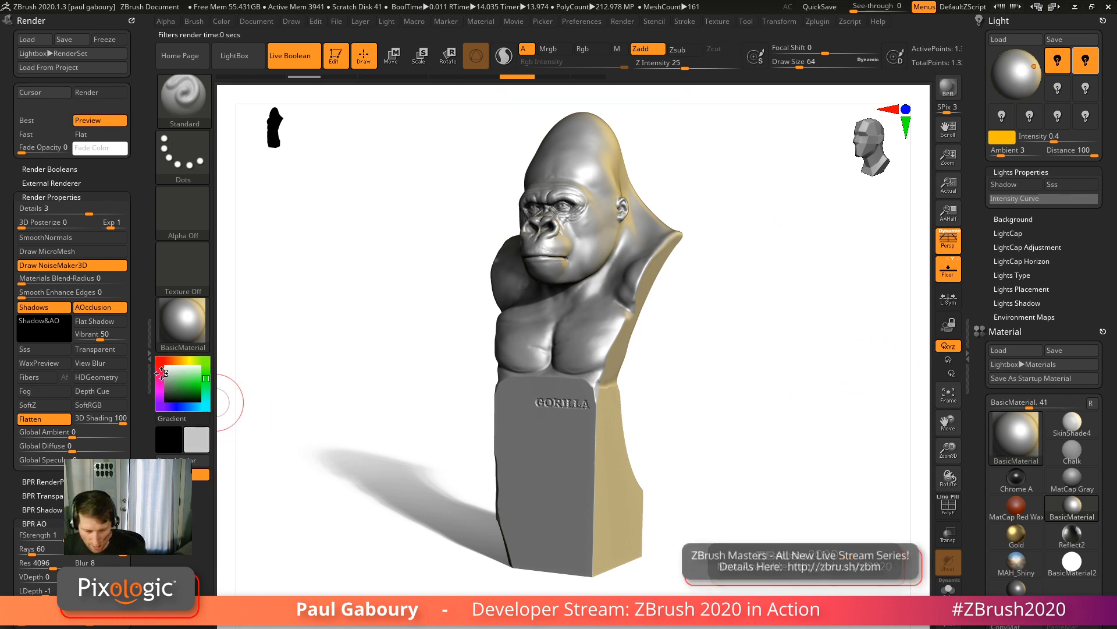
Try a darker grey main colour on the bust, settle on a slightly lighter grey, and render each with BPR.
{"action": "left_click", "coordinate": [172, 378]}
{"action": "left_click_drag", "start_coordinate": [173, 378], "coordinate": [167, 383]}
{"action": "key", "text": "shift+r"}
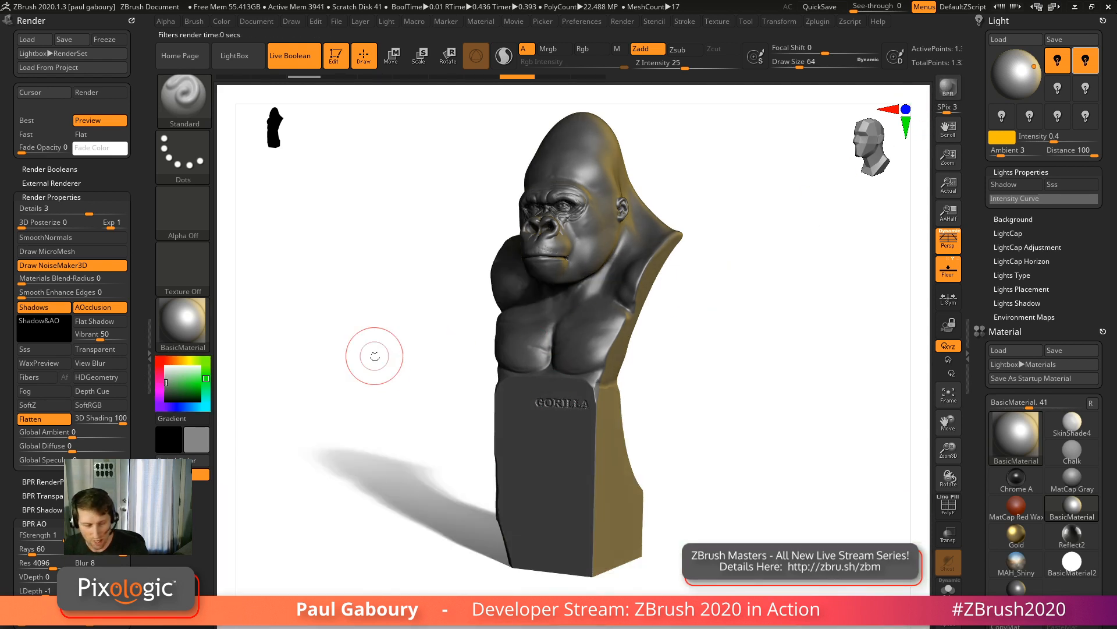
{"action": "left_click_drag", "start_coordinate": [167, 382], "coordinate": [161, 375]}
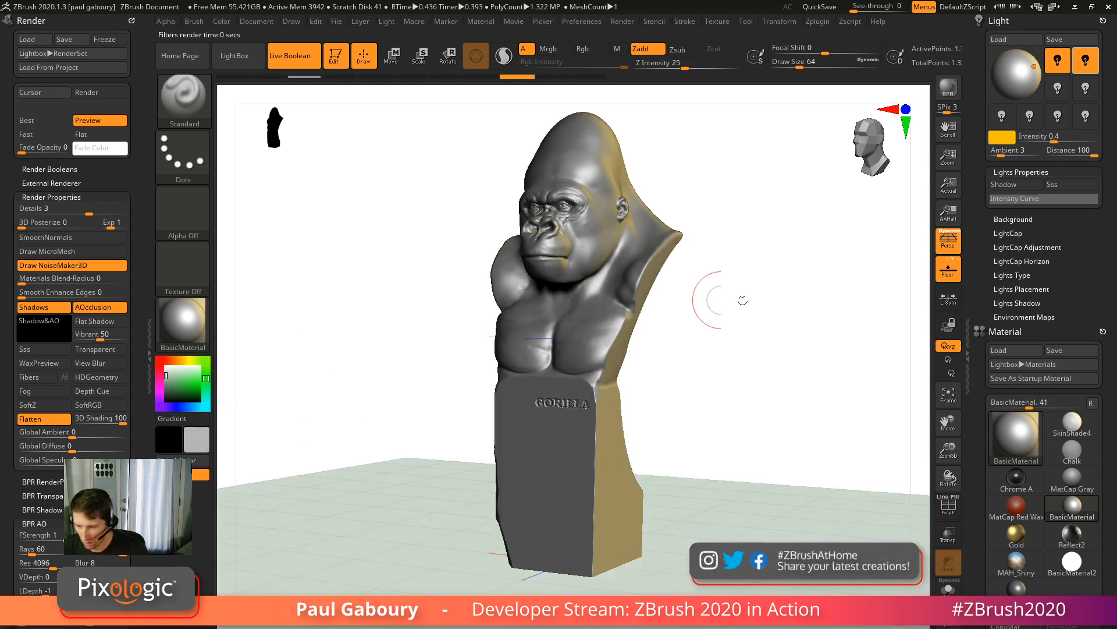
{"action": "key", "text": "shift+r"}
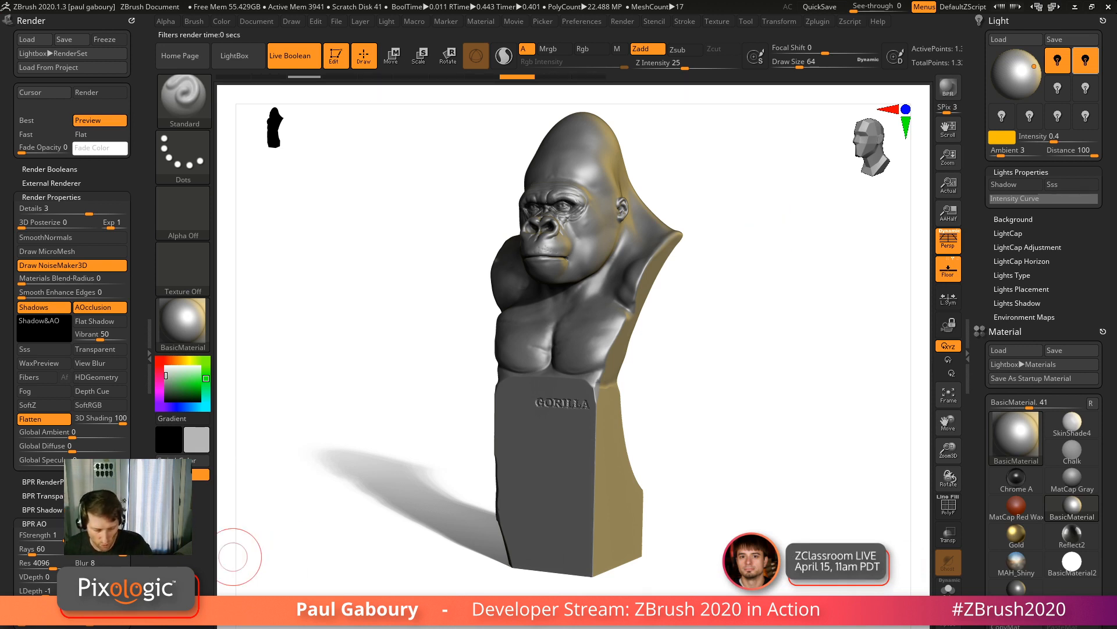
Turn the first BPR filter (F1) back on for the rendered bust.
{"action": "scroll", "coordinate": [45, 553], "scroll_direction": "down", "scroll_amount": 5}
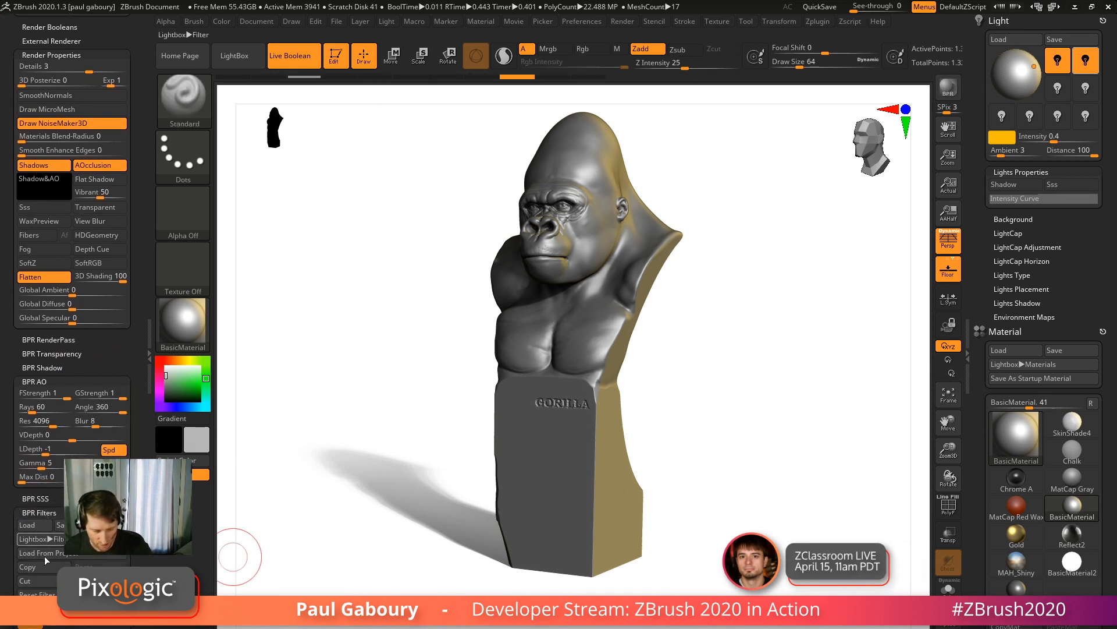
{"action": "left_click", "coordinate": [42, 625]}
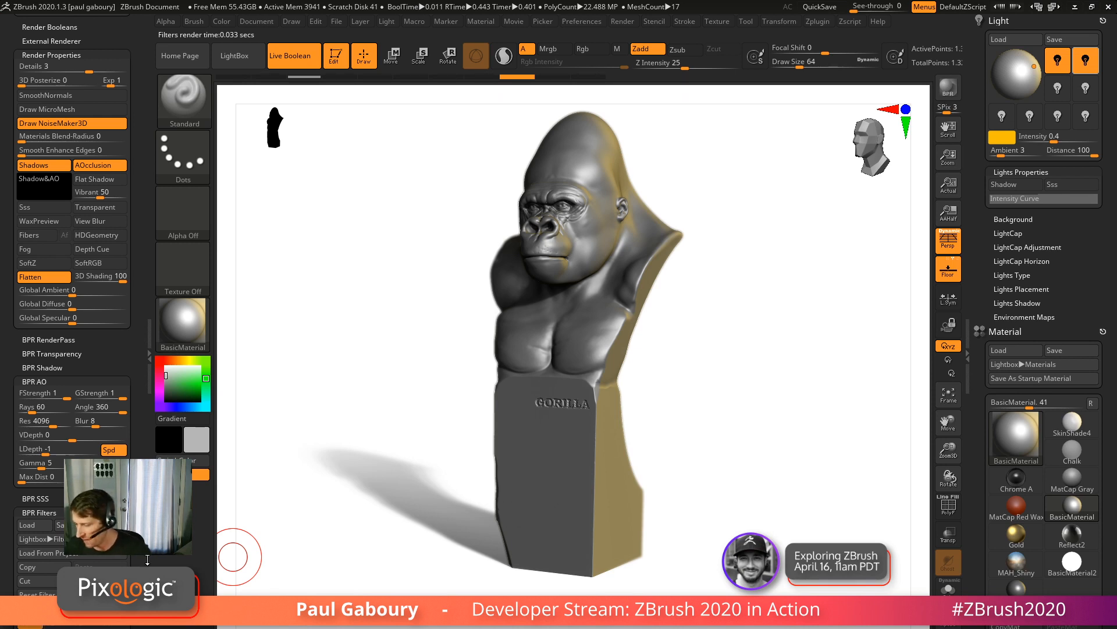
Reshape BasicMaterial's SpecularCurve to tighten the highlights, placing its middle point at about H 0.94, V 0.58.
{"action": "mouse_move", "coordinate": [1025, 438]}
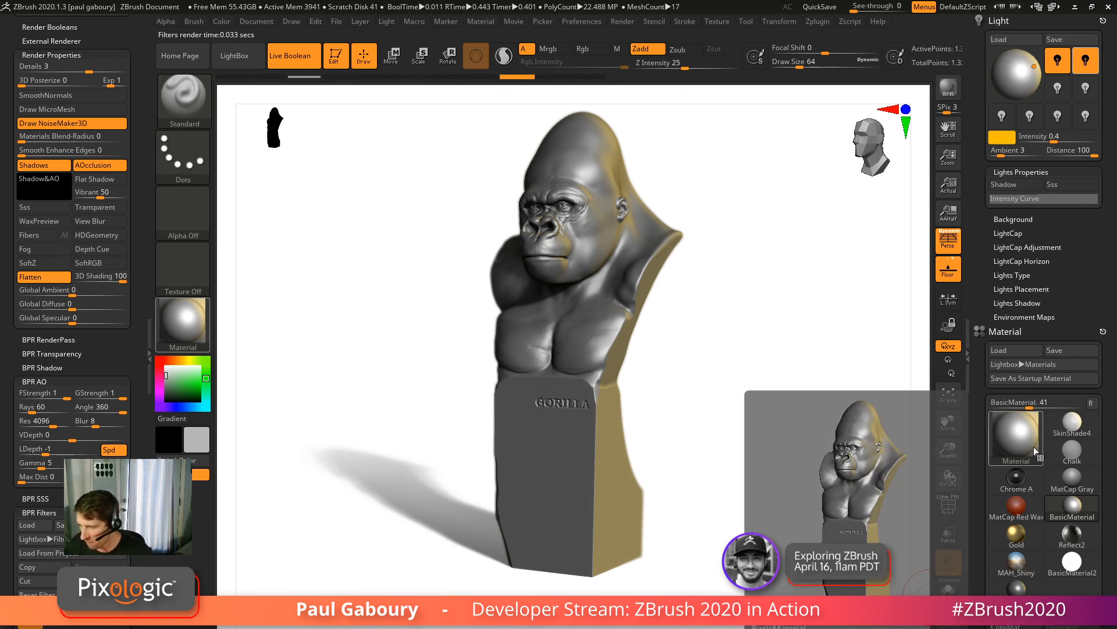
{"action": "scroll", "coordinate": [1048, 408], "scroll_direction": "down", "scroll_amount": 10}
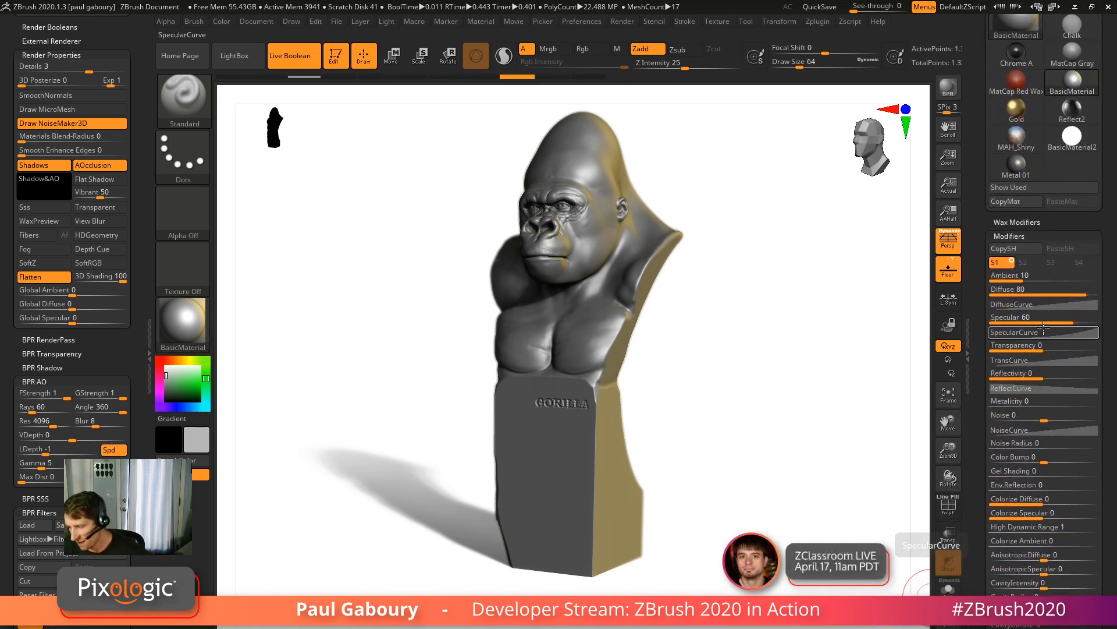
{"action": "left_click", "coordinate": [1030, 331]}
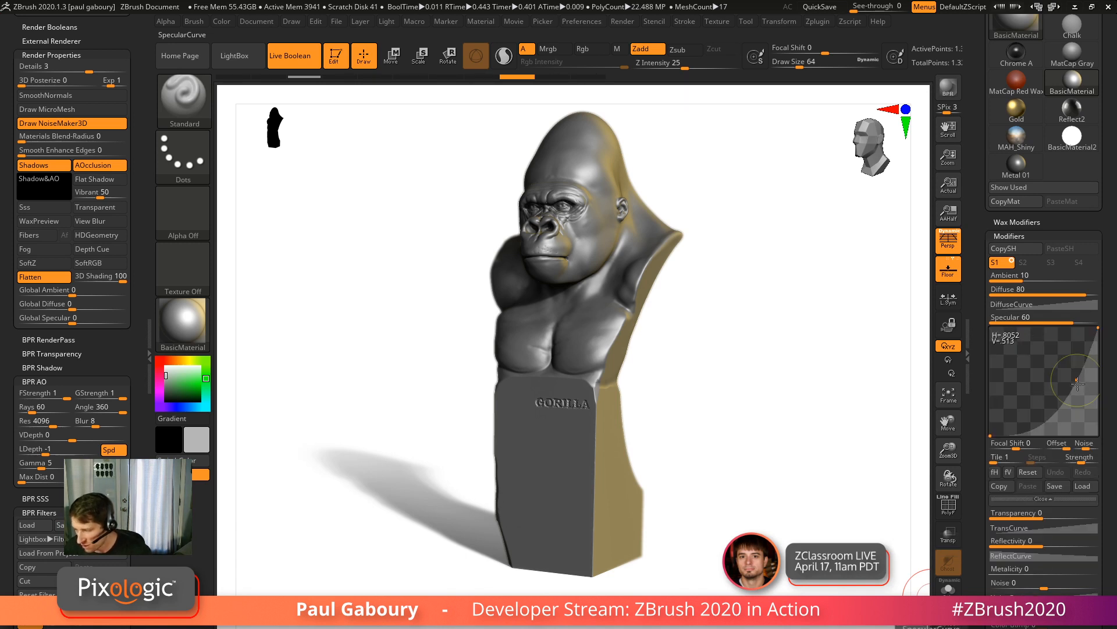
{"action": "mouse_move", "coordinate": [1078, 382]}
{"action": "left_mouse_down"}
{"action": "mouse_move", "coordinate": [1094, 412]}
{"action": "mouse_move", "coordinate": [1007, 378]}
{"action": "mouse_move", "coordinate": [1016, 366]}
{"action": "mouse_move", "coordinate": [1085, 415]}
{"action": "mouse_move", "coordinate": [1093, 350]}
{"action": "mouse_move", "coordinate": [1094, 424]}
{"action": "left_mouse_up"}
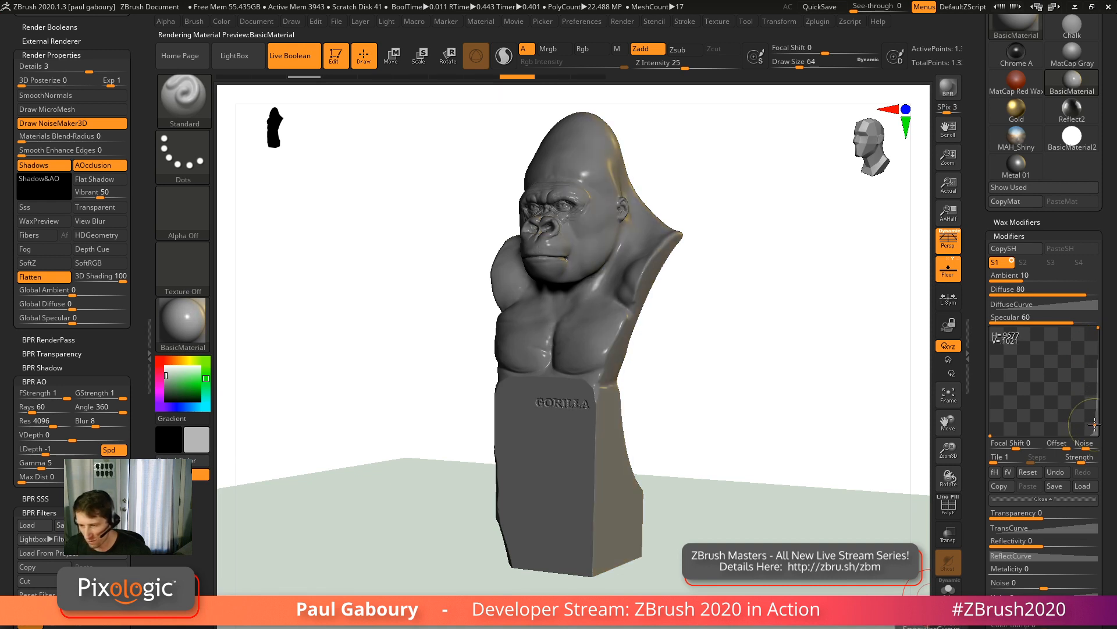
{"action": "left_click_drag", "start_coordinate": [1095, 424], "coordinate": [1090, 371]}
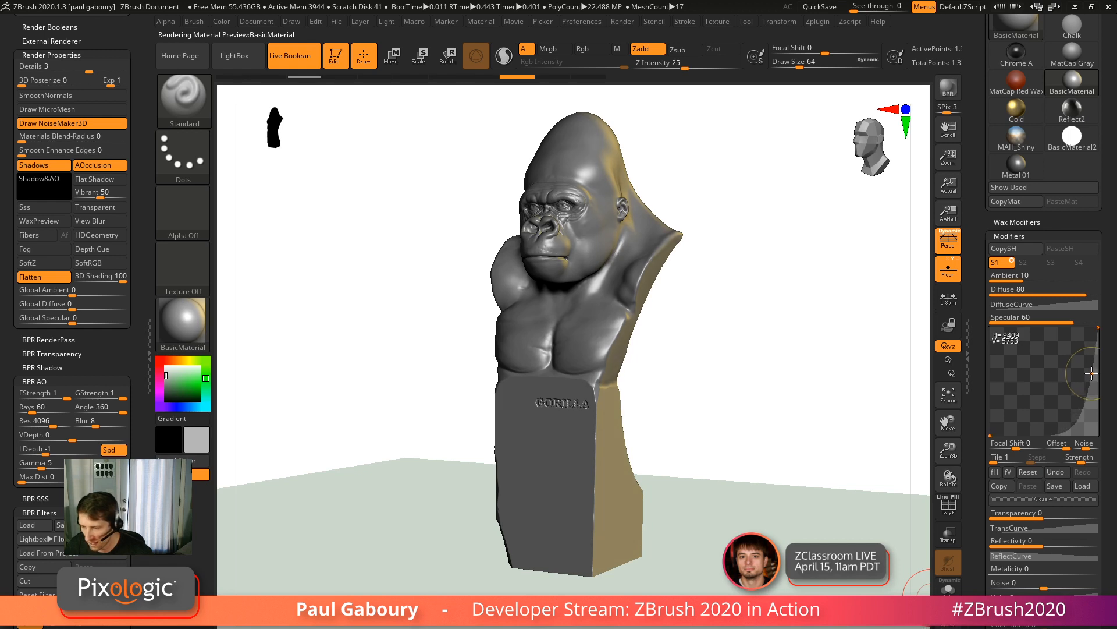
Set BasicMaterial's Specular to 28, render the bust with BPR, and collapse the material Modifiers.
{"action": "left_click_drag", "start_coordinate": [1072, 319], "coordinate": [1051, 322]}
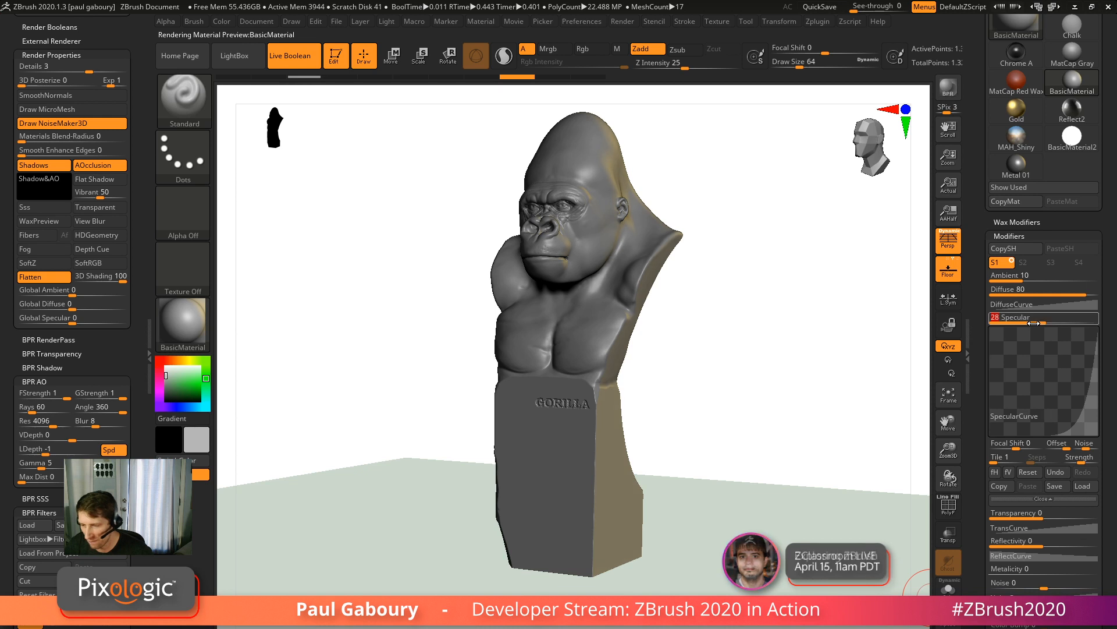
{"action": "key", "text": "shift+r"}
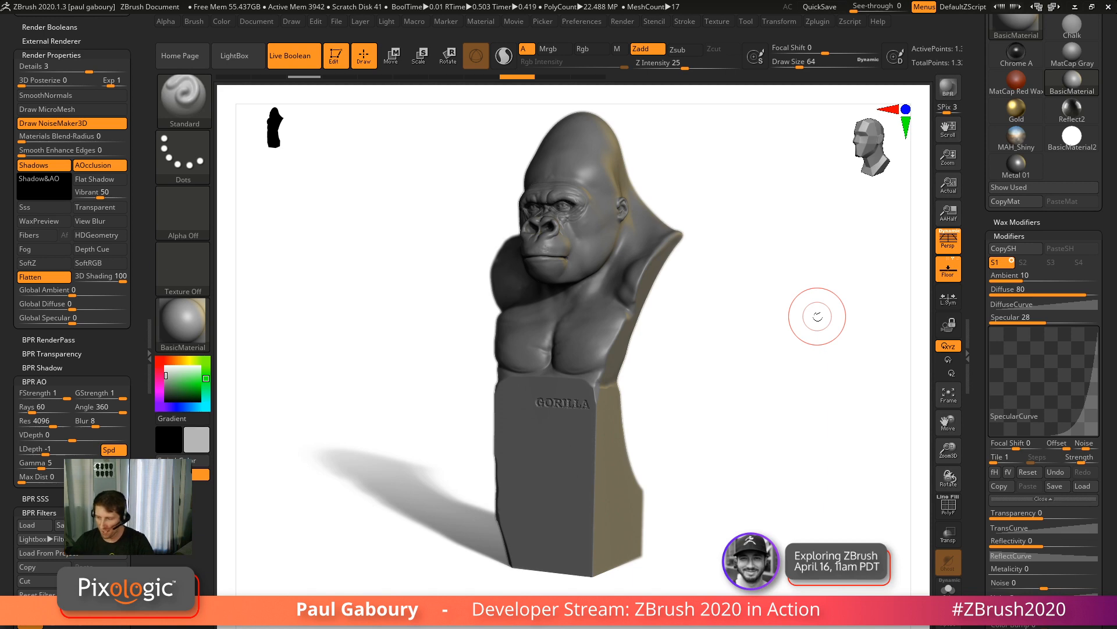
{"action": "left_click", "coordinate": [1017, 222]}
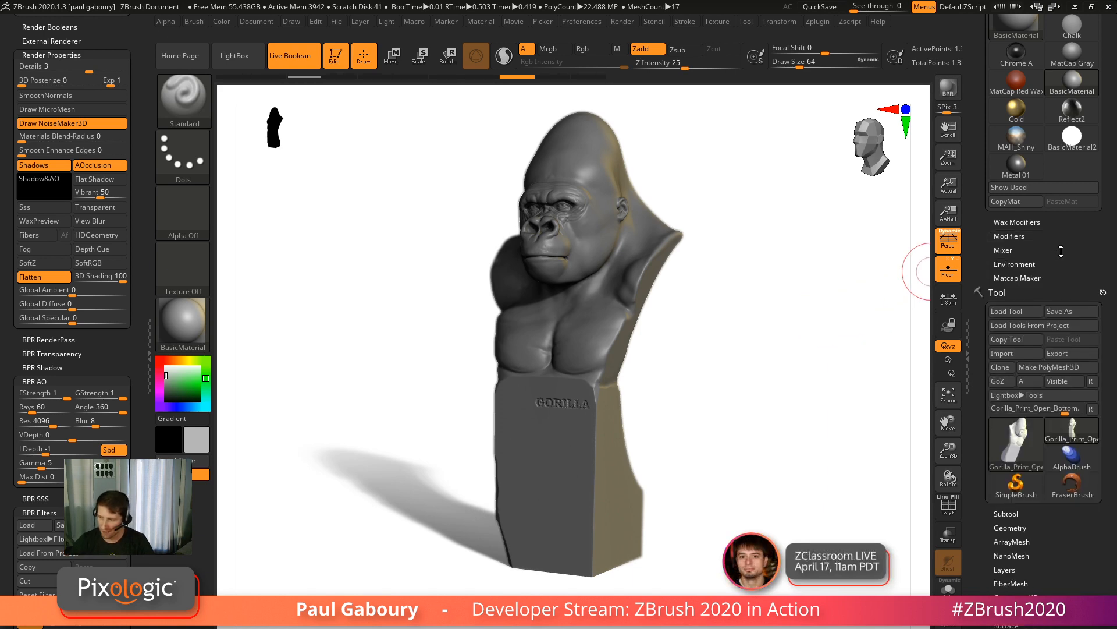
Expand the LightCap settings, switch off the second, yellow light and make the white main light the active one.
{"action": "left_click_drag", "start_coordinate": [1067, 216], "coordinate": [1062, 84]}
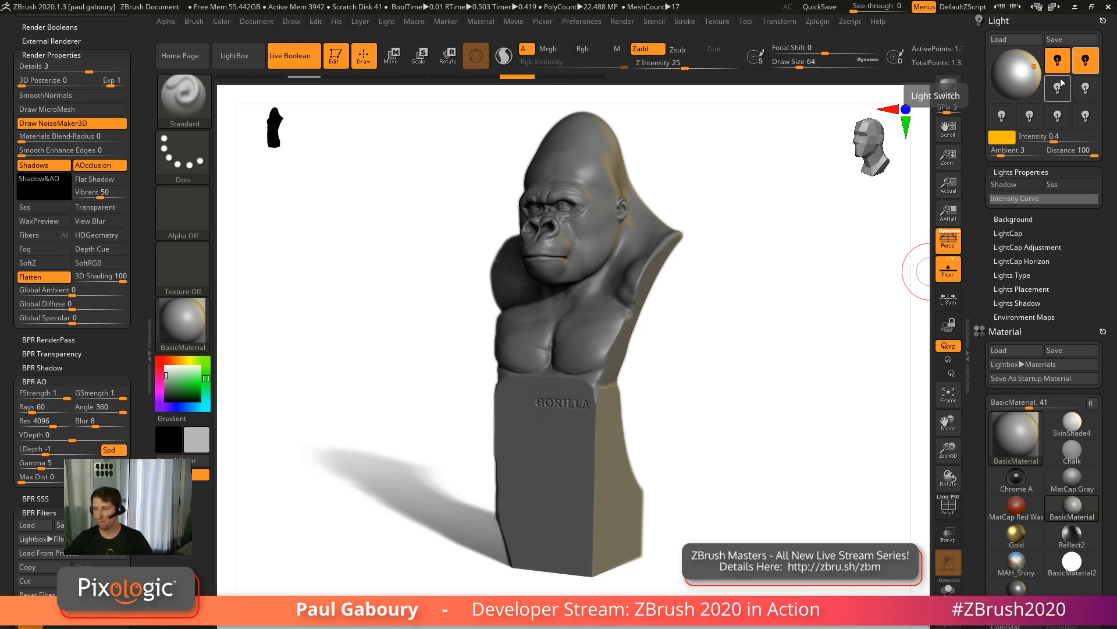
{"action": "left_click", "coordinate": [1013, 234], "text": "shift"}
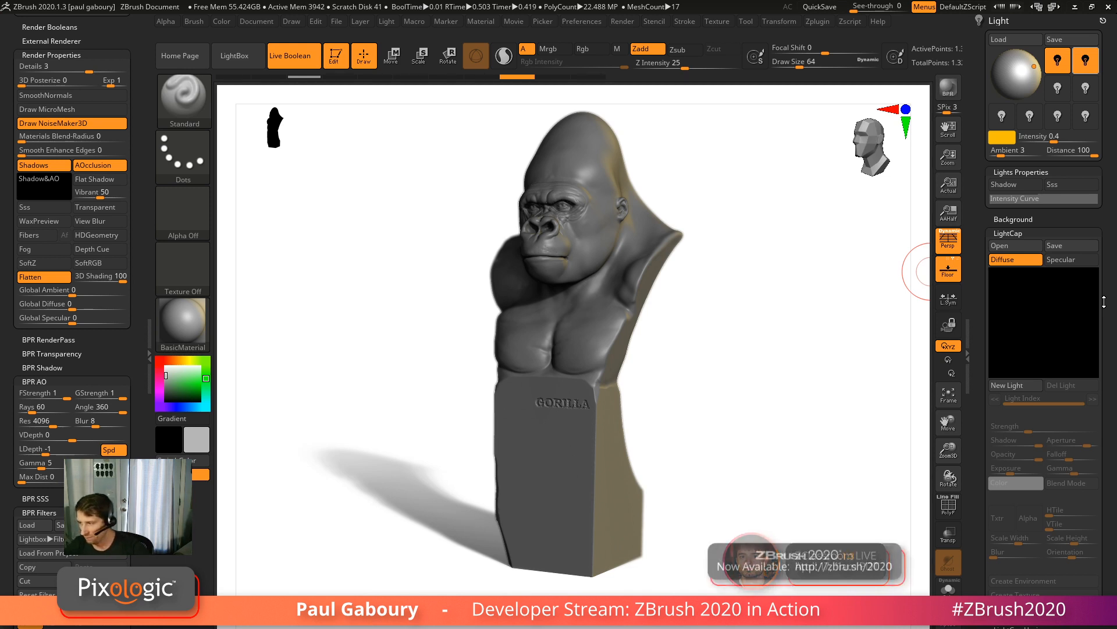
{"action": "left_click", "coordinate": [1086, 64]}
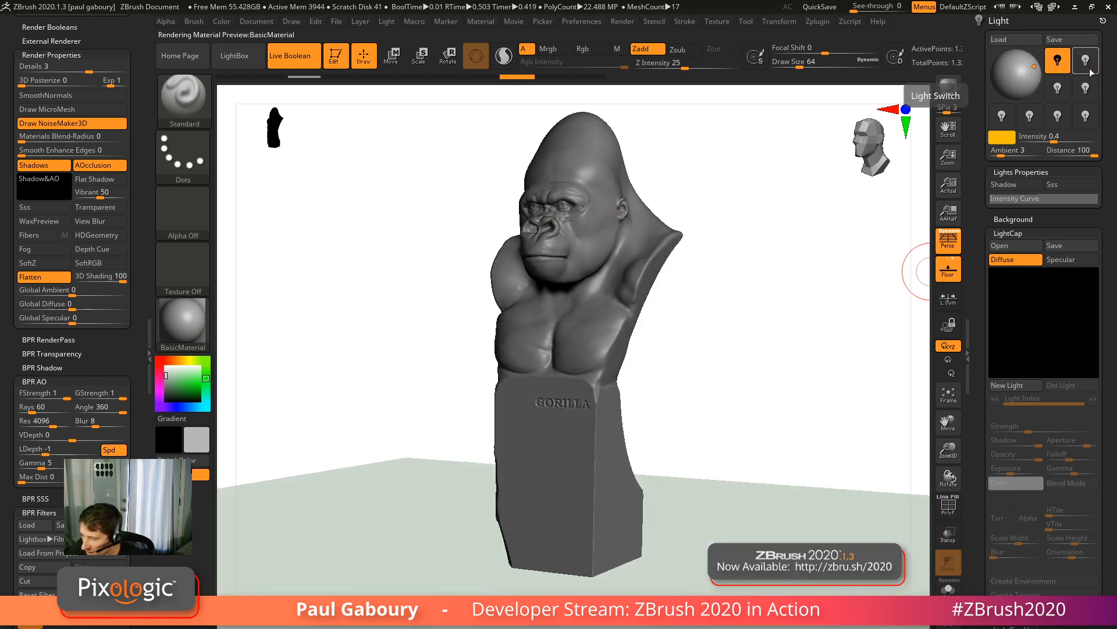
{"action": "left_click", "coordinate": [1062, 72]}
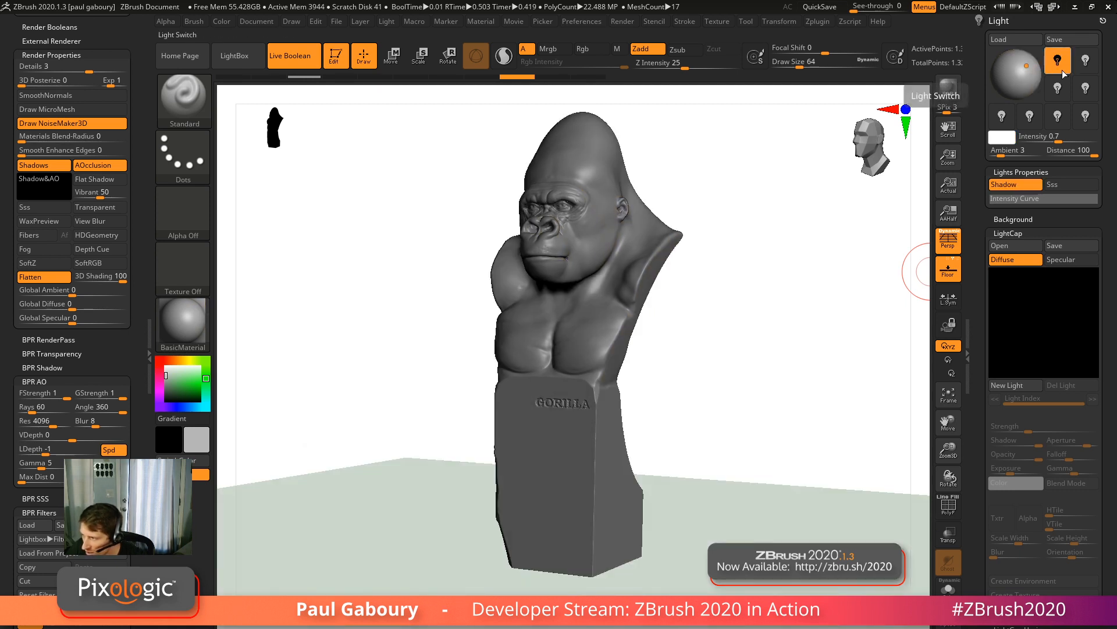
Switch the main light off, look over the available materials without lighting, and switch the light back on.
{"action": "left_click", "coordinate": [1061, 70]}
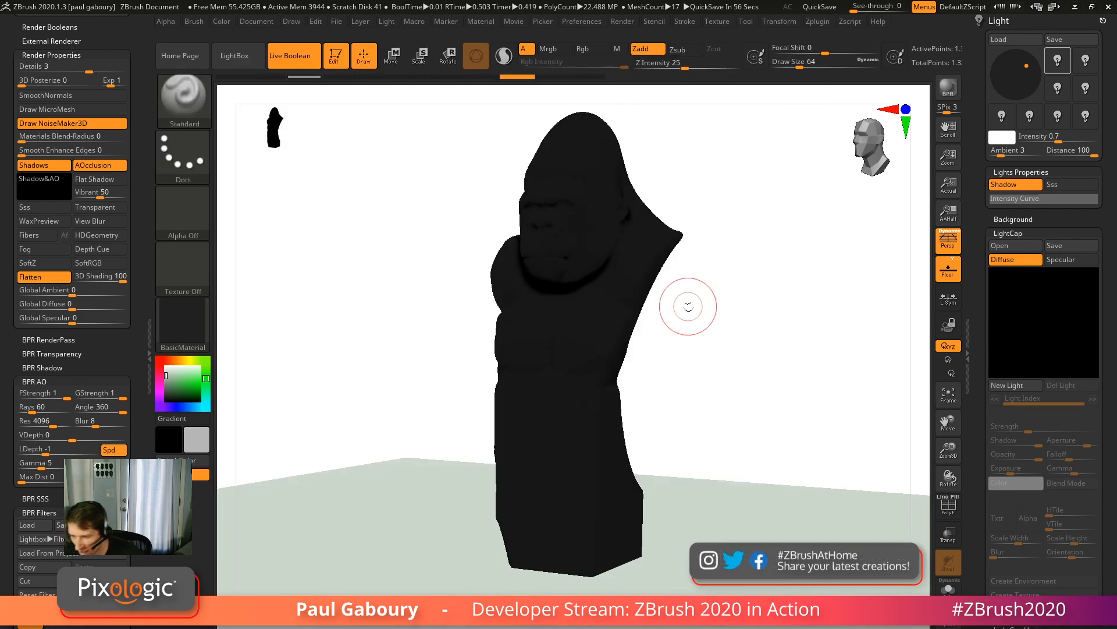
{"action": "left_click", "coordinate": [188, 318]}
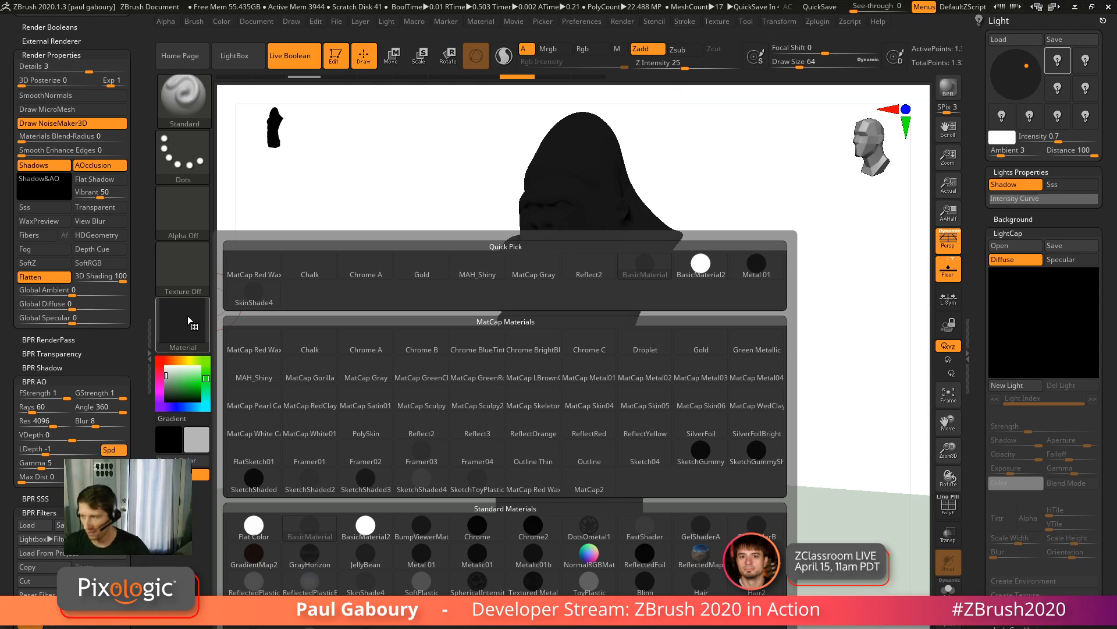
{"action": "left_click", "coordinate": [645, 267]}
{"action": "left_click", "coordinate": [1063, 68]}
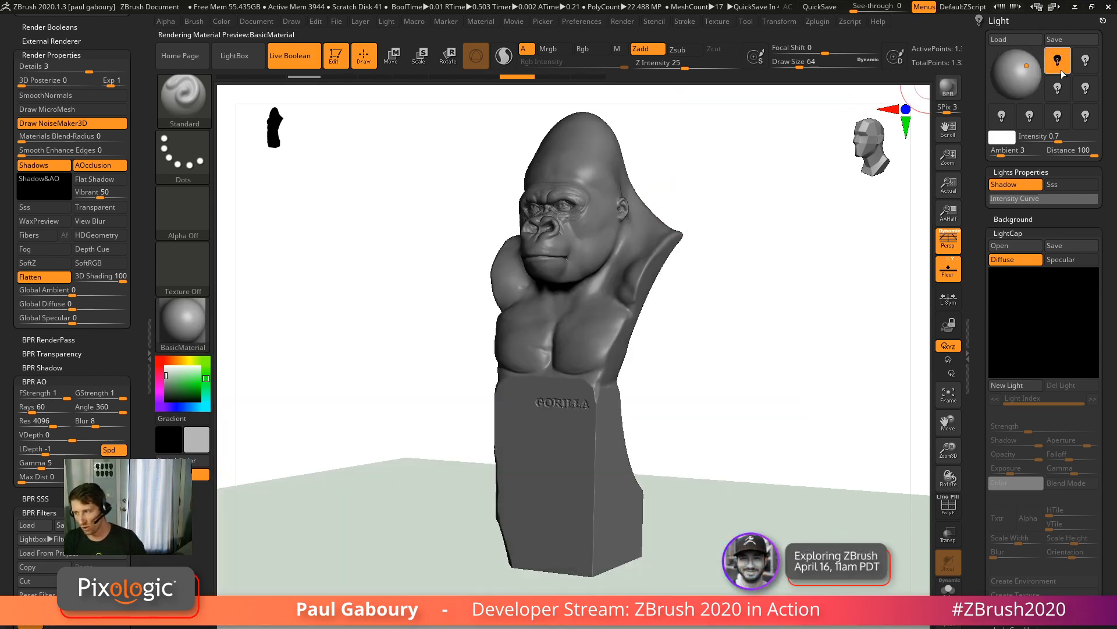
Examine how the MatCap and standard materials look with only the main light on.
{"action": "left_click", "coordinate": [191, 332]}
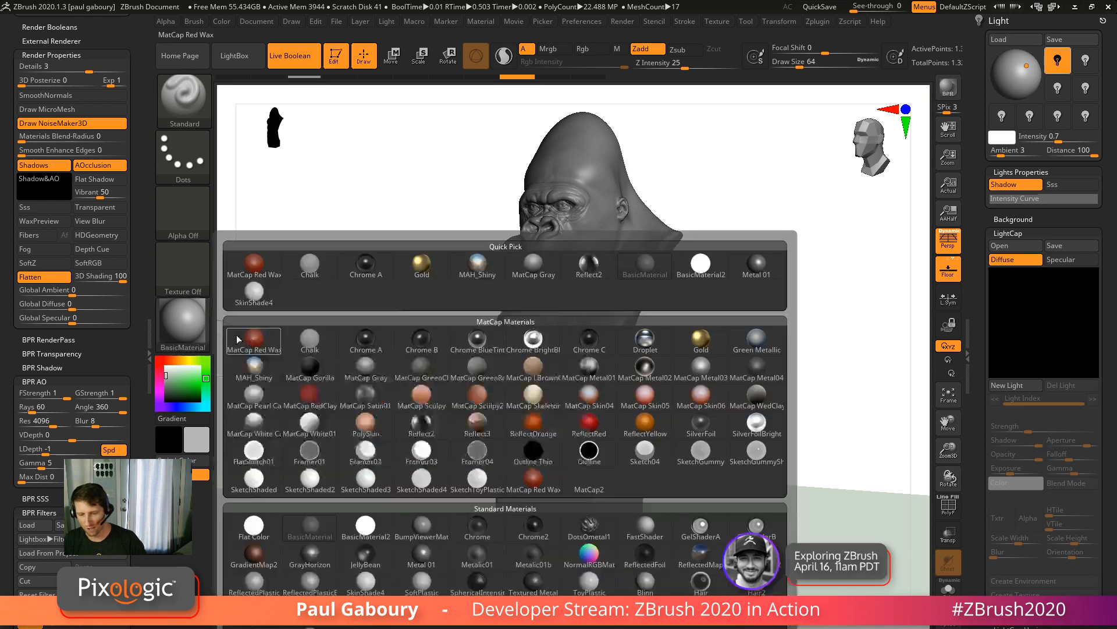
{"action": "mouse_move", "coordinate": [574, 442]}
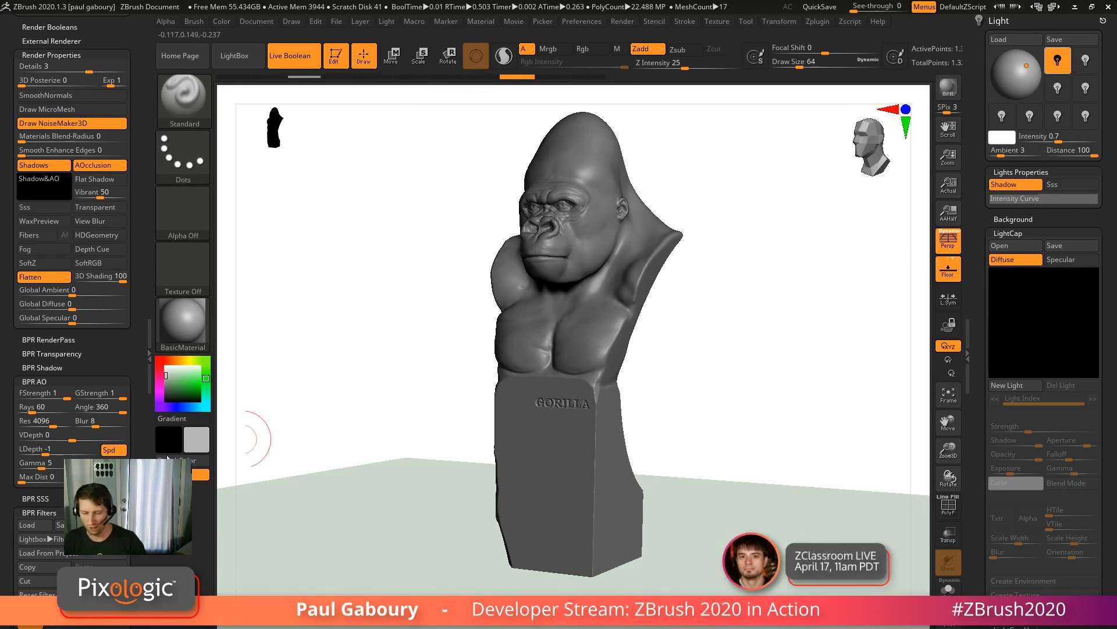
{"action": "left_click", "coordinate": [204, 320]}
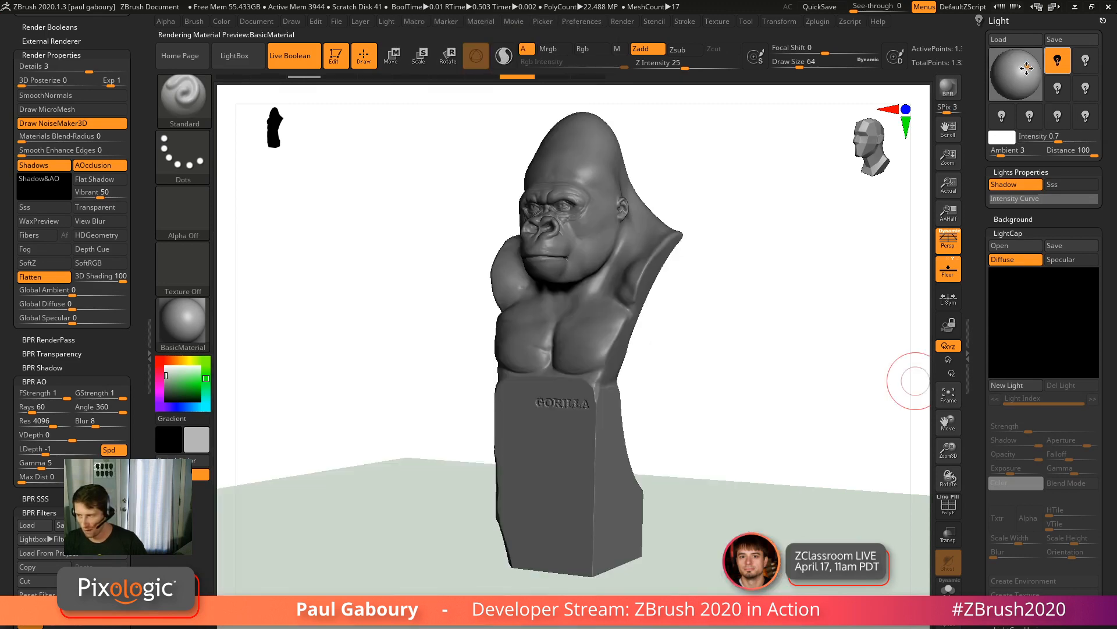
Try the main light near the bottom of the placement sphere, review the materials, and return it to the upper area.
{"action": "left_click_drag", "start_coordinate": [1027, 68], "coordinate": [1033, 96]}
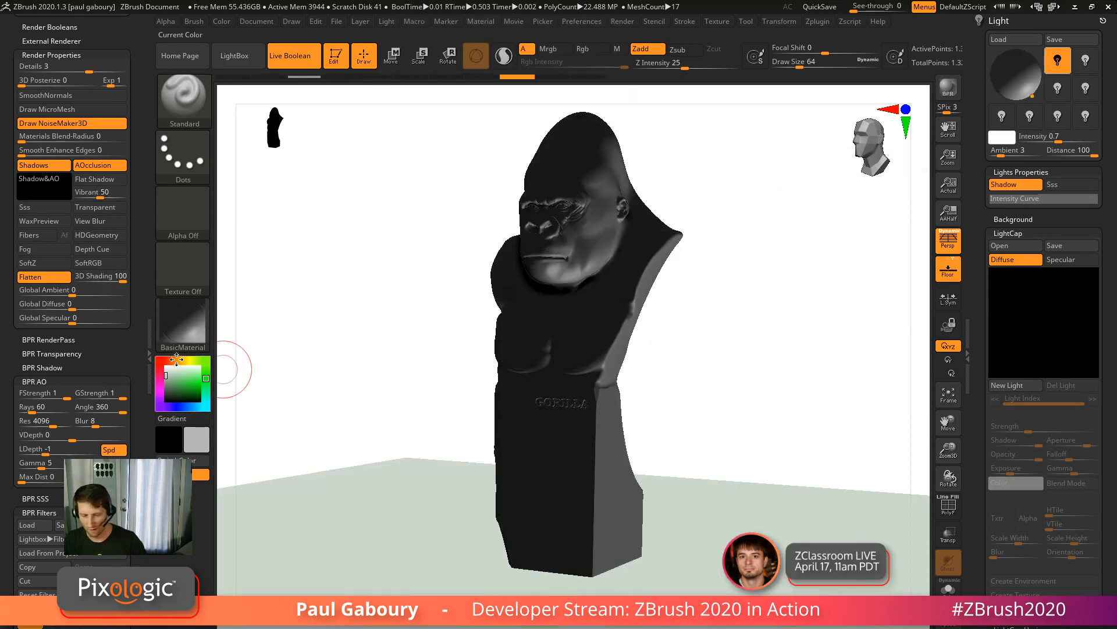
{"action": "left_click", "coordinate": [192, 331]}
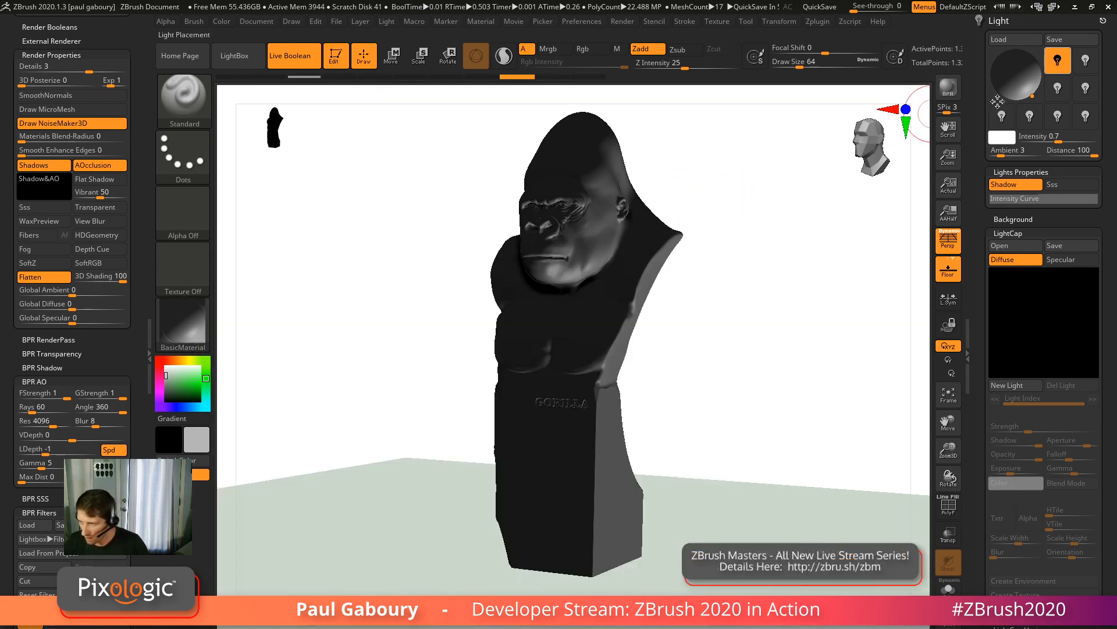
{"action": "left_click", "coordinate": [1023, 64]}
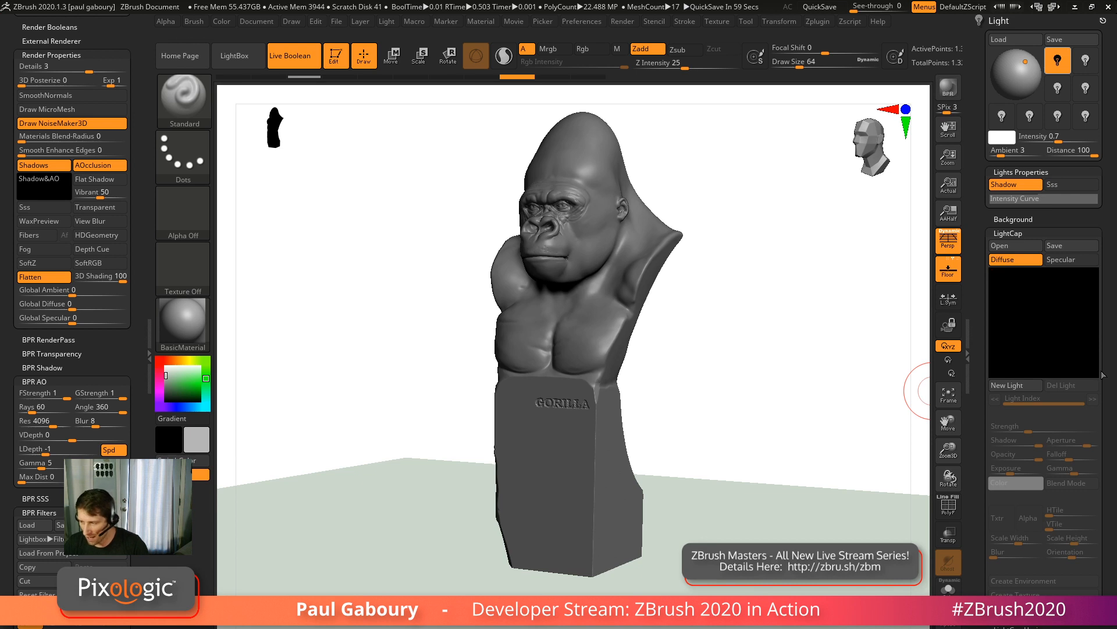
Add a LightCap light above the centre of its preview sphere, and nudge the standard main light on its placement sphere.
{"action": "left_click", "coordinate": [1016, 385]}
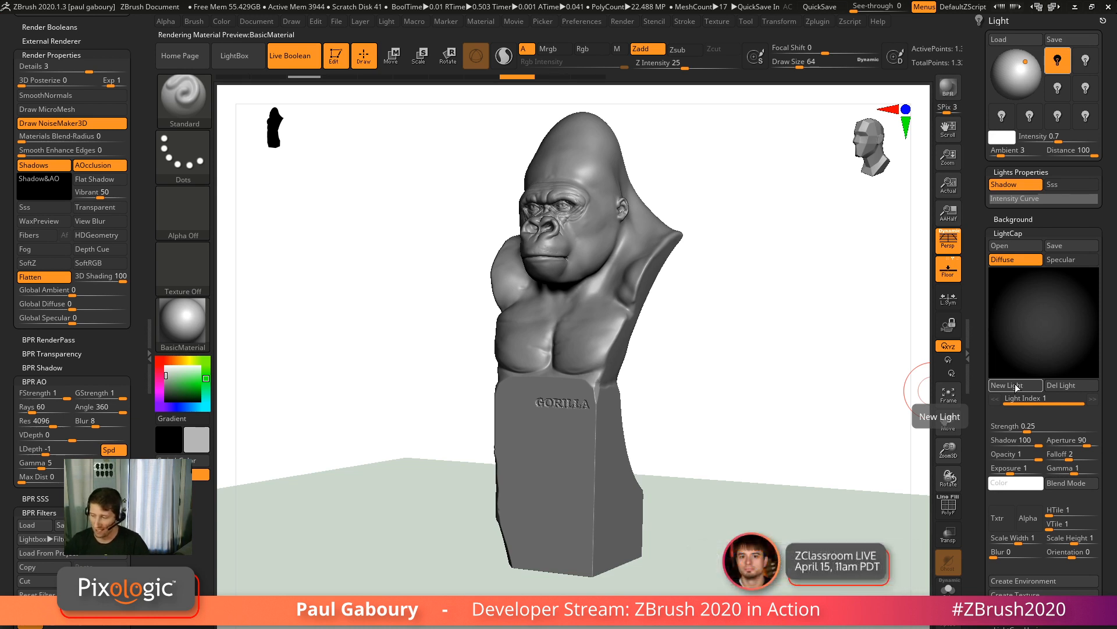
{"action": "left_click", "coordinate": [1016, 387]}
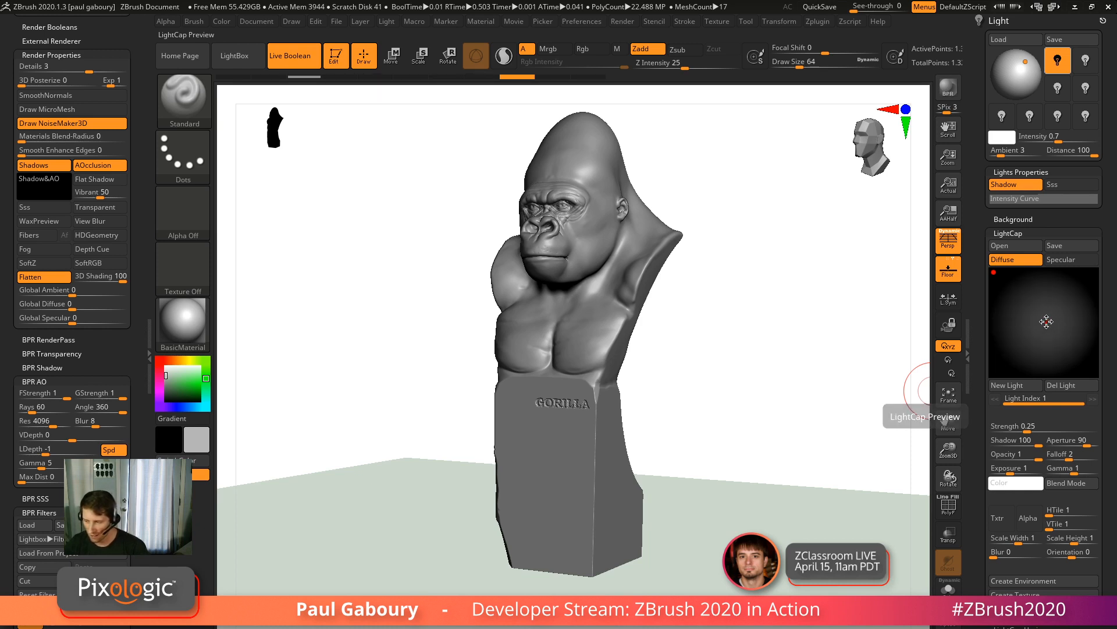
{"action": "mouse_move", "coordinate": [1055, 337]}
{"action": "left_mouse_down"}
{"action": "mouse_move", "coordinate": [1051, 303]}
{"action": "mouse_move", "coordinate": [1024, 317]}
{"action": "mouse_move", "coordinate": [1074, 283]}
{"action": "mouse_move", "coordinate": [1031, 312]}
{"action": "mouse_move", "coordinate": [1058, 301]}
{"action": "mouse_move", "coordinate": [1043, 312]}
{"action": "mouse_move", "coordinate": [1061, 334]}
{"action": "mouse_move", "coordinate": [1042, 326]}
{"action": "mouse_move", "coordinate": [1071, 291]}
{"action": "mouse_move", "coordinate": [1053, 313]}
{"action": "left_mouse_up"}
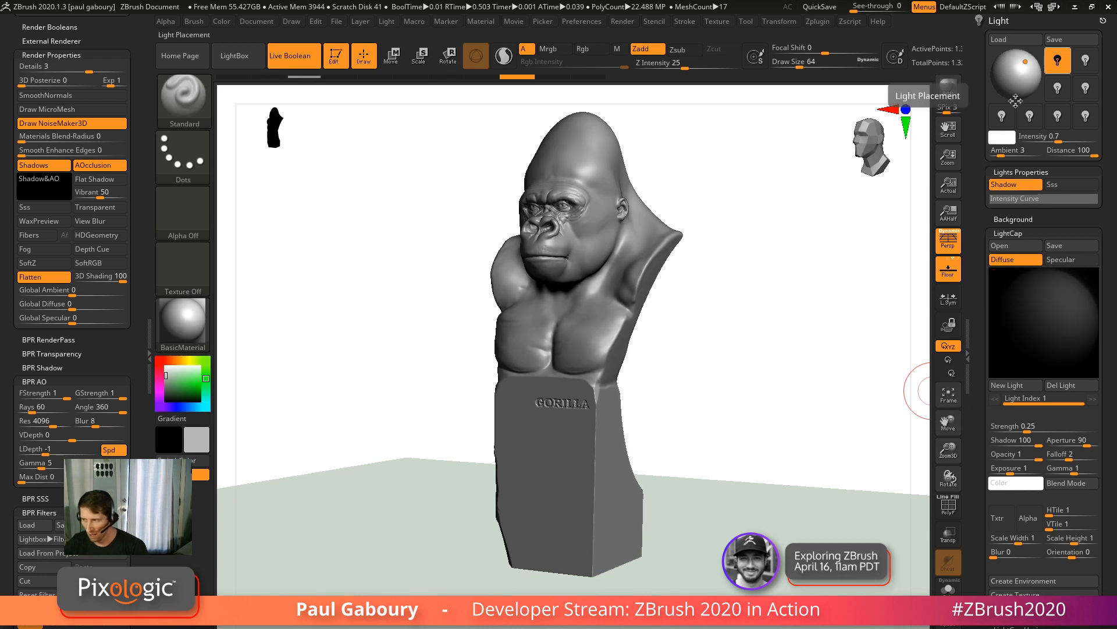
{"action": "left_click_drag", "start_coordinate": [1015, 101], "coordinate": [1026, 64]}
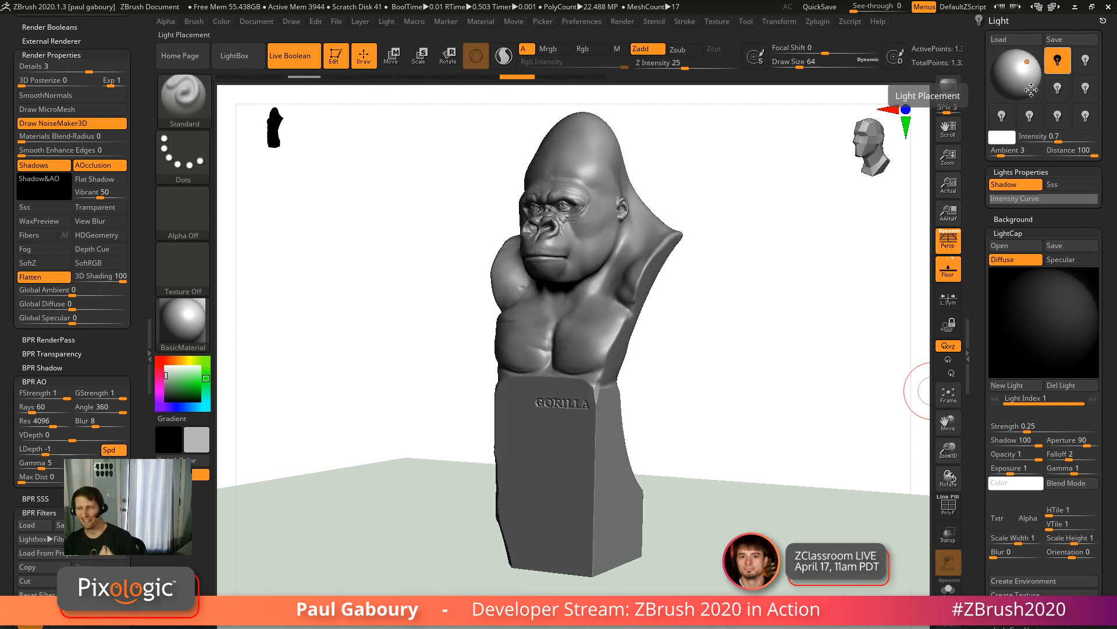
{"action": "left_click", "coordinate": [1056, 305]}
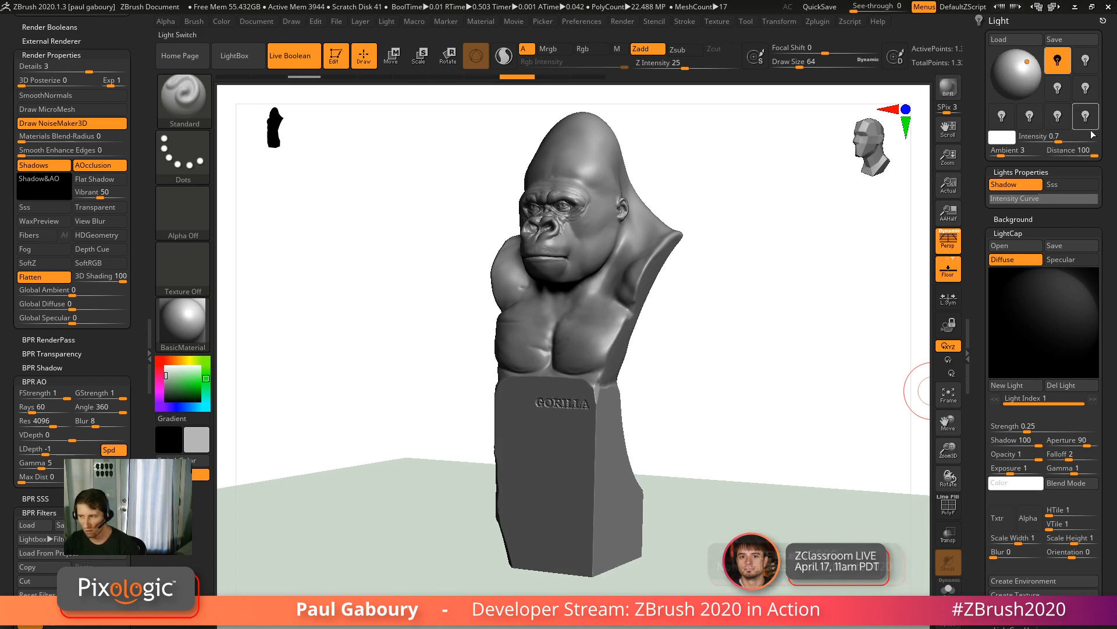
Set the main light's intensity to 0.001 and inspect the materials, including MatCap LBrownClay, under the dimmed light.
{"action": "left_click", "coordinate": [1062, 138]}
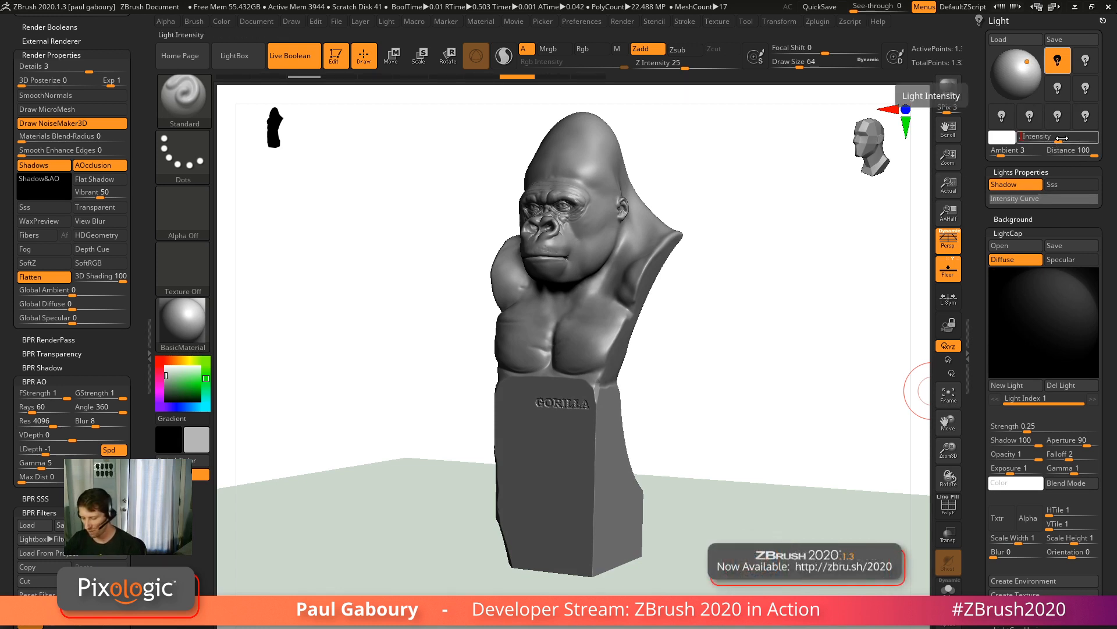
{"action": "type", "text": ".001"}
{"action": "key", "text": "Return"}
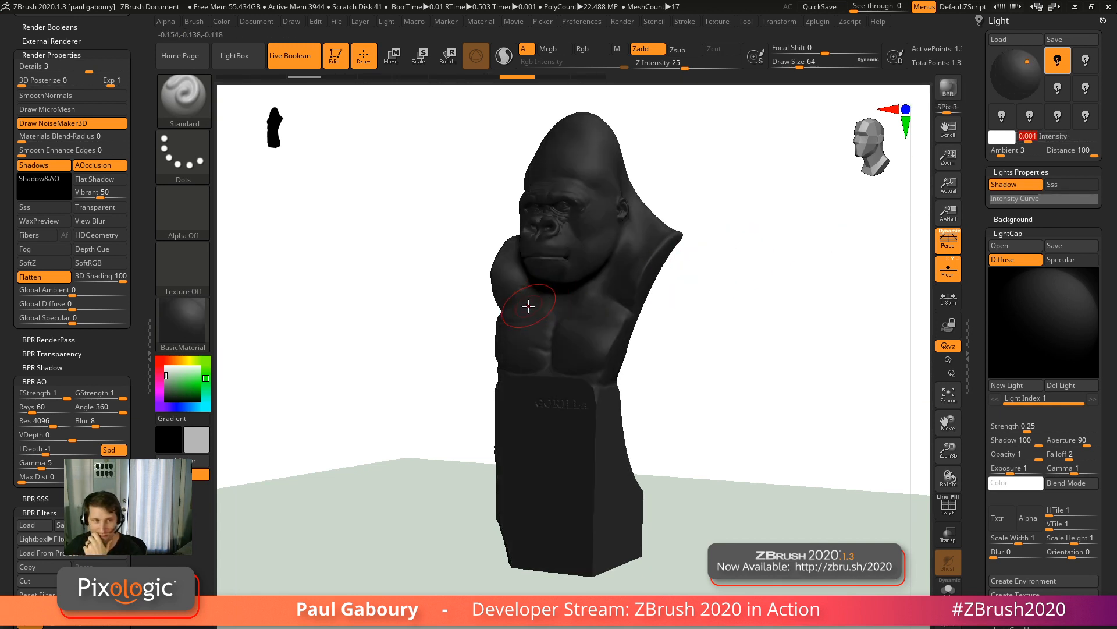
{"action": "left_click", "coordinate": [190, 310]}
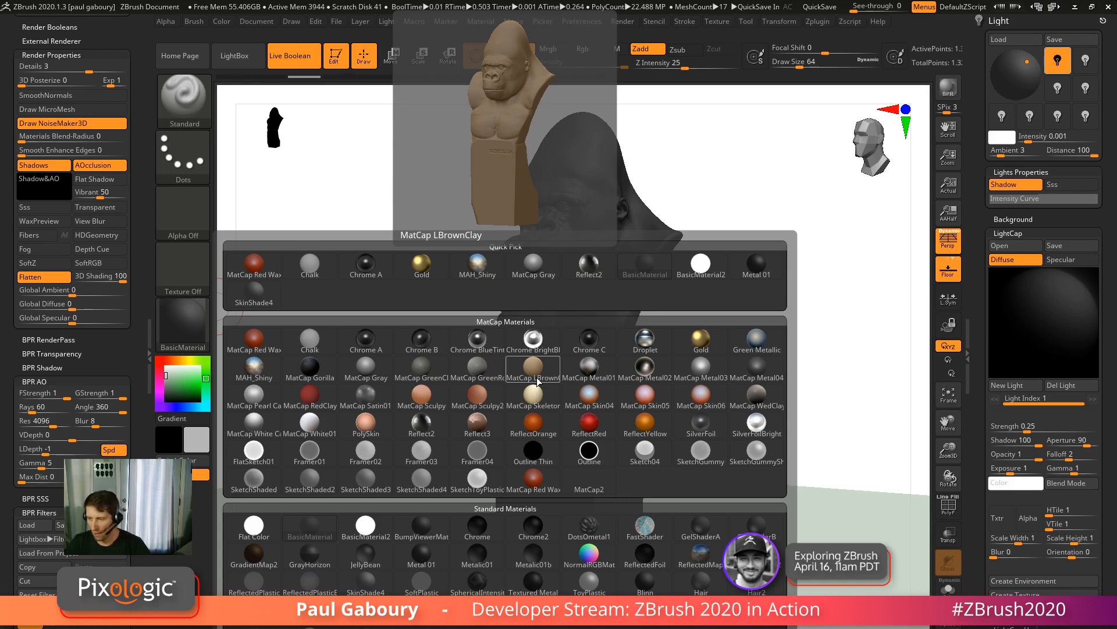
{"action": "left_click", "coordinate": [534, 372]}
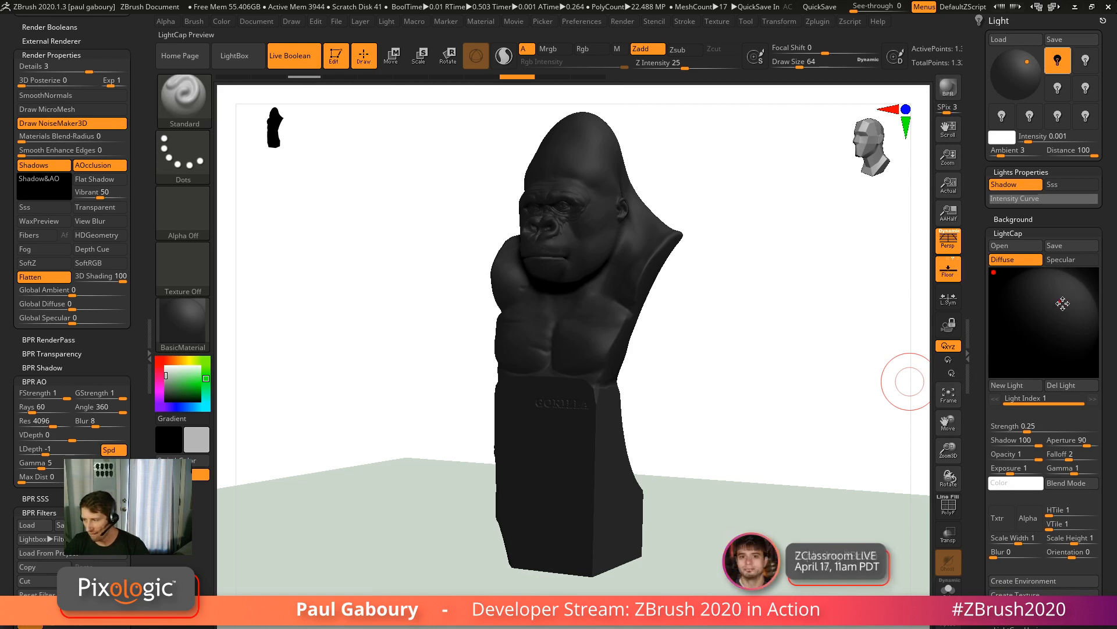
Move the LightCap light within its preview sphere and set its Strength to 0.8.
{"action": "mouse_move", "coordinate": [1056, 320]}
{"action": "left_mouse_down"}
{"action": "mouse_move", "coordinate": [1024, 340]}
{"action": "mouse_move", "coordinate": [1047, 293]}
{"action": "left_mouse_up"}
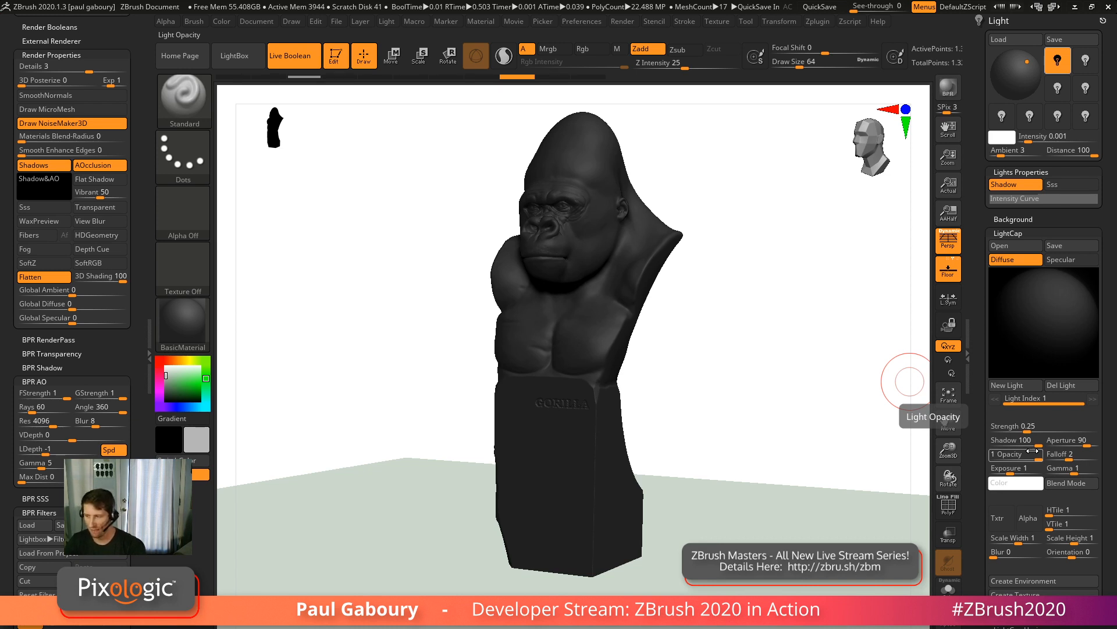
{"action": "left_click", "coordinate": [1030, 429]}
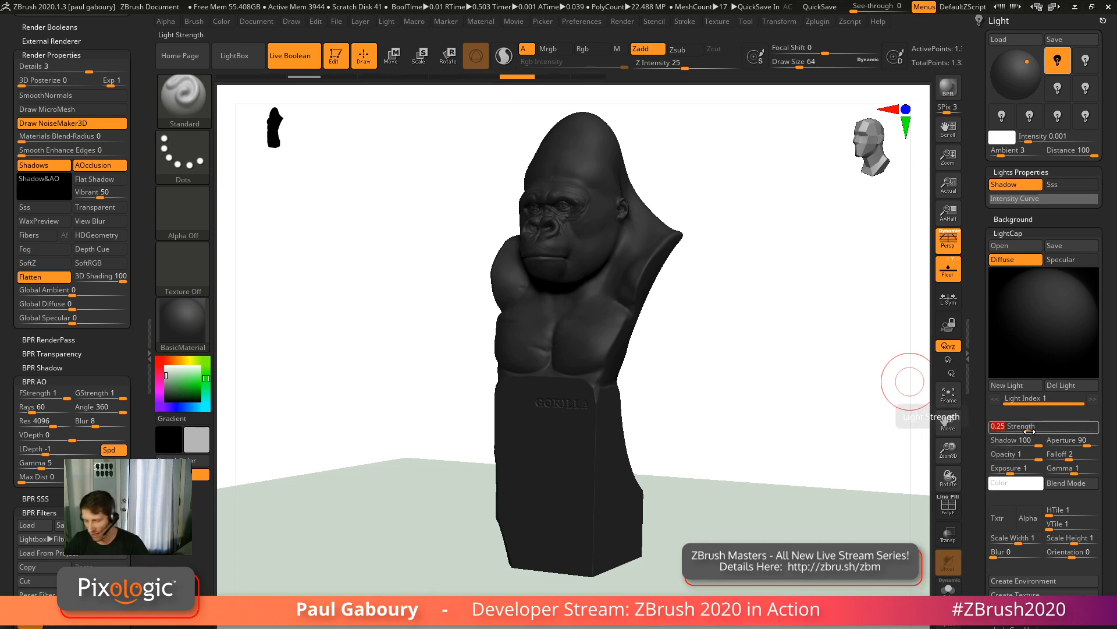
{"action": "type", "text": "0.8"}
{"action": "key", "text": "Return"}
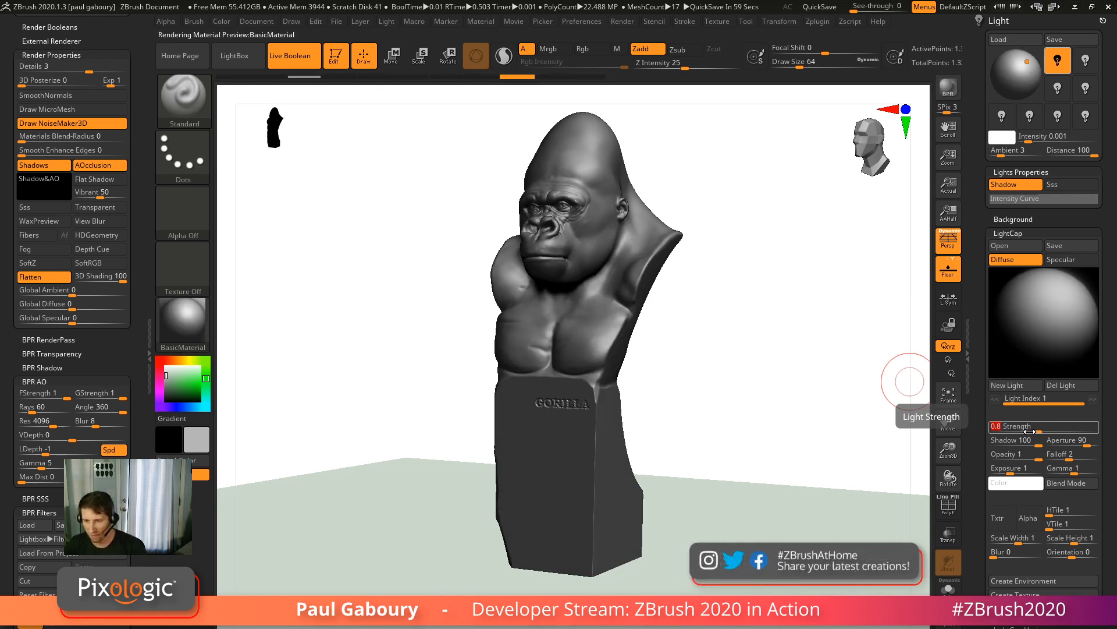
Shift the LightCap light toward the upper right of its preview sphere to relight the bust.
{"action": "left_click", "coordinate": [1050, 315]}
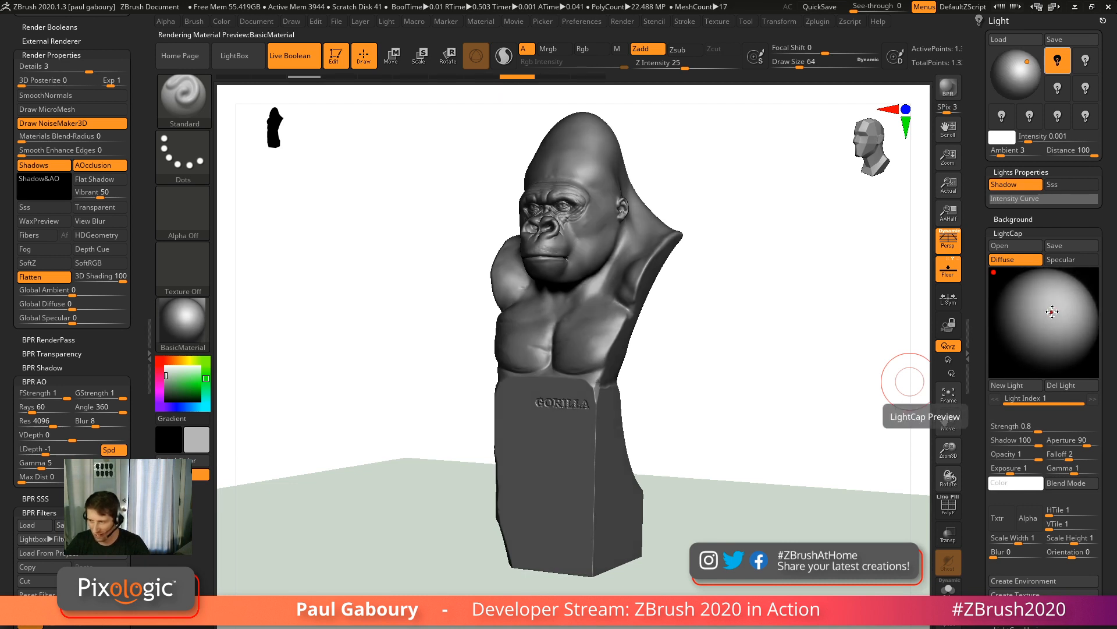
{"action": "left_click", "coordinate": [1052, 309]}
{"action": "left_click_drag", "start_coordinate": [1052, 309], "coordinate": [1056, 304]}
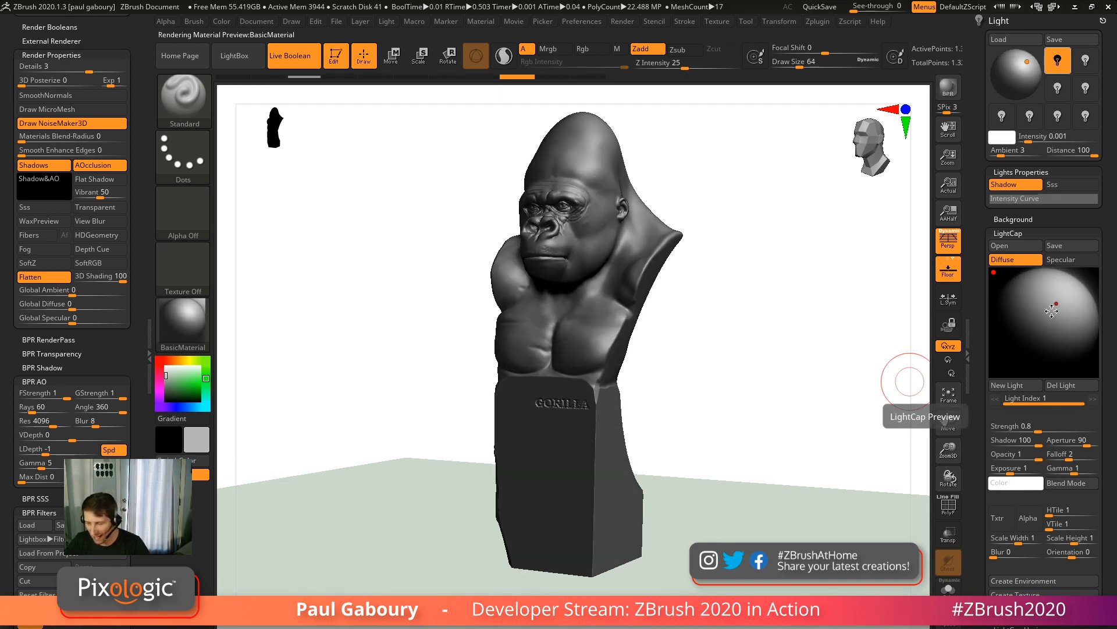
{"action": "left_click", "coordinate": [1056, 305]}
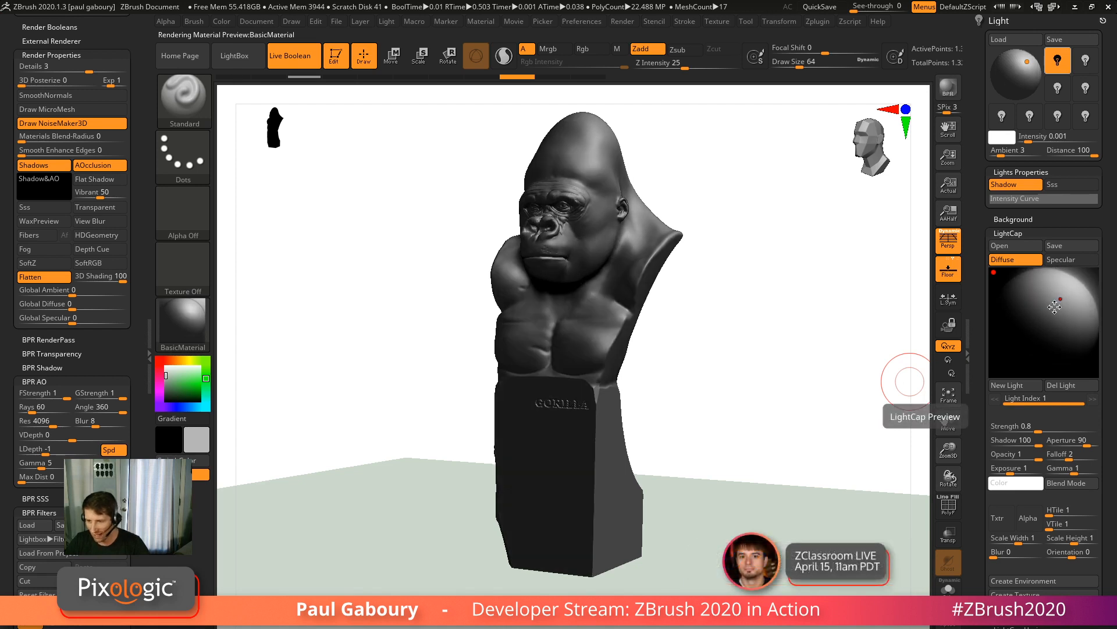
Reposition the light in the upper half of the diffuse LightCap preview to adjust the bust's shading.
{"action": "left_click", "coordinate": [1055, 305]}
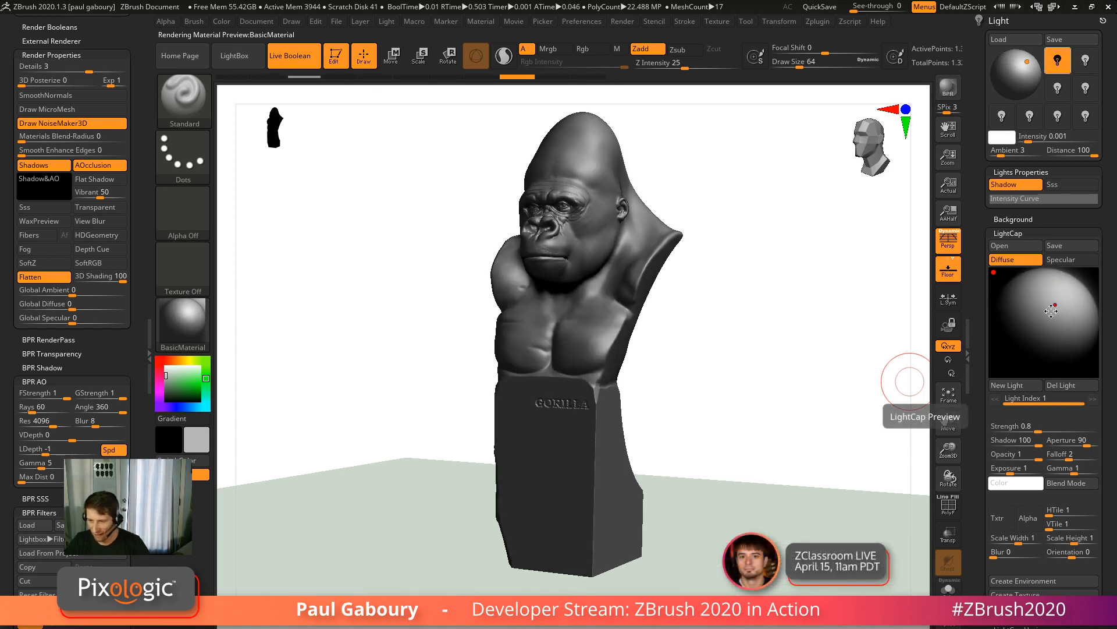
{"action": "left_click", "coordinate": [1059, 303]}
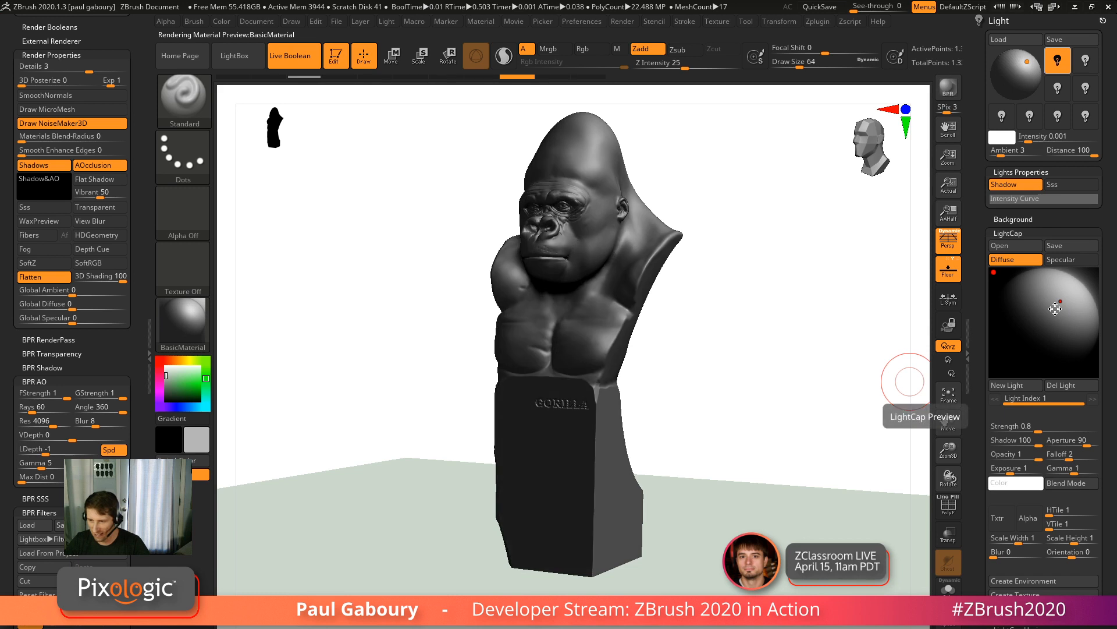
{"action": "left_click", "coordinate": [1060, 302]}
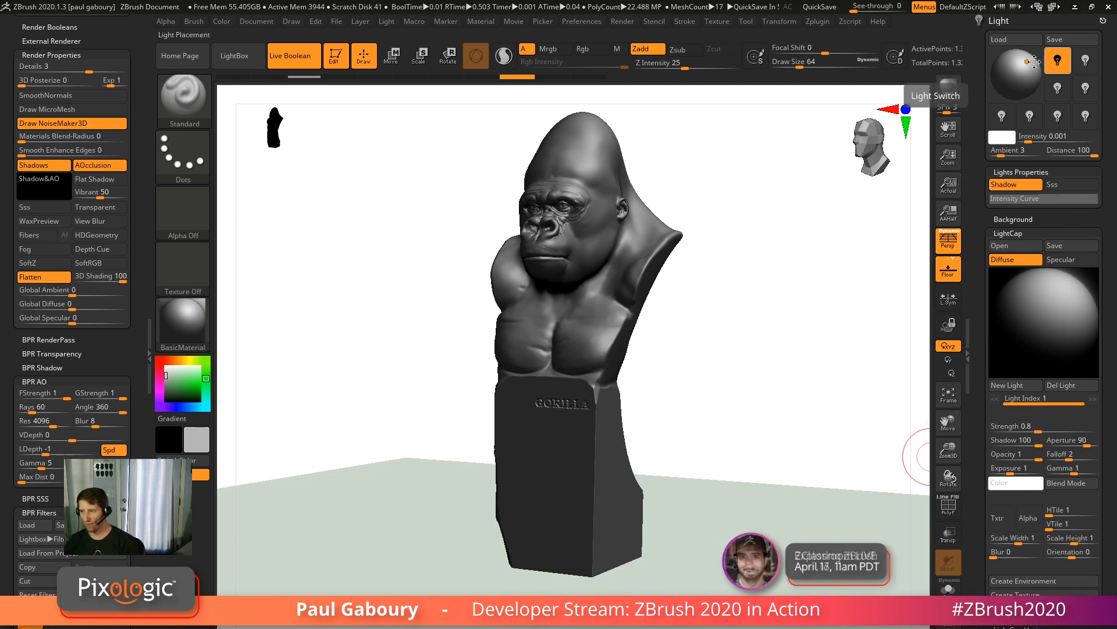
{"action": "left_click", "coordinate": [1029, 442]}
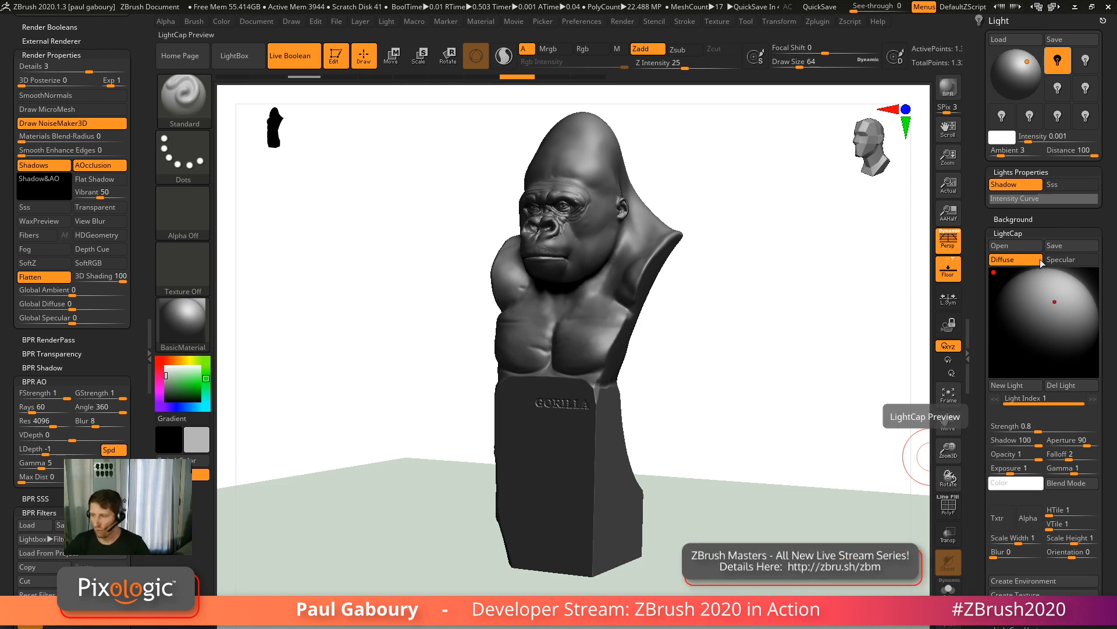
Make a BPR render of the gorilla bust, and turn off AOcclusion with the BPR Shadow settings open.
{"action": "left_click", "coordinate": [948, 88]}
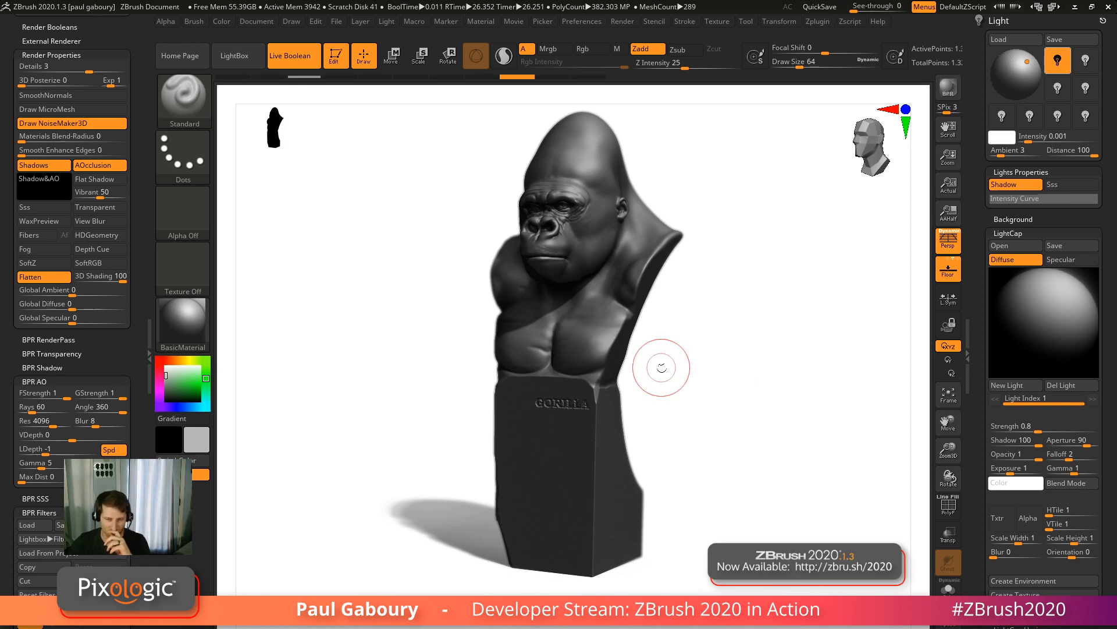
{"action": "left_click", "coordinate": [92, 166]}
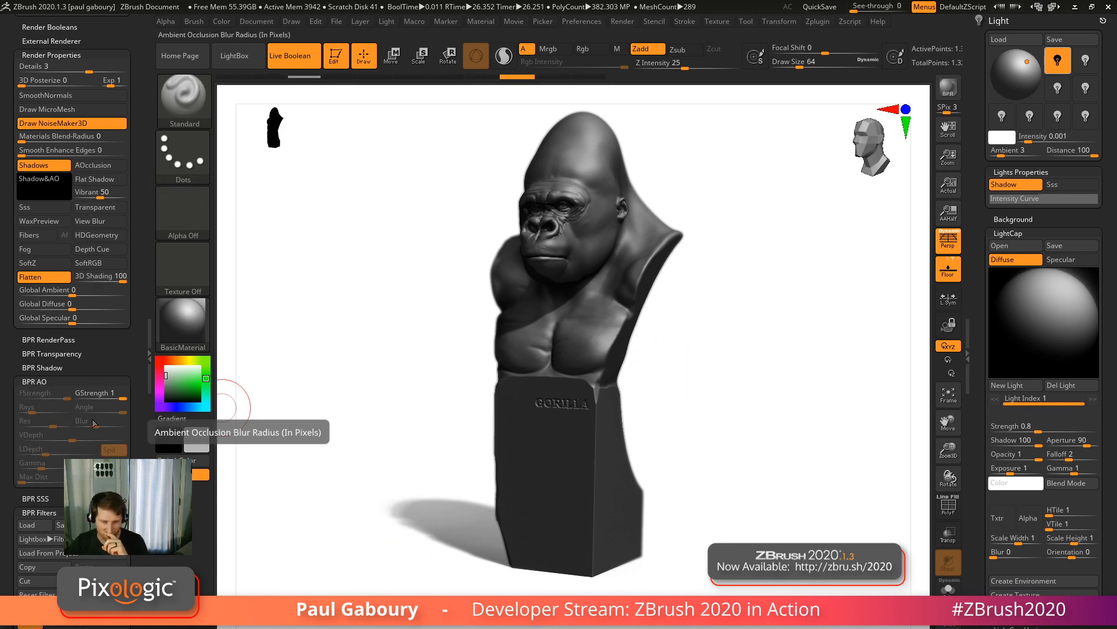
{"action": "left_click", "coordinate": [46, 368]}
{"action": "scroll", "coordinate": [45, 368], "scroll_direction": "up", "scroll_amount": 5}
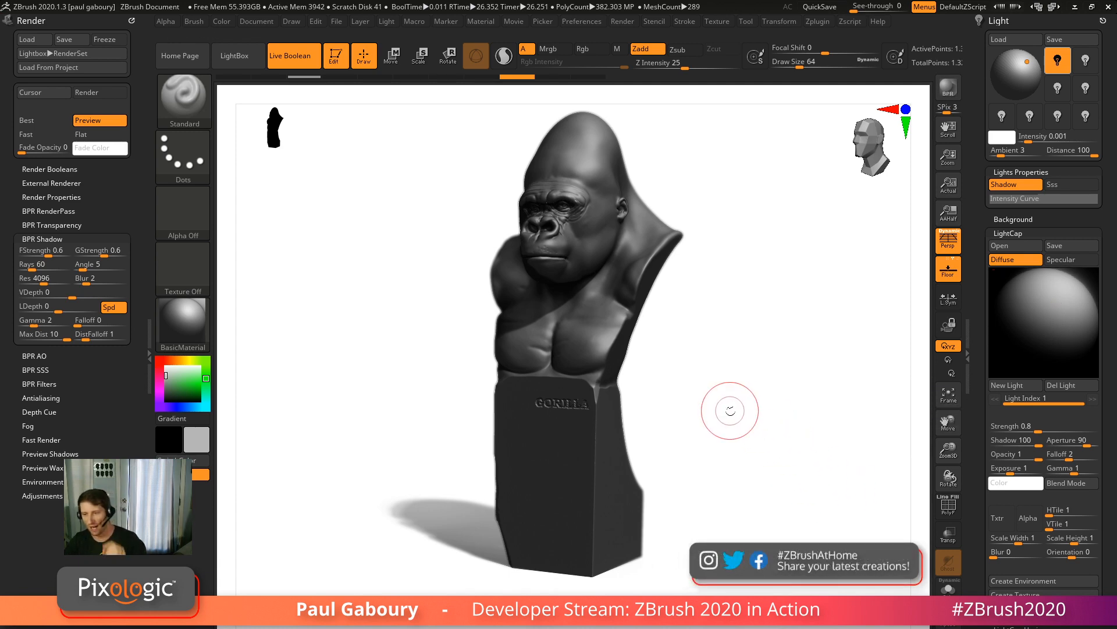
Orbit the bust to a three-quarter view and shift the diffuse light closer to the centre of the LightCap sphere.
{"action": "left_click_drag", "start_coordinate": [726, 404], "coordinate": [781, 415]}
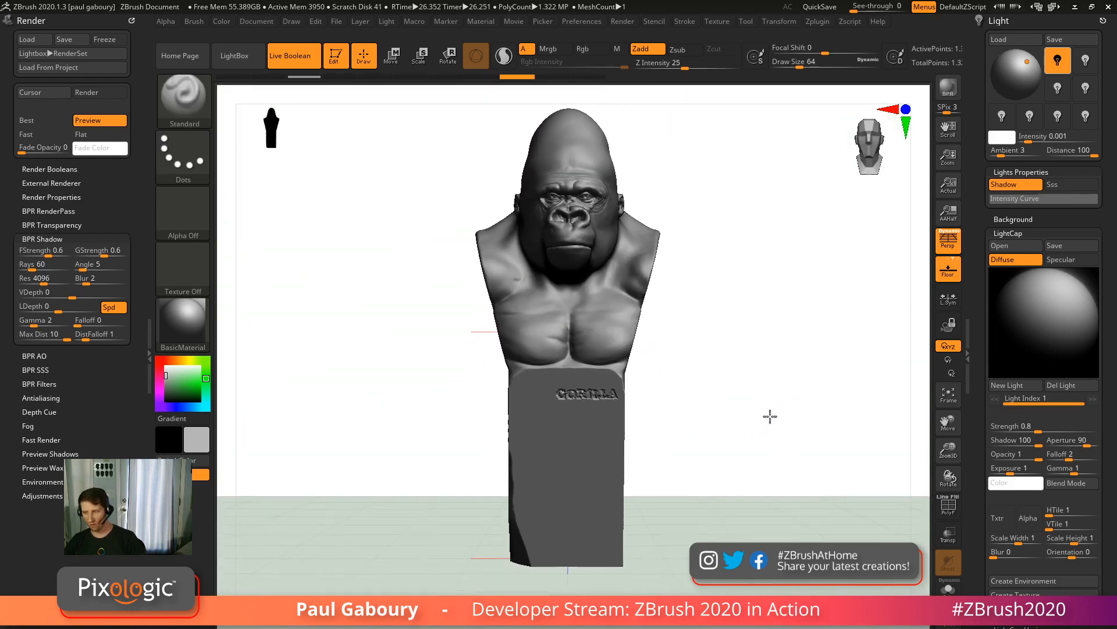
{"action": "mouse_move", "coordinate": [785, 220]}
{"action": "left_mouse_down", "text": "alt"}
{"action": "mouse_move", "coordinate": [691, 264]}
{"action": "mouse_move", "coordinate": [694, 282]}
{"action": "mouse_move", "coordinate": [748, 330]}
{"action": "mouse_move", "coordinate": [843, 324]}
{"action": "mouse_move", "coordinate": [860, 340]}
{"action": "mouse_move", "coordinate": [703, 314]}
{"action": "mouse_move", "coordinate": [768, 314]}
{"action": "mouse_move", "coordinate": [778, 351]}
{"action": "mouse_move", "coordinate": [756, 320]}
{"action": "mouse_move", "coordinate": [720, 343]}
{"action": "mouse_move", "coordinate": [739, 322]}
{"action": "mouse_move", "coordinate": [780, 339]}
{"action": "left_mouse_up", "text": "alt"}
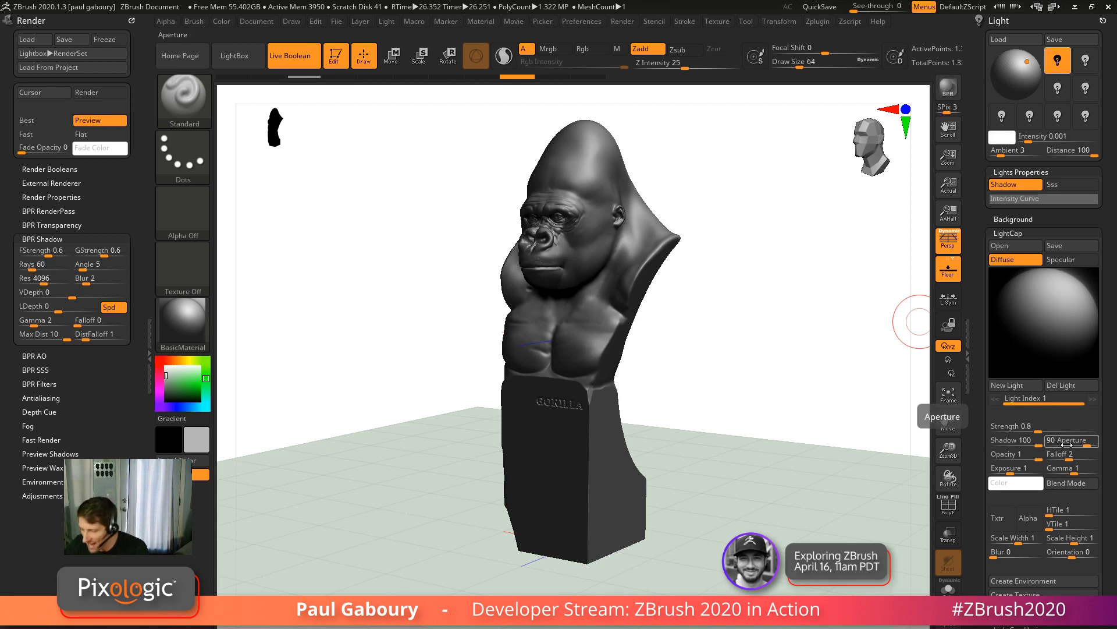
{"action": "mouse_move", "coordinate": [1057, 317]}
{"action": "left_mouse_down"}
{"action": "mouse_move", "coordinate": [1045, 306]}
{"action": "mouse_move", "coordinate": [1059, 311]}
{"action": "mouse_move", "coordinate": [1051, 314]}
{"action": "left_mouse_up"}
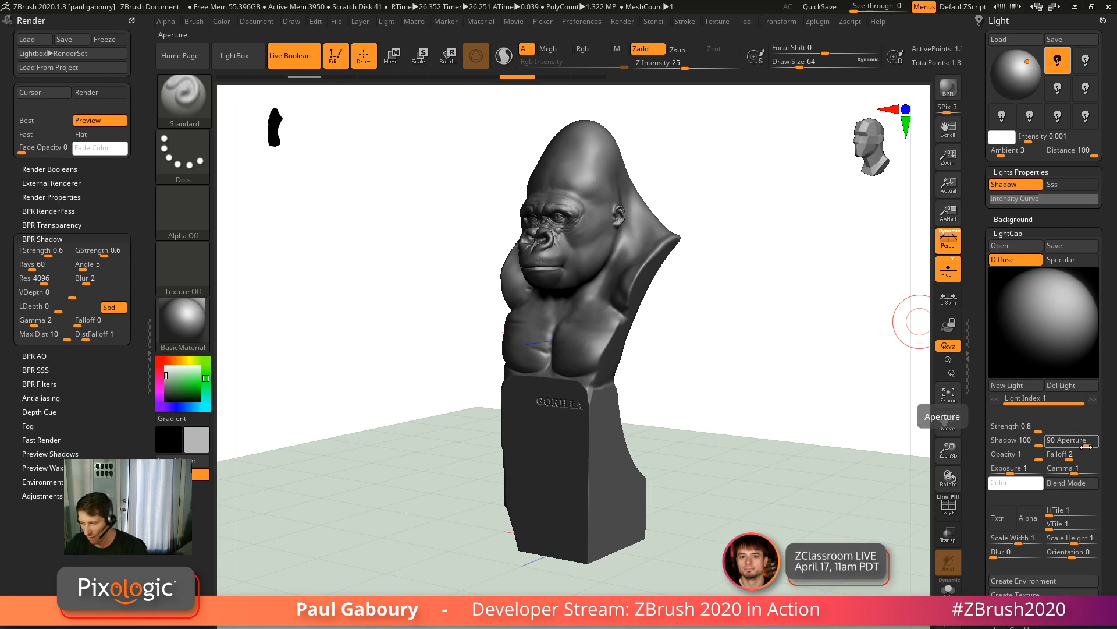
Try different apertures on the diffuse light: about 22, about 110, 180 and 179.
{"action": "left_click_drag", "start_coordinate": [1087, 445], "coordinate": [1076, 445]}
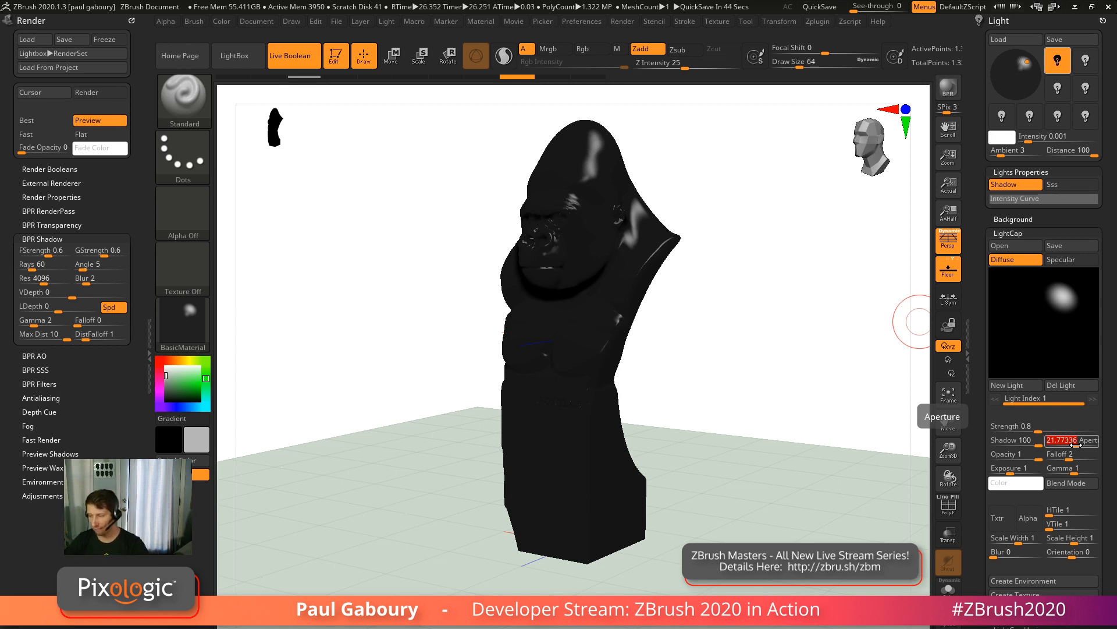
{"action": "left_click_drag", "start_coordinate": [1075, 445], "coordinate": [1086, 446]}
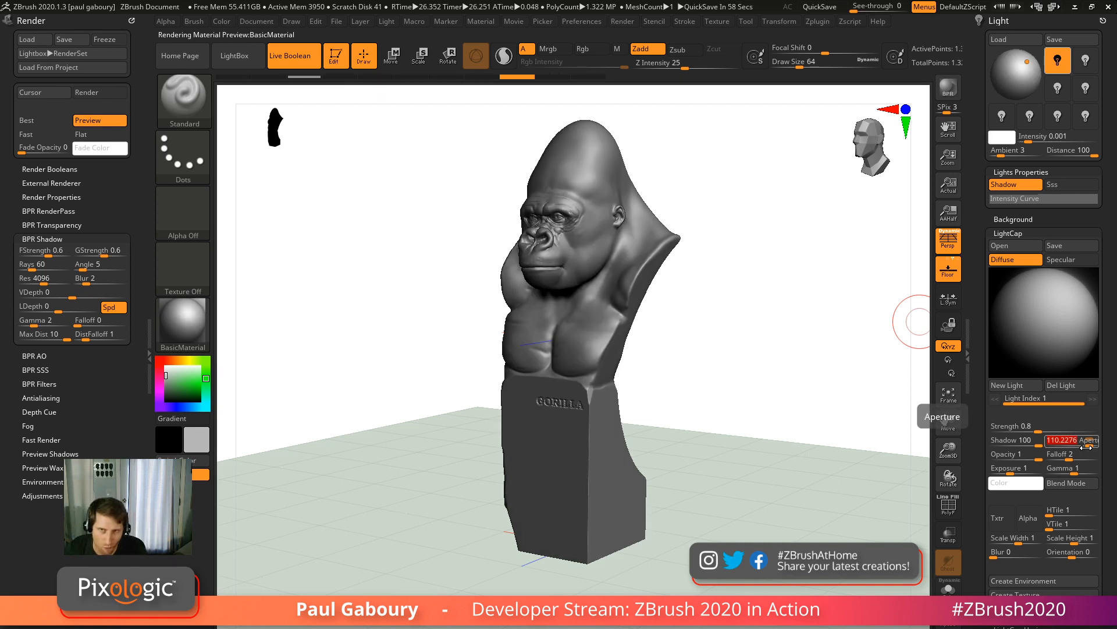
{"action": "type", "text": "180"}
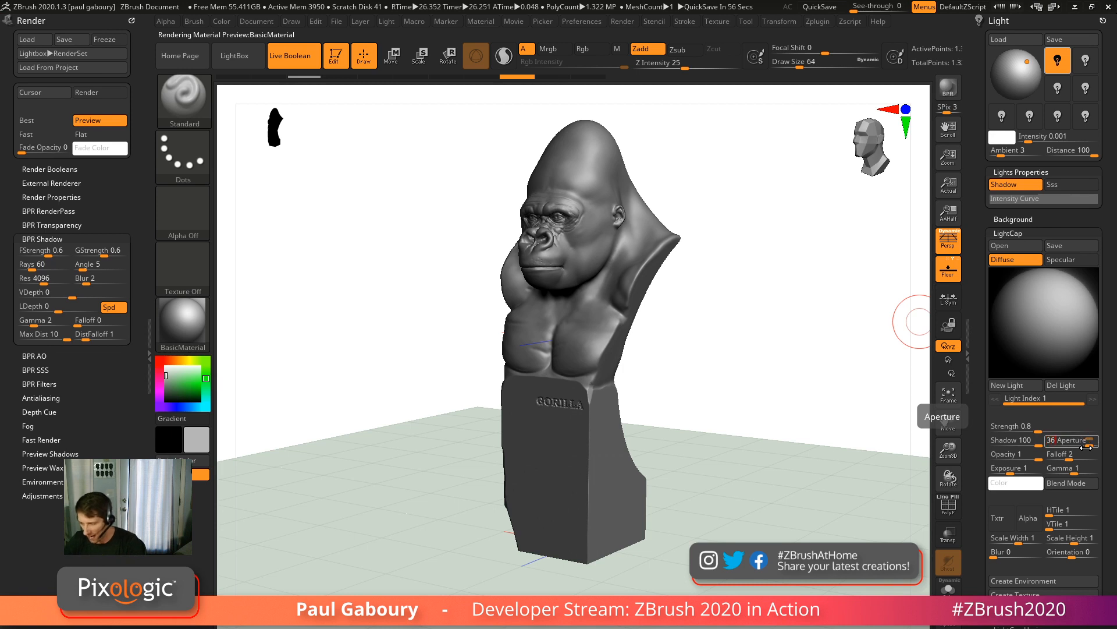
{"action": "key", "text": "Return"}
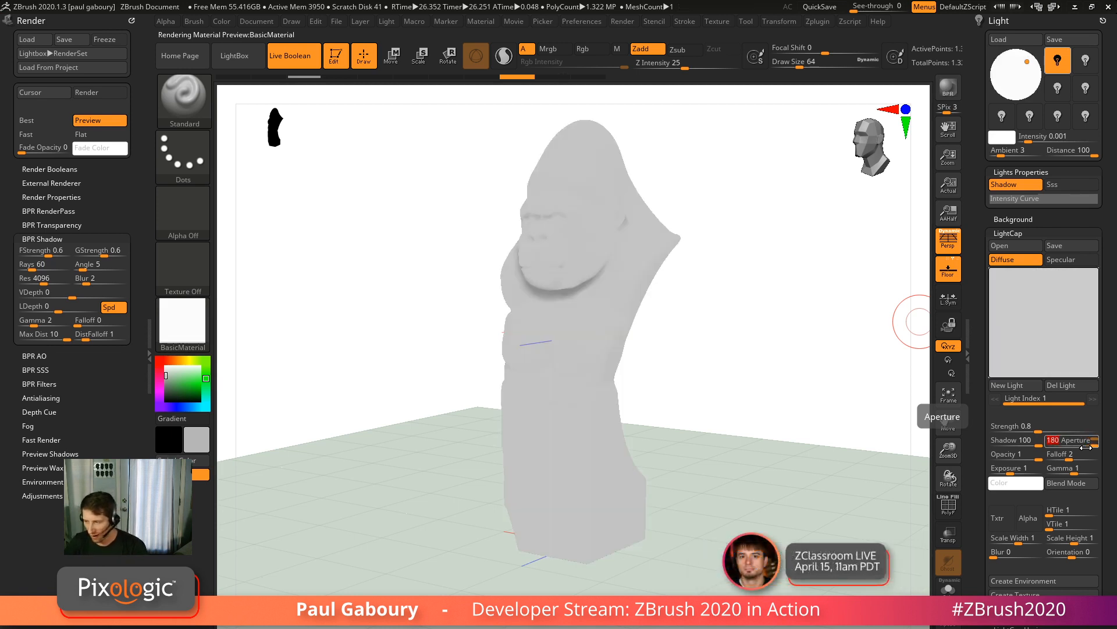
{"action": "type", "text": "179"}
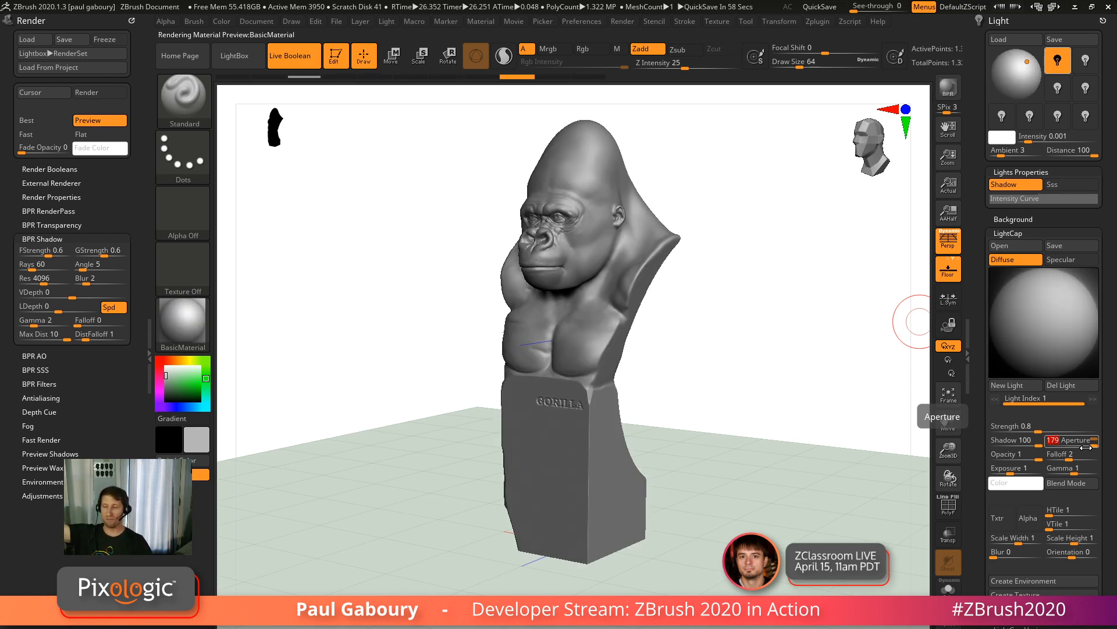
Try lower strengths on the wide-aperture light: 0.1, 0.5, 0.4, 0.3 and 0.2.
{"action": "left_click", "coordinate": [1041, 429]}
{"action": "type", "text": "0.1"}
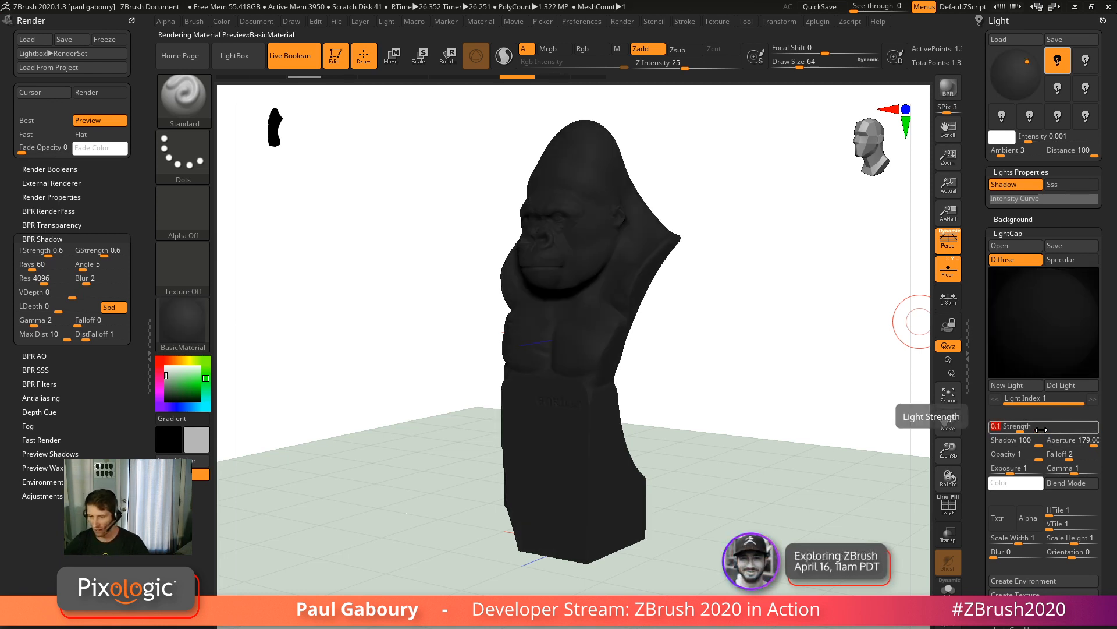
{"action": "key", "text": "BackSpace"}
{"action": "key", "text": "BackSpace"}
{"action": "key", "text": "BackSpace"}
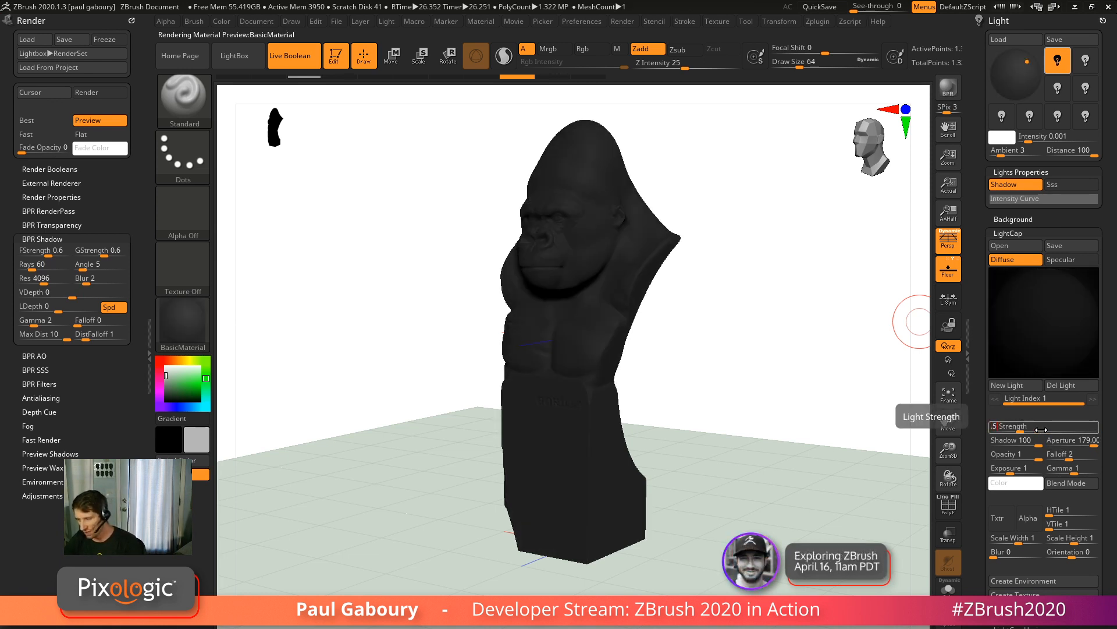
{"action": "type", "text": ".3"}
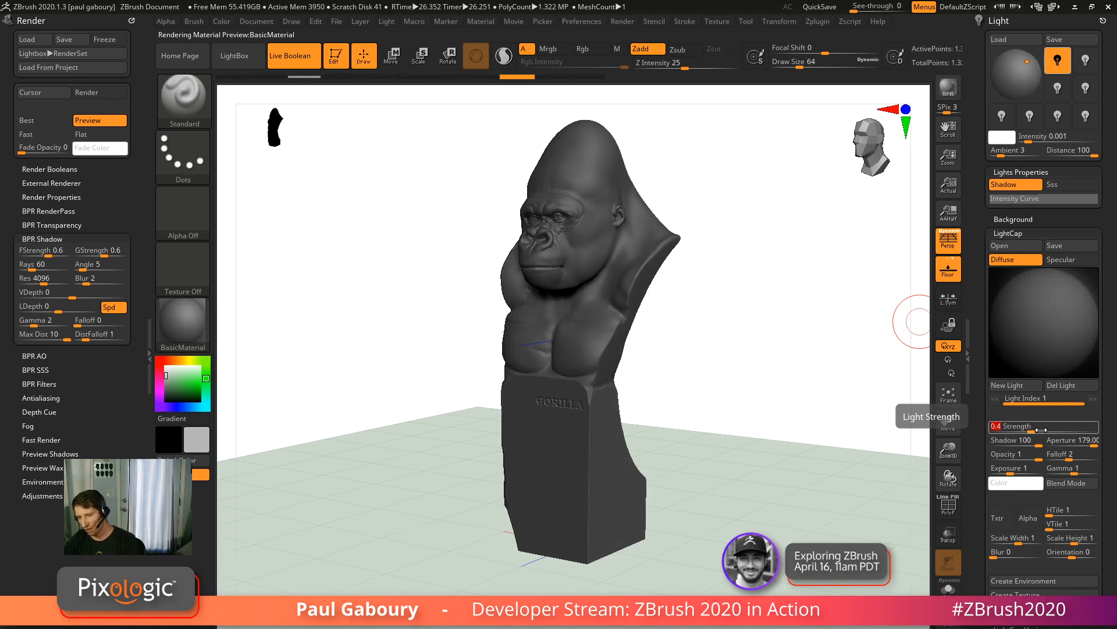
{"action": "key", "text": "Return"}
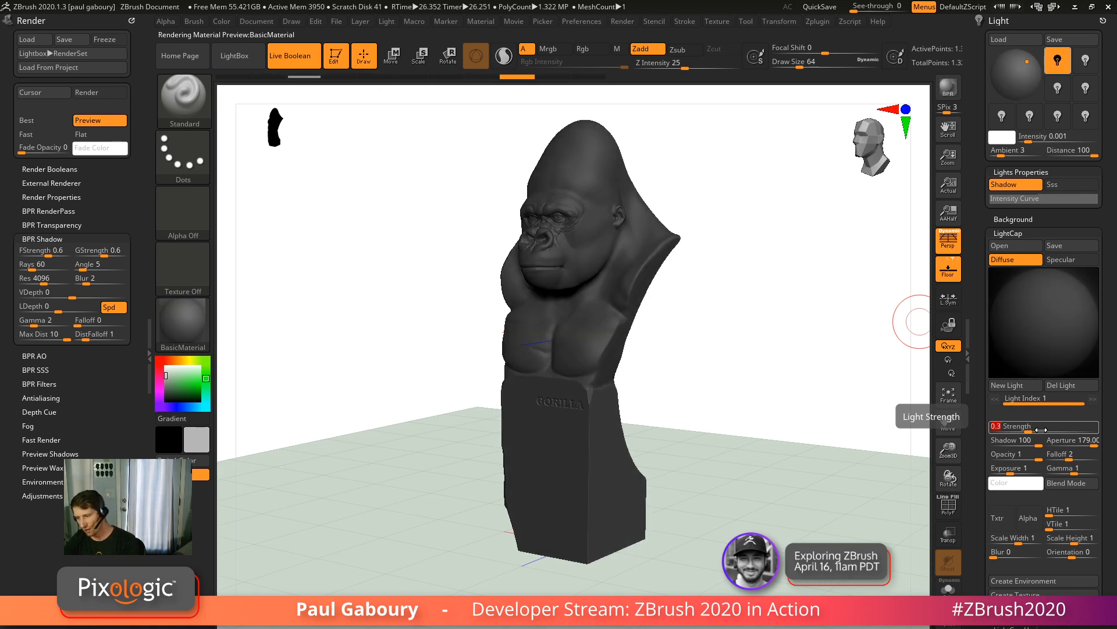
{"action": "type", "text": ".2"}
{"action": "key", "text": "Return"}
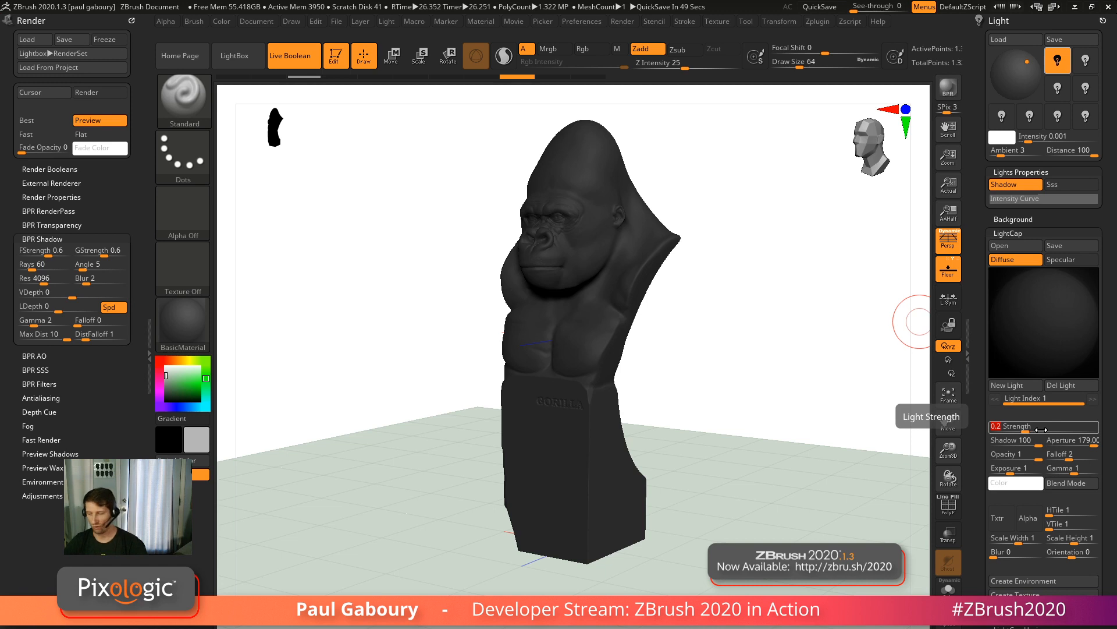
Set the LightCap light's strength to 0.8 and its aperture to 90.
{"action": "left_click", "coordinate": [1041, 430]}
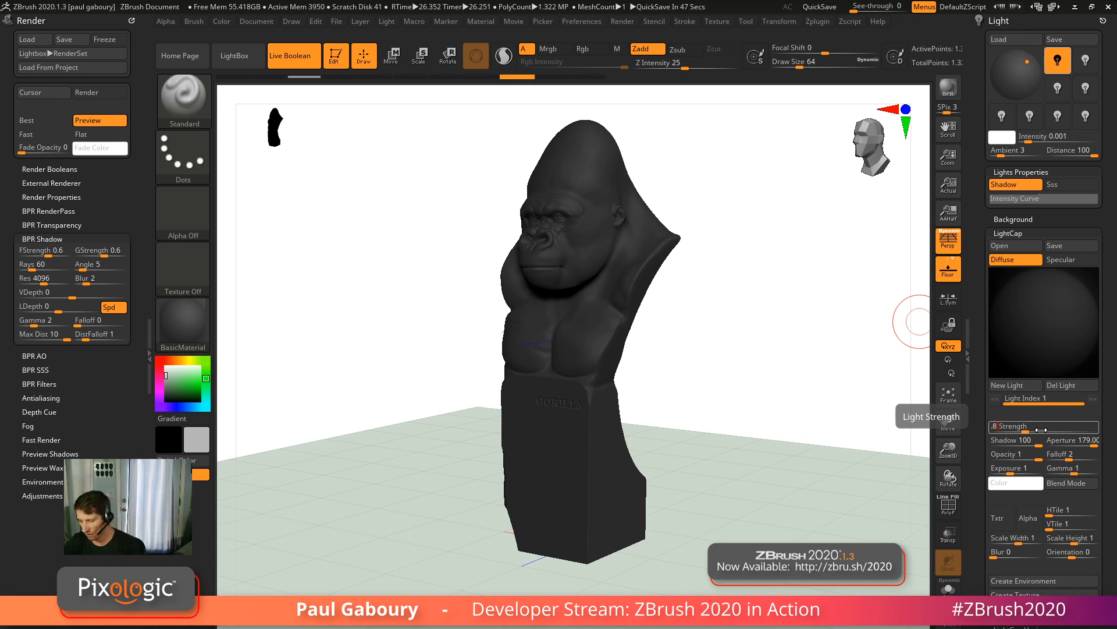
{"action": "left_click", "coordinate": [1076, 441]}
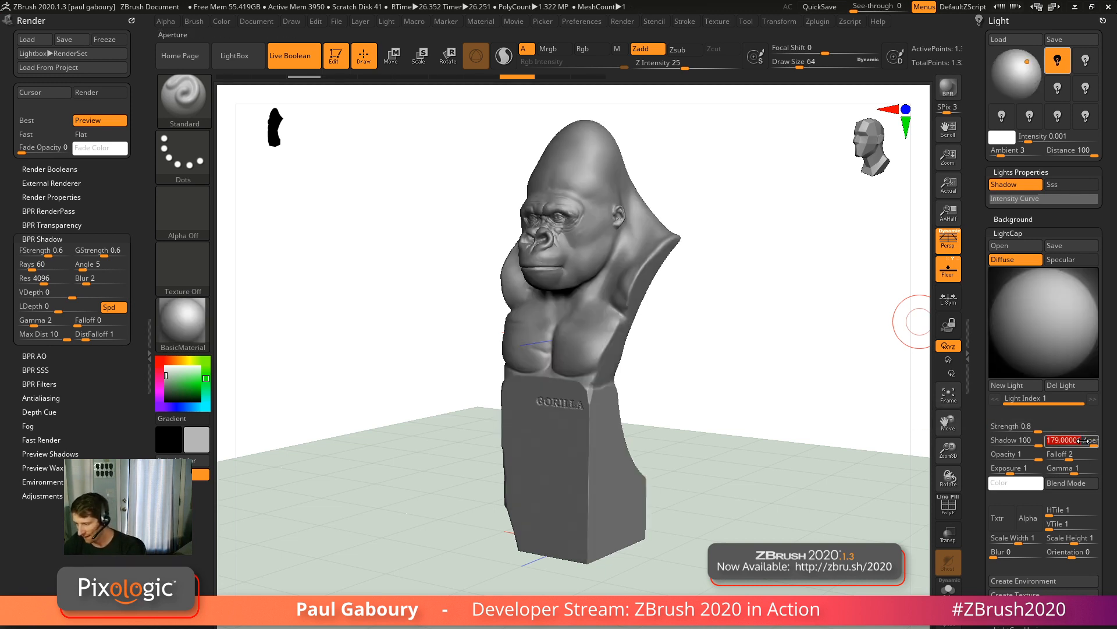
{"action": "type", "text": "90"}
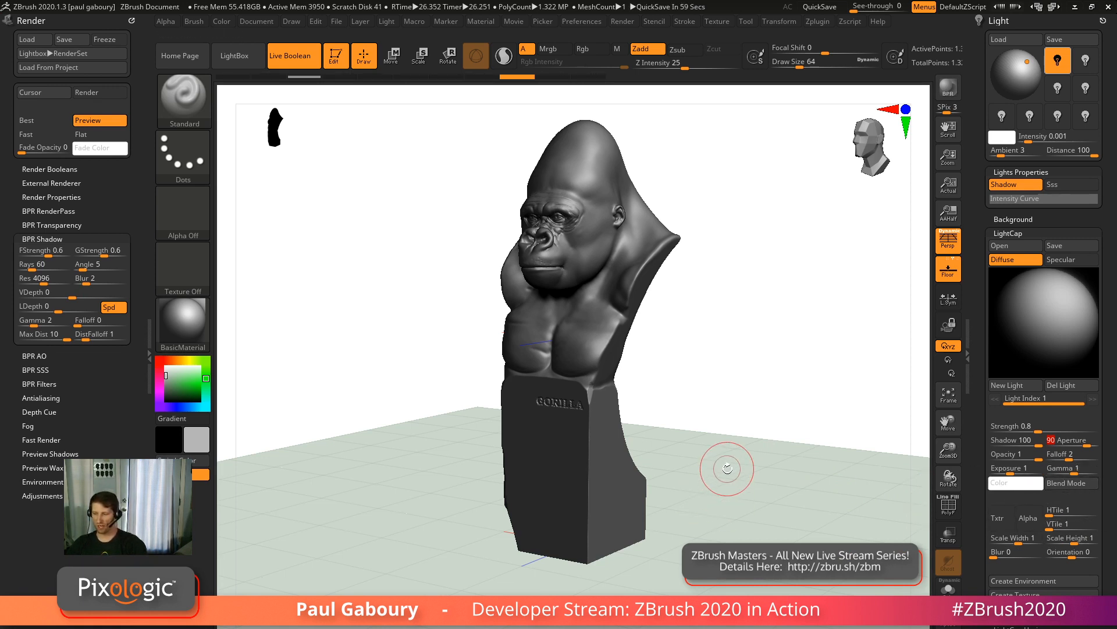
Try a light strength of about 0.16, and set the strength back to 0.8.
{"action": "left_click_drag", "start_coordinate": [1038, 458], "coordinate": [1020, 432]}
{"action": "left_click", "coordinate": [1021, 430]}
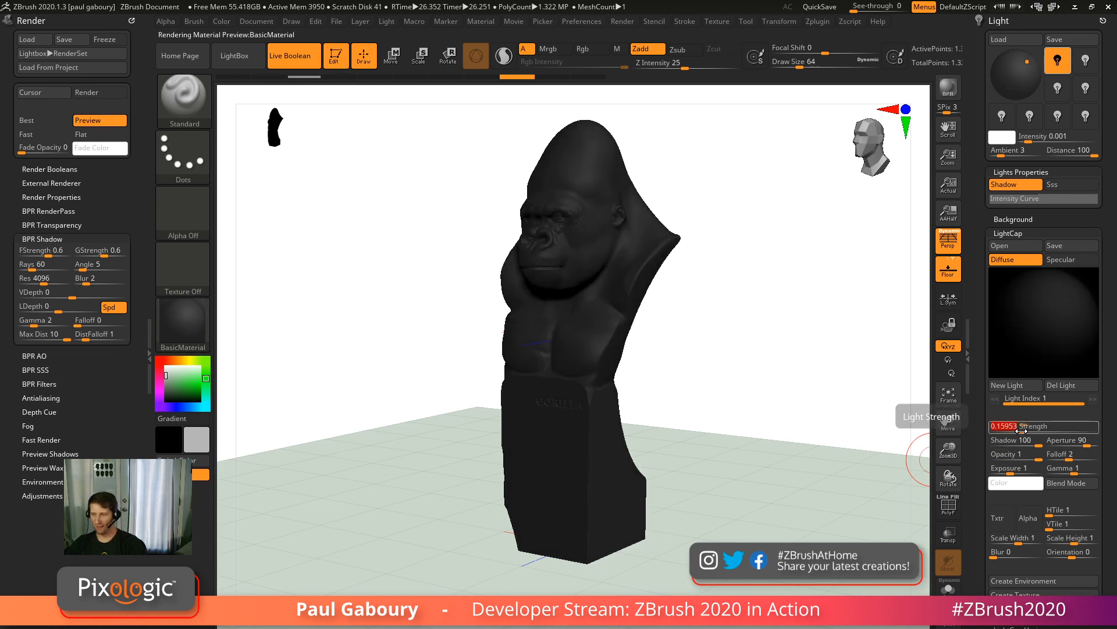
{"action": "type", "text": "0.8"}
{"action": "key", "text": "Return"}
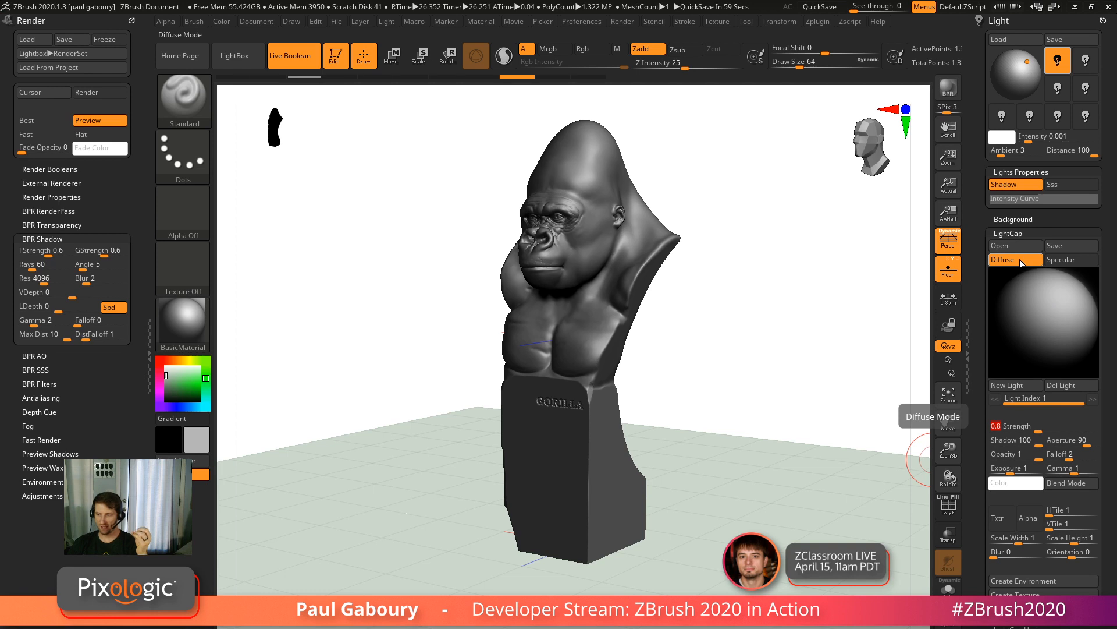
Look at the Specular mode of the LightCap, and set the light's opacity to 0 in Diffuse mode.
{"action": "left_click", "coordinate": [1071, 261]}
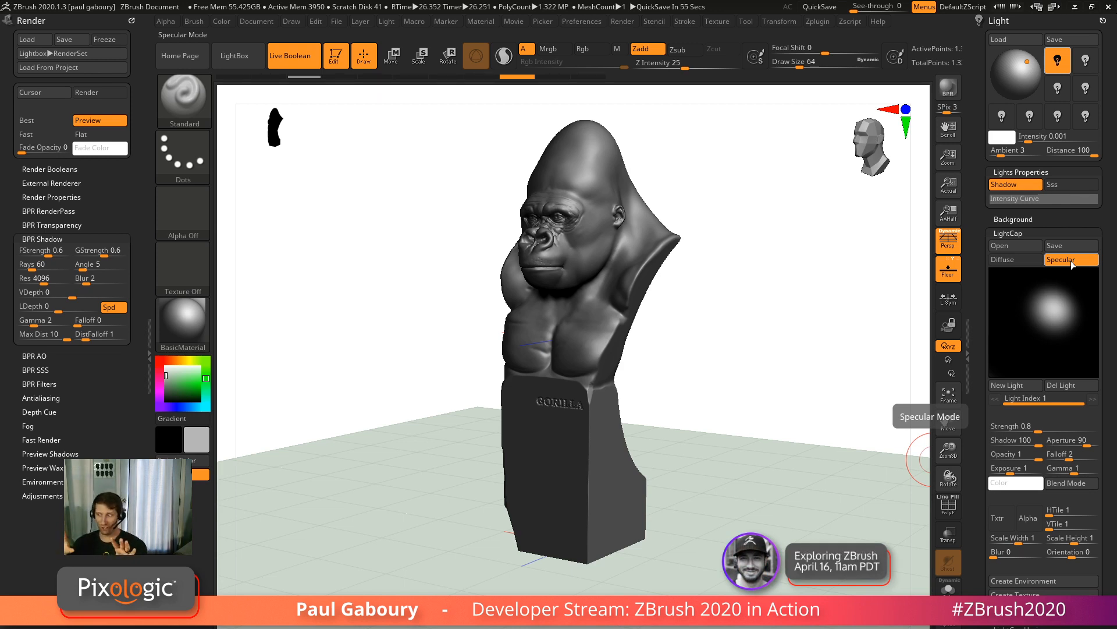
{"action": "left_click", "coordinate": [1016, 264]}
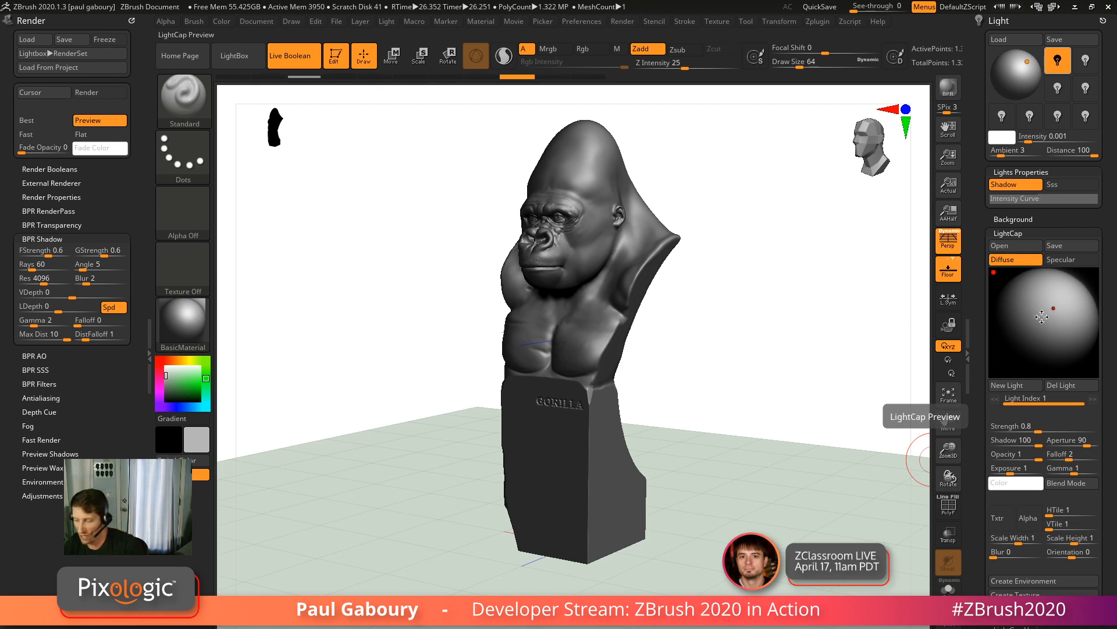
{"action": "left_click_drag", "start_coordinate": [1023, 455], "coordinate": [981, 462]}
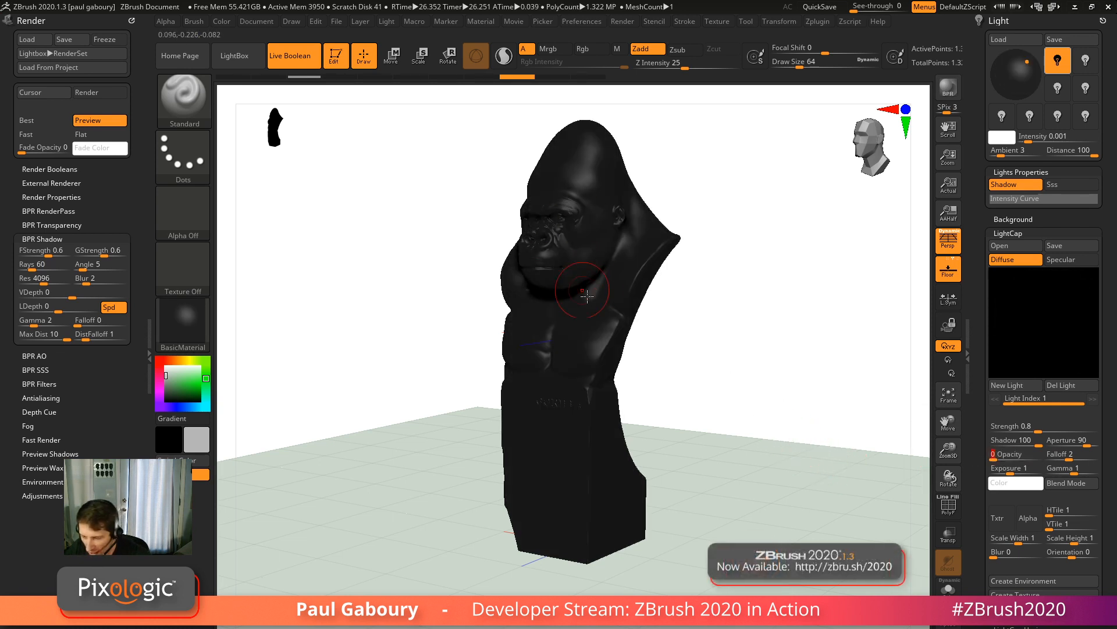
Compare the light in Specular and Diffuse modes, and move it slightly on the specular LightCap preview.
{"action": "left_click", "coordinate": [1080, 262]}
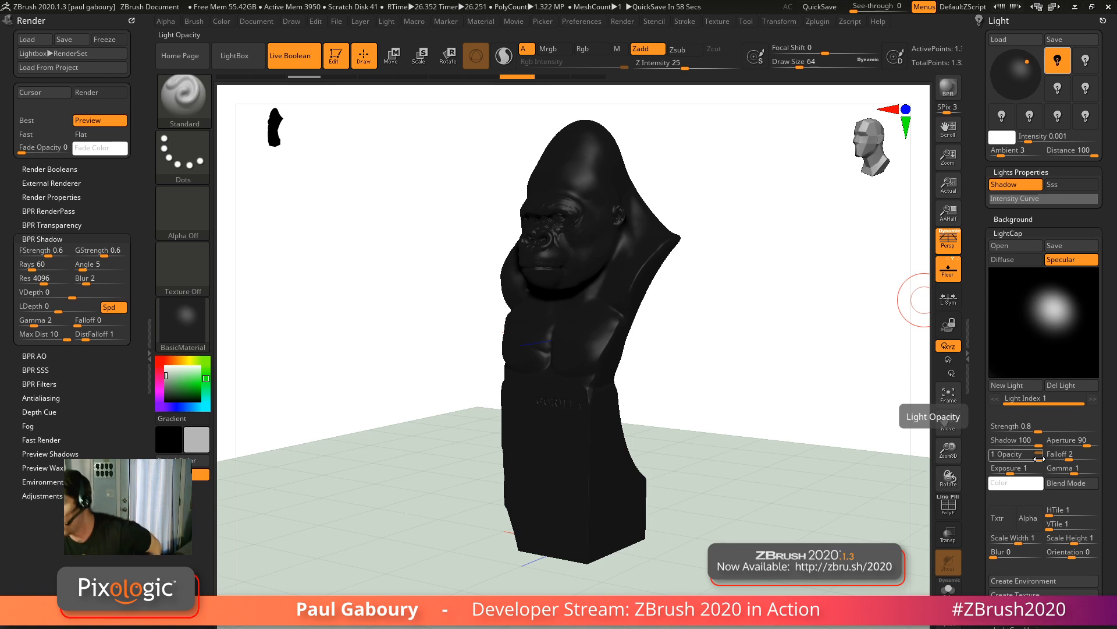
{"action": "left_click_drag", "start_coordinate": [1022, 458], "coordinate": [992, 458]}
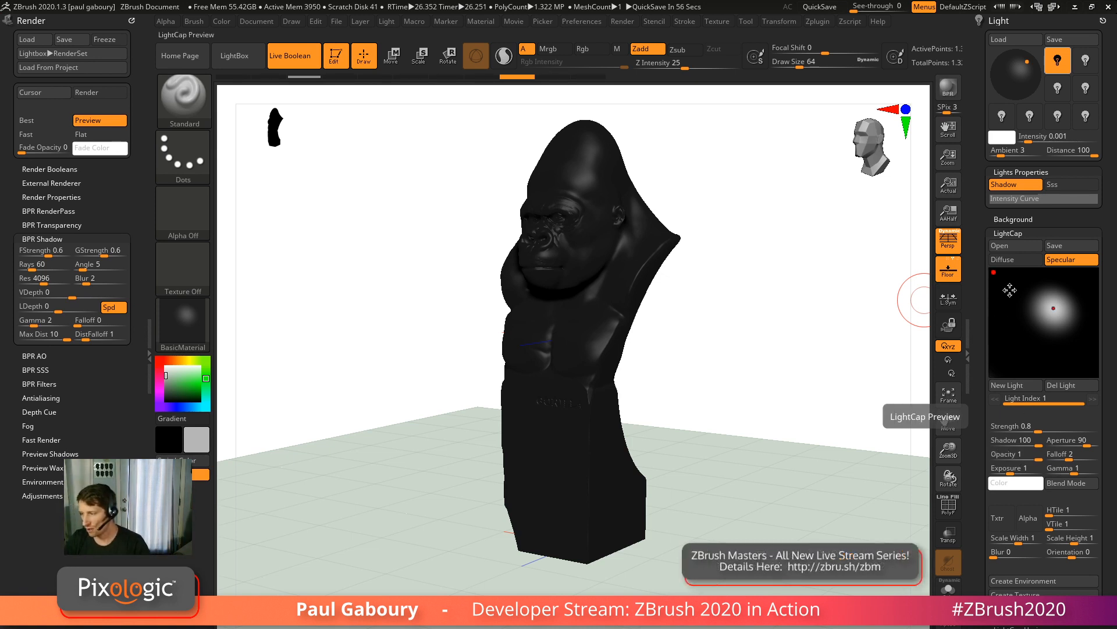
{"action": "left_click", "coordinate": [1020, 263]}
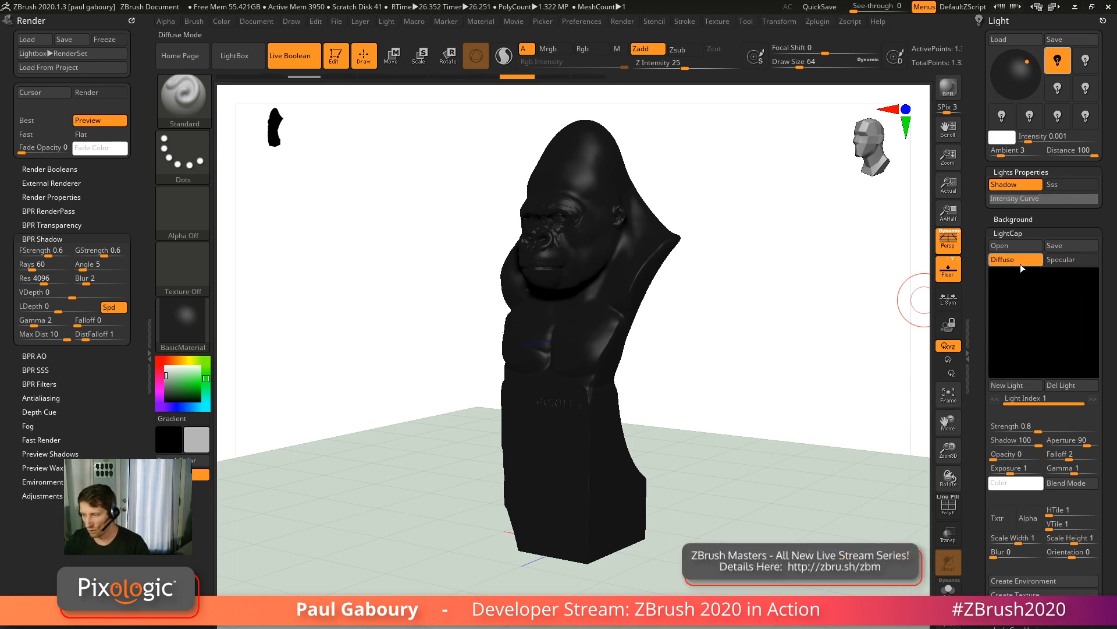
{"action": "left_click", "coordinate": [1066, 260]}
{"action": "mouse_move", "coordinate": [1054, 309]}
{"action": "left_mouse_down"}
{"action": "mouse_move", "coordinate": [1039, 328]}
{"action": "mouse_move", "coordinate": [1055, 312]}
{"action": "left_mouse_up"}
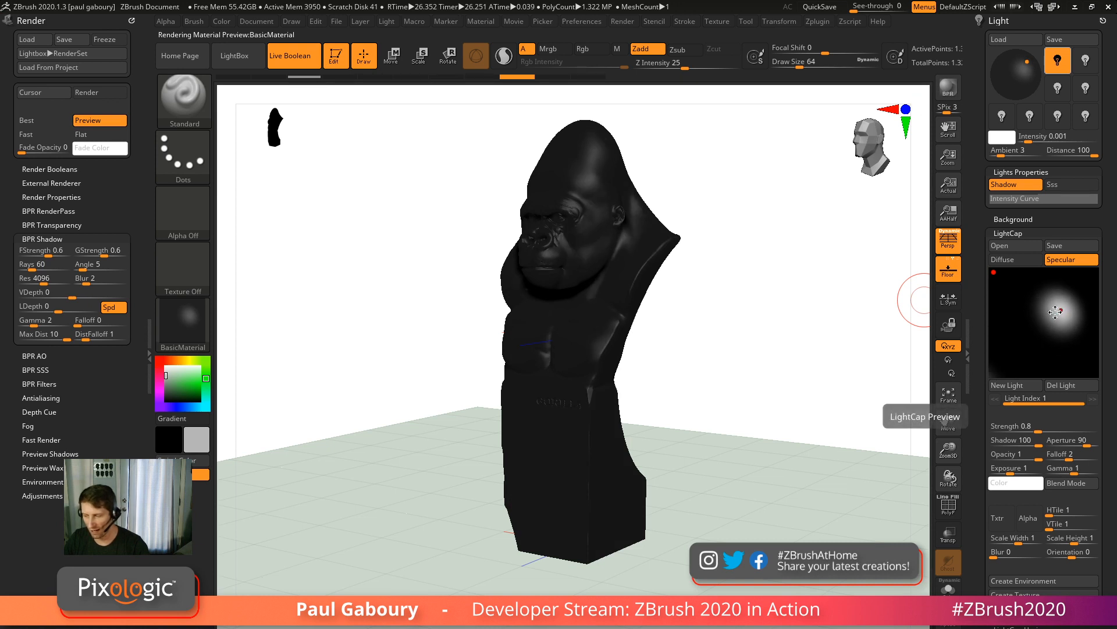
Set the light's opacity to 1 in Diffuse mode.
{"action": "left_click", "coordinate": [1021, 261]}
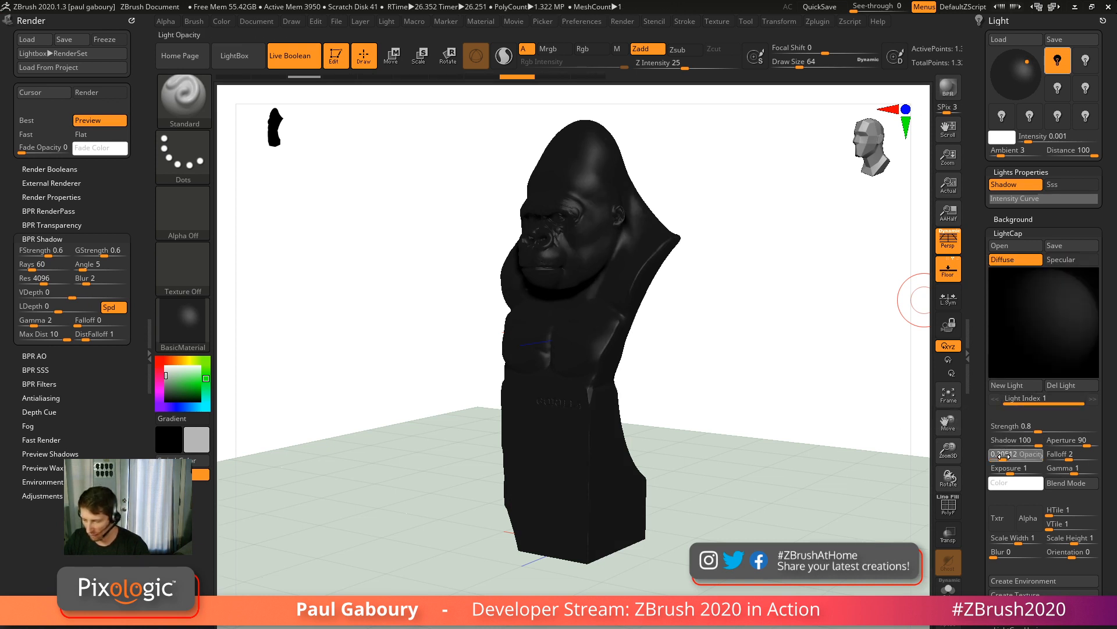
{"action": "left_click_drag", "start_coordinate": [1001, 454], "coordinate": [1004, 456]}
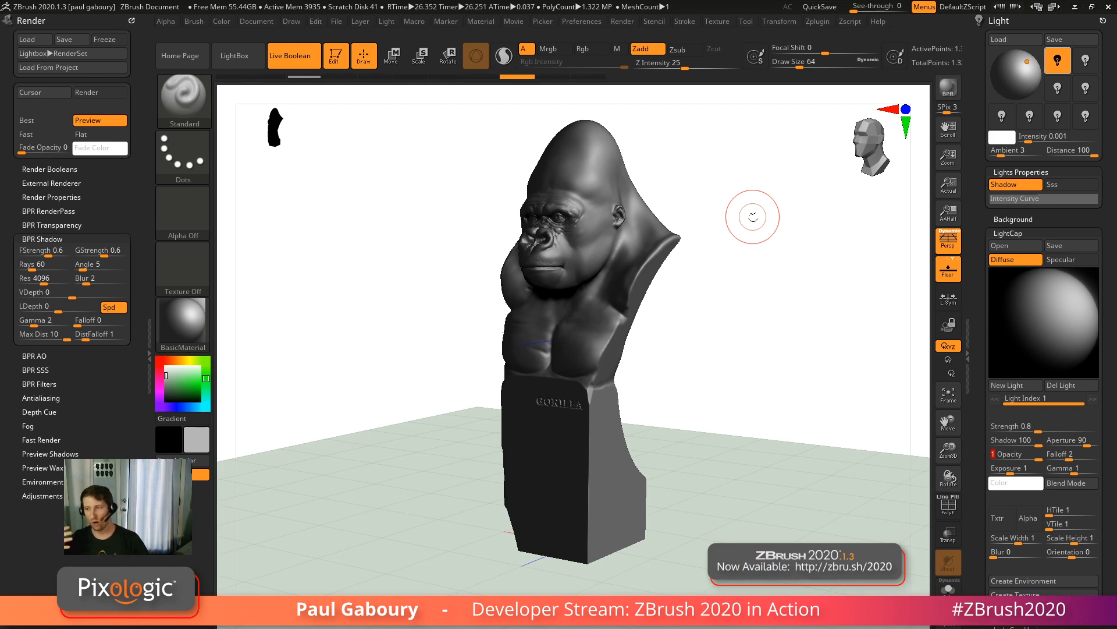
{"action": "left_click", "coordinate": [338, 25]}
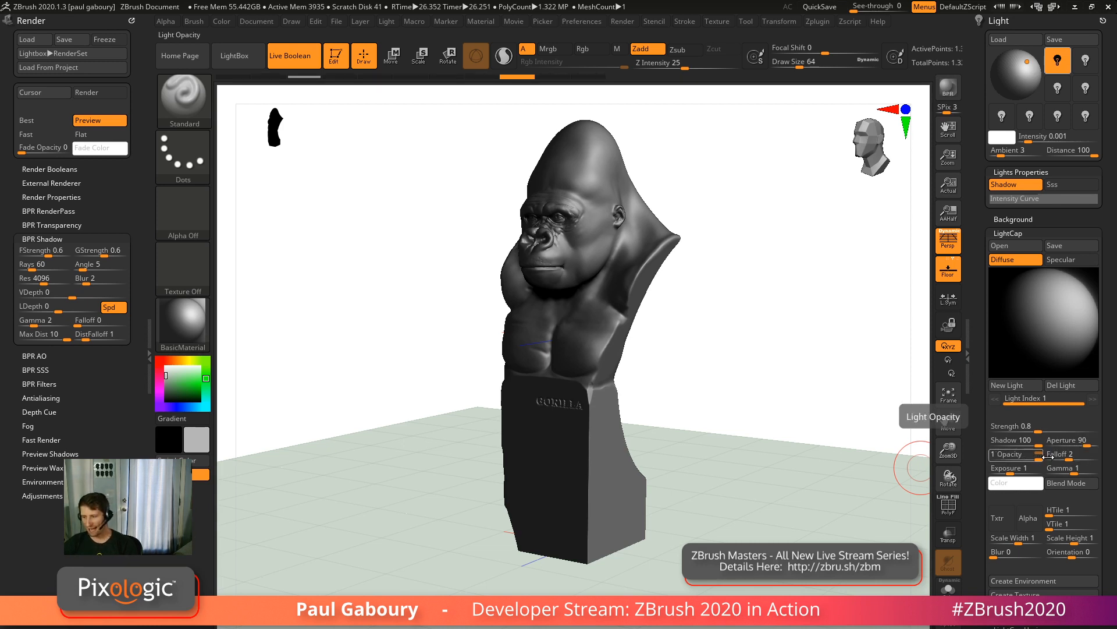
Try light falloff values of about 0.04 and 0.01, and set the falloff to 1.
{"action": "left_click_drag", "start_coordinate": [1063, 459], "coordinate": [1058, 460]}
{"action": "left_click", "coordinate": [1063, 459]}
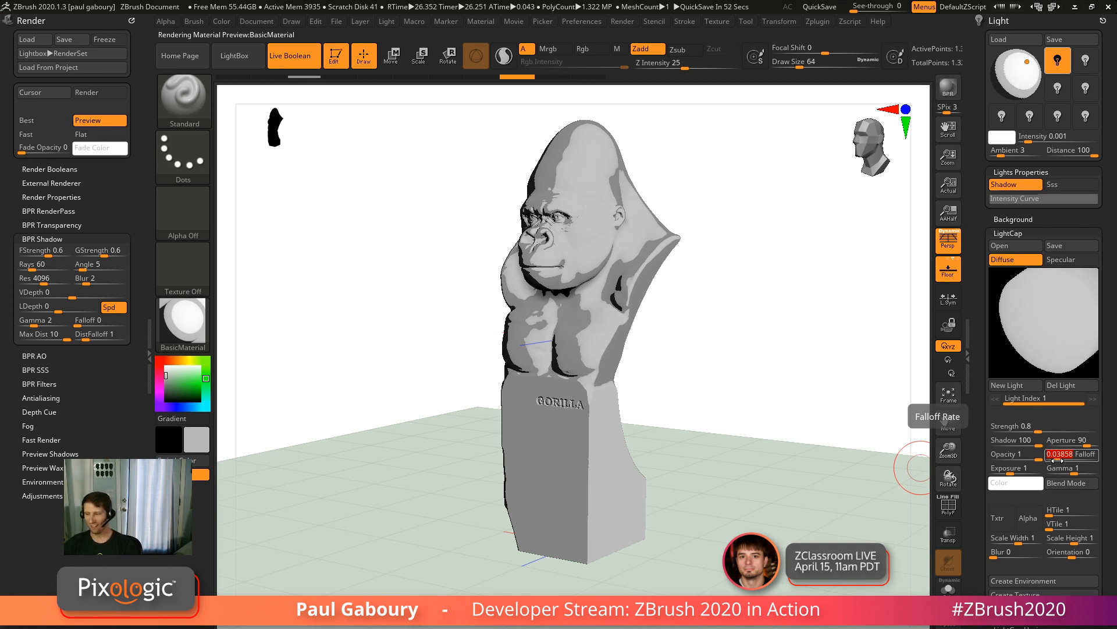
{"action": "type", "text": "1"}
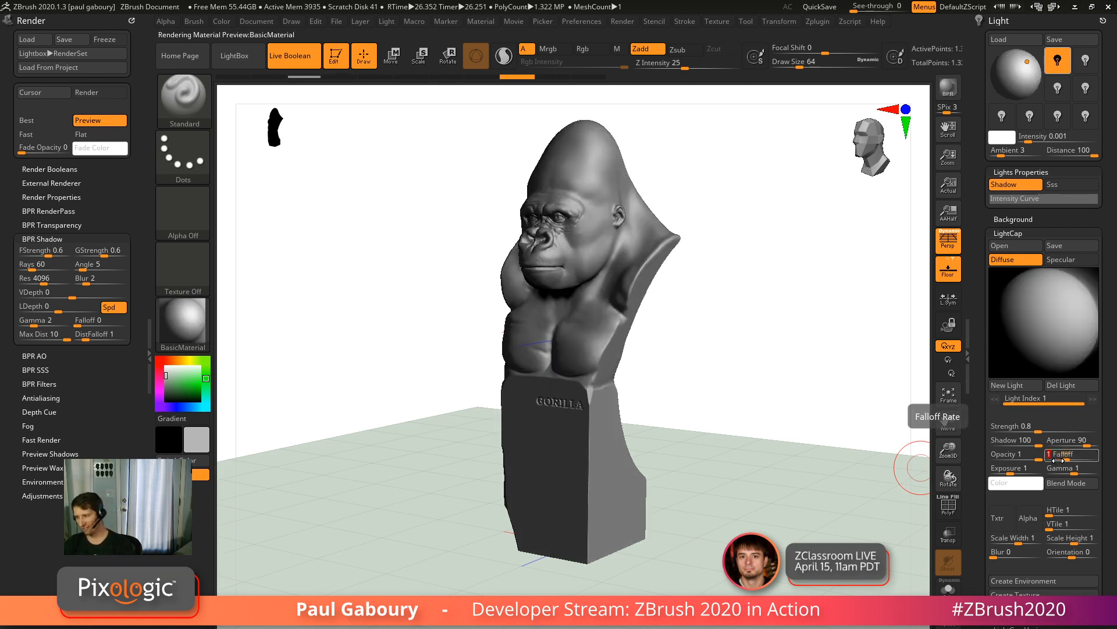
{"action": "left_click_drag", "start_coordinate": [1058, 460], "coordinate": [1056, 460]}
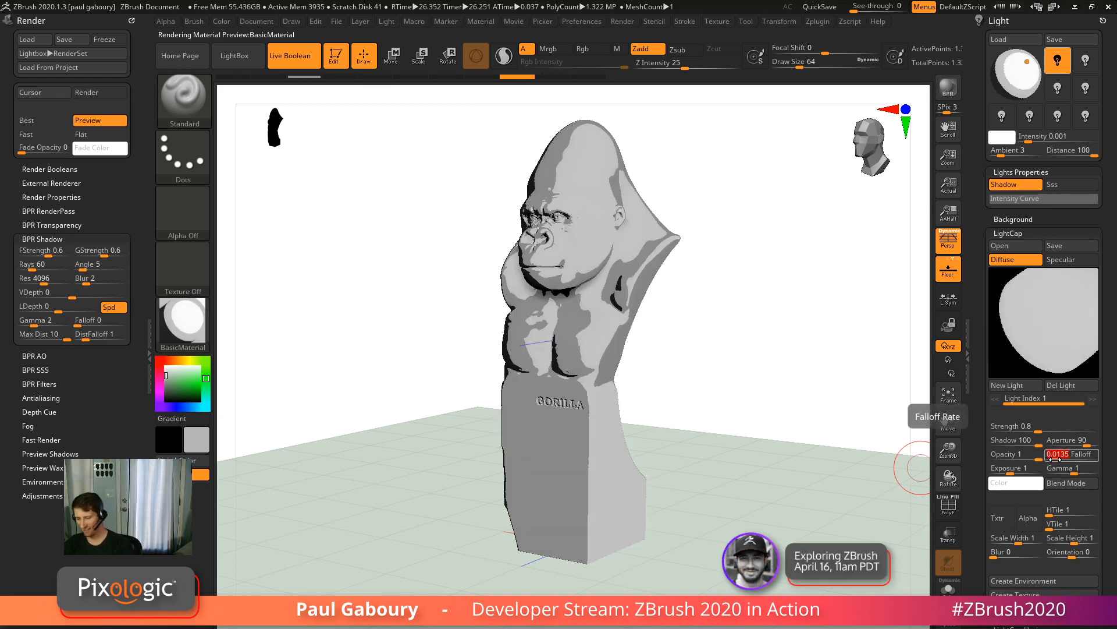
{"action": "type", "text": "1"}
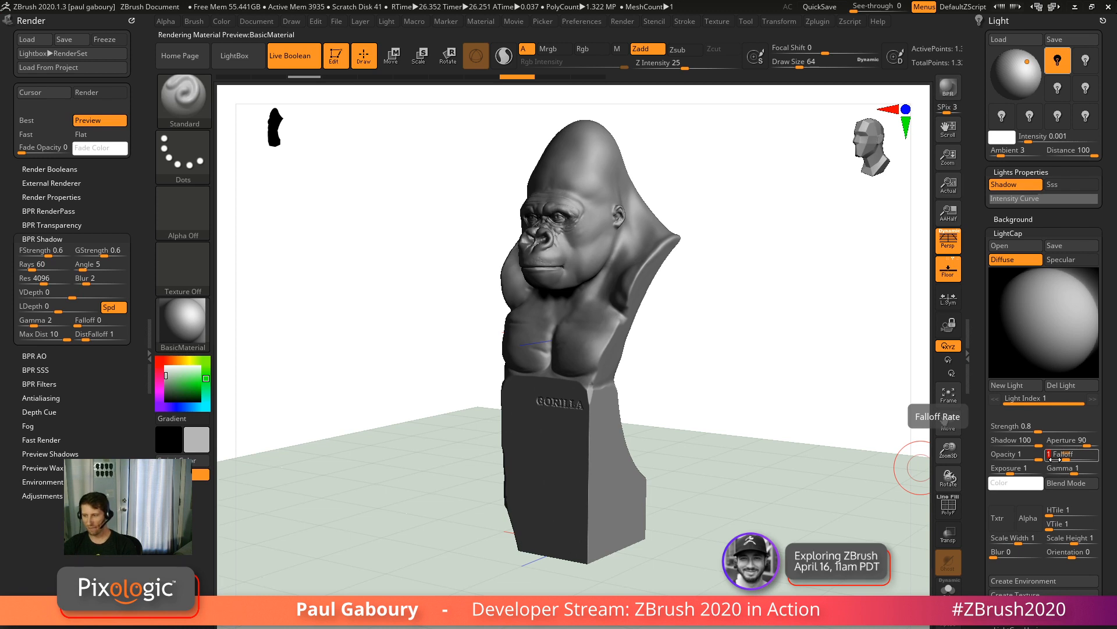
Try a light exposure of about 22.67 and a different gamma, setting each back to 1.
{"action": "left_click_drag", "start_coordinate": [1109, 486], "coordinate": [1108, 415]}
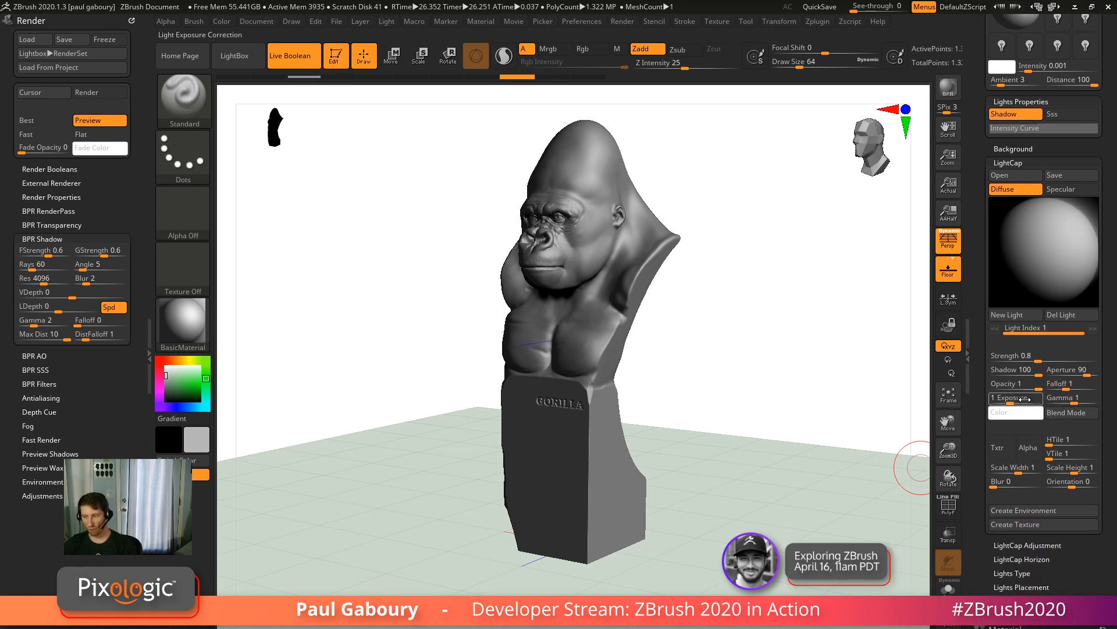
{"action": "left_click_drag", "start_coordinate": [1027, 403], "coordinate": [1031, 402]}
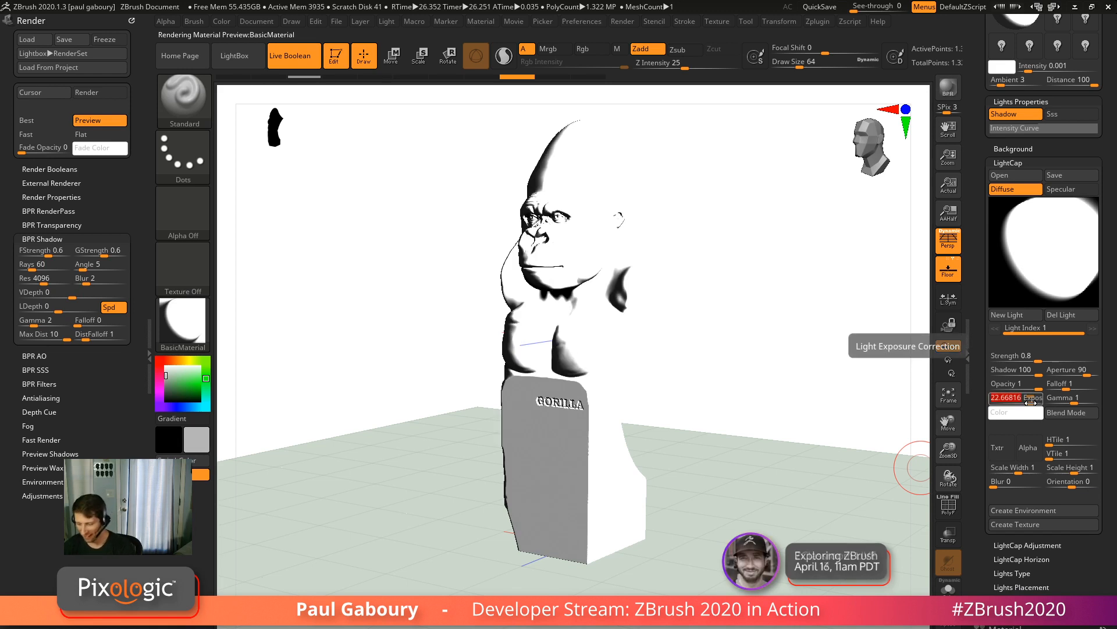
{"action": "type", "text": "1"}
{"action": "key", "text": "Return"}
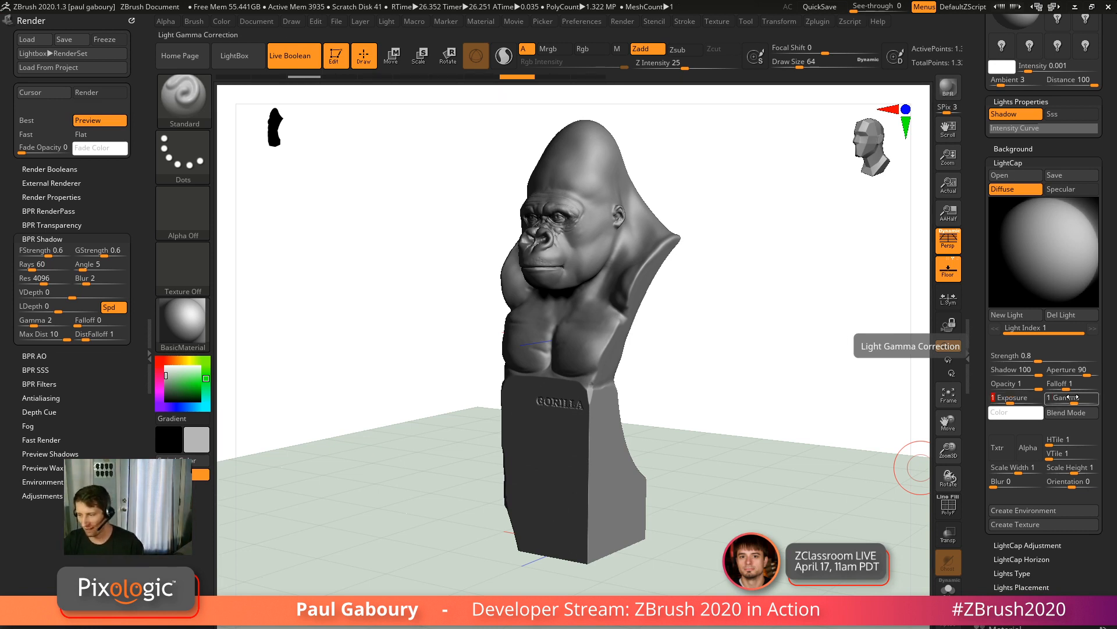
{"action": "left_click_drag", "start_coordinate": [1068, 397], "coordinate": [1057, 402]}
{"action": "type", "text": "1"}
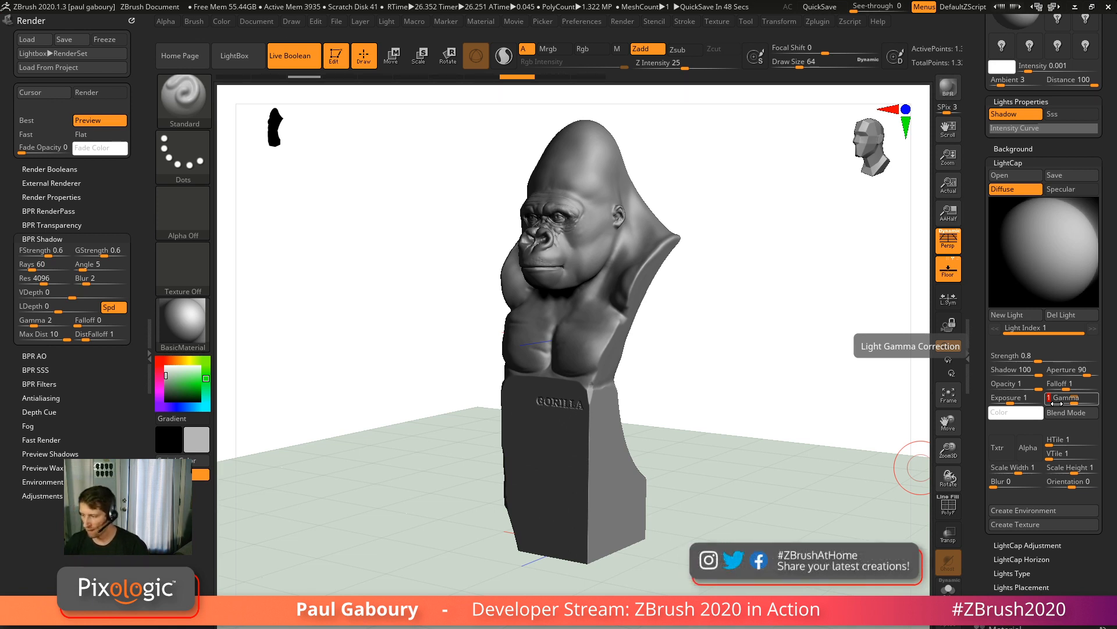
Try red and blue as the light's colour, and set the colour back to white.
{"action": "left_click", "coordinate": [1034, 416]}
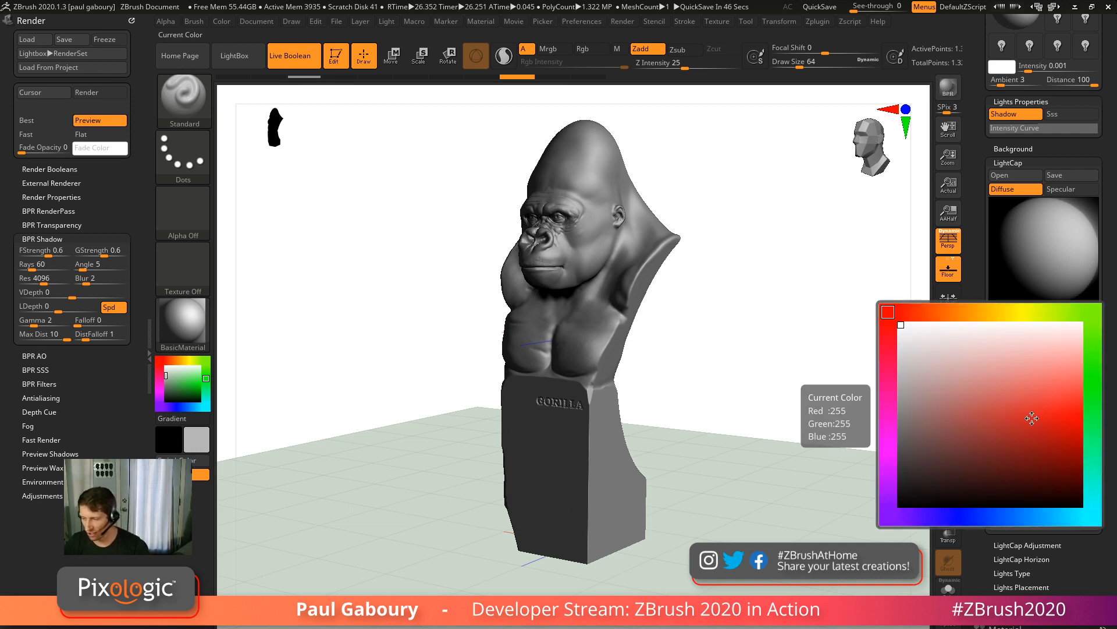
{"action": "left_click", "coordinate": [1084, 414]}
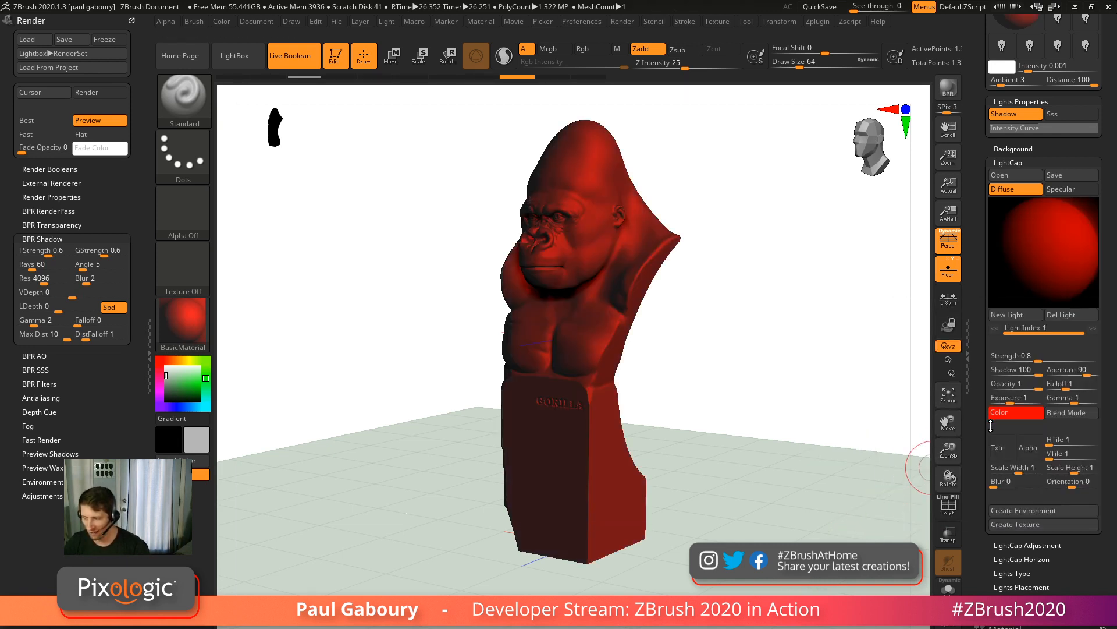
{"action": "left_click", "coordinate": [1015, 412]}
{"action": "left_click", "coordinate": [1016, 514]}
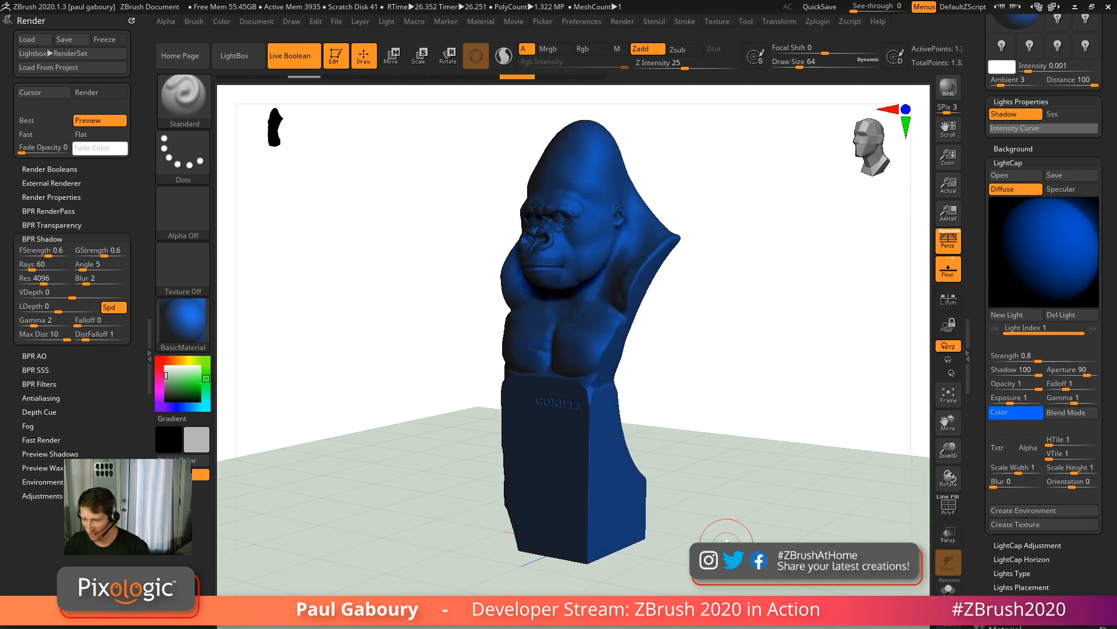
{"action": "left_click", "coordinate": [1010, 414]}
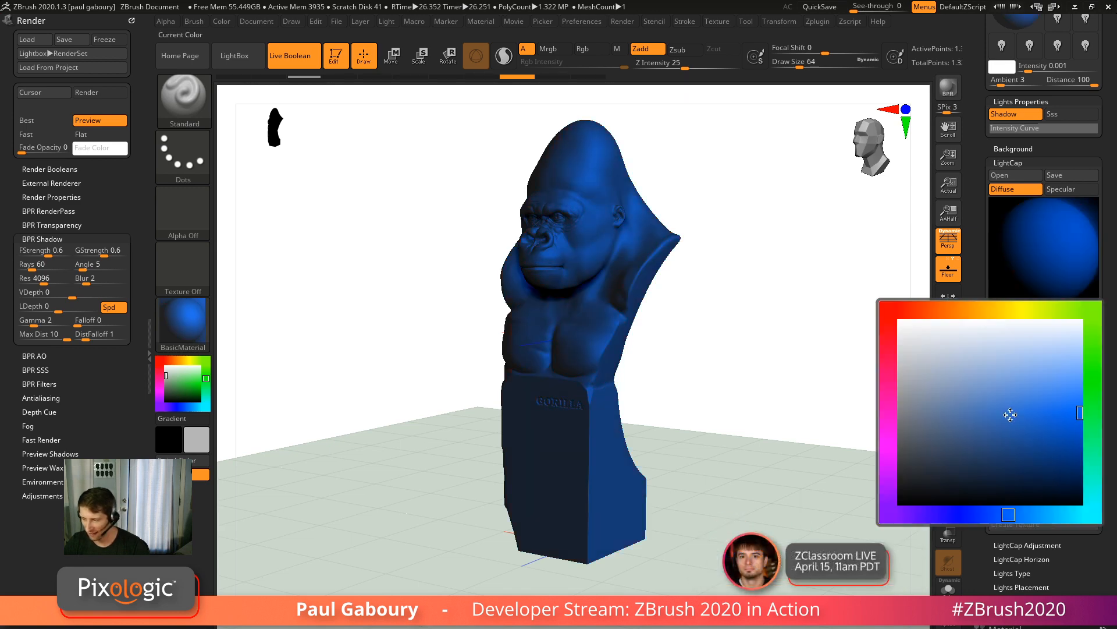
{"action": "left_click", "coordinate": [900, 324]}
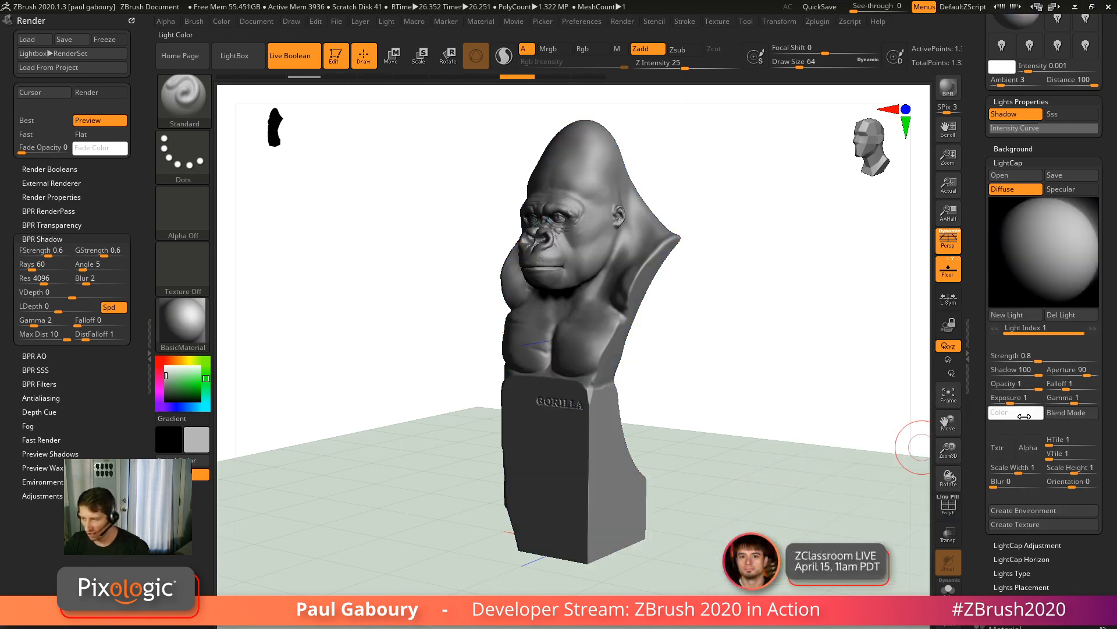
Colour the light red, try the Multiply, Lighten and ColorDodge blend modes, and set the blend mode back to Add.
{"action": "left_click", "coordinate": [1022, 413]}
{"action": "left_click", "coordinate": [1049, 423]}
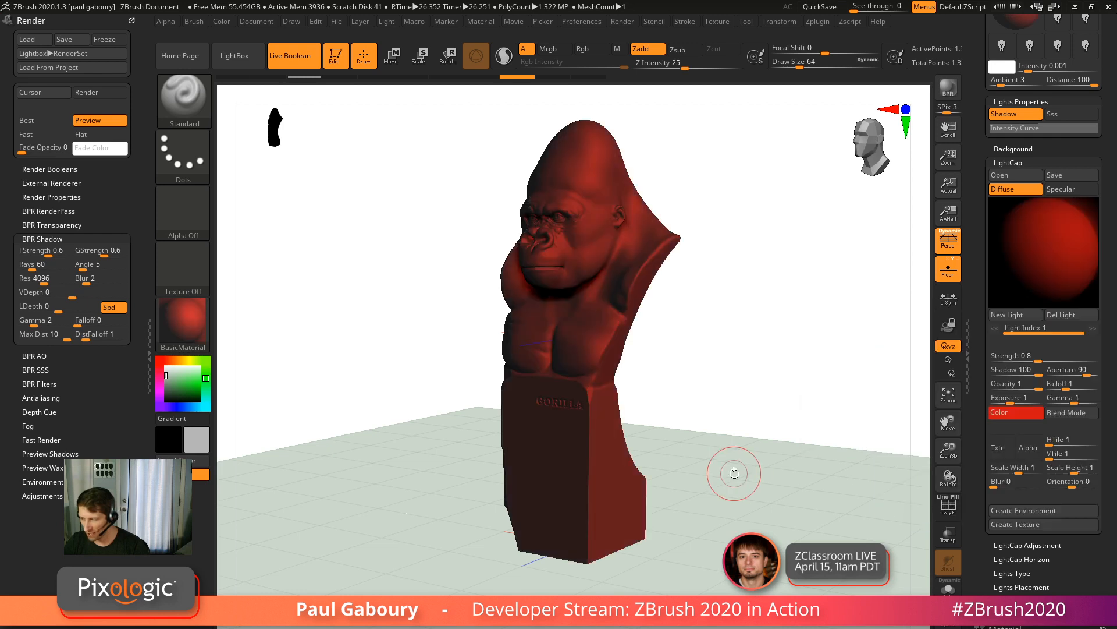
{"action": "left_click", "coordinate": [1060, 414]}
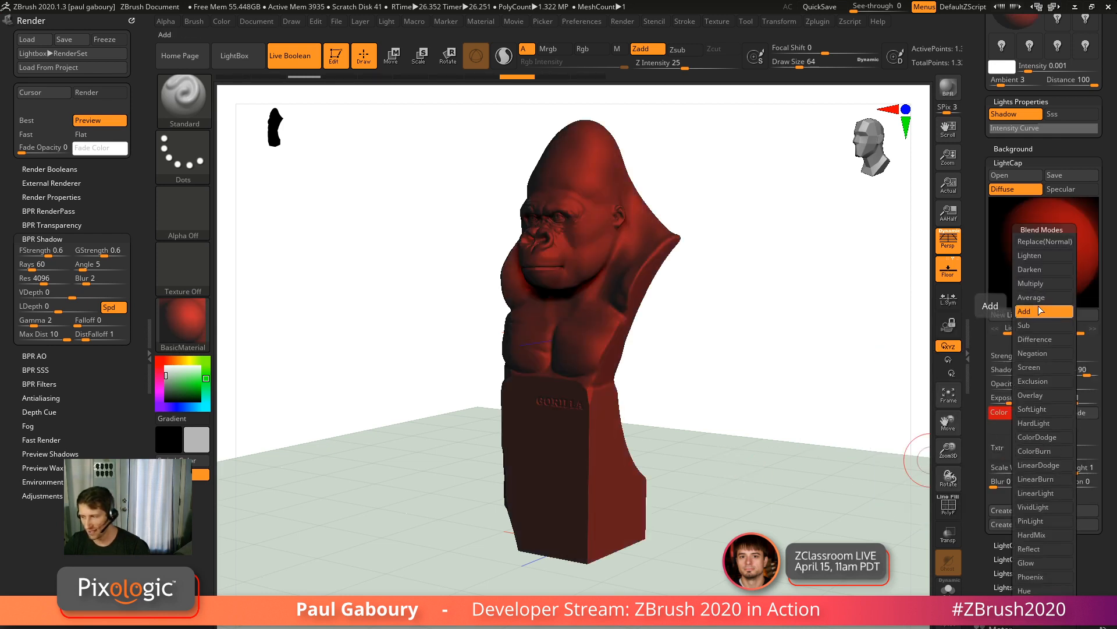
{"action": "left_click", "coordinate": [1043, 281]}
{"action": "left_click", "coordinate": [1068, 414]}
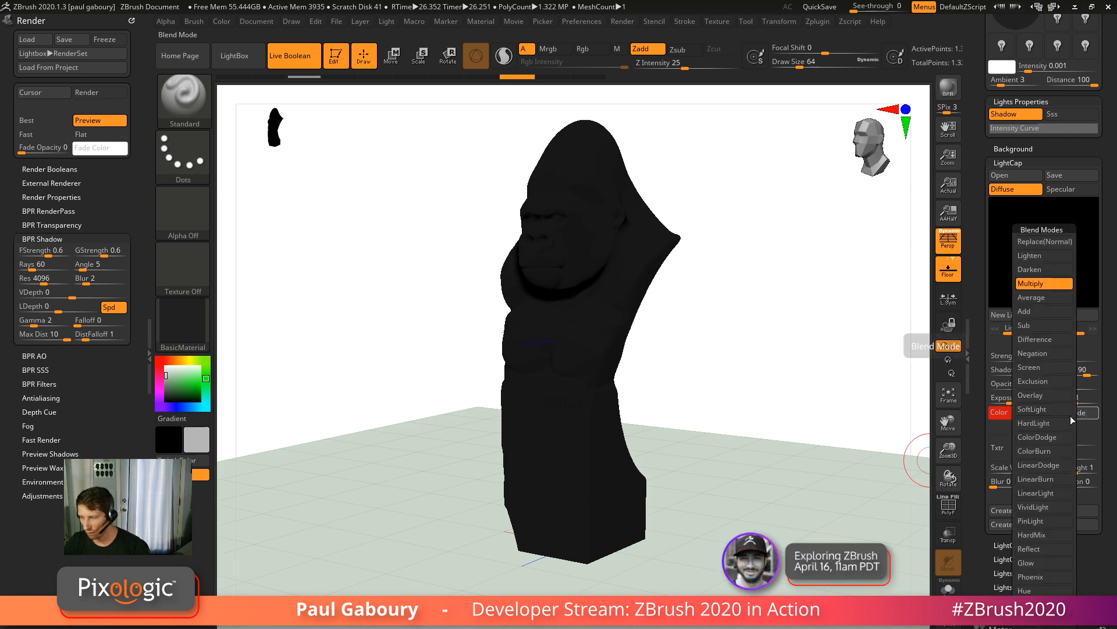
{"action": "left_click", "coordinate": [1047, 259]}
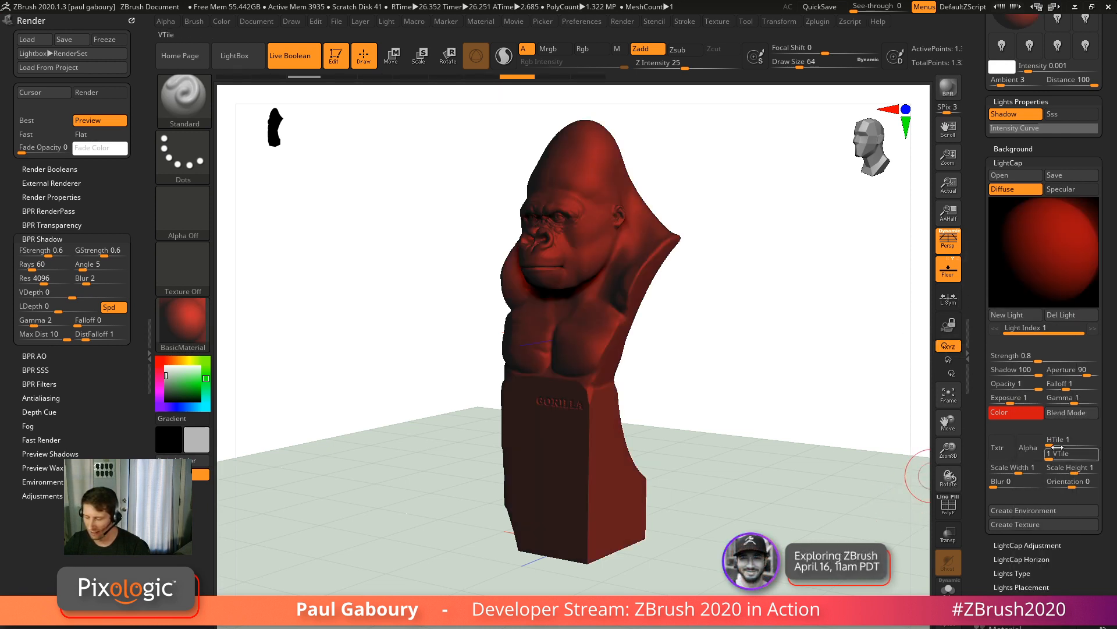
{"action": "left_click", "coordinate": [1066, 412]}
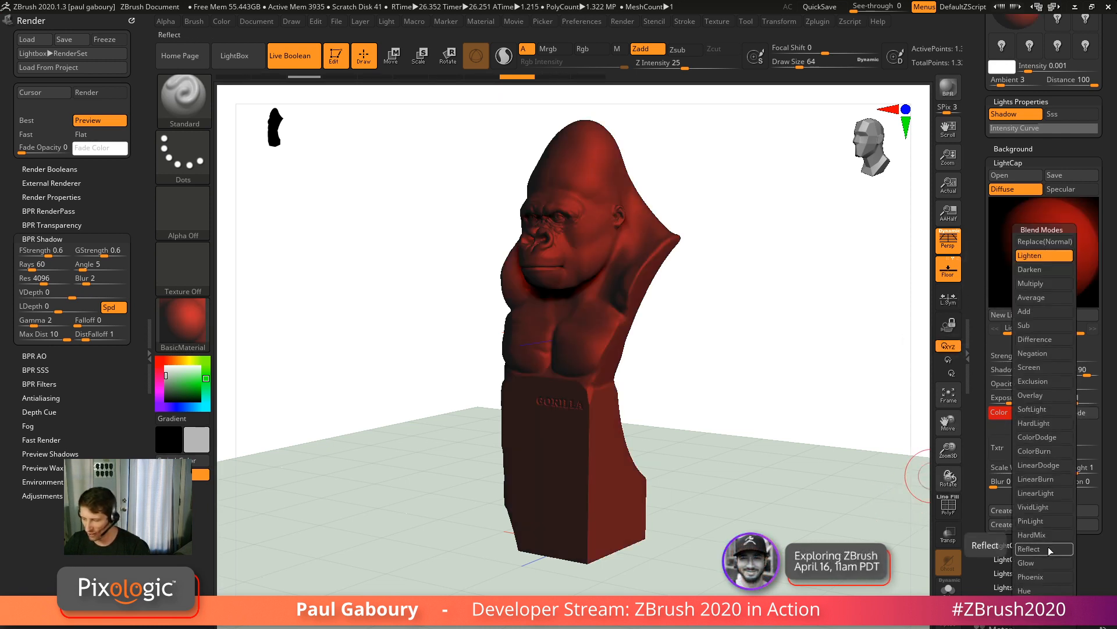
{"action": "left_click", "coordinate": [1045, 438]}
{"action": "left_click", "coordinate": [1065, 414]}
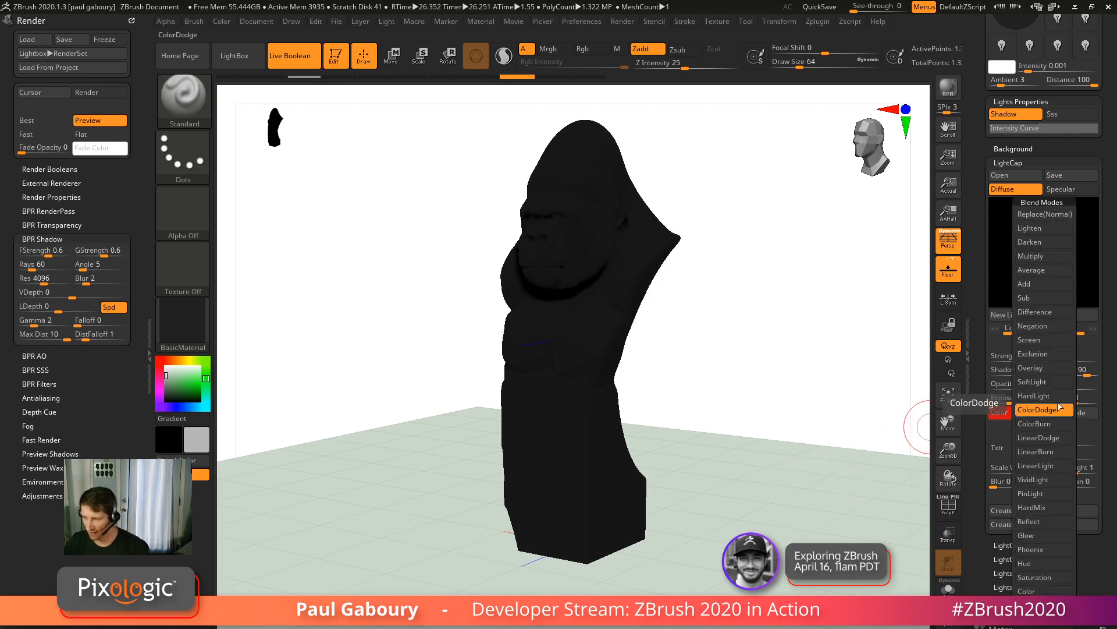
{"action": "left_click", "coordinate": [1045, 284]}
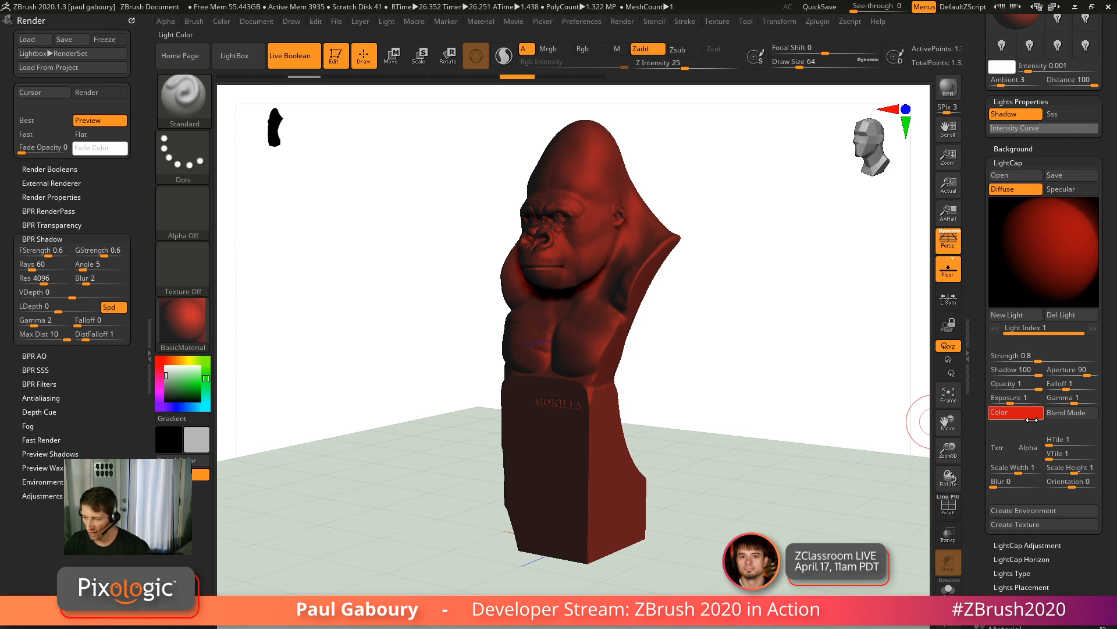
Set the light's colour to white, try a bright blue, and settle on a pale bluish white.
{"action": "left_click", "coordinate": [1015, 412]}
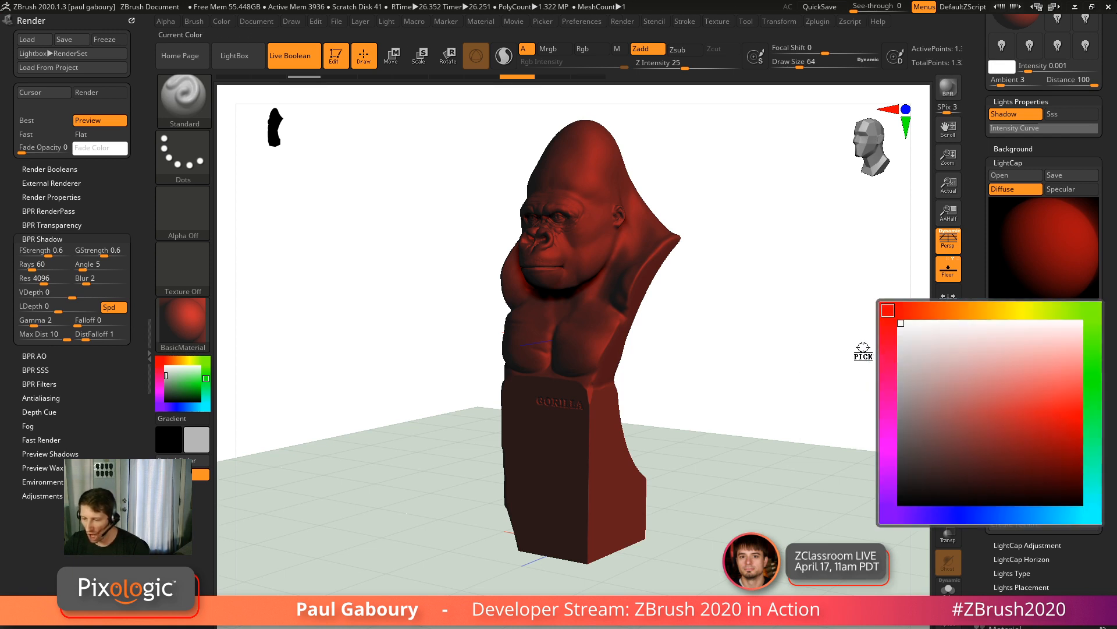
{"action": "left_click", "coordinate": [868, 352]}
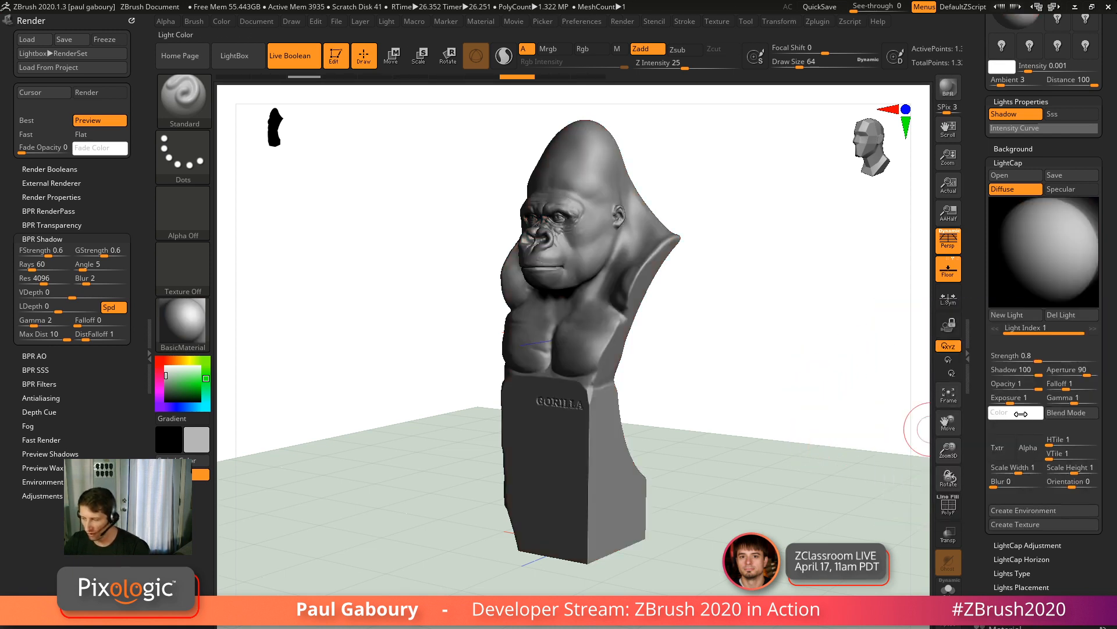
{"action": "left_click", "coordinate": [1021, 410]}
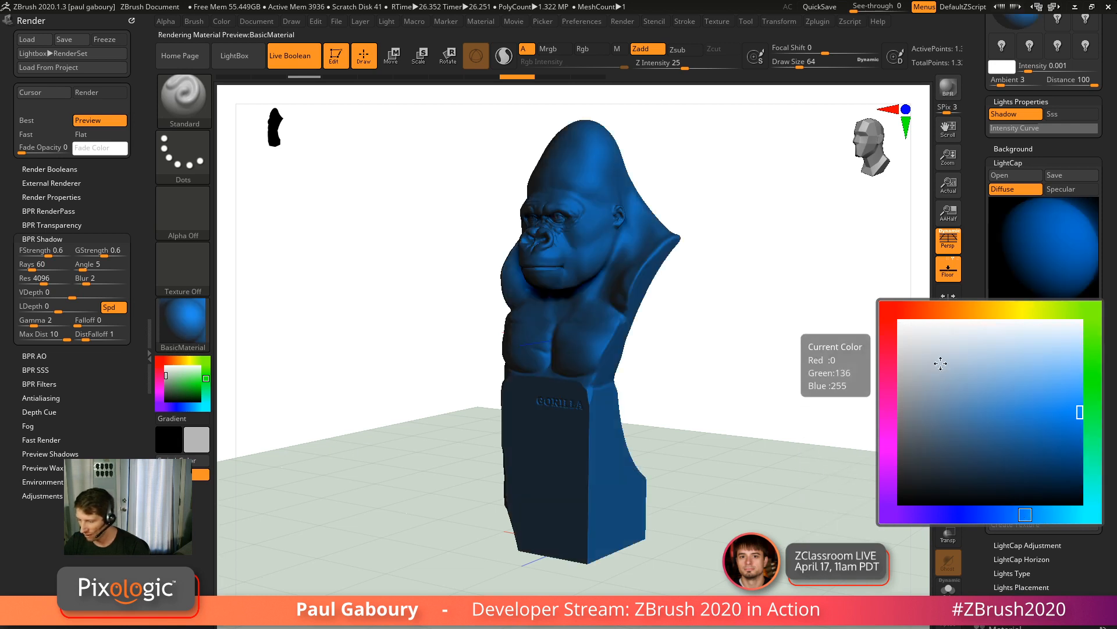
{"action": "left_click", "coordinate": [917, 349]}
{"action": "left_click", "coordinate": [925, 341]}
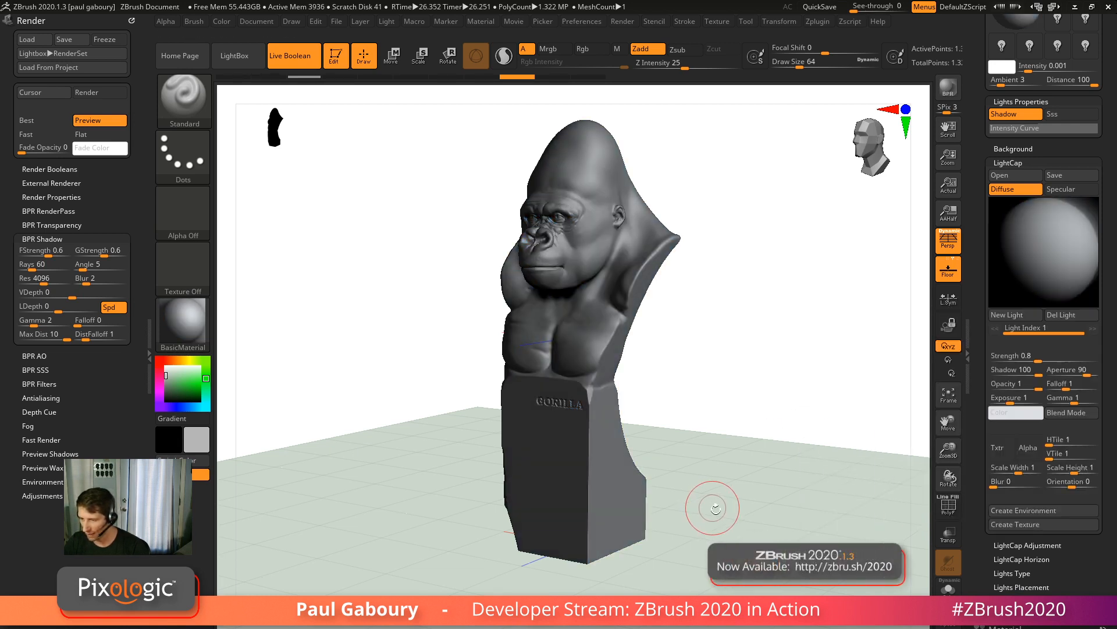
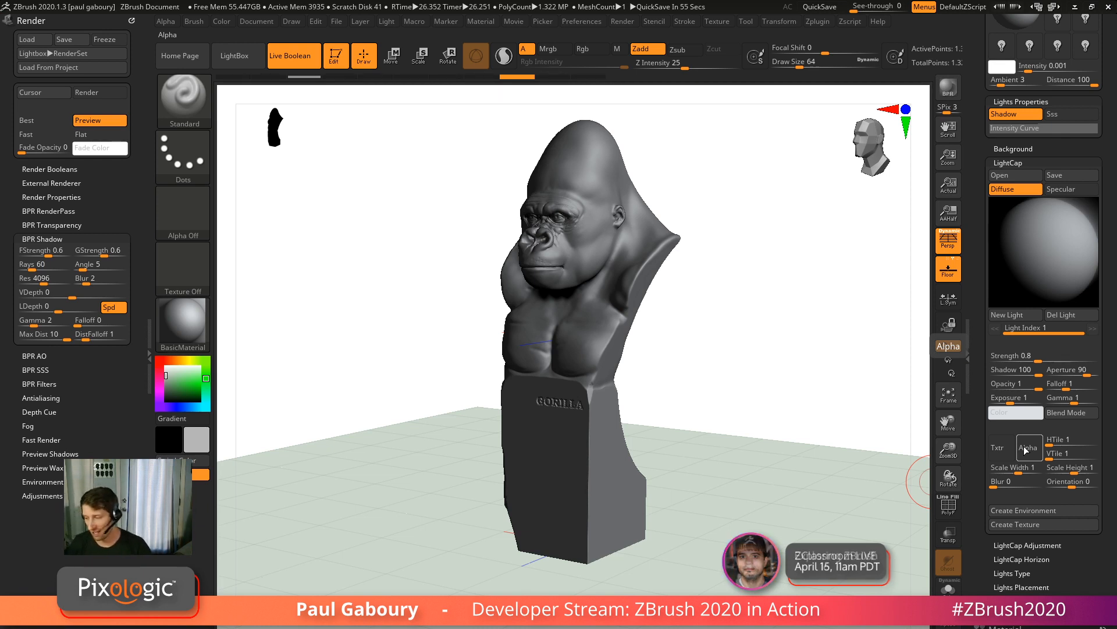
Apply Alpha 28 to the light as its shape, and turn the light's alpha off again.
{"action": "left_click", "coordinate": [1041, 448]}
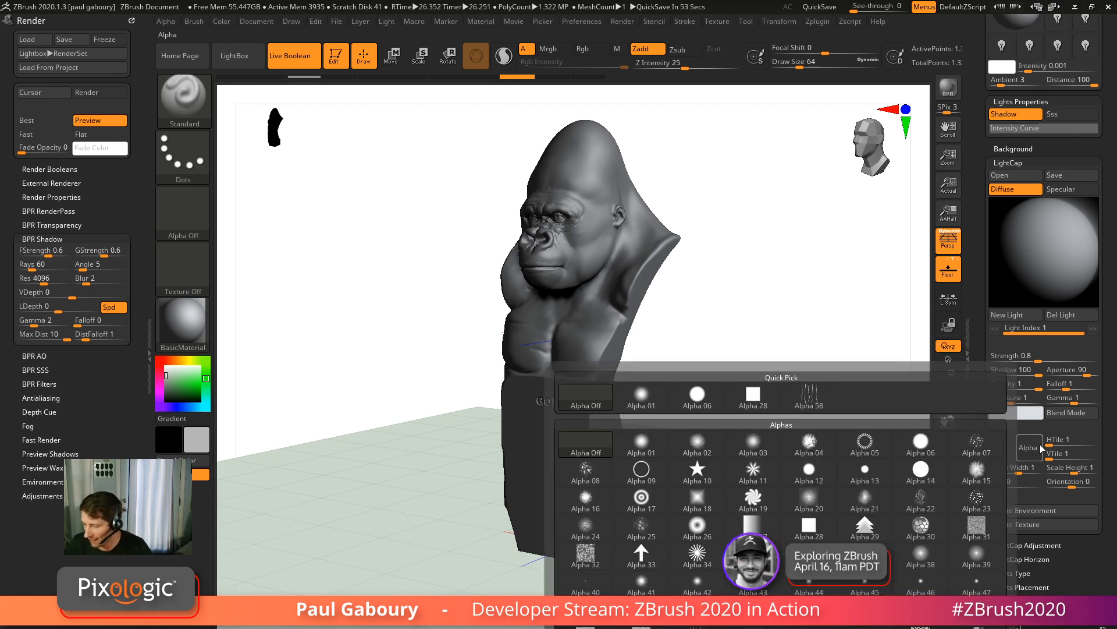
{"action": "left_click", "coordinate": [753, 396]}
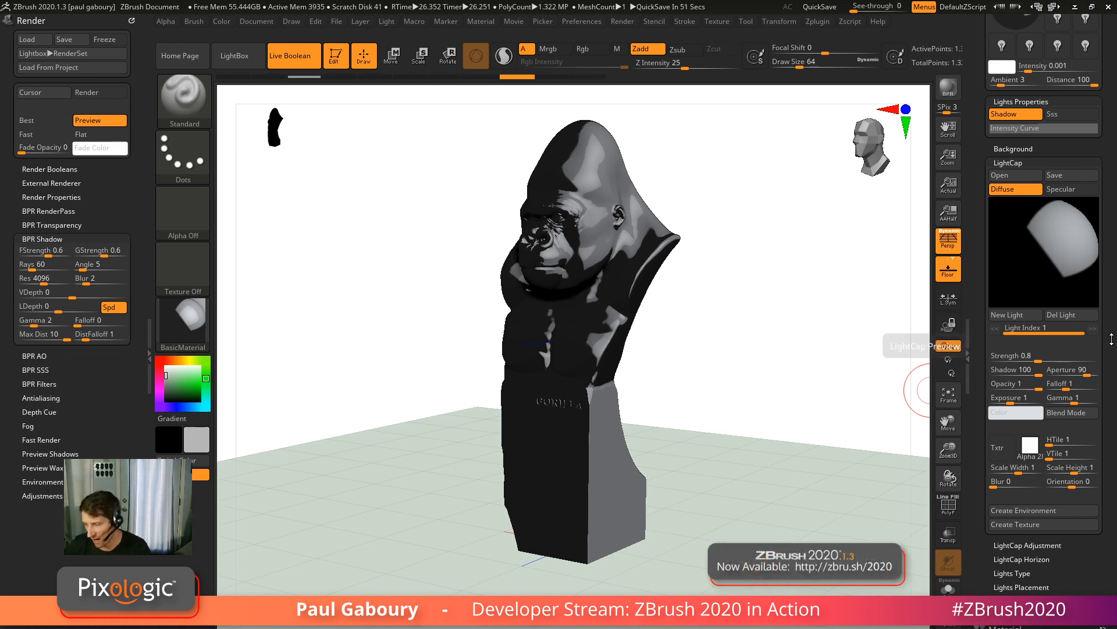
{"action": "left_click", "coordinate": [1030, 445]}
{"action": "left_click", "coordinate": [820, 445]}
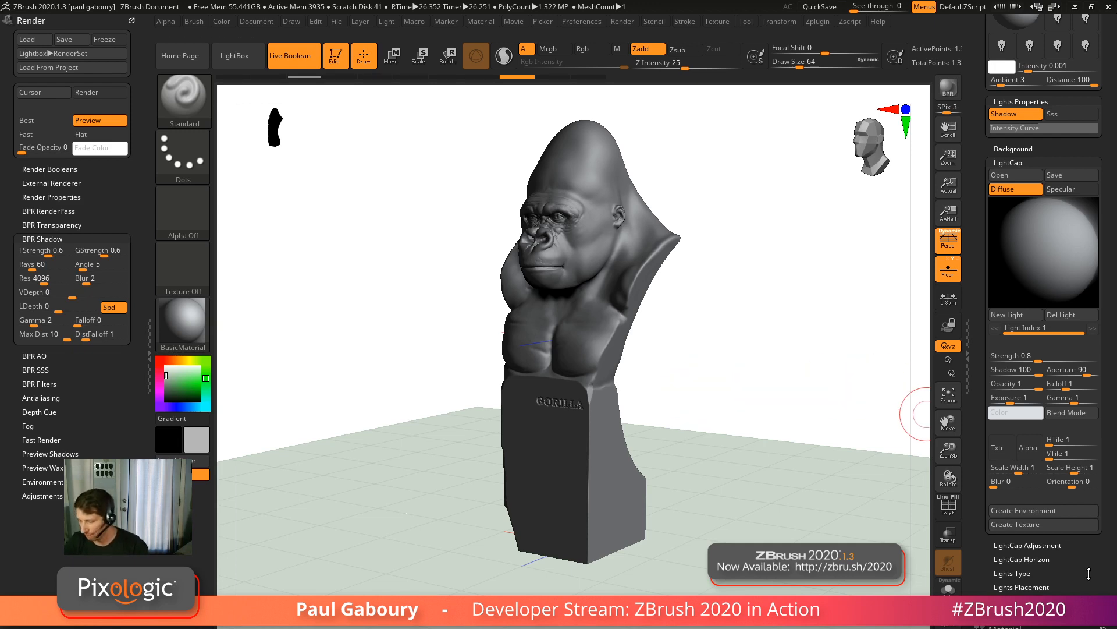
Switch the active tool from the gorilla bust to the car model named body, and render it with BPR.
{"action": "scroll", "coordinate": [1100, 457], "scroll_direction": "down", "scroll_amount": 5}
{"action": "scroll", "coordinate": [1024, 419], "scroll_direction": "down", "scroll_amount": 5}
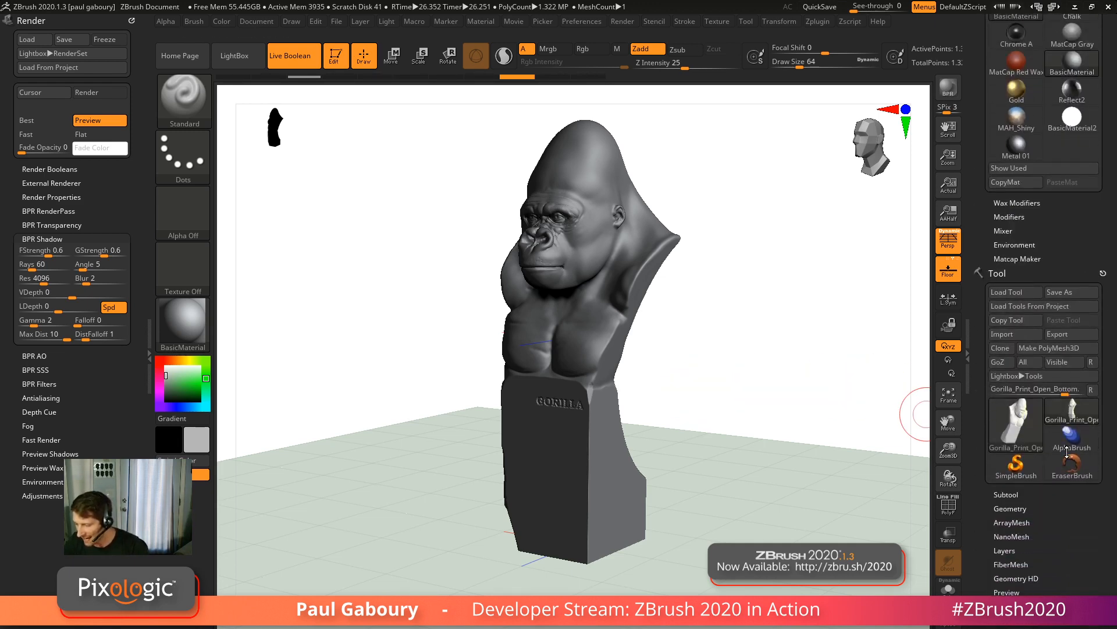
{"action": "left_click", "coordinate": [1011, 432]}
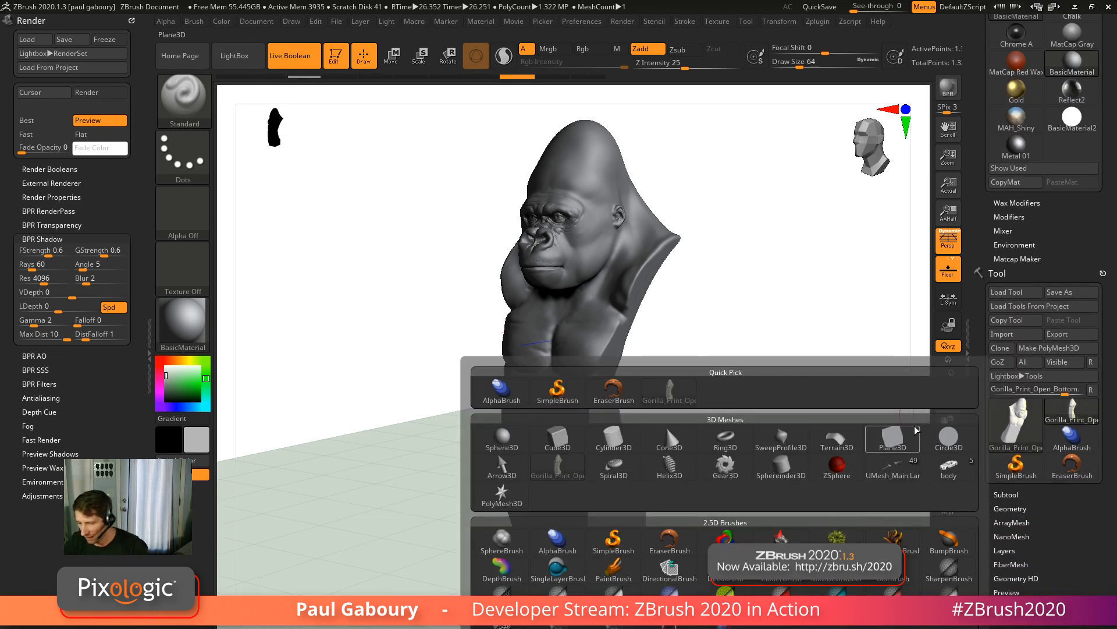
{"action": "left_click", "coordinate": [949, 465]}
{"action": "mouse_move", "coordinate": [766, 444]}
{"action": "left_mouse_down"}
{"action": "mouse_move", "coordinate": [780, 481]}
{"action": "mouse_move", "coordinate": [788, 442]}
{"action": "mouse_move", "coordinate": [733, 426]}
{"action": "mouse_move", "coordinate": [726, 447]}
{"action": "mouse_move", "coordinate": [773, 469]}
{"action": "mouse_move", "coordinate": [778, 458]}
{"action": "mouse_move", "coordinate": [798, 461]}
{"action": "left_mouse_up"}
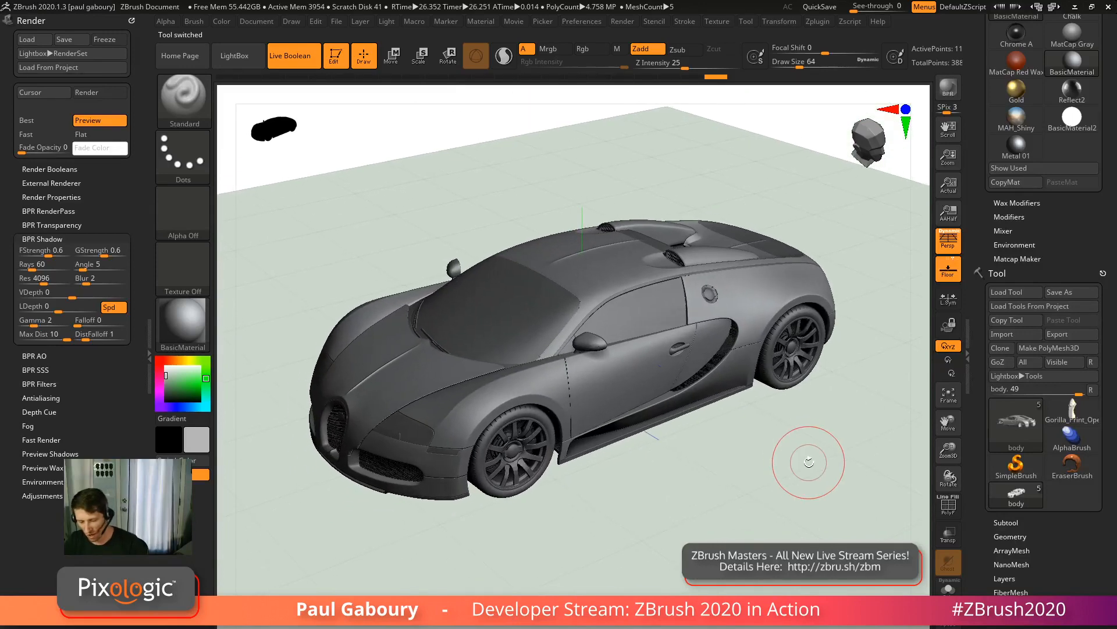
{"action": "key", "text": "shift"}
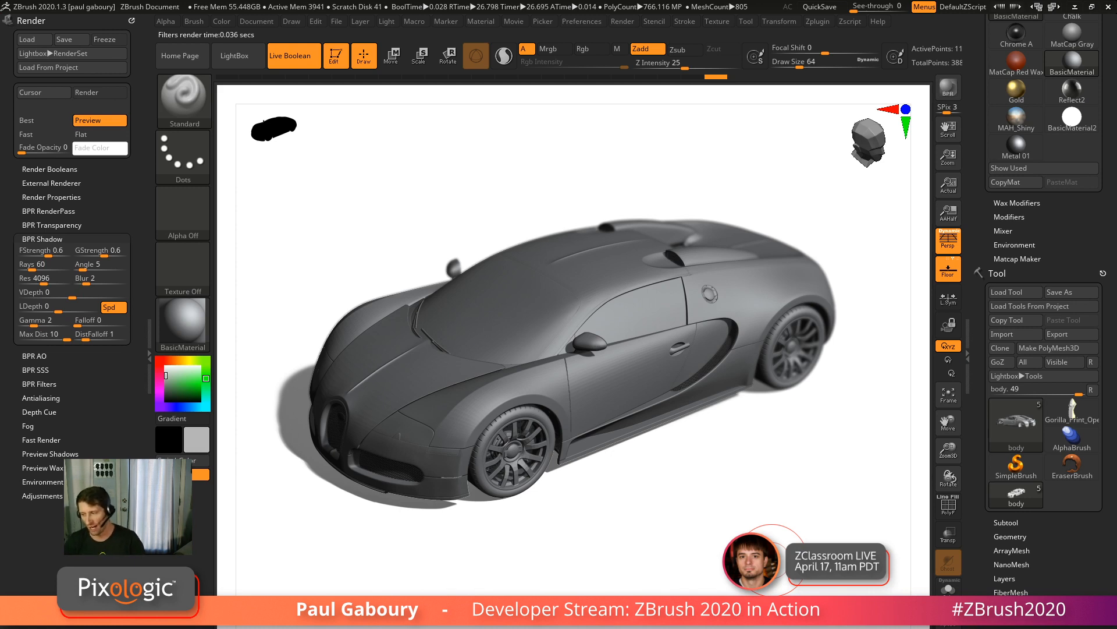
Select the body subtool in the car's subtool list, and collapse the list.
{"action": "left_click", "coordinate": [1012, 522]}
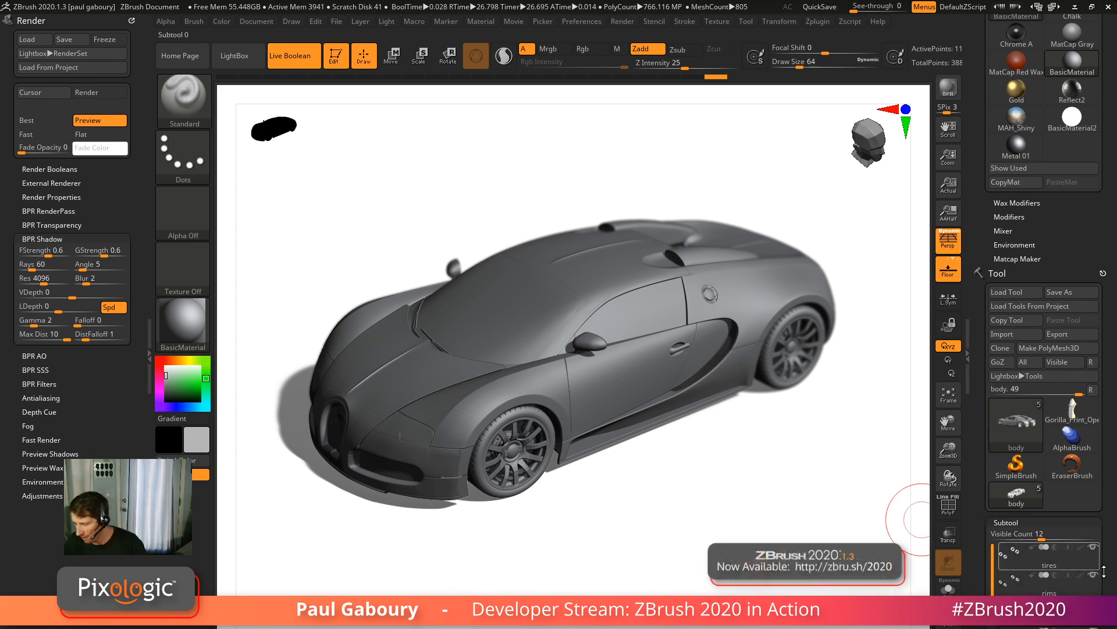
{"action": "scroll", "coordinate": [1104, 573], "scroll_direction": "down", "scroll_amount": 5}
{"action": "left_click", "coordinate": [1014, 430]}
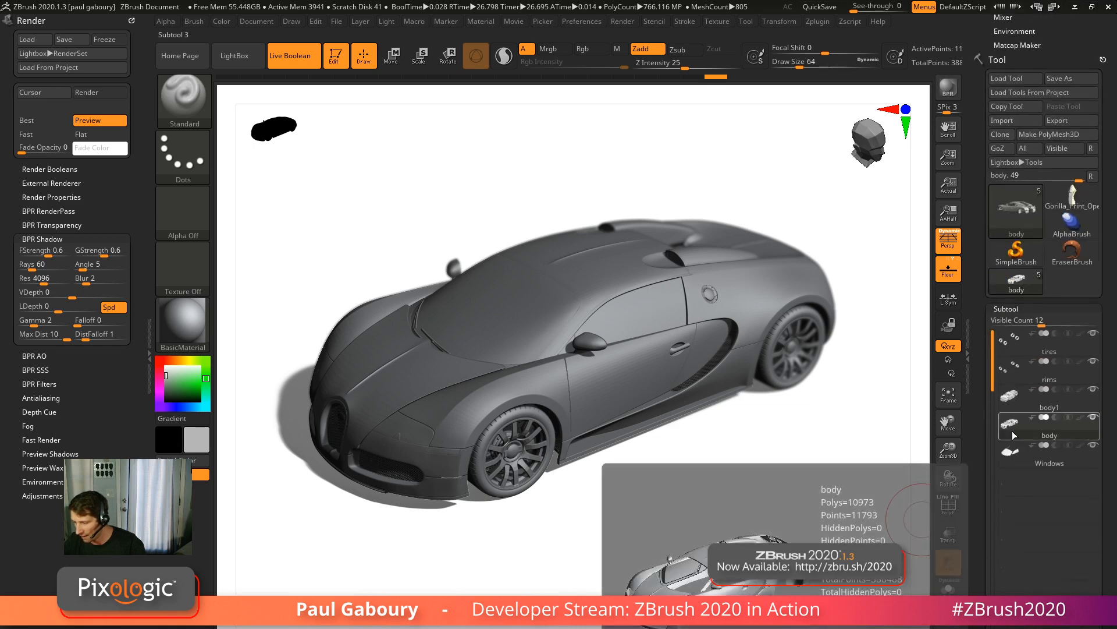
{"action": "left_click", "coordinate": [1016, 310]}
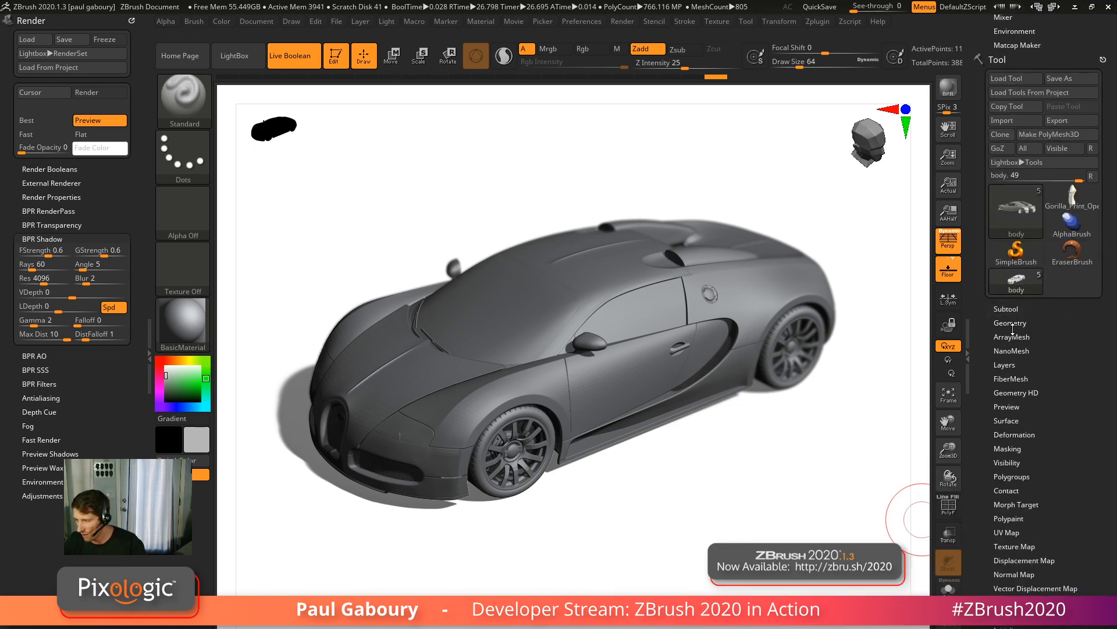
Raise the smooth subdivision level in the body's Dynamic Subdiv settings and render the car with BPR.
{"action": "left_click", "coordinate": [1012, 325]}
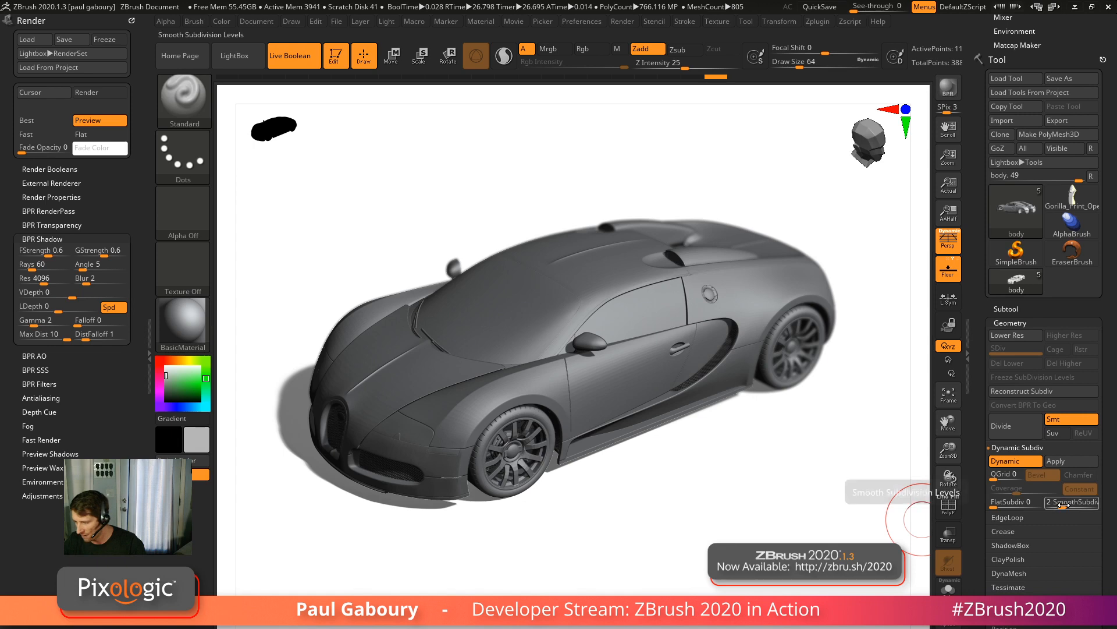
{"action": "left_click_drag", "start_coordinate": [1062, 505], "coordinate": [1076, 505]}
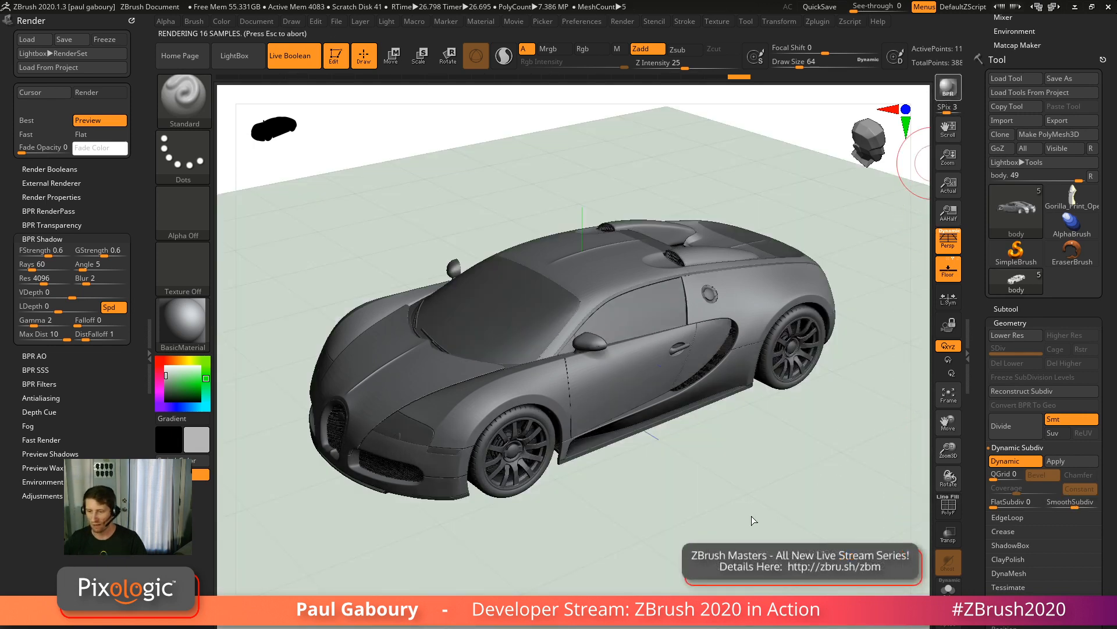
{"action": "key", "text": "shift+r"}
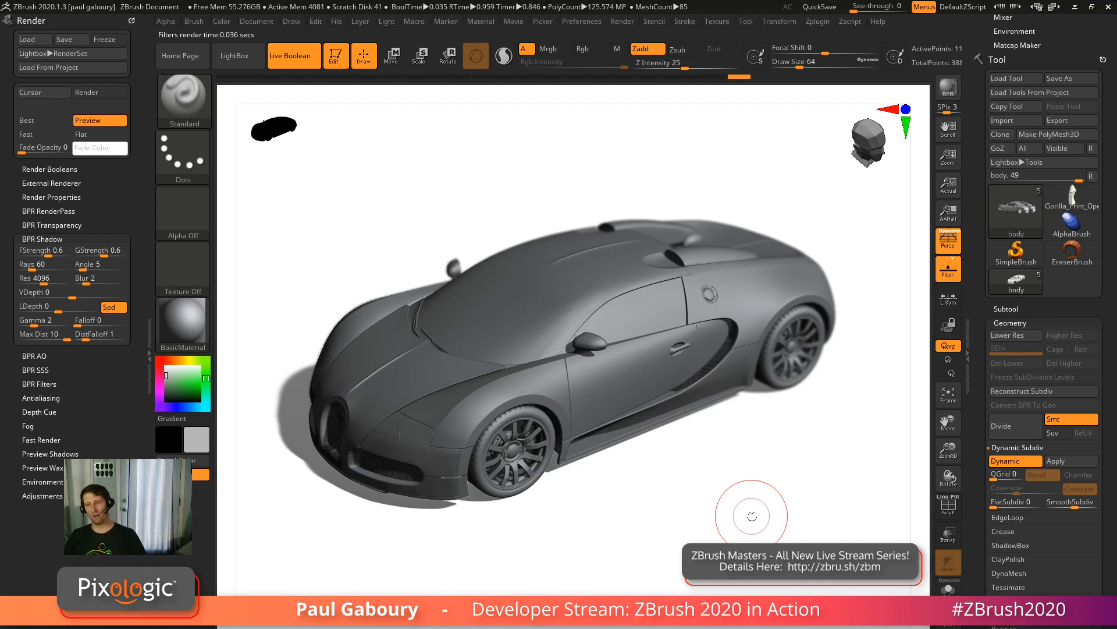
Add a second LightCap light and move it up and to the right on the LightCap preview sphere.
{"action": "left_click", "coordinate": [1006, 309]}
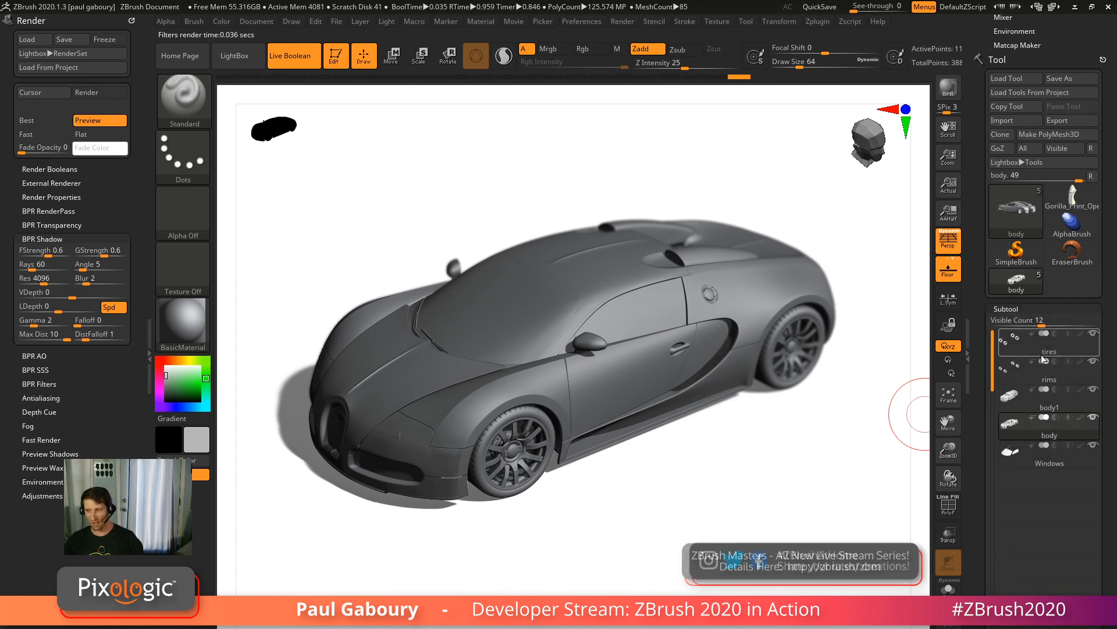
{"action": "left_click", "coordinate": [1012, 309]}
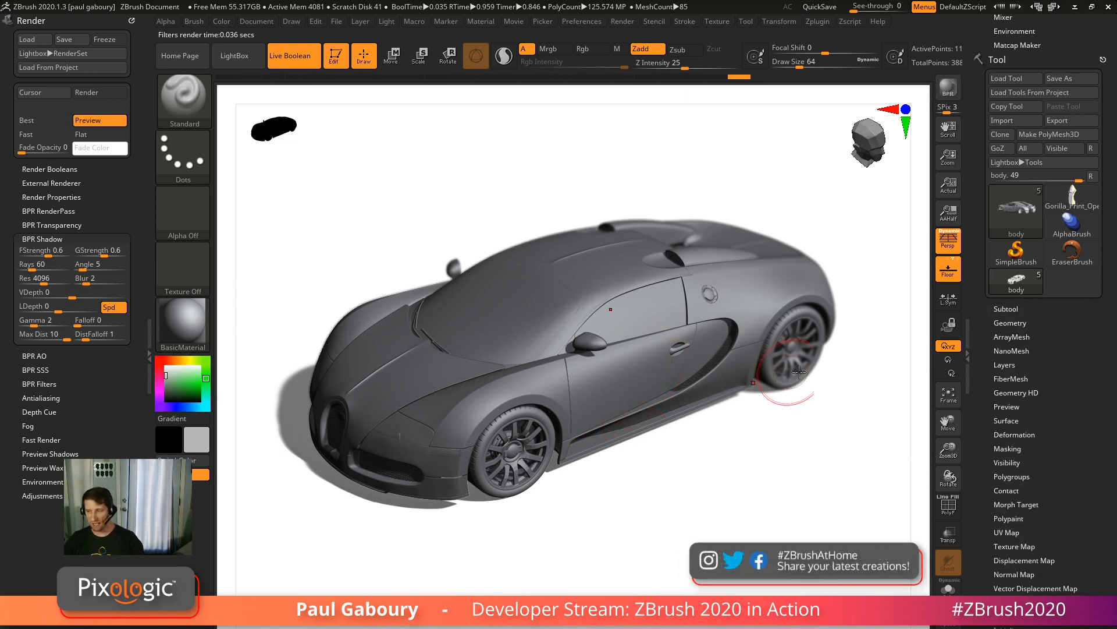
{"action": "left_click_drag", "start_coordinate": [1074, 360], "coordinate": [1058, 587]}
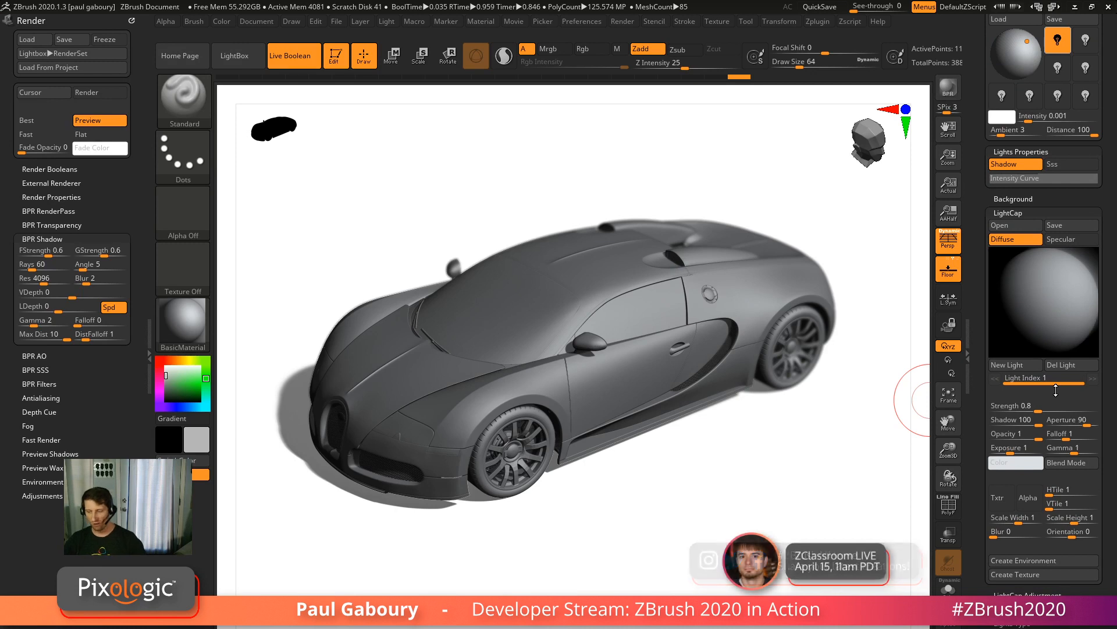
{"action": "mouse_move", "coordinate": [1069, 305]}
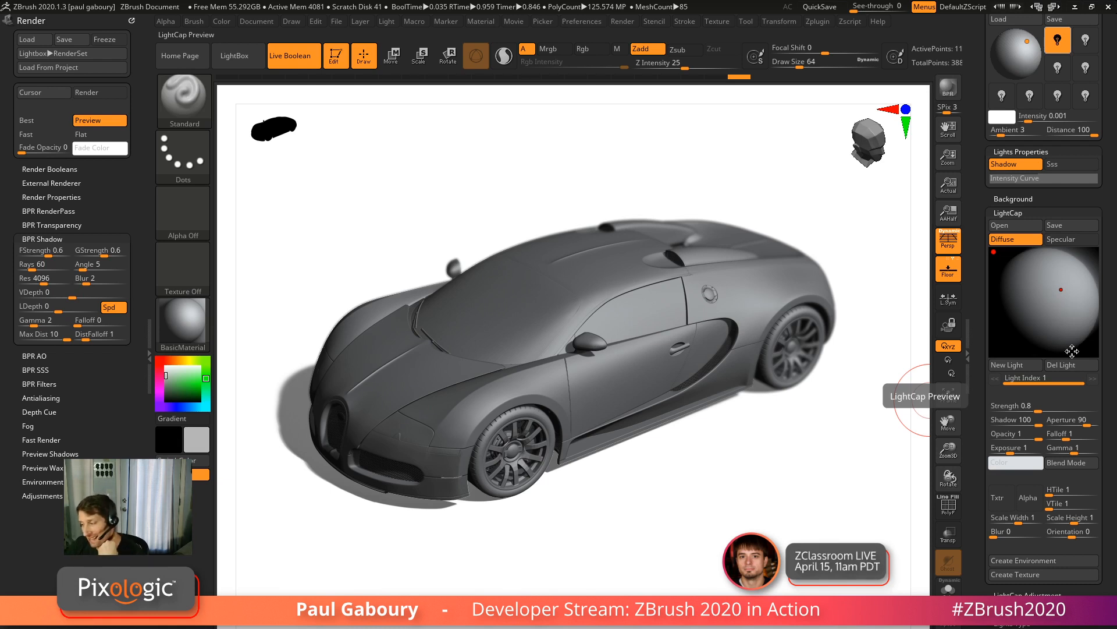
{"action": "left_click", "coordinate": [1017, 365]}
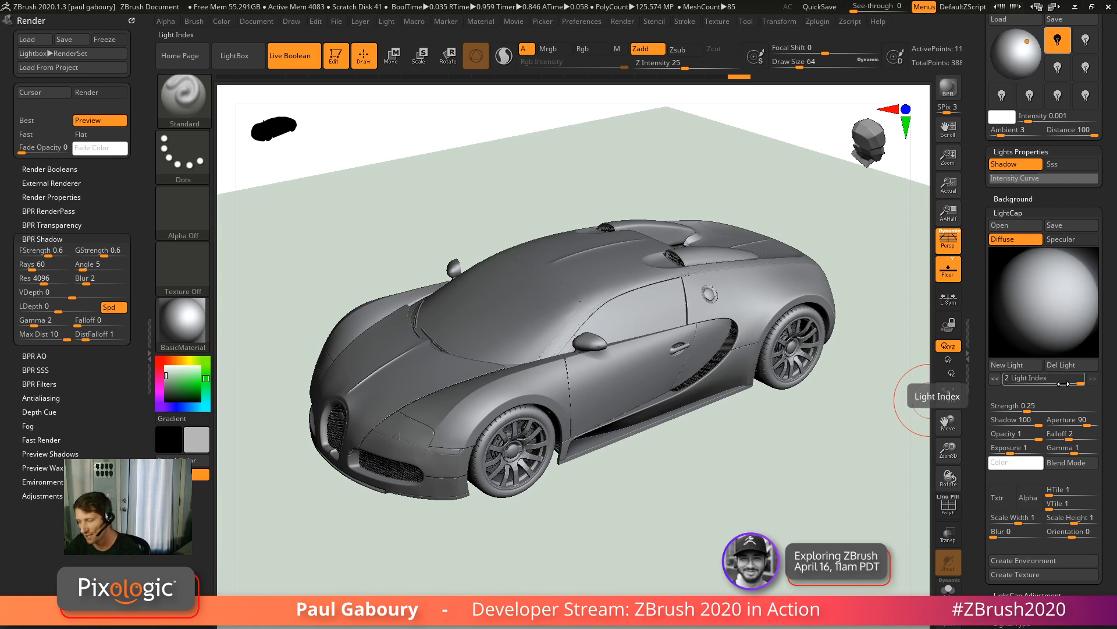
{"action": "left_click_drag", "start_coordinate": [1064, 384], "coordinate": [1014, 384]}
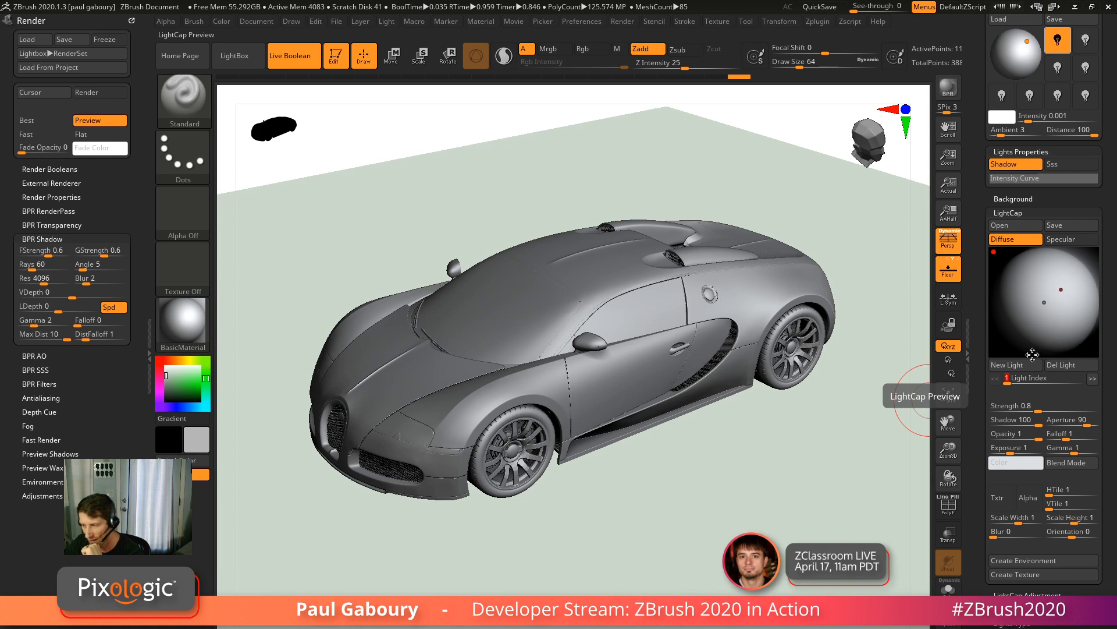
{"action": "left_click", "coordinate": [1068, 362]}
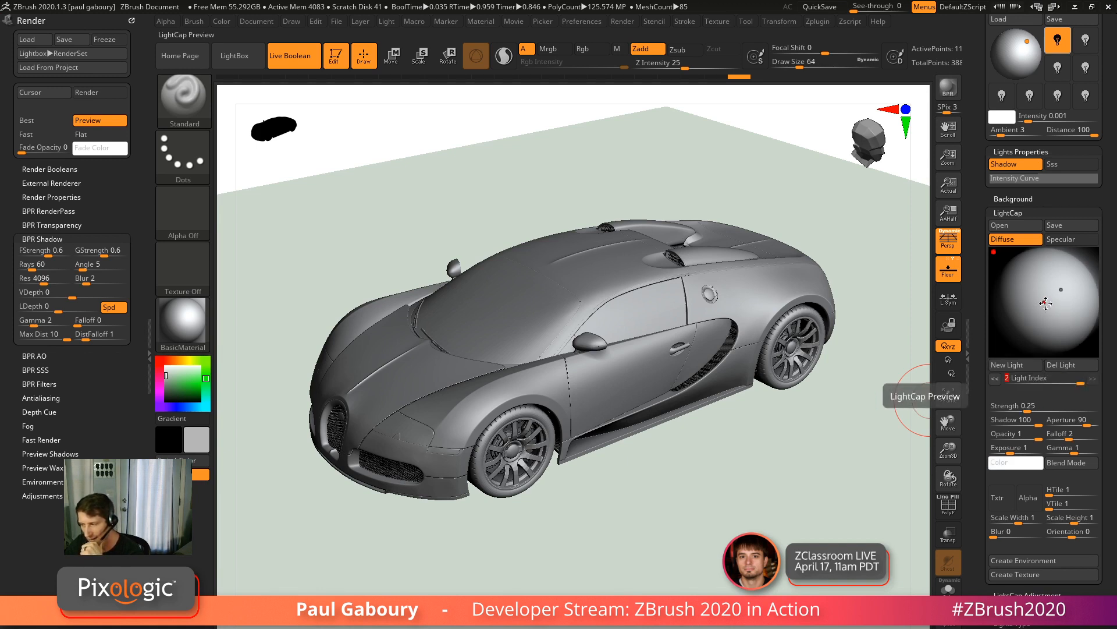
{"action": "mouse_move", "coordinate": [1045, 302]}
{"action": "left_mouse_down"}
{"action": "mouse_move", "coordinate": [1007, 273]}
{"action": "mouse_move", "coordinate": [1063, 299]}
{"action": "mouse_move", "coordinate": [1073, 276]}
{"action": "mouse_move", "coordinate": [1086, 300]}
{"action": "mouse_move", "coordinate": [1077, 274]}
{"action": "mouse_move", "coordinate": [1065, 288]}
{"action": "left_mouse_up"}
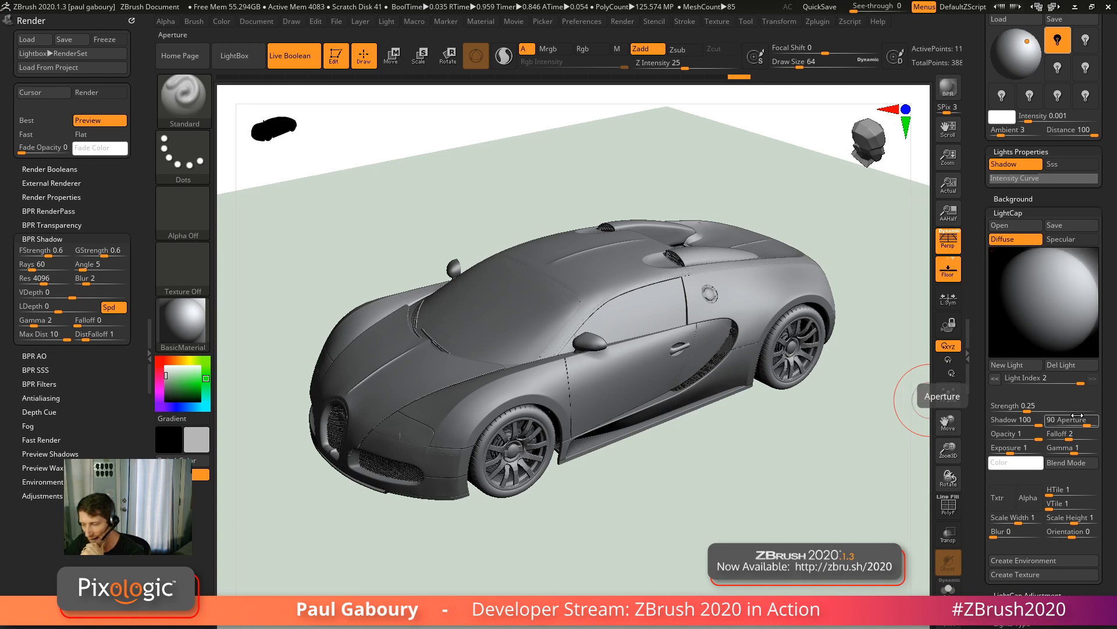
Apply Alpha 28 to the second light as its shape and shift the light on the preview sphere.
{"action": "scroll", "coordinate": [1029, 451], "scroll_direction": "down", "scroll_amount": 2}
{"action": "left_click", "coordinate": [1029, 448]}
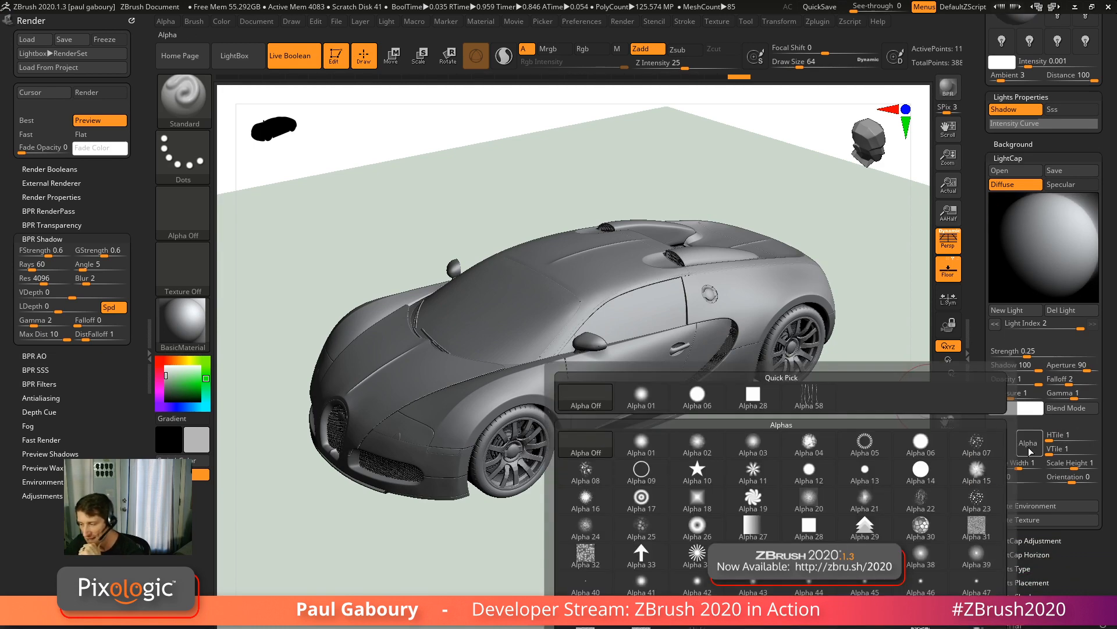
{"action": "left_click", "coordinate": [757, 399]}
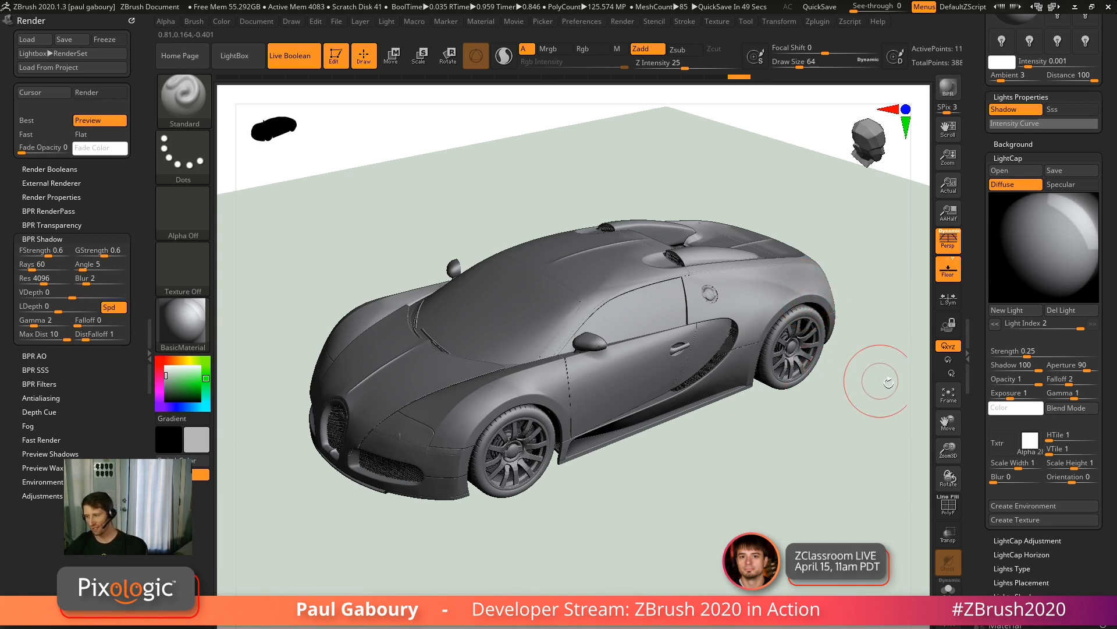
{"action": "left_click_drag", "start_coordinate": [1072, 221], "coordinate": [1055, 210]}
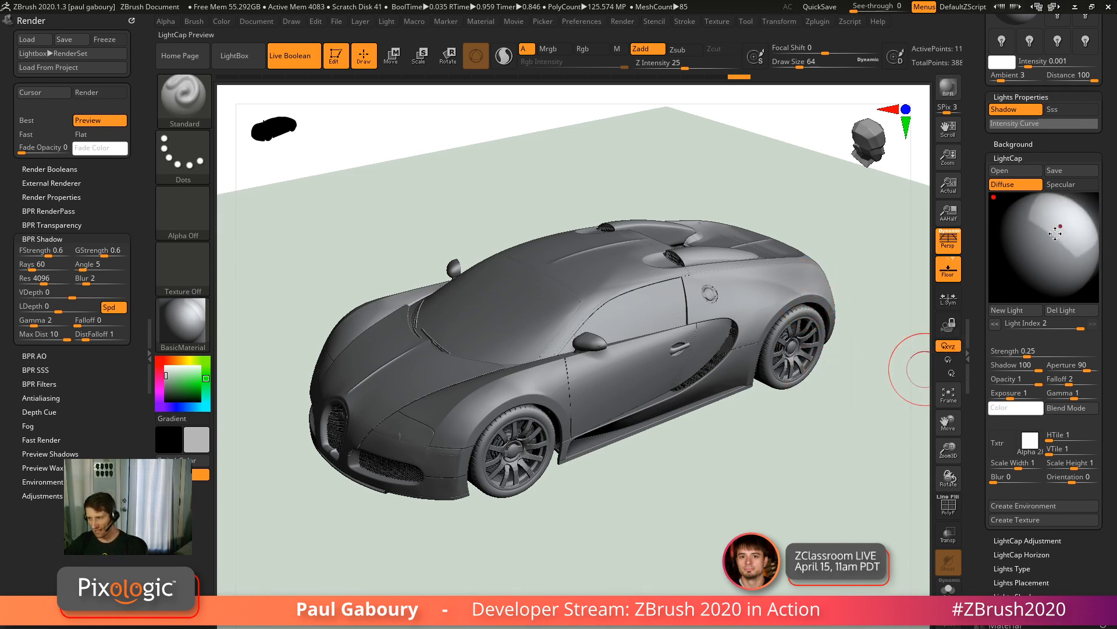
Set the second light's strength to 0.5 and reduce its aperture to about 41.35.
{"action": "left_click_drag", "start_coordinate": [1030, 352], "coordinate": [1041, 352]}
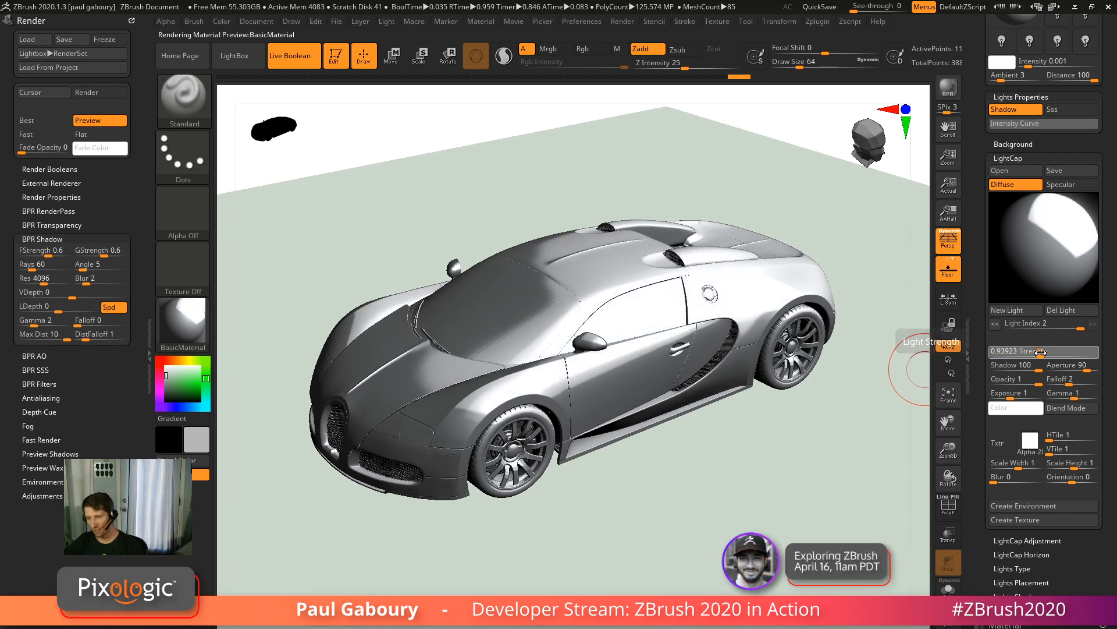
{"action": "key", "text": "BackSpace"}
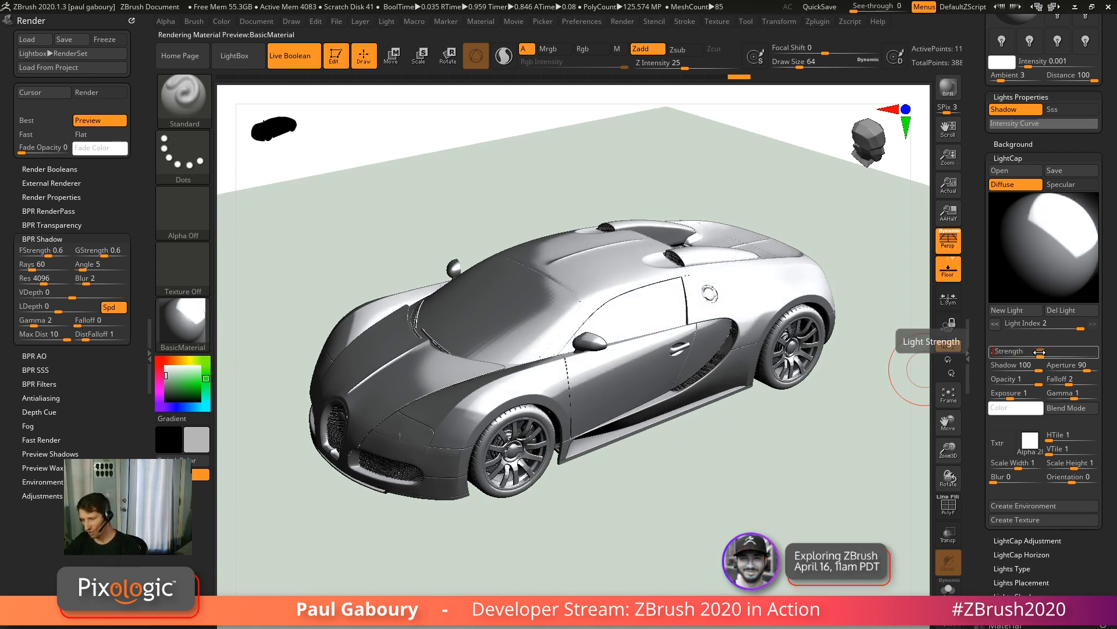
{"action": "type", "text": "0.6"}
{"action": "key", "text": "BackSpace"}
{"action": "type", "text": "5"}
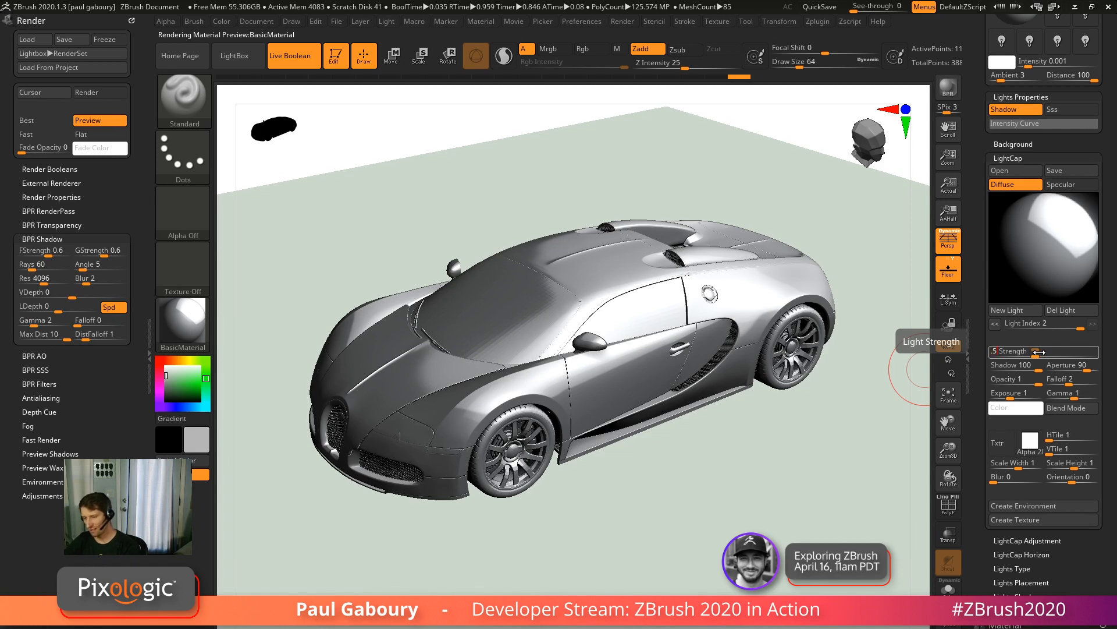
{"action": "key", "text": "Return"}
{"action": "left_click_drag", "start_coordinate": [1096, 362], "coordinate": [1083, 368]}
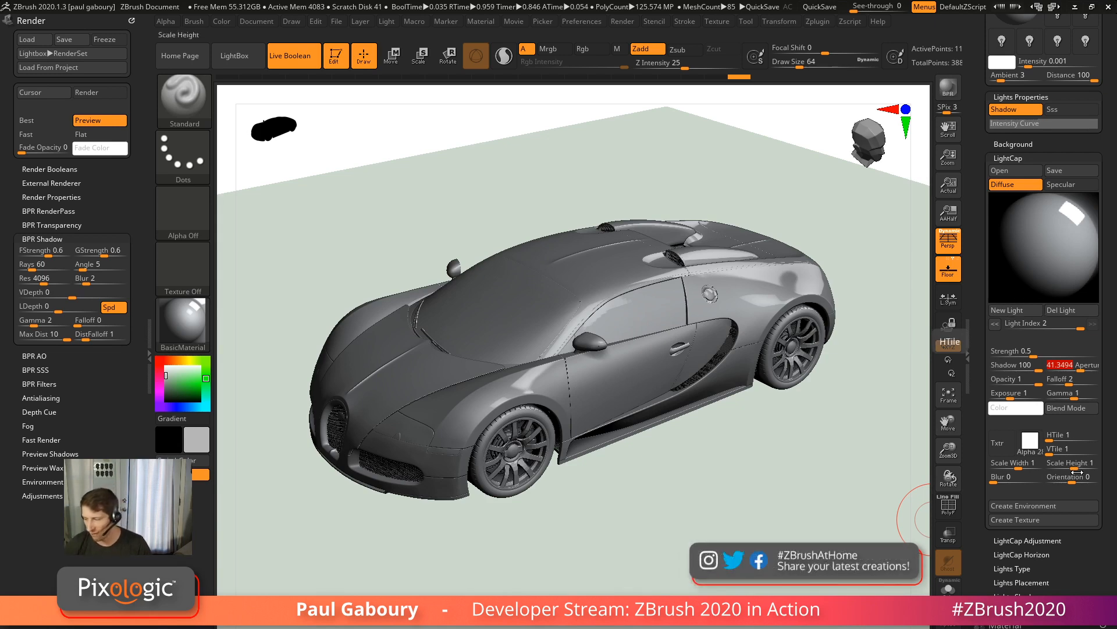
Change the light's shape to the Alpha 09 ring, move it nearer the sphere's centre, and widen its aperture to about 44.5.
{"action": "left_click", "coordinate": [1031, 443]}
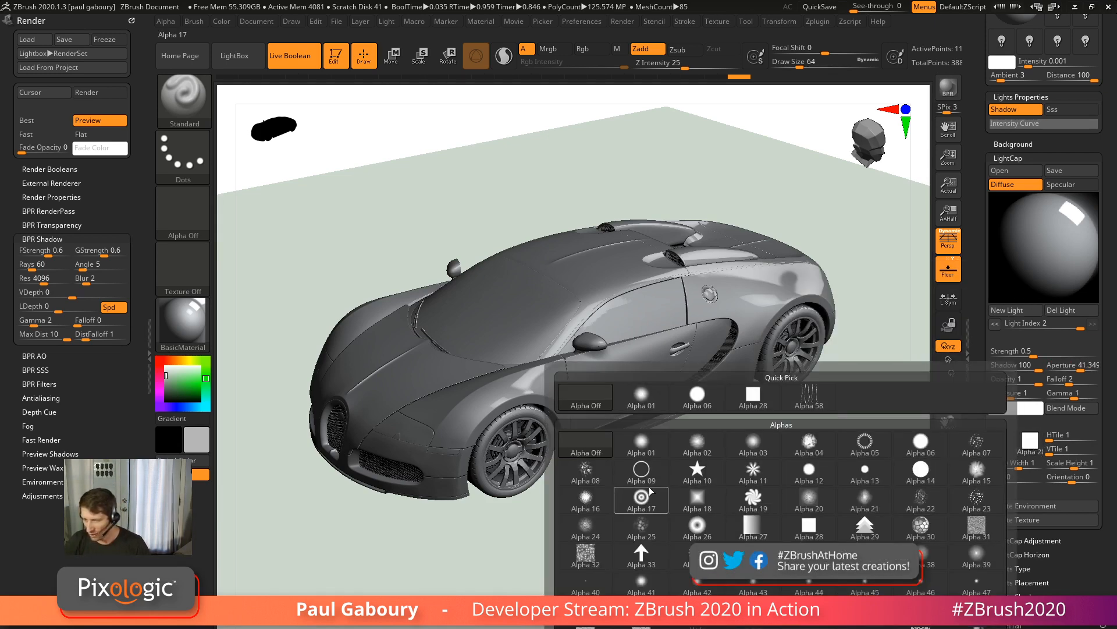
{"action": "left_click", "coordinate": [642, 471]}
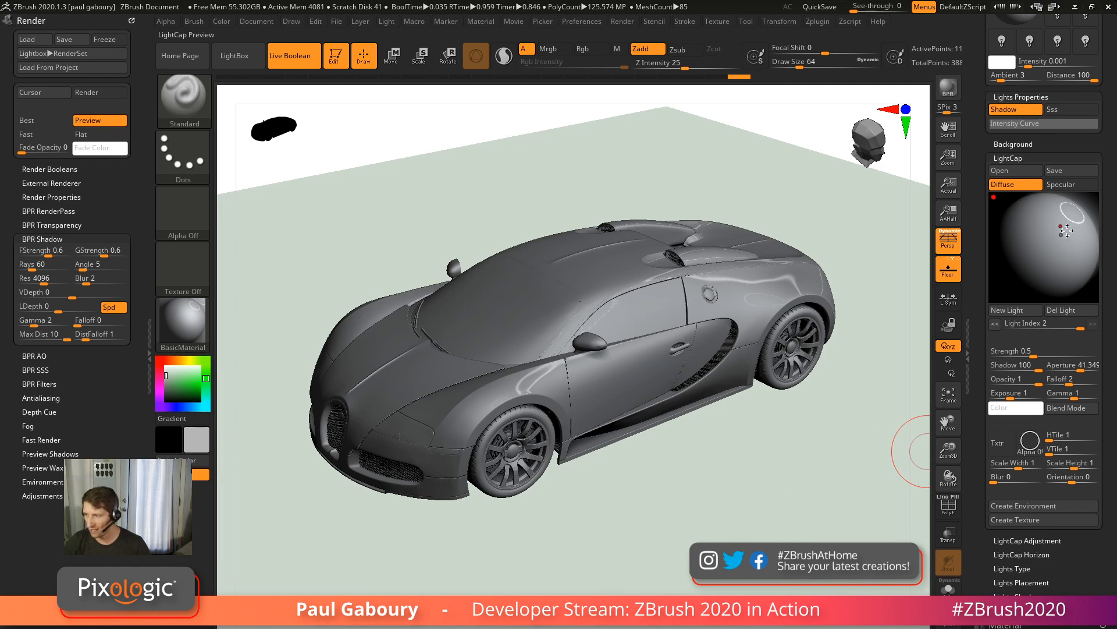
{"action": "mouse_move", "coordinate": [1069, 230]}
{"action": "left_mouse_down"}
{"action": "mouse_move", "coordinate": [1044, 237]}
{"action": "mouse_move", "coordinate": [1059, 238]}
{"action": "left_mouse_up"}
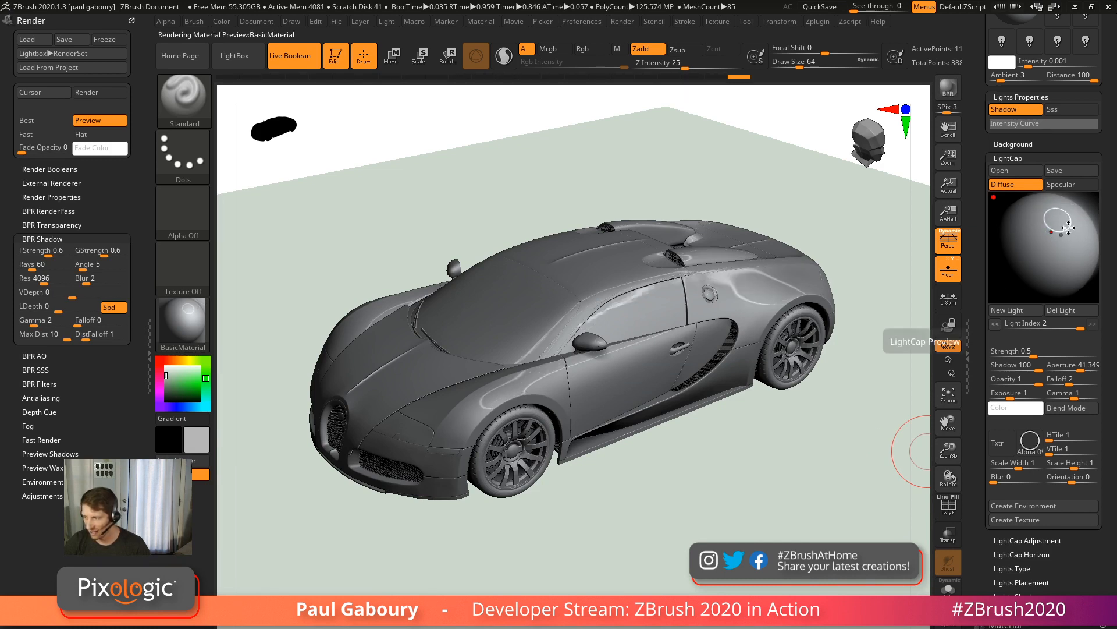
{"action": "left_click_drag", "start_coordinate": [1082, 366], "coordinate": [1087, 367]}
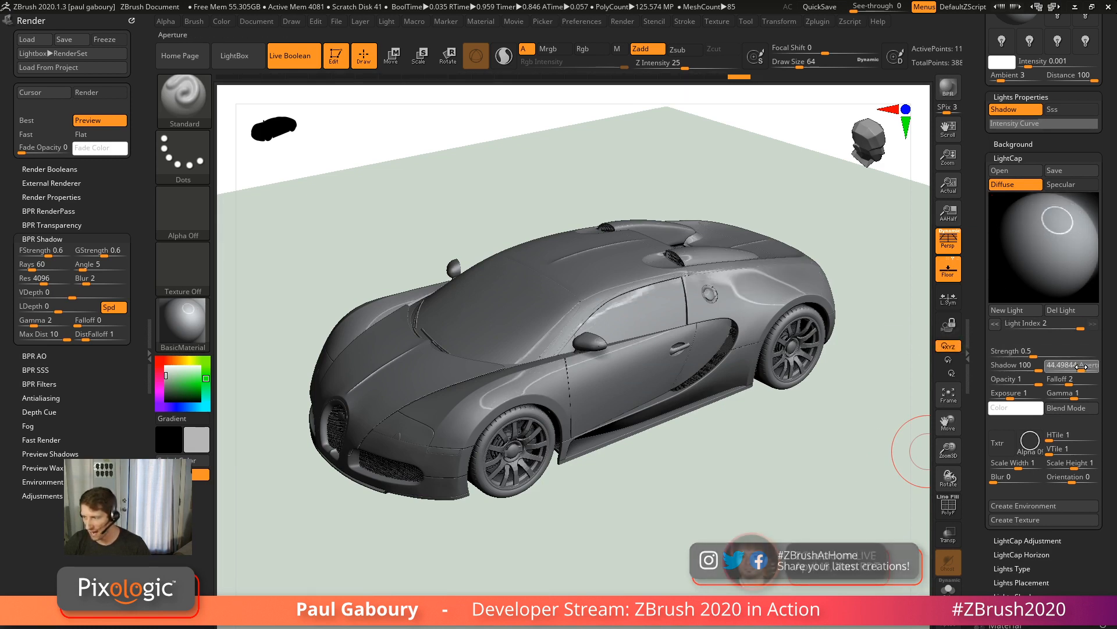
Try Alpha 26 as the second light's shape, and settle on the square Alpha 28.
{"action": "left_click", "coordinate": [1030, 443]}
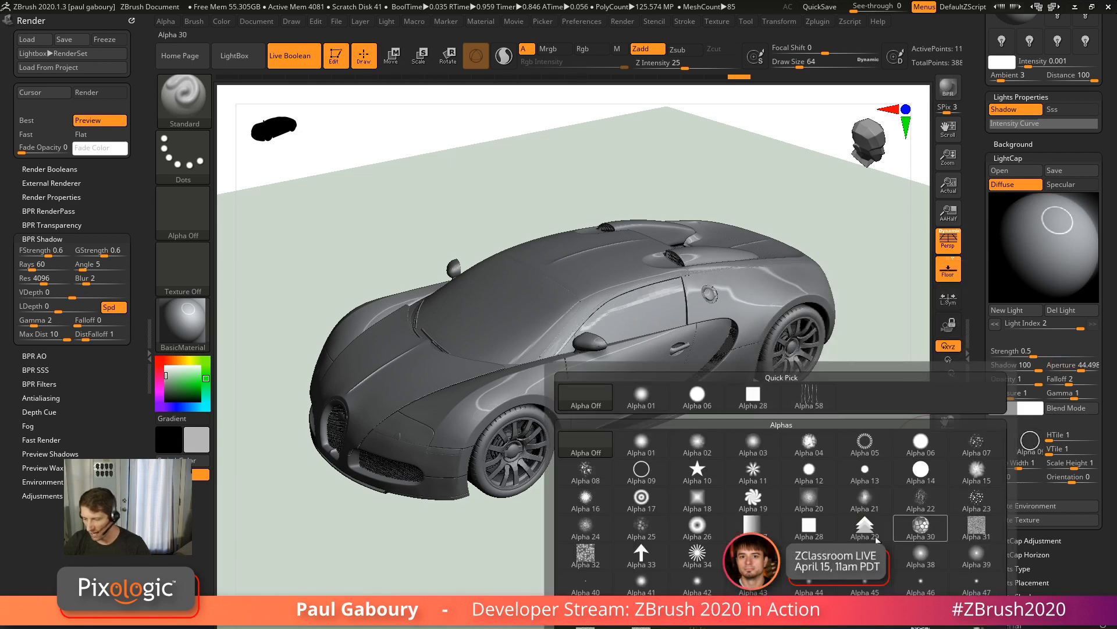
{"action": "left_click", "coordinate": [724, 526]}
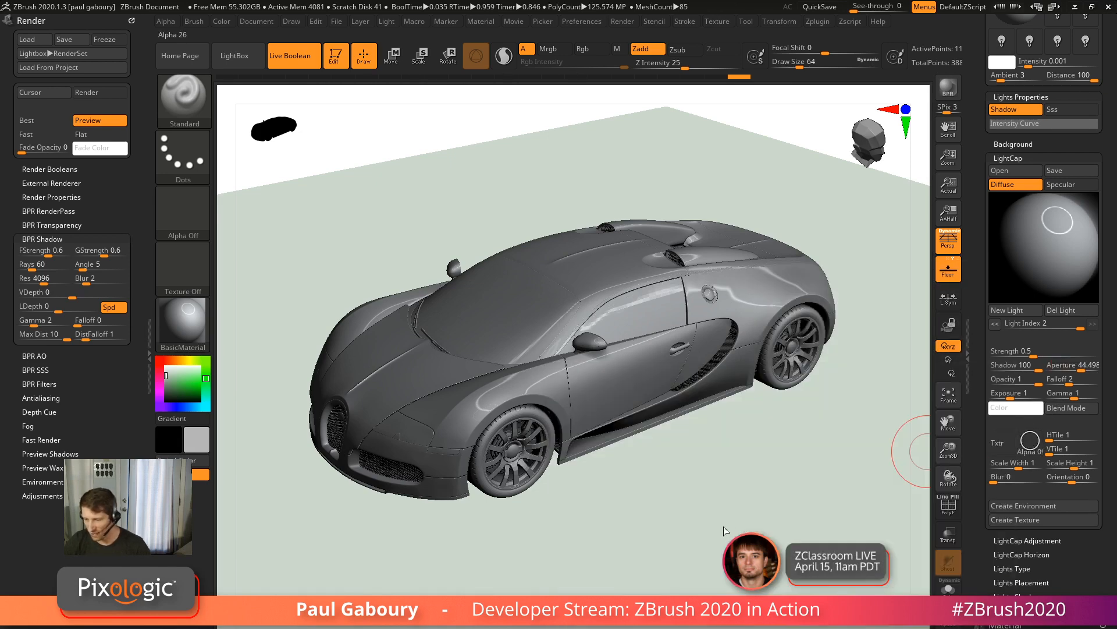
{"action": "left_click", "coordinate": [1038, 440]}
{"action": "mouse_move", "coordinate": [914, 501]}
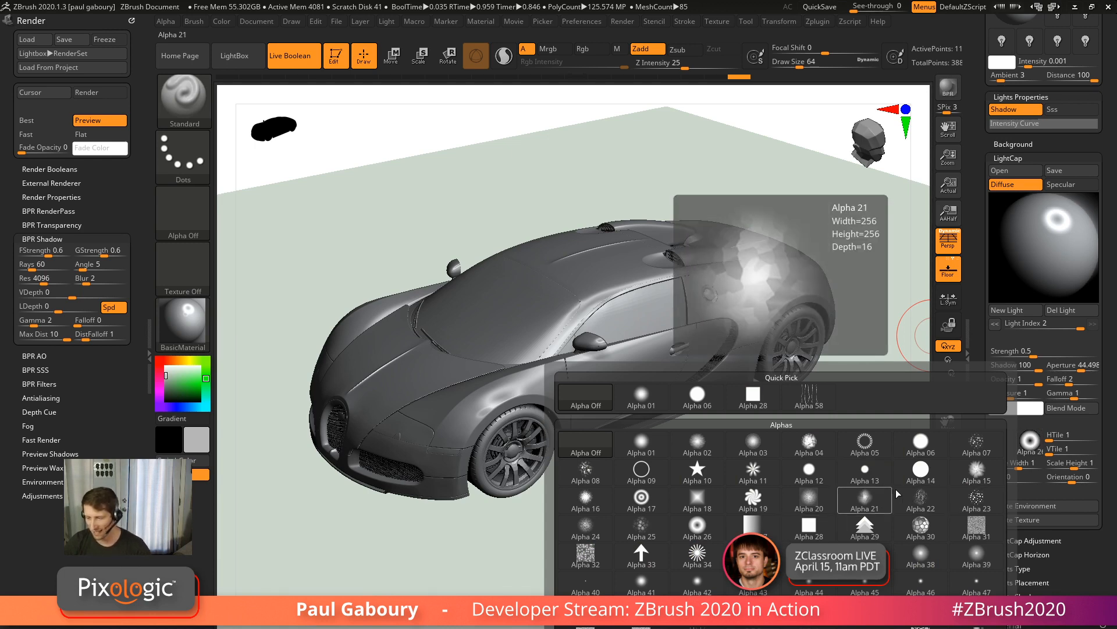
{"action": "left_click", "coordinate": [814, 530]}
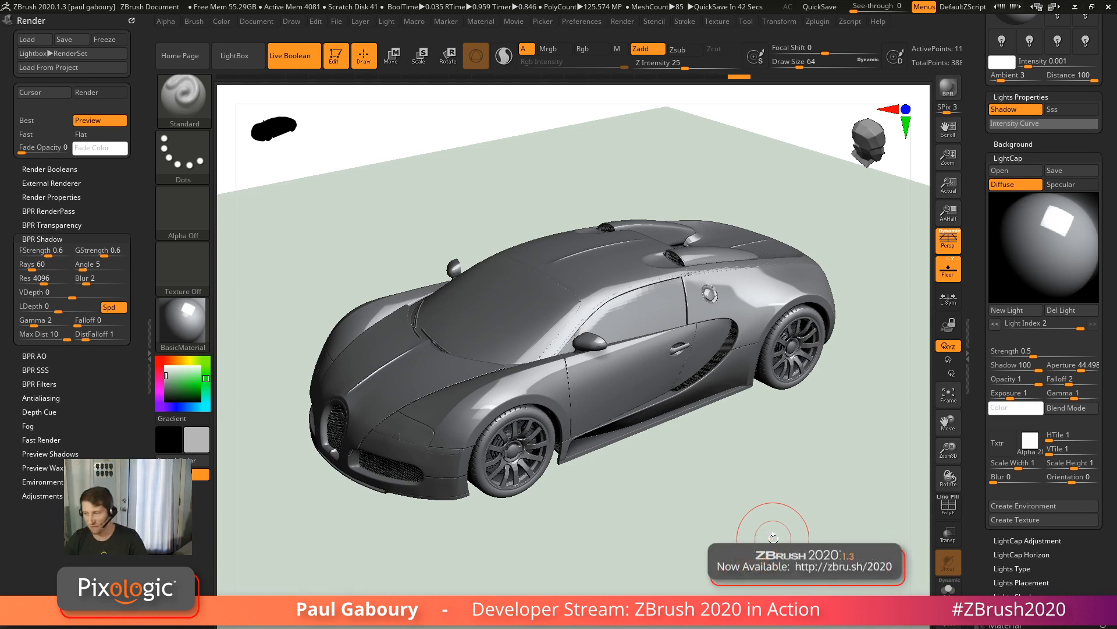
Tile the light's square alpha 4 times horizontally and vertically, and move the resulting window-like light toward the sphere's upper right edge.
{"action": "left_click", "coordinate": [1051, 437]}
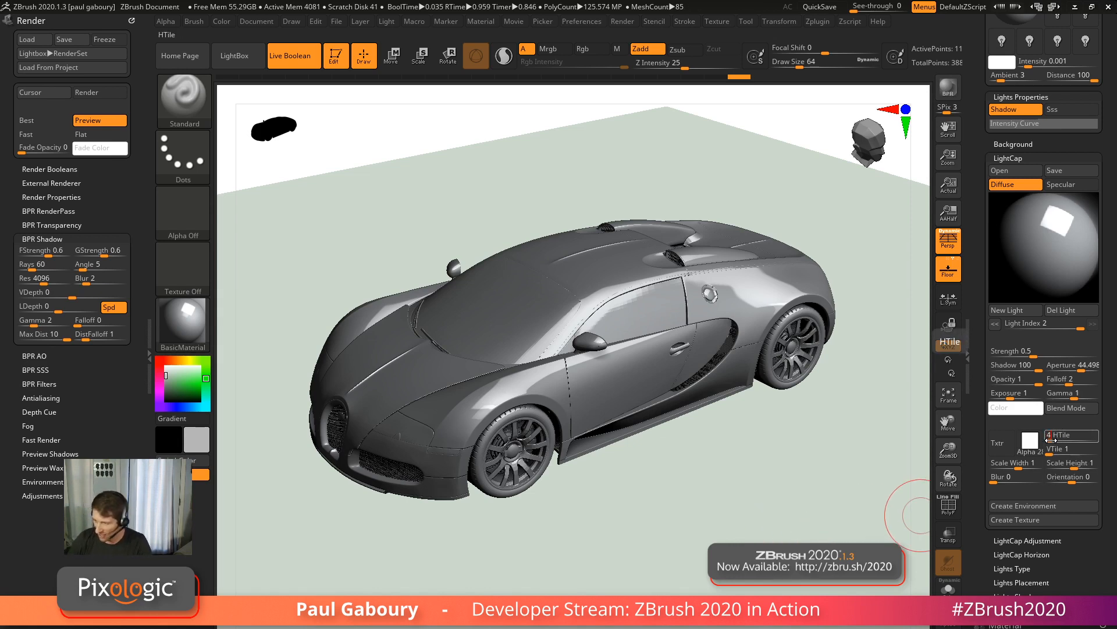
{"action": "key", "text": "Return"}
{"action": "left_click", "coordinate": [1054, 449]}
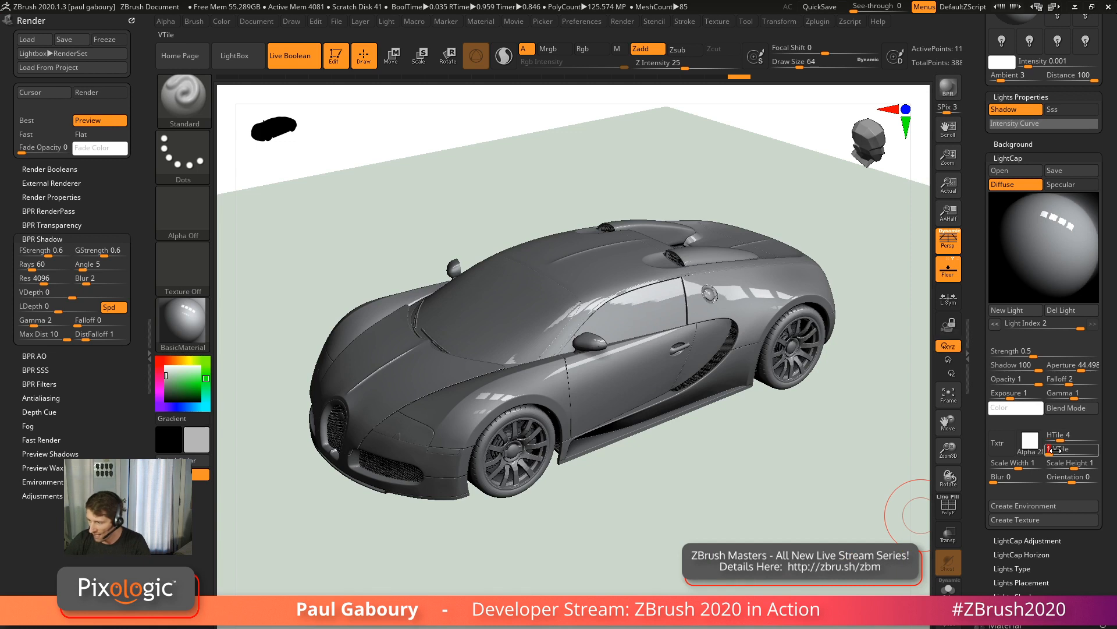
{"action": "type", "text": "4"}
{"action": "key", "text": "Return"}
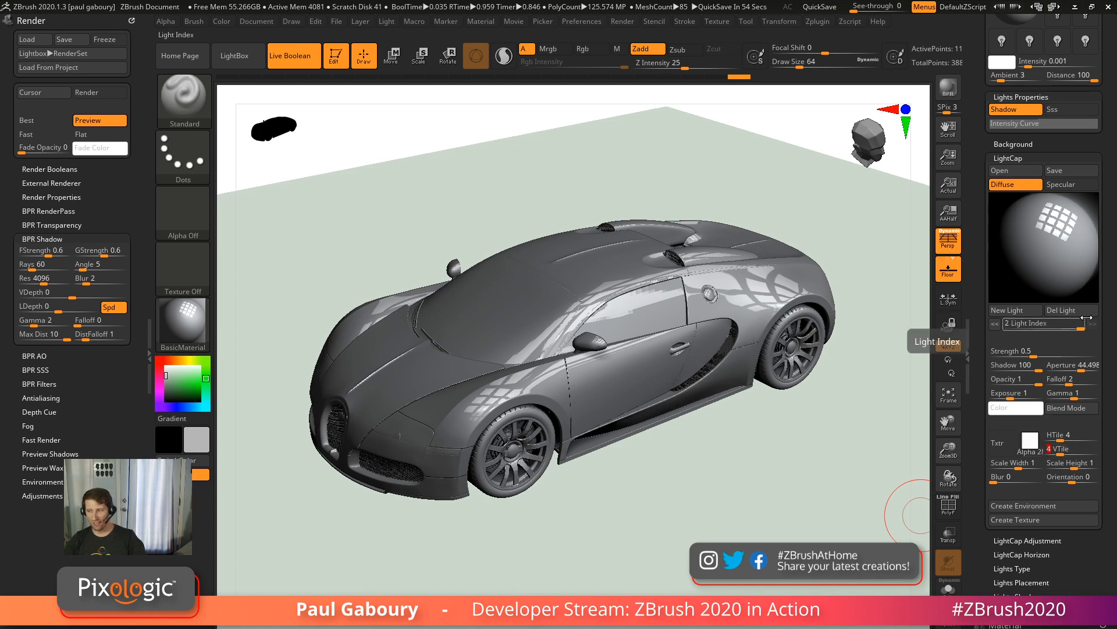
{"action": "left_click", "coordinate": [1059, 232]}
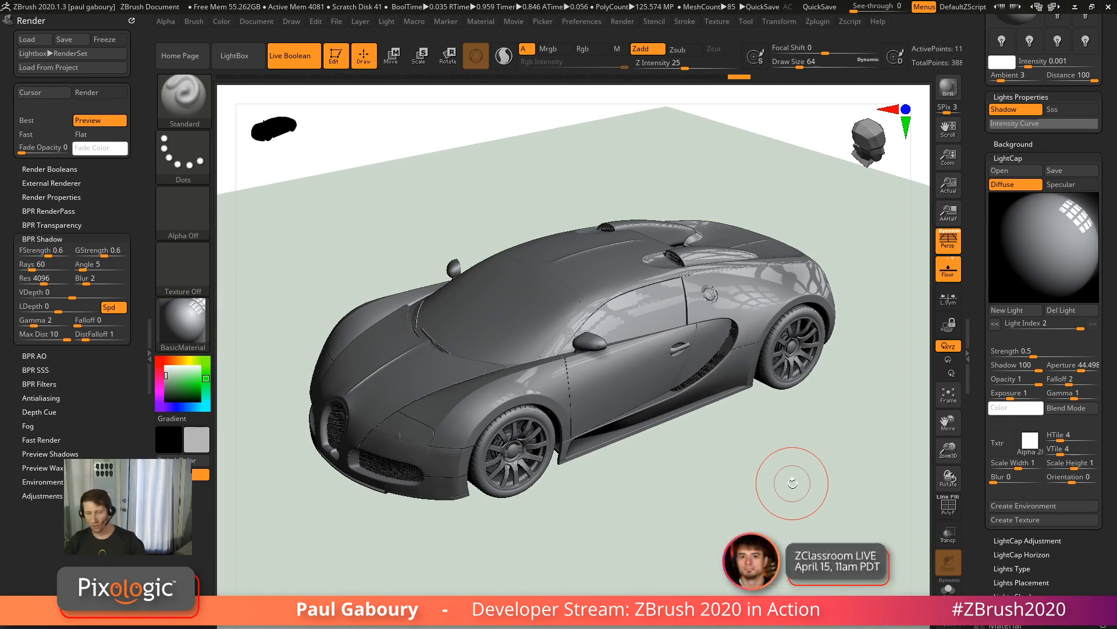
Fill the car's body subtool with dark grey (R 53, G 53, B 53) using the Rgb channel.
{"action": "left_click", "coordinate": [163, 390]}
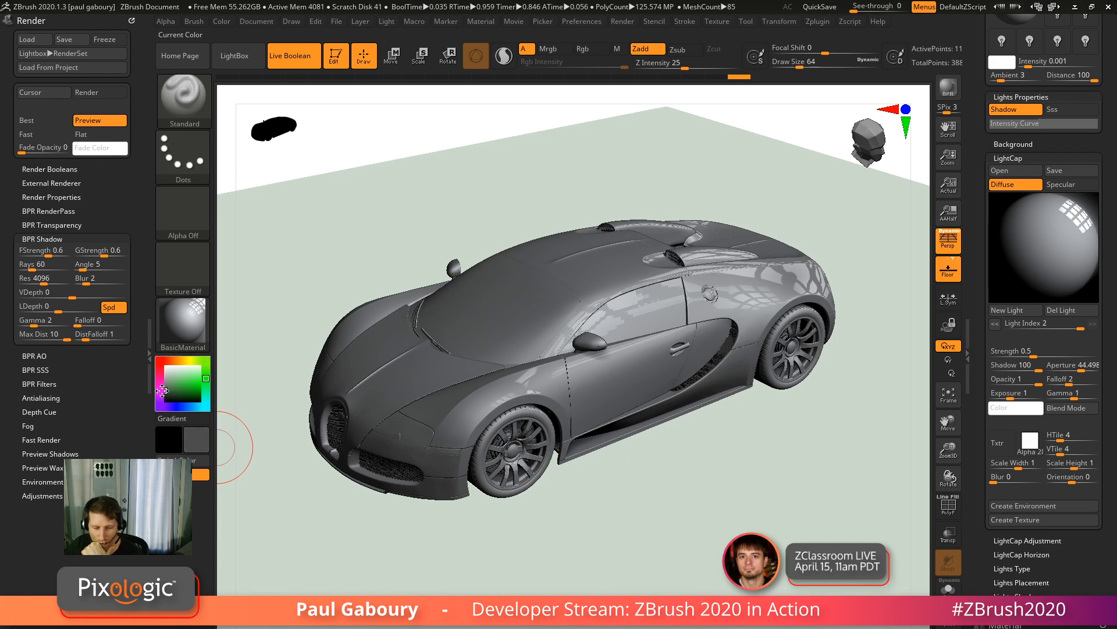
{"action": "left_click", "coordinate": [167, 393]}
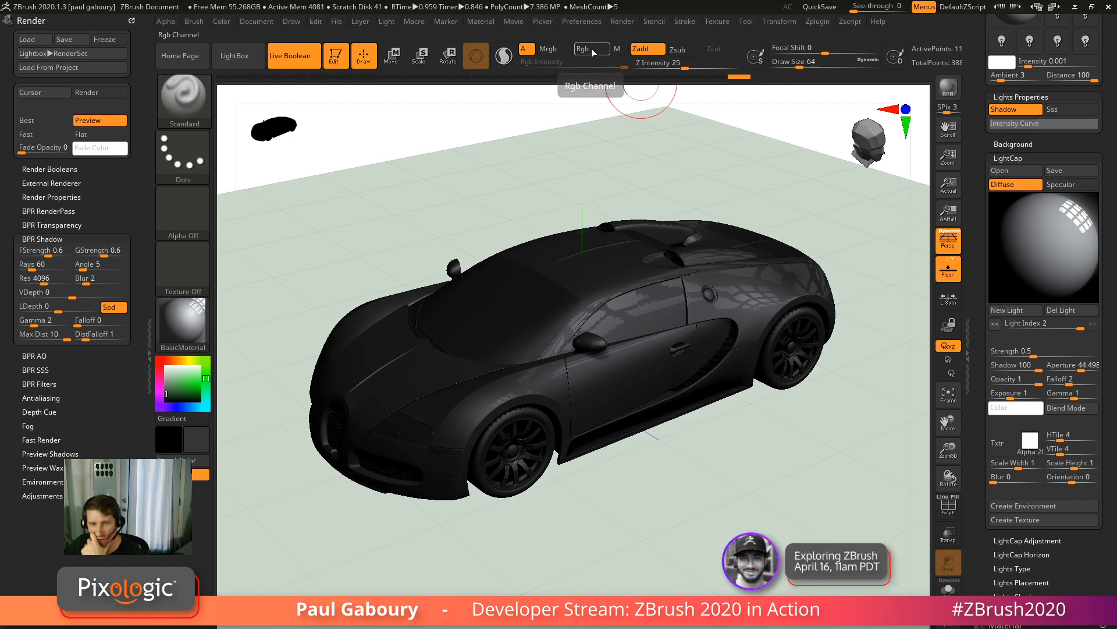
{"action": "left_click", "coordinate": [591, 50]}
{"action": "left_click", "coordinate": [222, 22]}
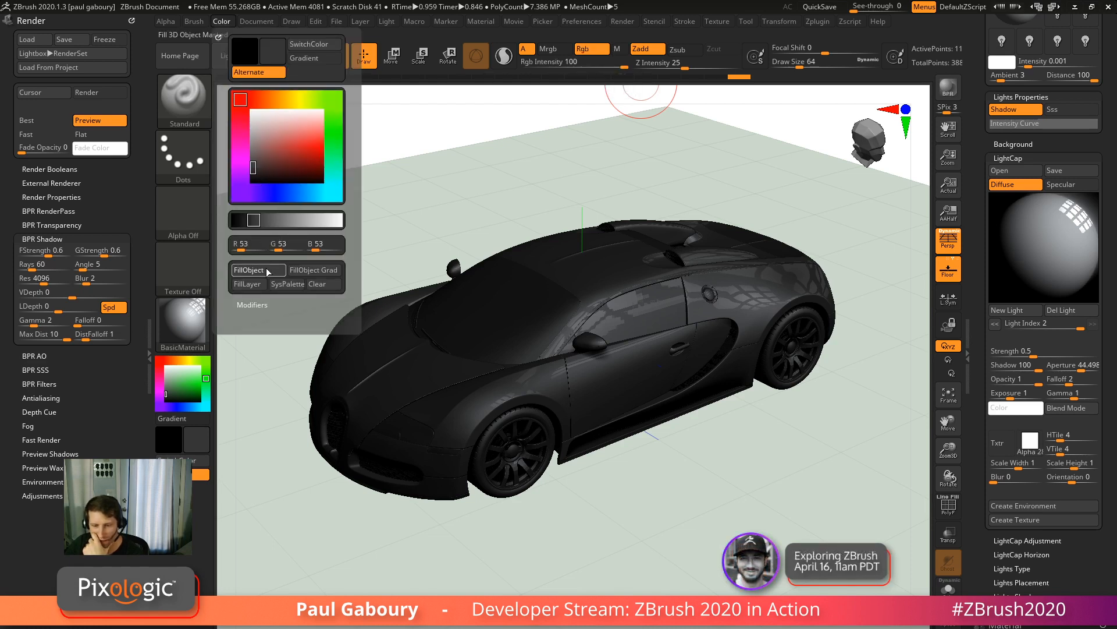
{"action": "left_click", "coordinate": [268, 270]}
Reset the active colour to white and render the car with BPR.
{"action": "left_click", "coordinate": [156, 361]}
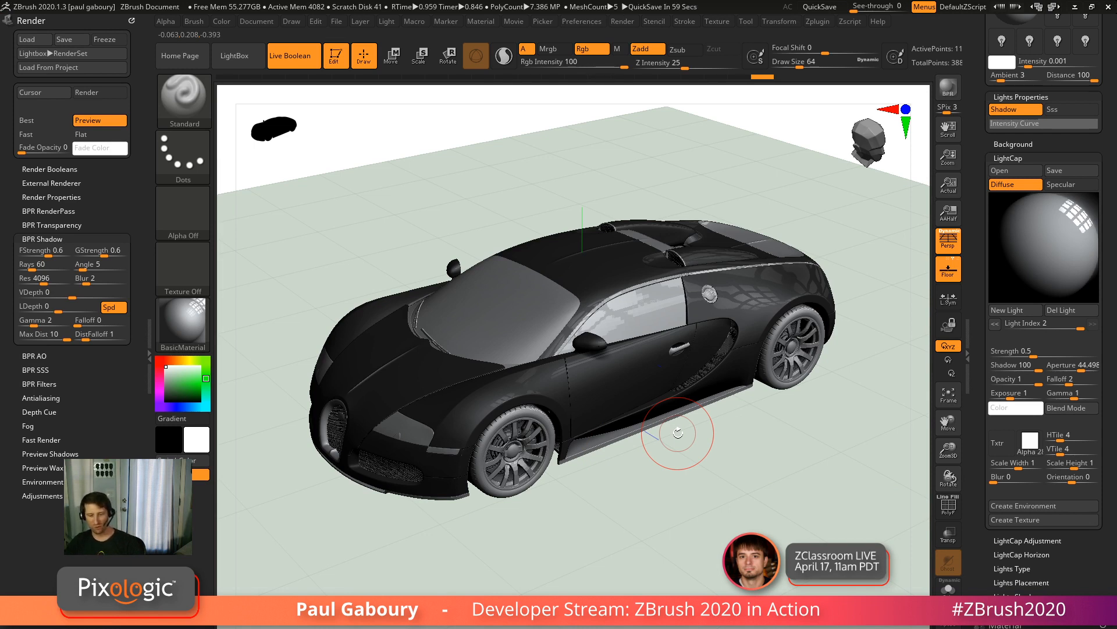
{"action": "key", "text": "shift"}
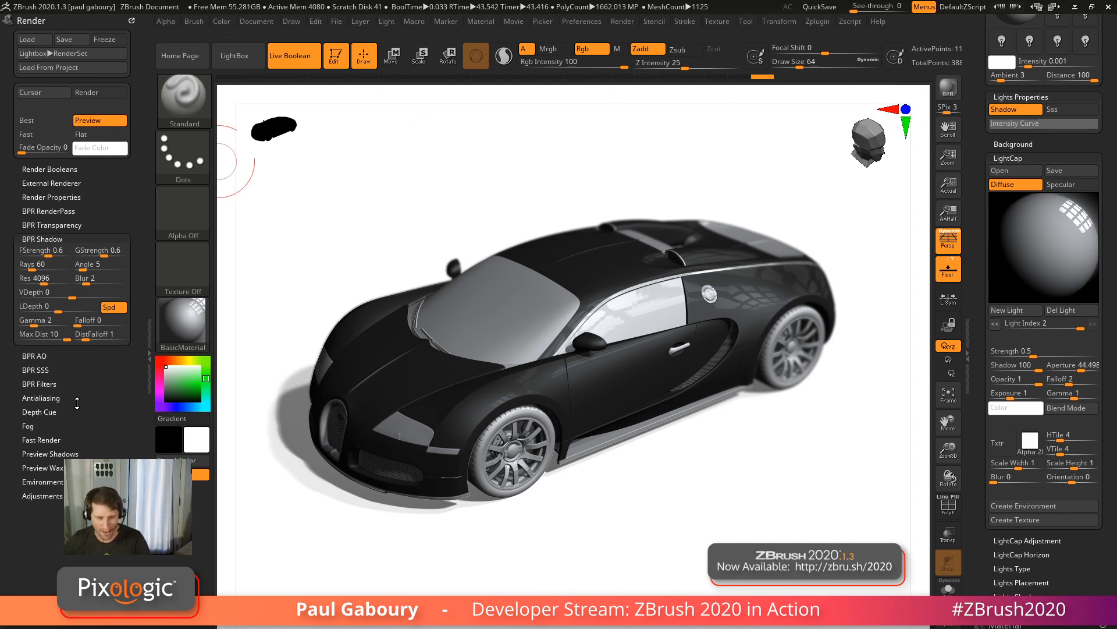
Adjust the F1 blur filter's depth range by picking Depth A and Depth B on the car, and set its radius to 2.
{"action": "left_click", "coordinate": [51, 384]}
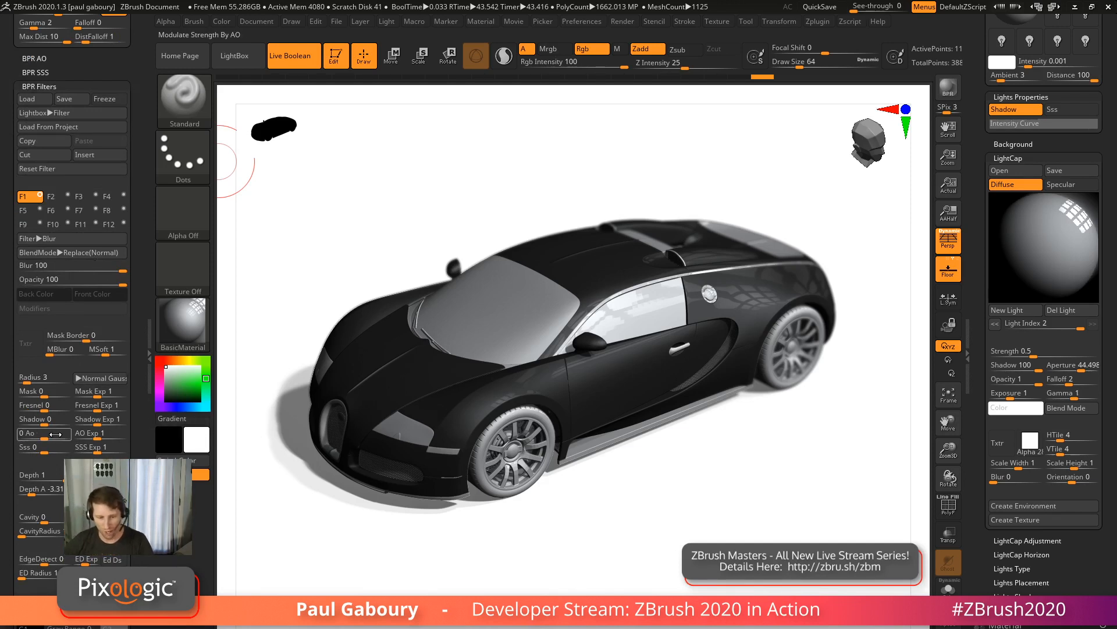
{"action": "scroll", "coordinate": [42, 429], "scroll_direction": "down", "scroll_amount": 3}
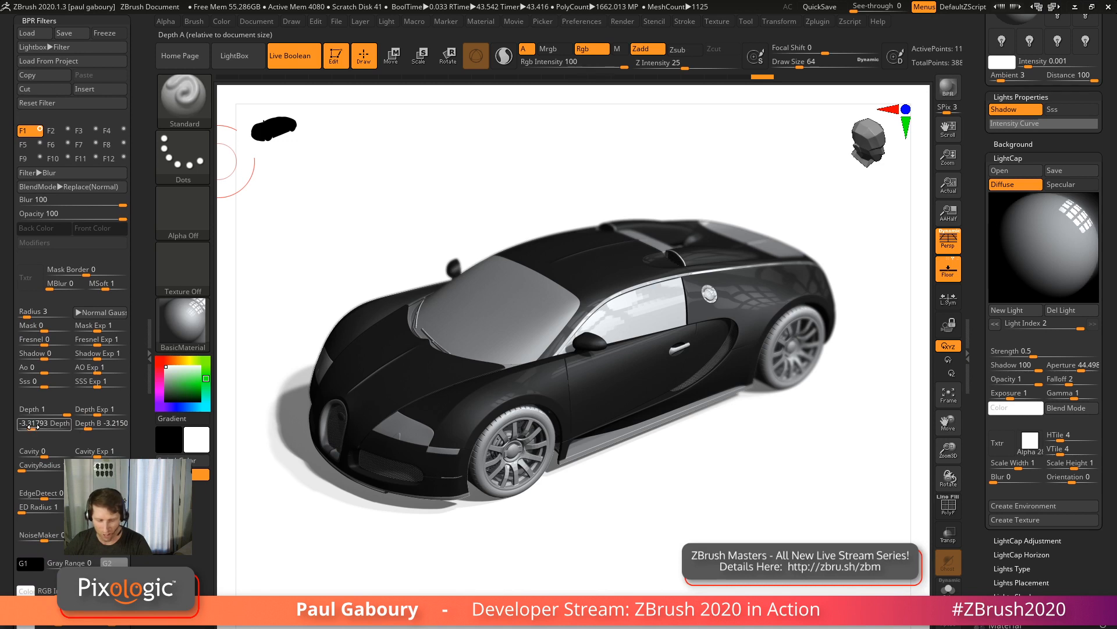
{"action": "left_click_drag", "start_coordinate": [33, 427], "coordinate": [36, 426]}
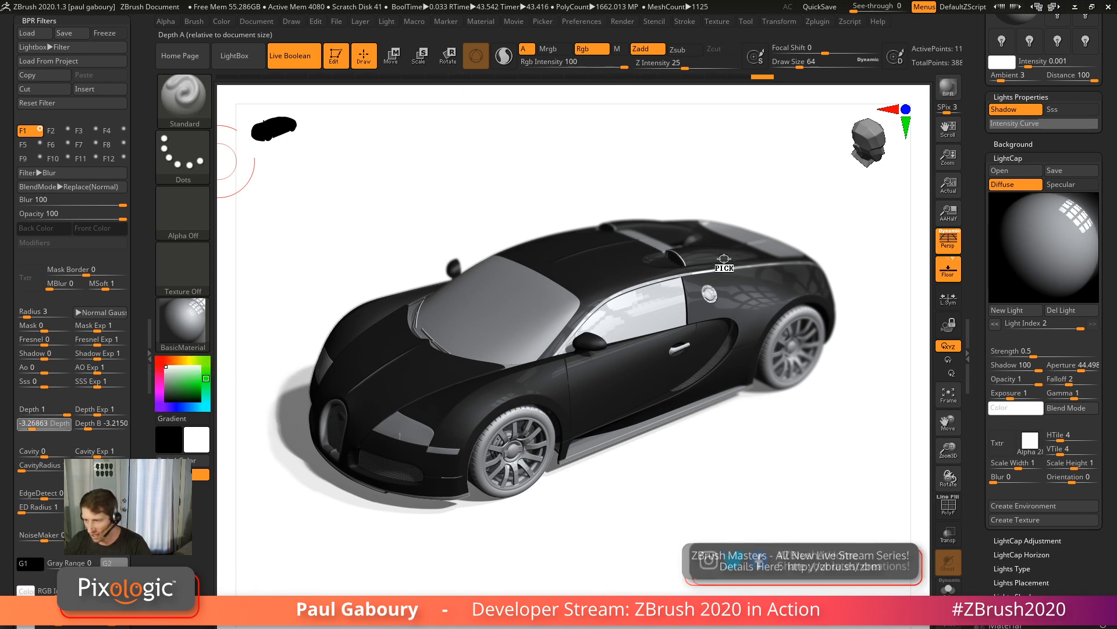
{"action": "left_click_drag", "start_coordinate": [87, 427], "coordinate": [713, 231]}
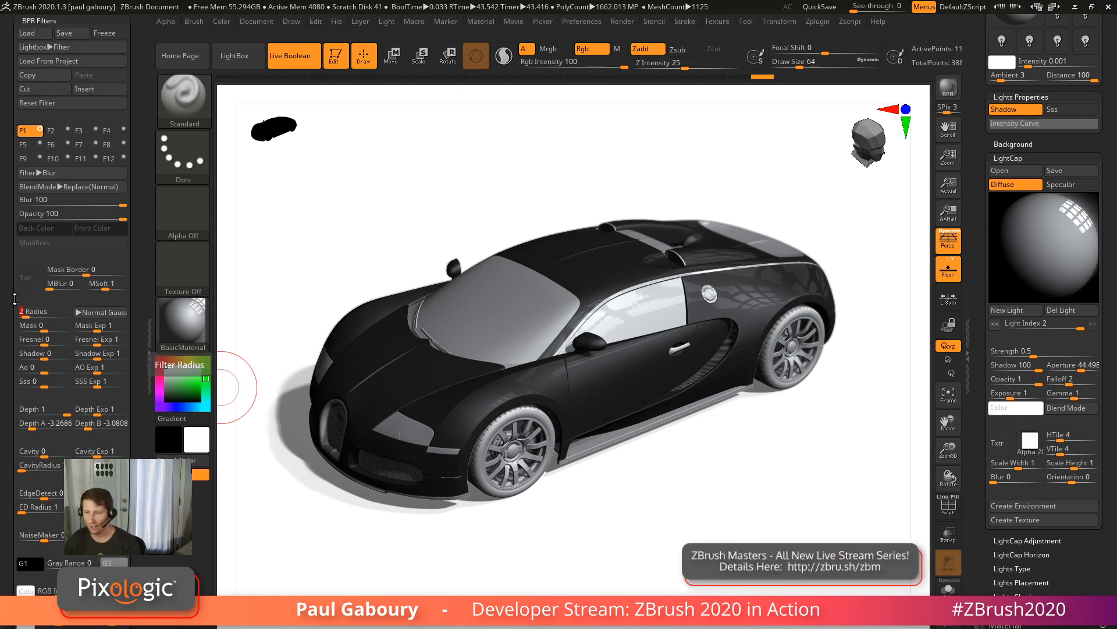
Select the Windows subtool and raise its SmoothSubdiv level under Dynamic Subdiv.
{"action": "left_click_drag", "start_coordinate": [1103, 540], "coordinate": [1011, 280]}
{"action": "key", "text": "shift"}
{"action": "left_click", "coordinate": [1012, 280]}
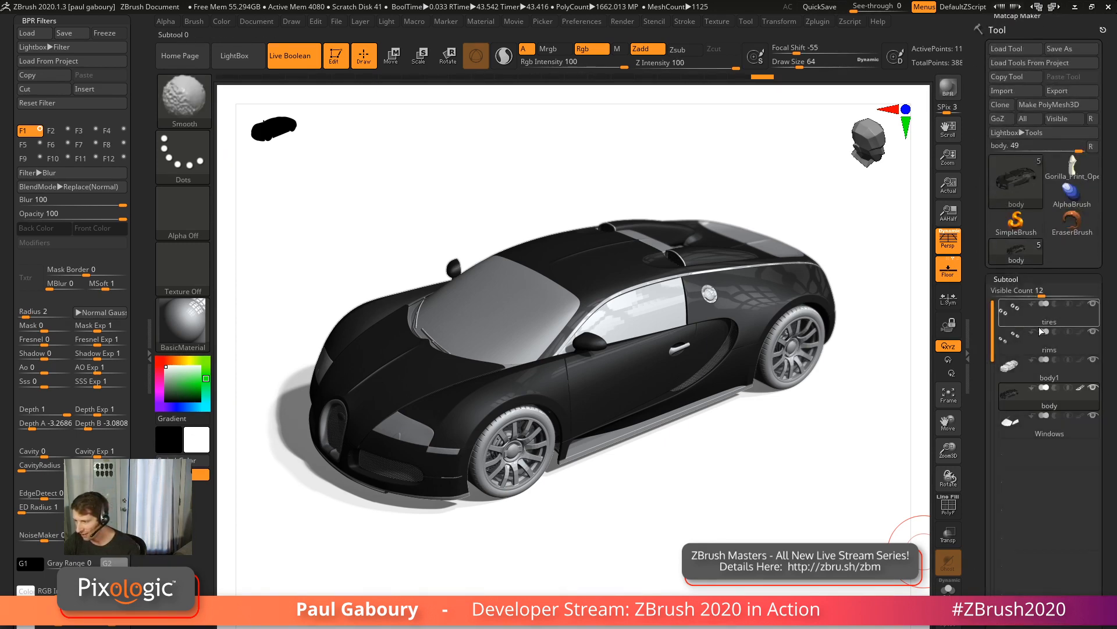
{"action": "left_click", "coordinate": [1014, 416]}
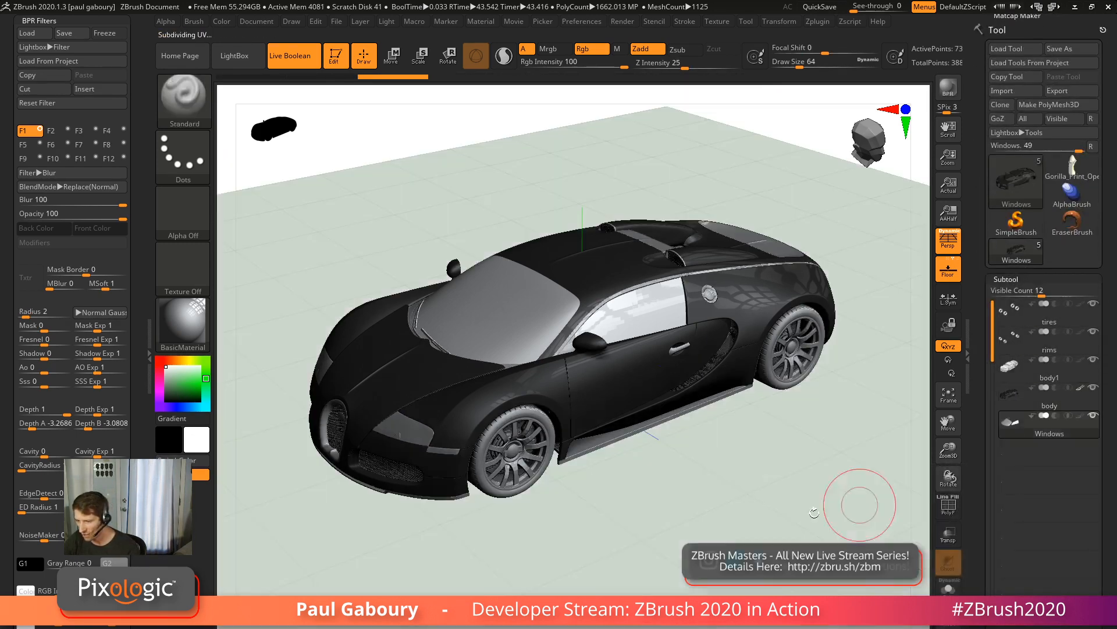
{"action": "left_click", "coordinate": [1006, 279]}
{"action": "left_click", "coordinate": [1010, 293]}
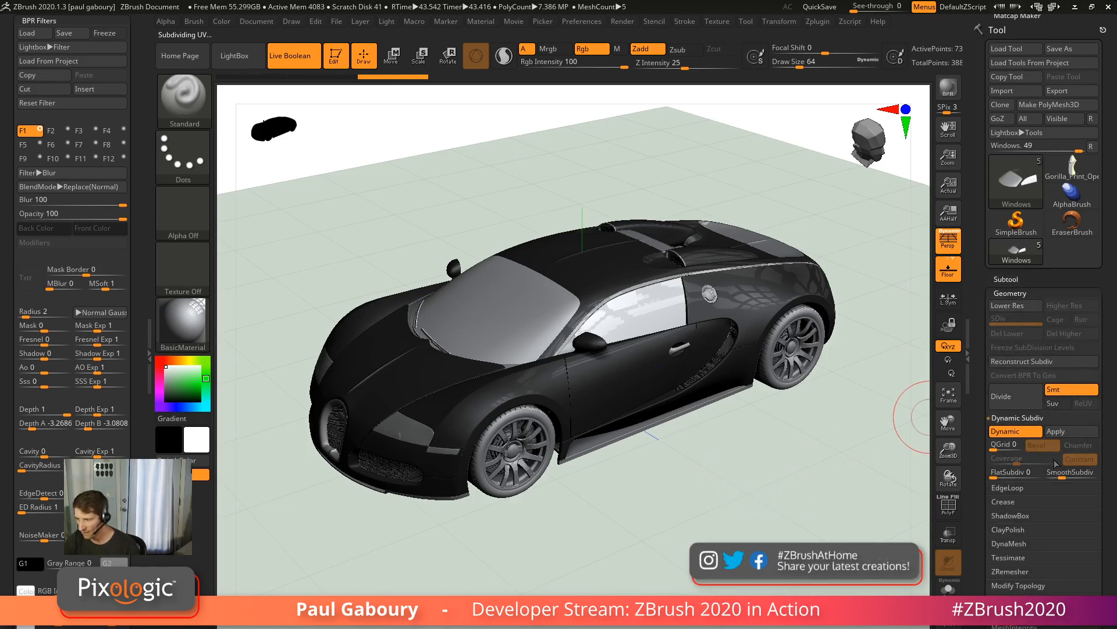
{"action": "left_click_drag", "start_coordinate": [1062, 477], "coordinate": [1076, 478]}
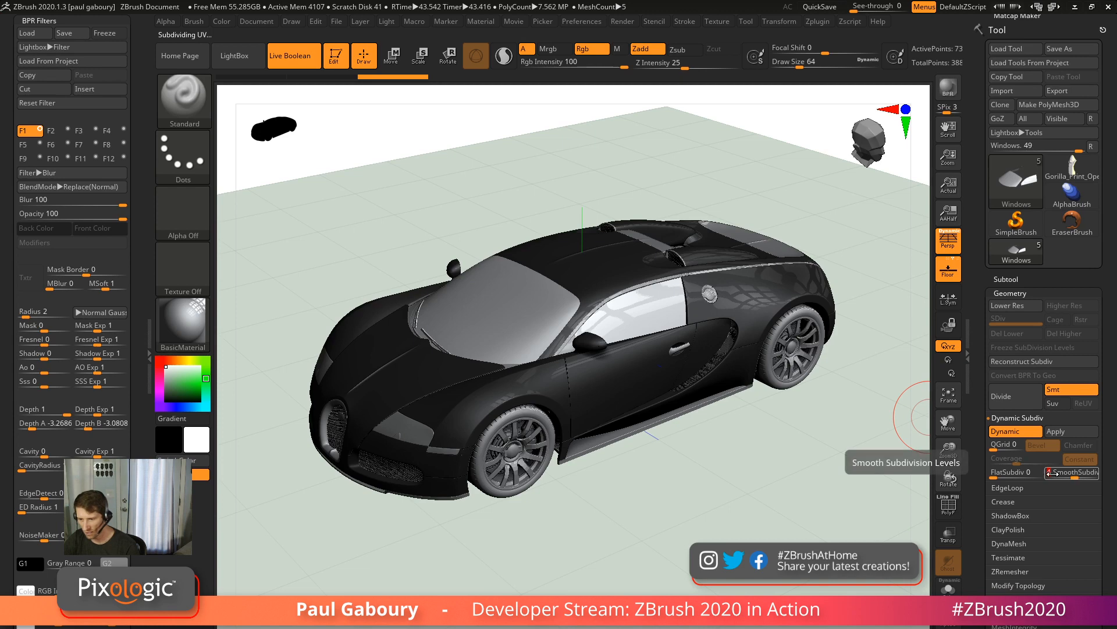
Fill the Windows subtool with the ReflectedMap material in Mrgb mode, reset the active material to BasicMaterial, and render the car with BPR.
{"action": "left_click", "coordinate": [197, 315]}
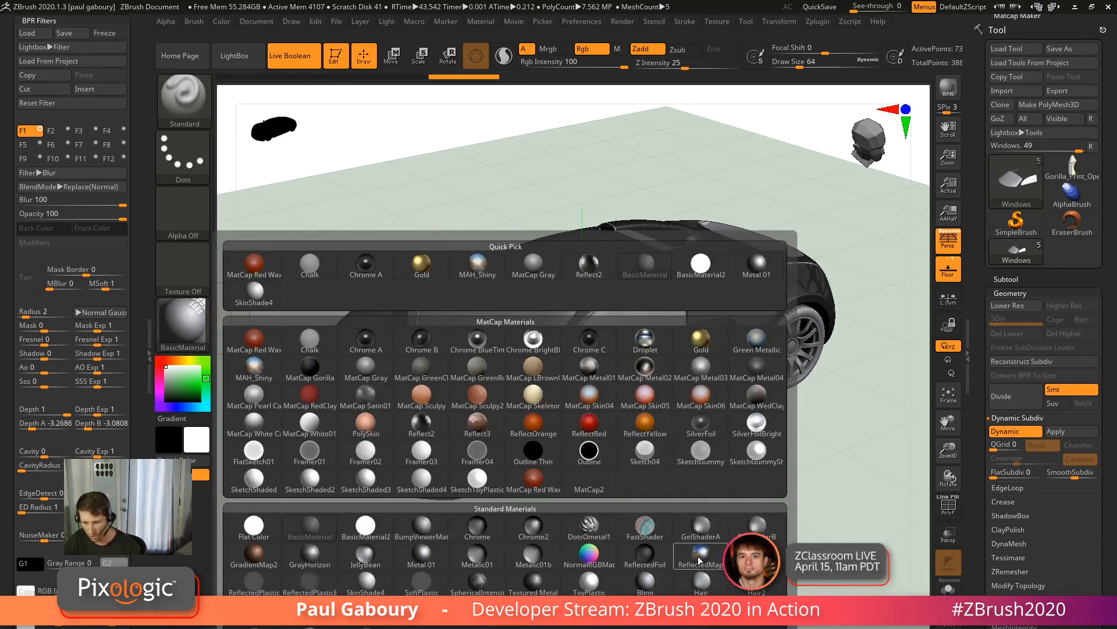
{"action": "left_click", "coordinate": [712, 550]}
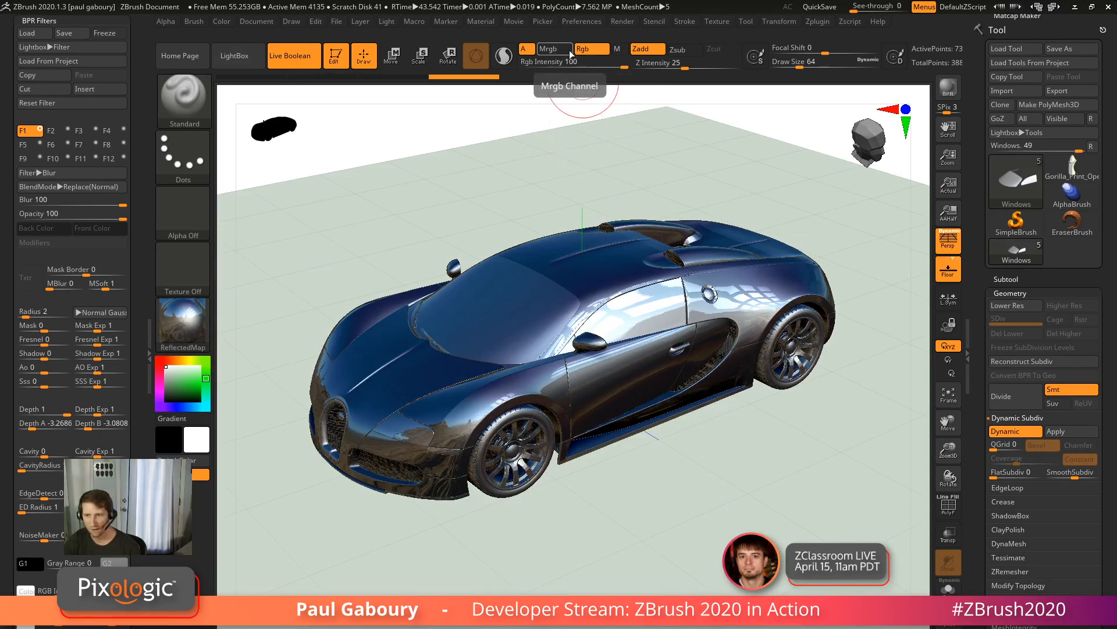
{"action": "left_click", "coordinate": [547, 49]}
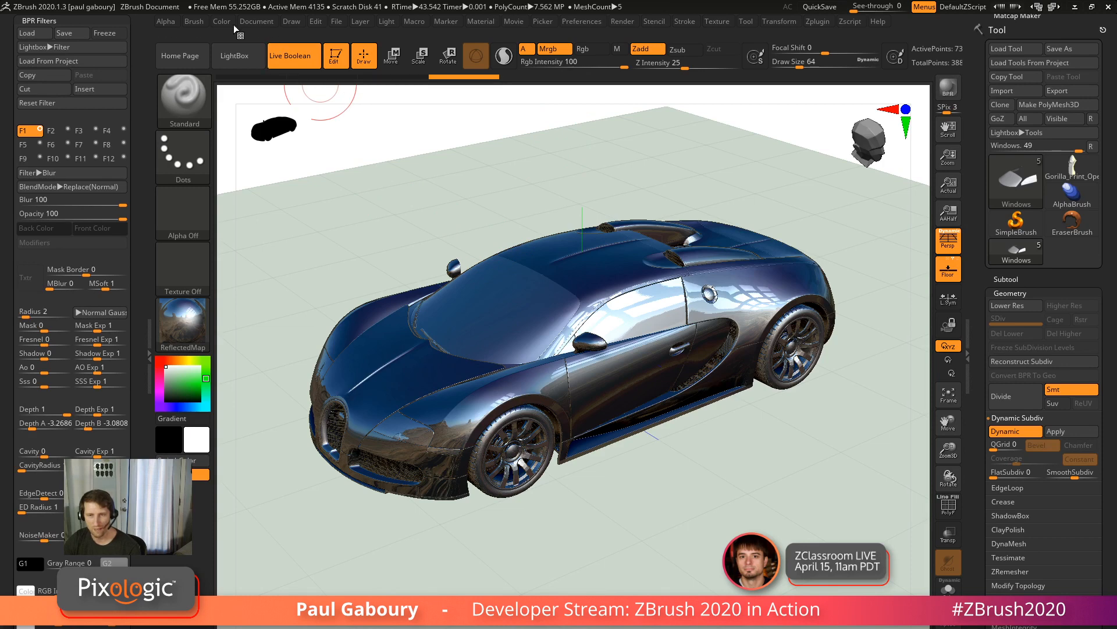
{"action": "left_click", "coordinate": [218, 20]}
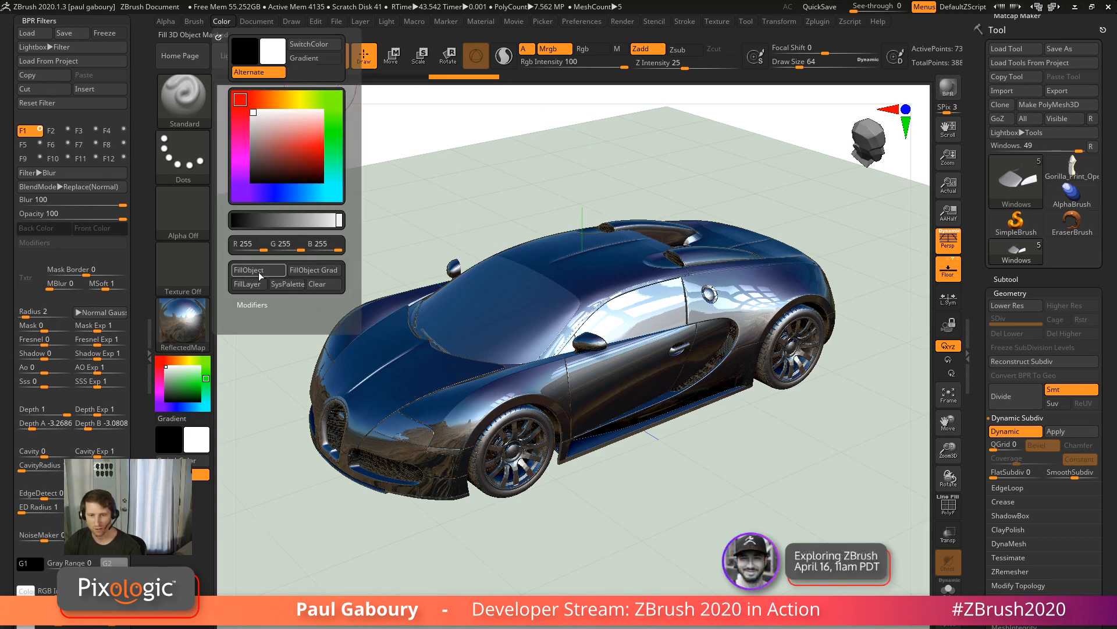
{"action": "left_click", "coordinate": [184, 318]}
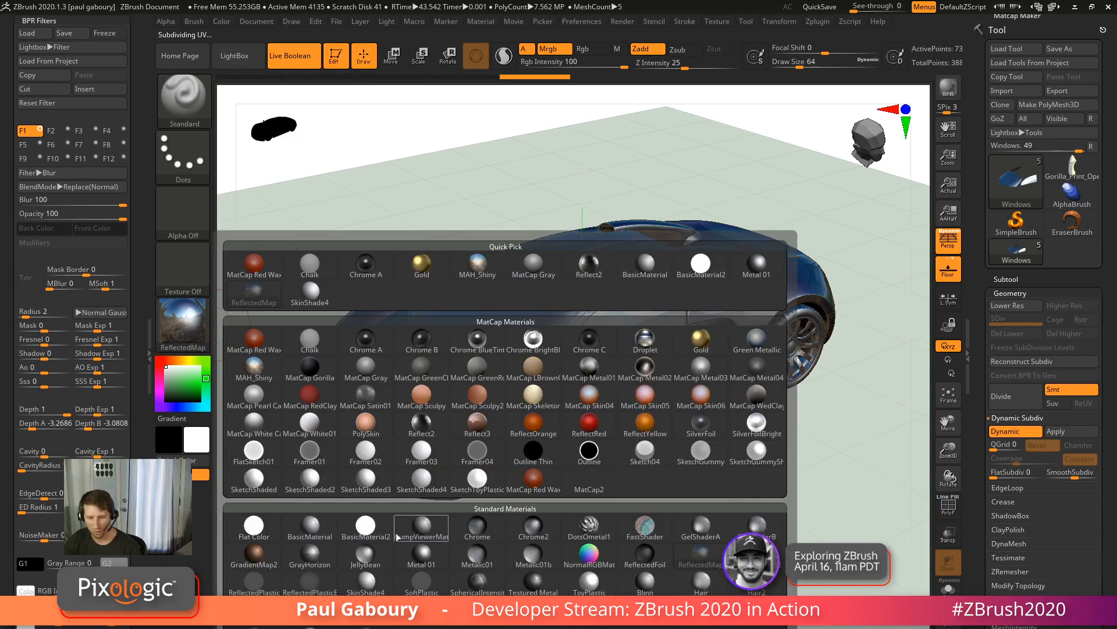
{"action": "left_click", "coordinate": [317, 530]}
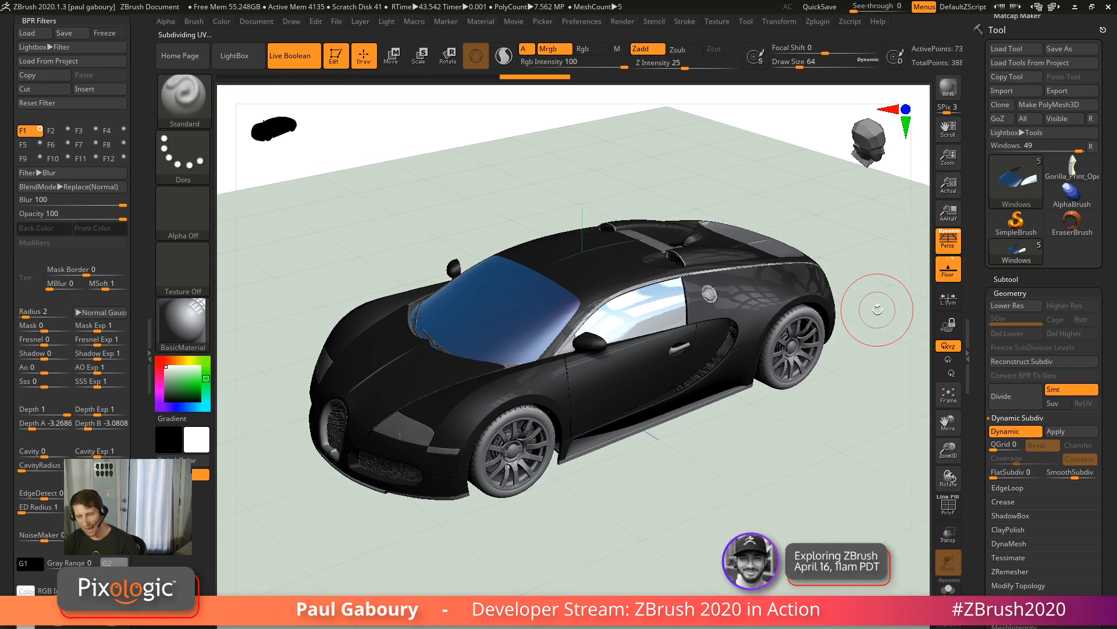
{"action": "left_click", "coordinate": [949, 87]}
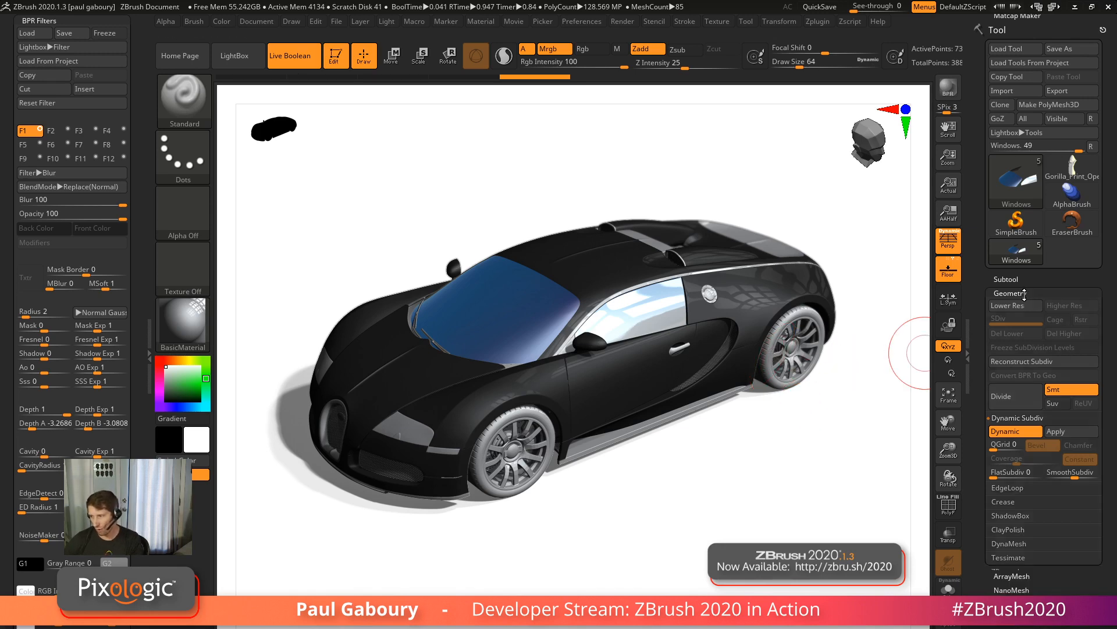
Turn on BPR Transparent Shading in the display properties of the Windows subtool.
{"action": "left_click", "coordinate": [986, 294]}
{"action": "scroll", "coordinate": [987, 294], "scroll_direction": "up", "scroll_amount": 15}
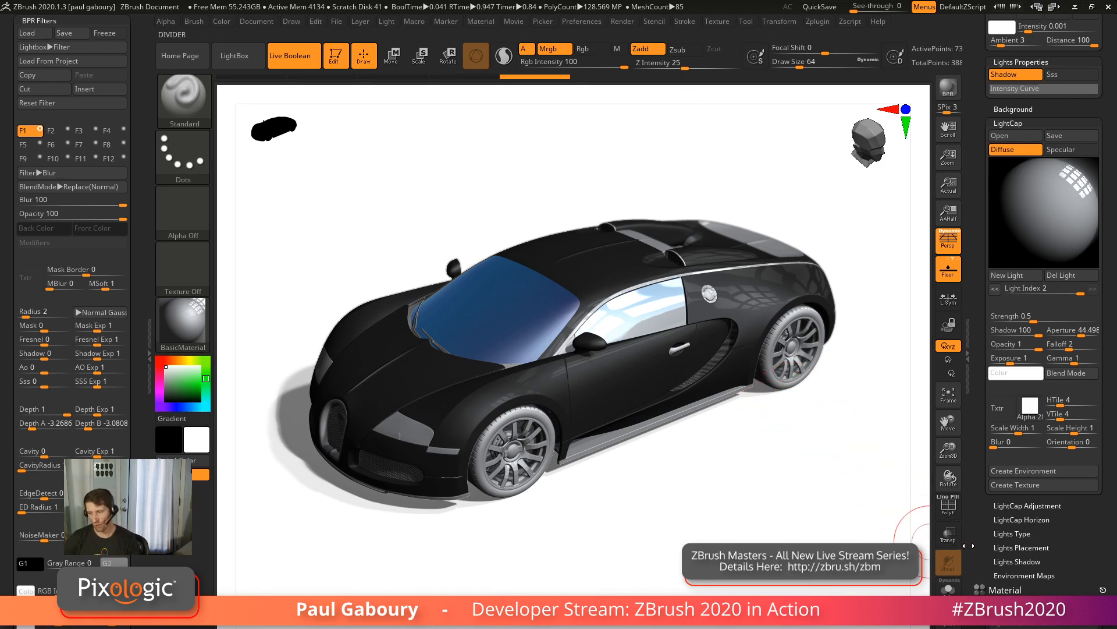
{"action": "scroll", "coordinate": [982, 390], "scroll_direction": "down", "scroll_amount": 10}
{"action": "scroll", "coordinate": [983, 390], "scroll_direction": "down", "scroll_amount": 5}
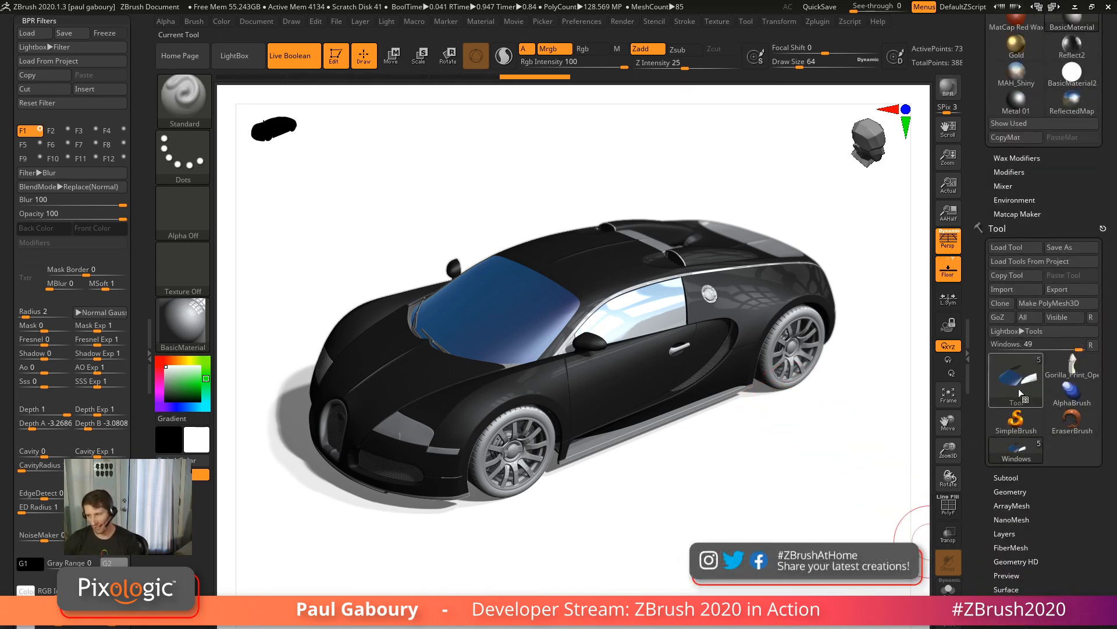
{"action": "scroll", "coordinate": [1073, 511], "scroll_direction": "down", "scroll_amount": 2}
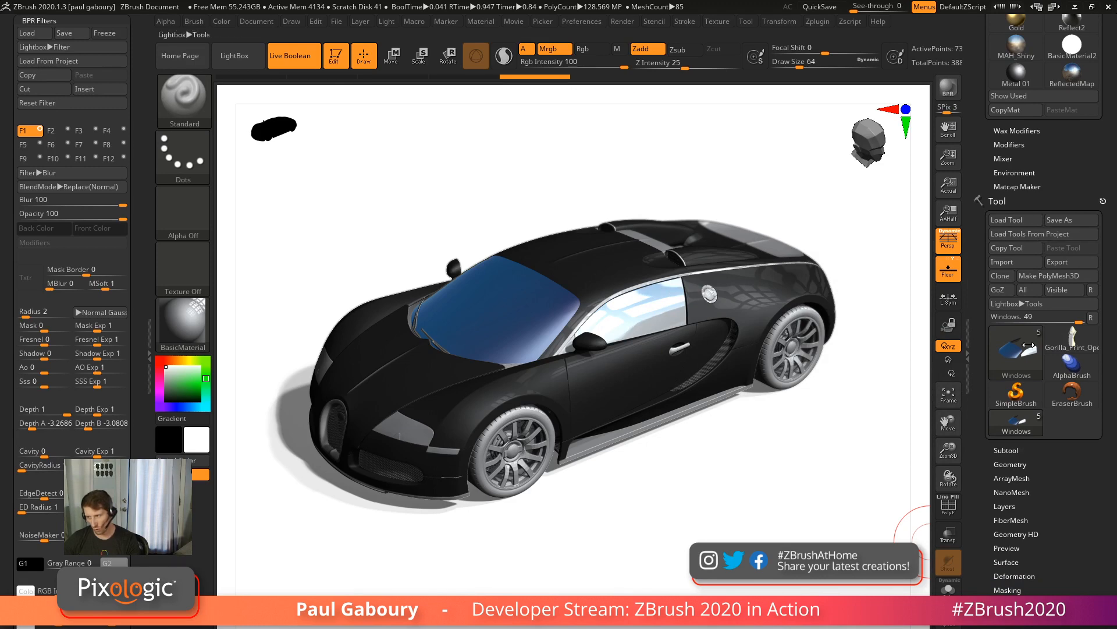
{"action": "scroll", "coordinate": [1073, 452], "scroll_direction": "down", "scroll_amount": 4}
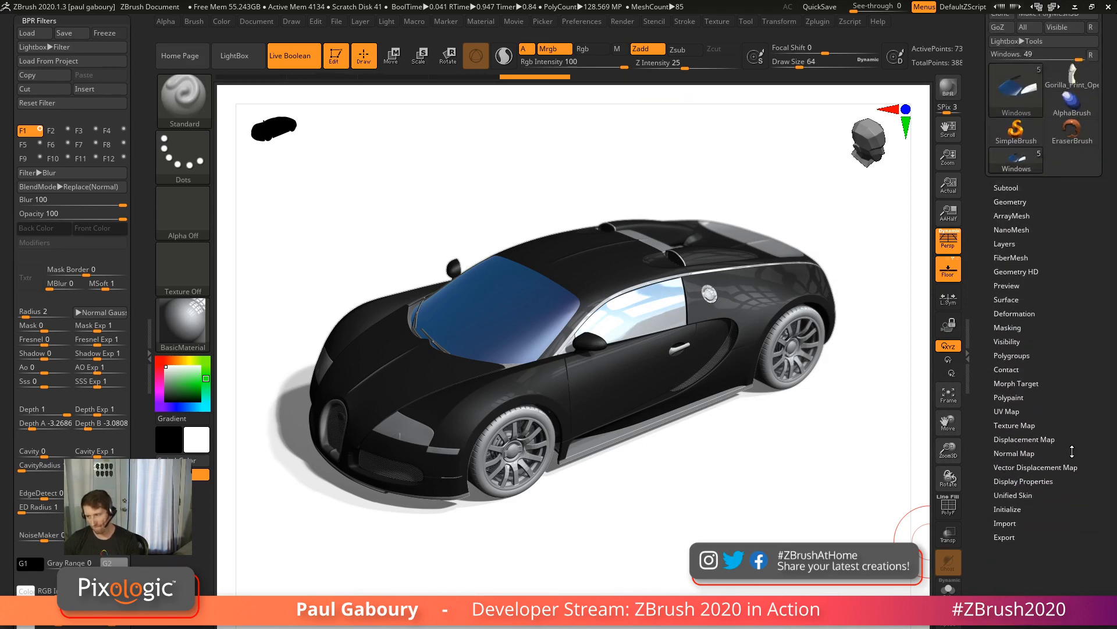
{"action": "left_click", "coordinate": [1023, 480]}
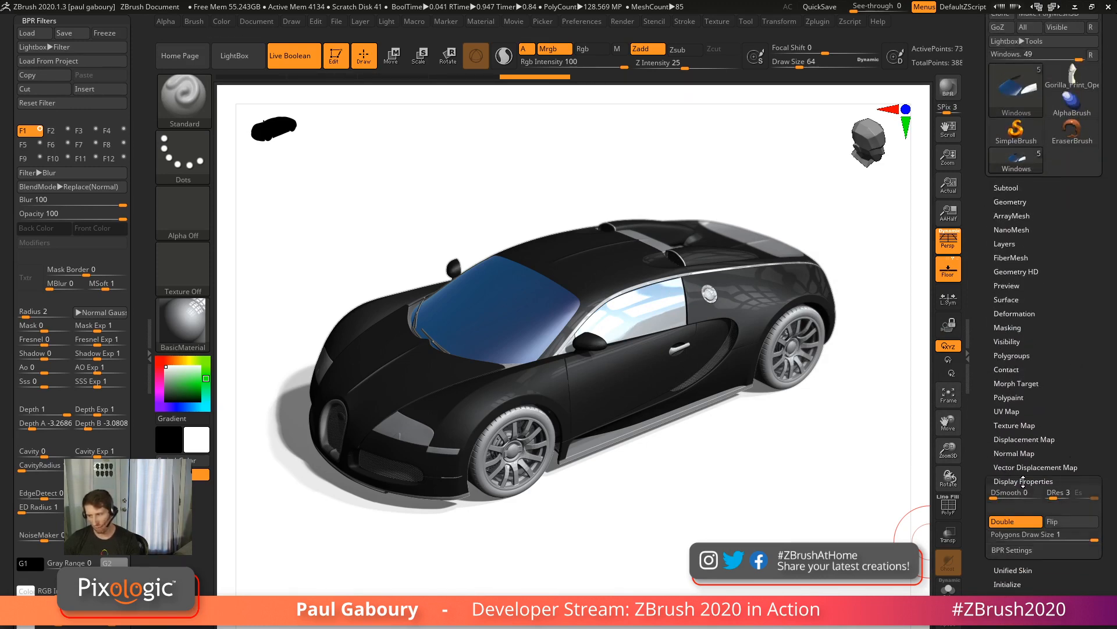
{"action": "left_click", "coordinate": [1012, 550]}
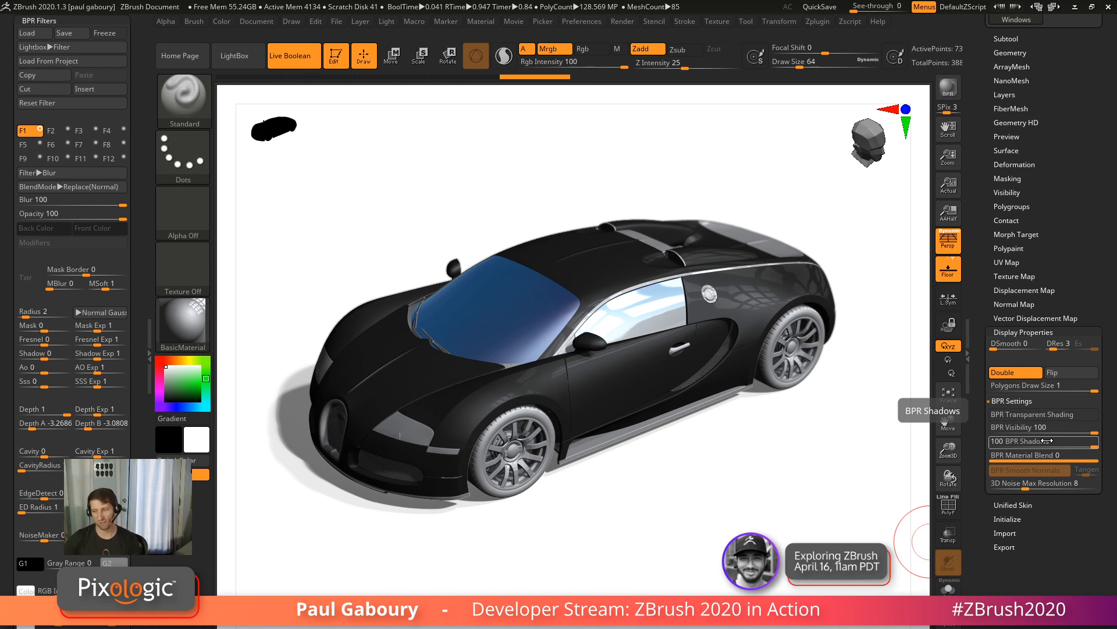
{"action": "left_click", "coordinate": [1047, 415]}
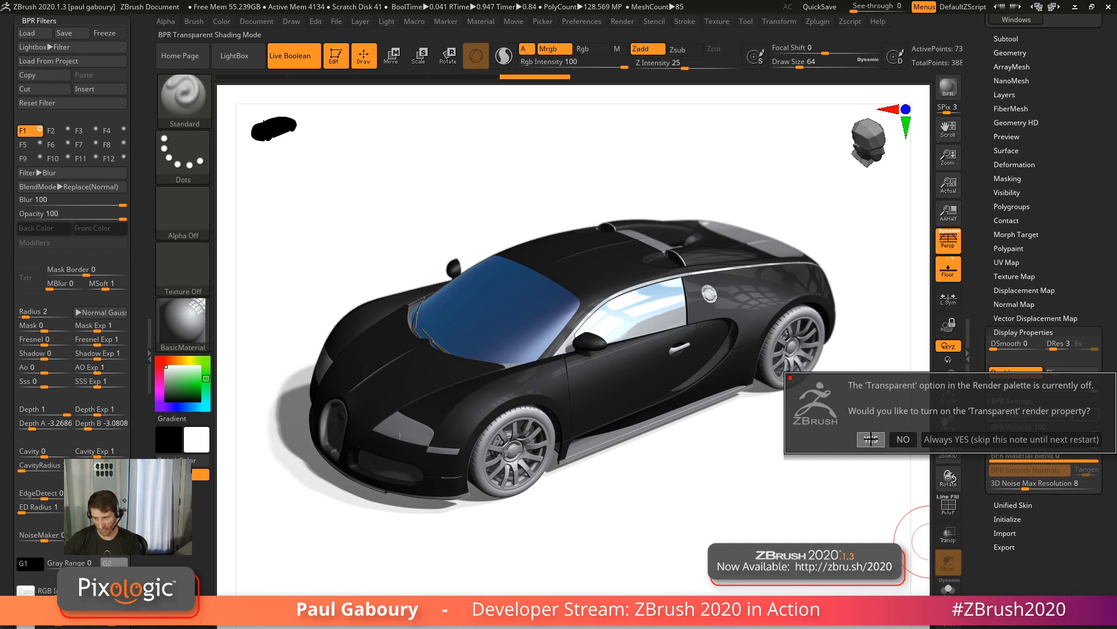
{"action": "left_click", "coordinate": [902, 439]}
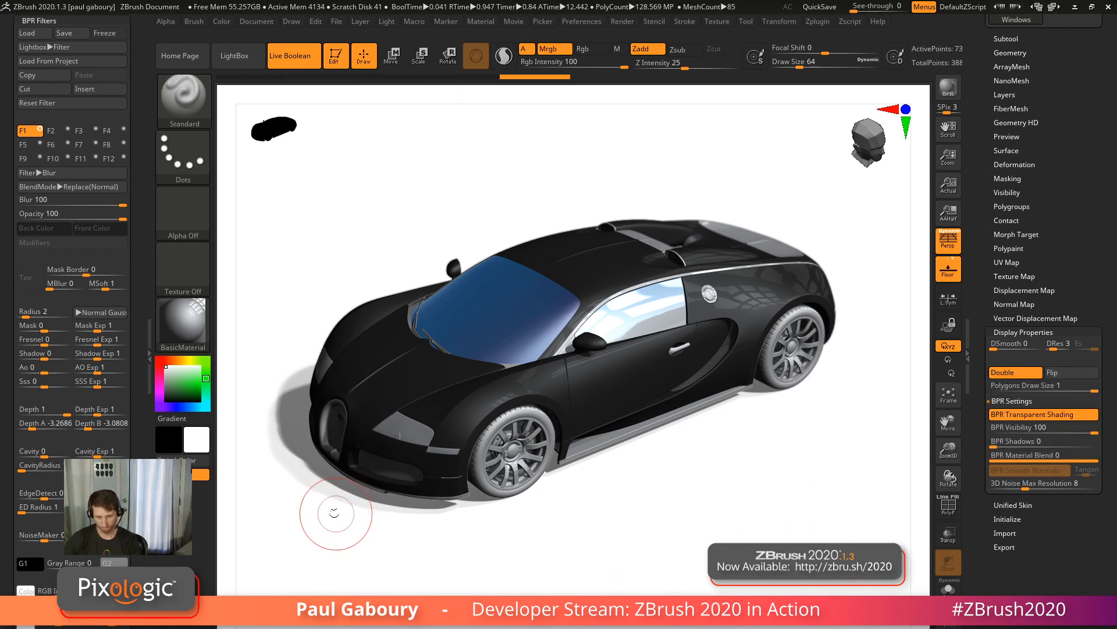
Activate the Transparent option in the render properties.
{"action": "left_click_drag", "start_coordinate": [131, 174], "coordinate": [129, 234]}
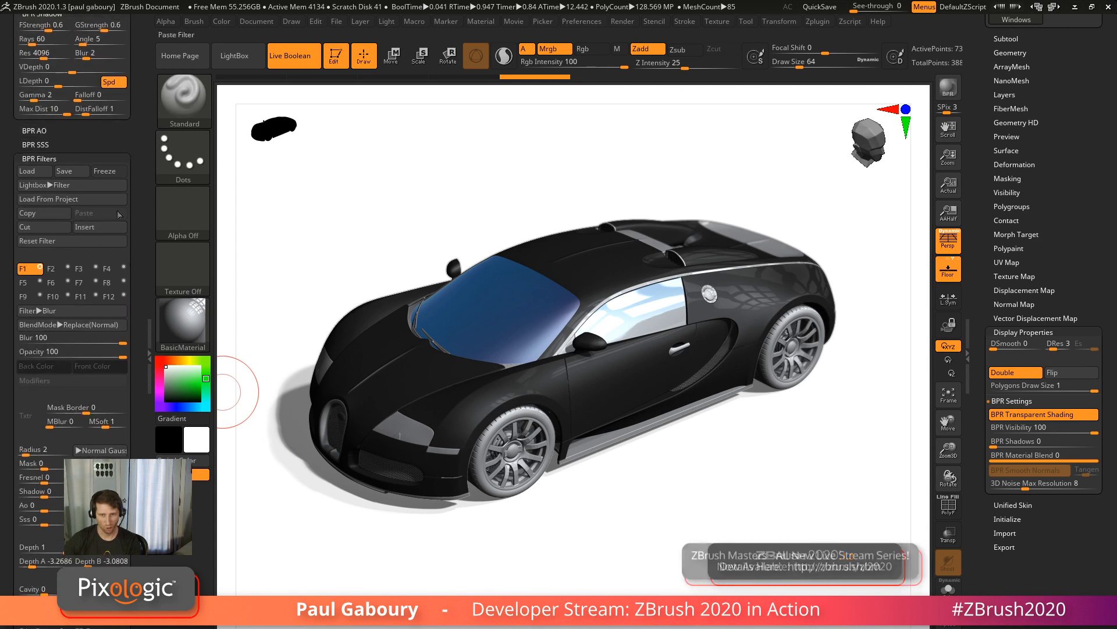
{"action": "left_click", "coordinate": [44, 156]}
{"action": "left_click_drag", "start_coordinate": [101, 158], "coordinate": [100, 231]}
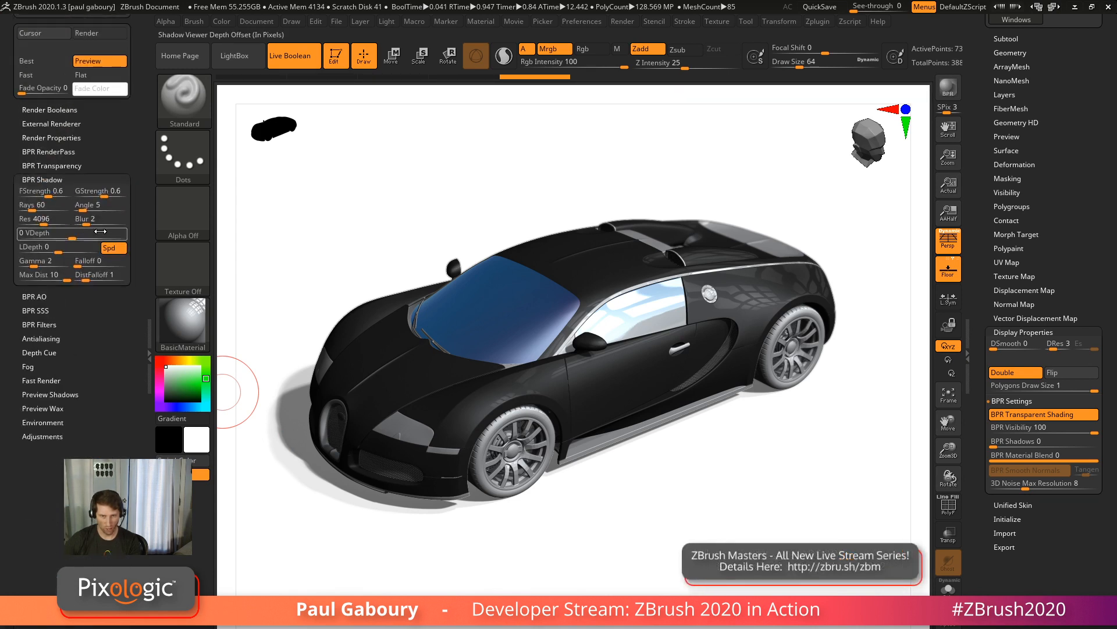
{"action": "left_click", "coordinate": [58, 179]}
{"action": "left_click_drag", "start_coordinate": [84, 171], "coordinate": [83, 220]}
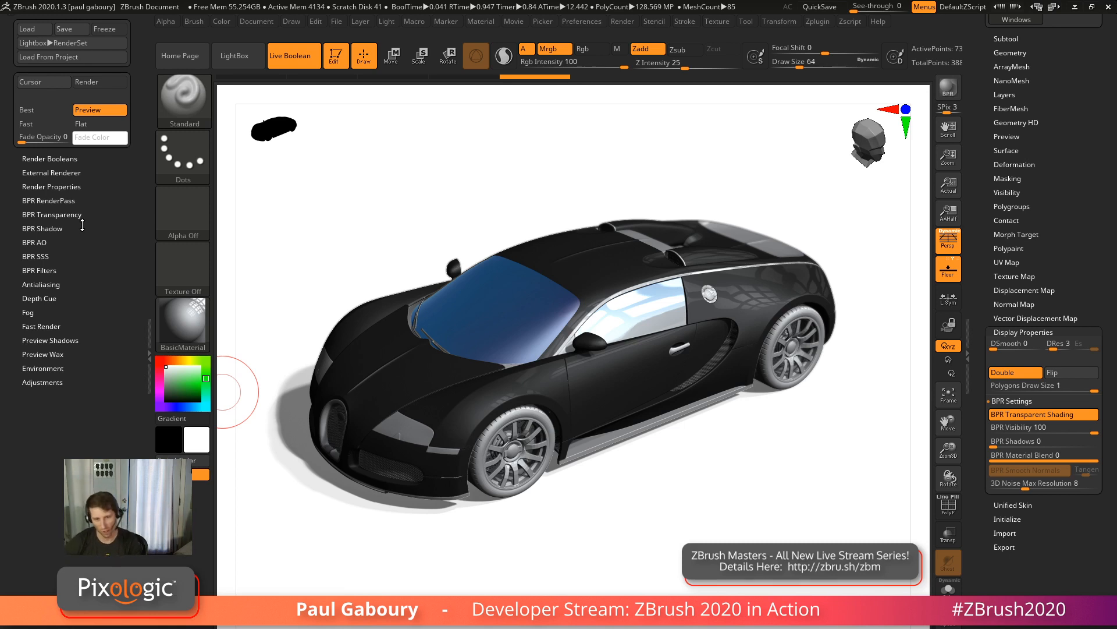
{"action": "left_click", "coordinate": [69, 186]}
{"action": "left_click", "coordinate": [104, 341]}
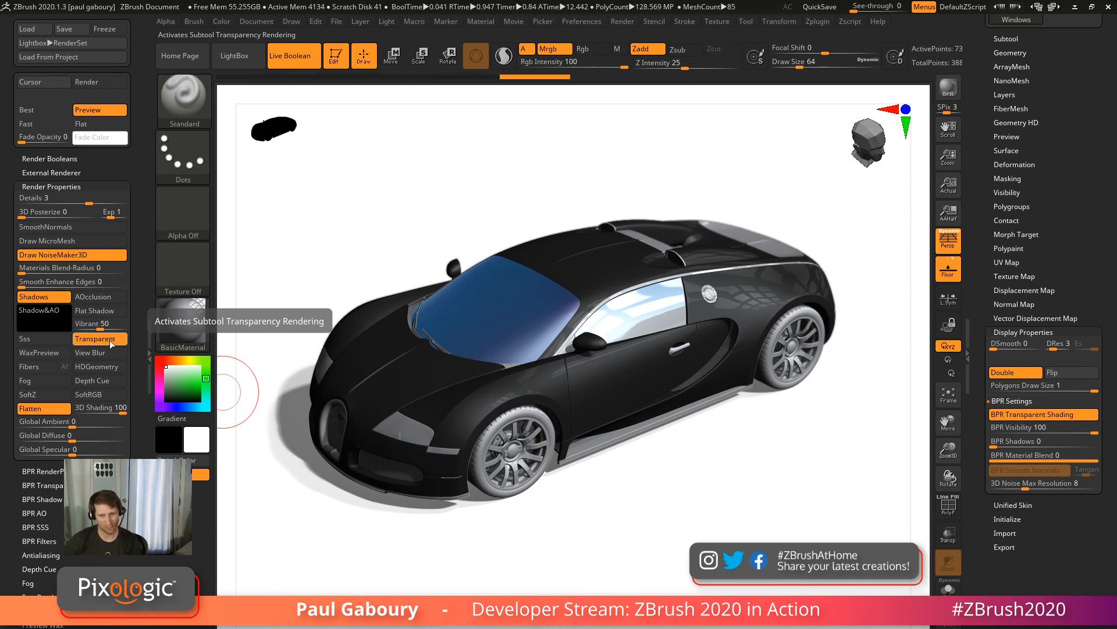
{"action": "left_click", "coordinate": [65, 187]}
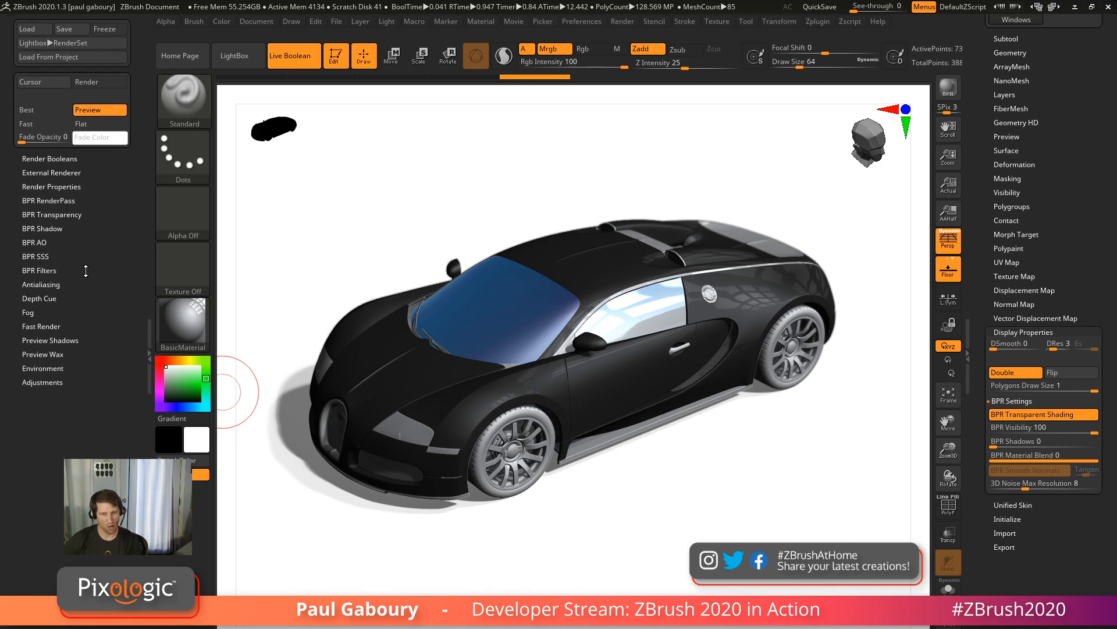
Open the BPR Transparency settings, set the Windows subtool's BPR Visibility to 50, and re-render the car.
{"action": "left_click", "coordinate": [63, 215]}
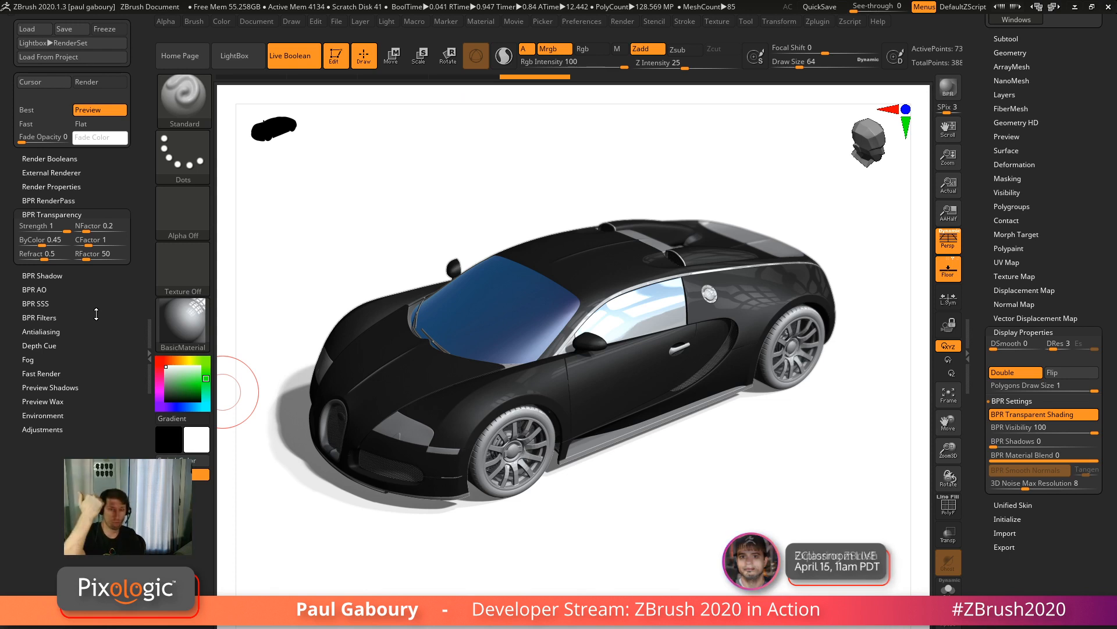
{"action": "key", "text": "shift"}
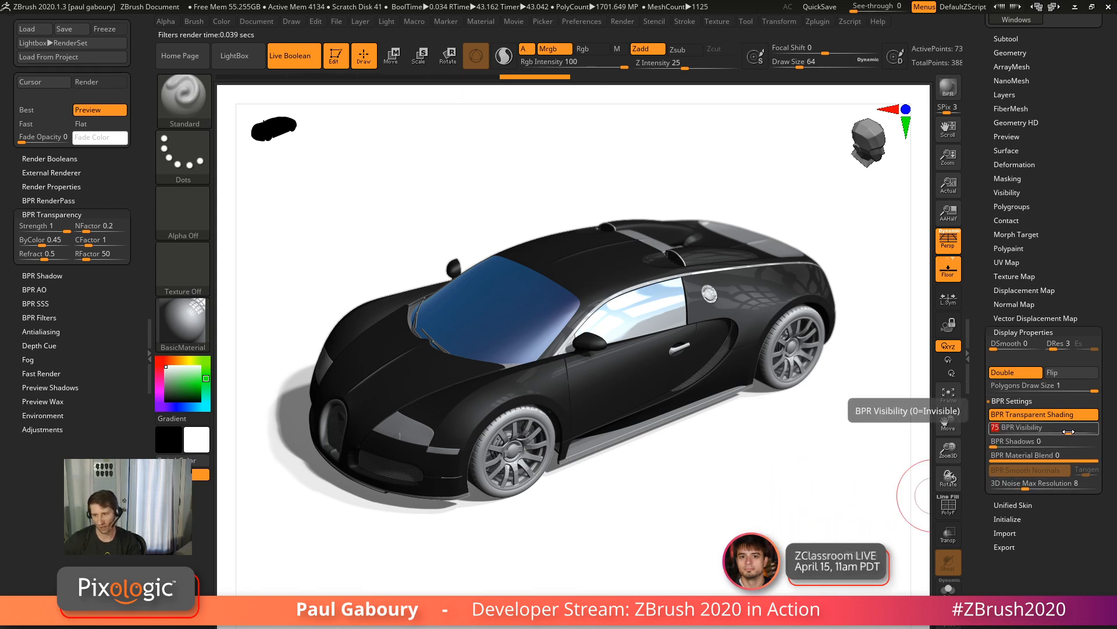
{"action": "left_click_drag", "start_coordinate": [1091, 430], "coordinate": [1048, 432]}
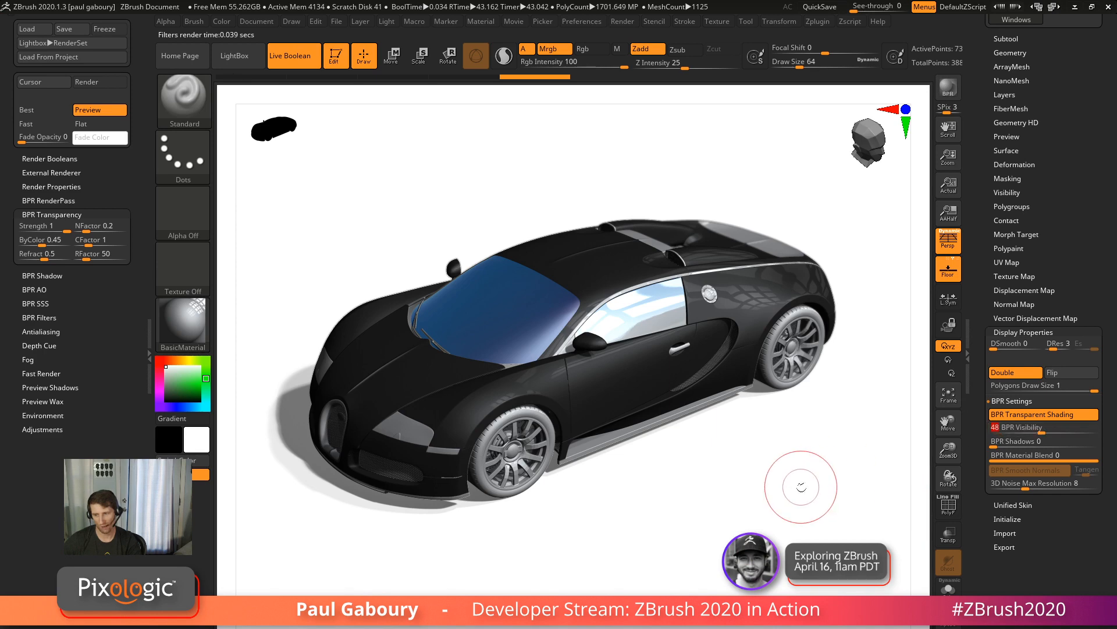
{"action": "left_click", "coordinate": [776, 482]}
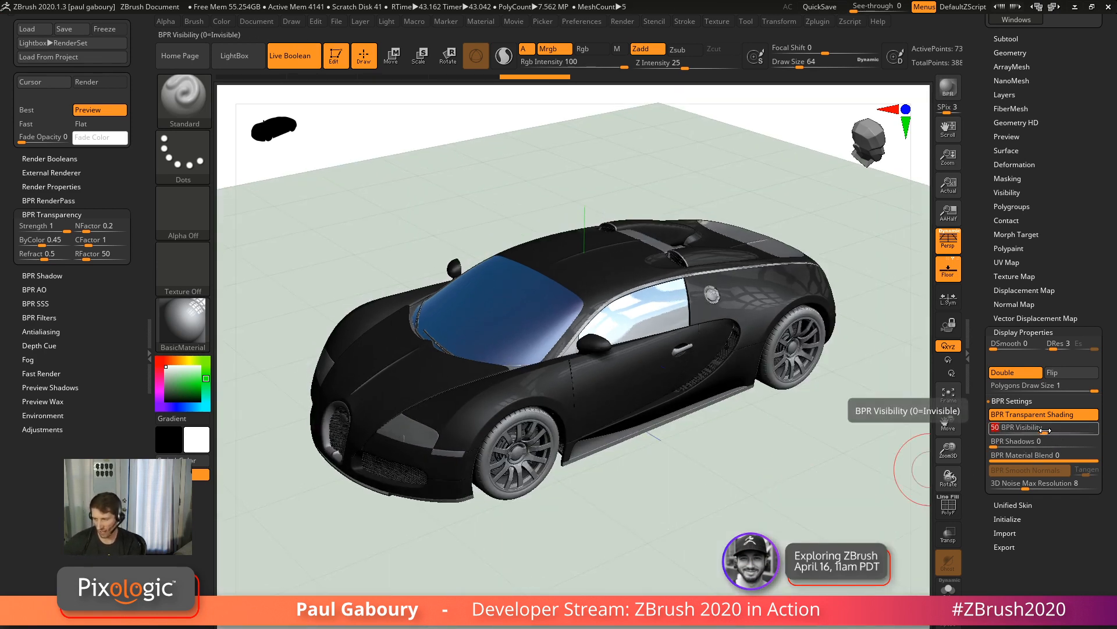
{"action": "key", "text": "shift+r"}
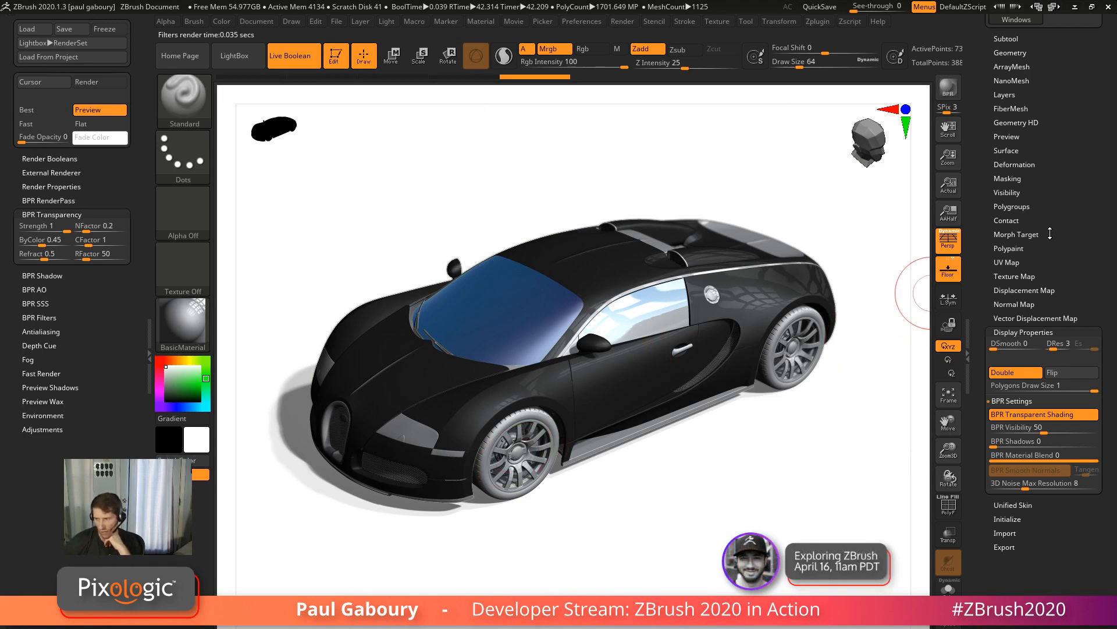
Set both HTile and VTile of LightCap light 2 to 1 and its Aperture to about 67.33.
{"action": "left_click_drag", "start_coordinate": [1051, 233], "coordinate": [1074, 433]}
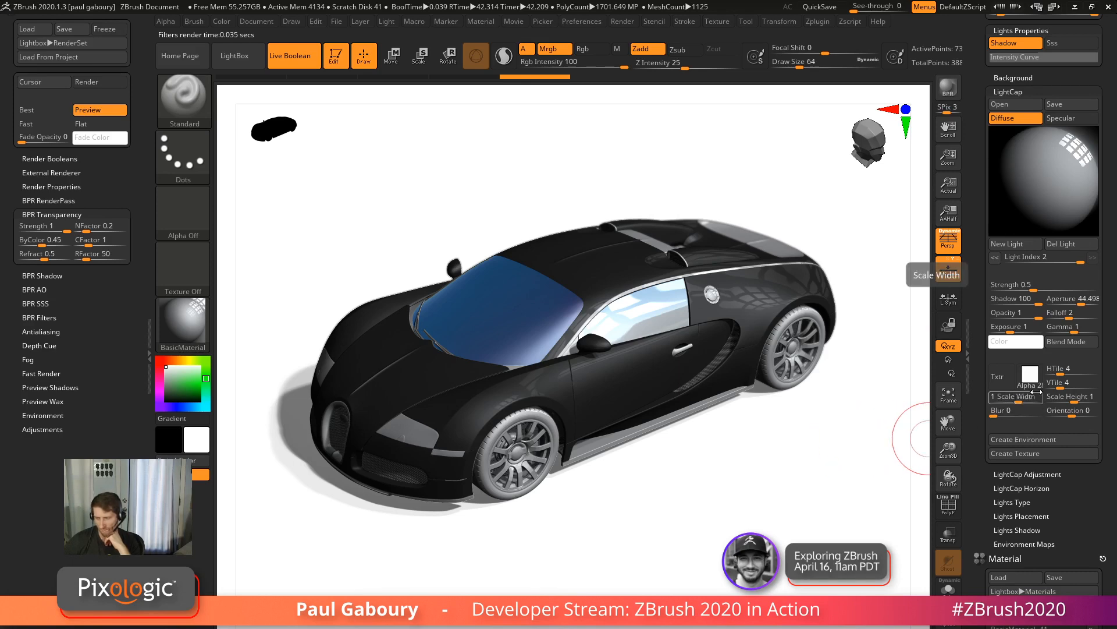
{"action": "key", "text": "shift+p"}
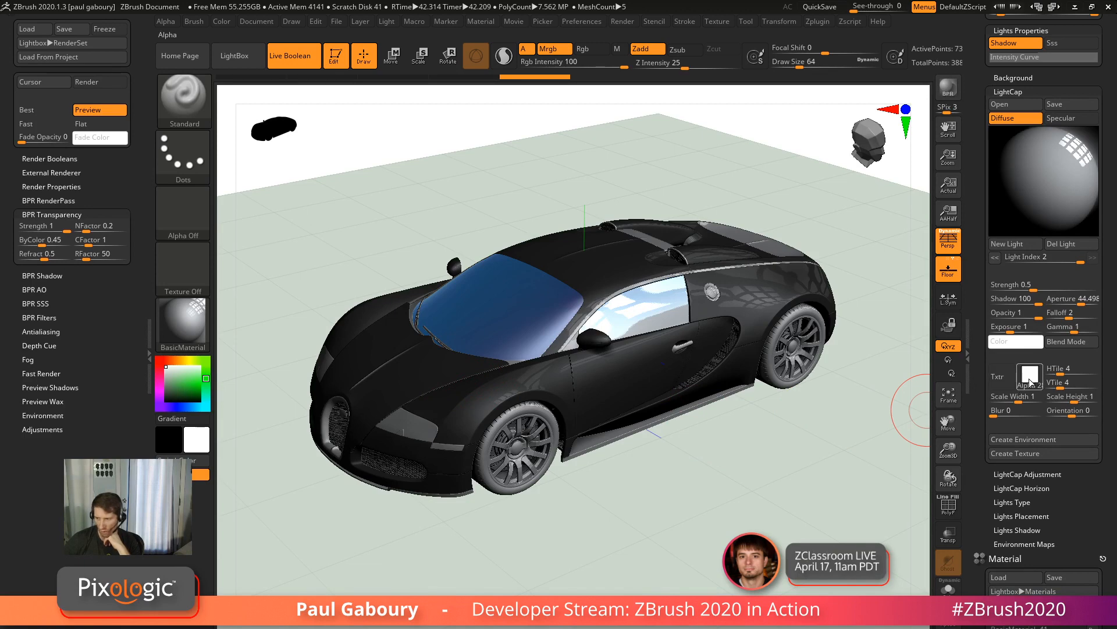
{"action": "mouse_move", "coordinate": [1032, 386]}
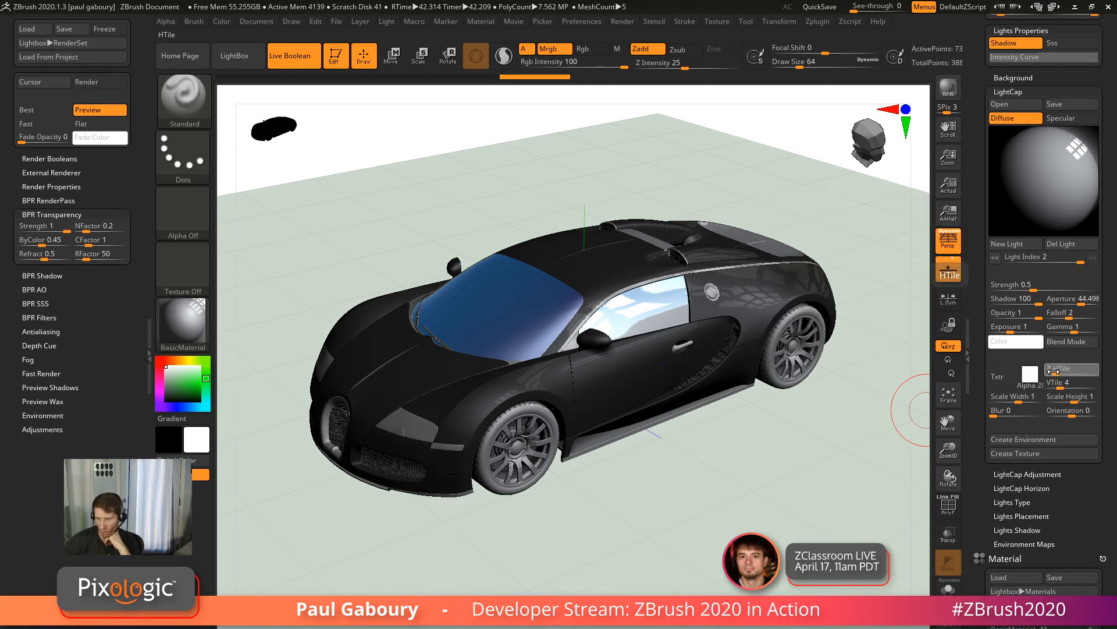
{"action": "left_click_drag", "start_coordinate": [1071, 370], "coordinate": [1046, 370]}
{"action": "left_click", "coordinate": [1046, 382]}
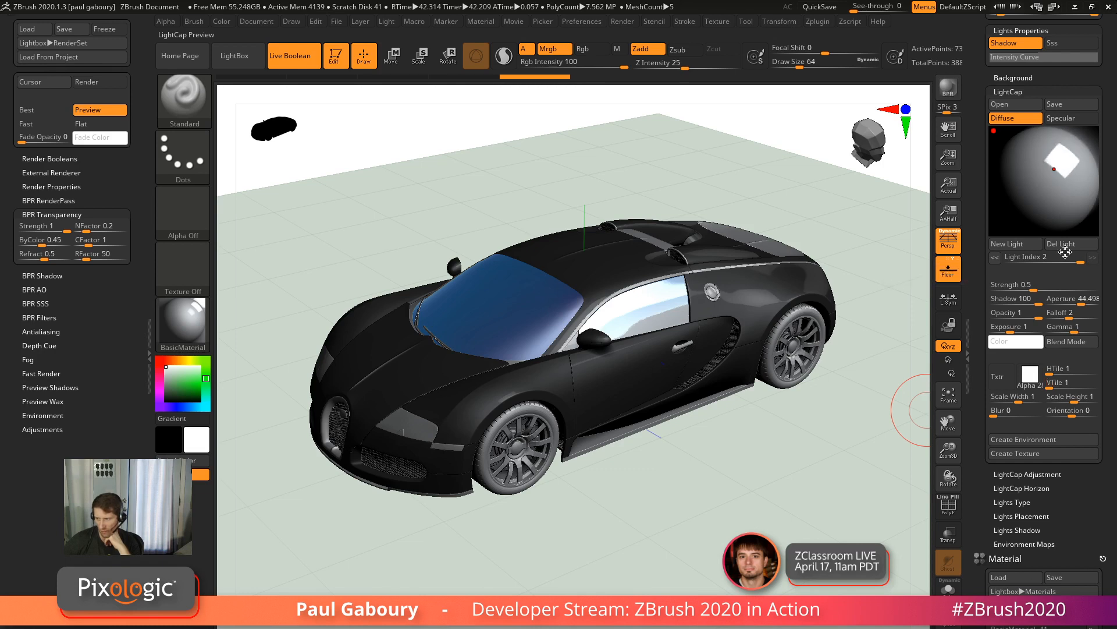
{"action": "left_click_drag", "start_coordinate": [1072, 299], "coordinate": [1096, 303]}
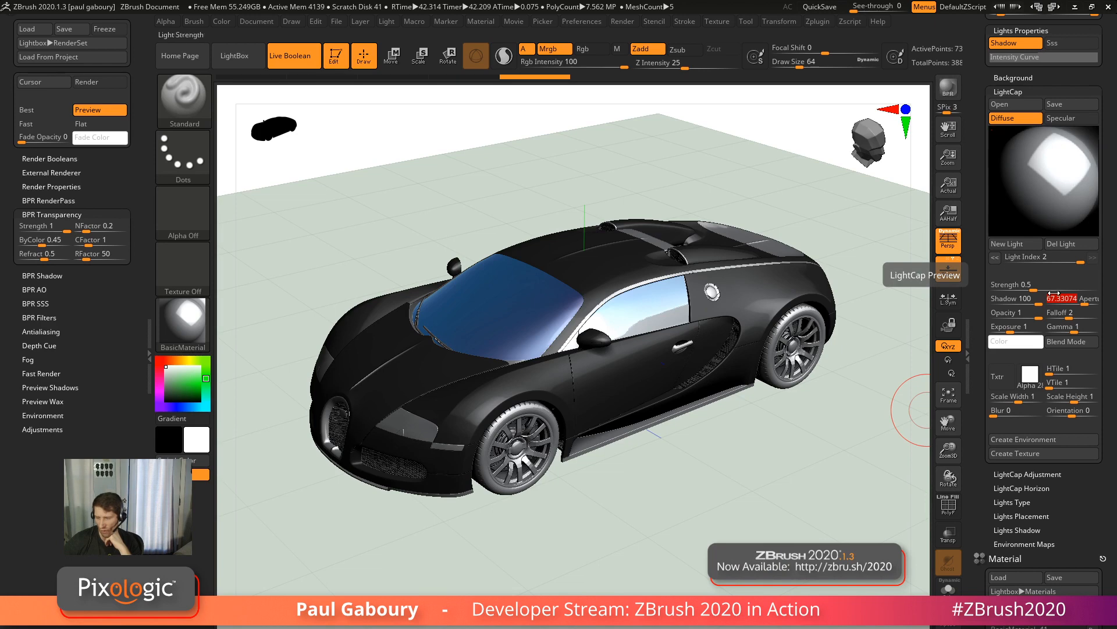
Give the light the star-shaped Alpha 10 and the world map Texture 24, and reposition it lower on the LightCap preview.
{"action": "left_click", "coordinate": [1030, 375]}
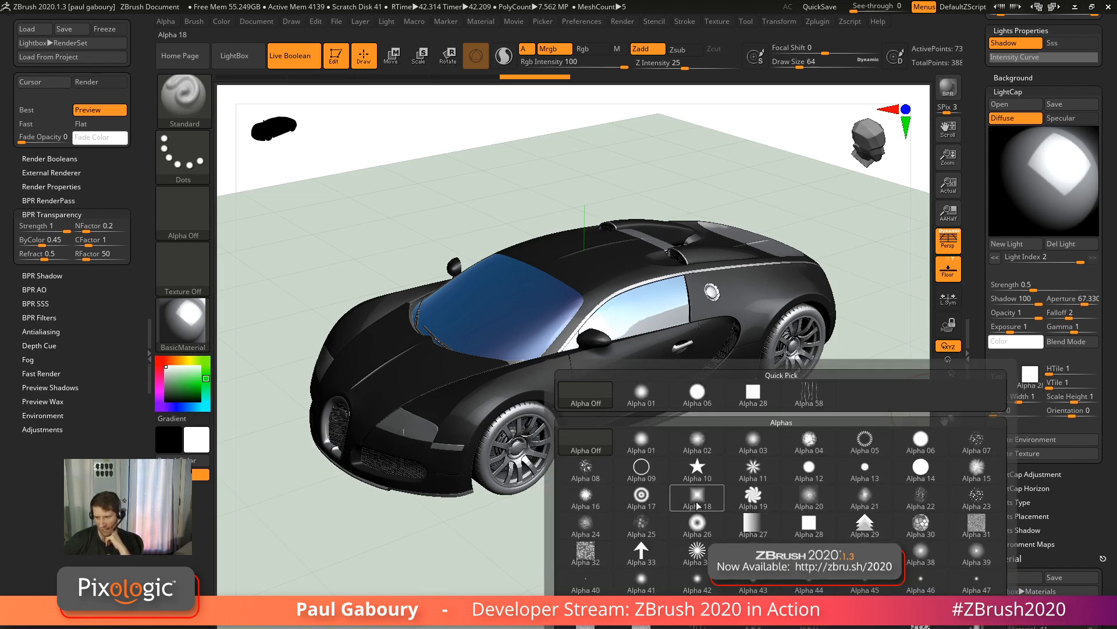
{"action": "left_click", "coordinate": [696, 468]}
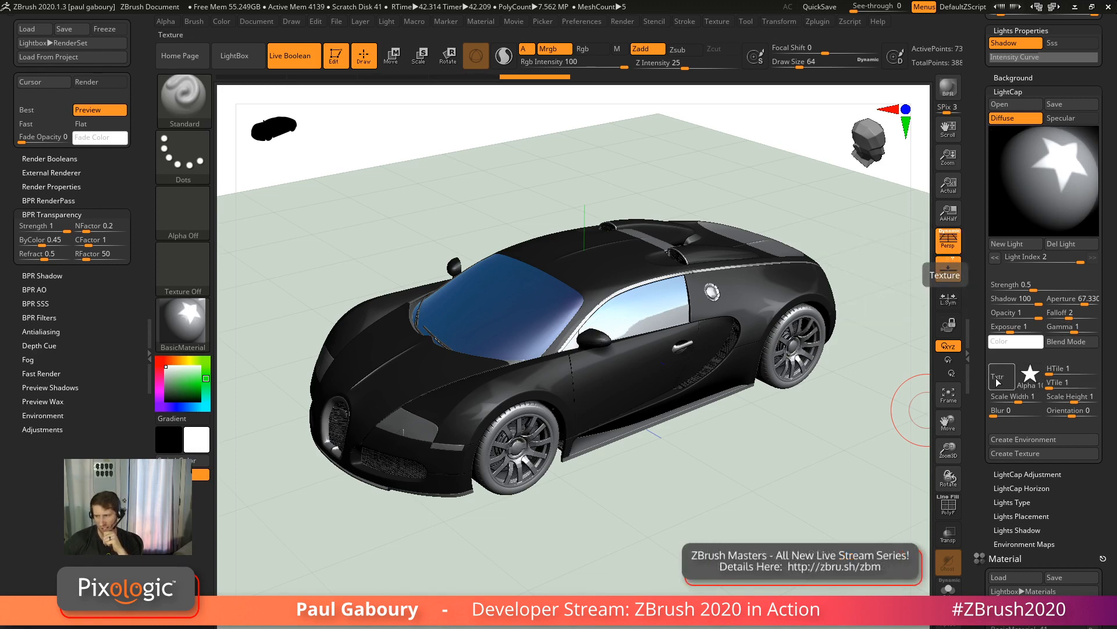
{"action": "left_click", "coordinate": [1000, 384]}
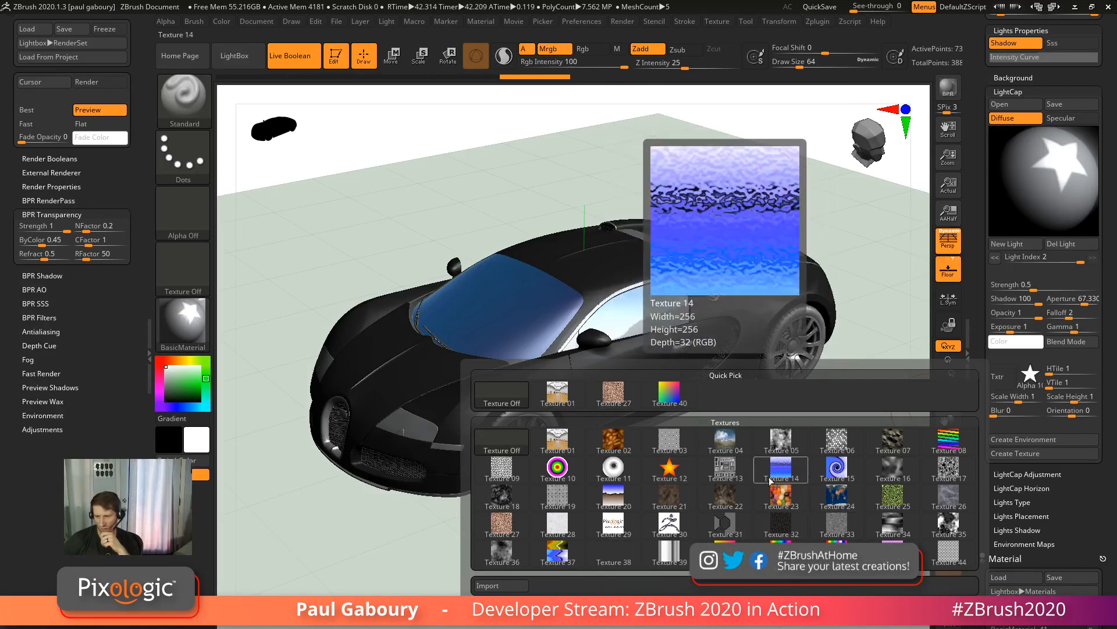
{"action": "left_click", "coordinate": [836, 501]}
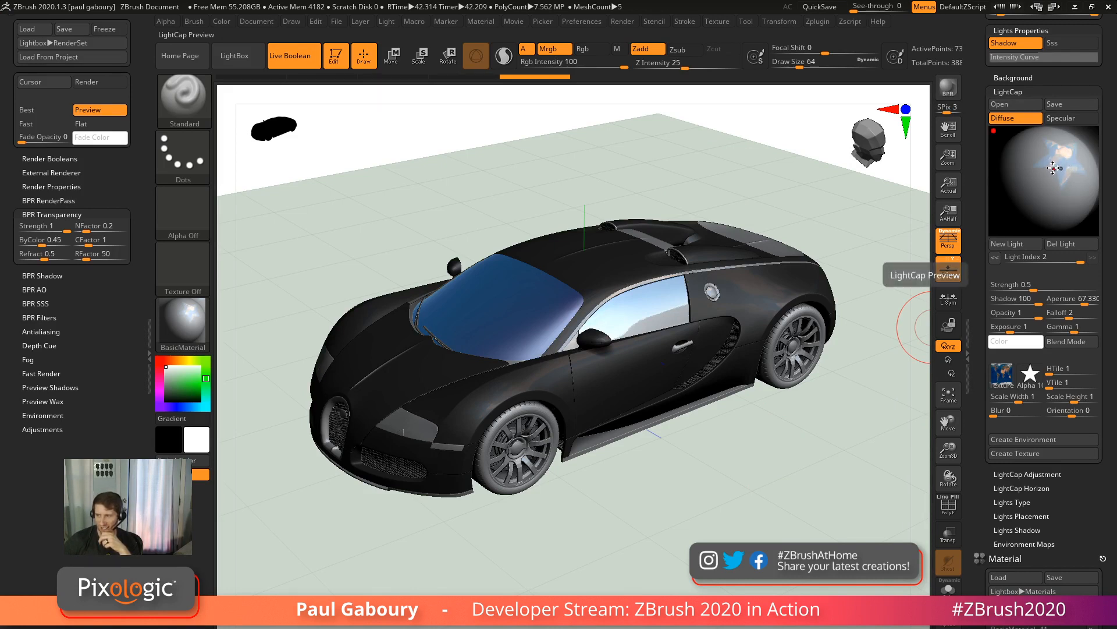
{"action": "left_click_drag", "start_coordinate": [1054, 172], "coordinate": [1051, 183]}
{"action": "mouse_move", "coordinate": [1001, 384]}
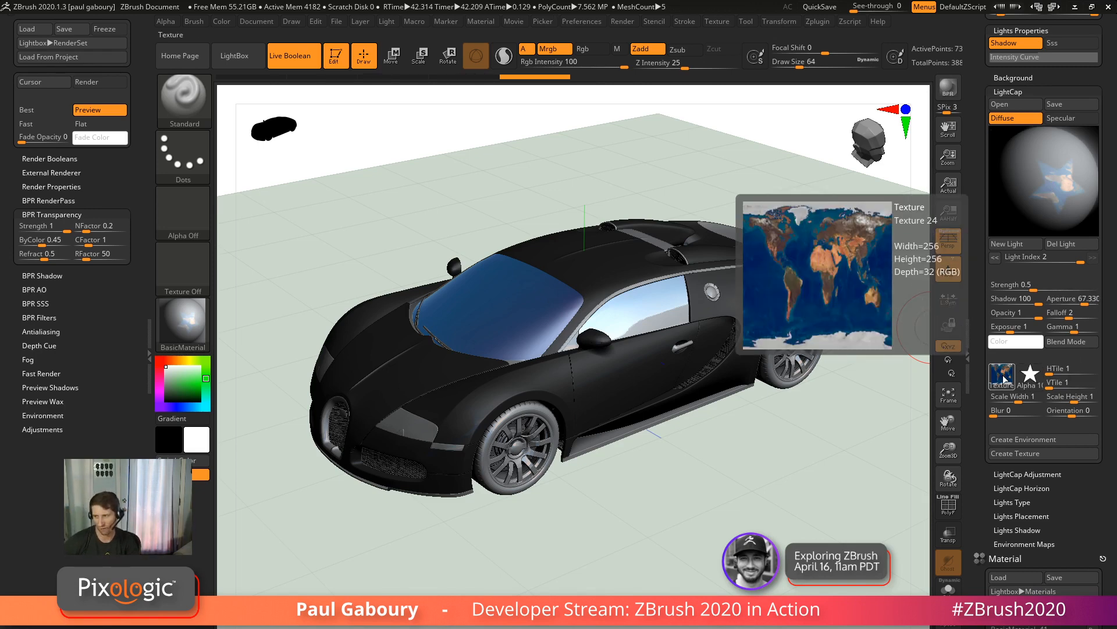
Set the light's Blur to 15 and replace its texture with the cloudy sky Texture 04.
{"action": "left_click_drag", "start_coordinate": [995, 415], "coordinate": [1001, 415]}
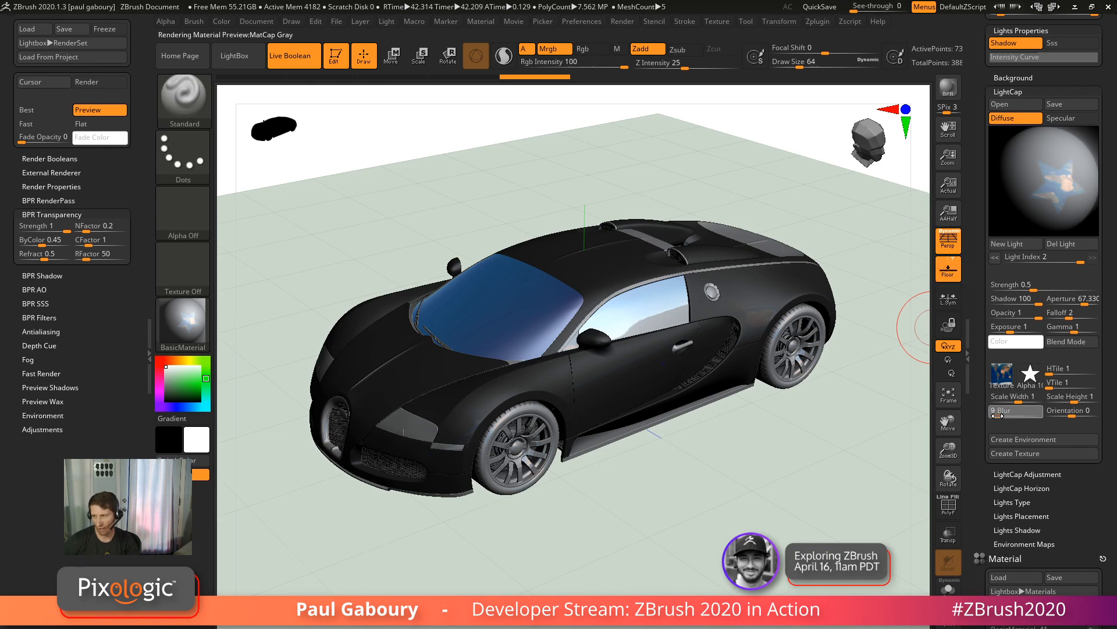
{"action": "left_click", "coordinate": [1002, 375]}
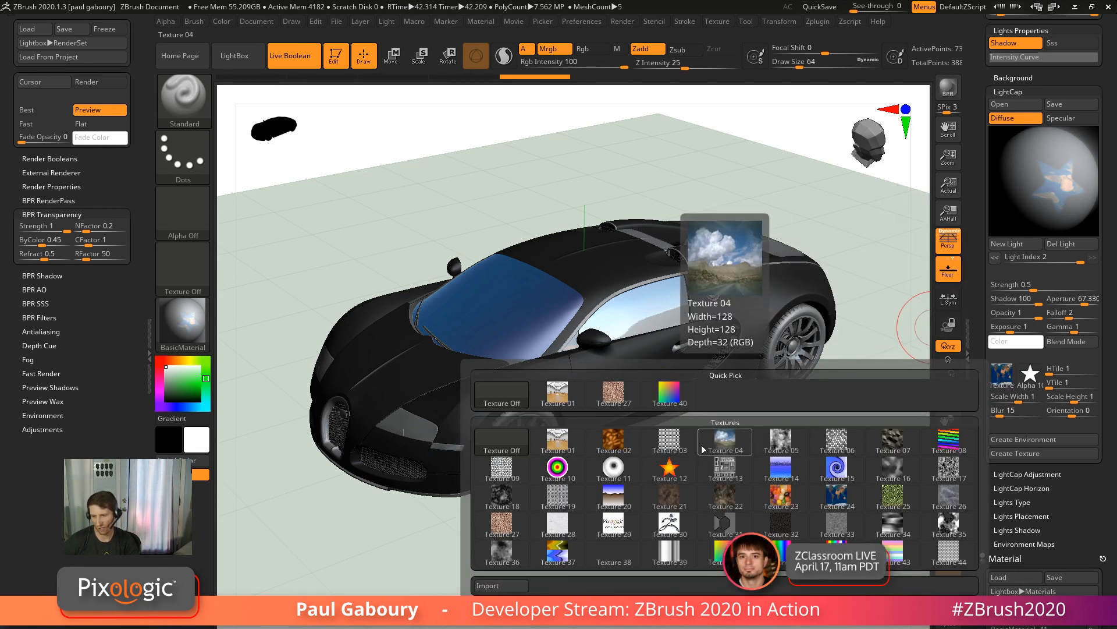
{"action": "left_click", "coordinate": [729, 442]}
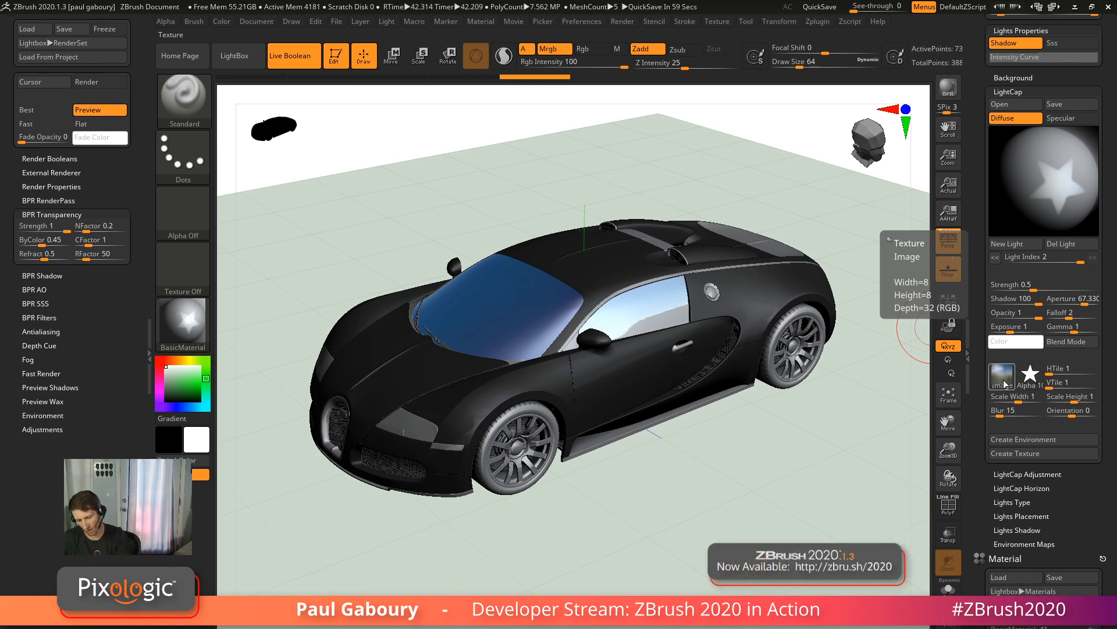
{"action": "key", "text": "shift"}
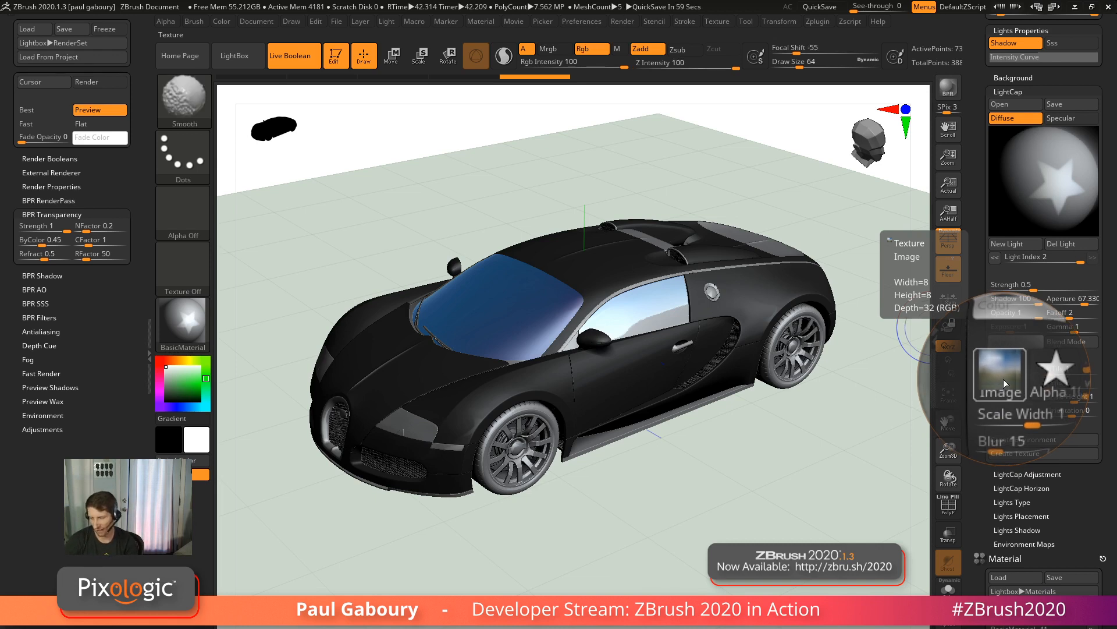
Set the light's Blur to 2 and reapply the cloudy sky Texture 04.
{"action": "left_click_drag", "start_coordinate": [999, 411], "coordinate": [1000, 414]}
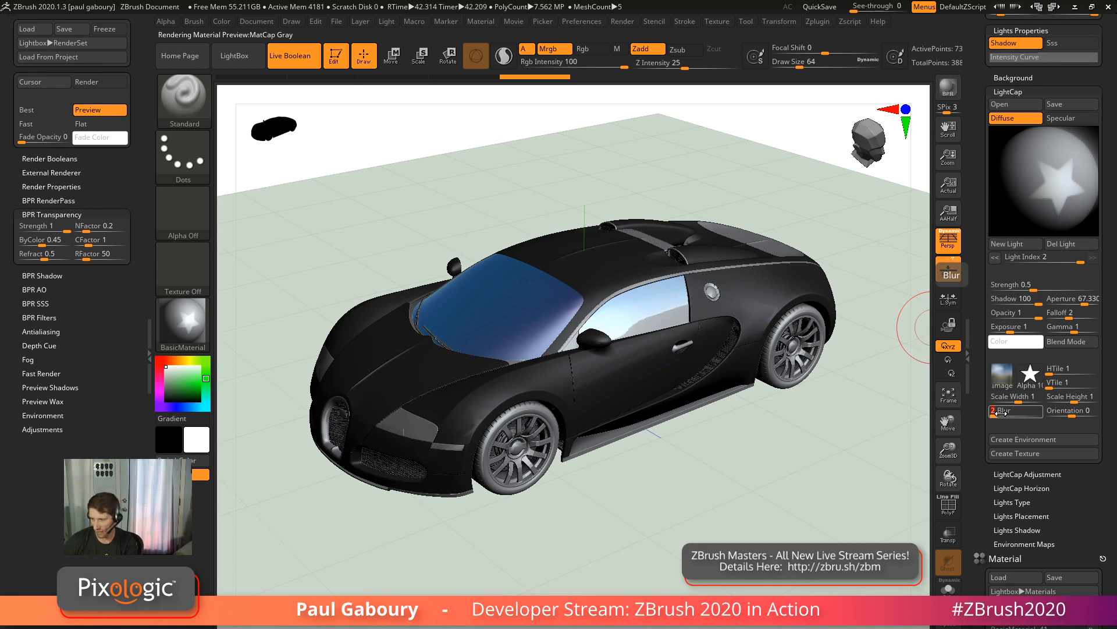
{"action": "left_click", "coordinate": [1002, 384]}
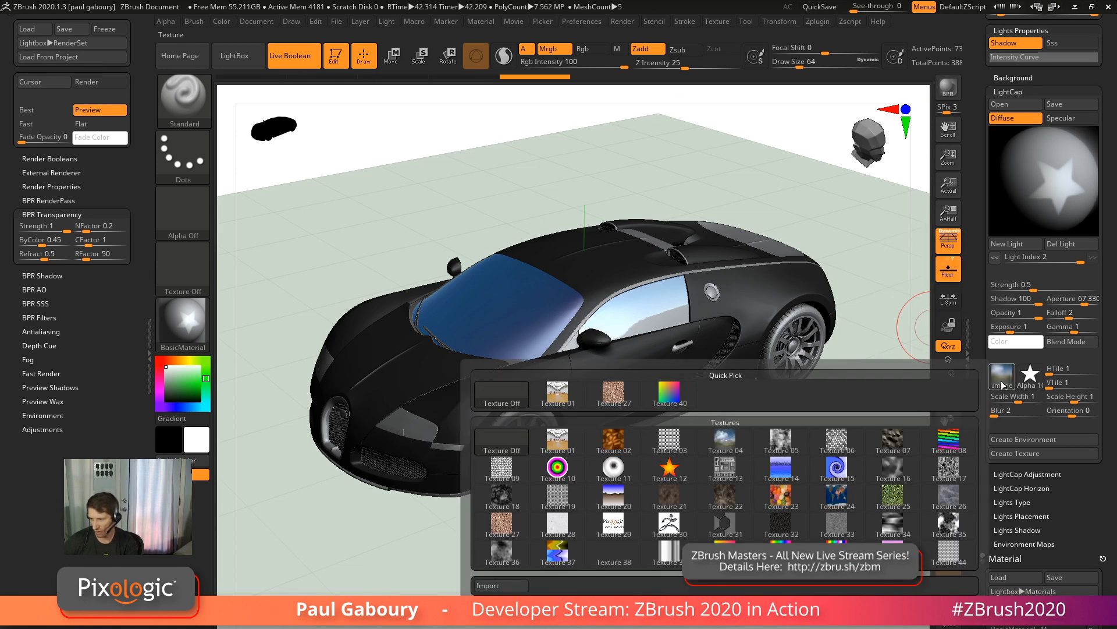
{"action": "left_click", "coordinate": [726, 440]}
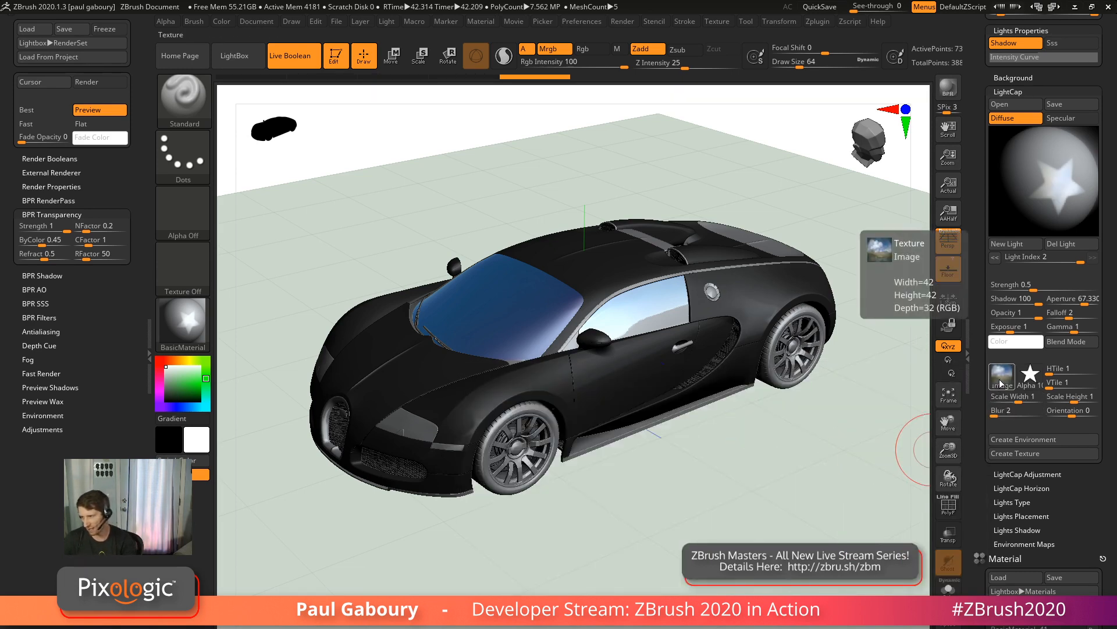
{"action": "key", "text": "shift"}
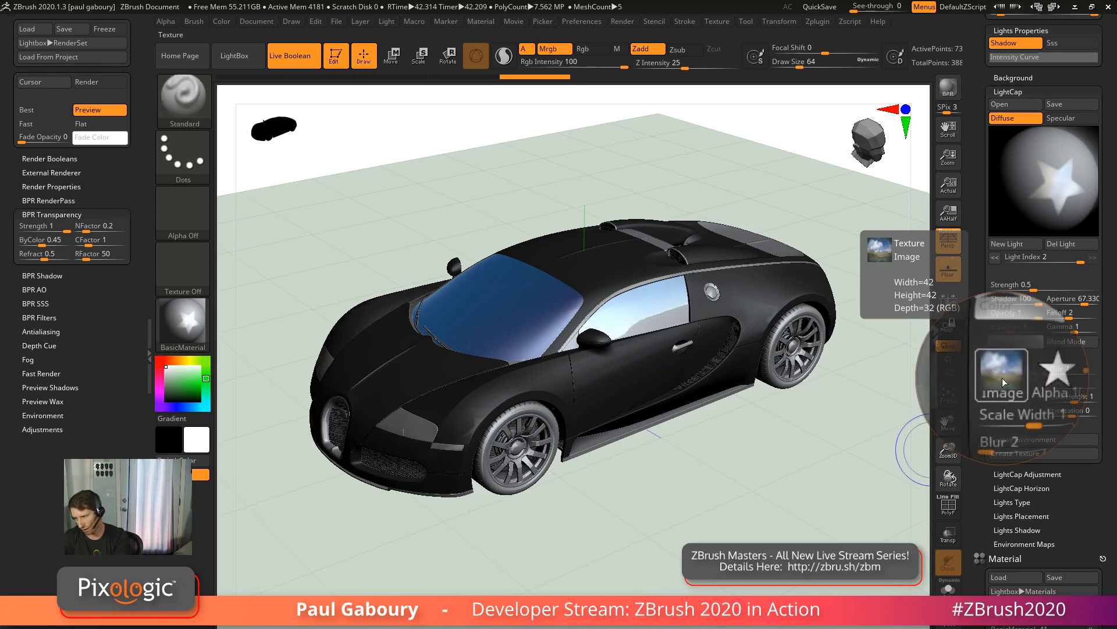
Move the textured light higher on the LightCap preview sphere and assign it the square Alpha 28.
{"action": "left_click_drag", "start_coordinate": [1062, 192], "coordinate": [1051, 176]}
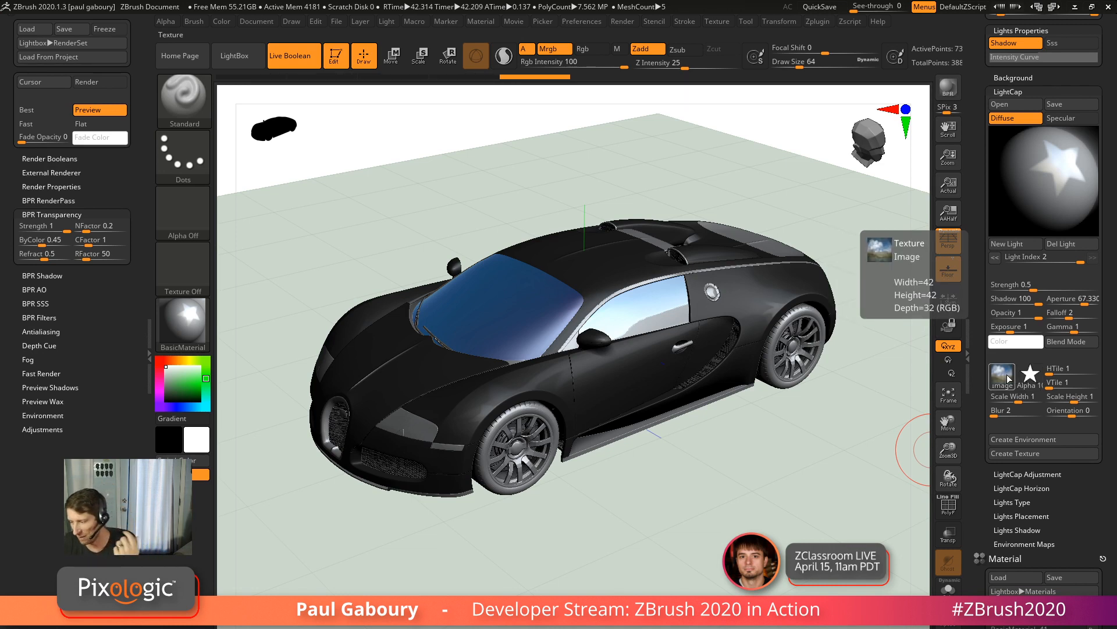
{"action": "left_click", "coordinate": [1029, 375]}
{"action": "left_click", "coordinate": [751, 394]}
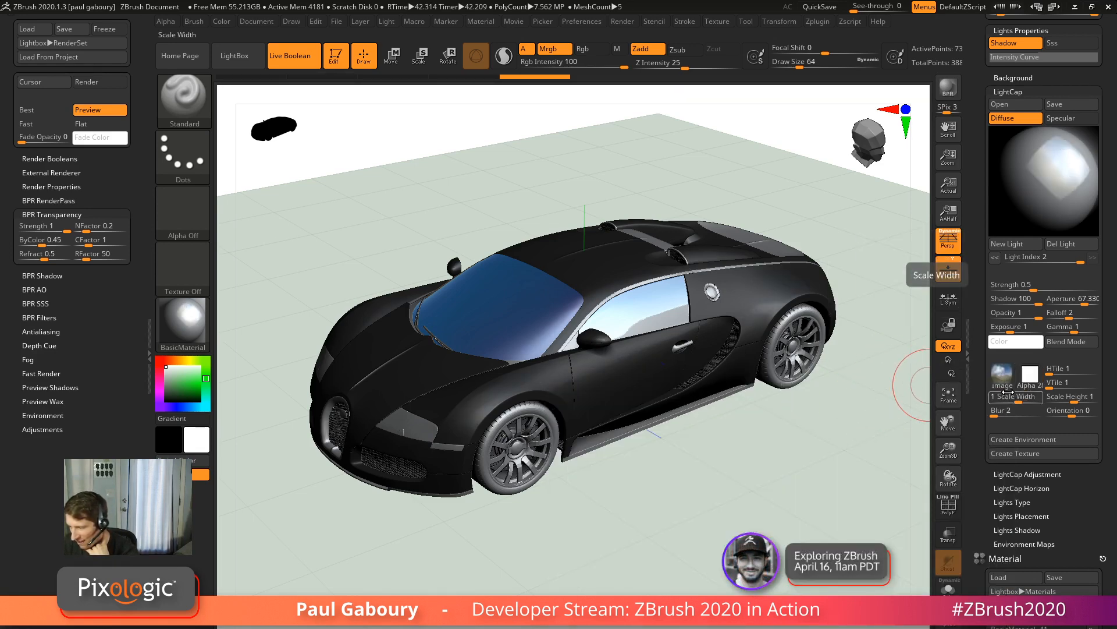
Set the light's HTile and VTile to 4 and its Aperture to about 44.5, and render the car with BPR from a higher angle.
{"action": "left_click_drag", "start_coordinate": [1048, 373], "coordinate": [1054, 380]}
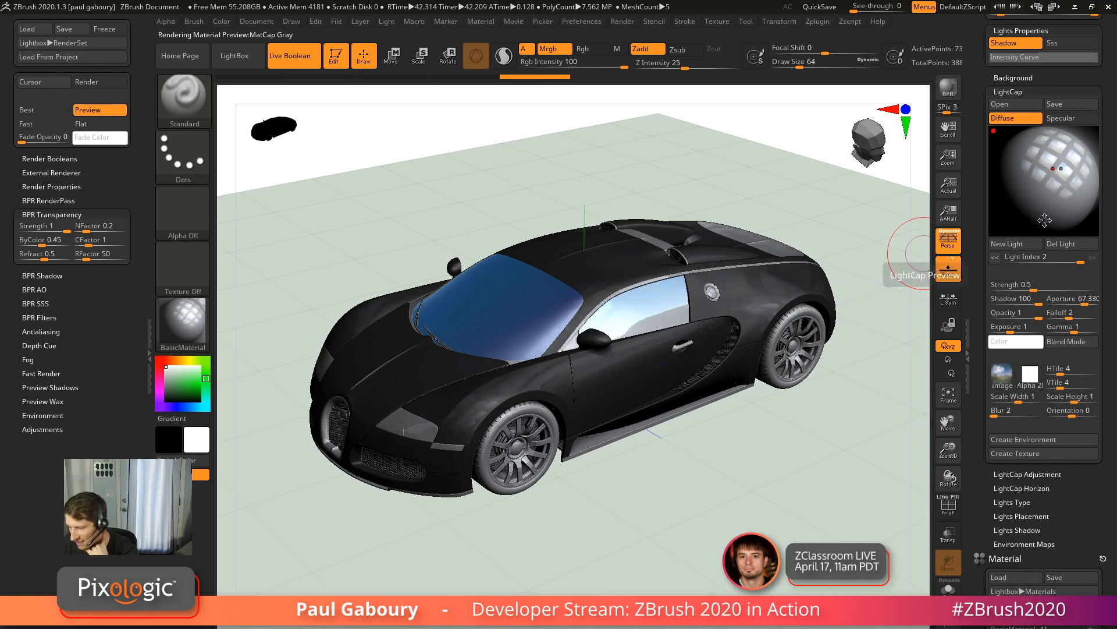
{"action": "left_click_drag", "start_coordinate": [1087, 303], "coordinate": [1081, 304]}
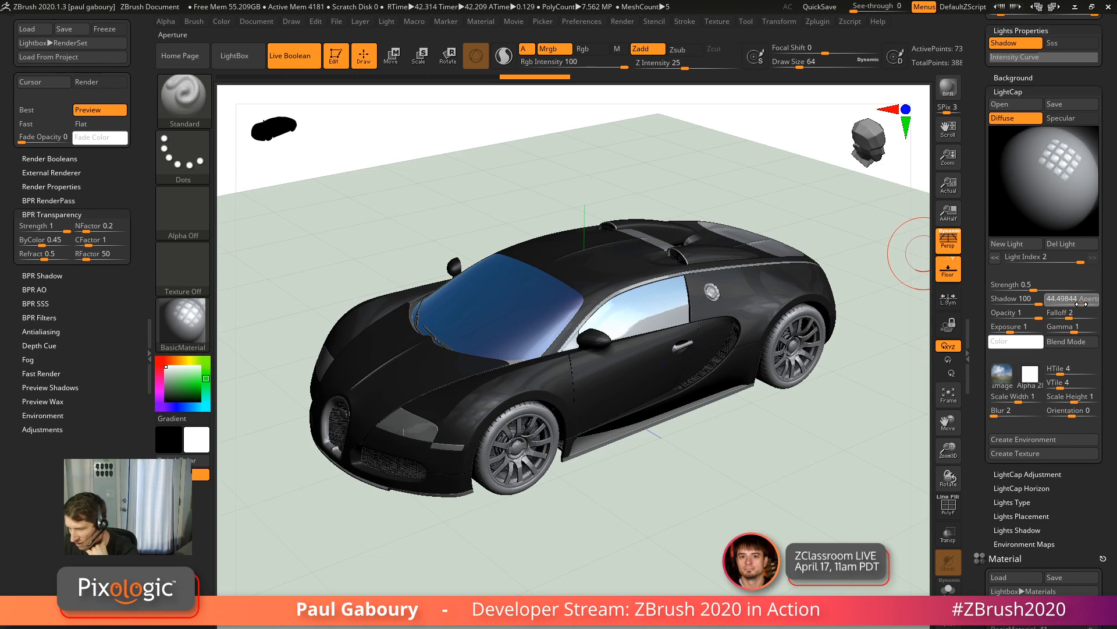
{"action": "left_click", "coordinate": [1081, 304]}
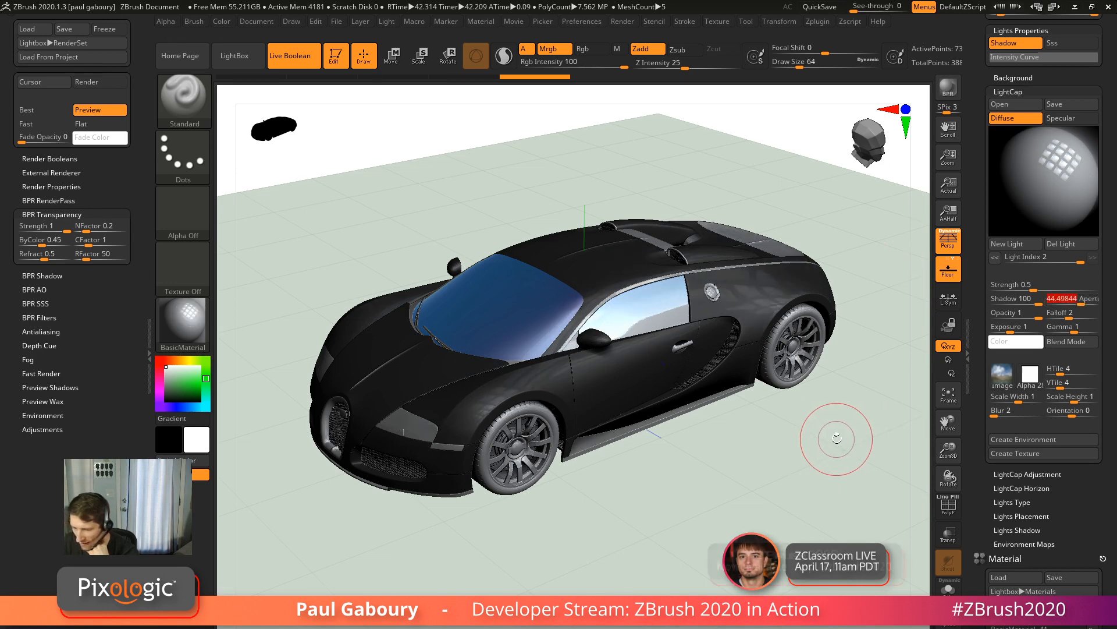
{"action": "left_click_drag", "start_coordinate": [862, 287], "coordinate": [859, 319]}
{"action": "key", "text": "shift+r"}
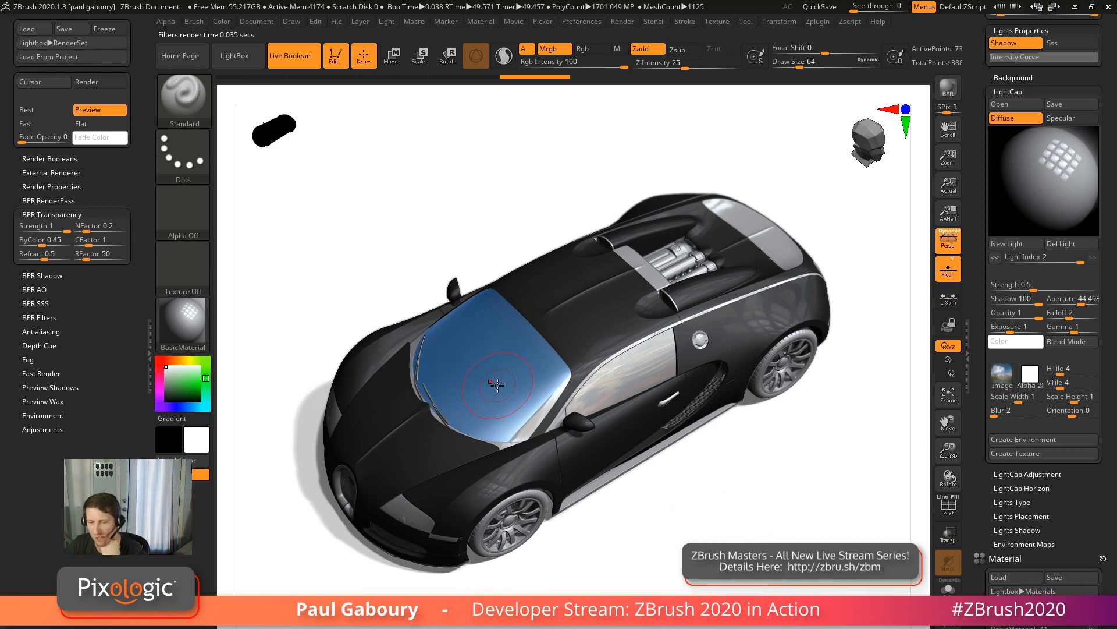
Fill the Windows subtool with the Reflect2 material.
{"action": "left_click", "coordinate": [175, 323]}
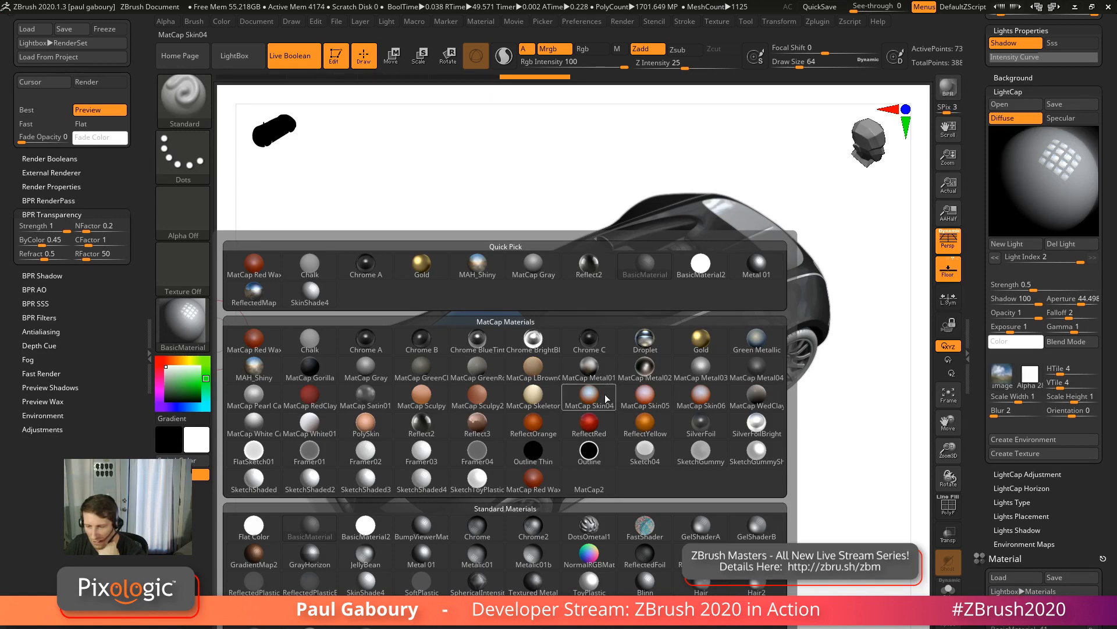
{"action": "left_click", "coordinate": [421, 425]}
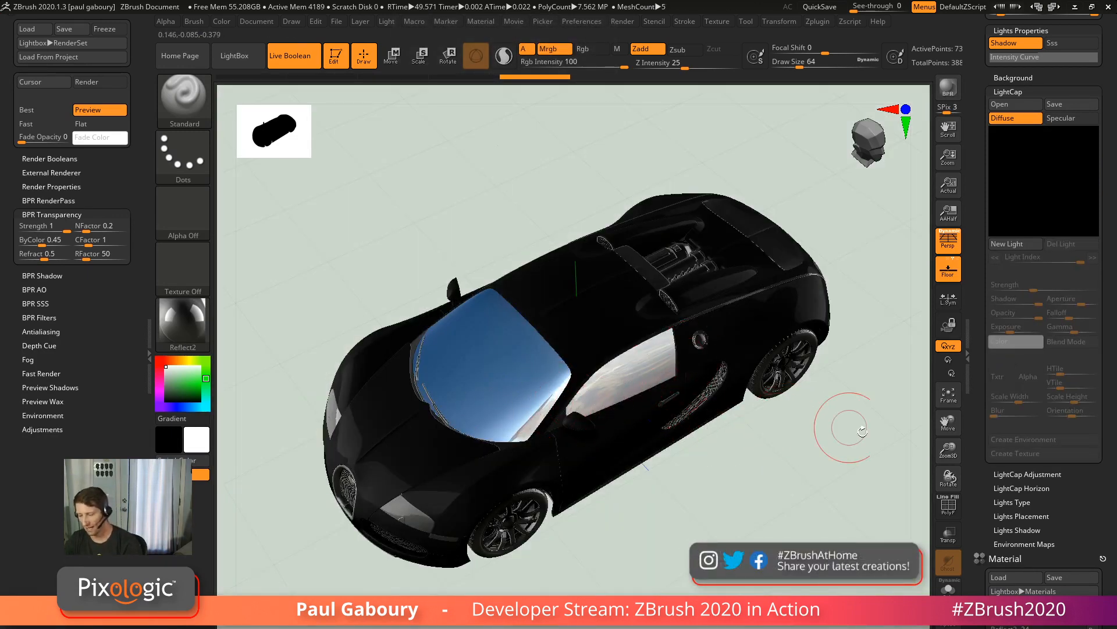
{"action": "scroll", "coordinate": [1023, 375], "scroll_direction": "down", "scroll_amount": 10}
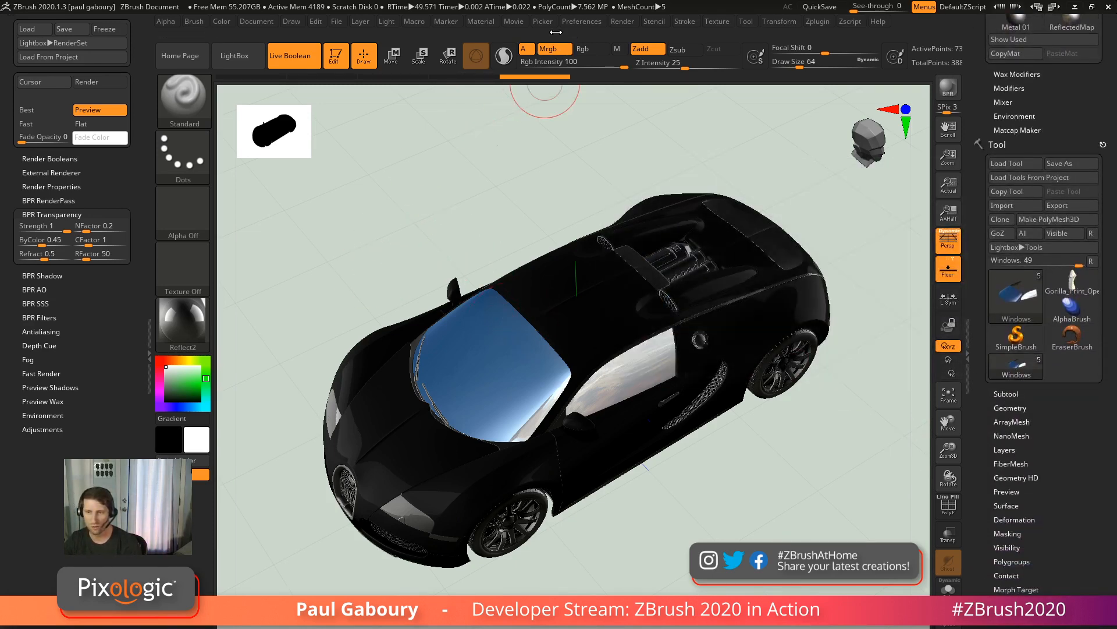
{"action": "left_click", "coordinate": [227, 21]}
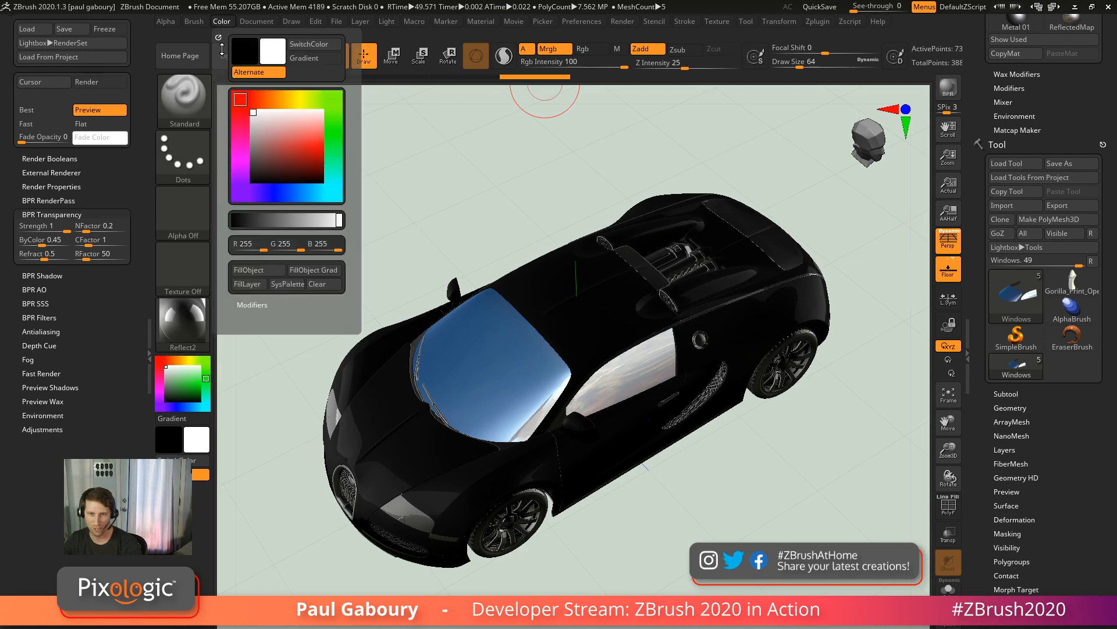
{"action": "left_click", "coordinate": [269, 274]}
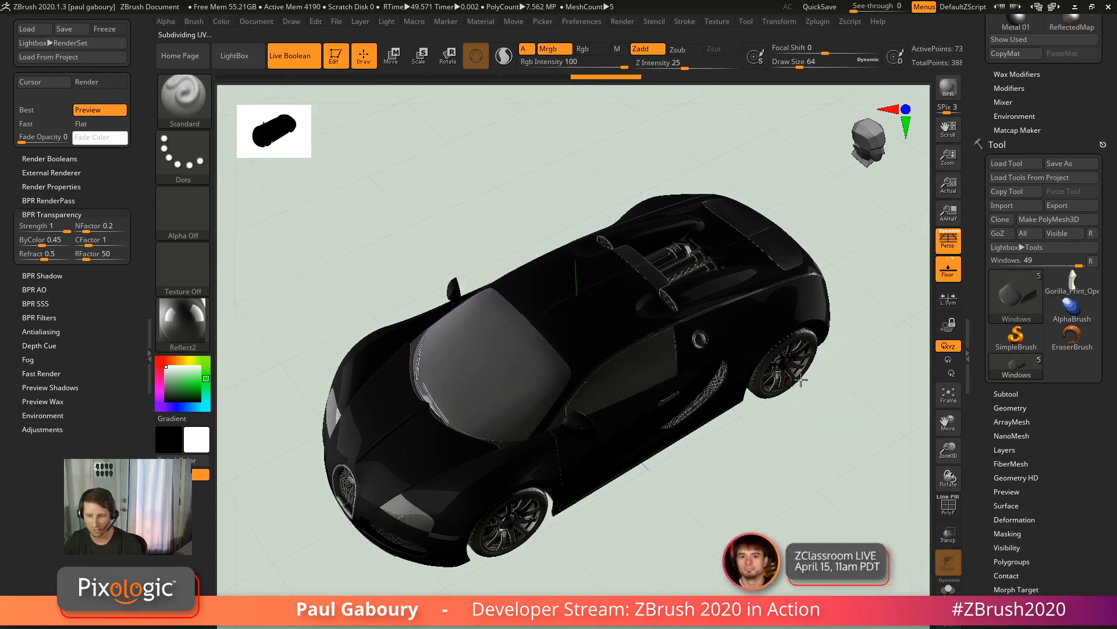
{"action": "left_click_drag", "start_coordinate": [695, 396], "coordinate": [285, 326]}
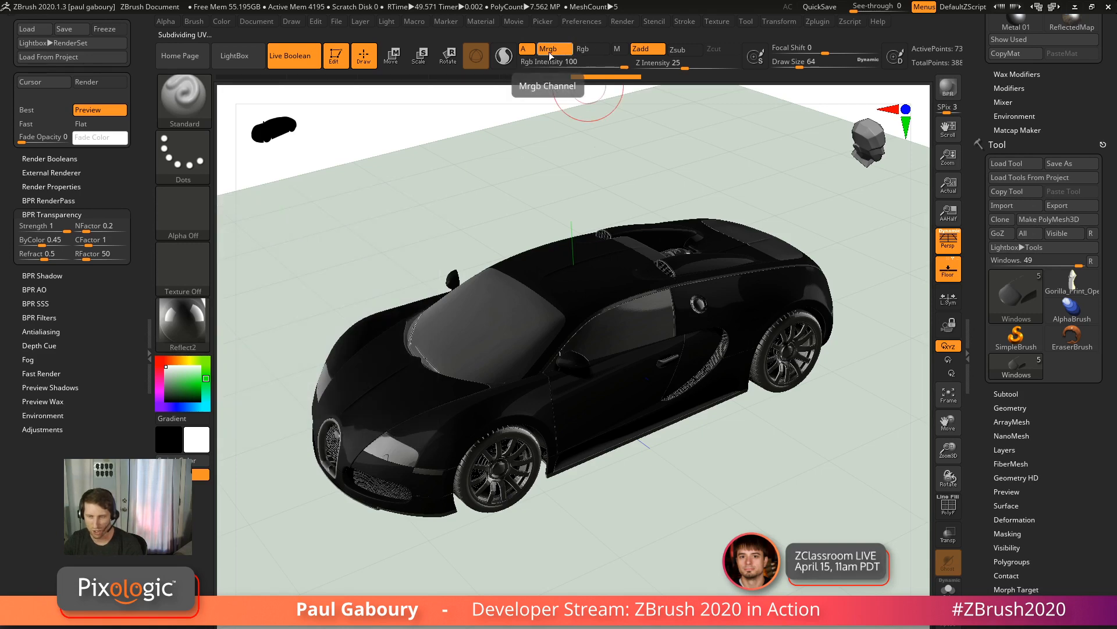
{"action": "mouse_move", "coordinate": [678, 443]}
{"action": "left_mouse_down"}
{"action": "mouse_move", "coordinate": [753, 469]}
{"action": "mouse_move", "coordinate": [702, 493]}
{"action": "mouse_move", "coordinate": [676, 429]}
{"action": "mouse_move", "coordinate": [698, 442]}
{"action": "left_mouse_up"}
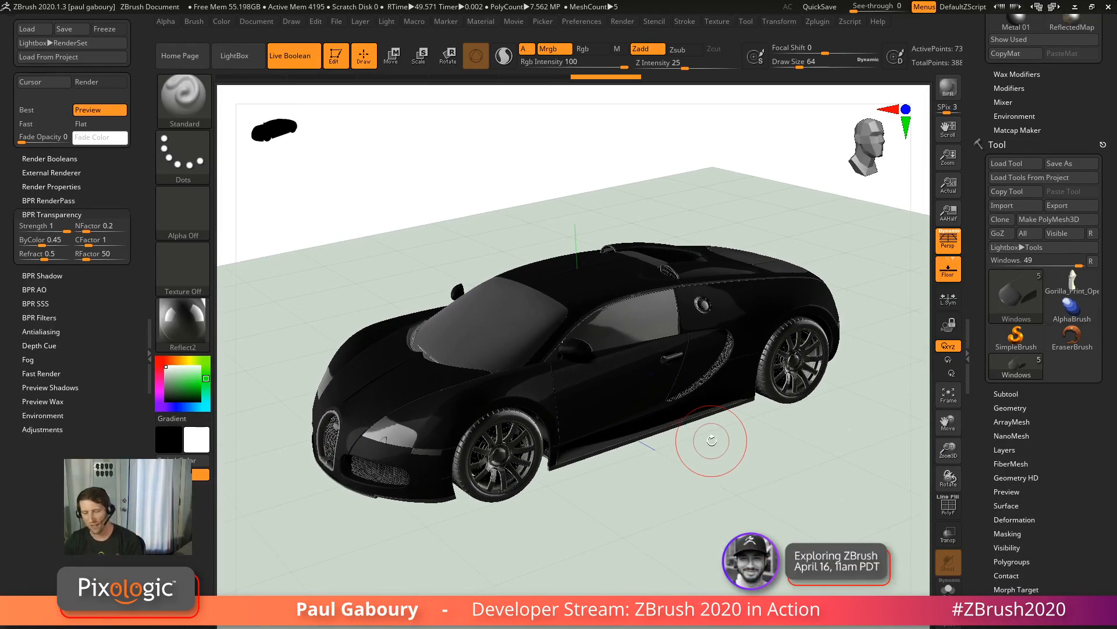
Reset the active material to BasicMaterial.
{"action": "left_click_drag", "start_coordinate": [1084, 109], "coordinate": [1090, 310]}
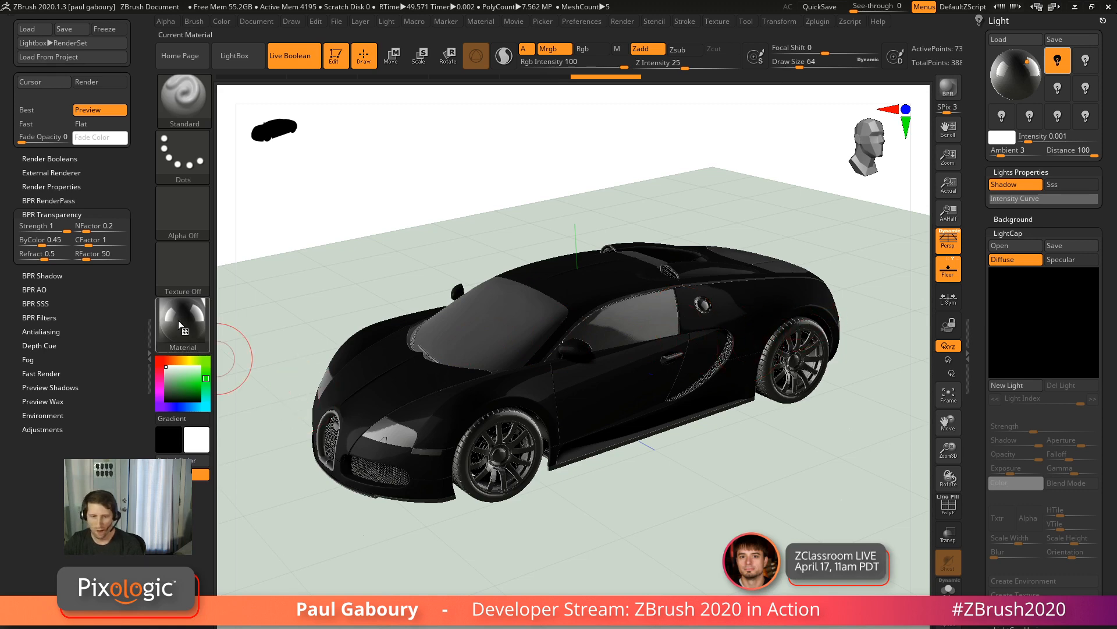
{"action": "left_click", "coordinate": [199, 323]}
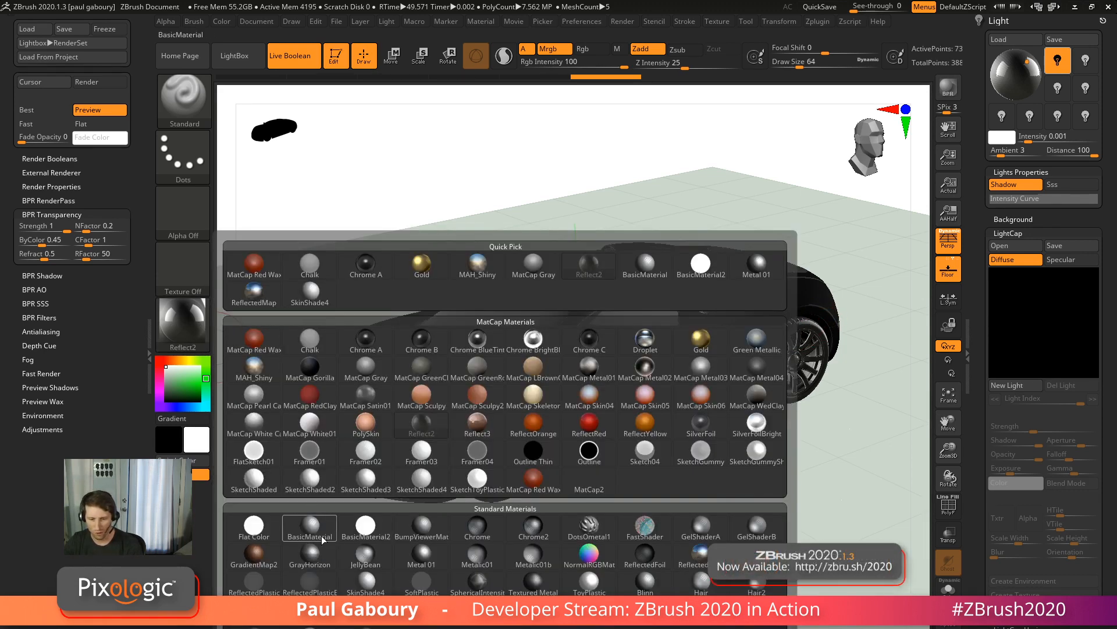
{"action": "left_click", "coordinate": [323, 539]}
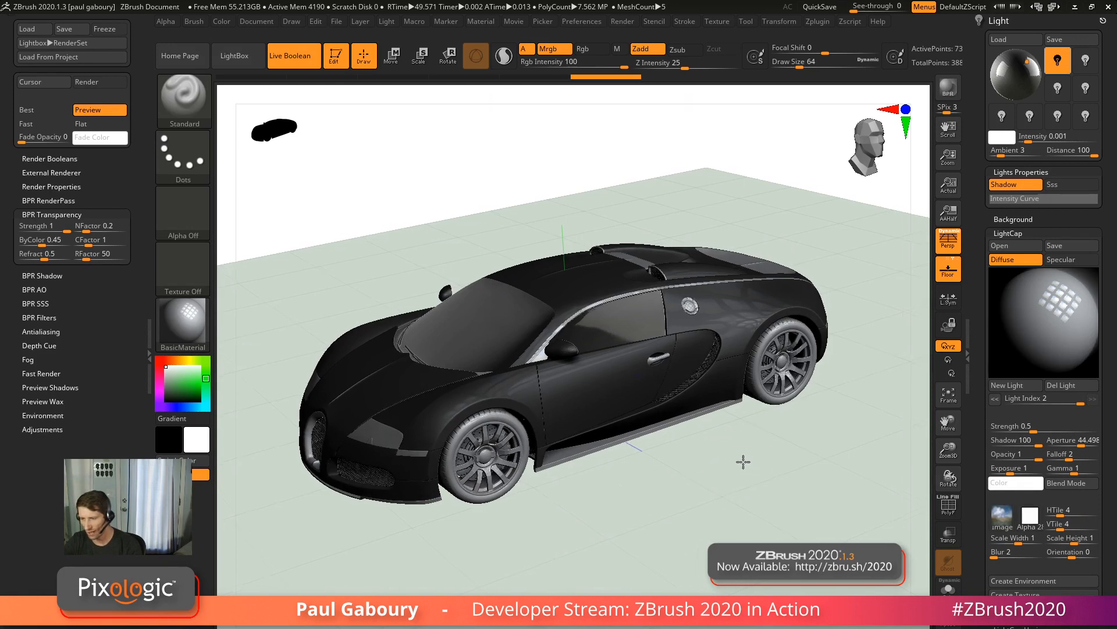
{"action": "scroll", "coordinate": [1112, 556], "scroll_direction": "down", "scroll_amount": 5}
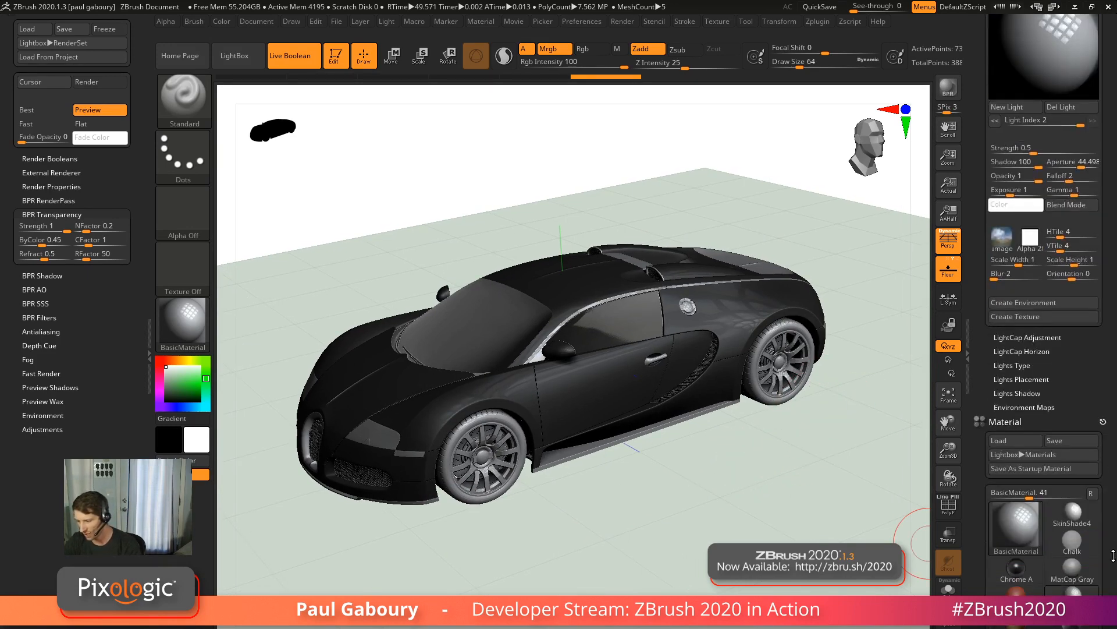
Switch the active tool from the car to the Cube3D primitive.
{"action": "left_click_drag", "start_coordinate": [1113, 556], "coordinate": [1113, 527]}
{"action": "left_click", "coordinate": [1021, 503]}
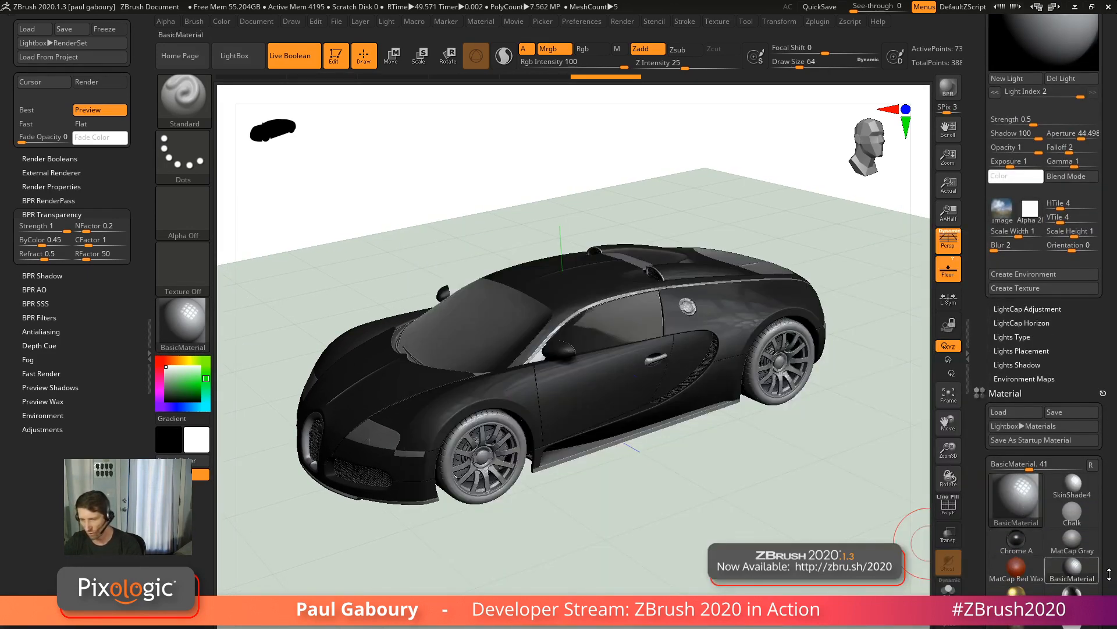
{"action": "scroll", "coordinate": [1110, 574], "scroll_direction": "down", "scroll_amount": 9}
{"action": "left_click", "coordinate": [1020, 431]}
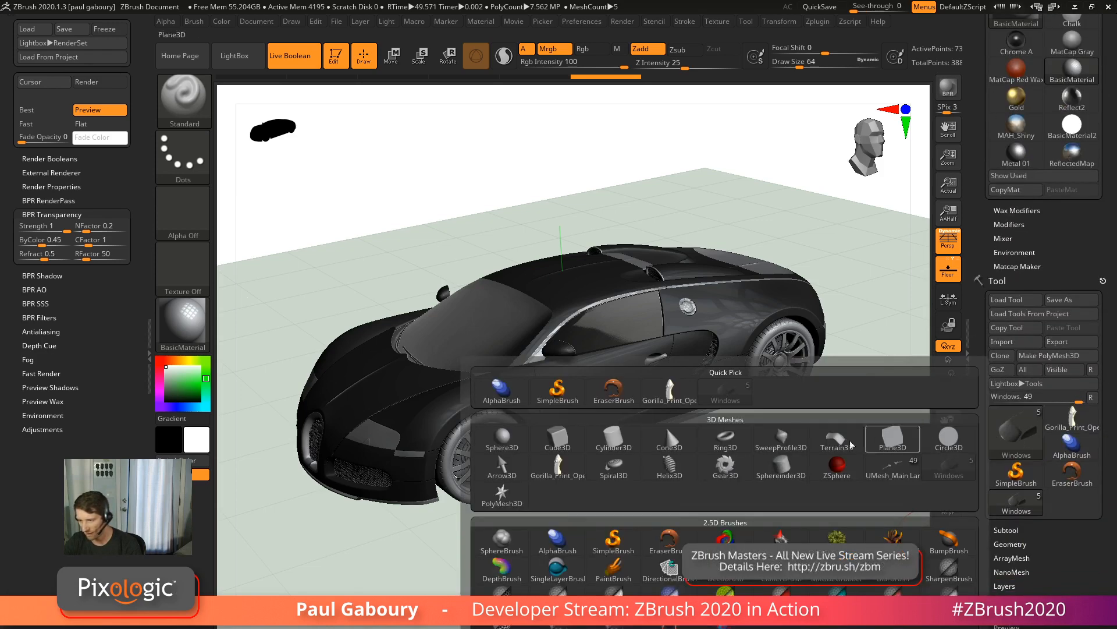
{"action": "left_click", "coordinate": [557, 437]}
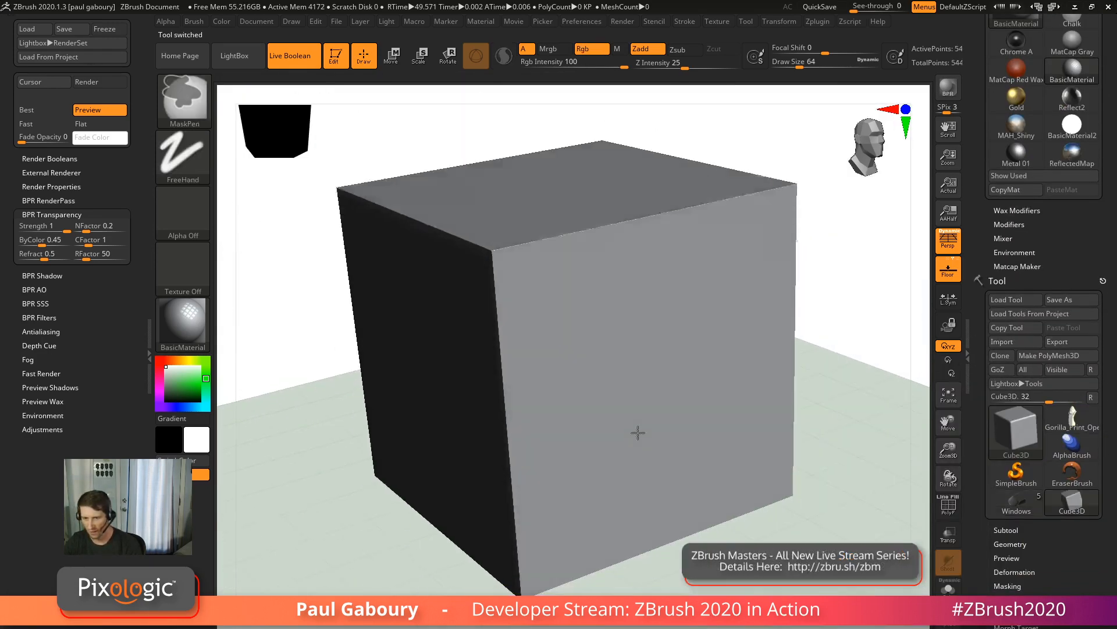
{"action": "mouse_move", "coordinate": [679, 438]}
{"action": "left_mouse_down"}
{"action": "mouse_move", "coordinate": [743, 451]}
{"action": "mouse_move", "coordinate": [770, 415]}
{"action": "left_mouse_up"}
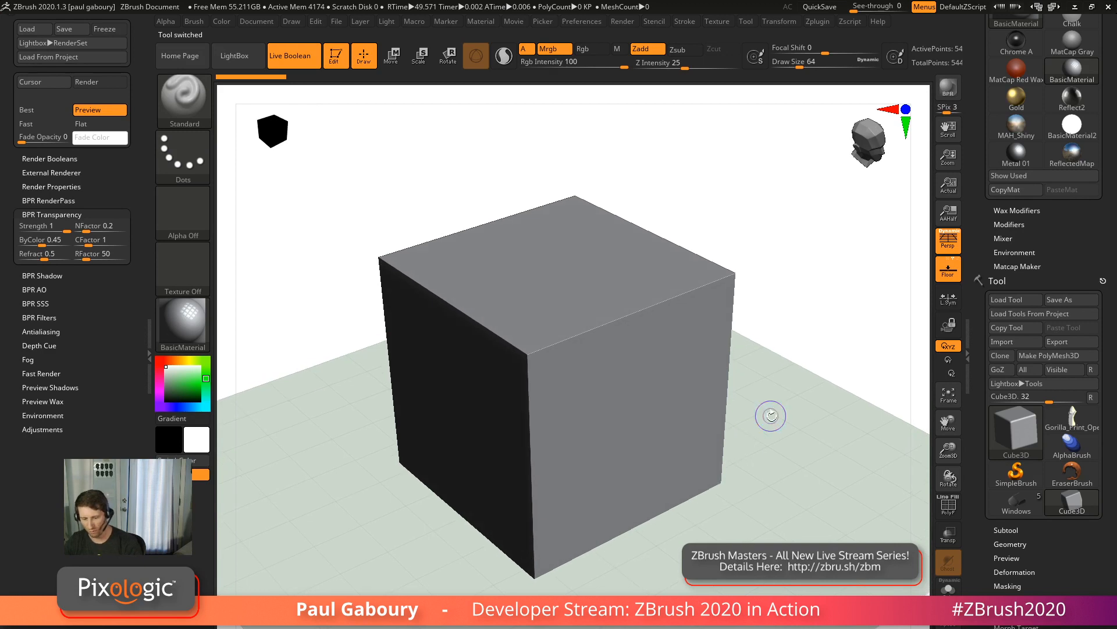
Set the BPR shadow Rays to 10.
{"action": "key", "text": "shift"}
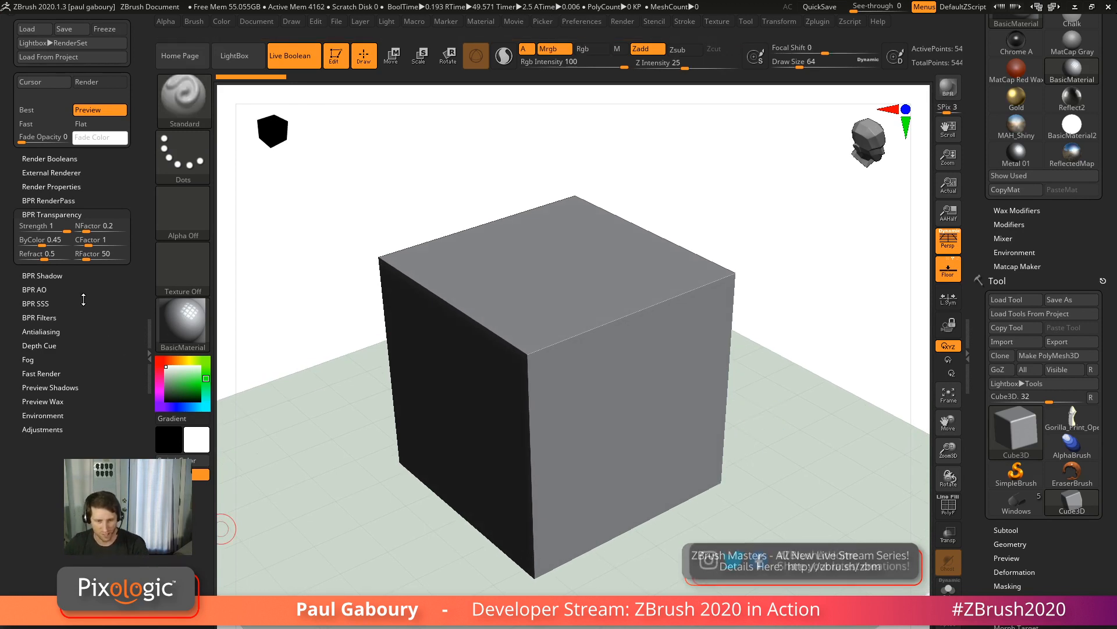
{"action": "left_click", "coordinate": [42, 275]}
{"action": "left_click", "coordinate": [36, 304]}
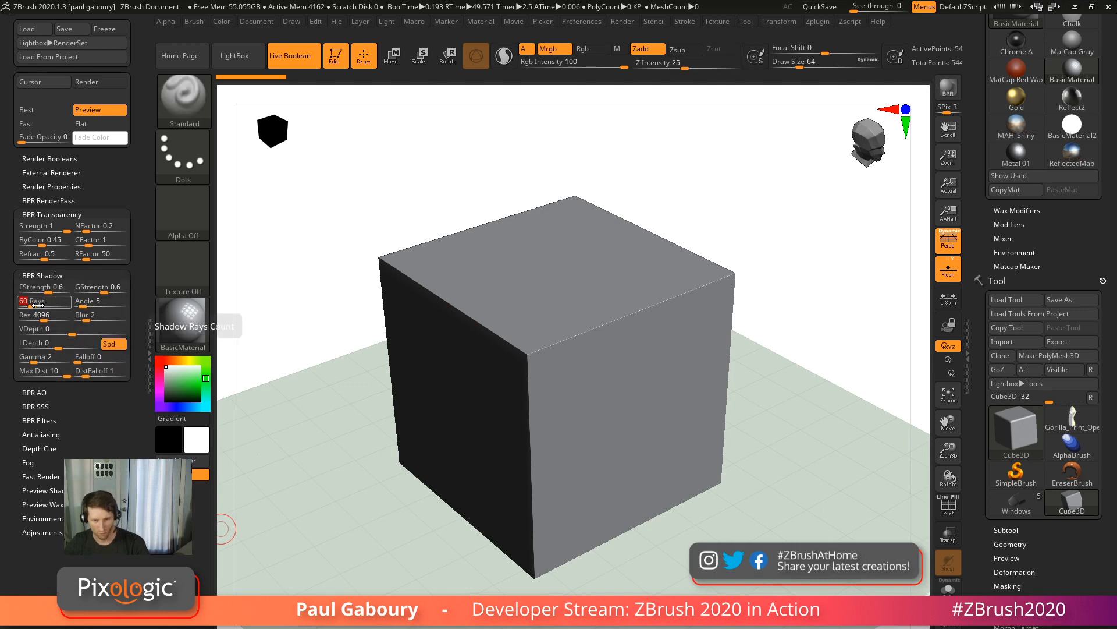
{"action": "type", "text": "10"}
{"action": "key", "text": "Return"}
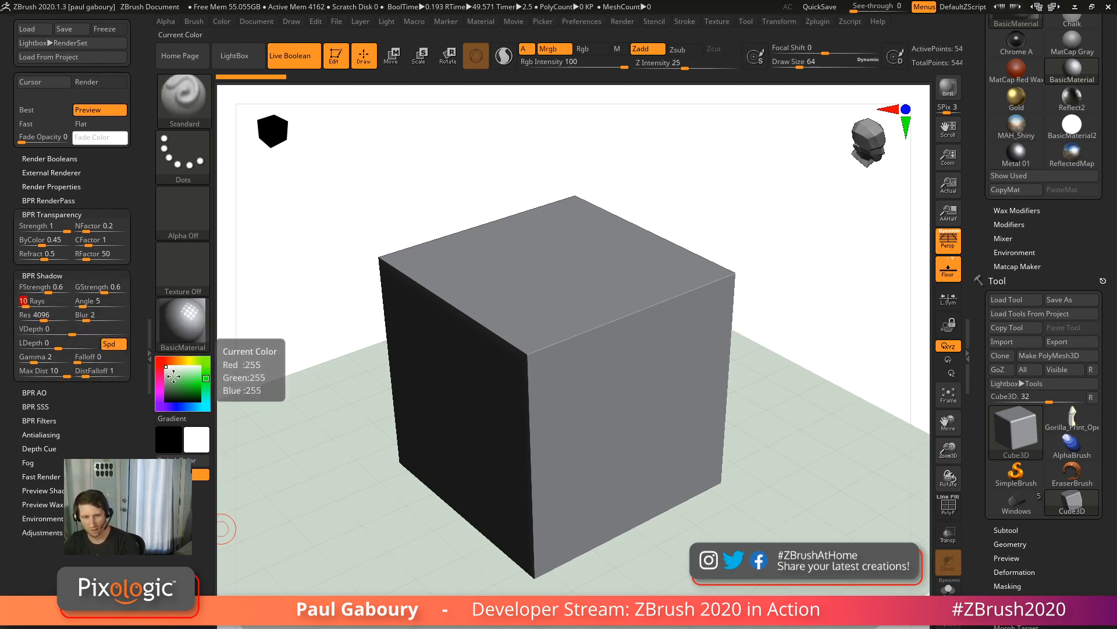
Disable Transparent in the render properties and render the cube with BPR.
{"action": "scroll", "coordinate": [90, 183], "scroll_direction": "up", "scroll_amount": 1}
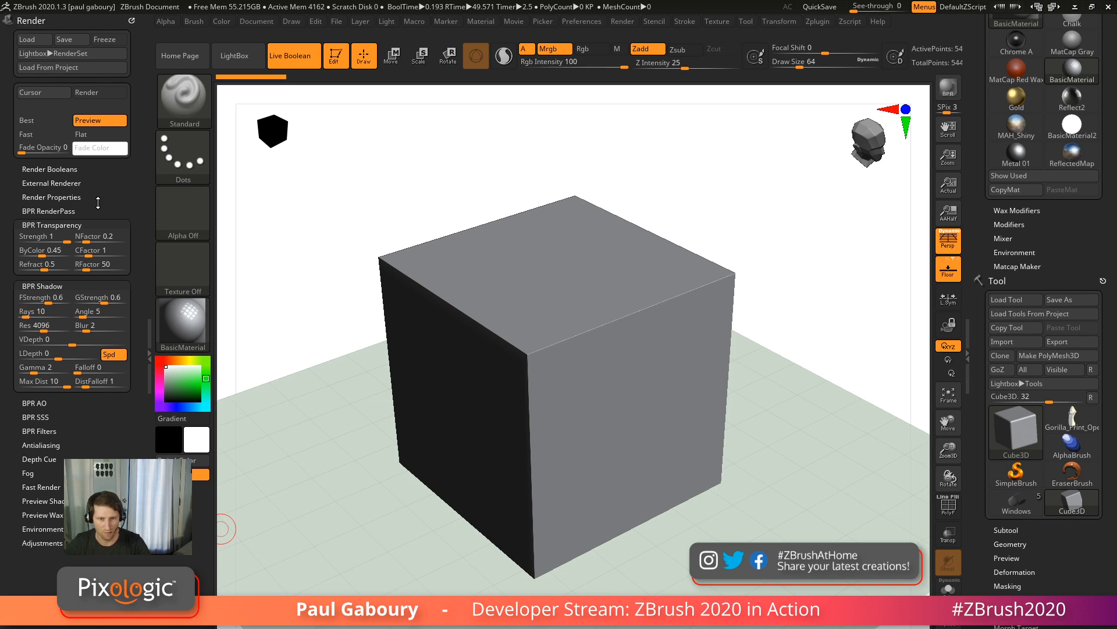
{"action": "left_click", "coordinate": [90, 198]}
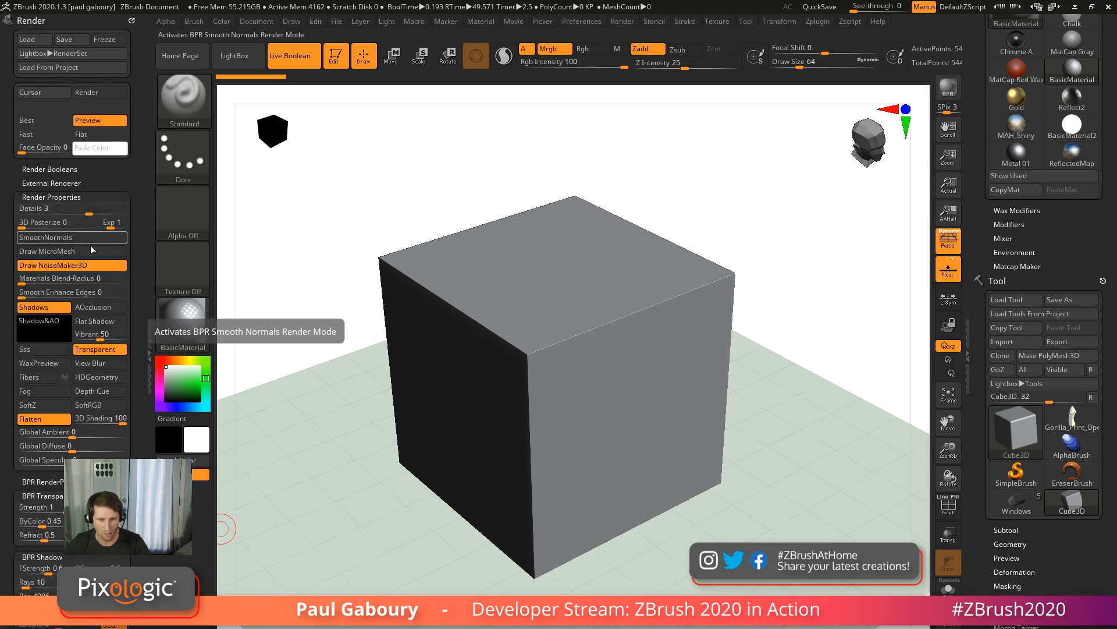
{"action": "left_click", "coordinate": [96, 348]}
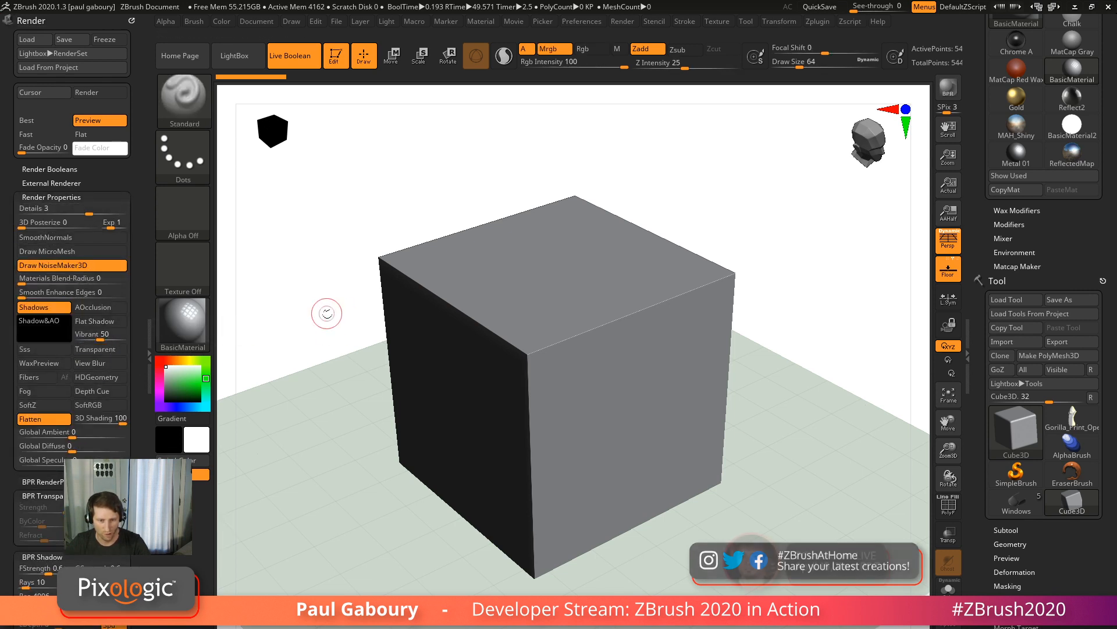
{"action": "left_click", "coordinate": [948, 87]}
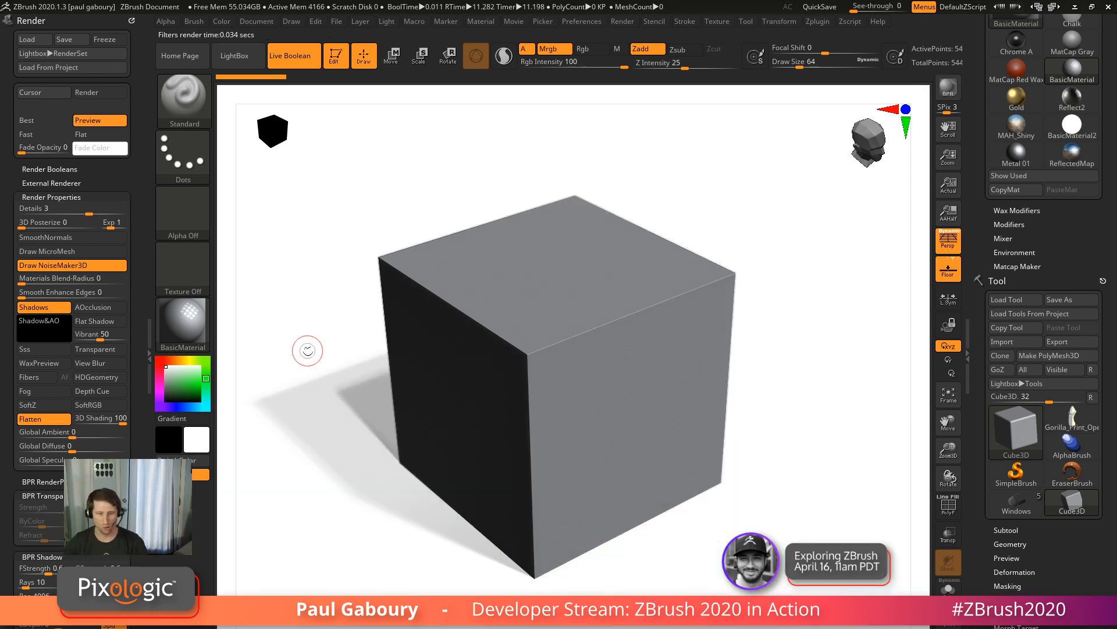
{"action": "scroll", "coordinate": [117, 438], "scroll_direction": "down", "scroll_amount": 3}
{"action": "scroll", "coordinate": [116, 439], "scroll_direction": "down", "scroll_amount": 2}
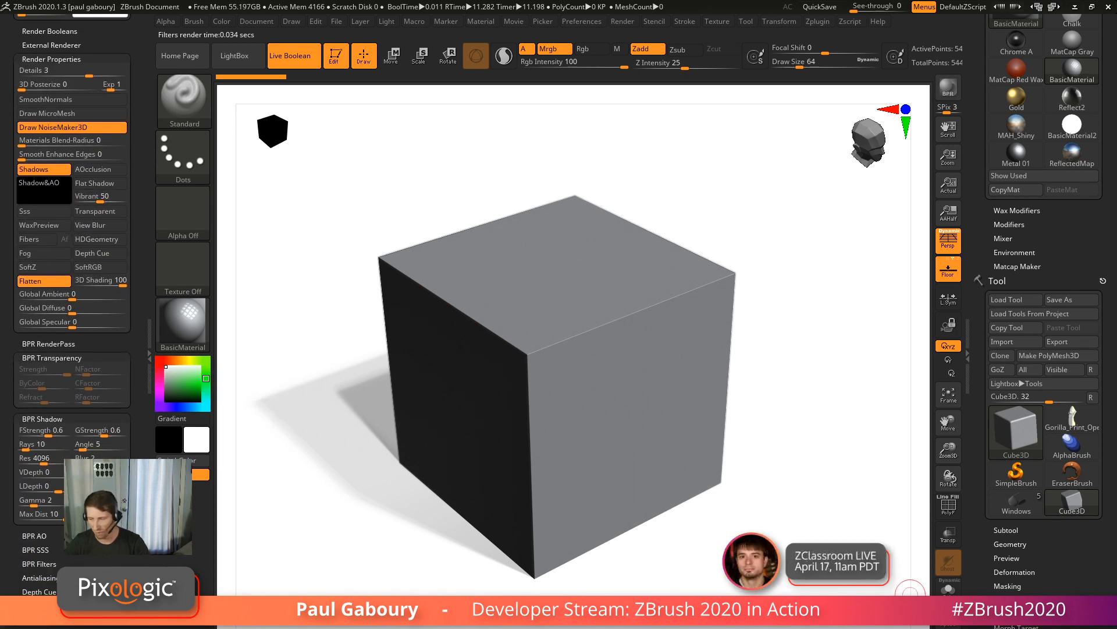
{"action": "scroll", "coordinate": [1100, 484], "scroll_direction": "down", "scroll_amount": 10}
{"action": "scroll", "coordinate": [1037, 291], "scroll_direction": "up", "scroll_amount": 5}
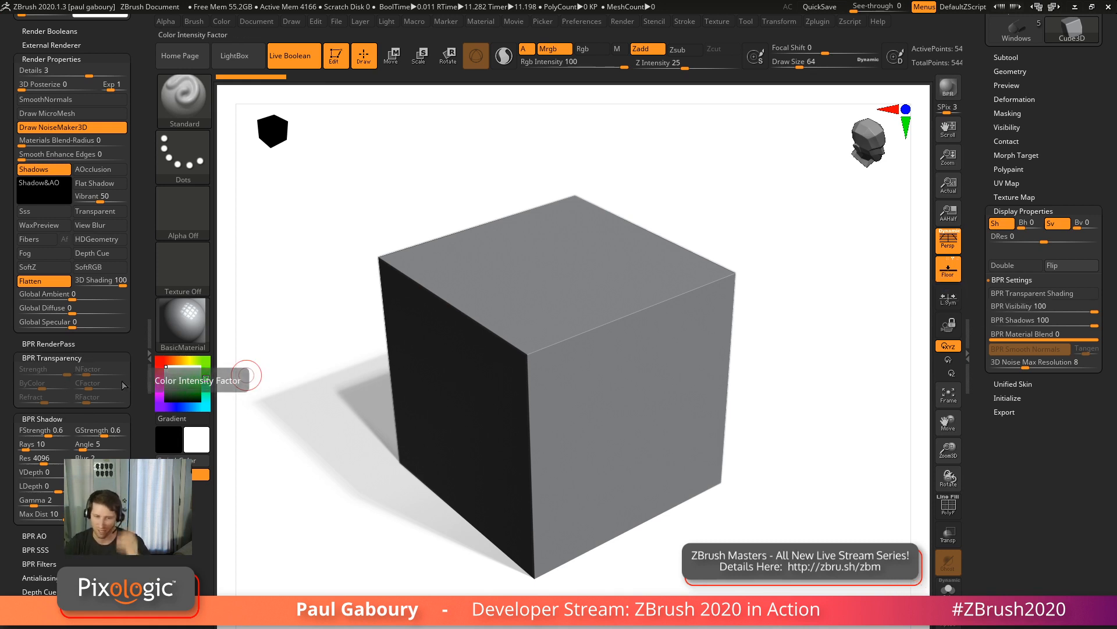
{"action": "scroll", "coordinate": [1086, 206], "scroll_direction": "up", "scroll_amount": 3}
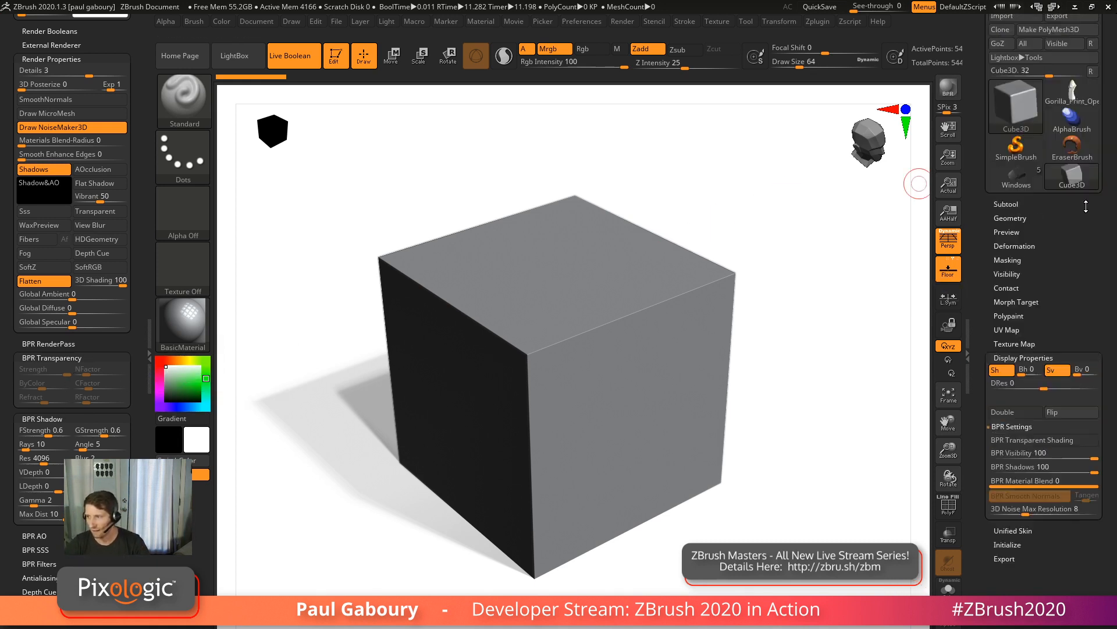
{"action": "scroll", "coordinate": [1086, 206], "scroll_direction": "up", "scroll_amount": 10}
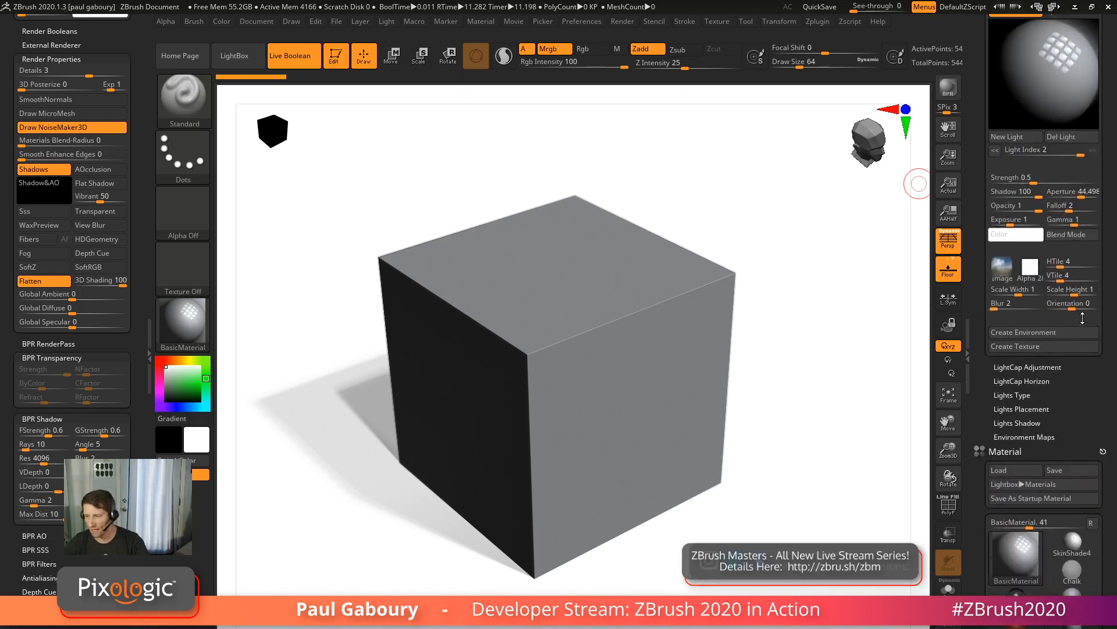
{"action": "scroll", "coordinate": [1082, 317], "scroll_direction": "up", "scroll_amount": 5}
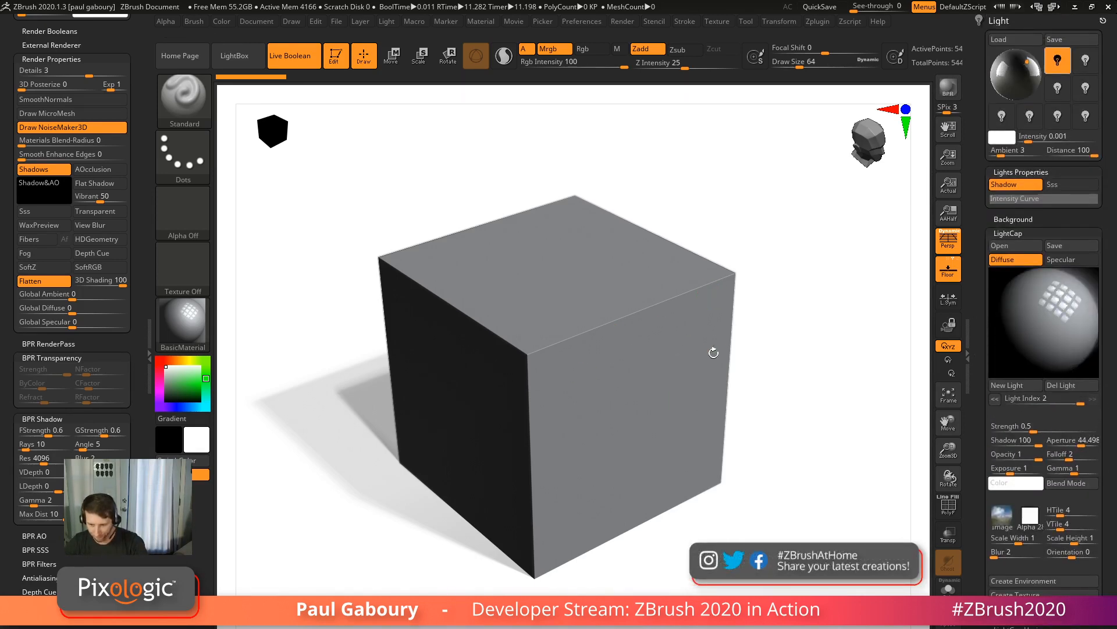
Apply the ReflectedMap material to the cube and render it with BPR from a slightly turned angle.
{"action": "left_click", "coordinate": [167, 314]}
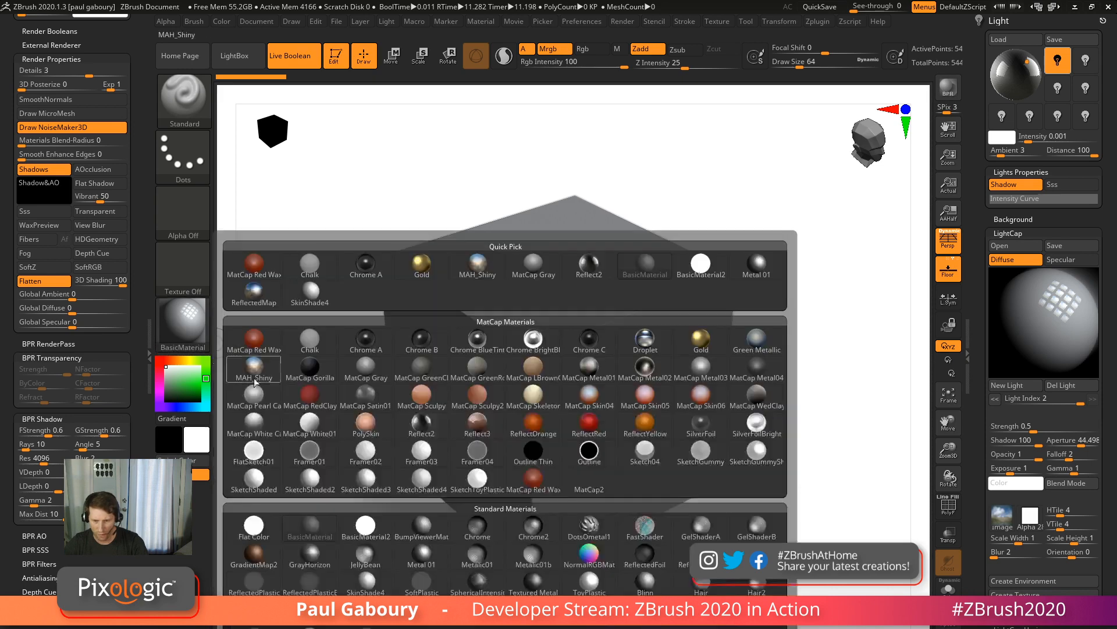
{"action": "left_click", "coordinate": [682, 556]}
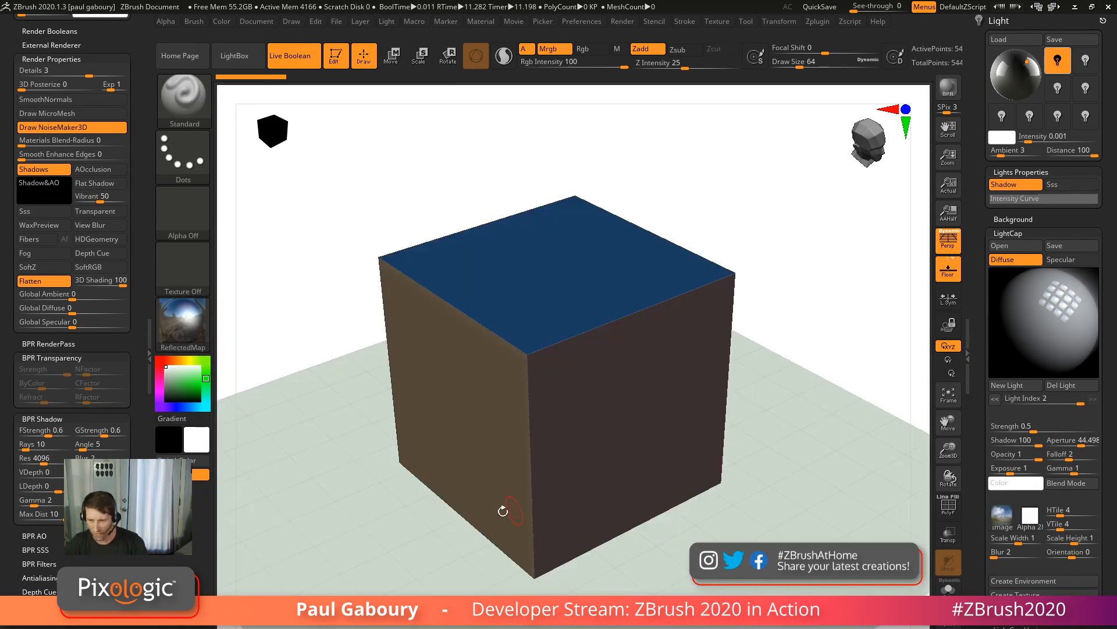
{"action": "mouse_move", "coordinate": [702, 537]}
{"action": "left_mouse_down"}
{"action": "mouse_move", "coordinate": [731, 512]}
{"action": "mouse_move", "coordinate": [737, 542]}
{"action": "left_mouse_up"}
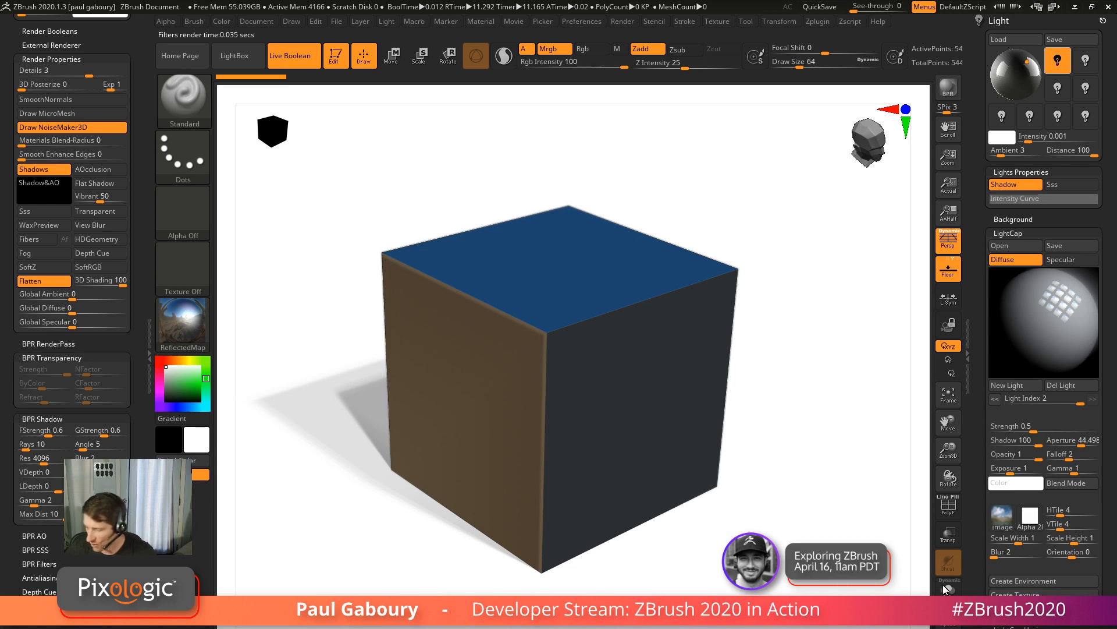
Open the ReflectedMap material's modifiers and try out the second shader's Transparency and Reflectivity, leaving both at 0.
{"action": "scroll", "coordinate": [1071, 467], "scroll_direction": "down", "scroll_amount": 10}
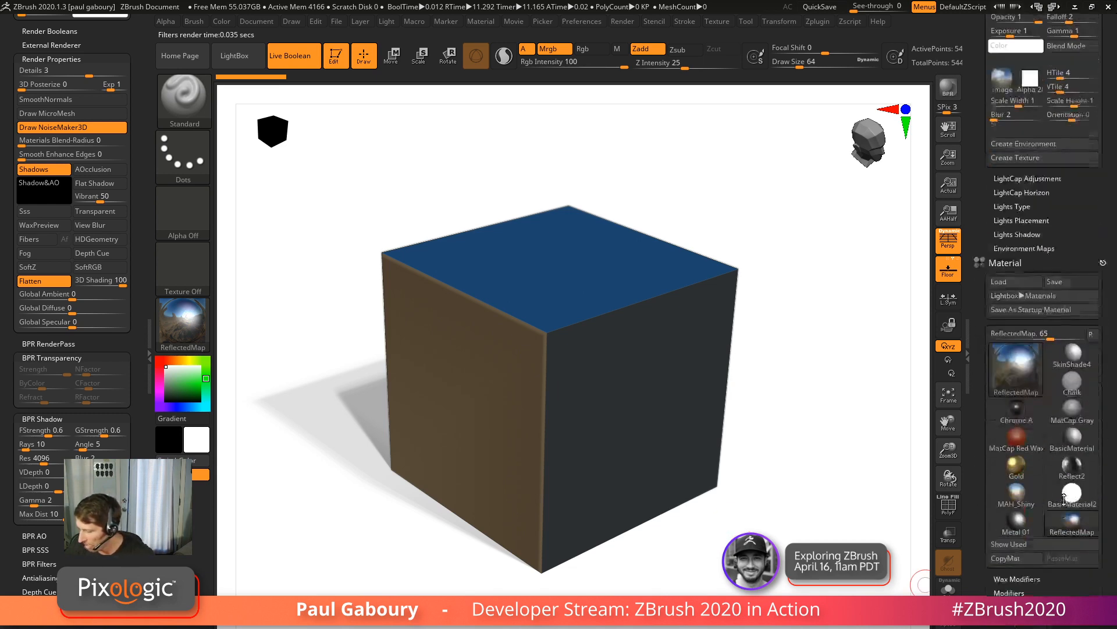
{"action": "scroll", "coordinate": [1065, 465], "scroll_direction": "down", "scroll_amount": 1}
{"action": "left_click", "coordinate": [1010, 325]}
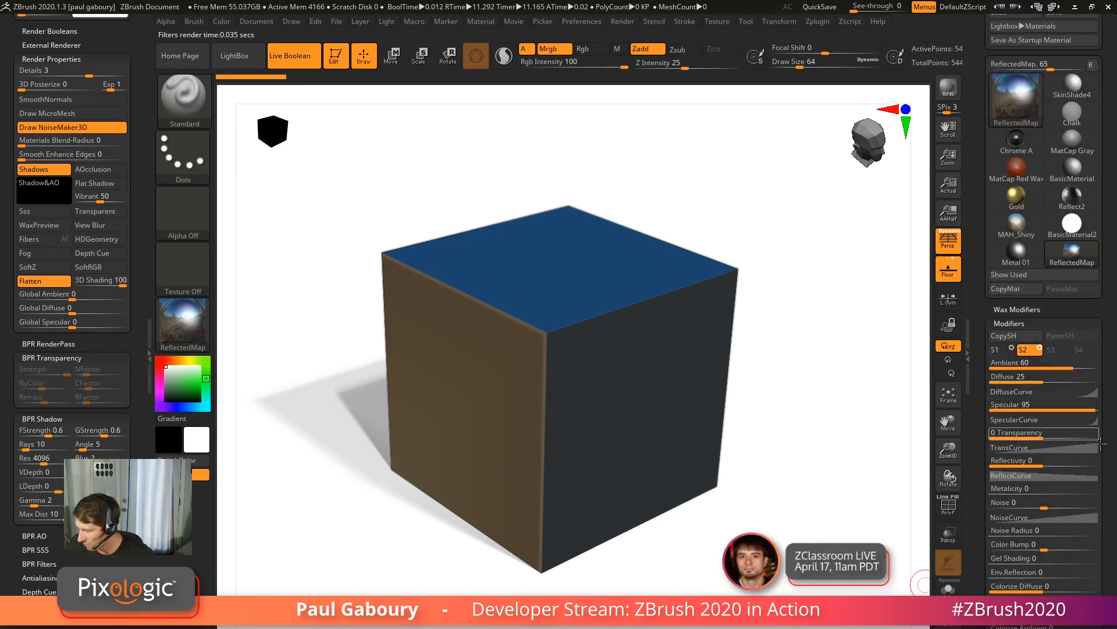
{"action": "scroll", "coordinate": [1109, 398], "scroll_direction": "down", "scroll_amount": 5}
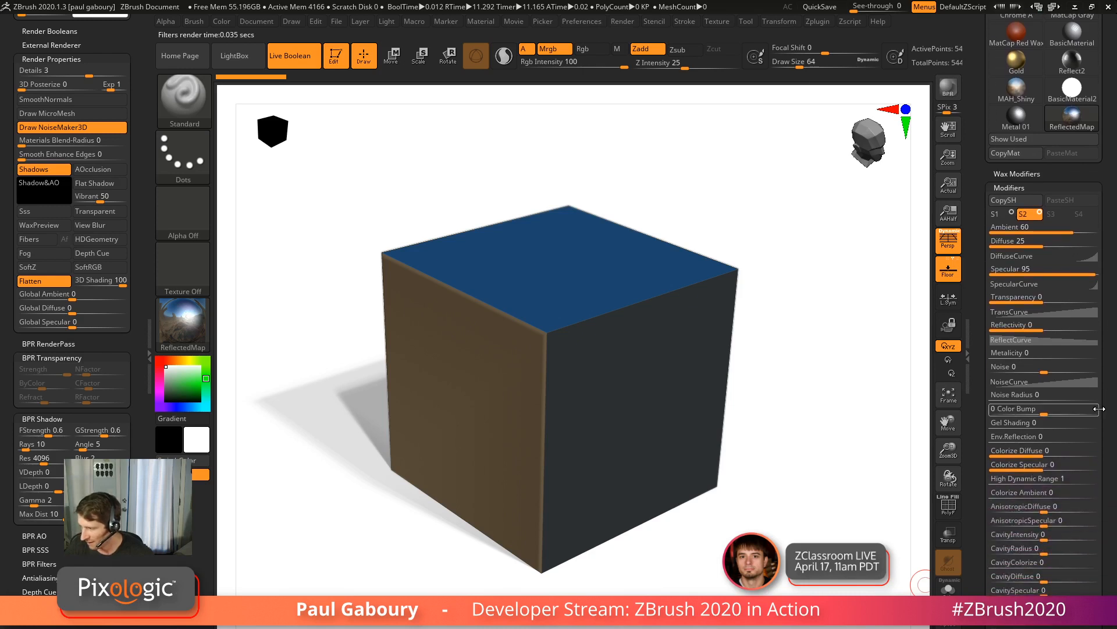
{"action": "left_click", "coordinate": [1043, 301]}
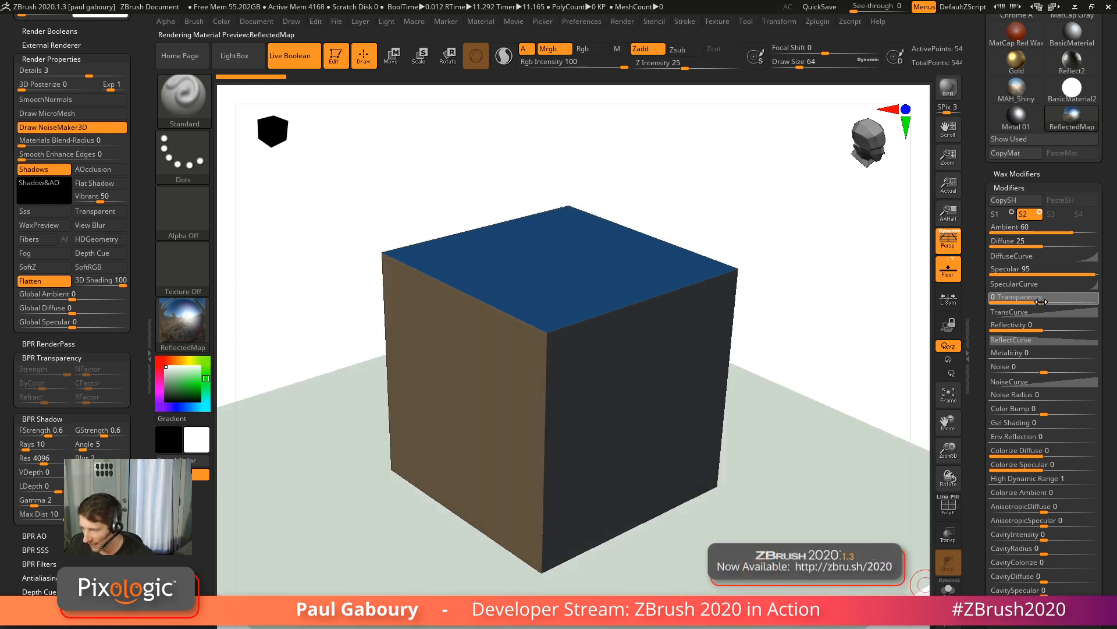
{"action": "mouse_move", "coordinate": [1050, 326]}
{"action": "left_mouse_down"}
{"action": "mouse_move", "coordinate": [1066, 326]}
{"action": "mouse_move", "coordinate": [1044, 330]}
{"action": "left_mouse_up"}
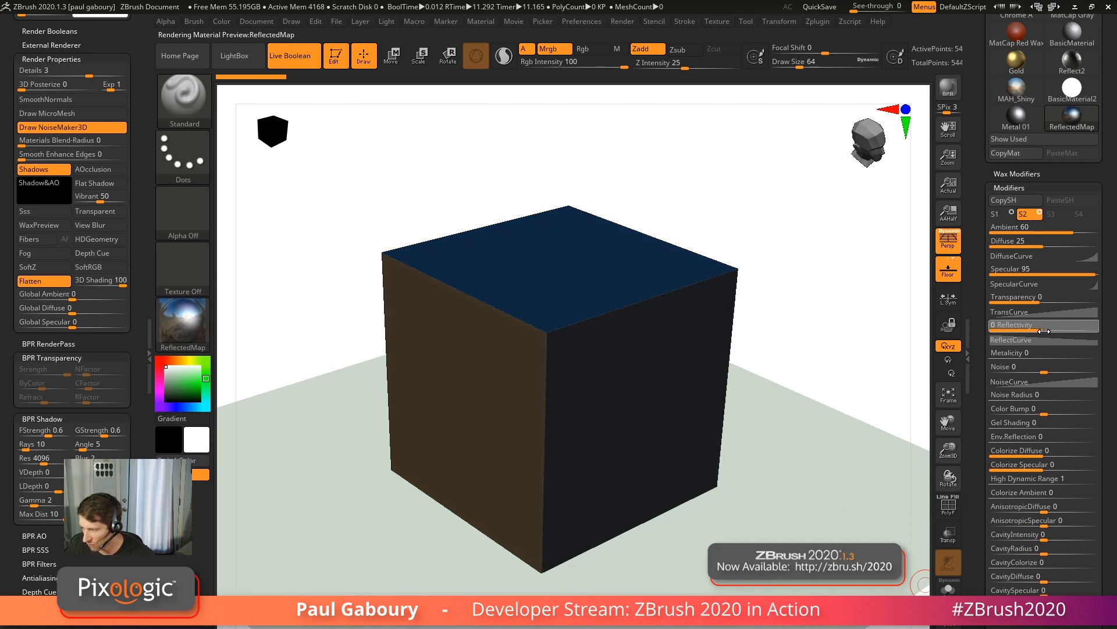
Compare the modifier settings of the ReflectedMap material's S1 and S2 shaders.
{"action": "left_click", "coordinate": [996, 214]}
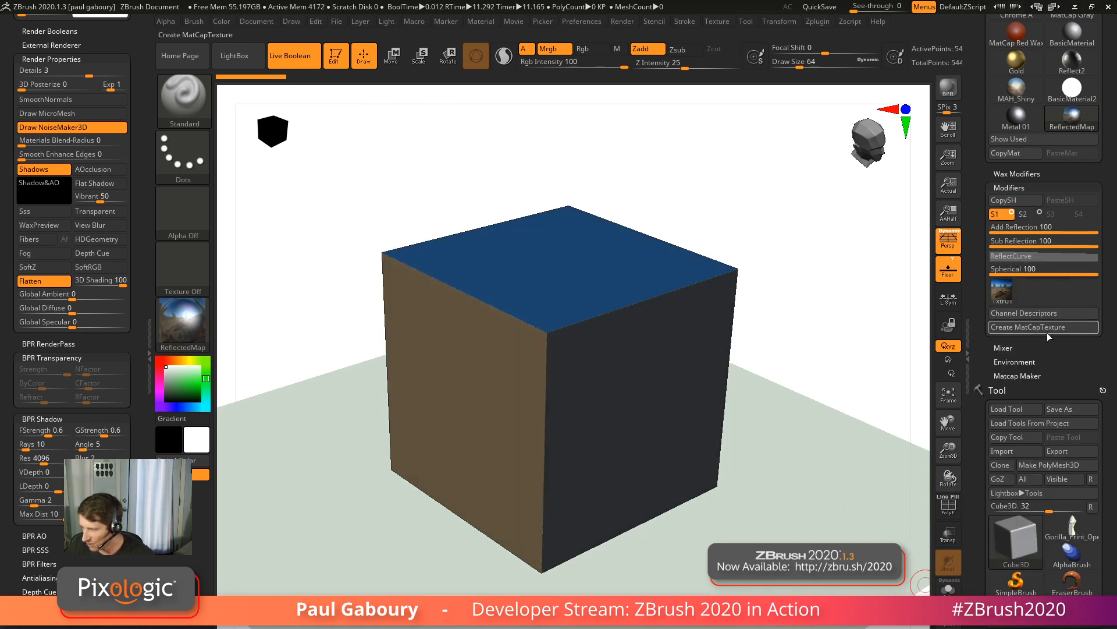
{"action": "left_click", "coordinate": [1023, 214]}
{"action": "left_click", "coordinate": [996, 214]}
{"action": "left_click", "coordinate": [1023, 213]}
{"action": "left_click", "coordinate": [996, 213]}
{"action": "left_click", "coordinate": [1023, 213]}
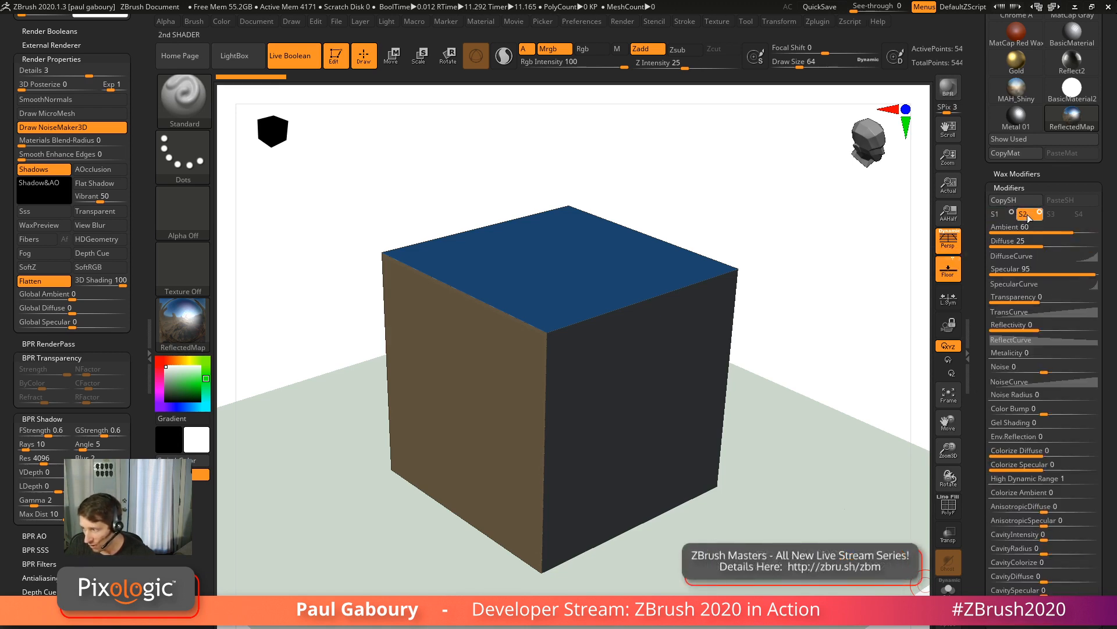
{"action": "left_click", "coordinate": [997, 214]}
{"action": "left_click", "coordinate": [1022, 213]}
Replace the texture of the ReflectedMap material's S1 shader with the cloudy sky and road image.
{"action": "left_click", "coordinate": [997, 213]}
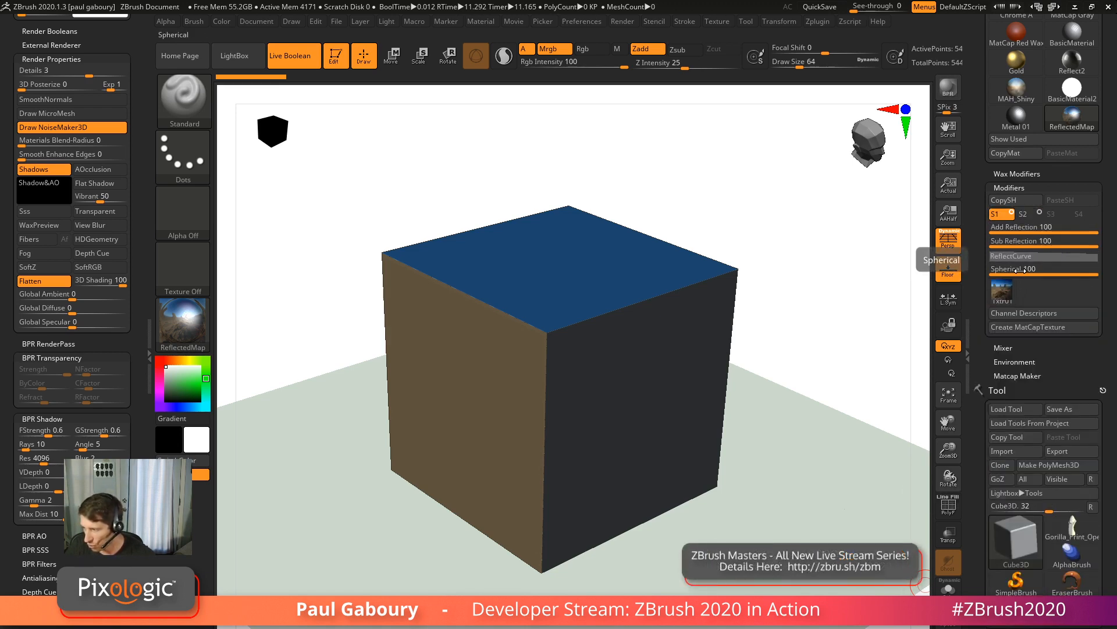
{"action": "mouse_move", "coordinate": [1003, 297]}
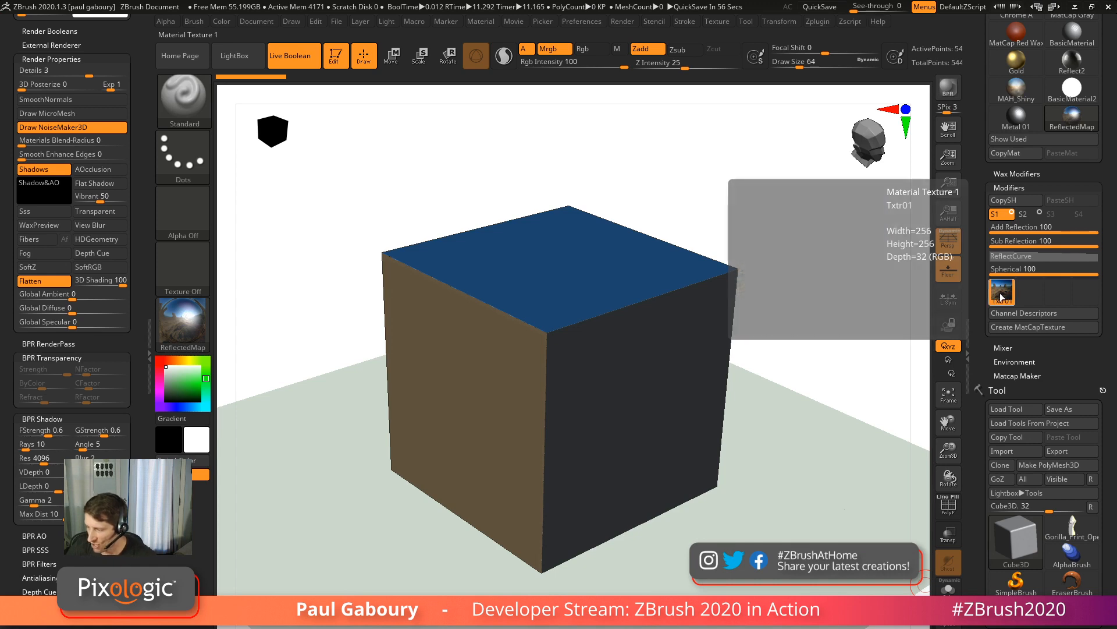
{"action": "left_click", "coordinate": [1002, 298]}
{"action": "left_click", "coordinate": [717, 356]}
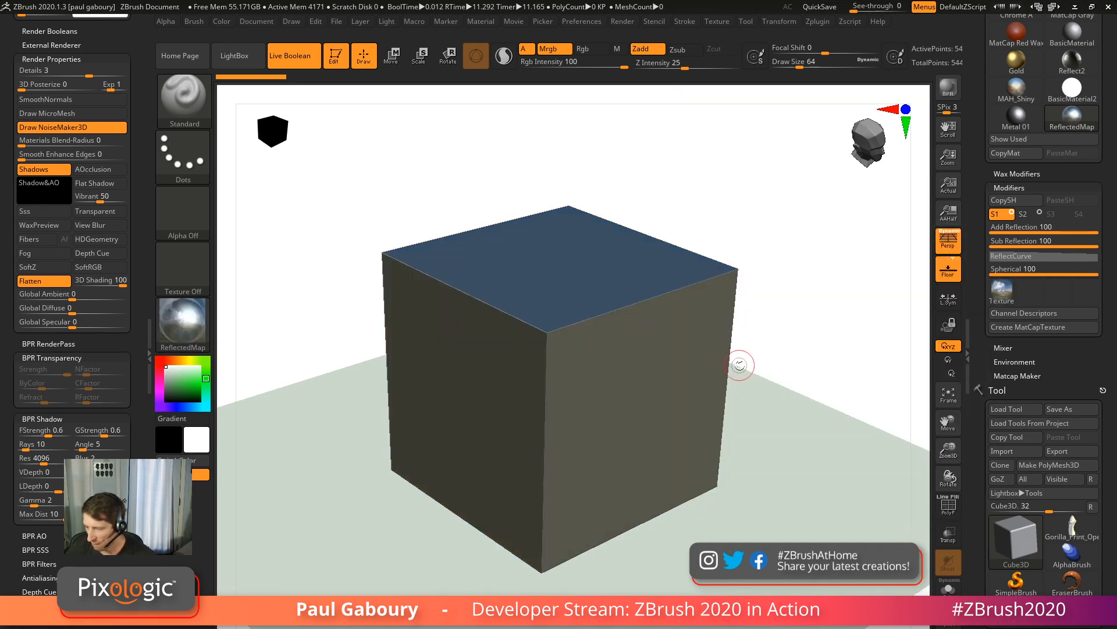
{"action": "mouse_move", "coordinate": [998, 296]}
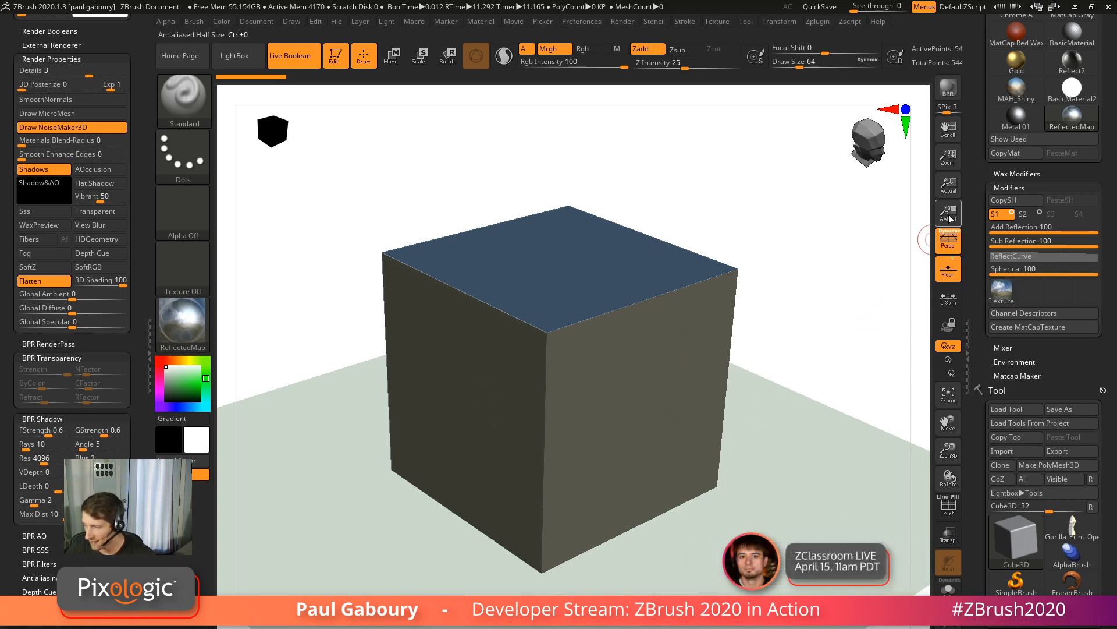
Set the global lights and environment Distance to 0 to test the reflection on the cube's front face.
{"action": "left_click_drag", "start_coordinate": [966, 227], "coordinate": [967, 420]}
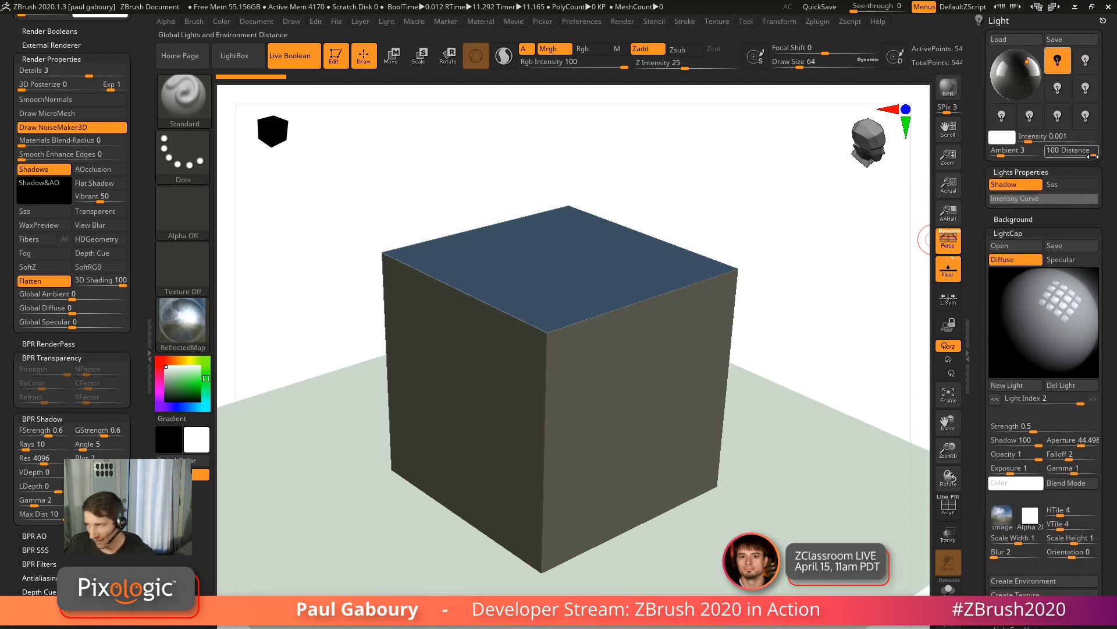
{"action": "left_click_drag", "start_coordinate": [1094, 155], "coordinate": [1044, 156]}
{"action": "left_click_drag", "start_coordinate": [804, 412], "coordinate": [789, 383]}
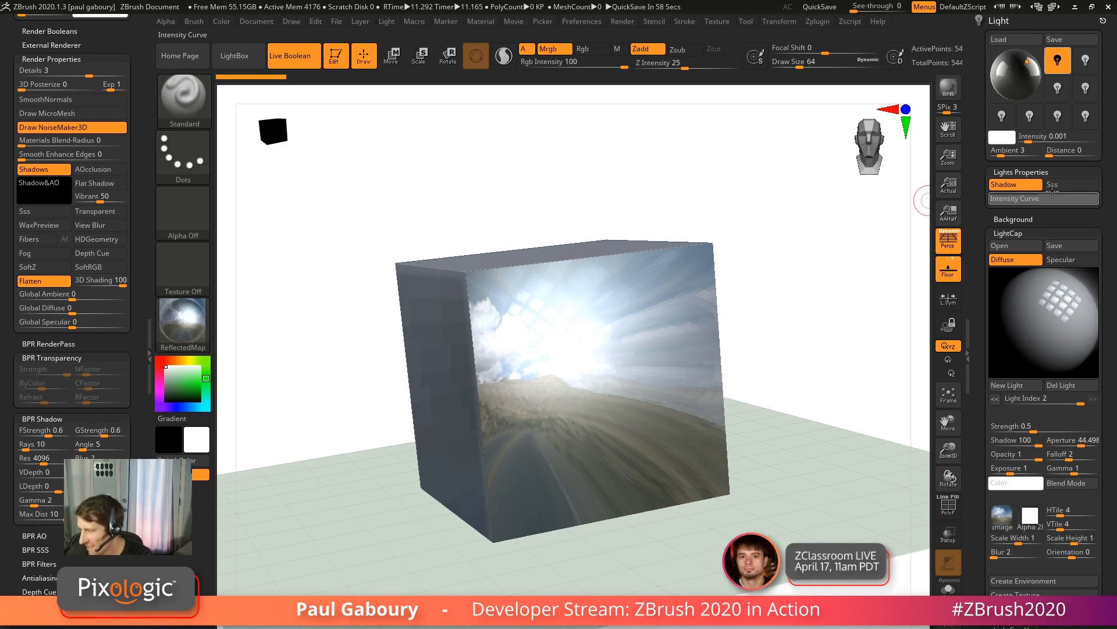
Try a lights and environment Distance of 41 and raise it to 65, checking the cube's reflection from different angles.
{"action": "left_click", "coordinate": [1047, 151]}
{"action": "type", "text": "41"}
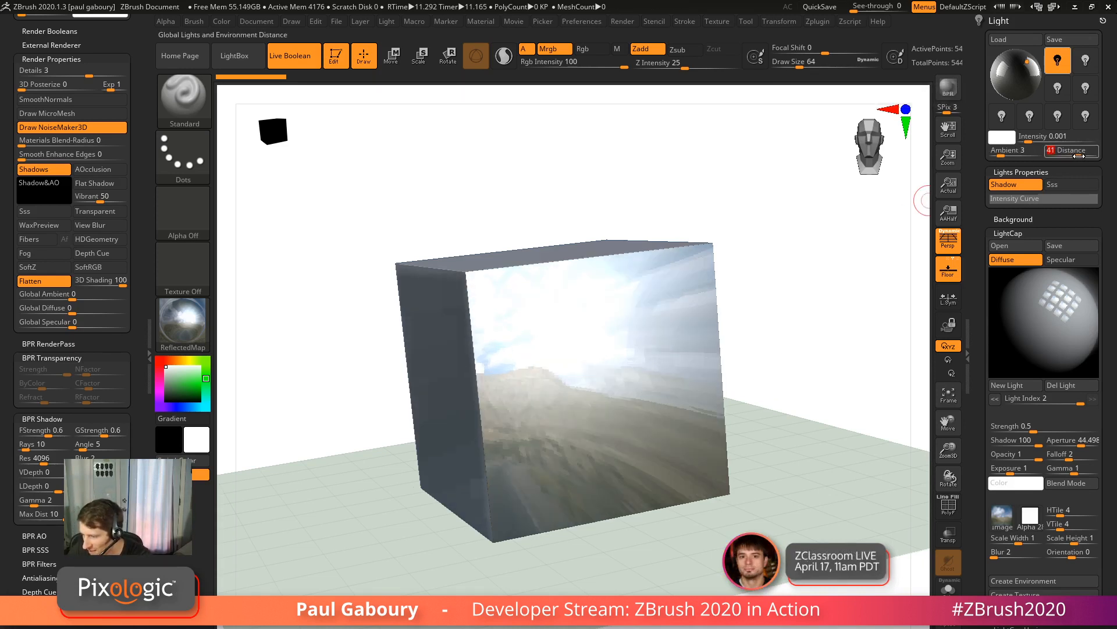
{"action": "left_click_drag", "start_coordinate": [925, 291], "coordinate": [1040, 210]}
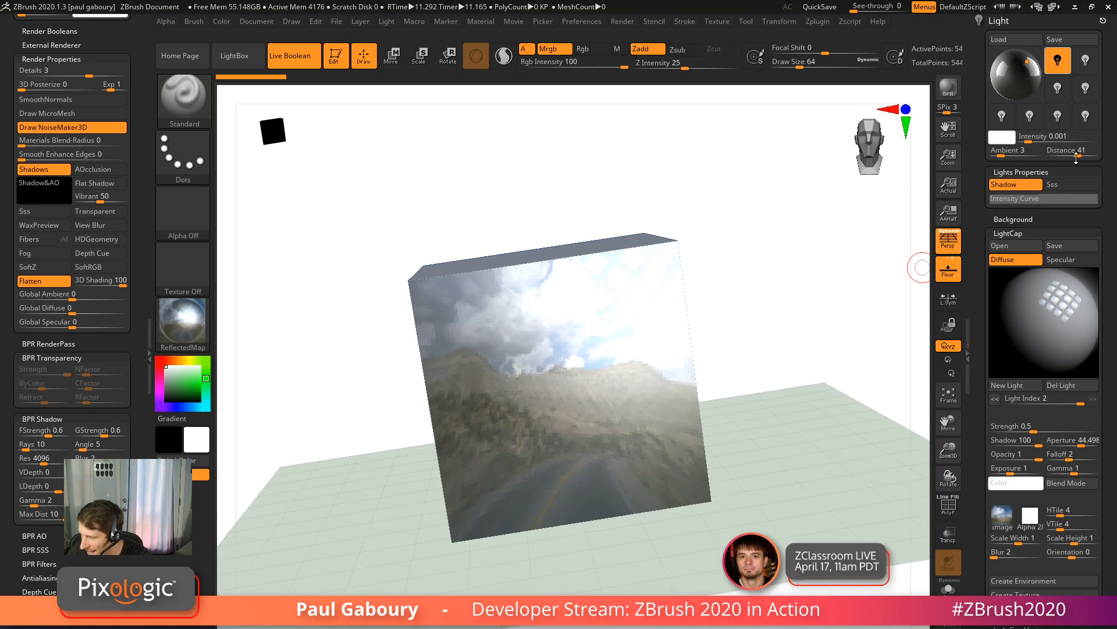
{"action": "left_click_drag", "start_coordinate": [1086, 156], "coordinate": [1090, 156]}
{"action": "left_click_drag", "start_coordinate": [848, 299], "coordinate": [809, 239]}
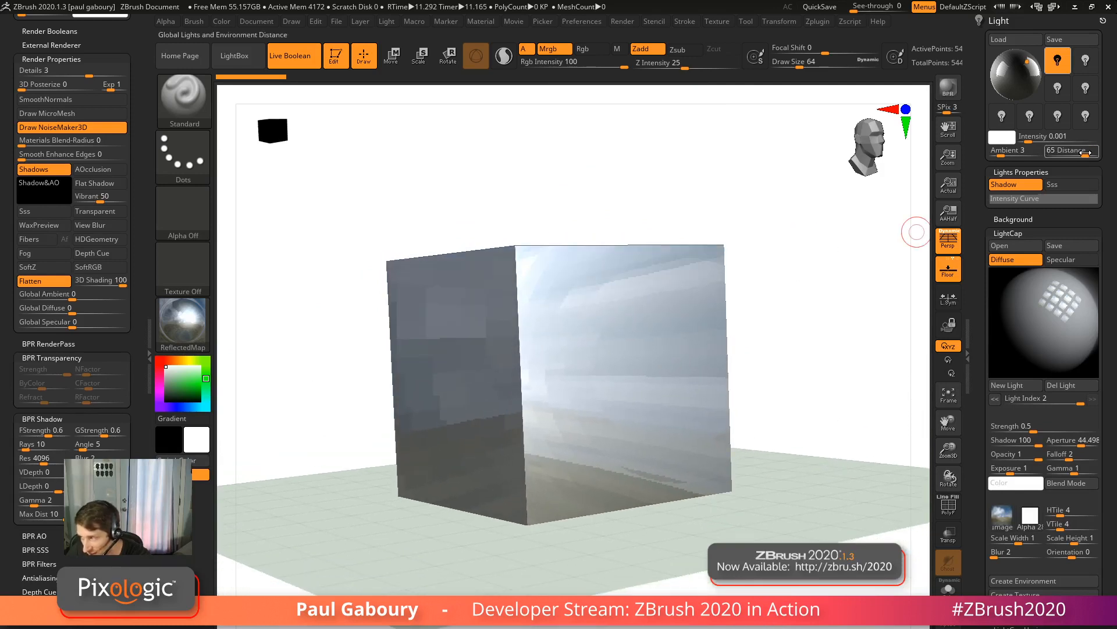
Set the global lights and environment Distance to 100 and check the cube's reflection from above.
{"action": "left_click_drag", "start_coordinate": [1086, 151], "coordinate": [1092, 152]}
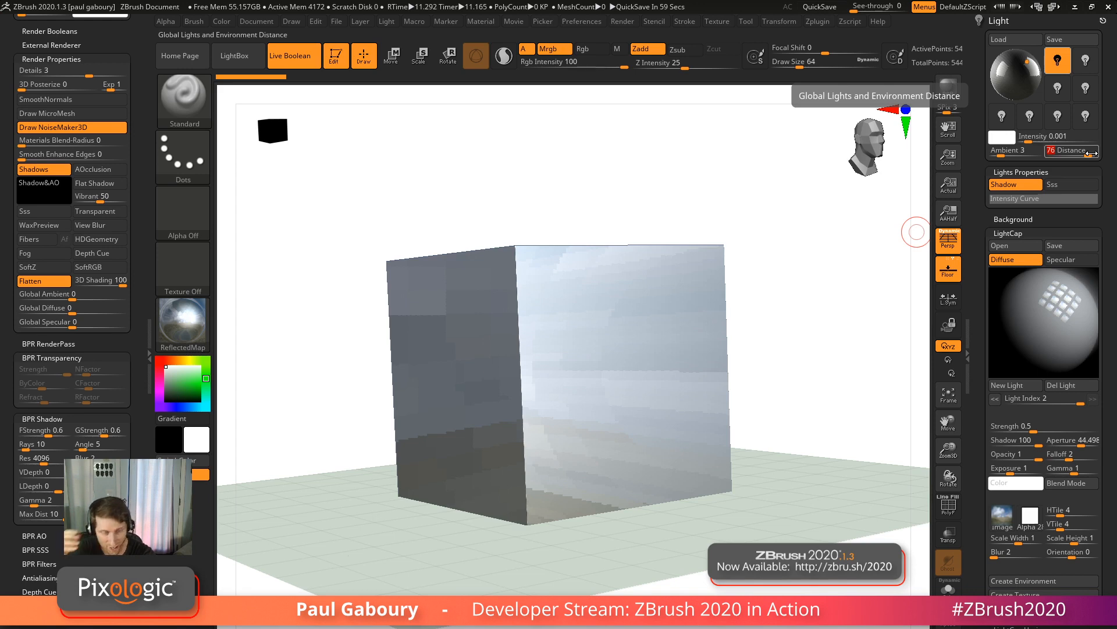
{"action": "type", "text": "10"}
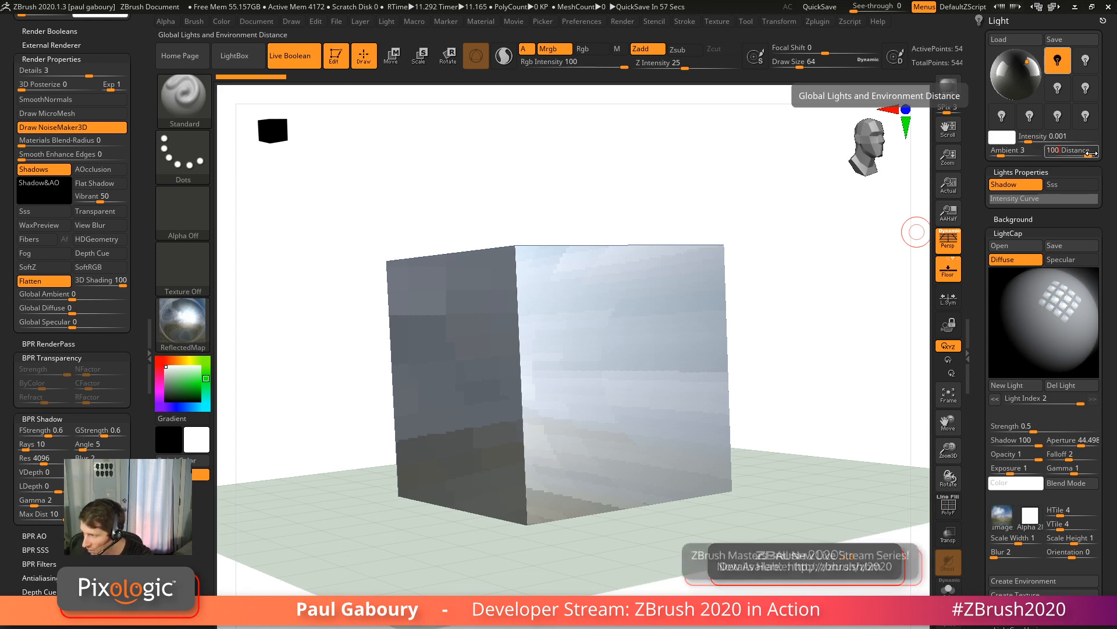
{"action": "type", "text": "0"}
{"action": "key", "text": "Return"}
{"action": "mouse_move", "coordinate": [884, 354]}
{"action": "left_mouse_down"}
{"action": "mouse_move", "coordinate": [855, 374]}
{"action": "mouse_move", "coordinate": [860, 392]}
{"action": "mouse_move", "coordinate": [815, 404]}
{"action": "mouse_move", "coordinate": [867, 446]}
{"action": "mouse_move", "coordinate": [890, 392]}
{"action": "mouse_move", "coordinate": [858, 267]}
{"action": "mouse_move", "coordinate": [788, 349]}
{"action": "mouse_move", "coordinate": [876, 391]}
{"action": "mouse_move", "coordinate": [876, 373]}
{"action": "left_mouse_up"}
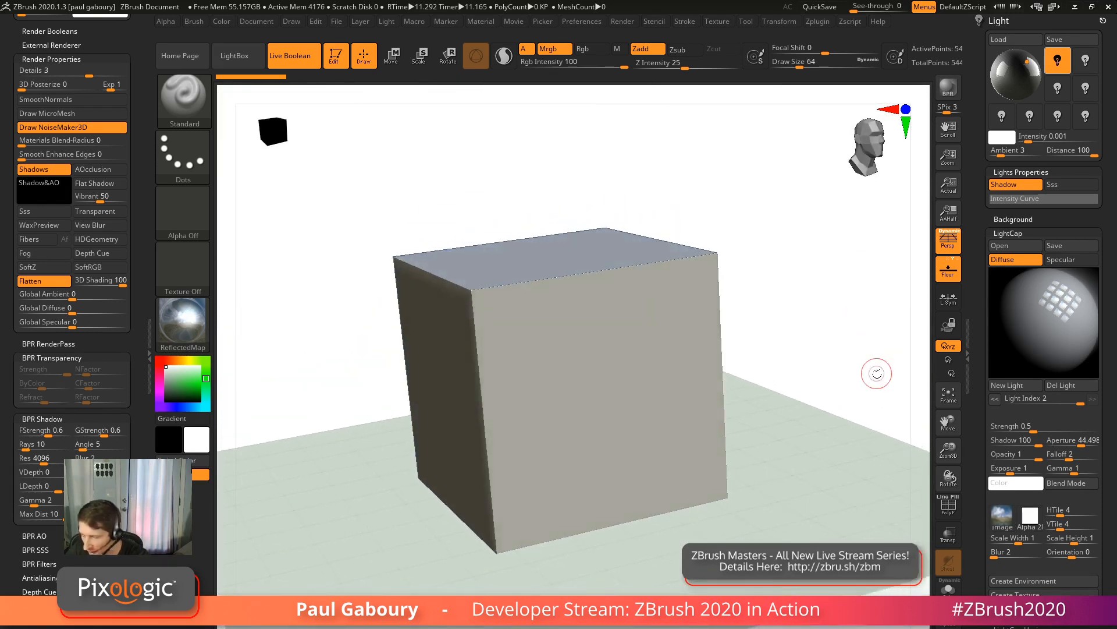
Lower the global lights and environment Distance to 80 and view the cube's reflection from a steeper angle.
{"action": "left_click", "coordinate": [1094, 153]}
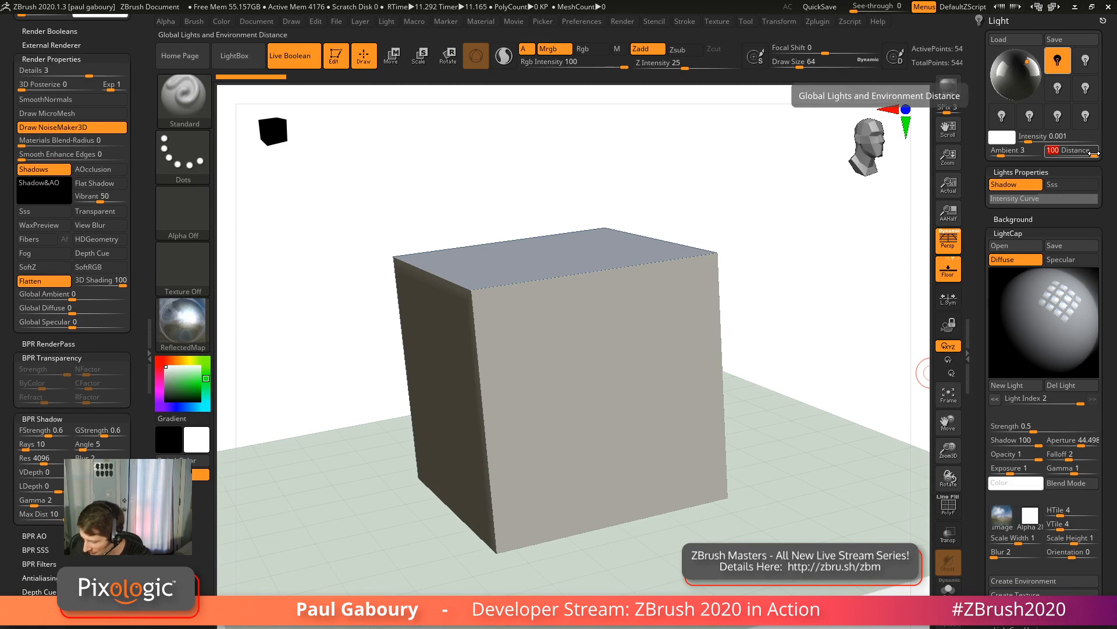
{"action": "type", "text": "80"}
{"action": "key", "text": "Return"}
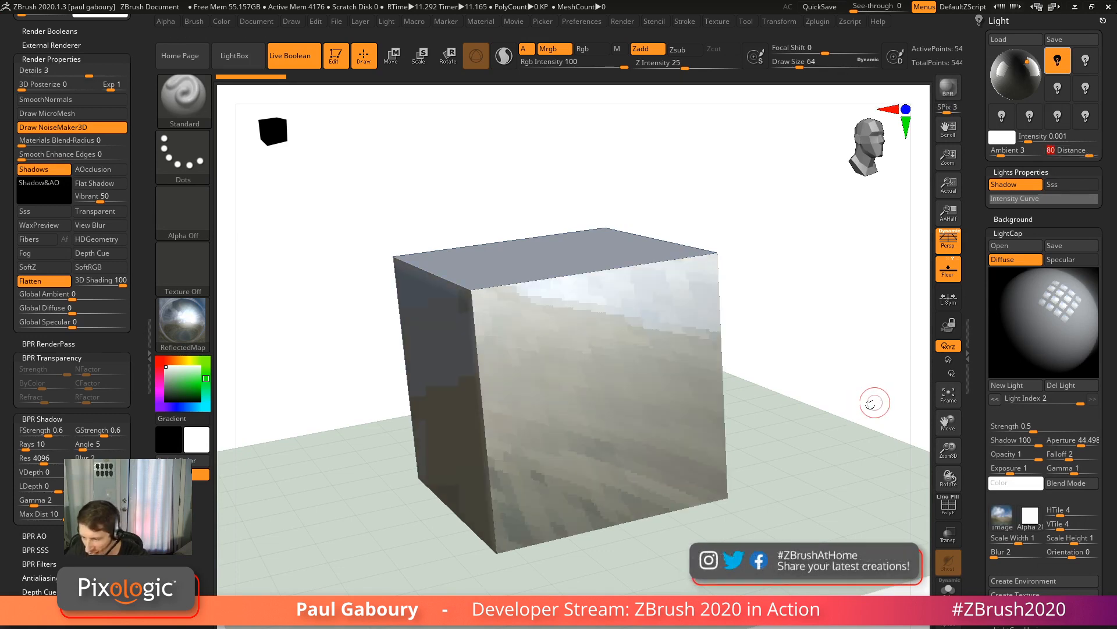
{"action": "left_click_drag", "start_coordinate": [875, 399], "coordinate": [923, 460]}
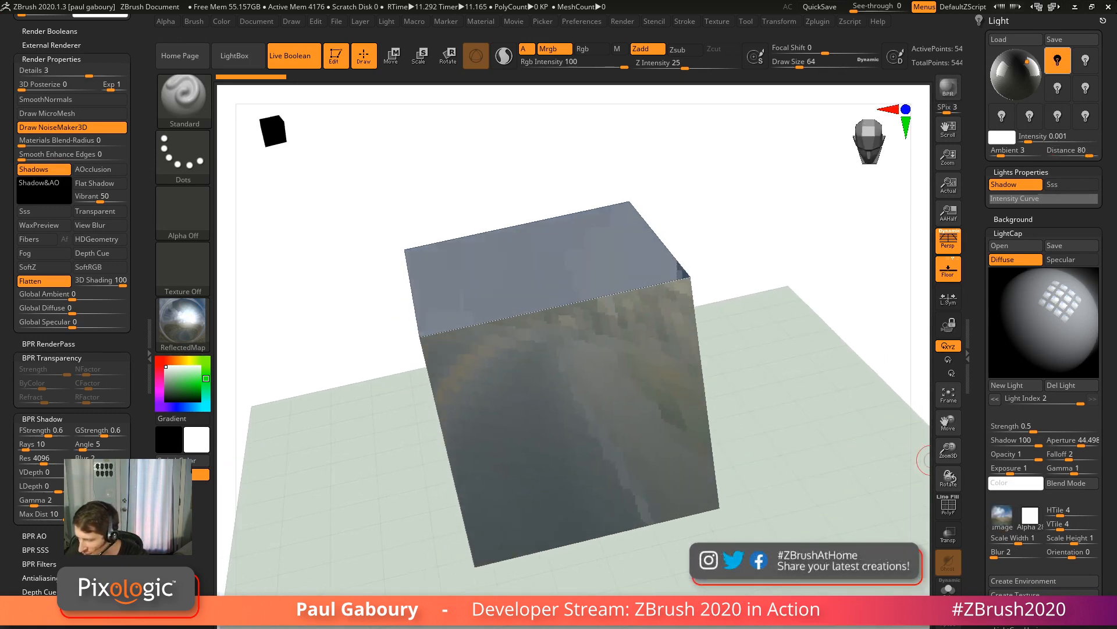
Try the concentric-ring Texture 10 in the ReflectedMap material's S1 shader and check its reflection on the cube.
{"action": "scroll", "coordinate": [1059, 434], "scroll_direction": "down", "scroll_amount": 10}
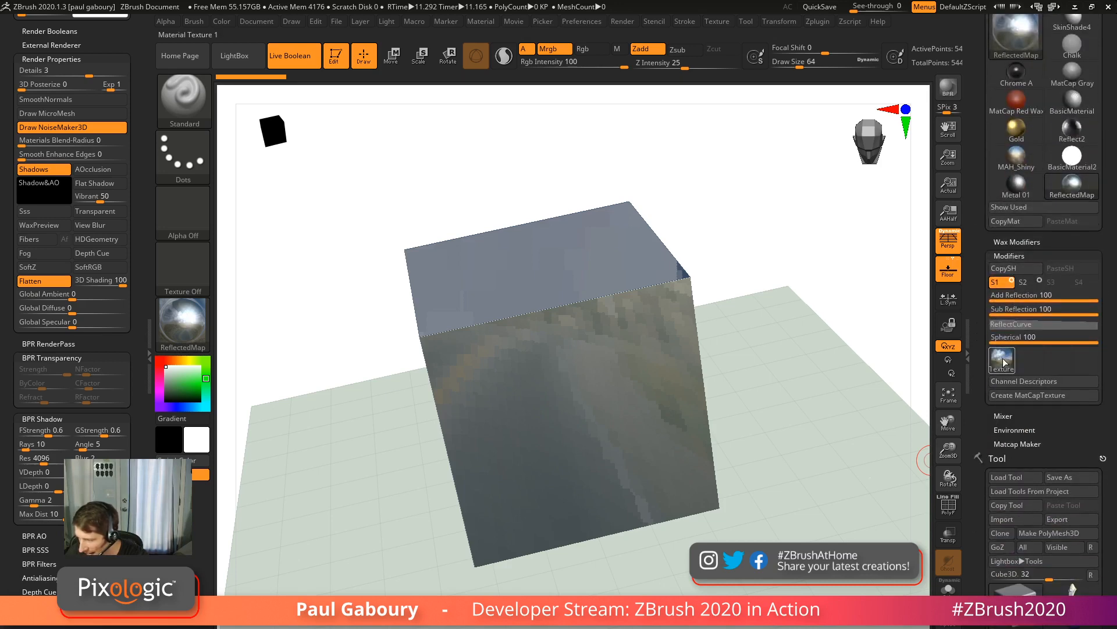
{"action": "left_click", "coordinate": [1002, 359]}
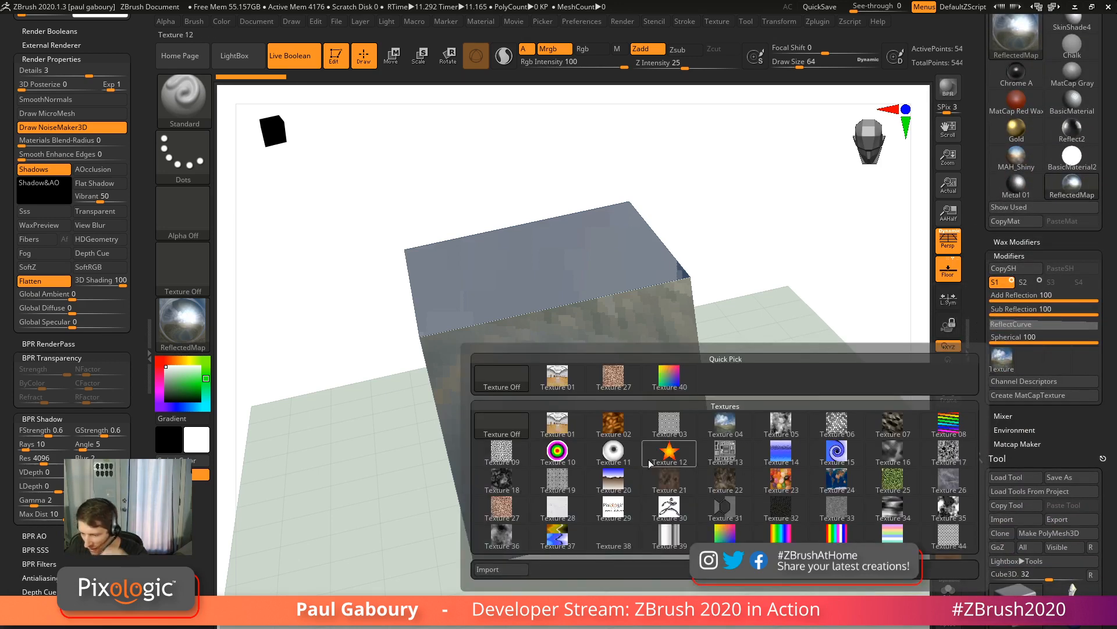
{"action": "left_click", "coordinate": [557, 450]}
{"action": "left_click_drag", "start_coordinate": [569, 459], "coordinate": [870, 418]}
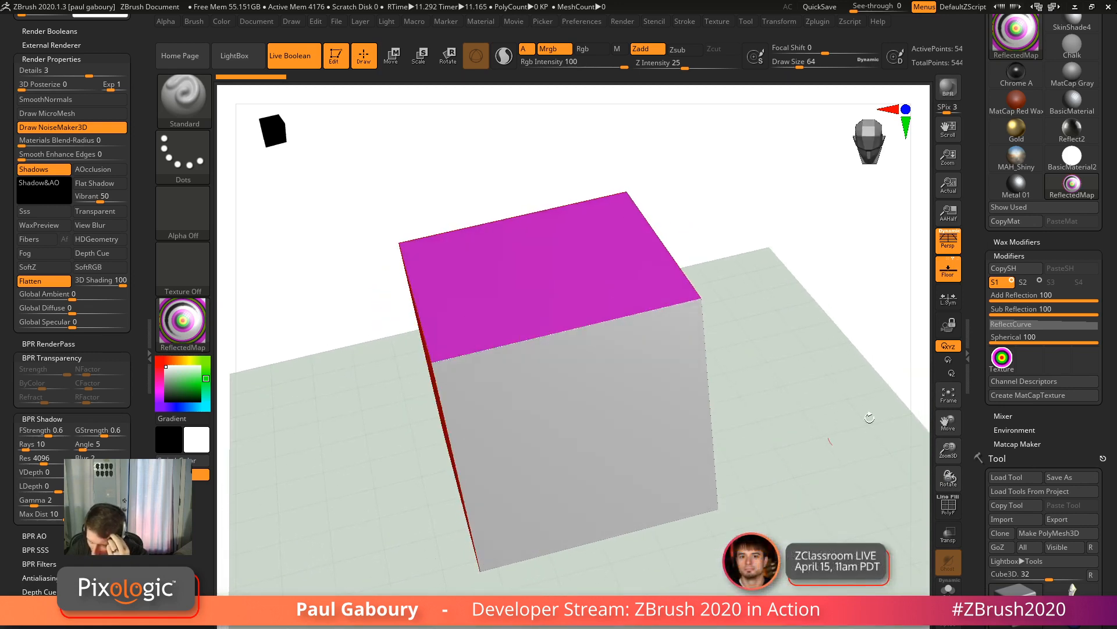
Replace the S1 shader's ring texture with the world map Texture 24 and view its reflection on the cube.
{"action": "left_click", "coordinate": [1001, 359]}
{"action": "left_click", "coordinate": [844, 479]}
{"action": "left_click_drag", "start_coordinate": [843, 479], "coordinate": [920, 431]}
Switch the active tool from the cube to the multi-part car model.
{"action": "left_click_drag", "start_coordinate": [1043, 524], "coordinate": [1042, 347]}
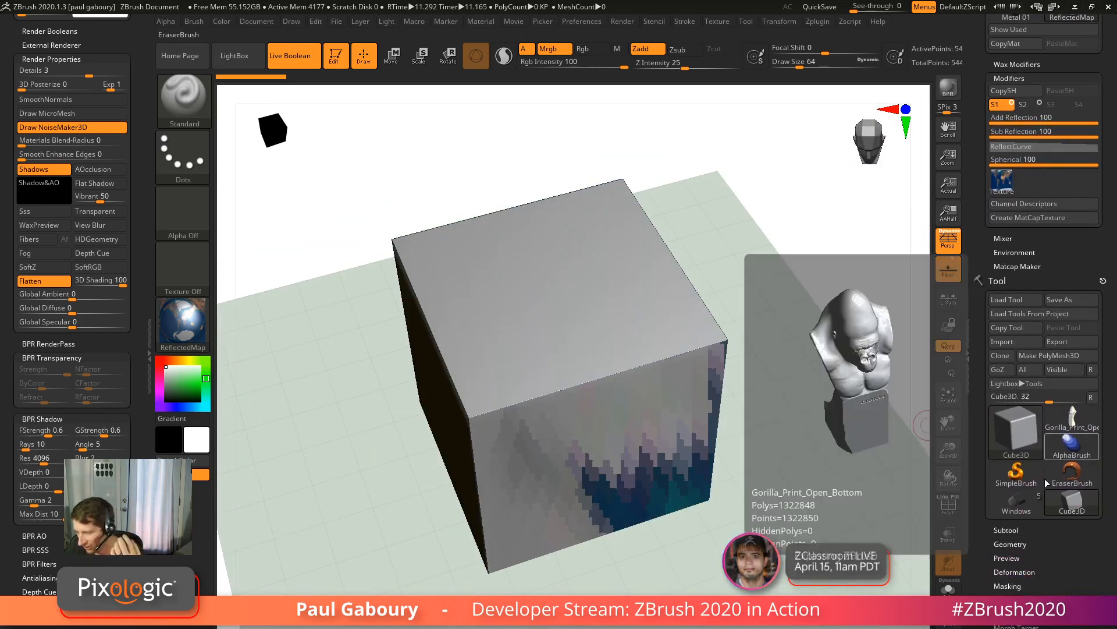
{"action": "left_click", "coordinate": [1016, 502]}
{"action": "left_click_drag", "start_coordinate": [699, 475], "coordinate": [751, 475]}
Compare the car's reflections at global lights and environment Distances of 100 and about 8, finishing at 100.
{"action": "left_click_drag", "start_coordinate": [978, 236], "coordinate": [985, 434]}
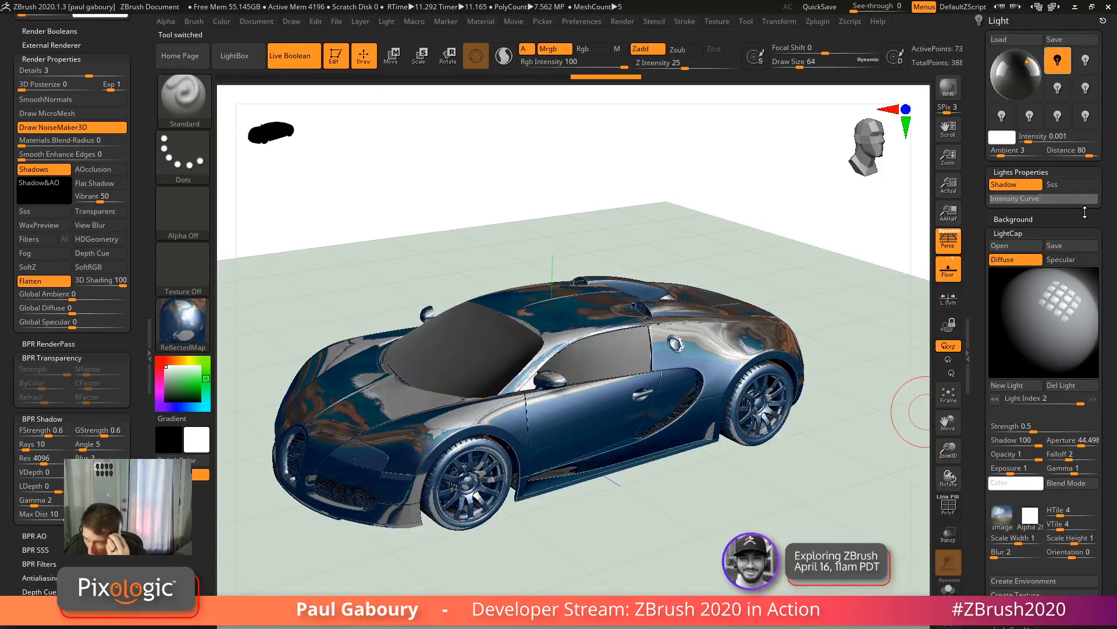
{"action": "left_click_drag", "start_coordinate": [1083, 152], "coordinate": [1109, 156]}
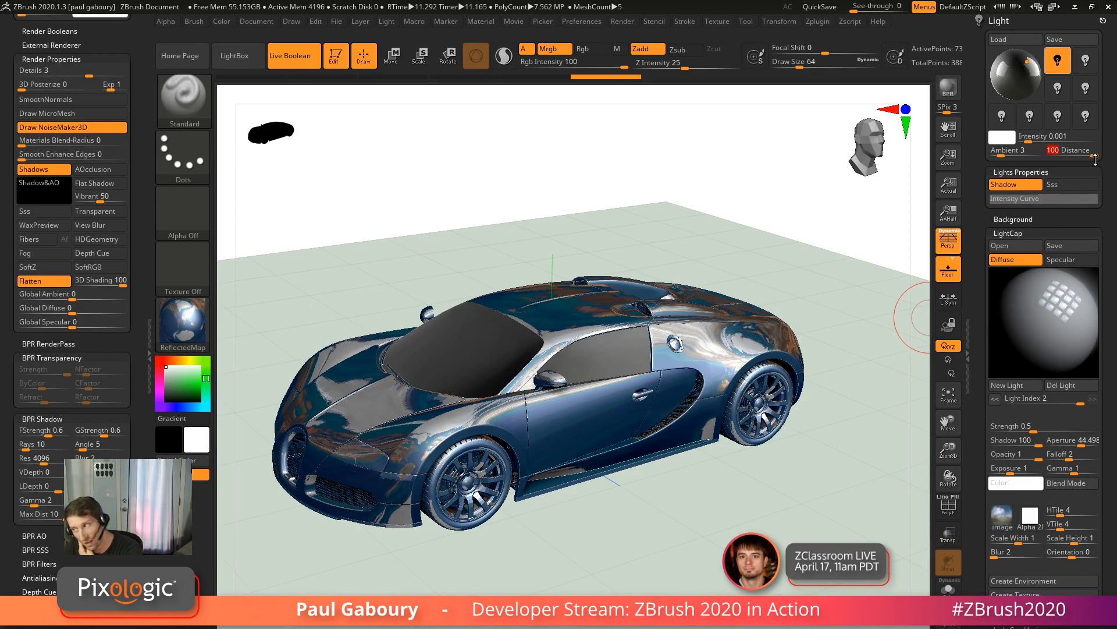
{"action": "left_click_drag", "start_coordinate": [1079, 155], "coordinate": [1052, 156]}
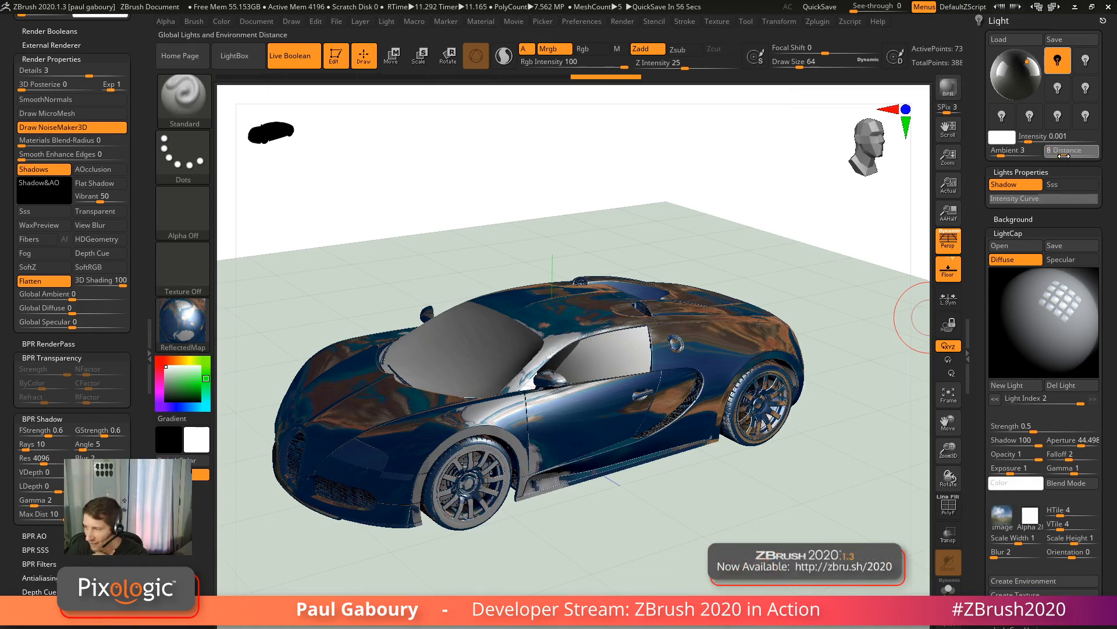
{"action": "left_click_drag", "start_coordinate": [1051, 155], "coordinate": [1113, 160]}
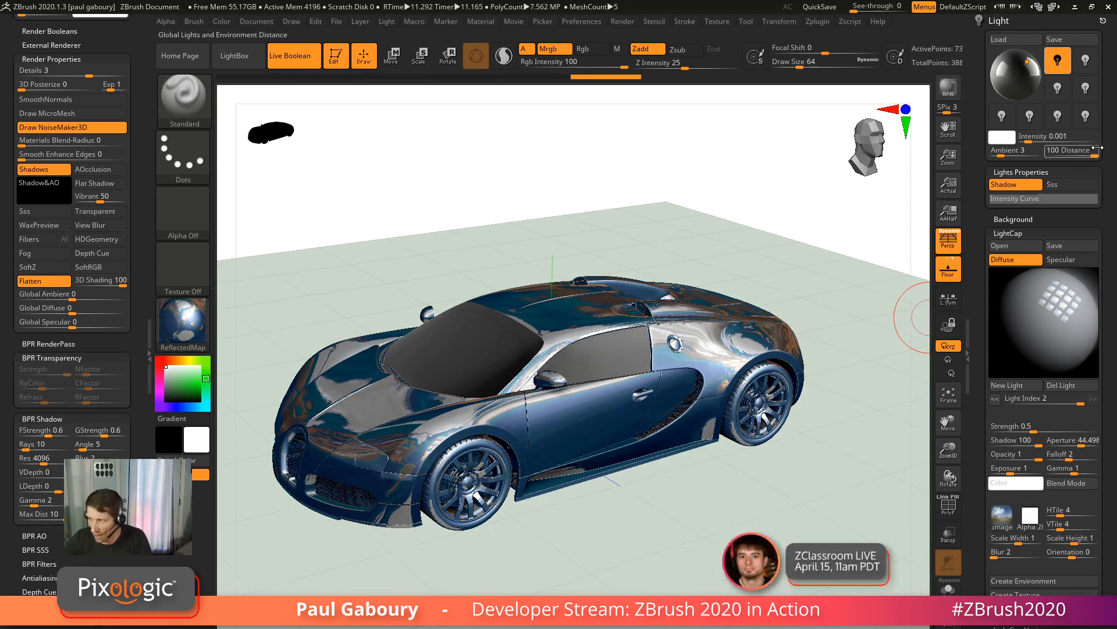
{"action": "left_click_drag", "start_coordinate": [1088, 153], "coordinate": [1098, 155]}
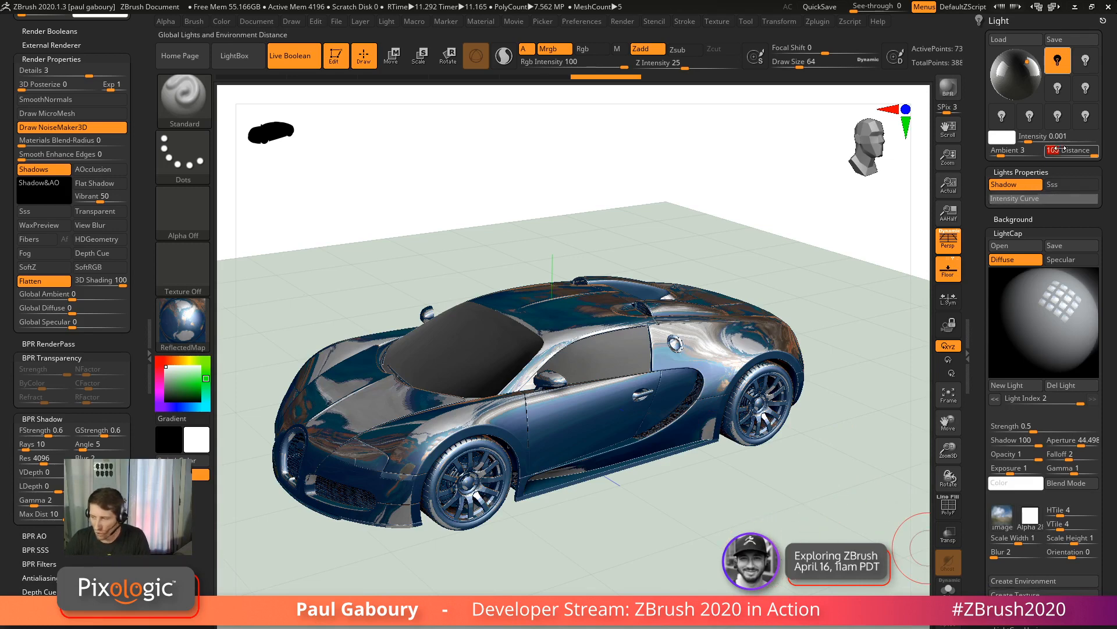
Inspect the ReflectedMap material's texture, then try the Metal 01 material on the car from a higher angle.
{"action": "scroll", "coordinate": [1009, 467], "scroll_direction": "down", "scroll_amount": 10}
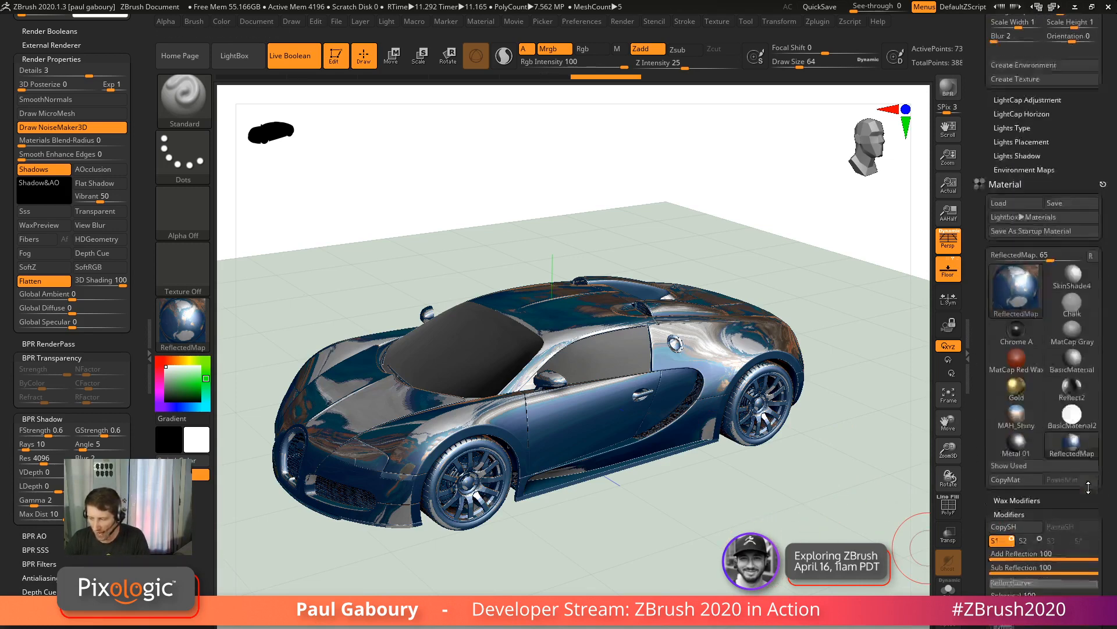
{"action": "mouse_move", "coordinate": [1009, 466]}
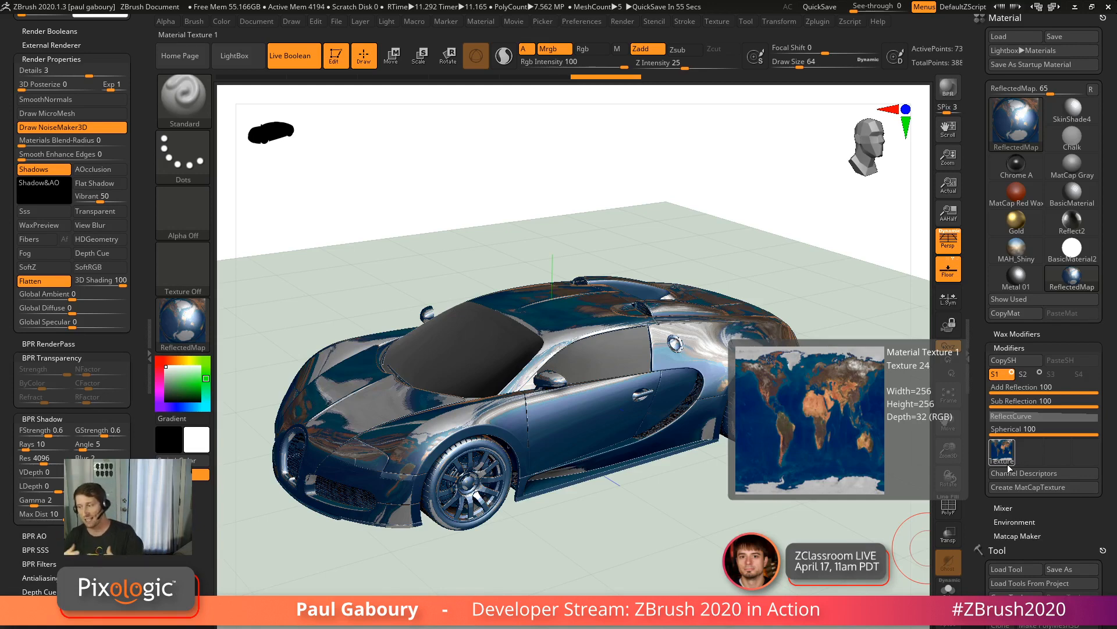
{"action": "left_click", "coordinate": [1030, 281]}
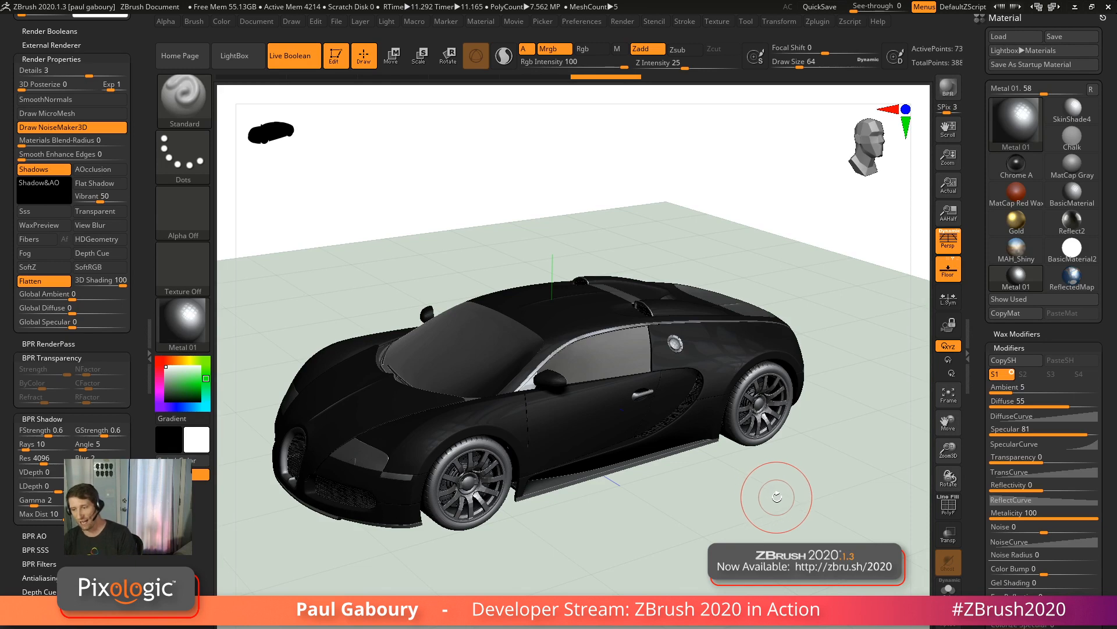
{"action": "left_click_drag", "start_coordinate": [788, 494], "coordinate": [786, 518]}
{"action": "scroll", "coordinate": [1027, 407], "scroll_direction": "down", "scroll_amount": 3}
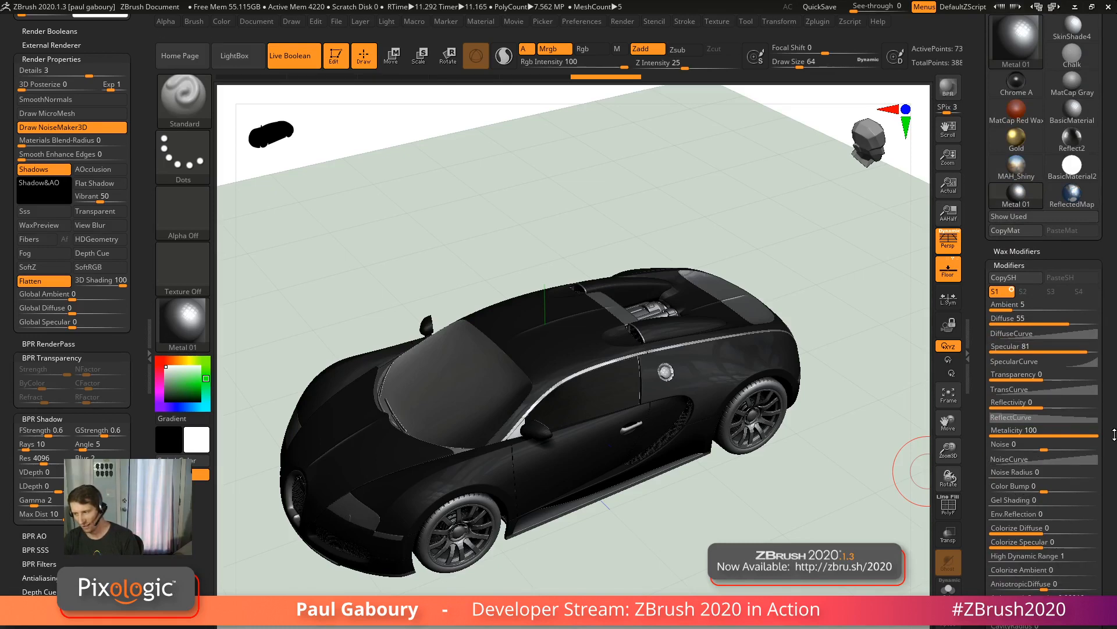
Show the car with ReflectedMap again, then switch it to the MAH_Shiny material and inspect it from several angles.
{"action": "scroll", "coordinate": [1042, 349], "scroll_direction": "up", "scroll_amount": 2}
{"action": "left_click", "coordinate": [1072, 251]}
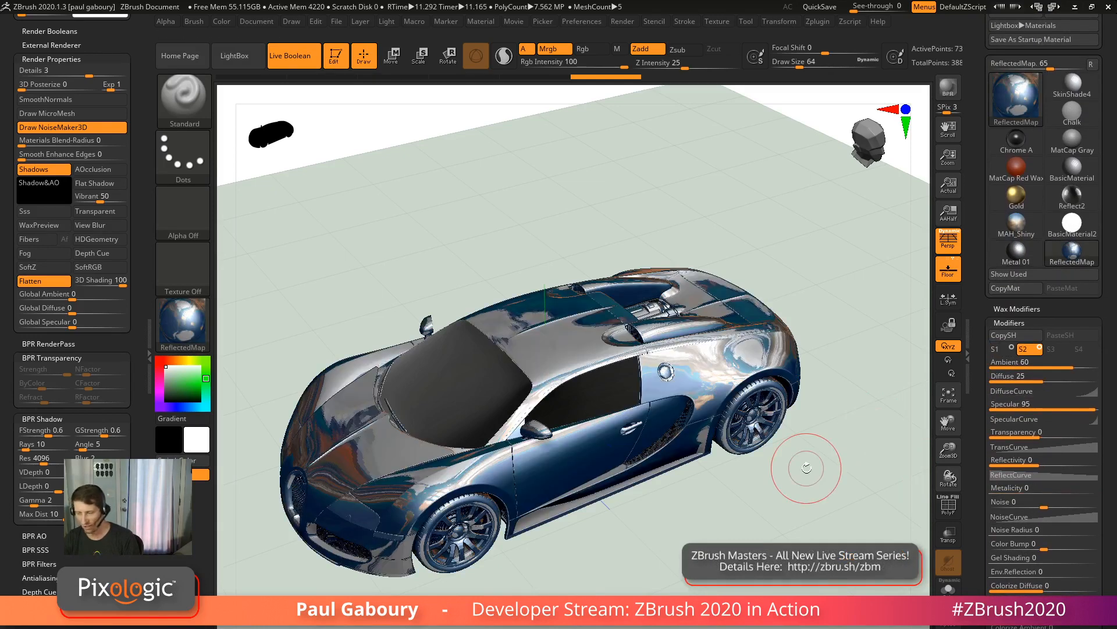
{"action": "left_click", "coordinate": [1011, 232]}
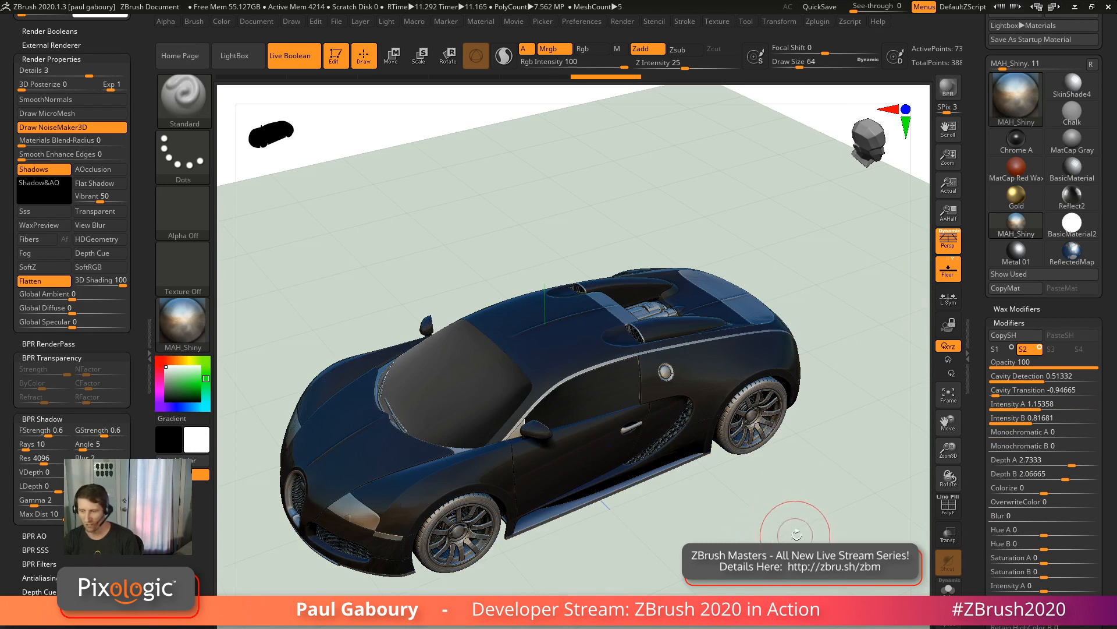
{"action": "left_click_drag", "start_coordinate": [796, 533], "coordinate": [904, 457]}
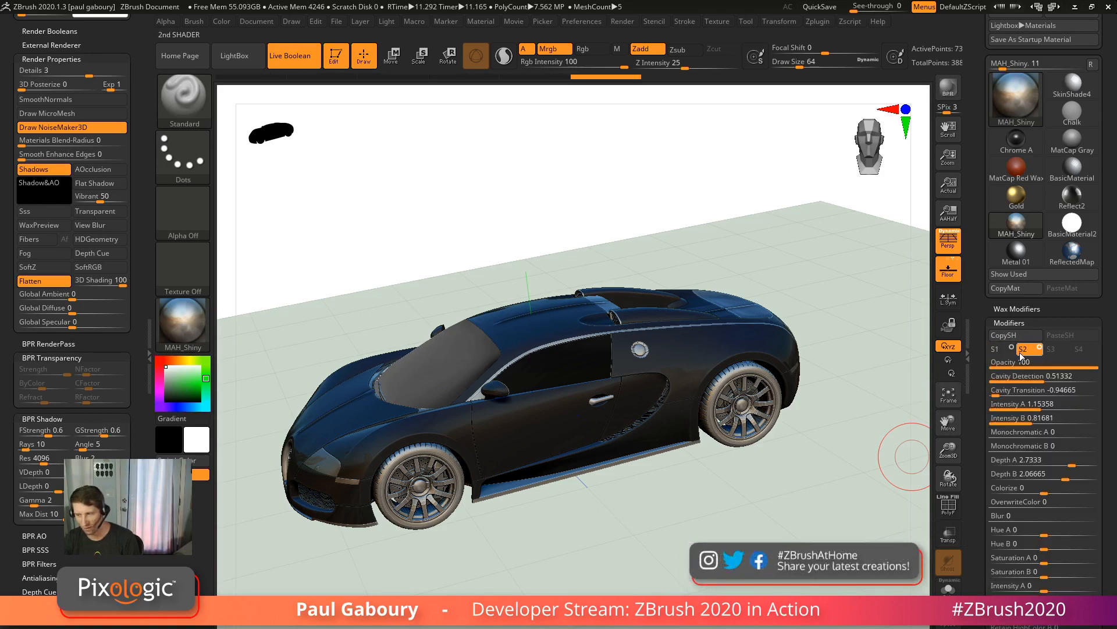
{"action": "mouse_move", "coordinate": [812, 451]}
{"action": "left_mouse_down"}
{"action": "mouse_move", "coordinate": [815, 439]}
{"action": "mouse_move", "coordinate": [815, 457]}
{"action": "left_mouse_up"}
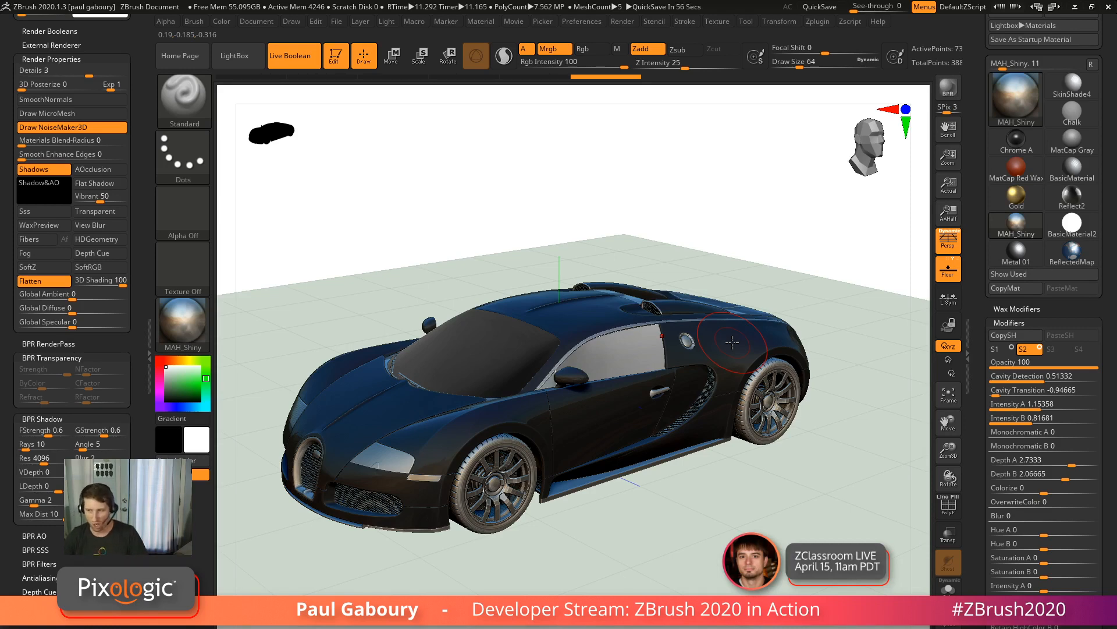
Choose a bright green as the active color and fill the car's Windows subtool with it.
{"action": "left_click_drag", "start_coordinate": [974, 475], "coordinate": [966, 351]}
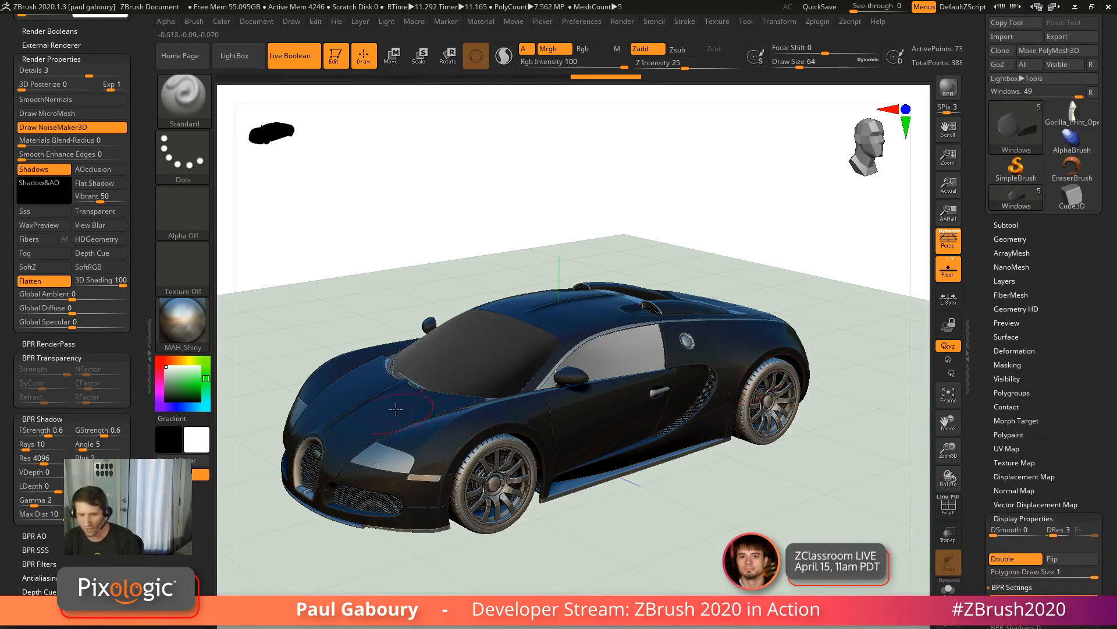
{"action": "left_click", "coordinate": [200, 382]}
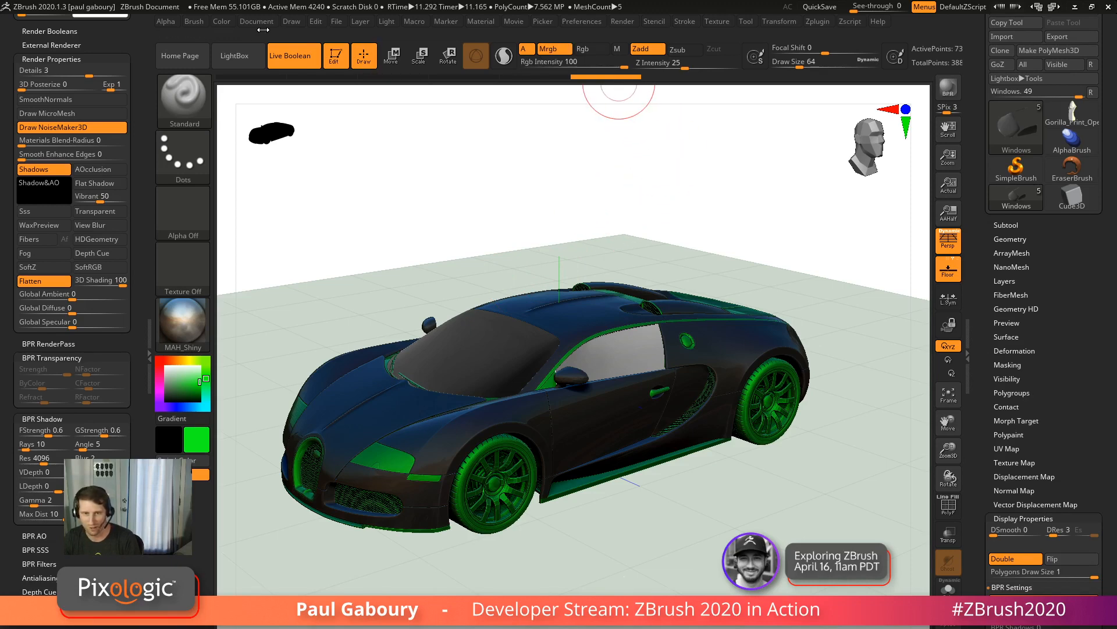
{"action": "left_click", "coordinate": [222, 22]}
{"action": "left_click", "coordinate": [261, 270]}
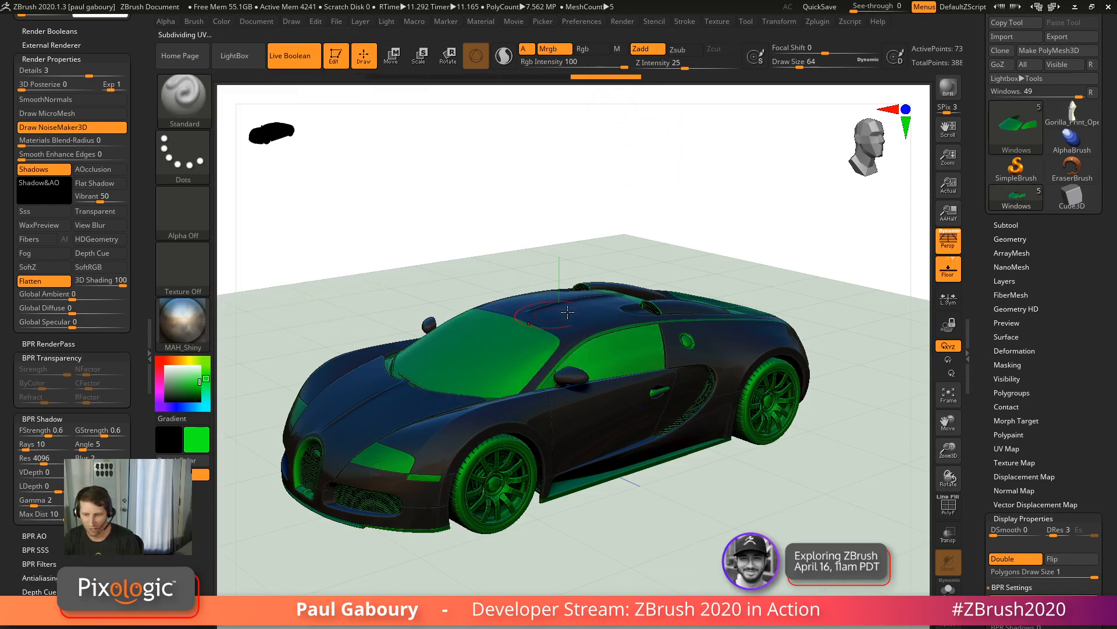
Select the car's body subtool and fill it with the green color and MAH_Shiny material.
{"action": "left_click", "coordinate": [1007, 225]}
{"action": "left_click", "coordinate": [1016, 349]}
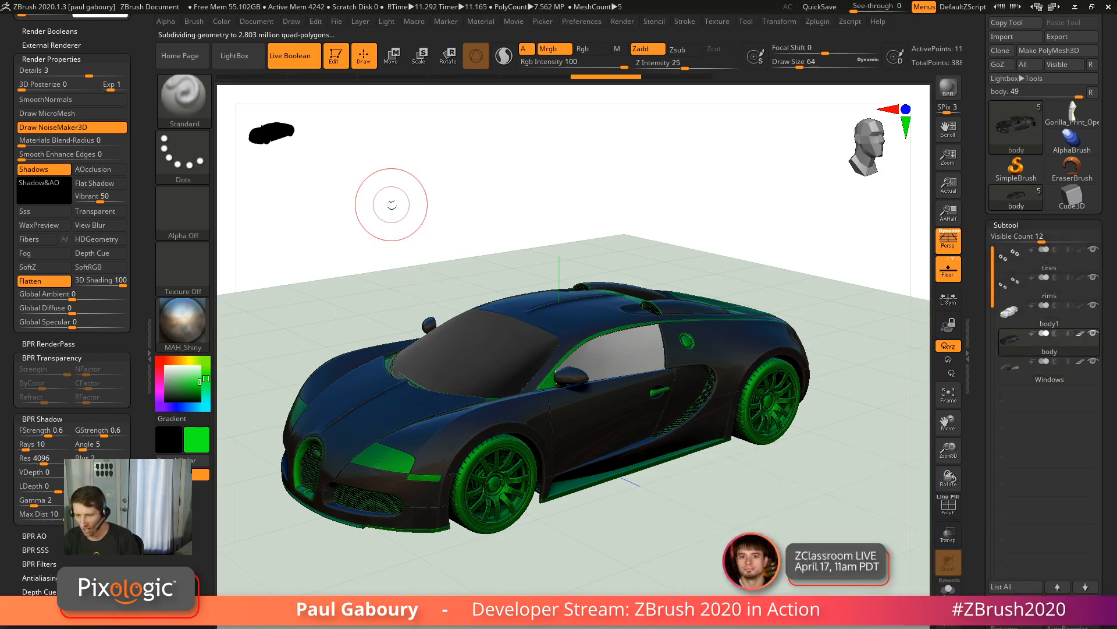
{"action": "left_click", "coordinate": [221, 21]}
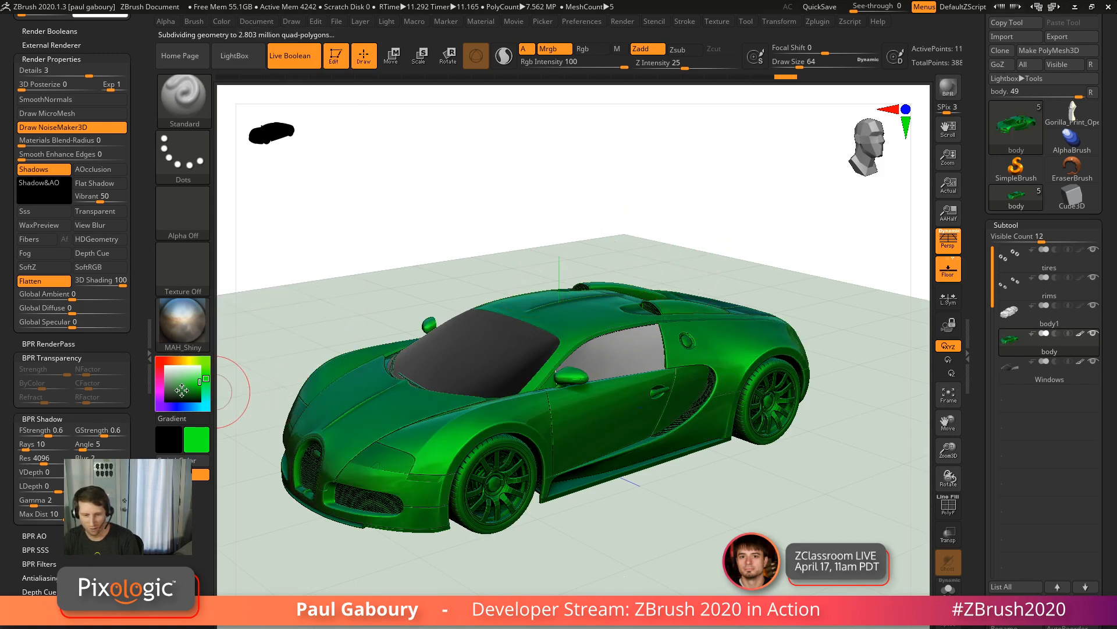
Reset the active color to white and make a BPR render of the green car from a higher angle.
{"action": "left_click", "coordinate": [164, 363]}
{"action": "mouse_move", "coordinate": [711, 481]}
{"action": "left_mouse_down"}
{"action": "mouse_move", "coordinate": [732, 531]}
{"action": "mouse_move", "coordinate": [721, 474]}
{"action": "mouse_move", "coordinate": [736, 460]}
{"action": "left_mouse_up"}
{"action": "key", "text": "shift"}
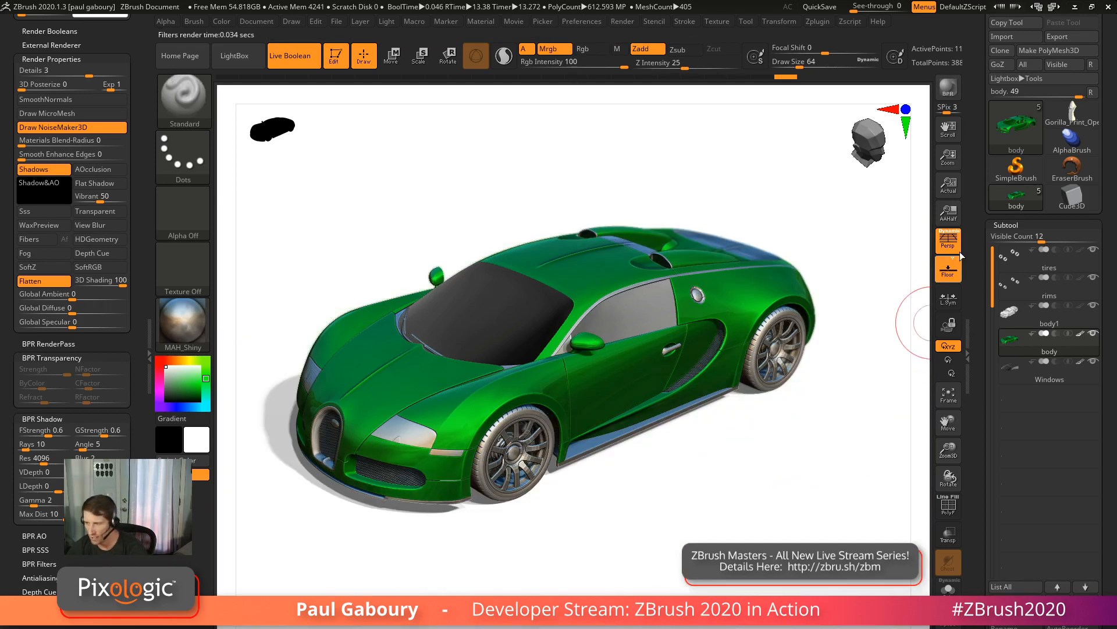
Collapse the subtool list and make BasicMaterial the active material for the car's unfilled parts.
{"action": "left_click", "coordinate": [985, 225]}
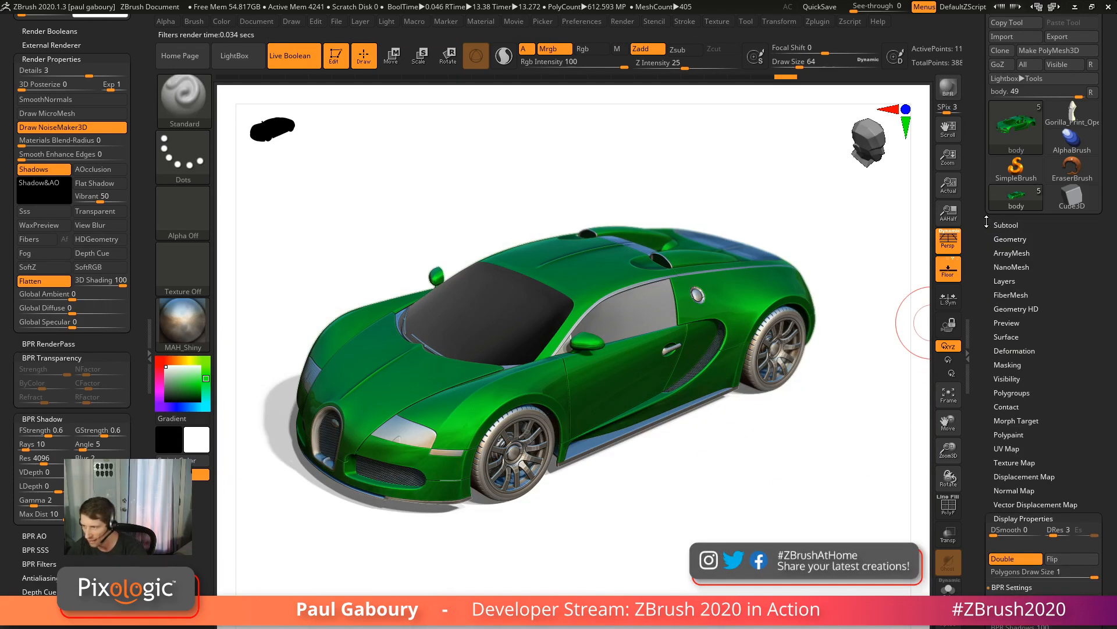
{"action": "left_click_drag", "start_coordinate": [986, 225], "coordinate": [982, 463]}
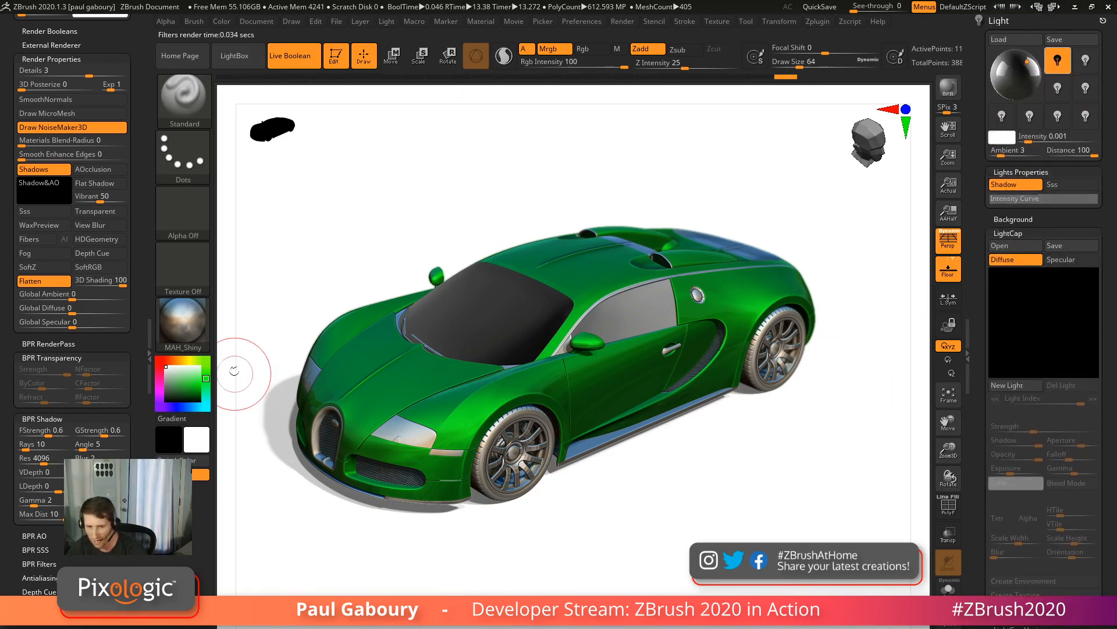
{"action": "left_click", "coordinate": [181, 325]}
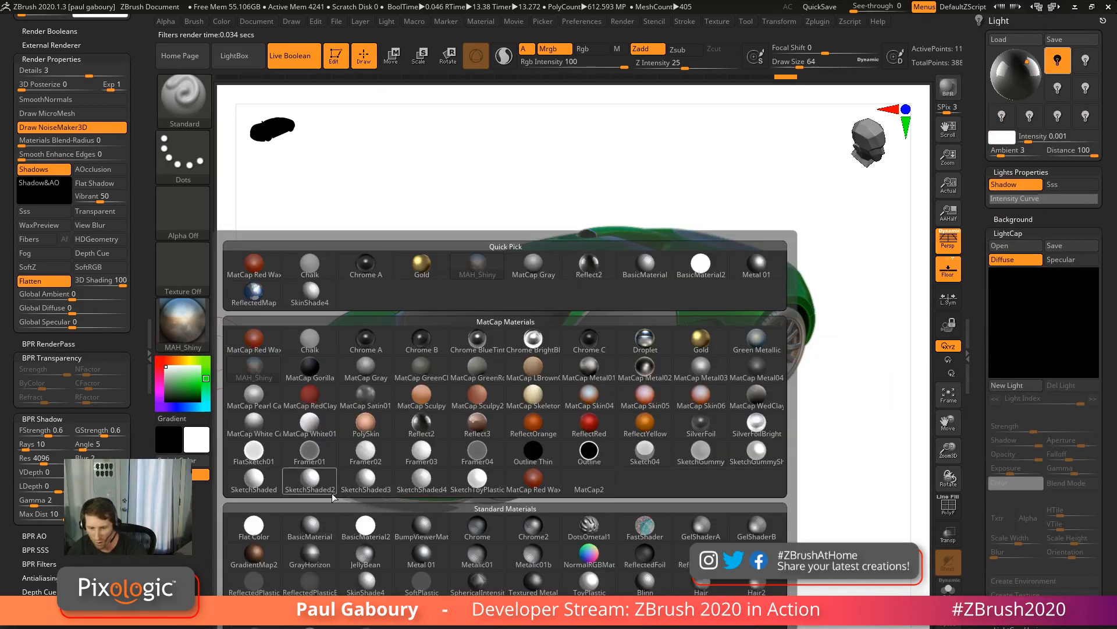
{"action": "left_click", "coordinate": [320, 535]}
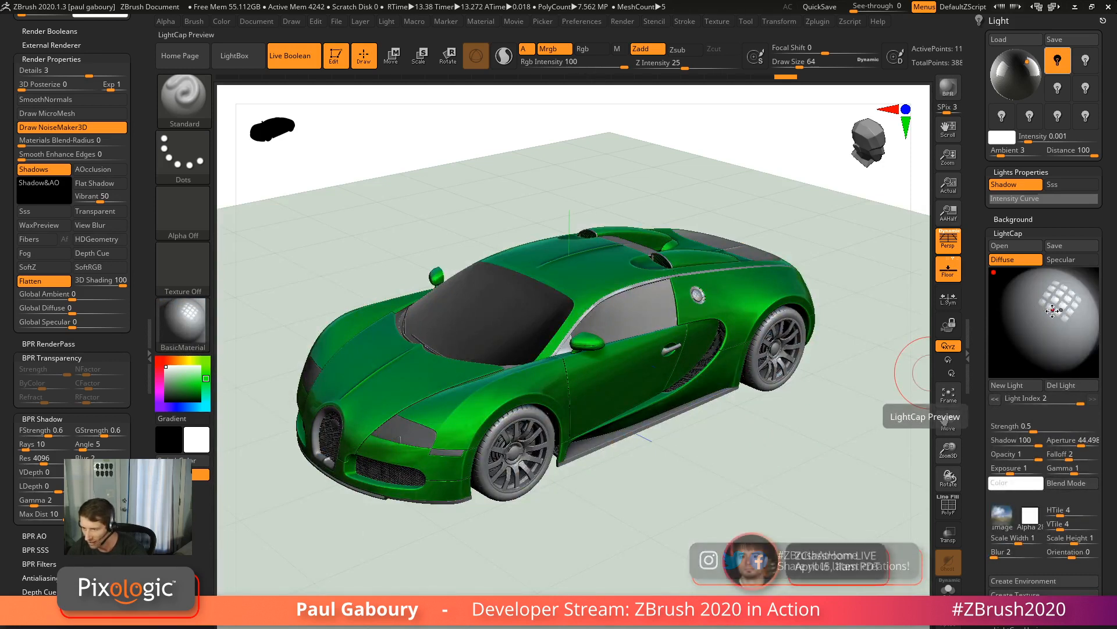
Move LightCap light 2 toward the sphere's upper-right edge and raise its Strength to about 0.94.
{"action": "left_click_drag", "start_coordinate": [1052, 310], "coordinate": [1071, 298]}
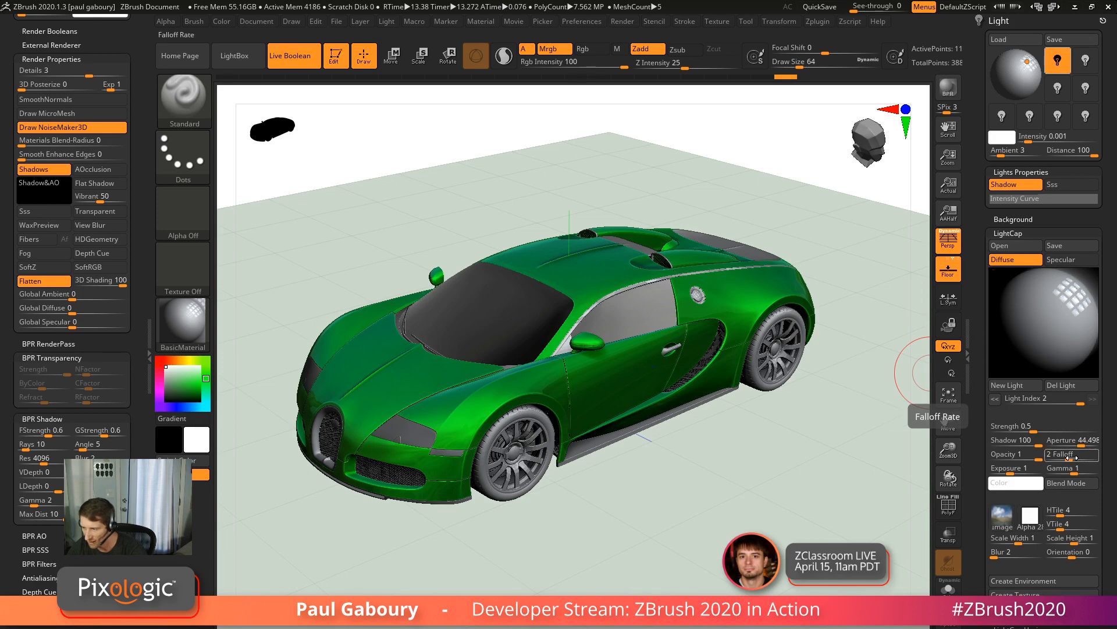
{"action": "left_click_drag", "start_coordinate": [1036, 429], "coordinate": [1042, 429]}
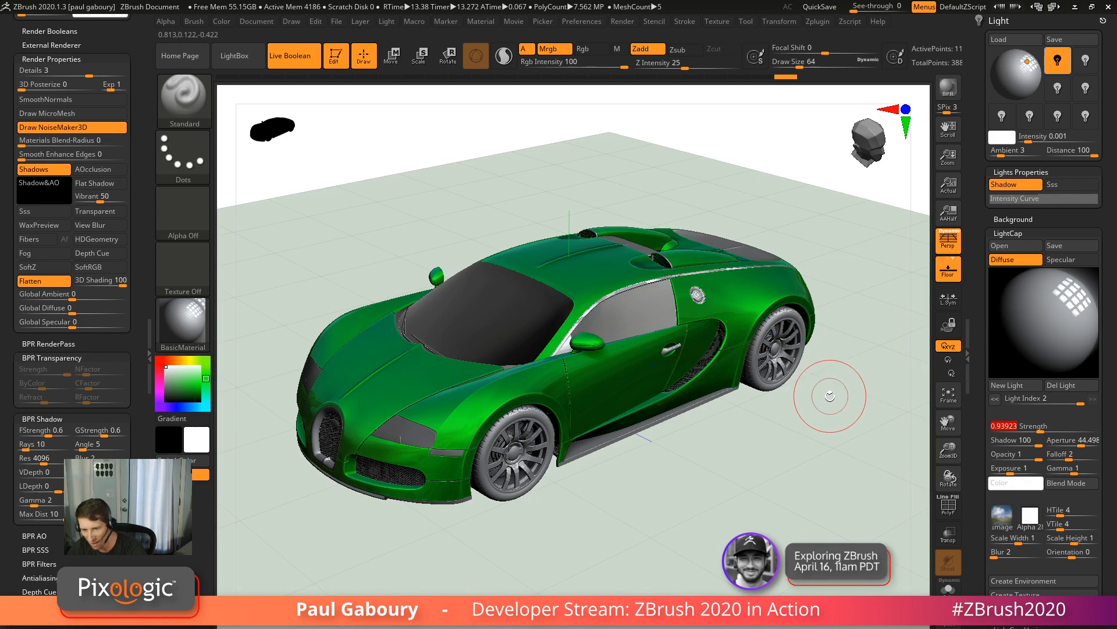
Sample the MAH_Shiny and Reflect2 materials from the car to compare them on its unfilled parts.
{"action": "left_click_drag", "start_coordinate": [207, 325], "coordinate": [447, 402]}
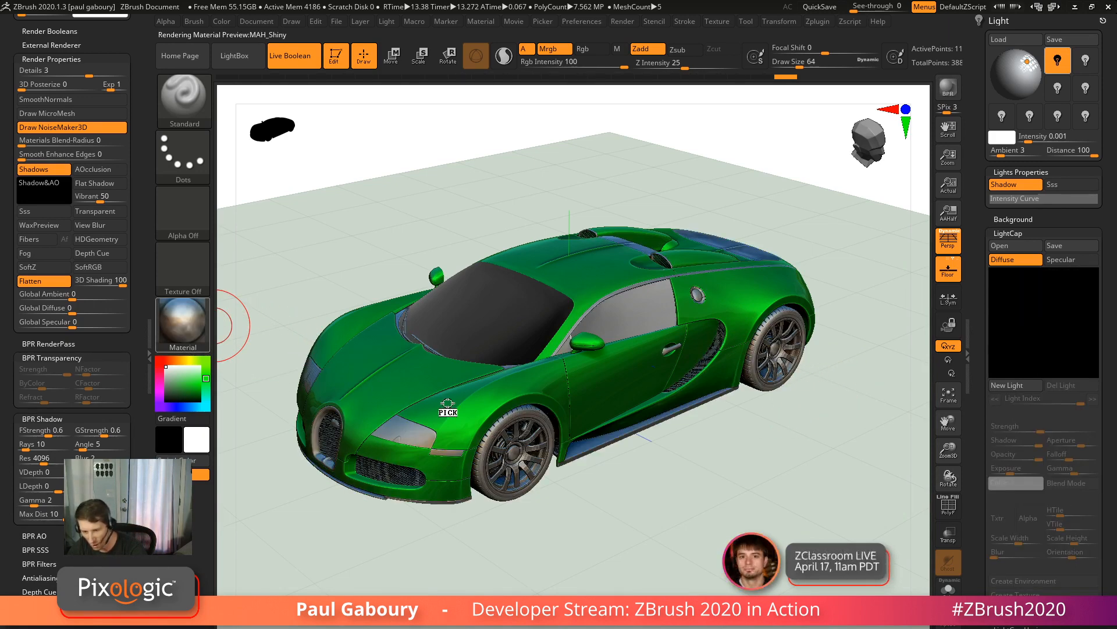
{"action": "left_click_drag", "start_coordinate": [181, 317], "coordinate": [462, 317]}
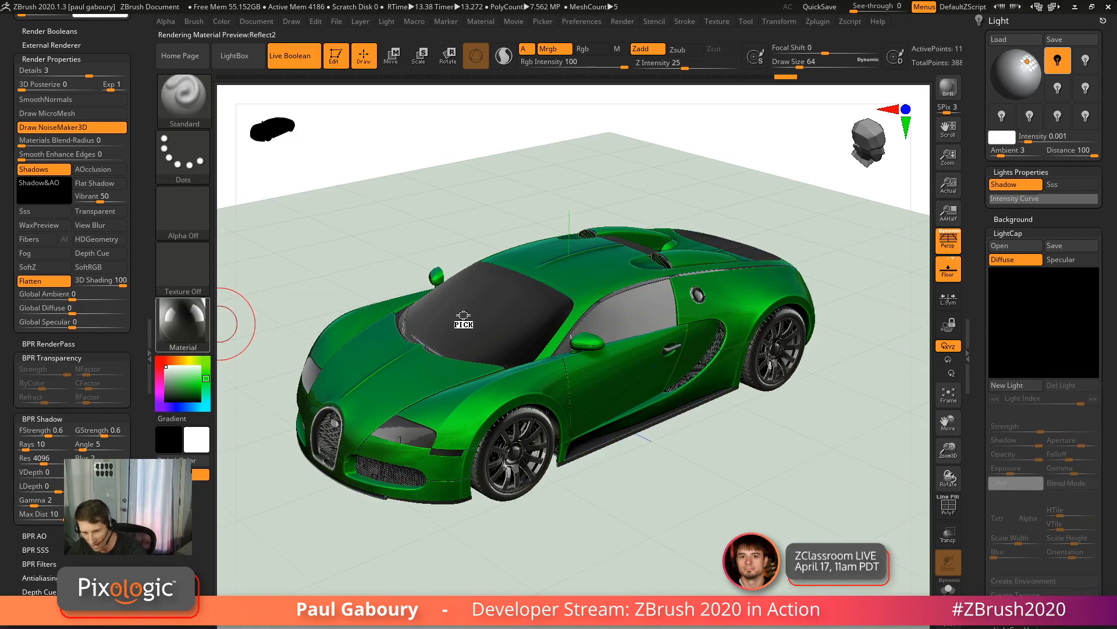
{"action": "left_click_drag", "start_coordinate": [187, 315], "coordinate": [455, 403]}
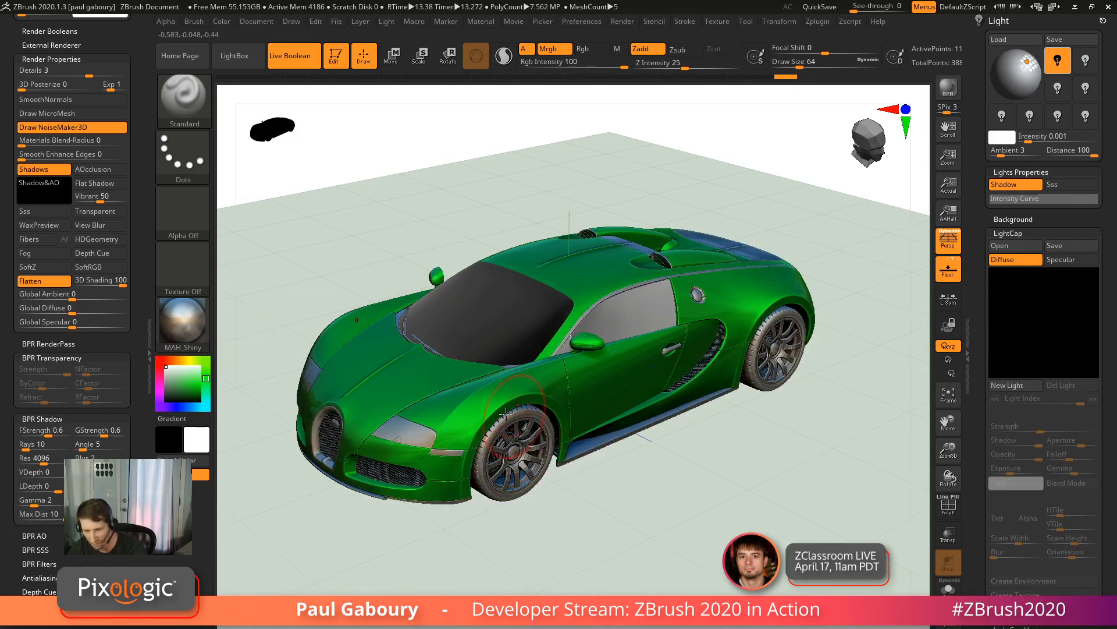
Make BasicMaterial the active material and fill the car's body with it in white.
{"action": "left_click", "coordinate": [177, 320]}
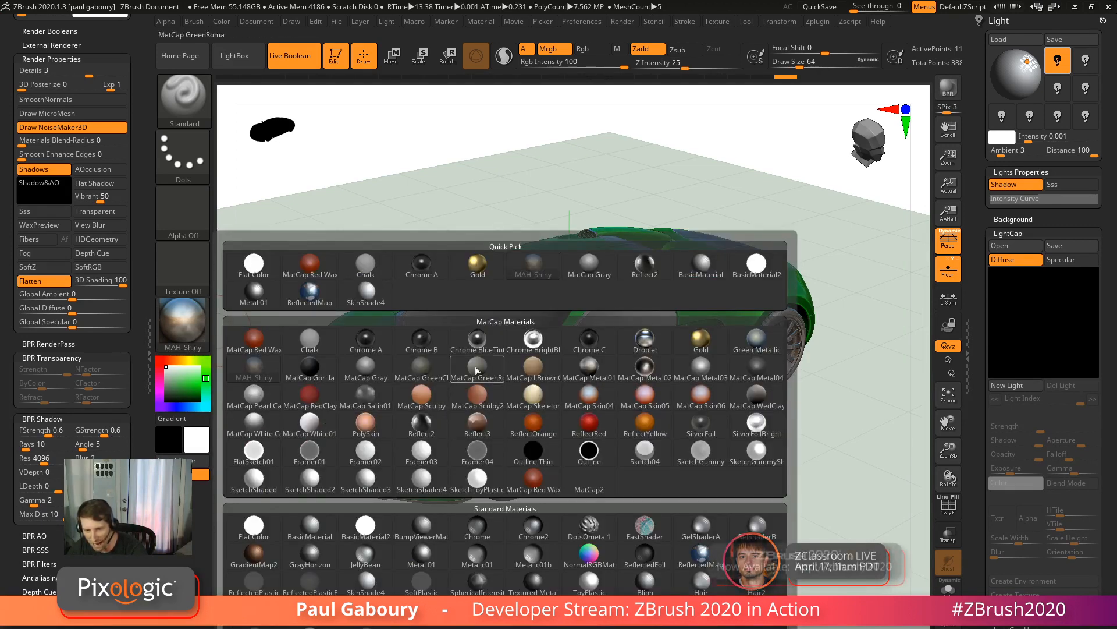
{"action": "mouse_move", "coordinate": [339, 431]}
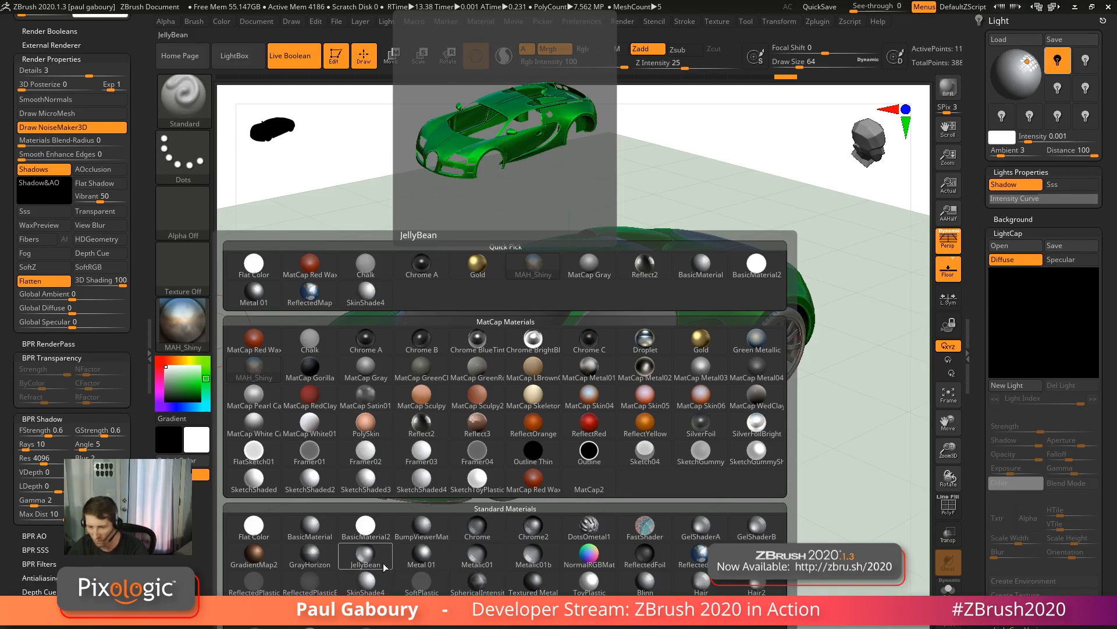
{"action": "left_click", "coordinate": [366, 554]}
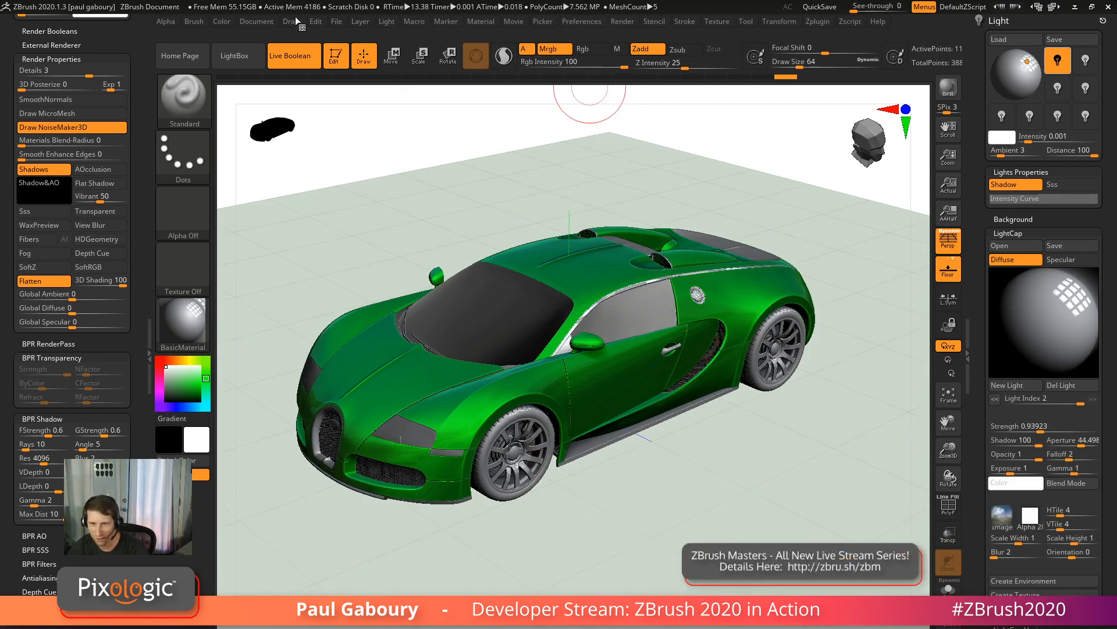
{"action": "left_click", "coordinate": [227, 20]}
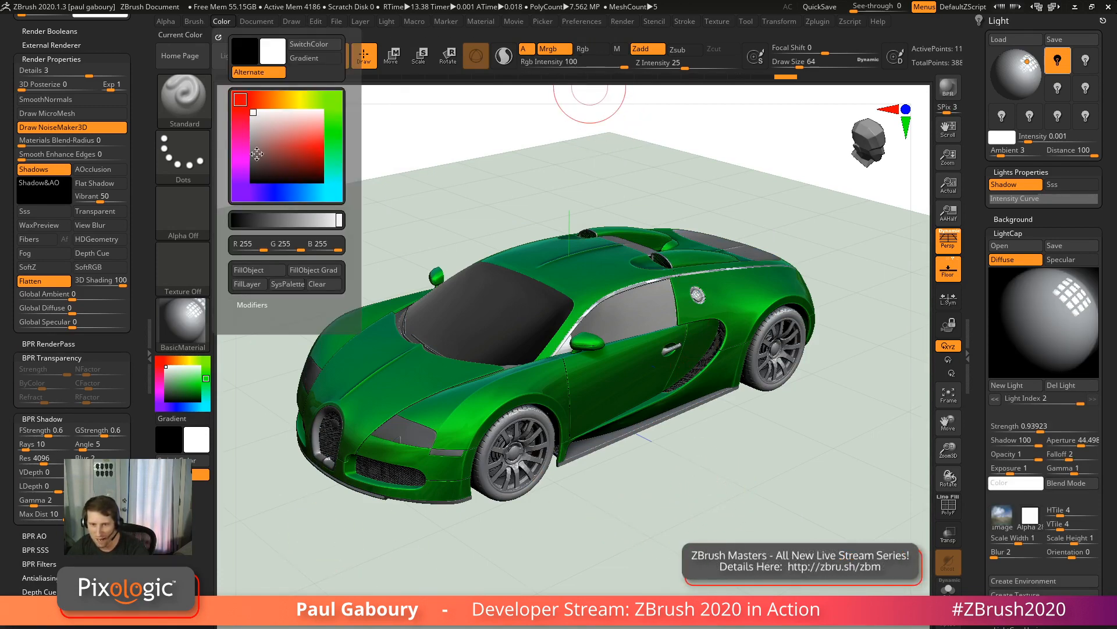
{"action": "left_click", "coordinate": [272, 275]}
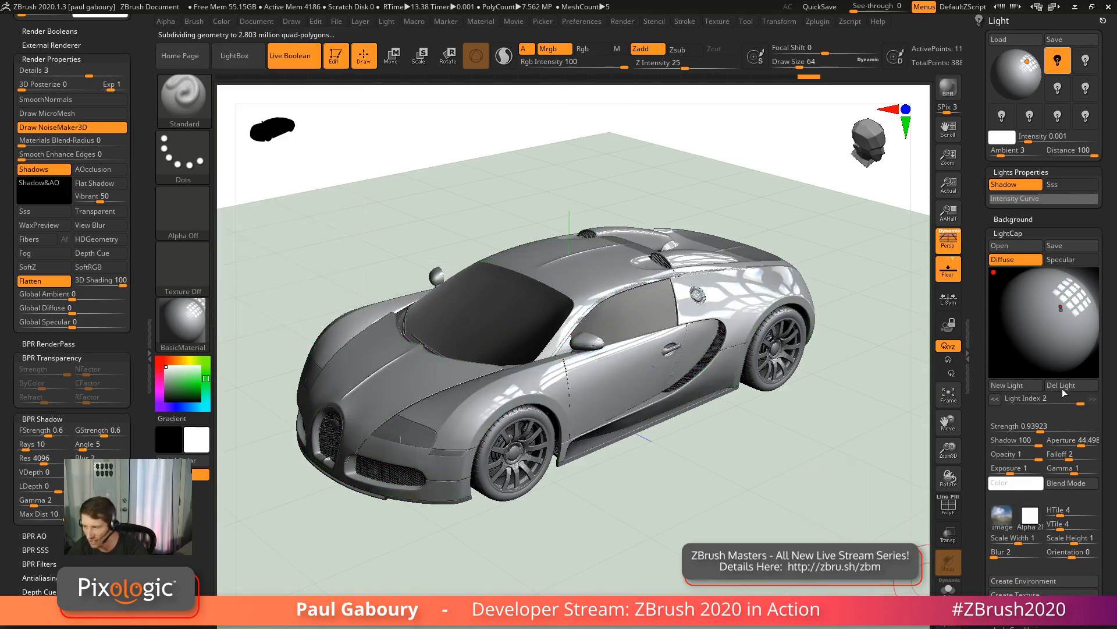
Fill the car's body with a magenta color and reset the active color to white.
{"action": "left_click", "coordinate": [200, 378]}
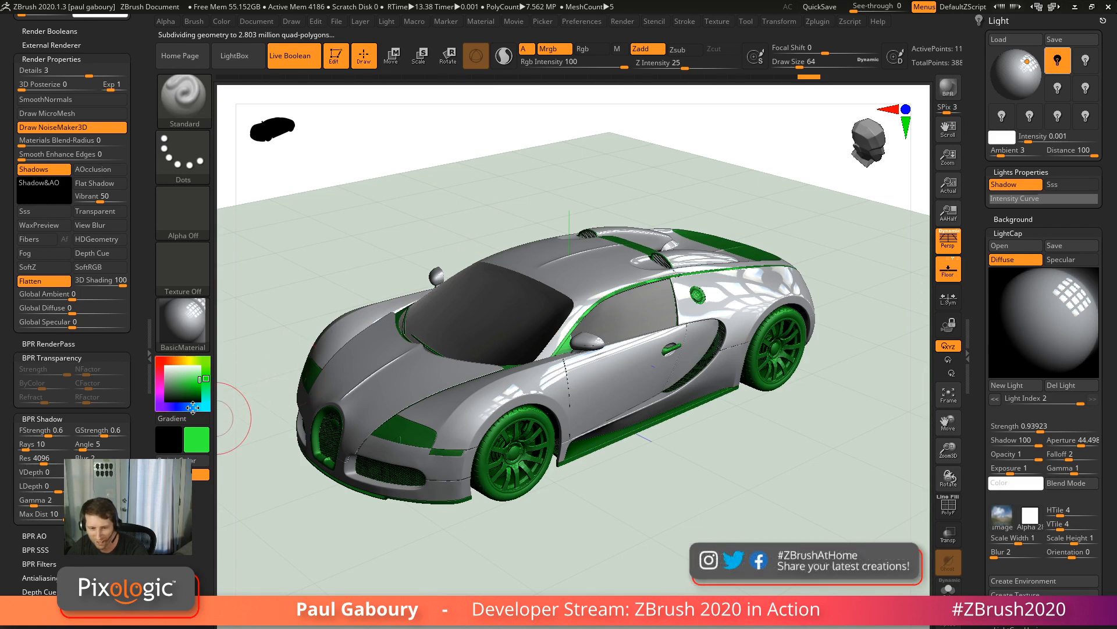
{"action": "left_click_drag", "start_coordinate": [189, 407], "coordinate": [162, 390]}
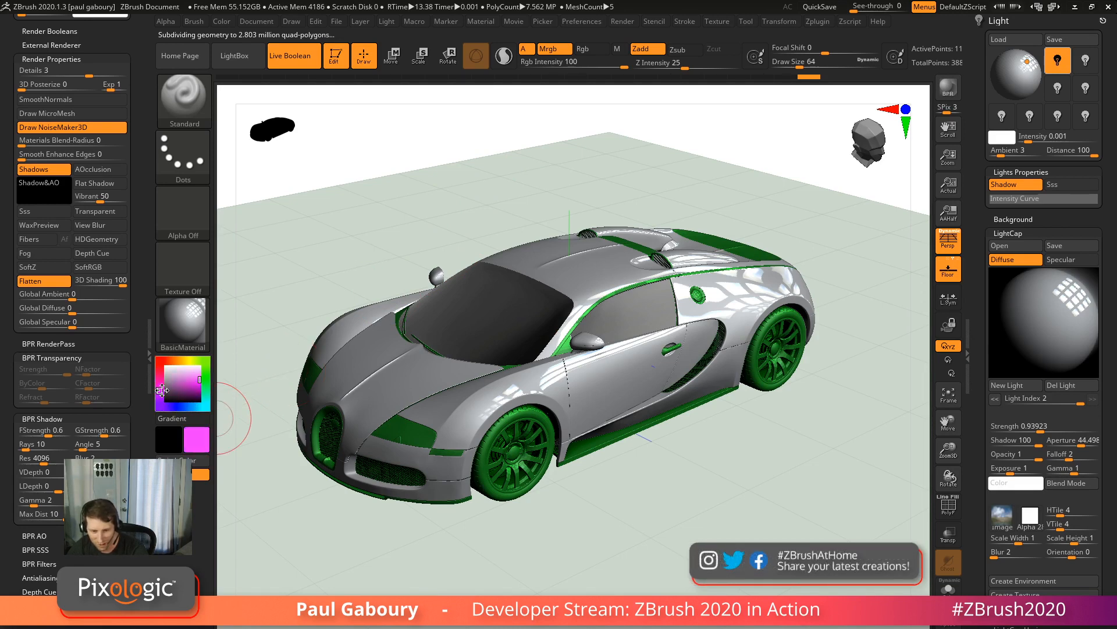
{"action": "left_click", "coordinate": [218, 21]}
{"action": "left_click", "coordinate": [252, 272]}
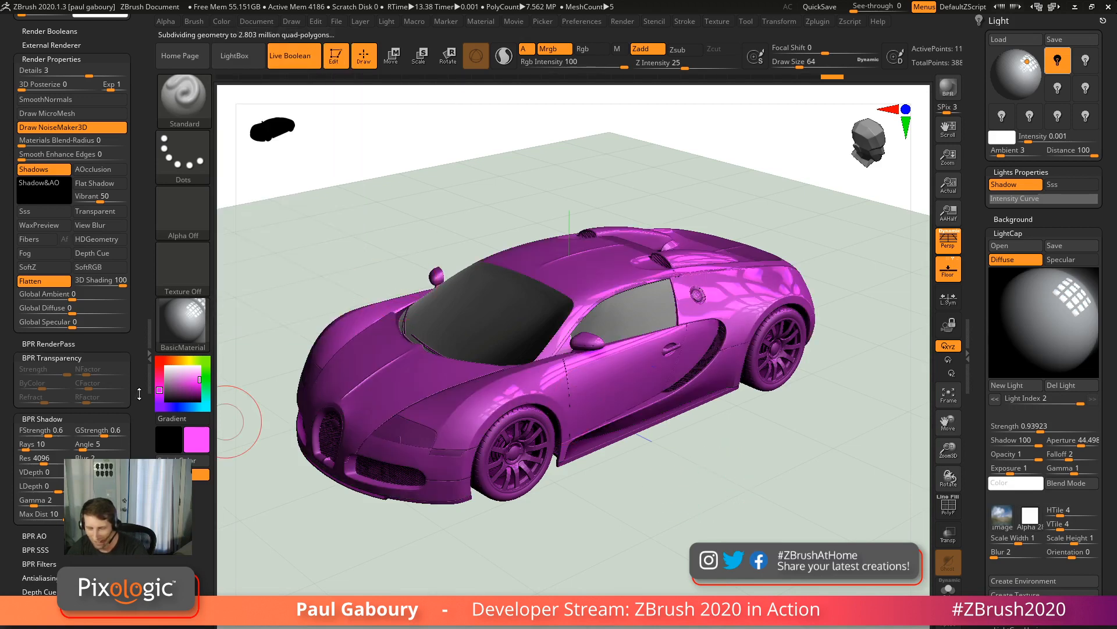
{"action": "left_click_drag", "start_coordinate": [176, 369], "coordinate": [166, 367]}
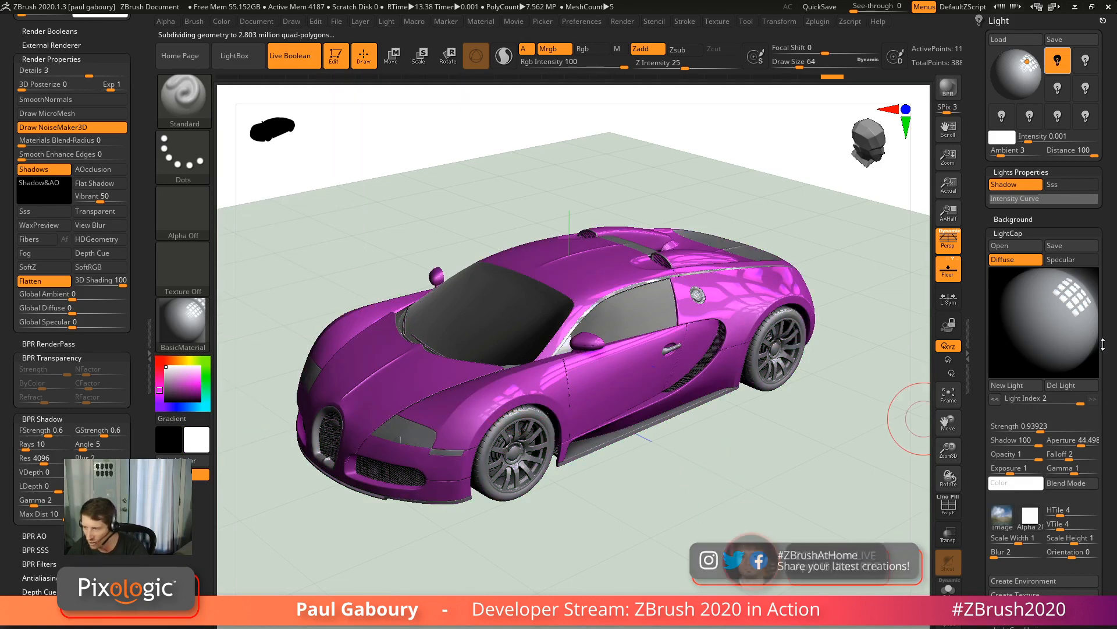
Reposition LightCap light 2 near the sphere's upper-right edge, checking the Specular preview, and raise its Strength to about 8.15.
{"action": "mouse_move", "coordinate": [1065, 308]}
{"action": "left_mouse_down"}
{"action": "mouse_move", "coordinate": [1050, 303]}
{"action": "mouse_move", "coordinate": [1058, 324]}
{"action": "mouse_move", "coordinate": [1051, 315]}
{"action": "mouse_move", "coordinate": [1070, 303]}
{"action": "left_mouse_up"}
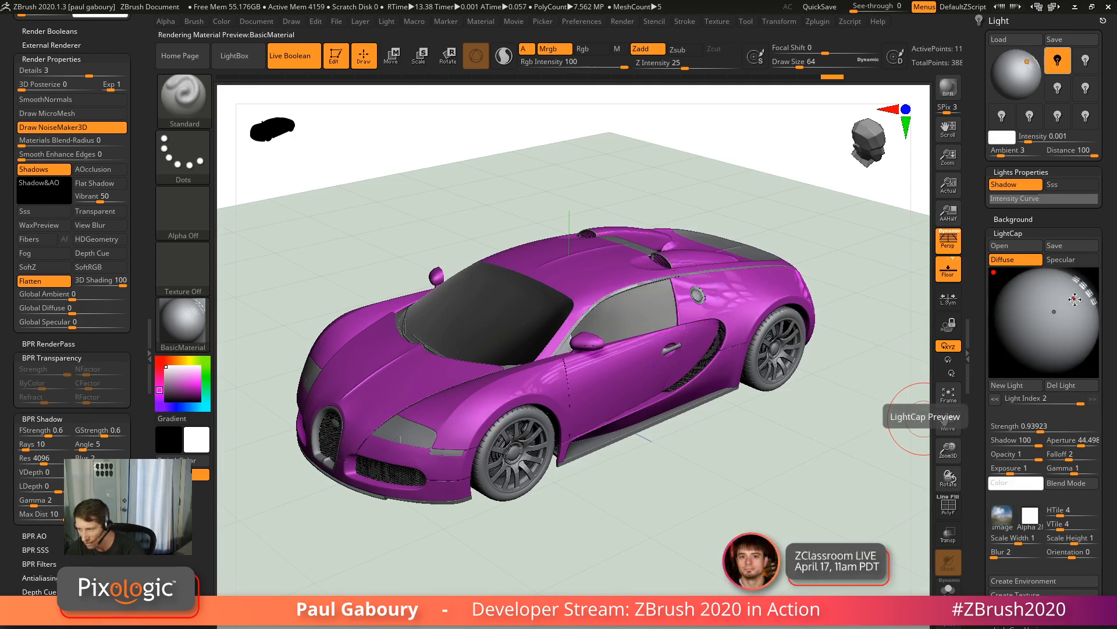
{"action": "mouse_move", "coordinate": [1075, 299]}
{"action": "left_mouse_down"}
{"action": "mouse_move", "coordinate": [1066, 304]}
{"action": "mouse_move", "coordinate": [1086, 292]}
{"action": "left_mouse_up"}
{"action": "left_click", "coordinate": [1072, 260]}
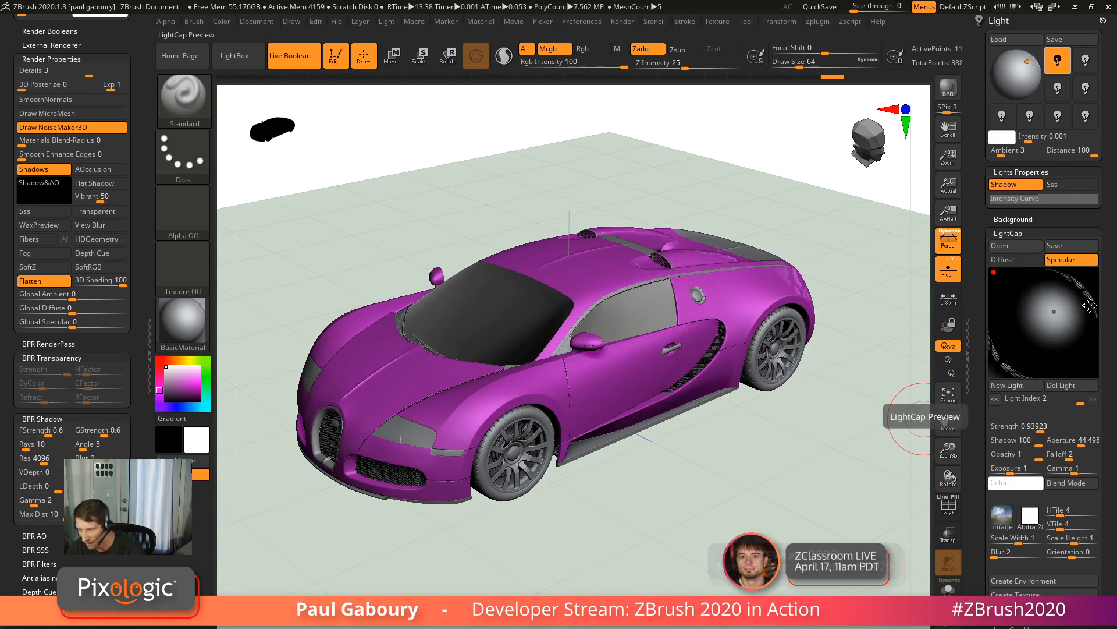
{"action": "mouse_move", "coordinate": [1081, 289]}
{"action": "left_mouse_down"}
{"action": "mouse_move", "coordinate": [1076, 310]}
{"action": "mouse_move", "coordinate": [1080, 298]}
{"action": "left_mouse_up"}
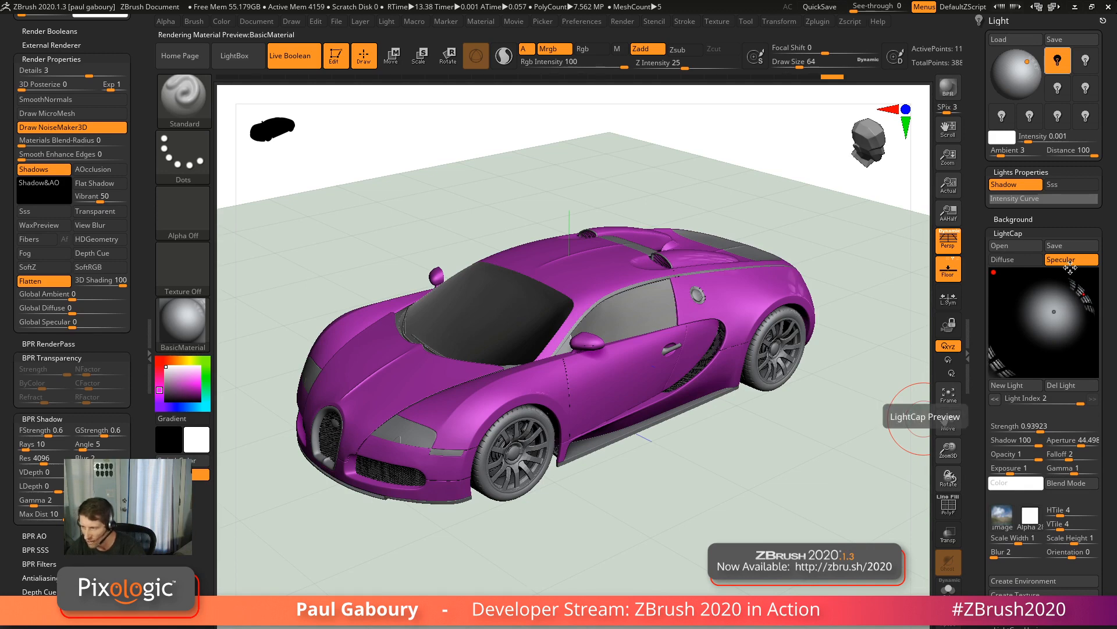
{"action": "left_click", "coordinate": [1051, 431]}
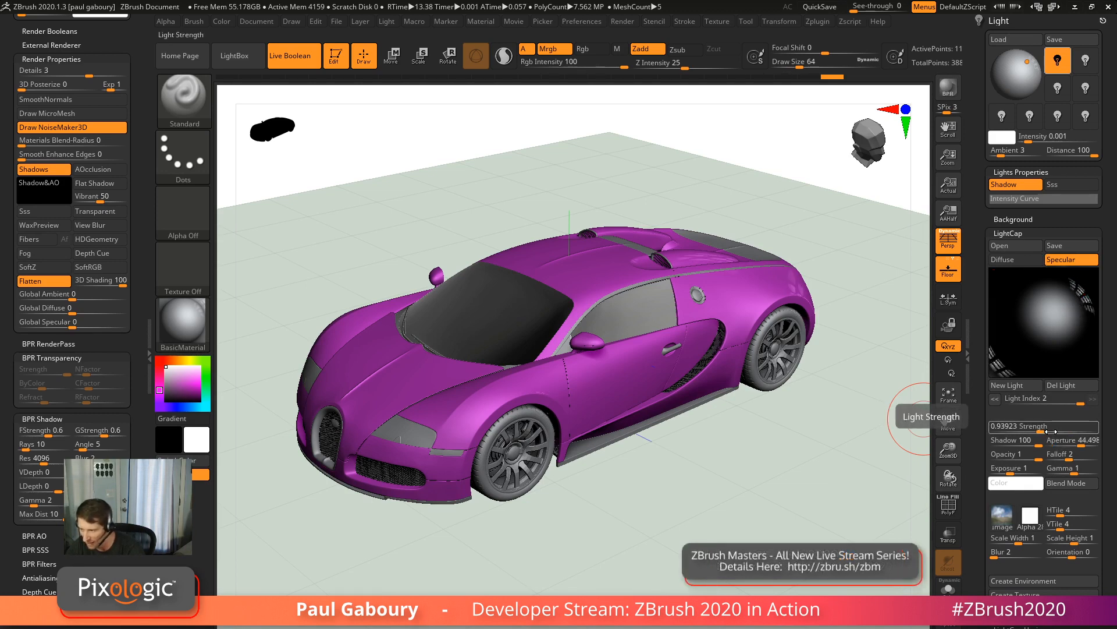
{"action": "left_click_drag", "start_coordinate": [1041, 431], "coordinate": [1074, 429]}
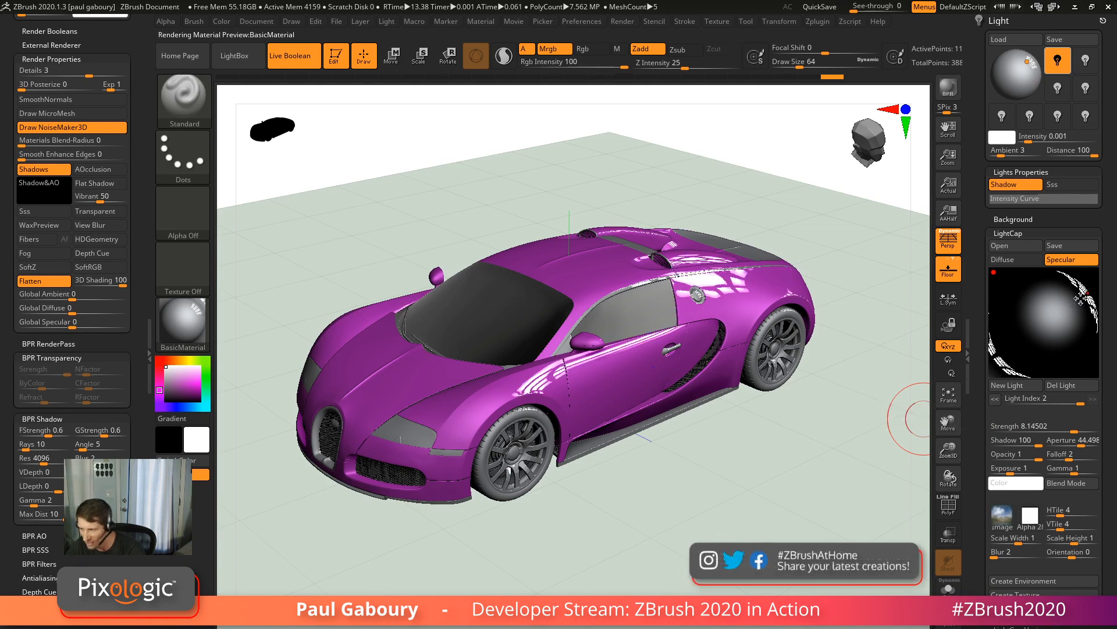
Switch the LightCap preview back to Diffuse and place light 2 fully on the sphere's upper-right area.
{"action": "left_click_drag", "start_coordinate": [1078, 299], "coordinate": [1046, 286]}
{"action": "left_click", "coordinate": [1016, 259]}
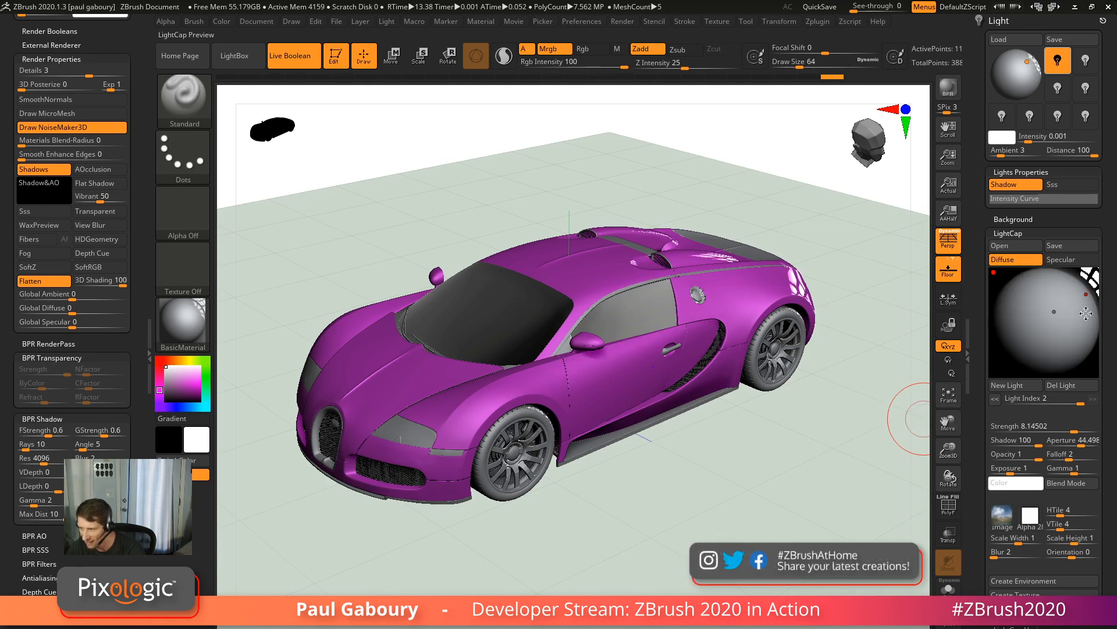
{"action": "left_click_drag", "start_coordinate": [1063, 307], "coordinate": [1060, 313]}
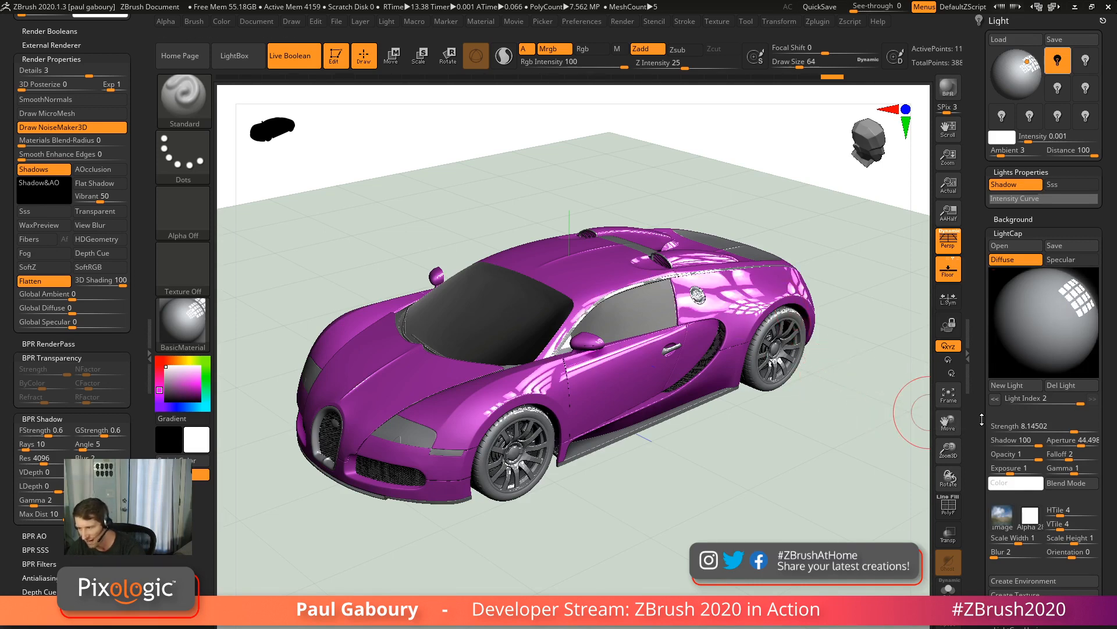
Lower light 2's Opacity to about 0.41 and shift the light slightly on the LightCap sphere.
{"action": "left_click", "coordinate": [1015, 454]}
{"action": "type", "text": "0.5"}
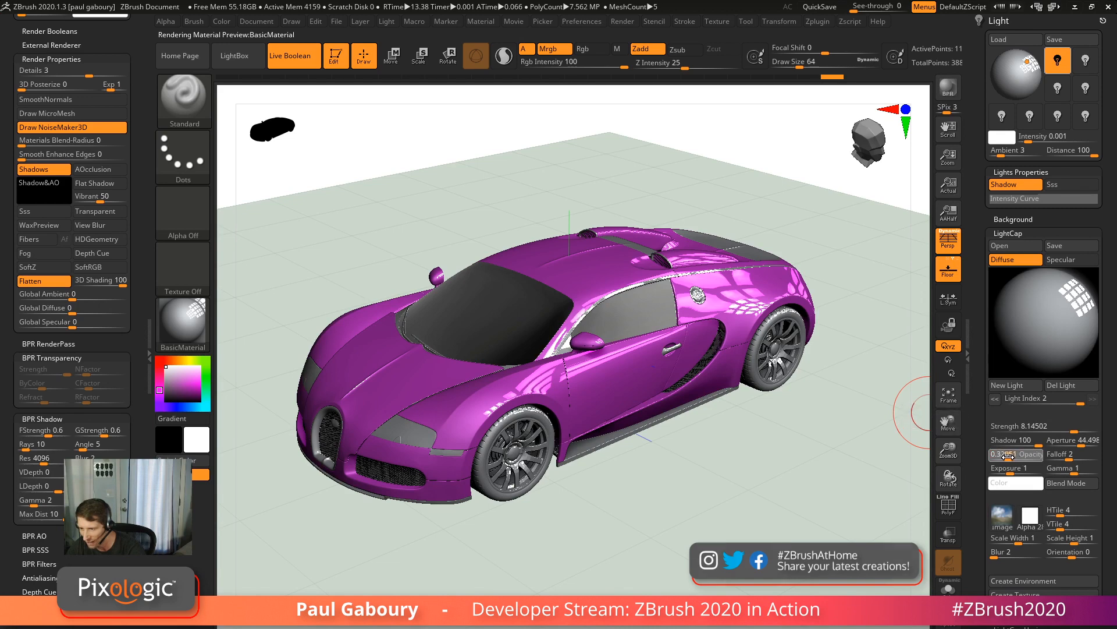
{"action": "key", "text": "Return"}
{"action": "mouse_move", "coordinate": [996, 458]}
{"action": "left_mouse_down"}
{"action": "mouse_move", "coordinate": [1037, 458]}
{"action": "mouse_move", "coordinate": [997, 455]}
{"action": "left_mouse_up"}
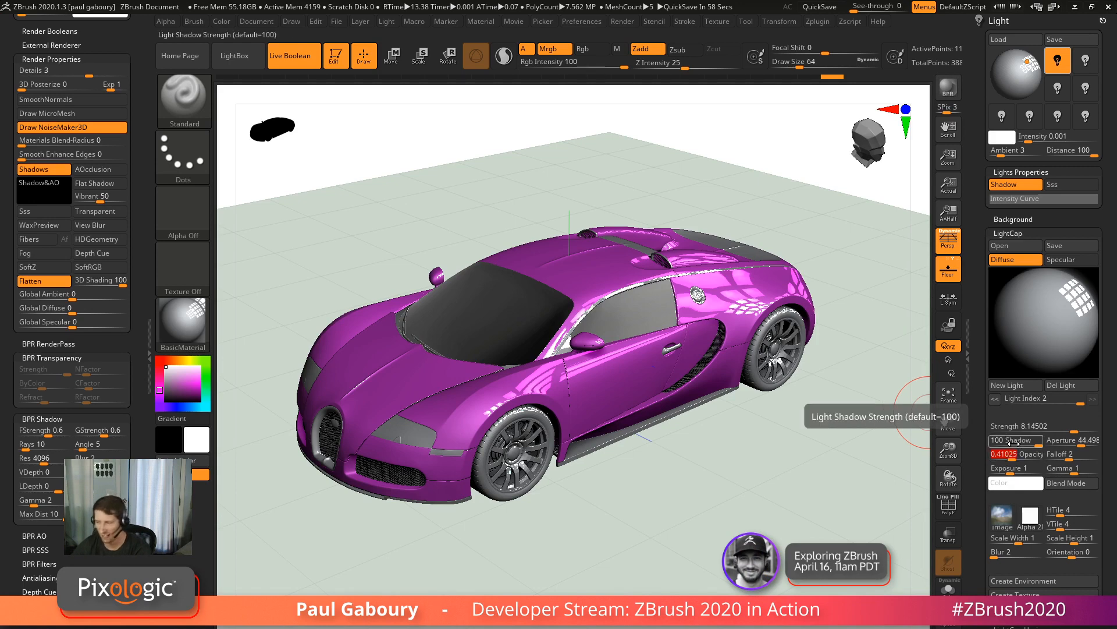
{"action": "mouse_move", "coordinate": [1066, 315]}
{"action": "left_click_drag", "start_coordinate": [1069, 301], "coordinate": [1058, 309]}
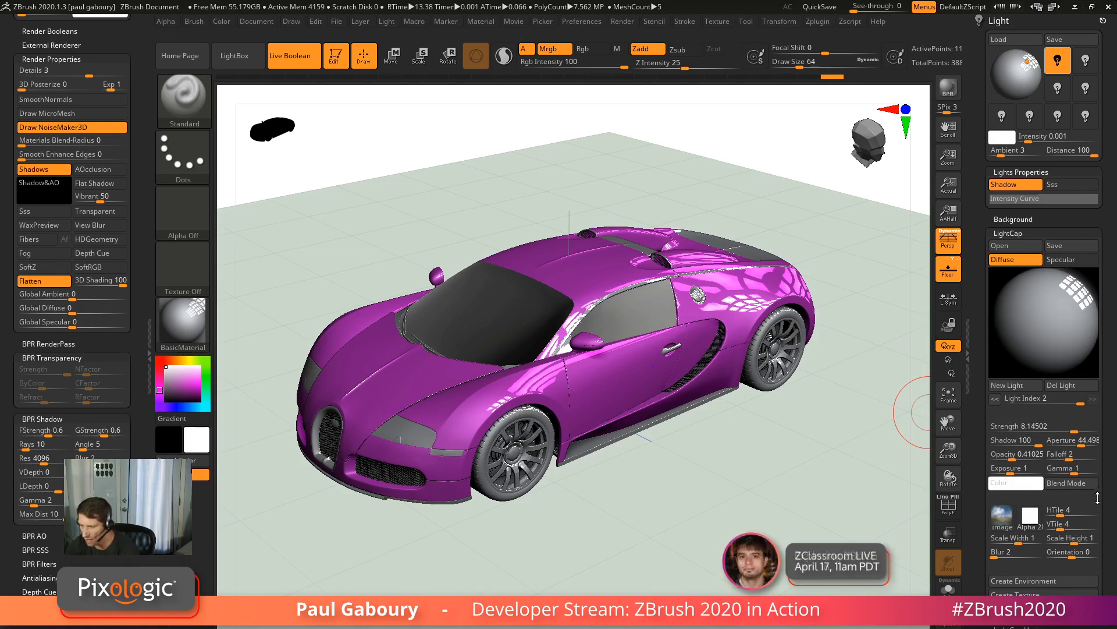
Set both the Scale Width and Scale Height of LightCap light 2 to 2.
{"action": "left_click_drag", "start_coordinate": [1097, 498], "coordinate": [1099, 425]}
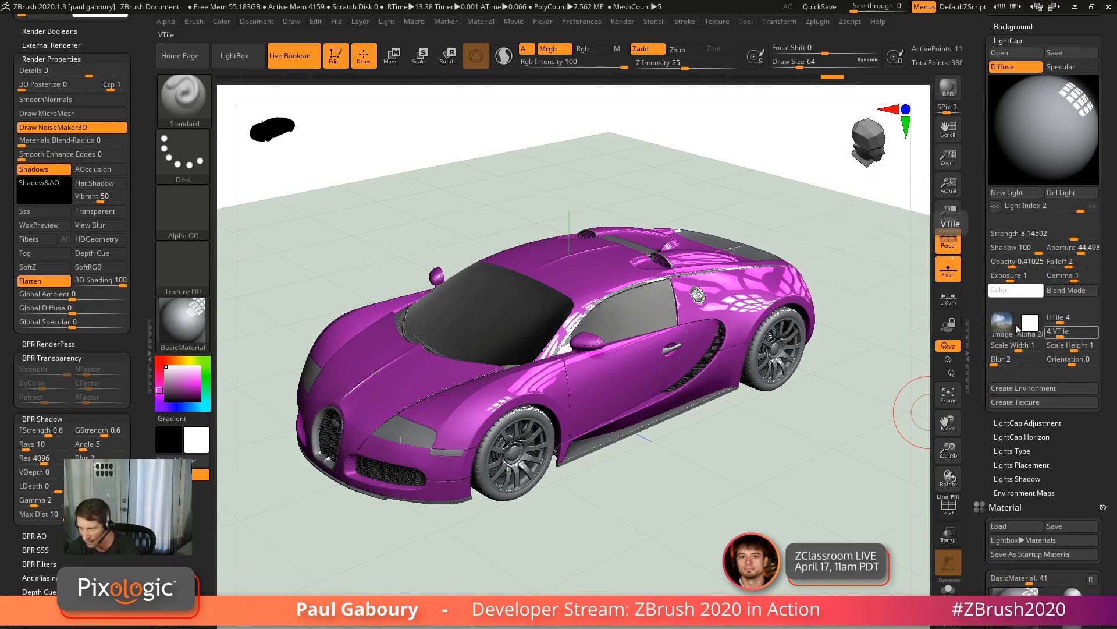
{"action": "left_click_drag", "start_coordinate": [1015, 348], "coordinate": [1078, 349]}
{"action": "left_click", "coordinate": [1036, 350]}
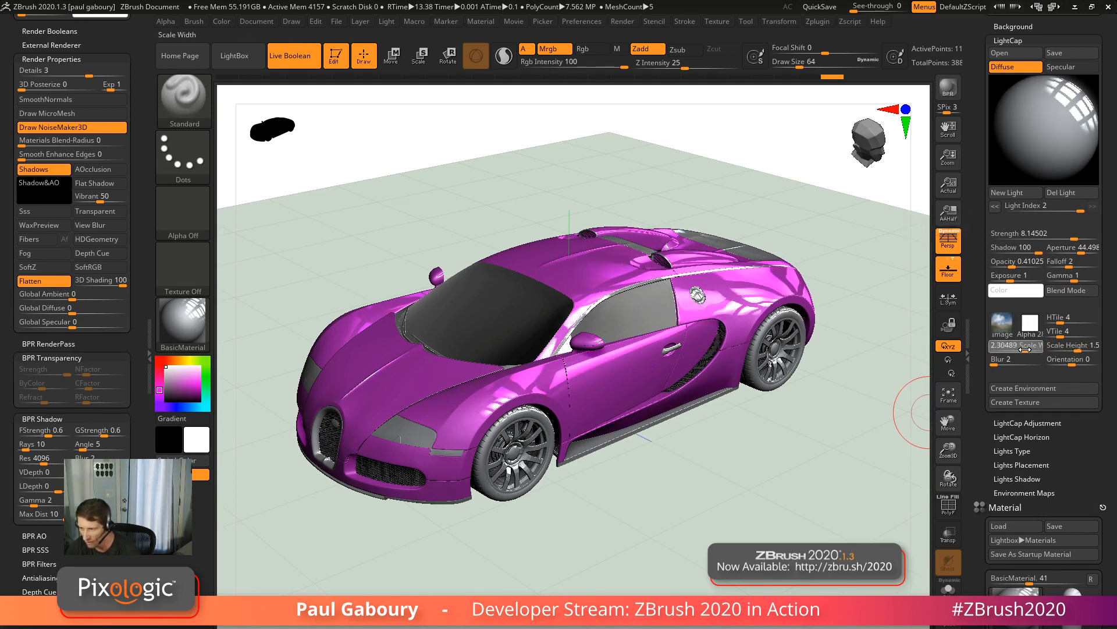
{"action": "type", "text": "2"}
{"action": "key", "text": "Return"}
{"action": "left_click", "coordinate": [1070, 348]}
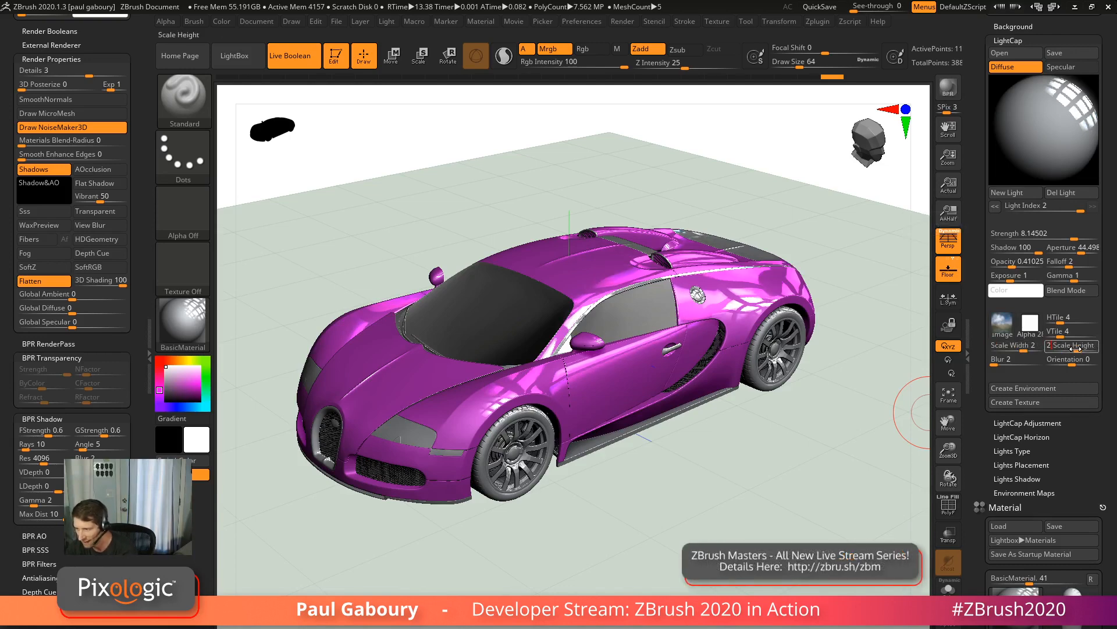
{"action": "type", "text": "2"}
{"action": "key", "text": "Return"}
Try an Orientation of 106 on light 2 and return it to 0.
{"action": "left_click_drag", "start_coordinate": [1075, 367], "coordinate": [1083, 366]}
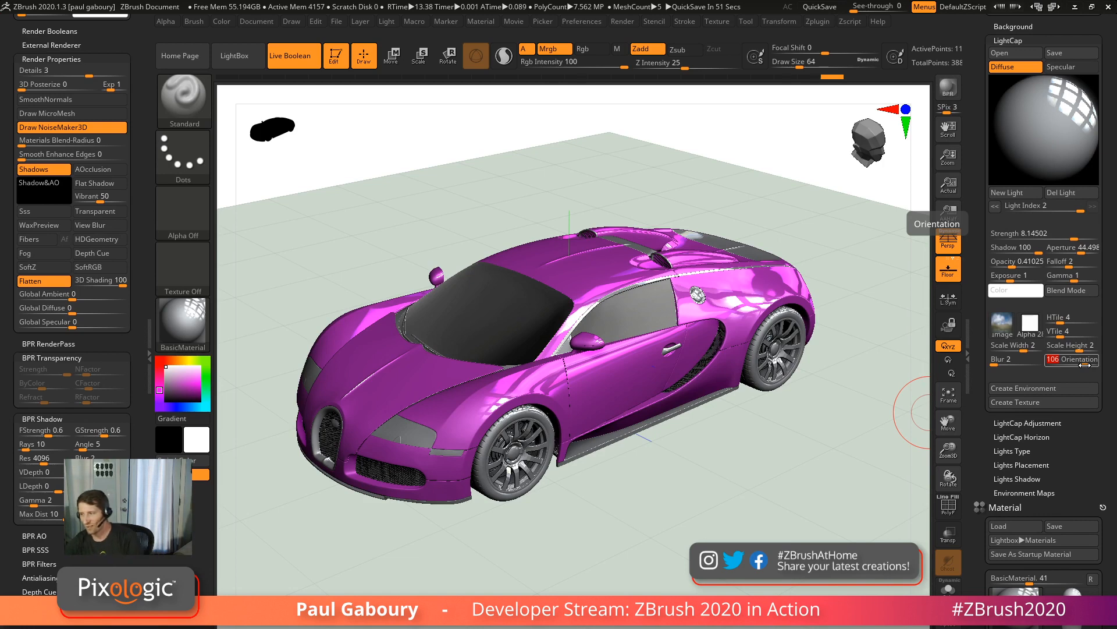
{"action": "left_click_drag", "start_coordinate": [1080, 362], "coordinate": [1072, 362]}
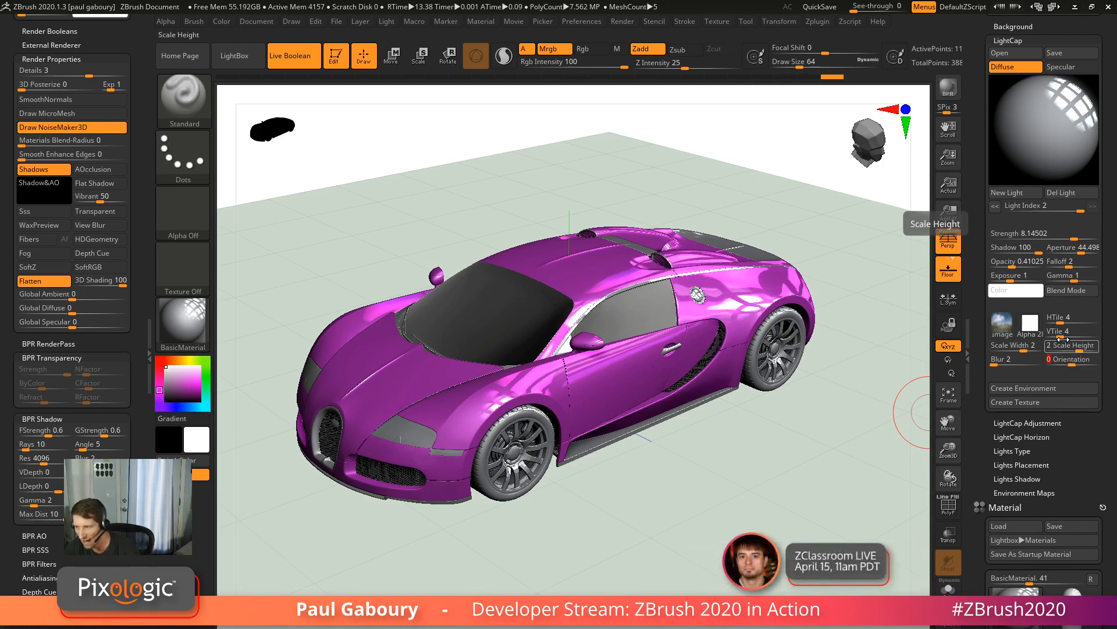
Apply the gallery panorama Texture 01 as the environment background.
{"action": "left_click_drag", "start_coordinate": [1104, 336], "coordinate": [1108, 409]}
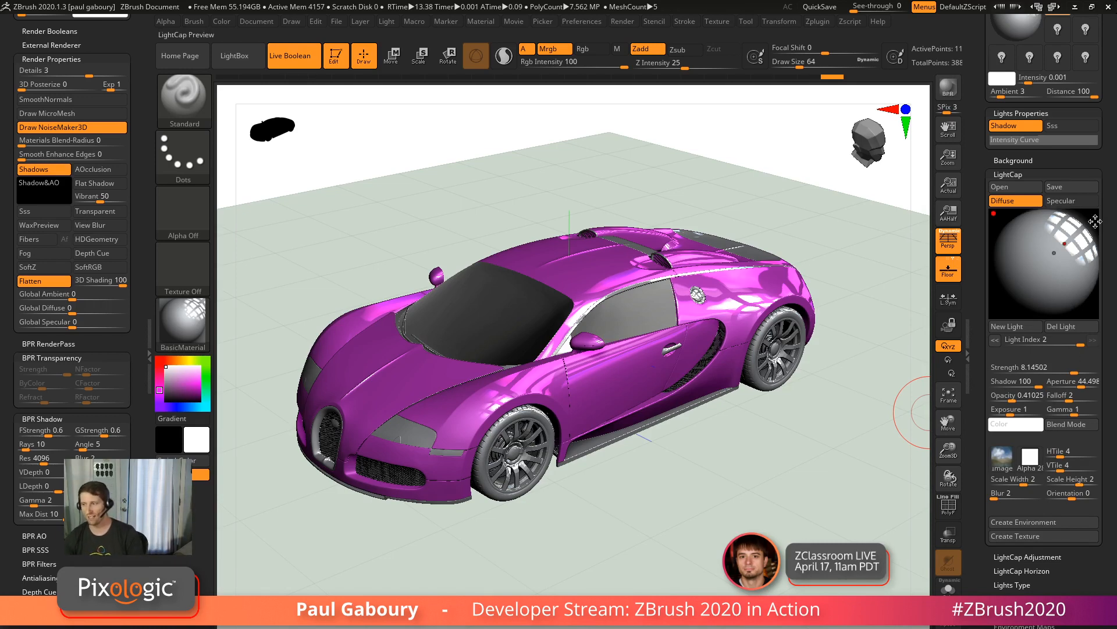
{"action": "left_click", "coordinate": [1017, 159]}
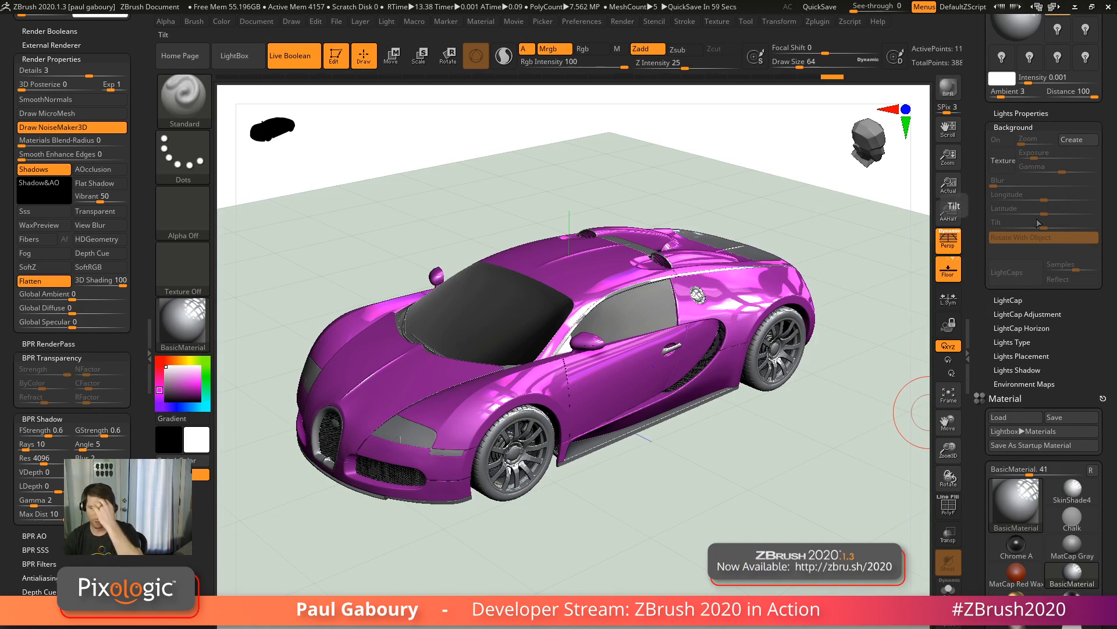
{"action": "left_click", "coordinate": [1005, 167]}
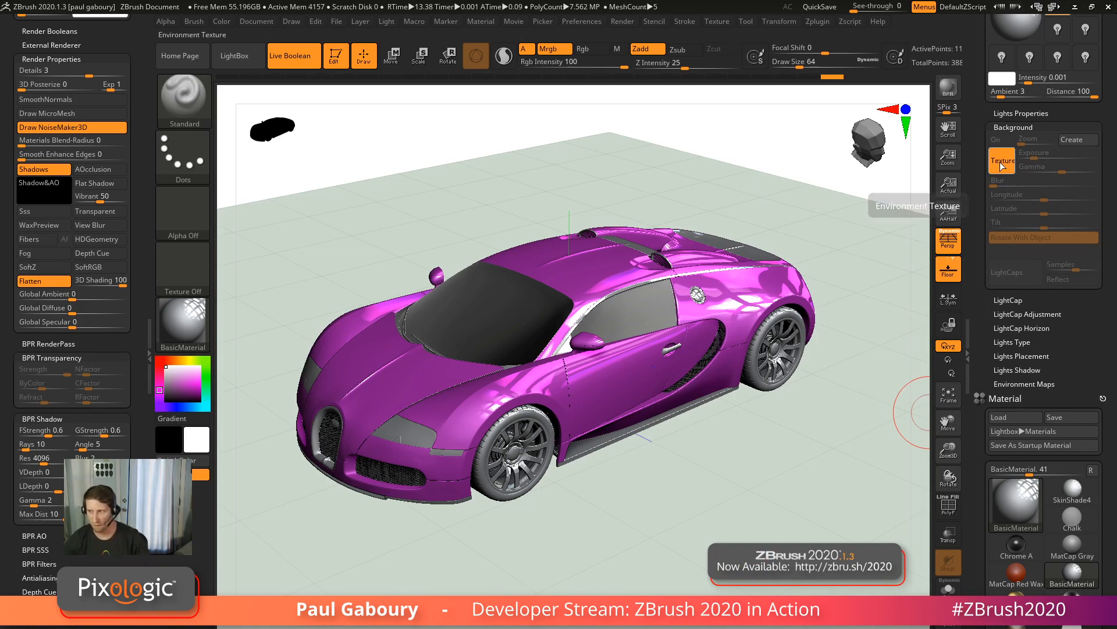
{"action": "mouse_move", "coordinate": [561, 182]}
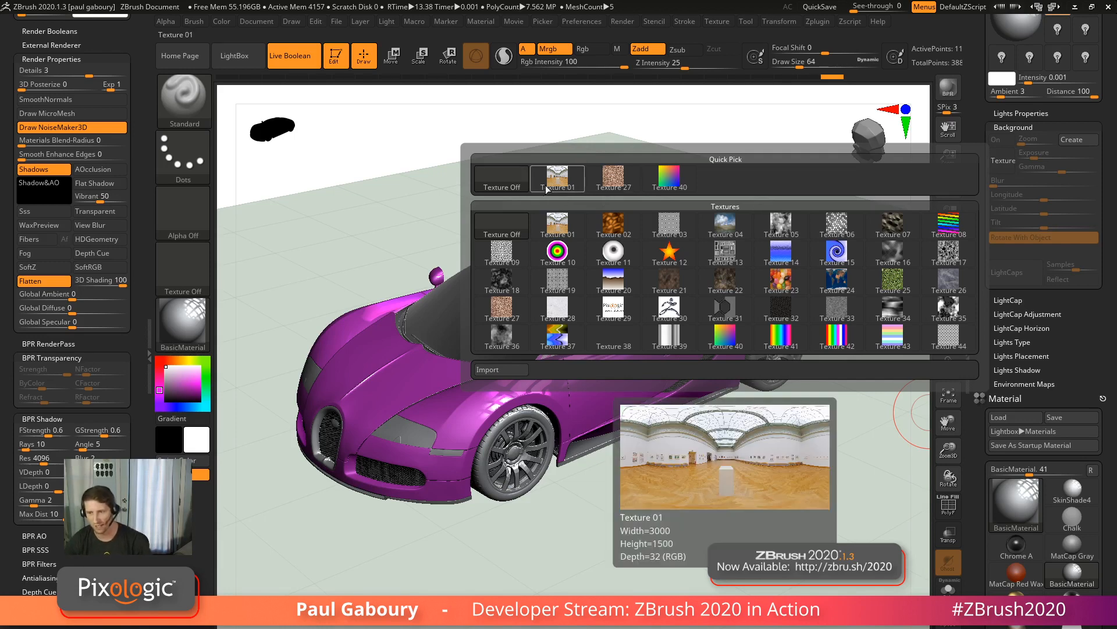
{"action": "left_click", "coordinate": [560, 182]}
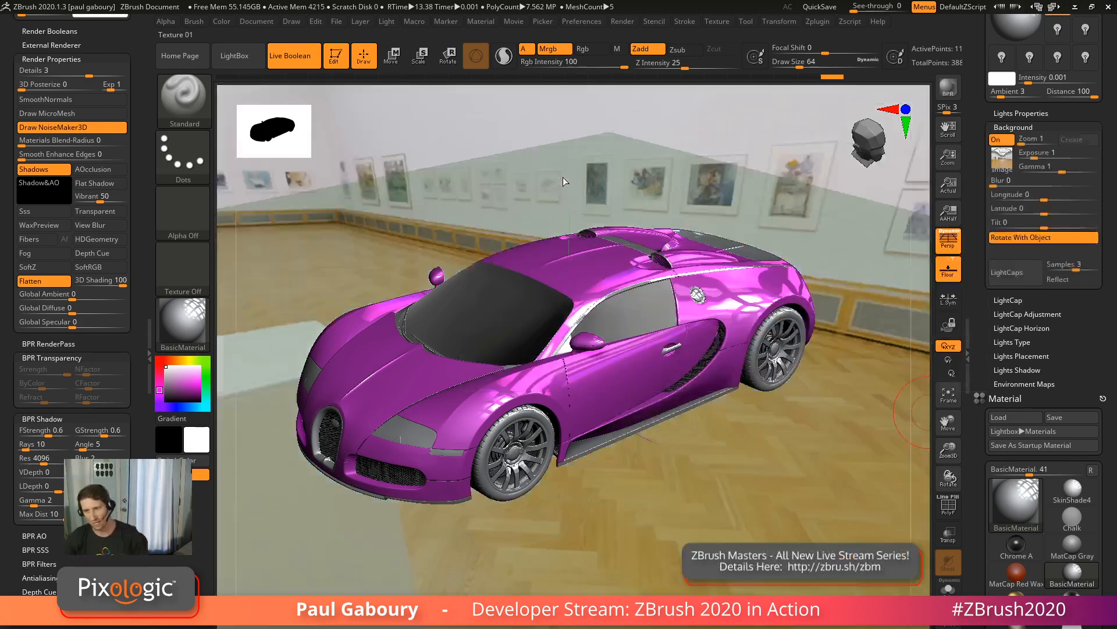
View the car from its side at a smaller size against the gallery background, with the LightCap settings expanded.
{"action": "mouse_move", "coordinate": [778, 458]}
{"action": "left_mouse_down"}
{"action": "mouse_move", "coordinate": [658, 463]}
{"action": "mouse_move", "coordinate": [703, 449]}
{"action": "mouse_move", "coordinate": [688, 422]}
{"action": "mouse_move", "coordinate": [714, 412]}
{"action": "mouse_move", "coordinate": [655, 267]}
{"action": "mouse_move", "coordinate": [666, 444]}
{"action": "mouse_move", "coordinate": [686, 454]}
{"action": "mouse_move", "coordinate": [690, 500]}
{"action": "mouse_move", "coordinate": [682, 446]}
{"action": "left_mouse_up"}
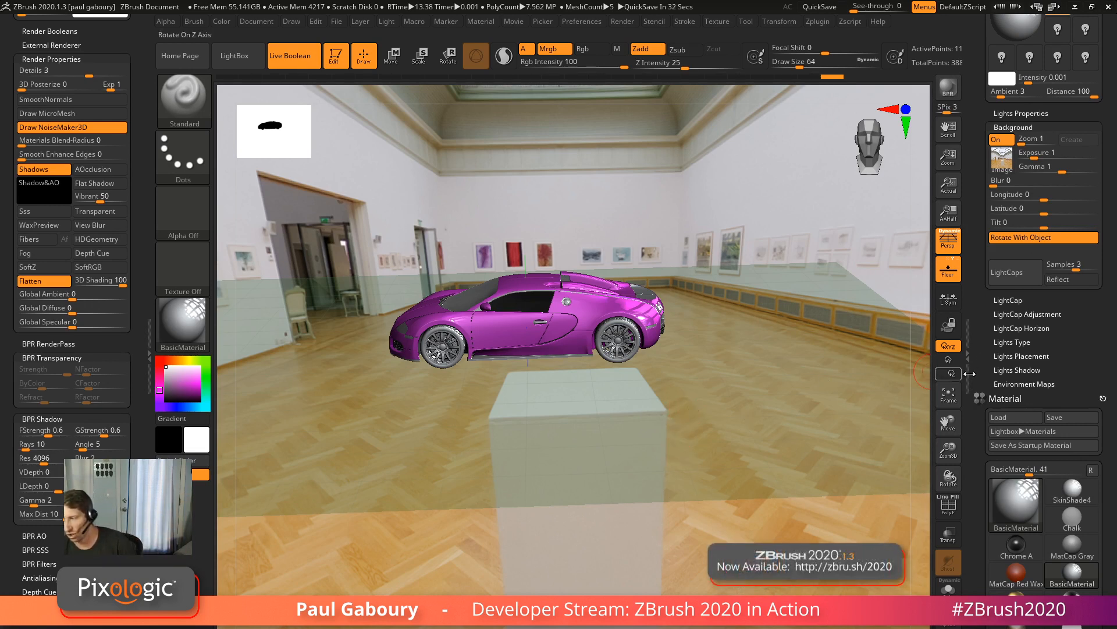
{"action": "key", "text": "shift"}
{"action": "left_click", "coordinate": [1003, 300]}
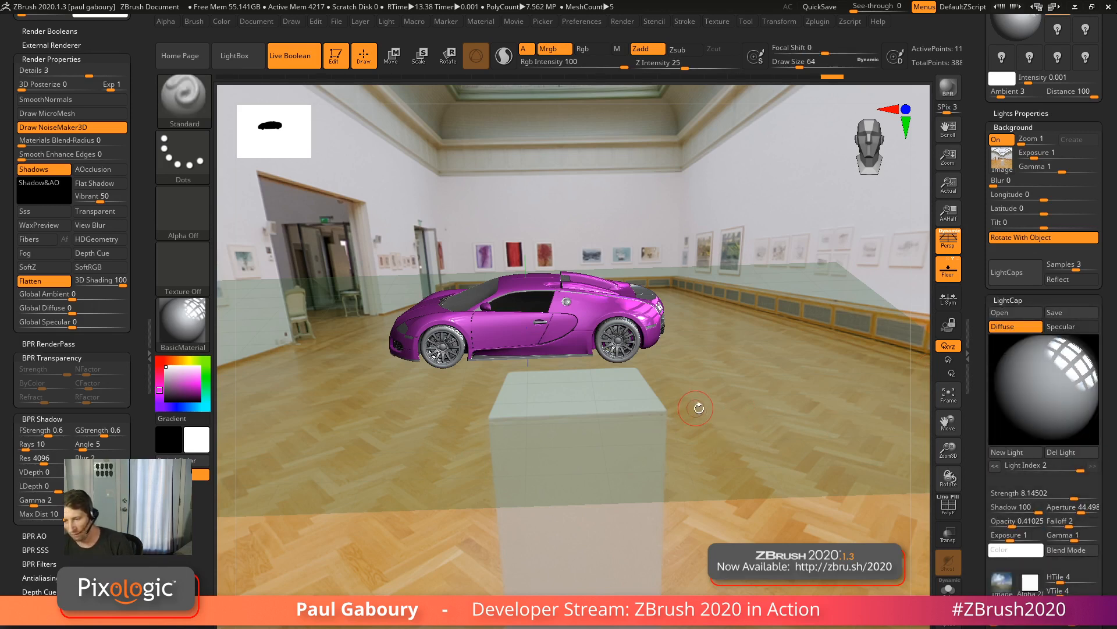
{"action": "mouse_move", "coordinate": [695, 408]}
{"action": "right_mouse_down", "text": "ctrl"}
{"action": "mouse_move", "coordinate": [566, 396]}
{"action": "mouse_move", "coordinate": [586, 404]}
{"action": "mouse_move", "coordinate": [601, 391]}
{"action": "mouse_move", "coordinate": [618, 351]}
{"action": "mouse_move", "coordinate": [777, 395]}
{"action": "mouse_move", "coordinate": [741, 414]}
{"action": "mouse_move", "coordinate": [736, 387]}
{"action": "mouse_move", "coordinate": [724, 407]}
{"action": "mouse_move", "coordinate": [726, 449]}
{"action": "mouse_move", "coordinate": [747, 421]}
{"action": "mouse_move", "coordinate": [722, 407]}
{"action": "mouse_move", "coordinate": [725, 384]}
{"action": "mouse_move", "coordinate": [738, 436]}
{"action": "mouse_move", "coordinate": [752, 433]}
{"action": "mouse_move", "coordinate": [741, 401]}
{"action": "right_mouse_up", "text": "ctrl"}
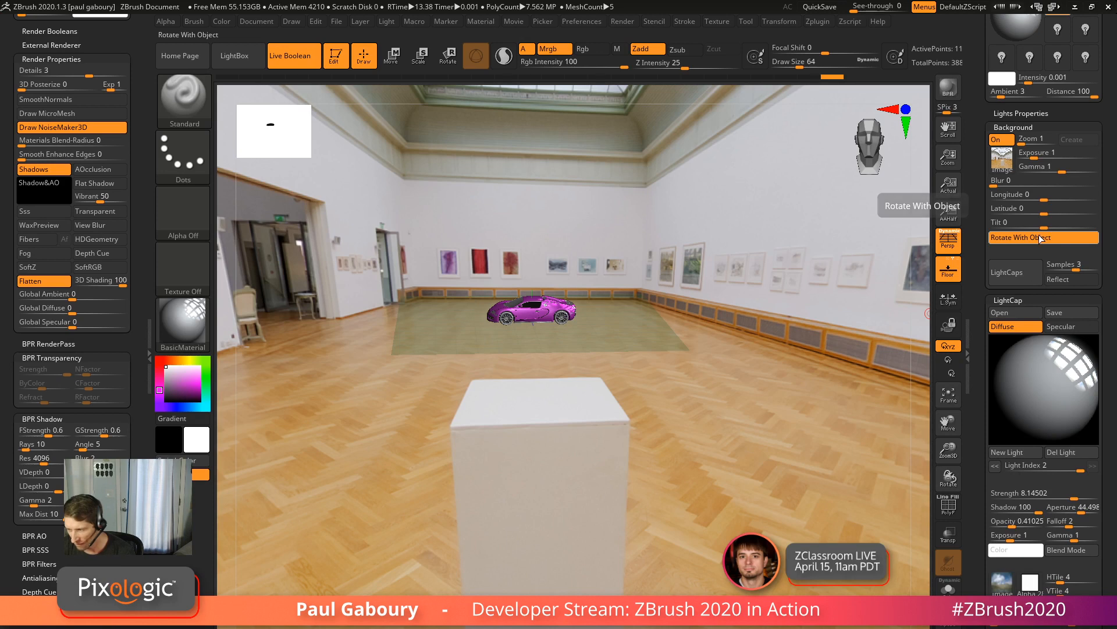
With Rotate With Object off, stand the car in three-quarter view on the white pedestal and render it with BPR.
{"action": "right_click_drag", "start_coordinate": [866, 355], "coordinate": [867, 394], "text": "ctrl"}
{"action": "mouse_move", "coordinate": [867, 394]}
{"action": "left_mouse_down"}
{"action": "mouse_move", "coordinate": [774, 369]}
{"action": "mouse_move", "coordinate": [789, 377]}
{"action": "mouse_move", "coordinate": [705, 378]}
{"action": "mouse_move", "coordinate": [718, 375]}
{"action": "left_mouse_up"}
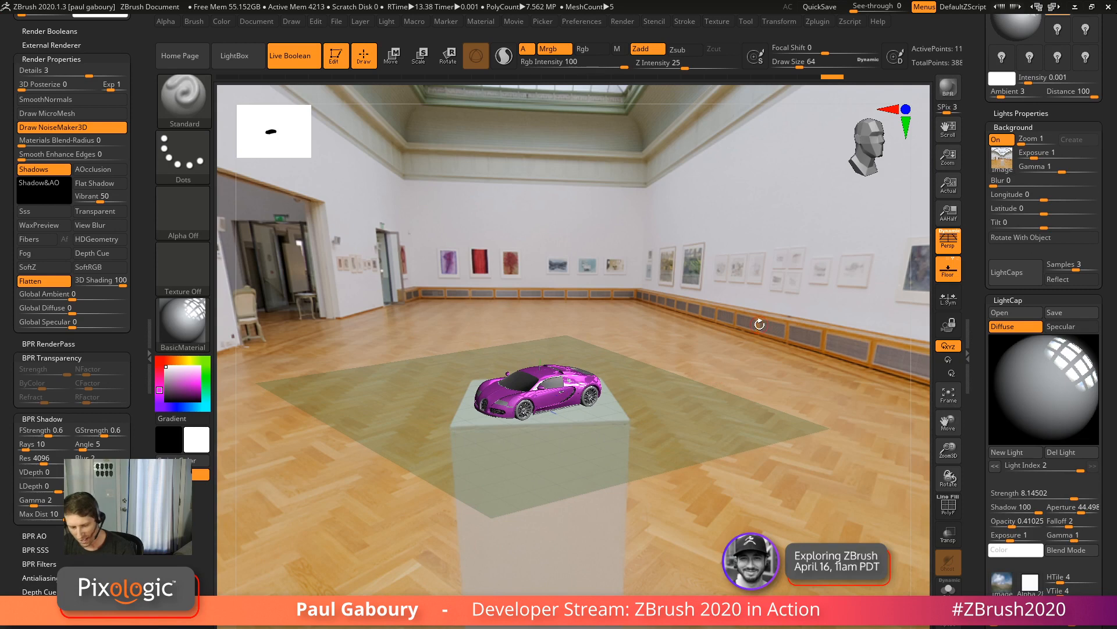
{"action": "key", "text": "shift"}
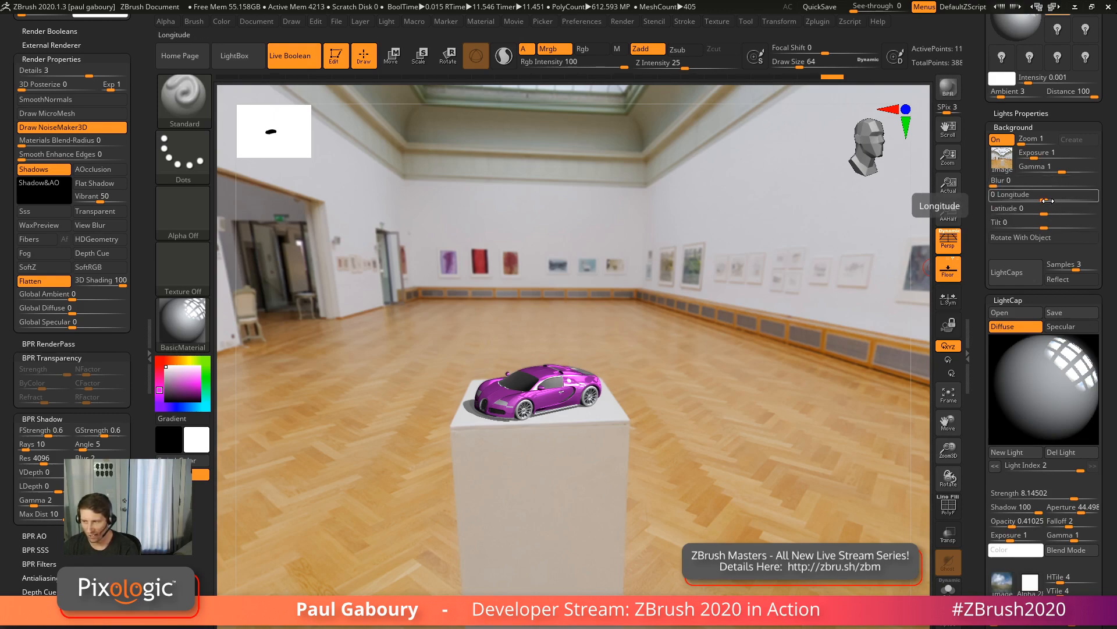
Try a background Blur of about 8.6 and a Tilt of about 35, returning each to 0.
{"action": "left_click_drag", "start_coordinate": [1048, 200], "coordinate": [1004, 186]}
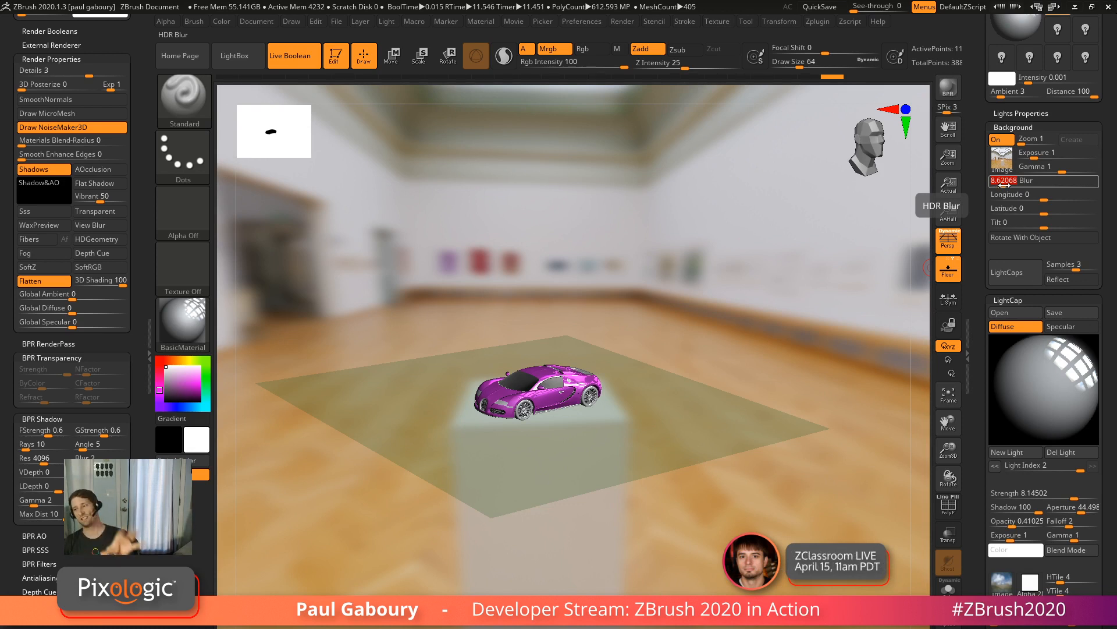
{"action": "left_click_drag", "start_coordinate": [1005, 185], "coordinate": [992, 186]}
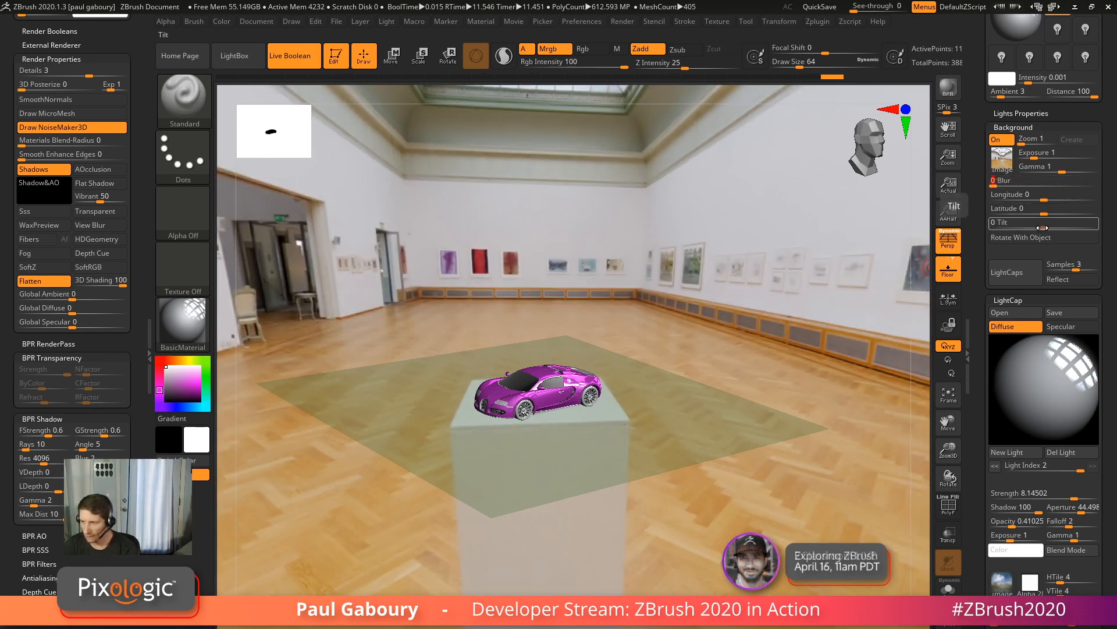
{"action": "left_click_drag", "start_coordinate": [1042, 227], "coordinate": [1056, 226]}
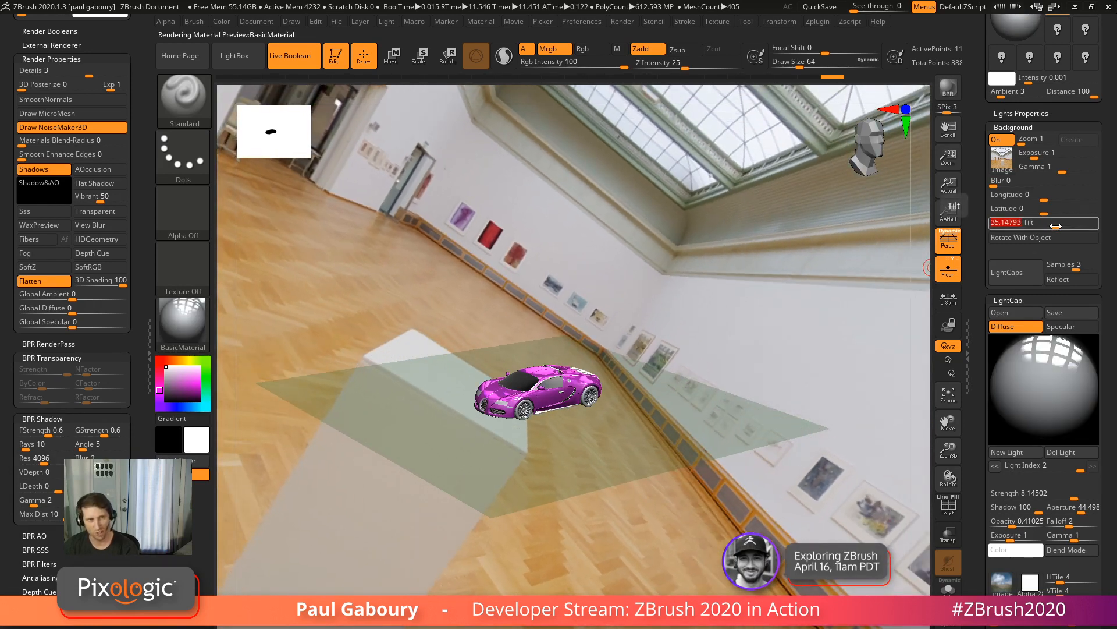
{"action": "type", "text": "0"}
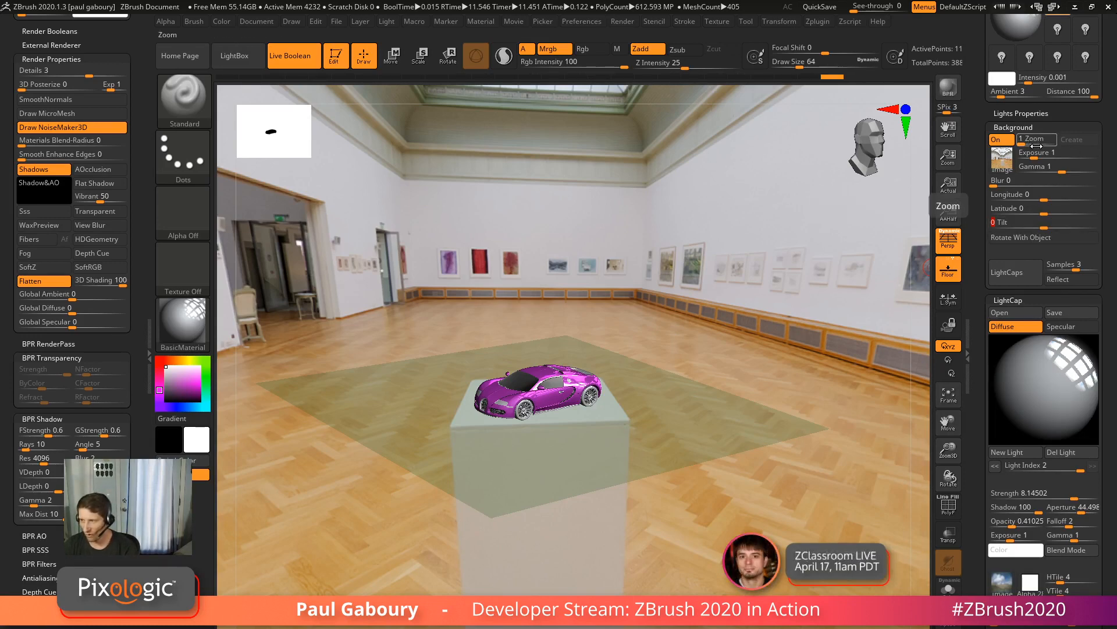
Switch the gallery background off and on several times to compare the scene, leaving it on.
{"action": "left_click", "coordinate": [1006, 142]}
{"action": "left_click", "coordinate": [1005, 142]}
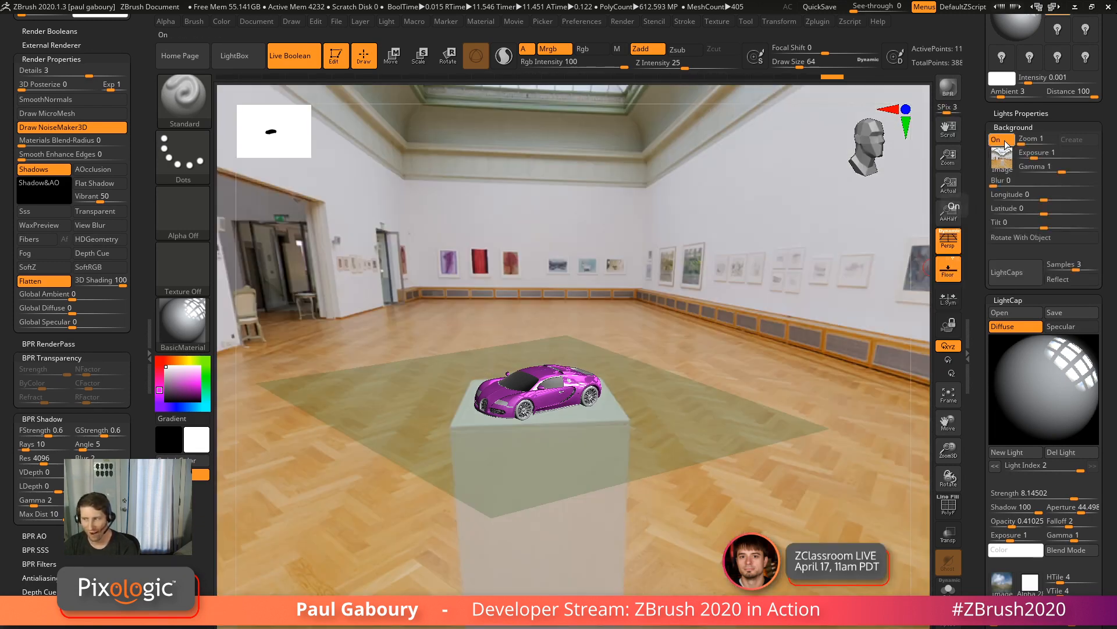
{"action": "left_click", "coordinate": [1005, 142]}
{"action": "left_click", "coordinate": [1005, 143]}
{"action": "left_click", "coordinate": [1006, 143]}
{"action": "left_click", "coordinate": [1005, 143]}
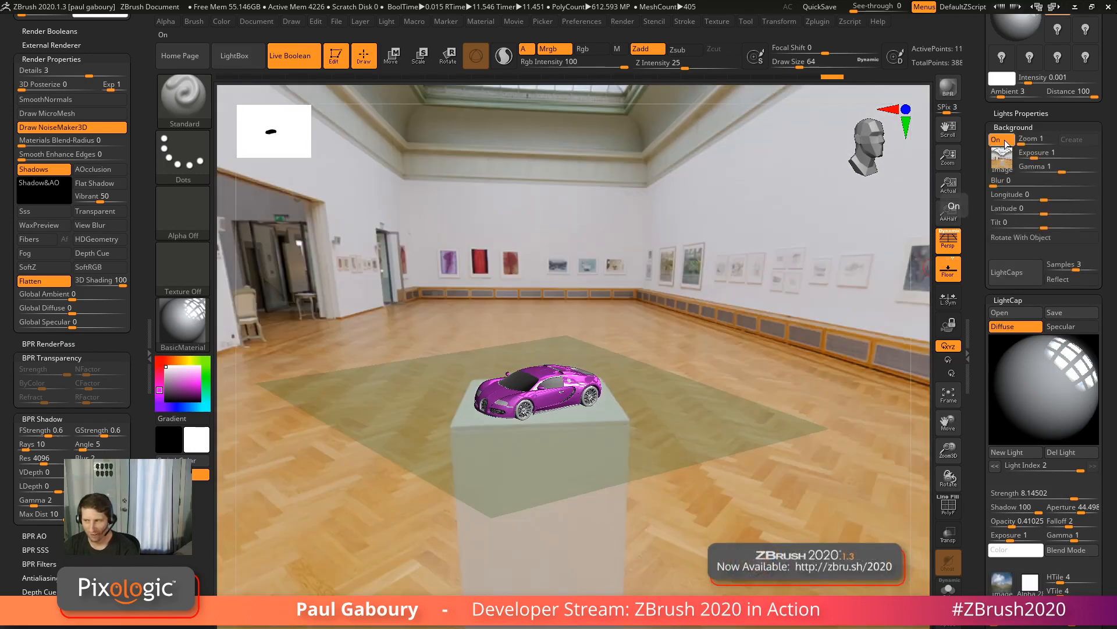
Create LightCaps from the gallery environment map with Samples at 3 and Reflect off.
{"action": "mouse_move", "coordinate": [1001, 170]}
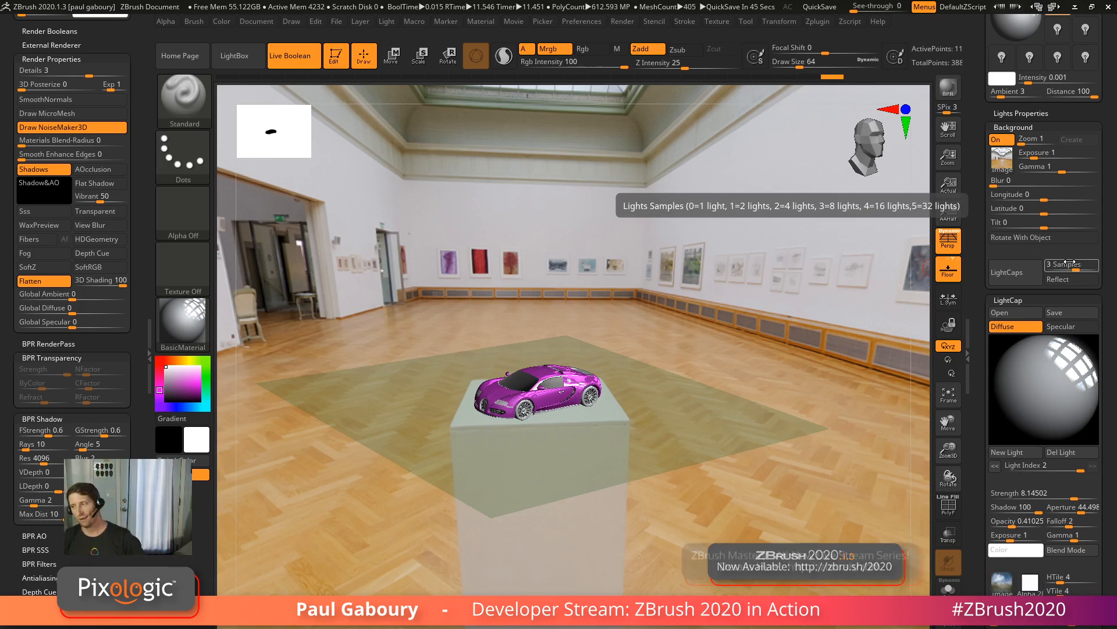
{"action": "scroll", "coordinate": [1047, 145], "scroll_direction": "up", "scroll_amount": 2}
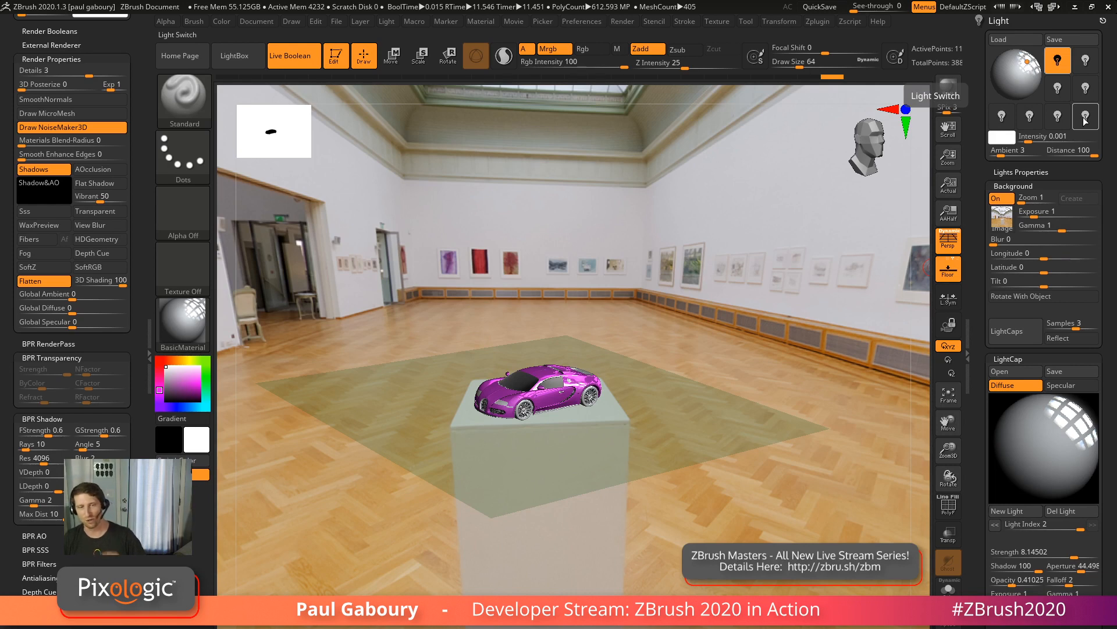
{"action": "scroll", "coordinate": [1115, 227], "scroll_direction": "down", "scroll_amount": 2}
{"action": "scroll", "coordinate": [1115, 227], "scroll_direction": "down", "scroll_amount": 1}
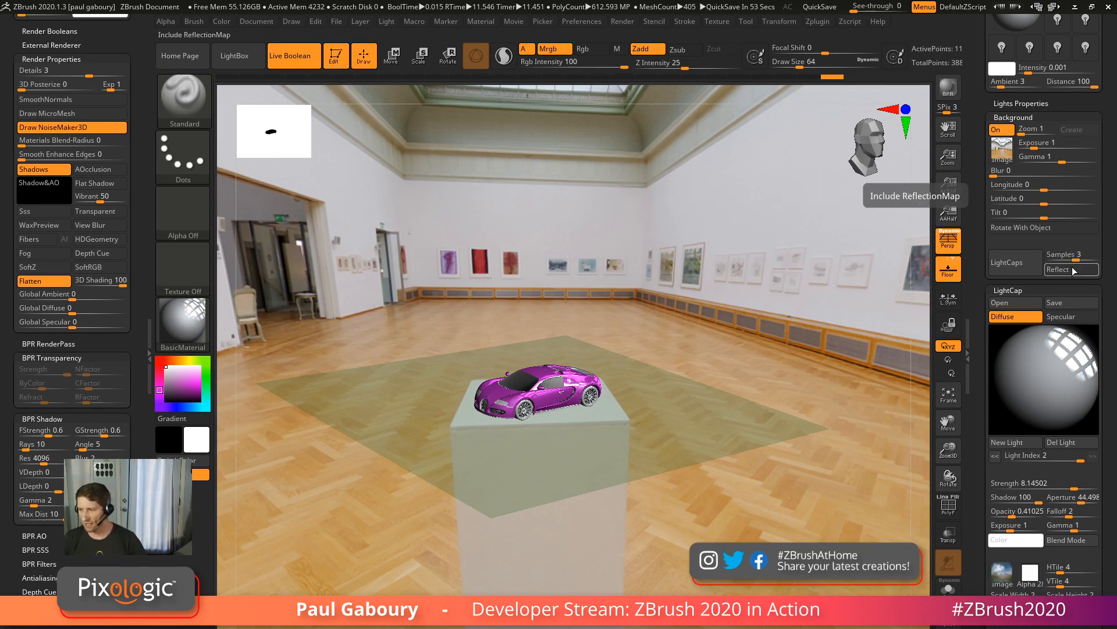
{"action": "left_click", "coordinate": [1013, 270]}
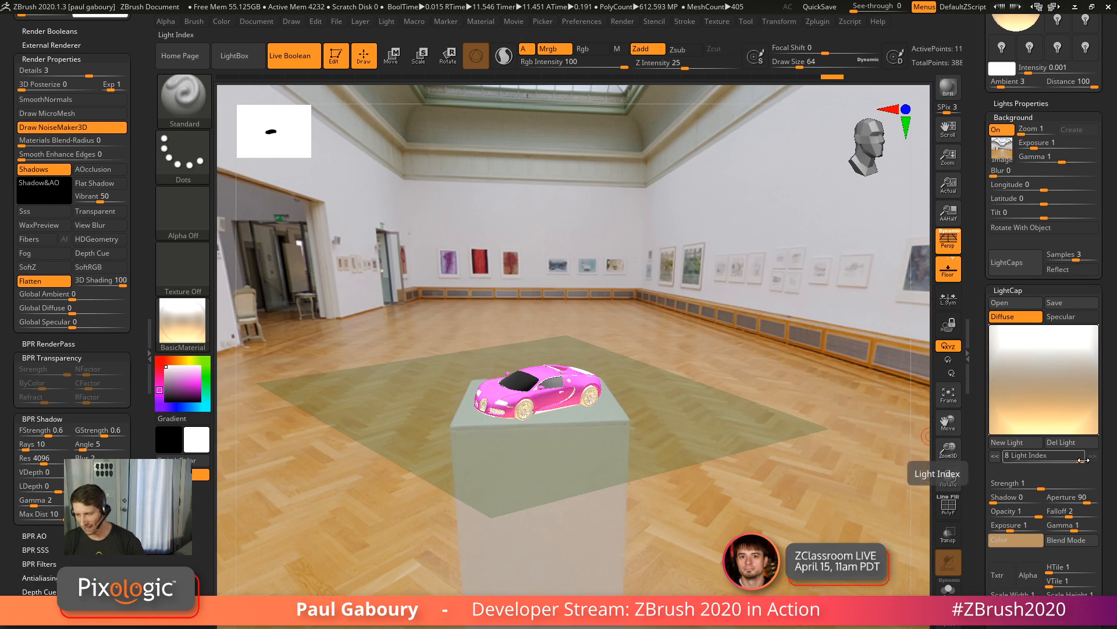
Inspect the generated lights one by one in the diffuse LightCap preview, and compare it with the specular preview.
{"action": "mouse_move", "coordinate": [1039, 378]}
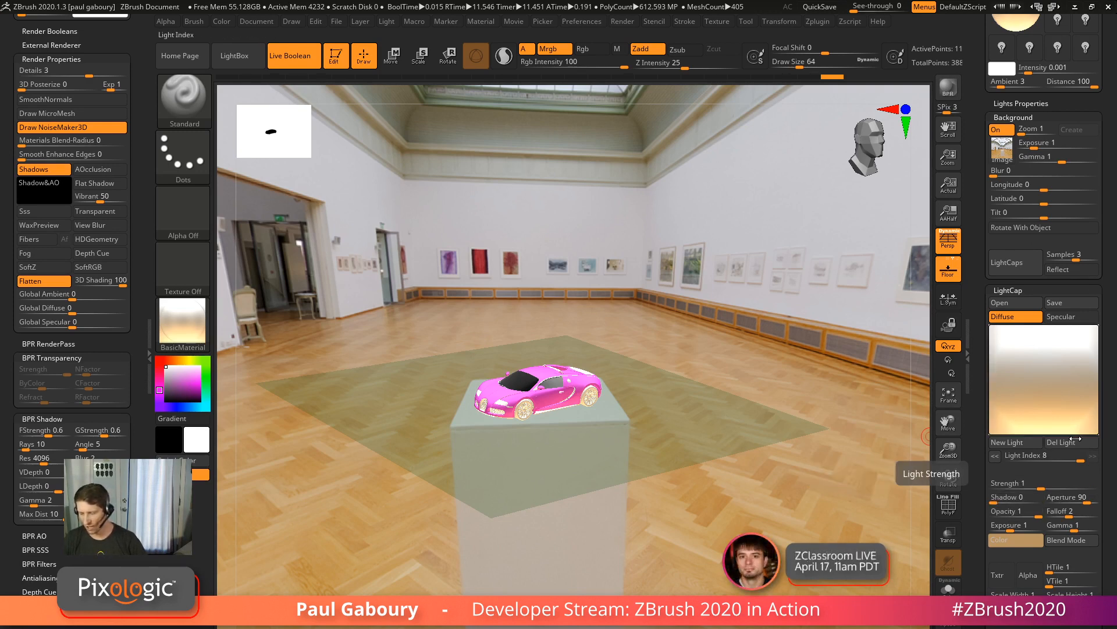
{"action": "left_click", "coordinate": [1072, 419]}
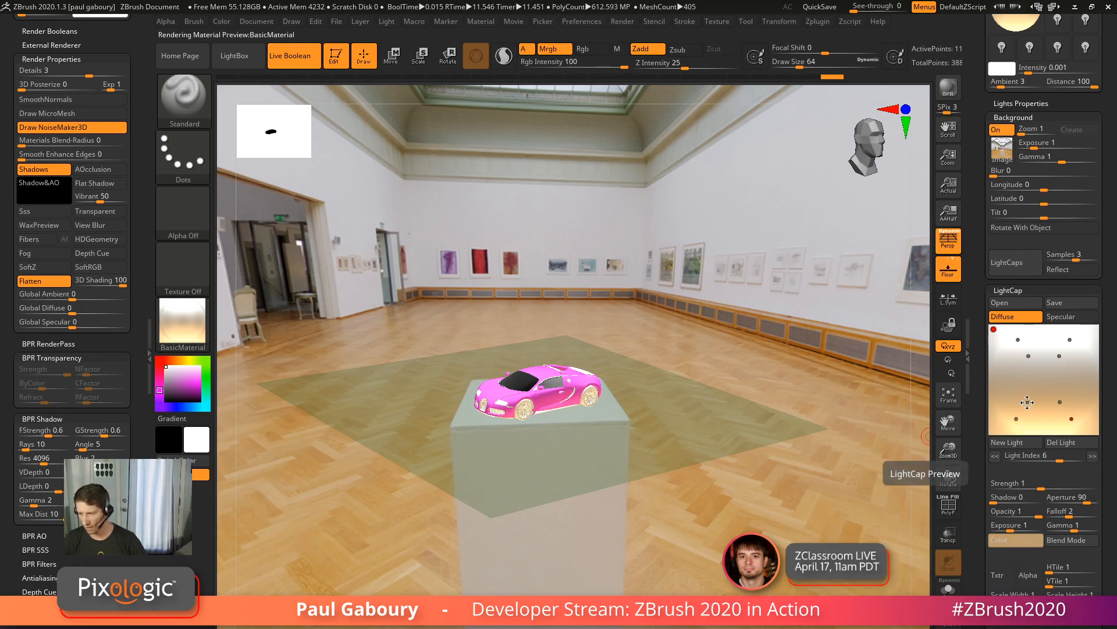
{"action": "left_click", "coordinate": [1016, 418]}
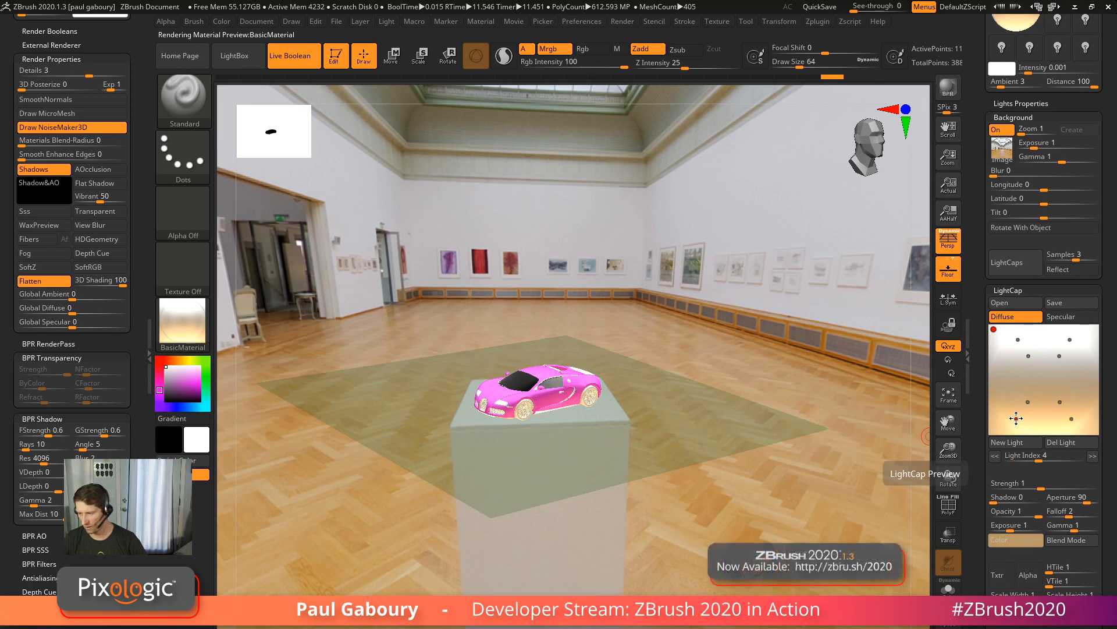
{"action": "left_click", "coordinate": [1028, 355]}
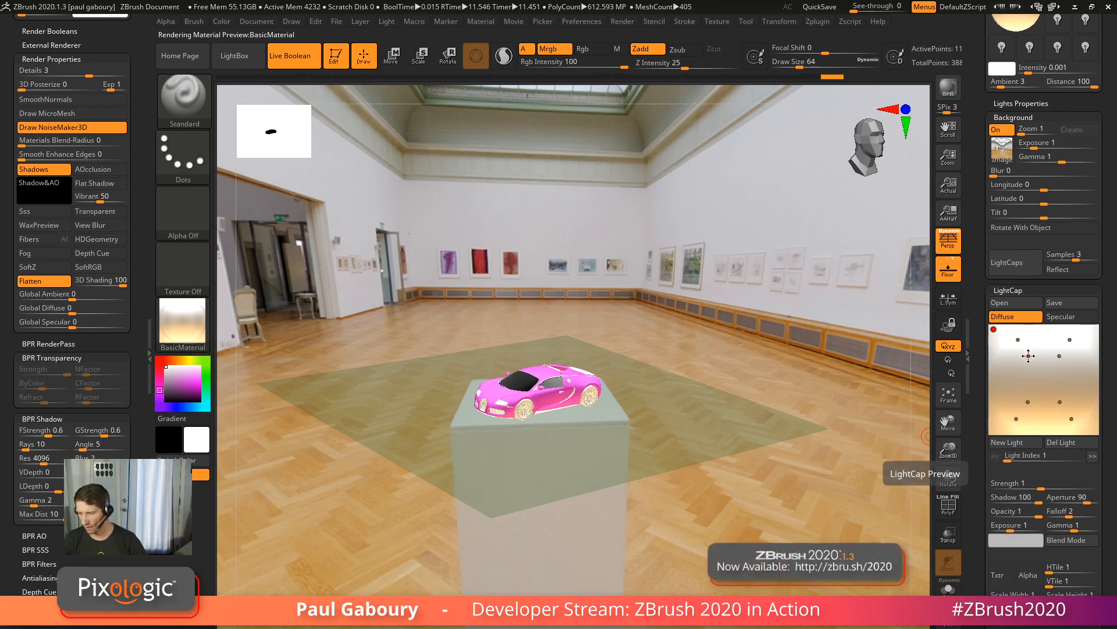
{"action": "left_click", "coordinate": [1060, 356]}
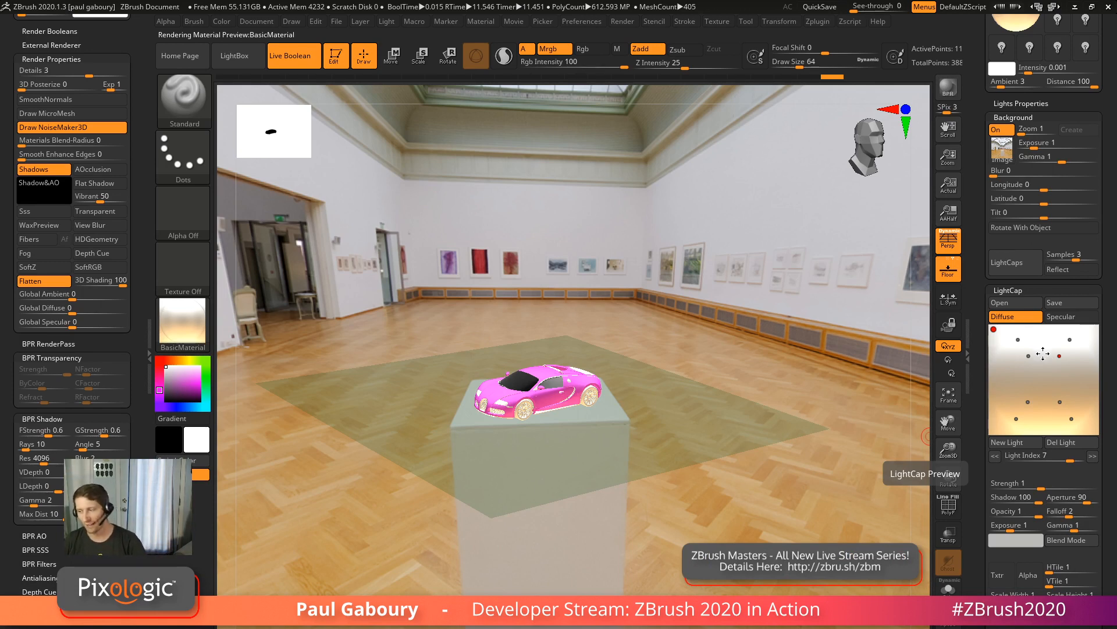
{"action": "left_click", "coordinate": [1061, 316]}
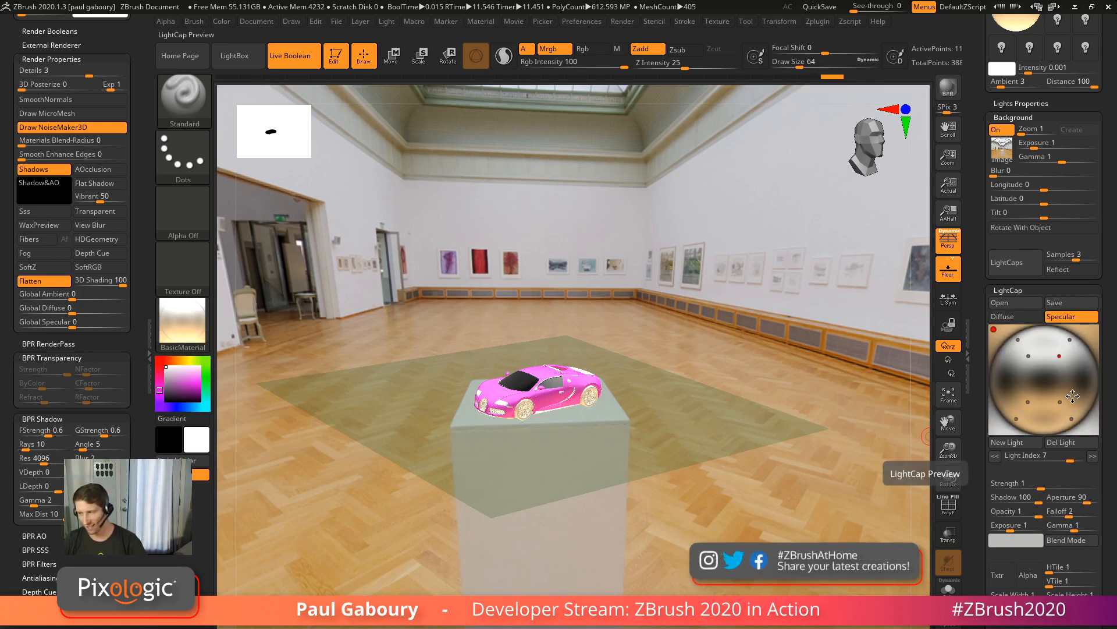
{"action": "left_click", "coordinate": [1016, 316]}
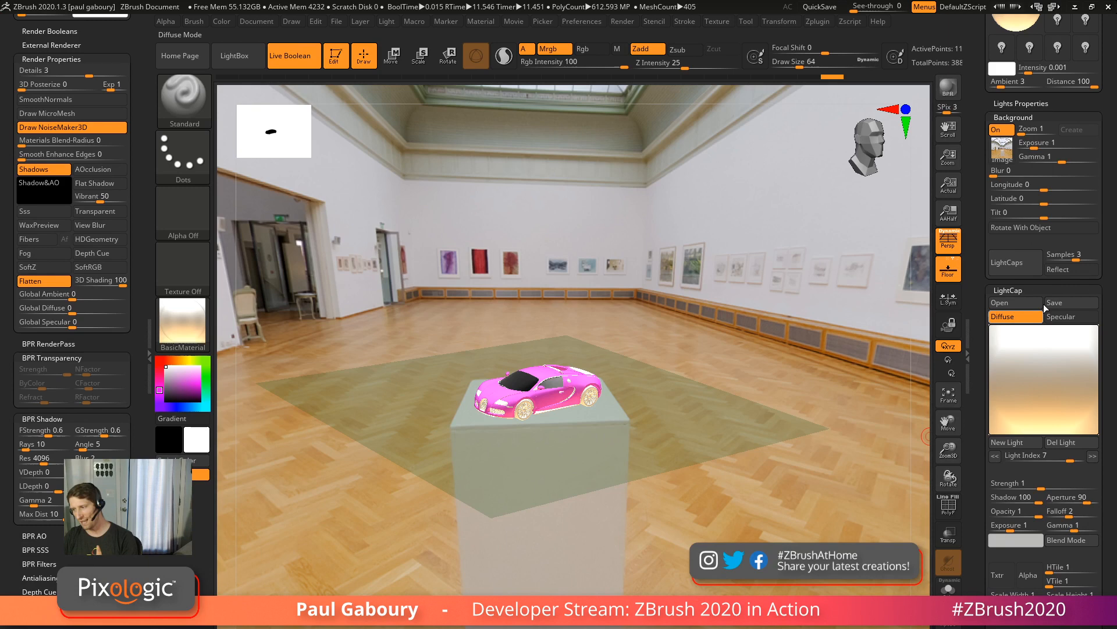
Recreate the LightCaps from the environment map with Reflect enabled, and compare the diffuse and specular previews, ending on Specular.
{"action": "left_click", "coordinate": [1080, 270]}
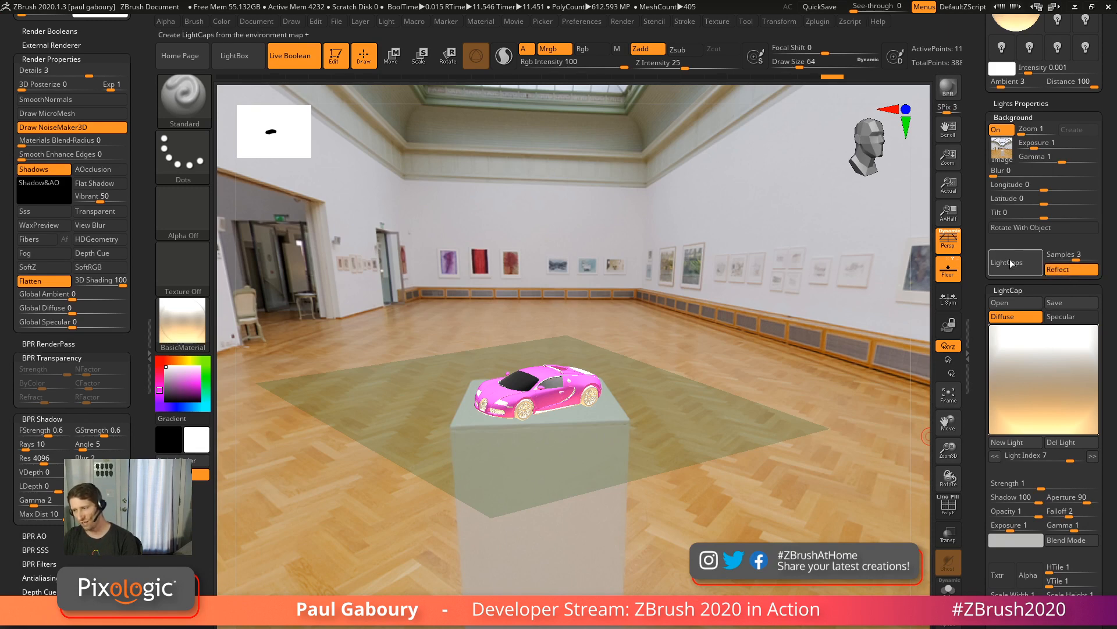
{"action": "left_click", "coordinate": [1009, 262]}
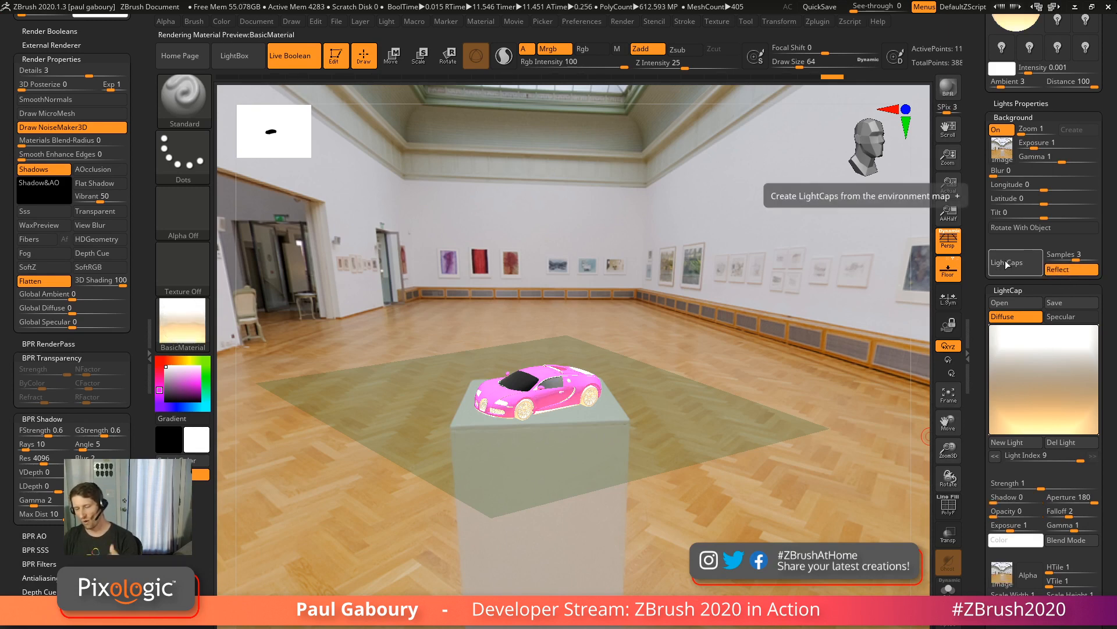
{"action": "left_click", "coordinate": [1071, 316]}
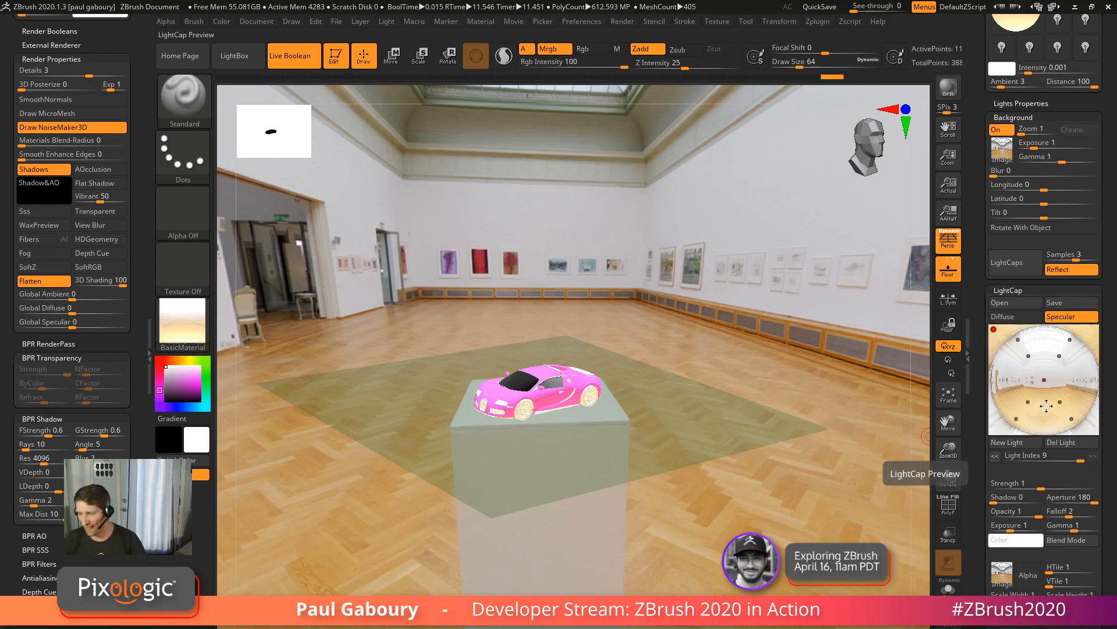
{"action": "left_click", "coordinate": [1017, 316]}
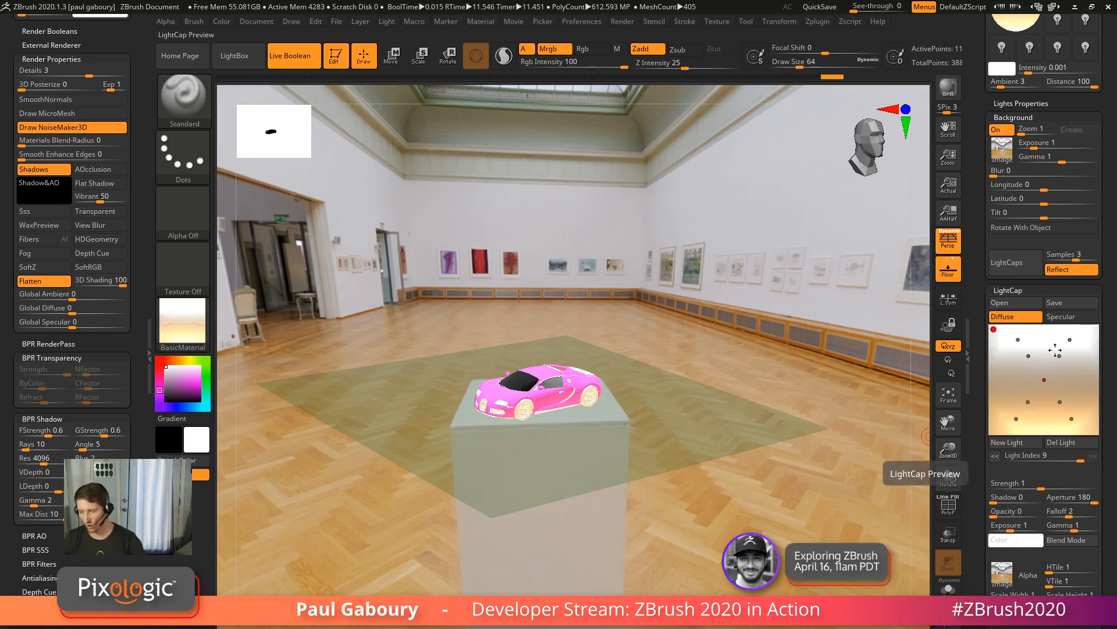
{"action": "left_click", "coordinate": [1072, 317]}
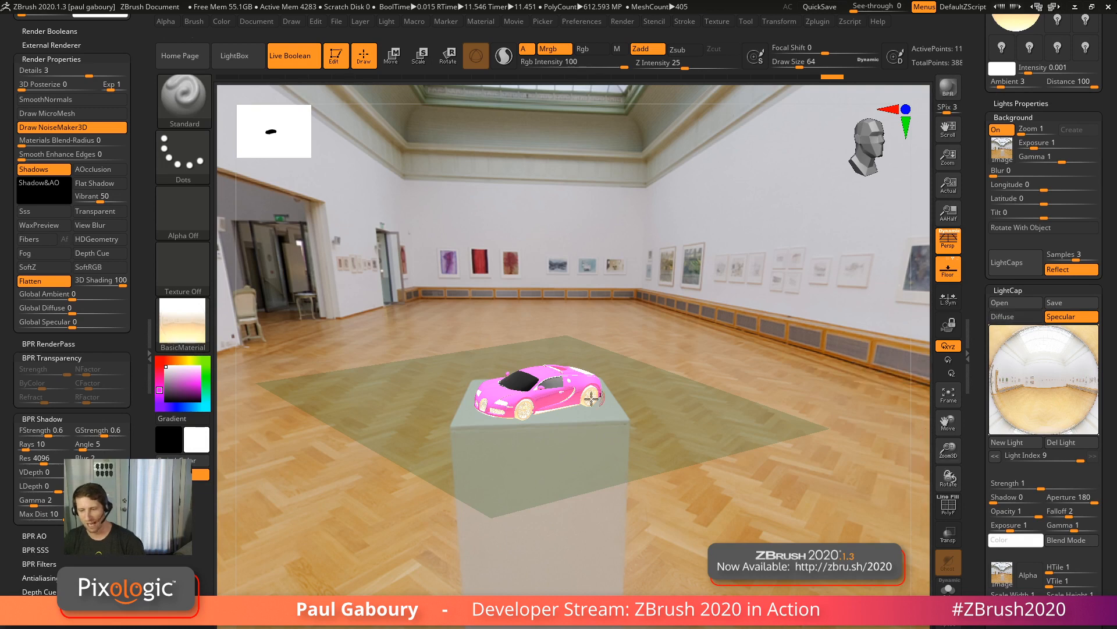
Enlarge the car, scale it back to fit on the pedestal, and start a BPR render.
{"action": "right_click_drag", "start_coordinate": [592, 398], "coordinate": [695, 397], "text": "ctrl"}
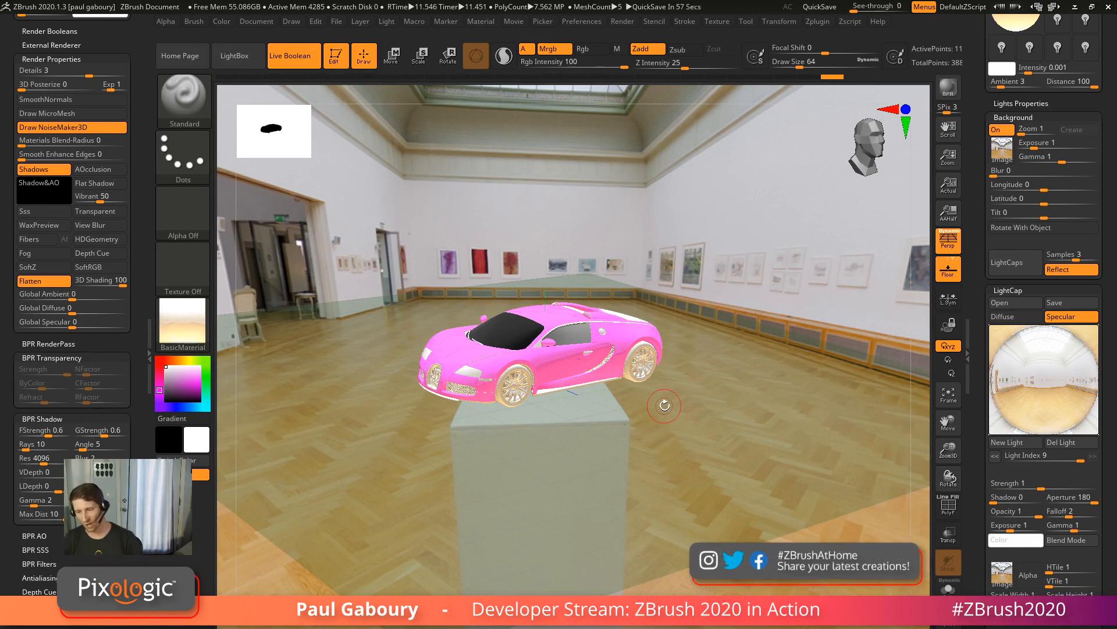
{"action": "mouse_move", "coordinate": [664, 405]}
{"action": "right_mouse_down", "text": "ctrl"}
{"action": "mouse_move", "coordinate": [623, 415]}
{"action": "mouse_move", "coordinate": [632, 407]}
{"action": "right_mouse_up", "text": "ctrl"}
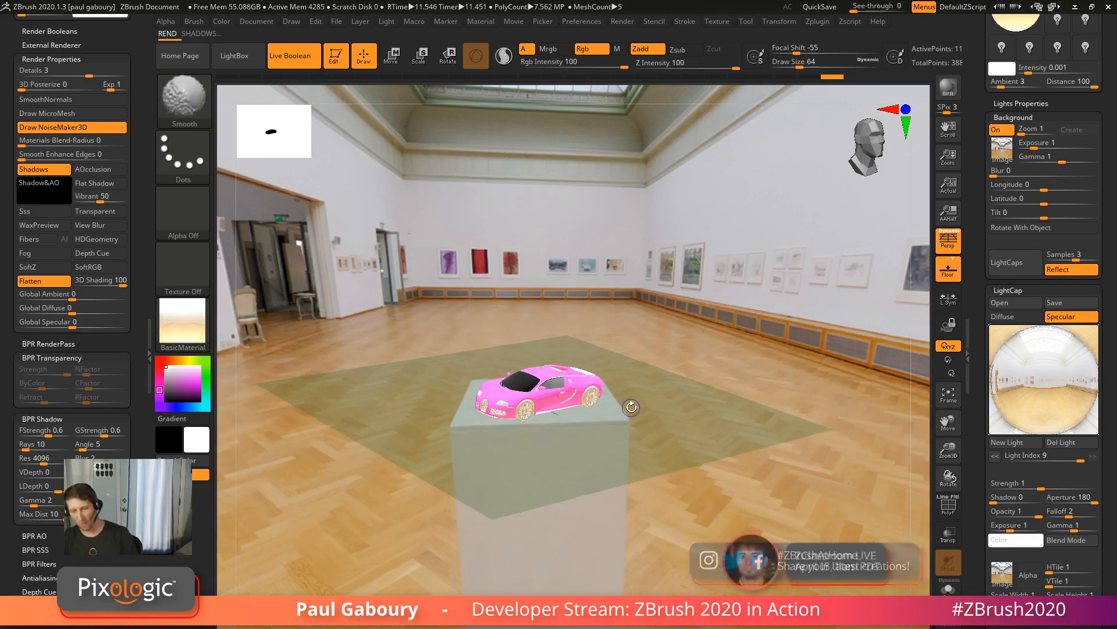